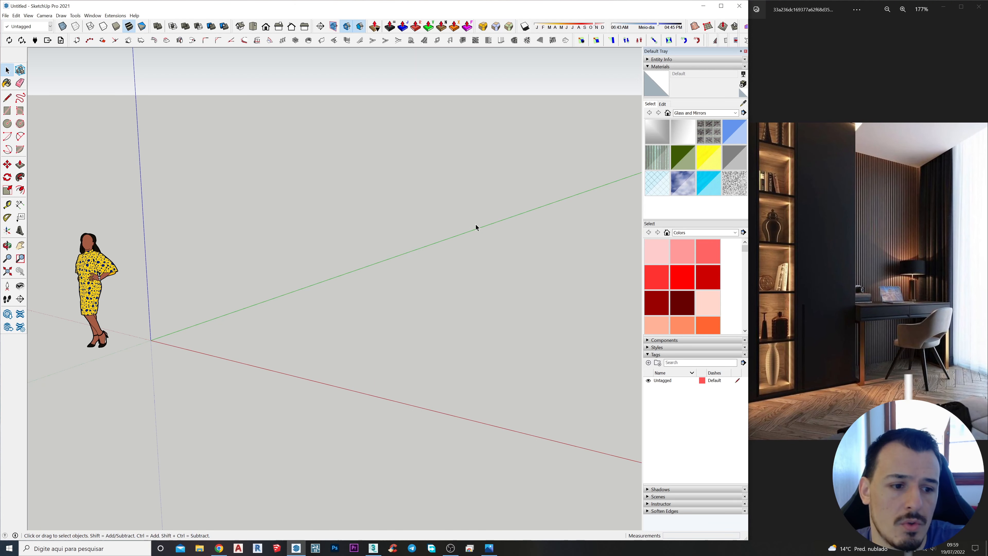
Step: Draw a 55 × 90 cm rectangle flat on the ground with the Rotated Rectangle tool, its 90 cm side along the red axis
mouse_move(305, 280)
middle_down()
mouse_move(320, 272)
mouse_move(412, 305)
middle_up()
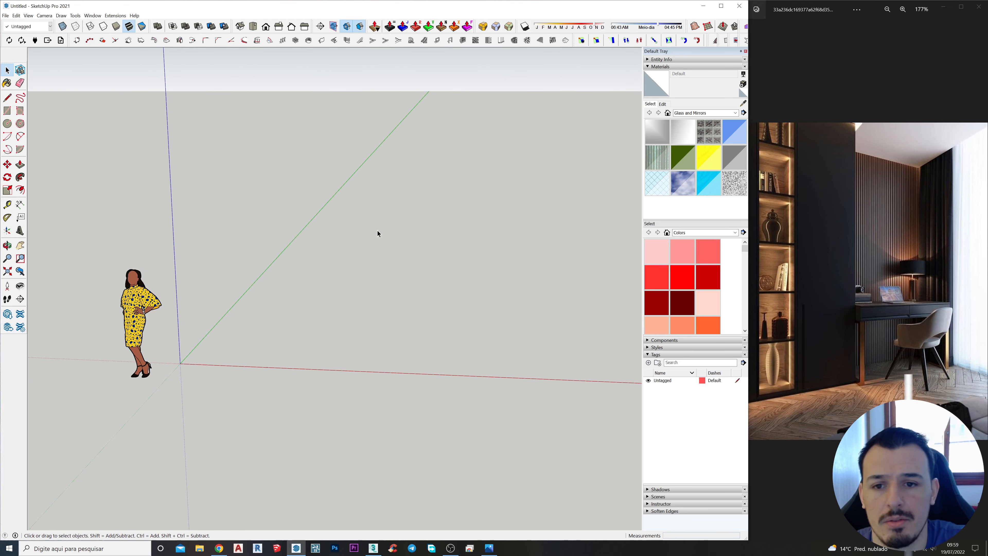
middle_drag(377, 233, 272, 332)
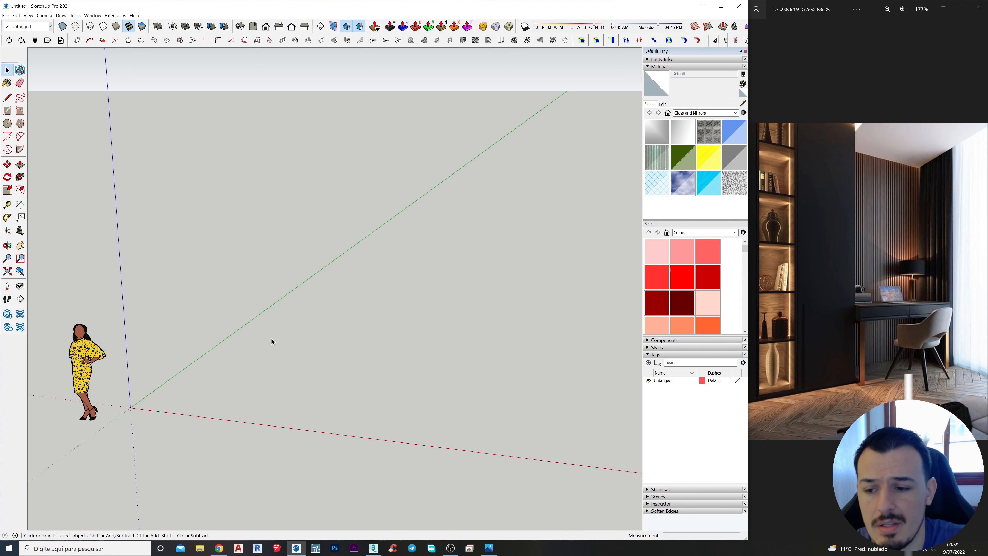
middle_drag(271, 338, 400, 417)
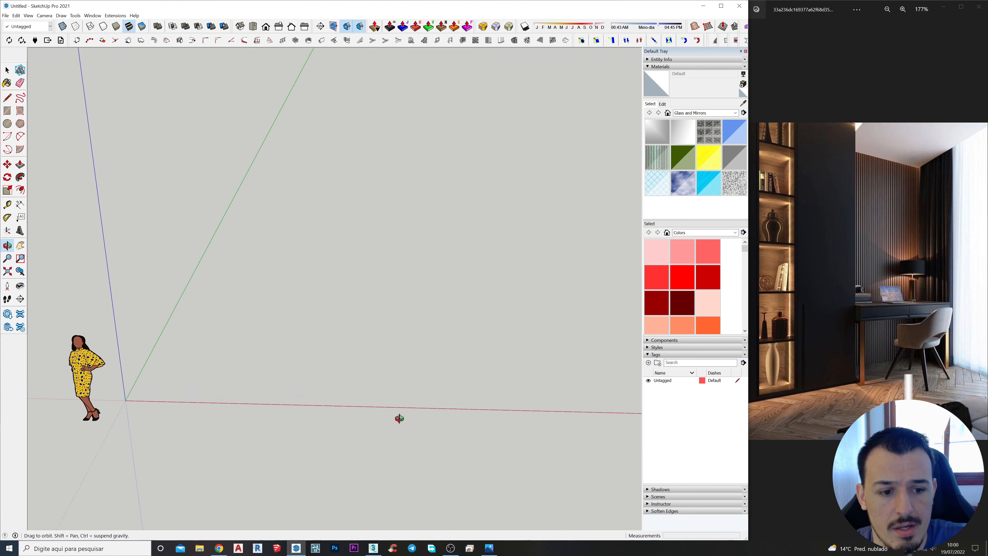
click(20, 112)
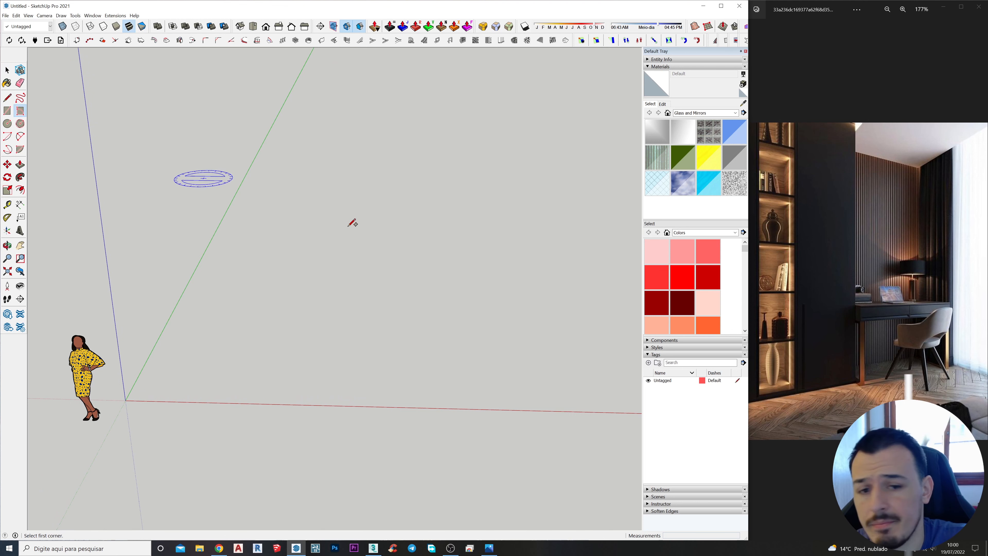
click(376, 316)
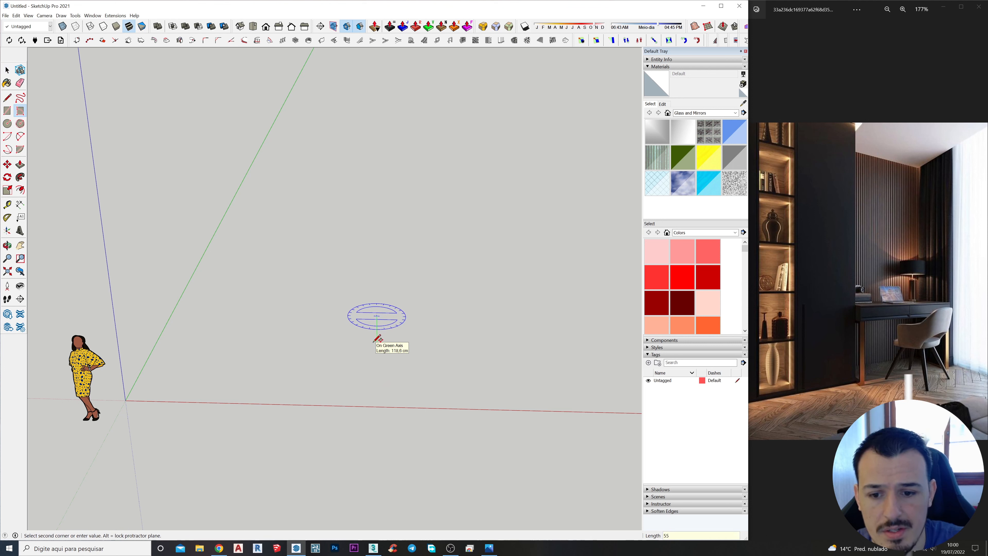
click(377, 339)
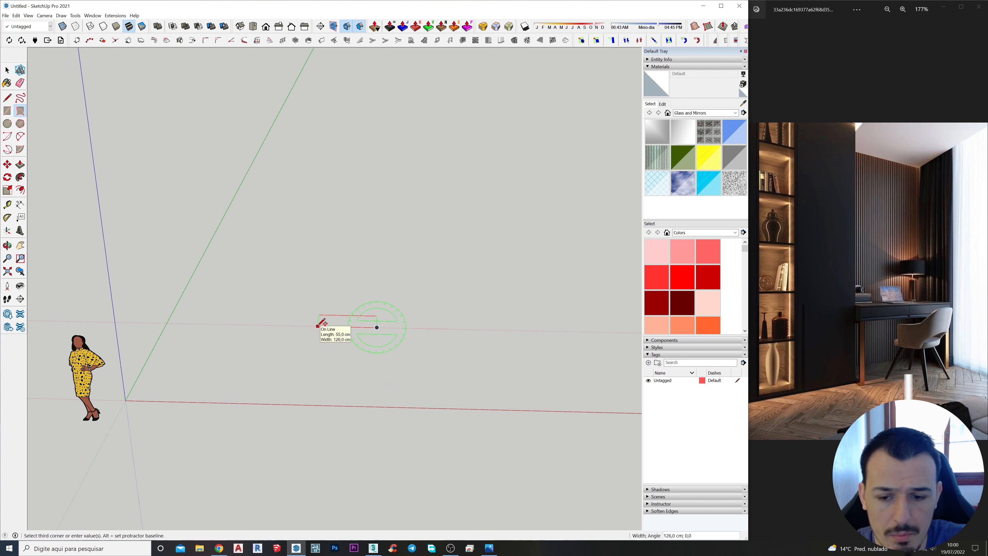
scroll(321, 322, up, 2)
scroll(322, 322, up, 2)
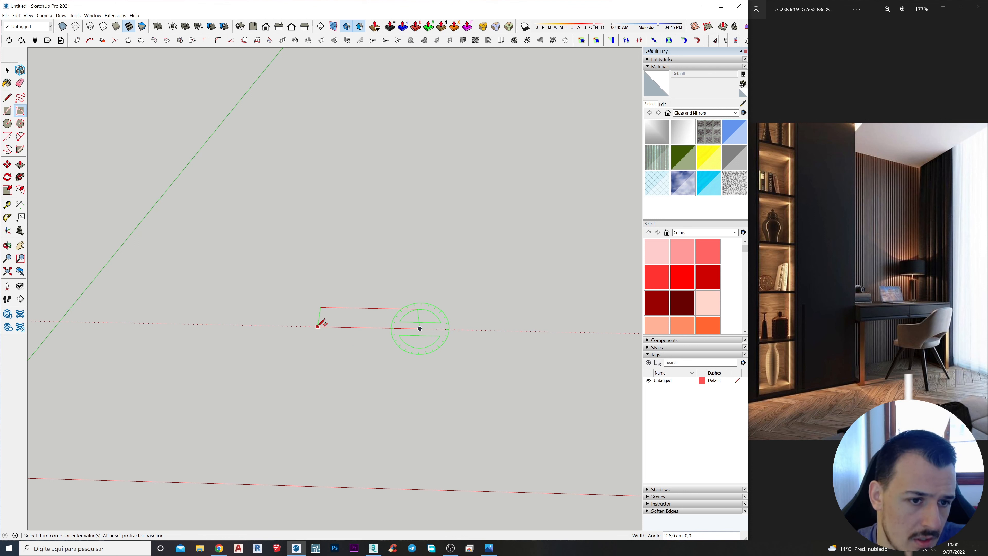
text(55;90)
key(Return)
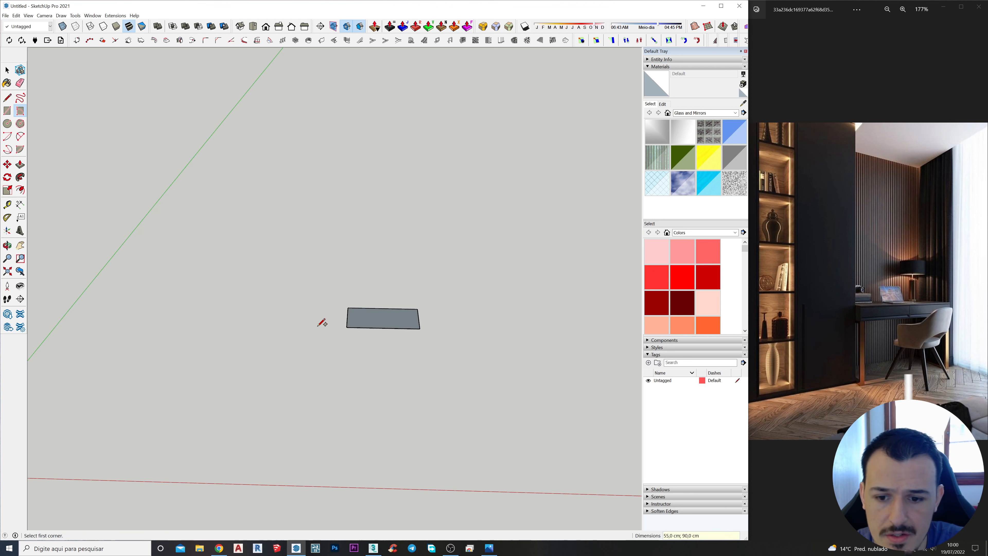
Step: Extrude the ground rectangle upward 260 cm with Push/Pull to form the tall cabinet block
middle_drag(322, 322, 393, 330)
key(space)
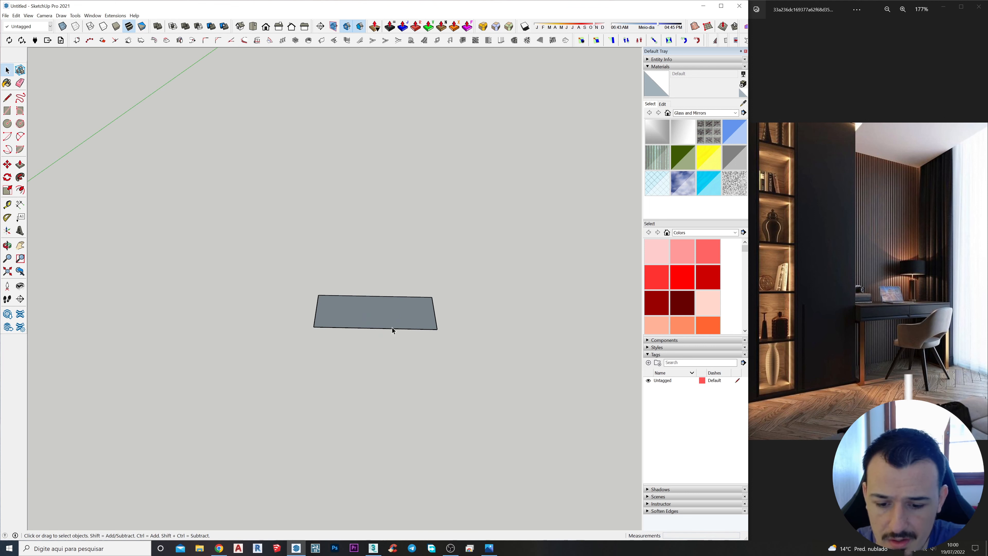
key(p)
click(406, 320)
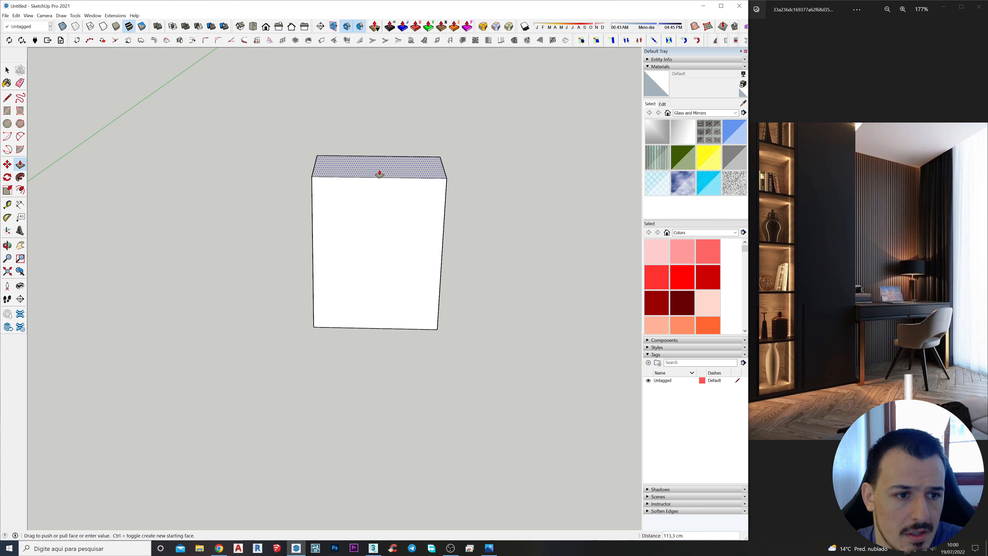
text(270)
key(Return)
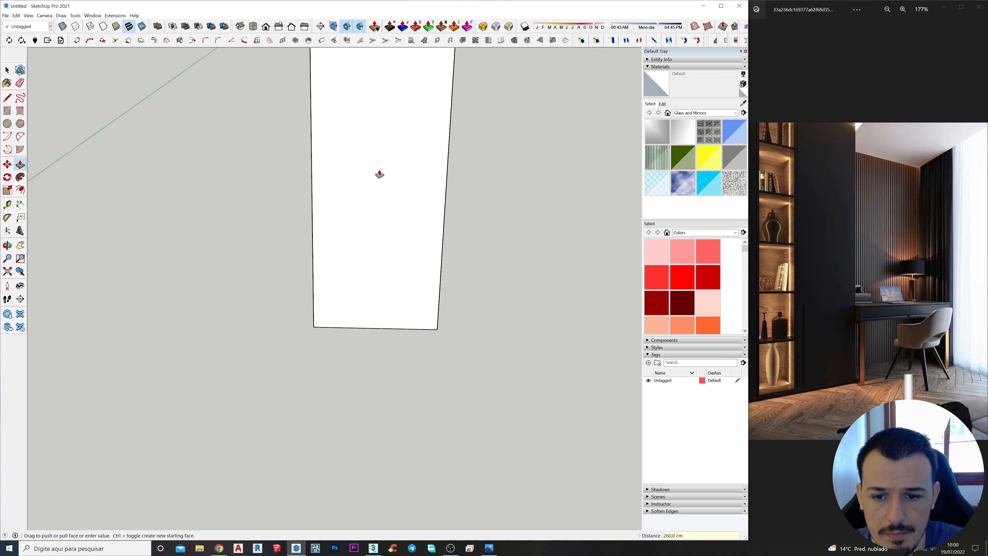
key(space)
Step: Widen the tall block by extruding its narrow vertical side face outward 10 cm
scroll(380, 174, down, 1)
scroll(380, 174, down, 3)
middle_drag(391, 198, 432, 297)
scroll(337, 298, up, 2)
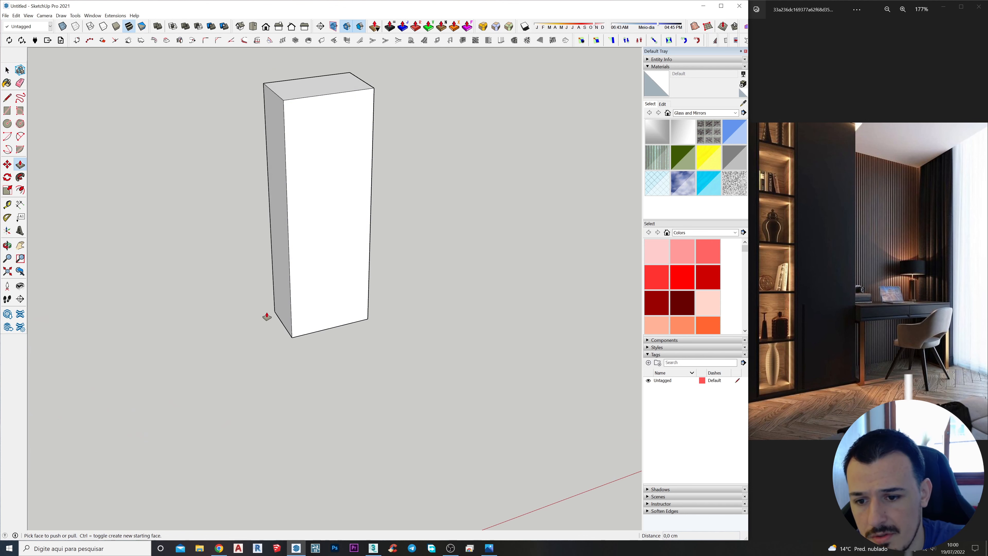
key(p)
drag(284, 306, 269, 311)
key(space)
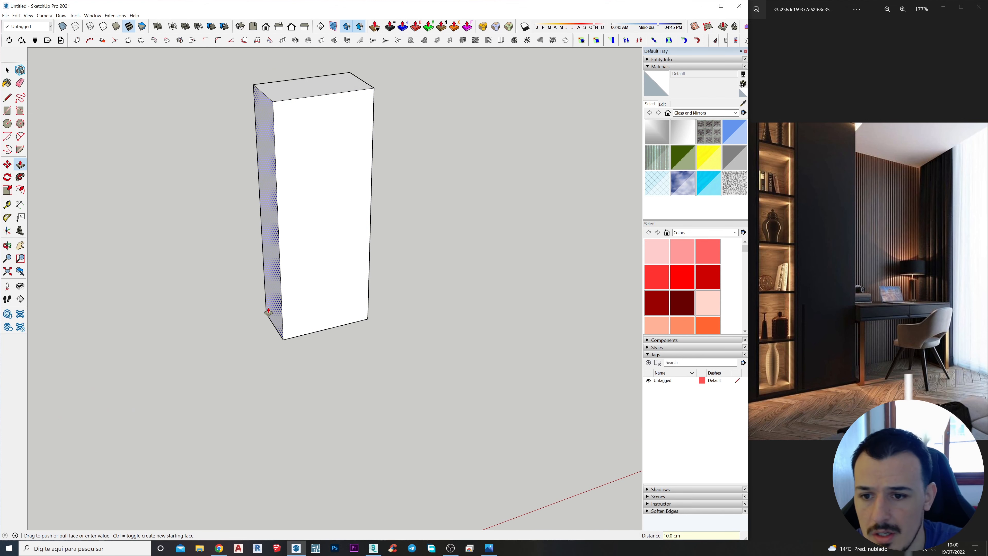
Step: Select all of the tall block's geometry and make it a group
triple_click(314, 246)
right_click(314, 246)
click(336, 306)
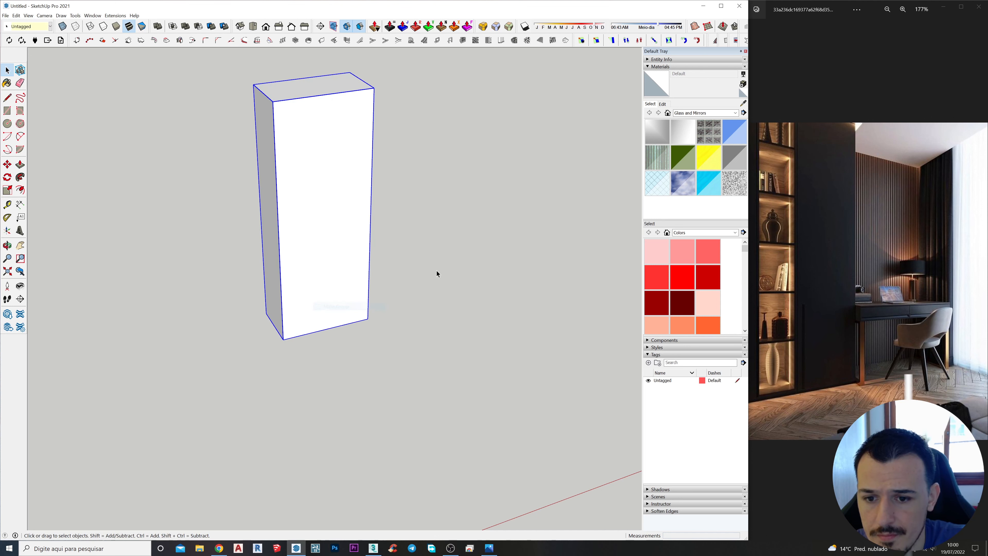
Step: Draw a vertical 260 × 120 cm rectangle from the block's rear vertical edge, extending along the red axis as the back panel
middle_drag(437, 274, 238, 349)
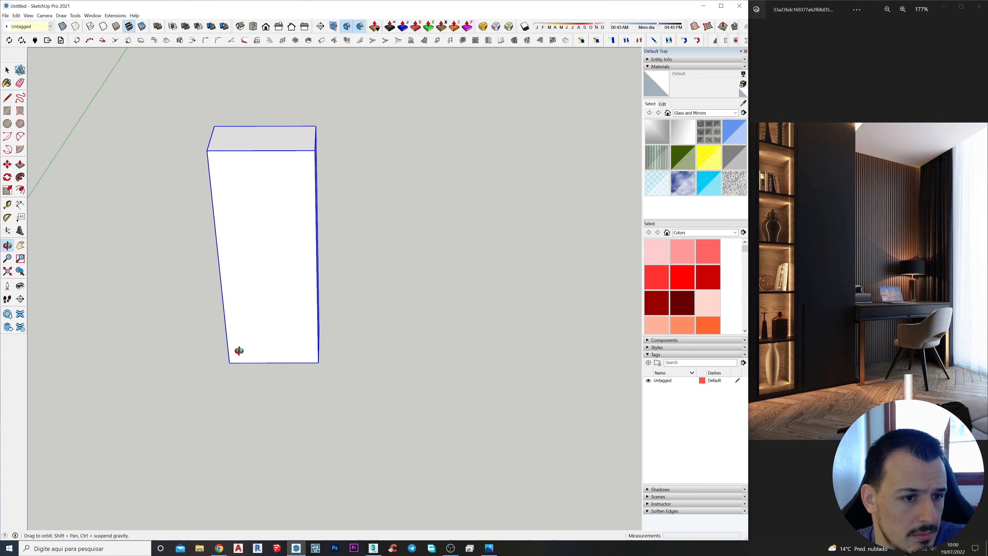
middle_drag(298, 319, 267, 343)
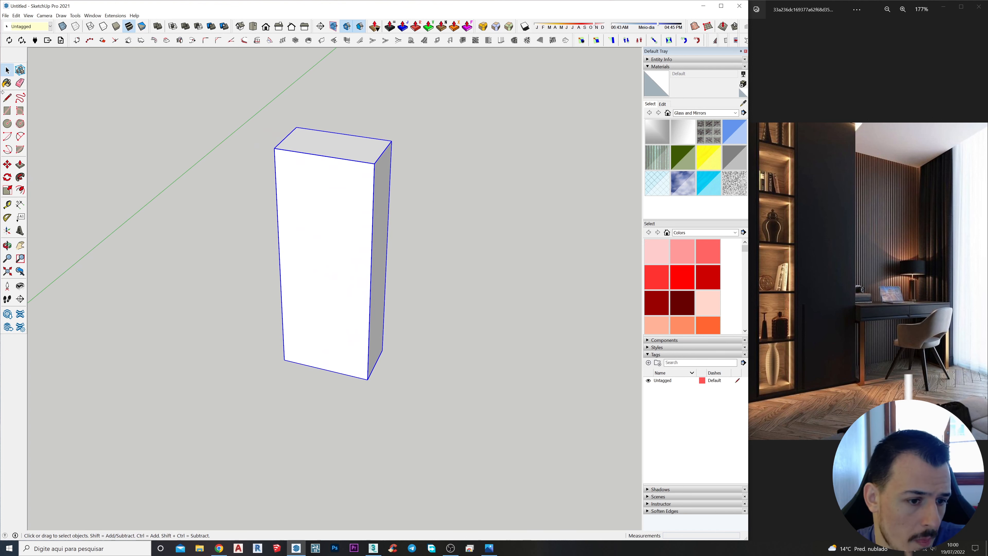
click(7, 111)
middle_drag(405, 366, 254, 435)
scroll(287, 359, up, 3)
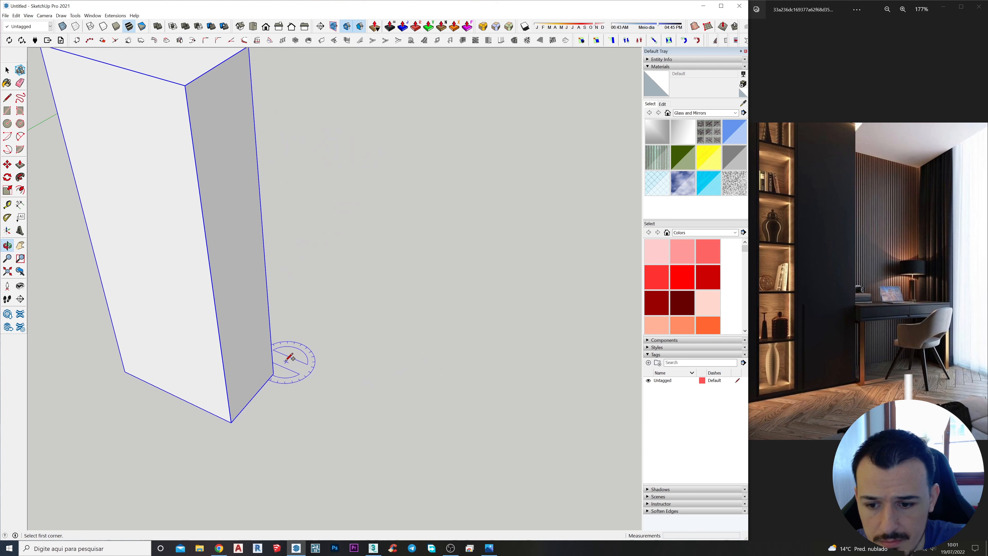
click(273, 374)
scroll(280, 195, down, 3)
click(260, 91)
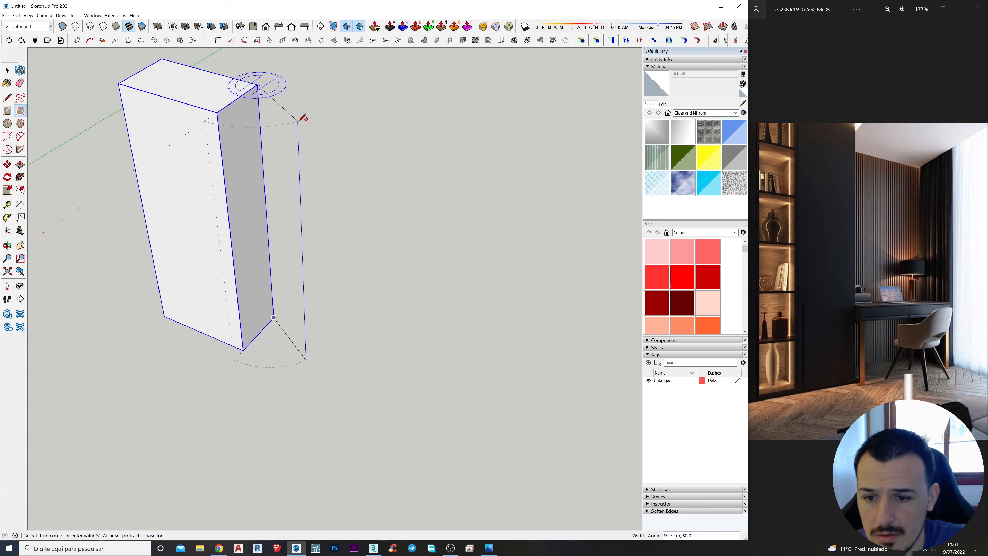
middle_drag(303, 115, 405, 172)
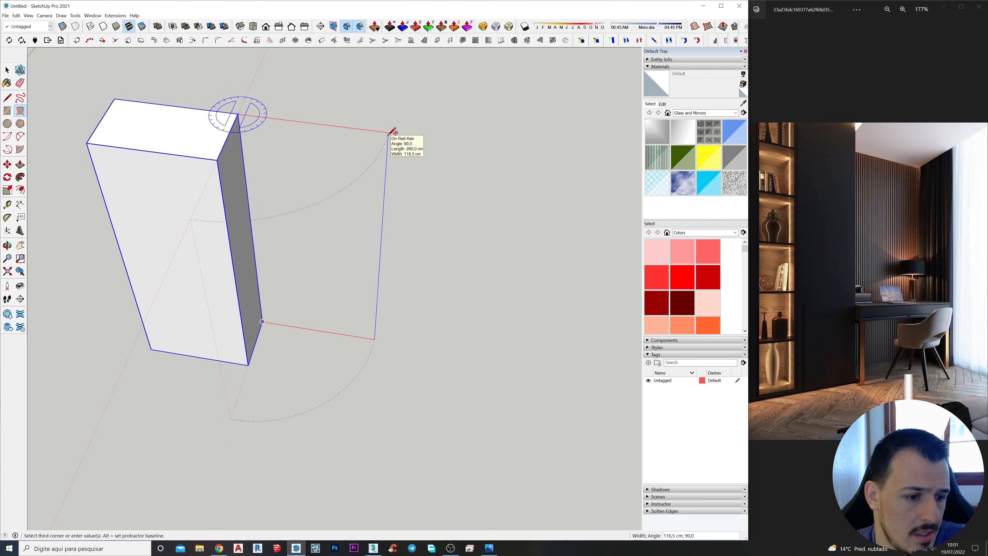
click(393, 133)
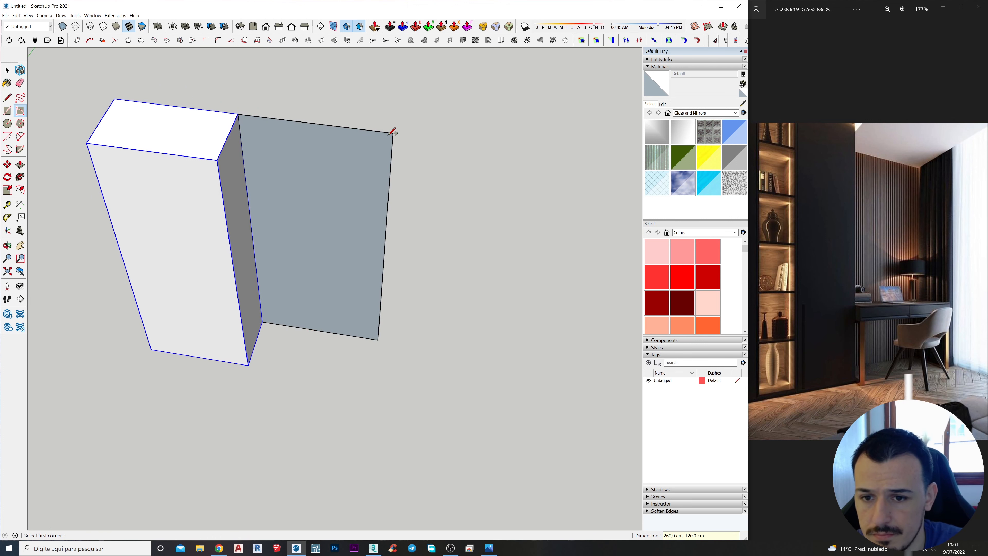
Step: Extrude the vertical back panel face 1.5 cm toward the front
key(p)
scroll(349, 168, up, 3)
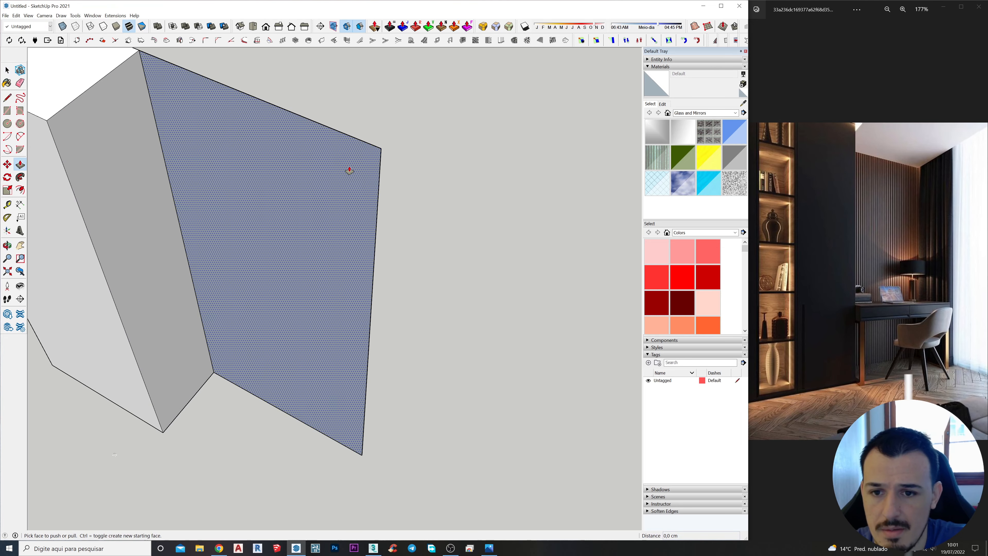
click(349, 169)
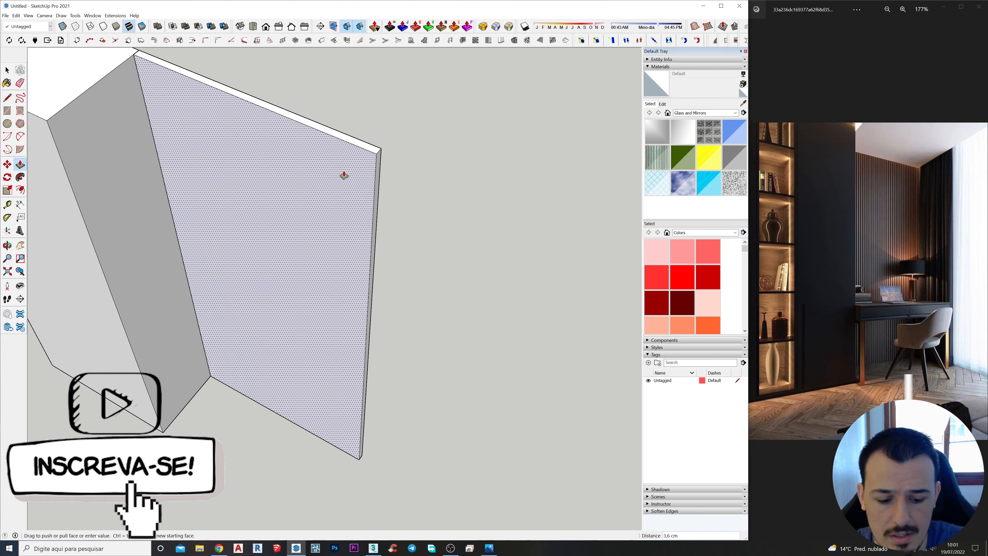
text(1,5)
key(Return)
key(space)
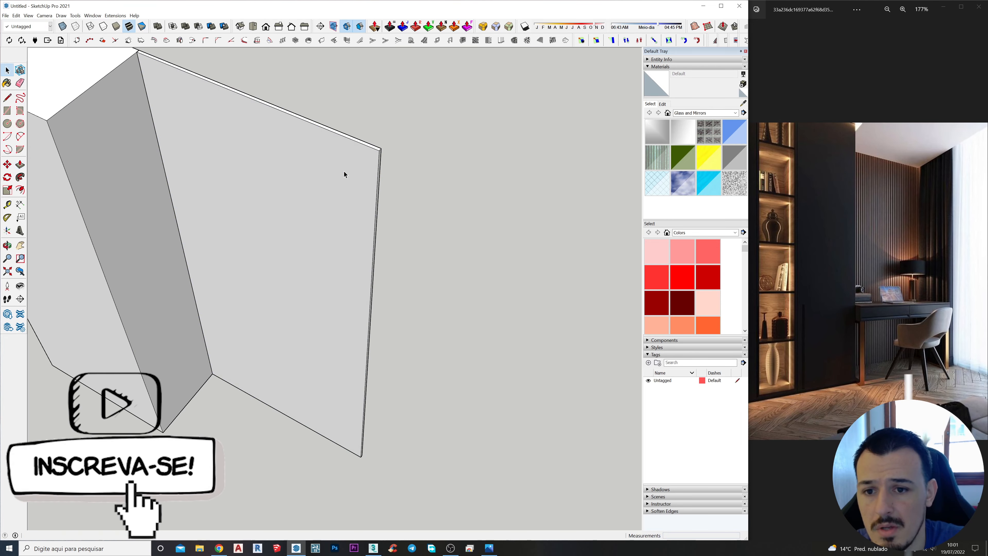
Step: Select the back panel's geometry and make it a group
double_click(344, 174)
right_click(345, 174)
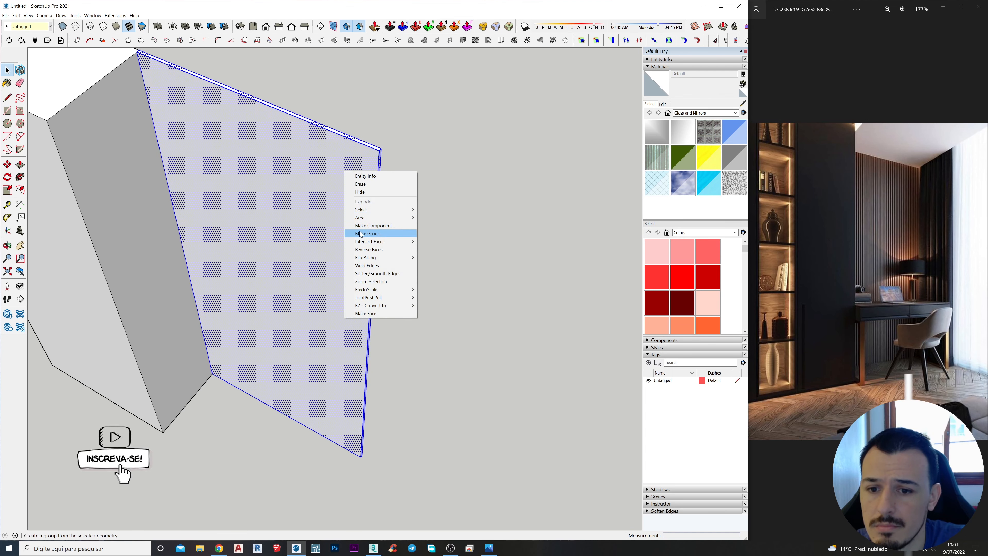
click(368, 234)
Step: Draw a 1.5 cm wide full-height rectangle on the back panel's front face, in the corner against the tall block
middle_drag(315, 215, 353, 228)
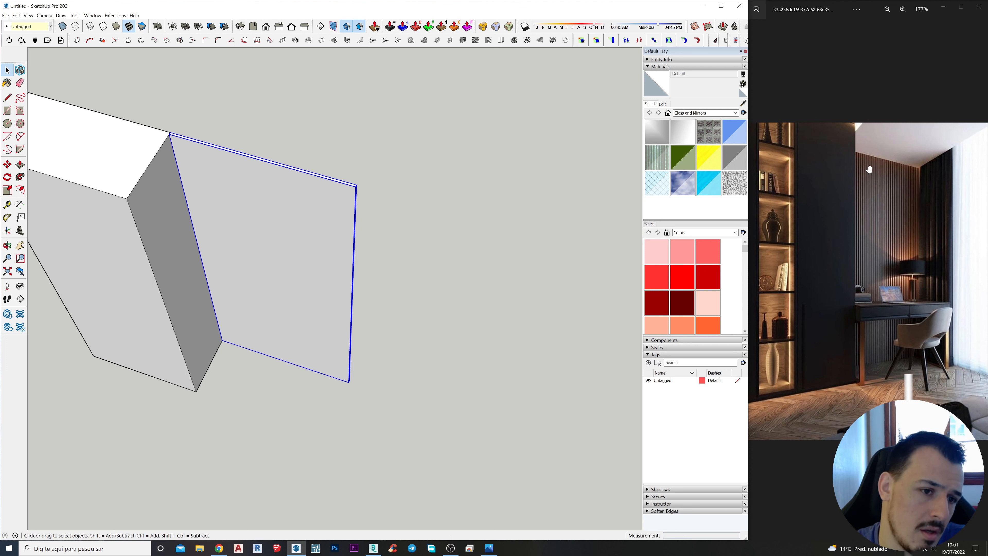
click(20, 111)
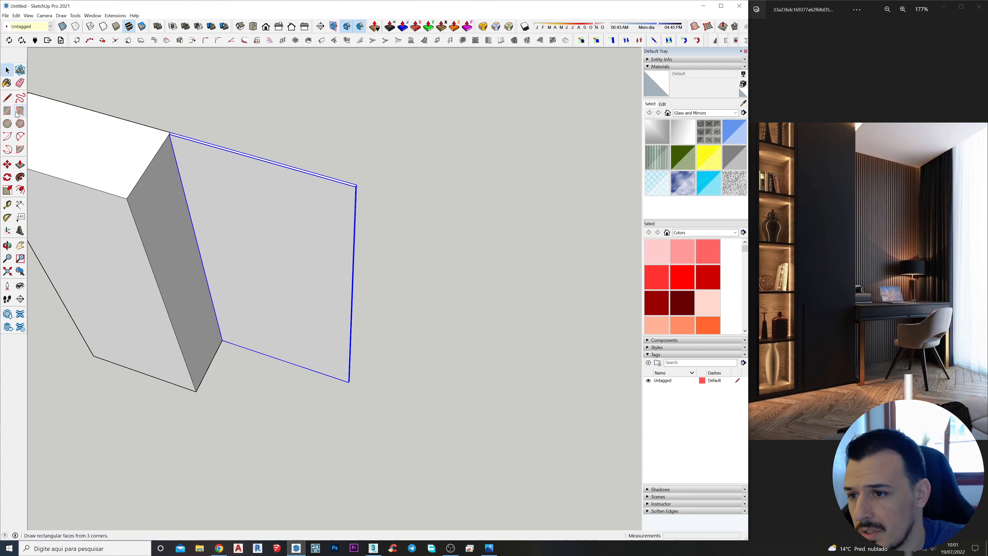
scroll(182, 137, up, 4)
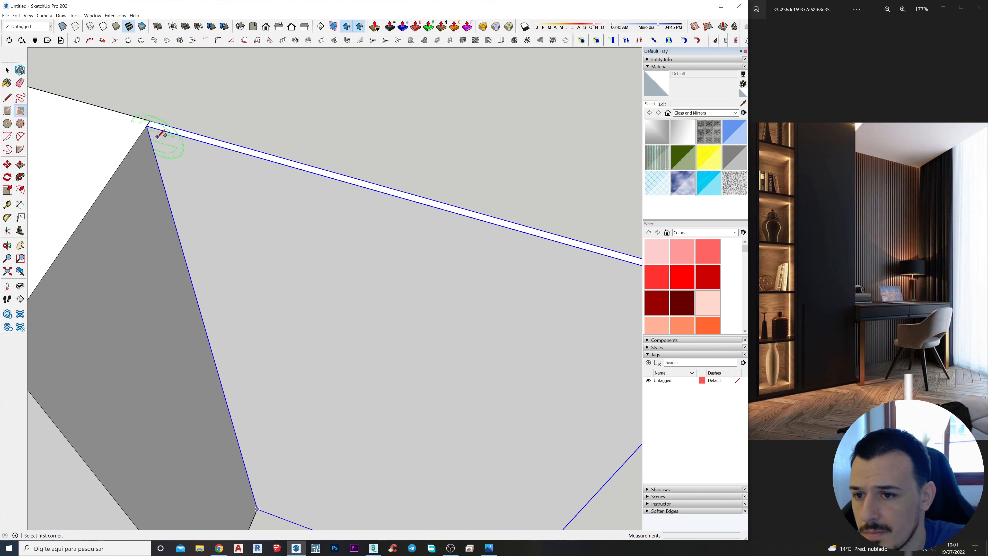
click(143, 122)
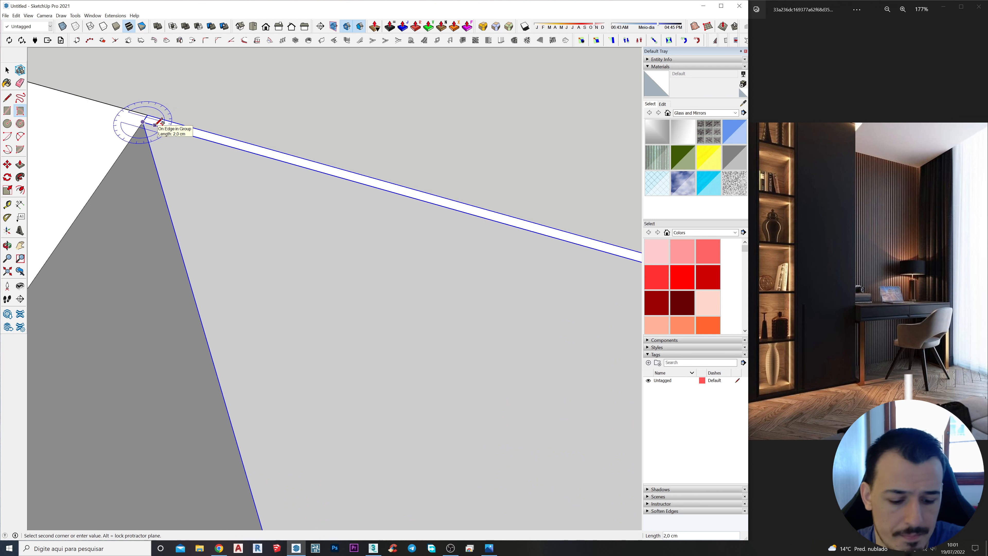
text(1,5)
key(Return)
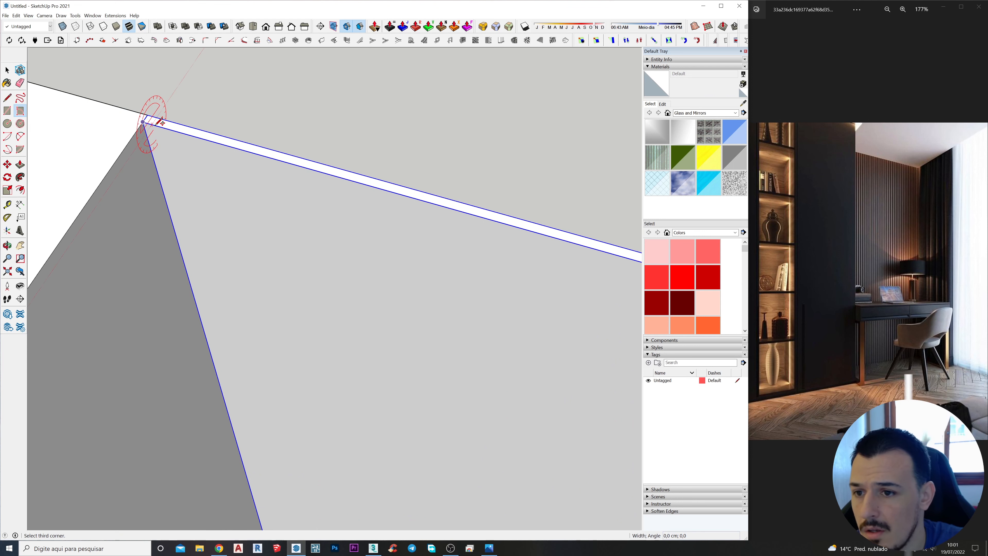
scroll(186, 201, down, 2)
scroll(186, 201, down, 2)
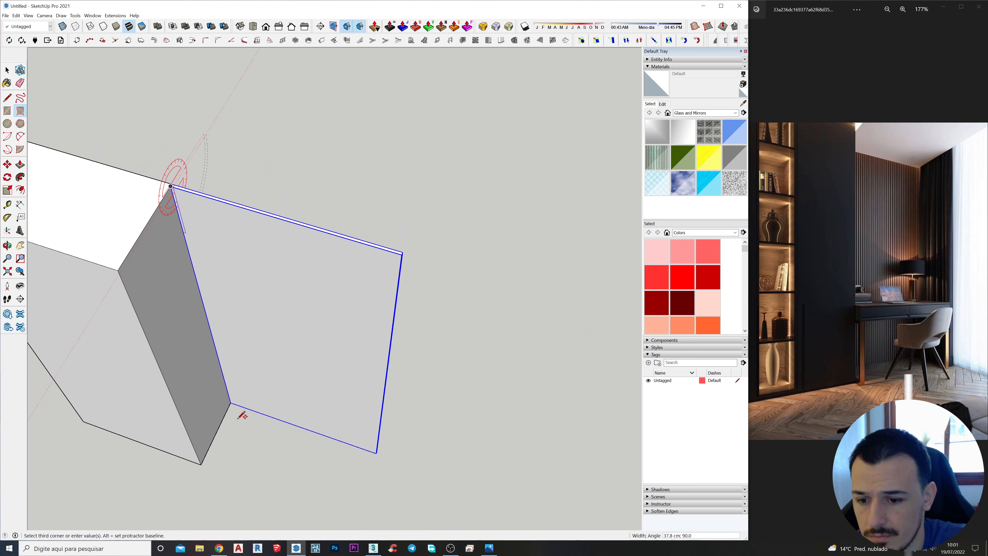
scroll(251, 406, up, 3)
middle_drag(251, 406, 236, 300)
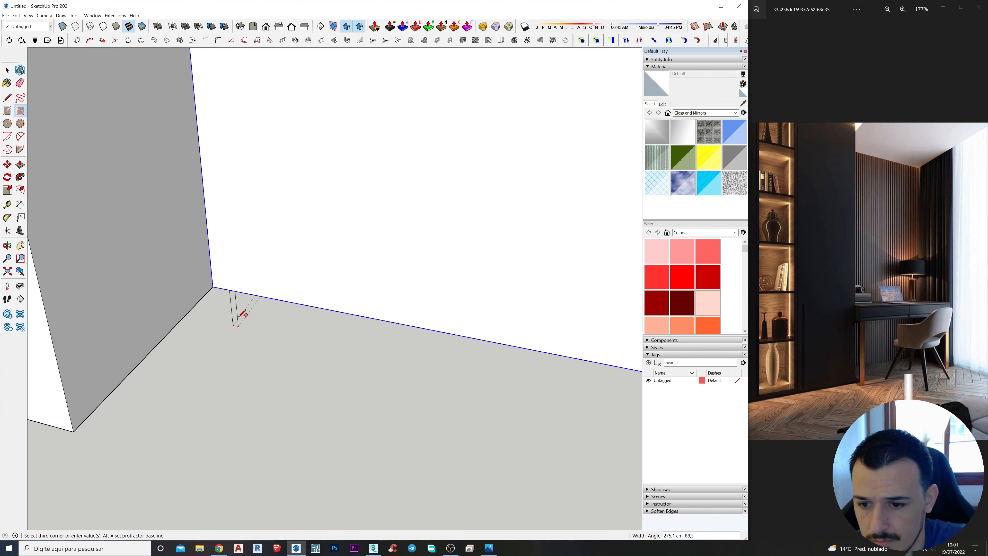
click(215, 285)
Step: Extrude the narrow corner strip forward from the back panel to form a slat
key(p)
middle_drag(212, 302, 216, 276)
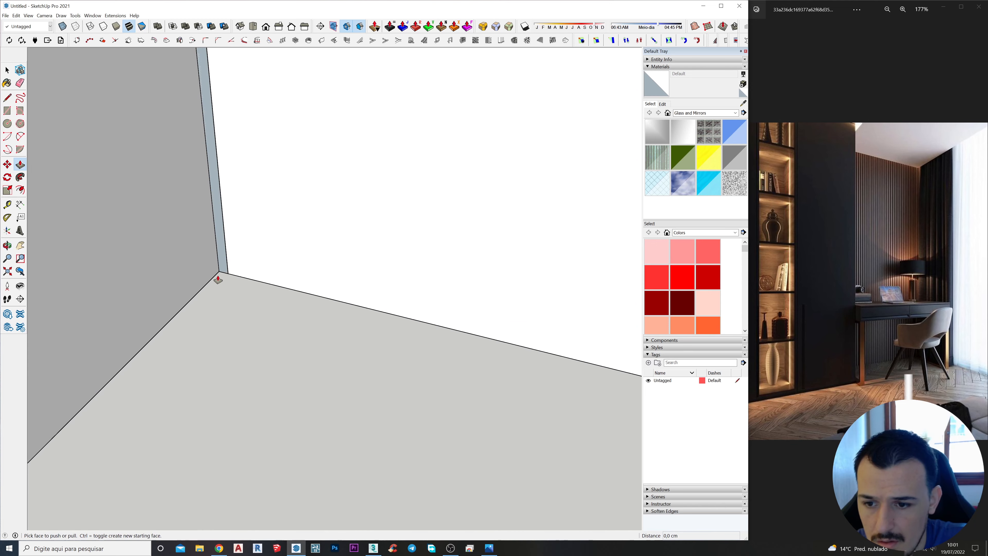
click(216, 277)
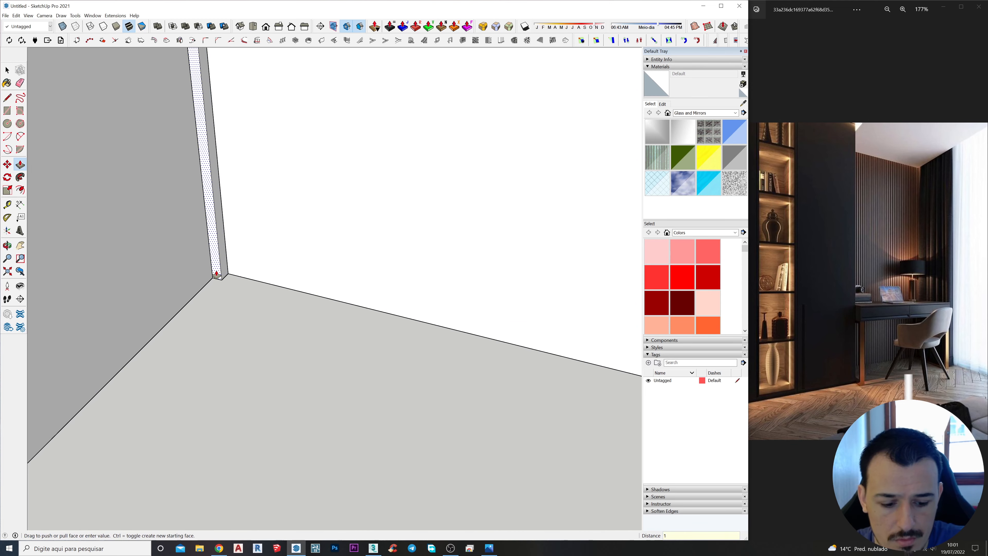
key(space)
Step: Select the whole corner slat and make it a group
triple_click(217, 273)
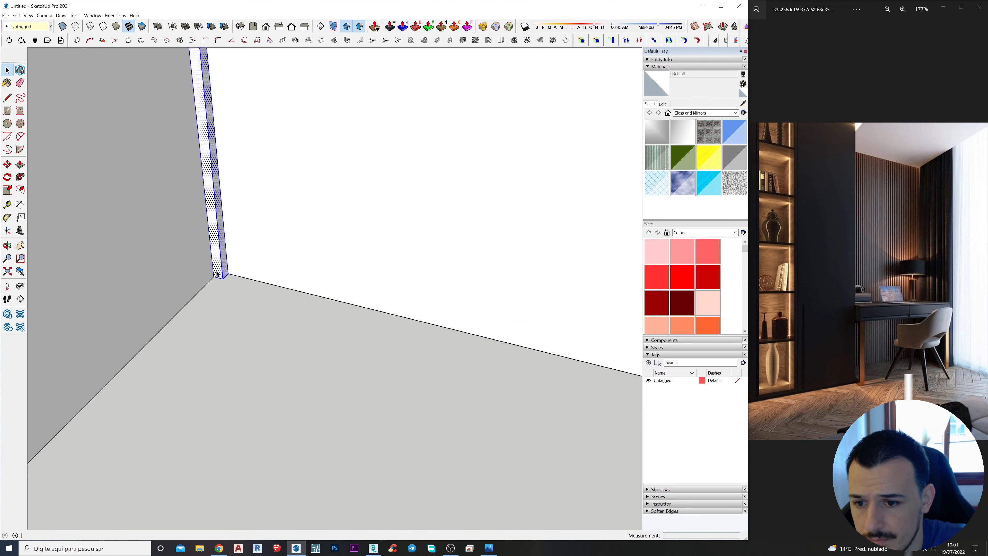
right_click(217, 272)
click(245, 333)
scroll(242, 322, down, 1)
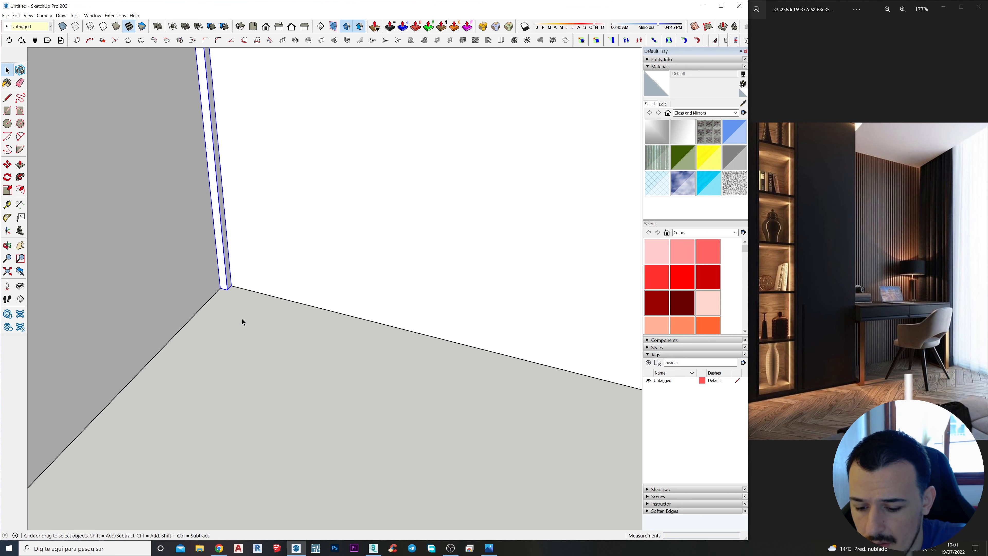
Step: Copy the corner slat across the back panel to its opposite vertical edge
key(m)
middle_drag(251, 291, 240, 286)
key(ctrl)
click(227, 280)
scroll(240, 296, down, 2)
scroll(241, 296, down, 3)
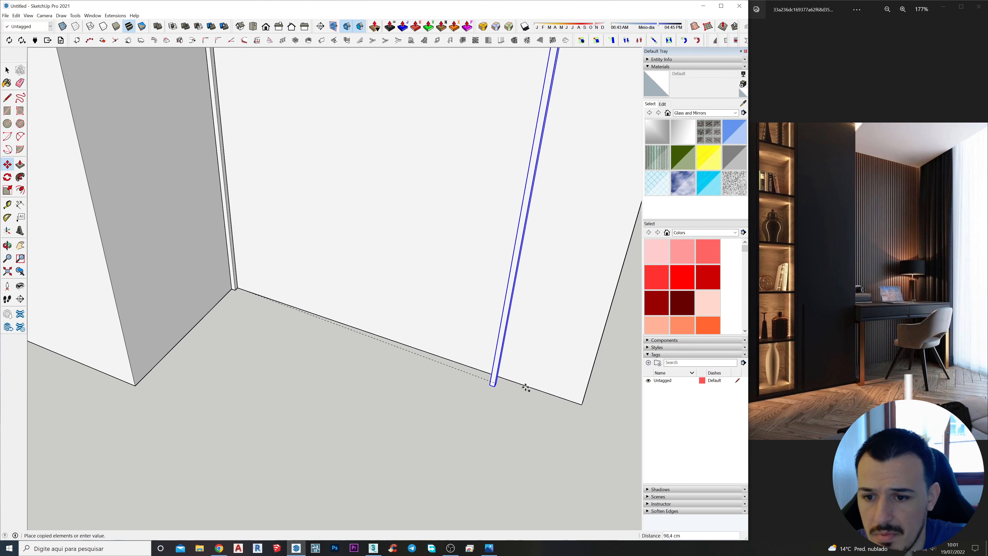
shift+middle_drag(525, 389, 284, 331)
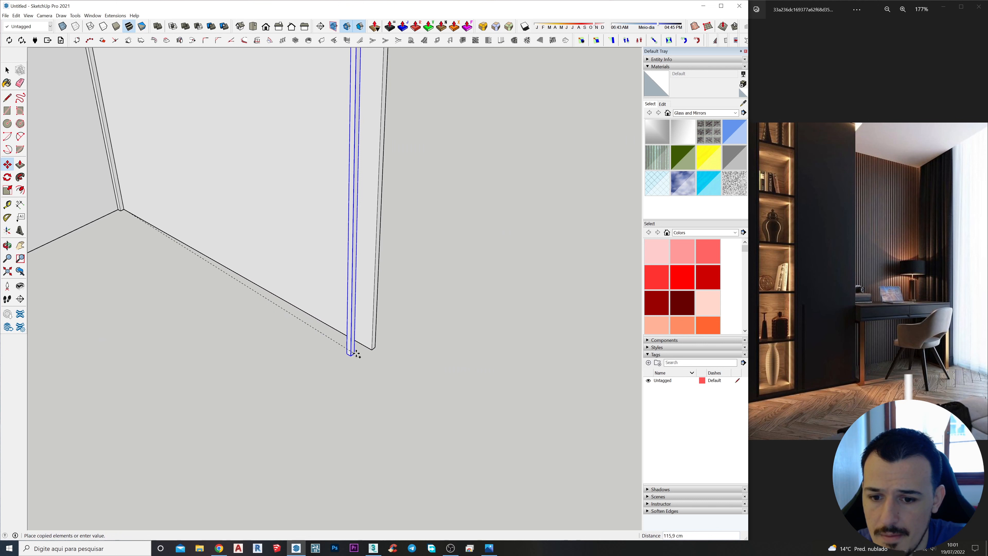
scroll(375, 347, up, 1)
click(375, 348)
scroll(352, 354, down, 3)
middle_drag(352, 354, 465, 380)
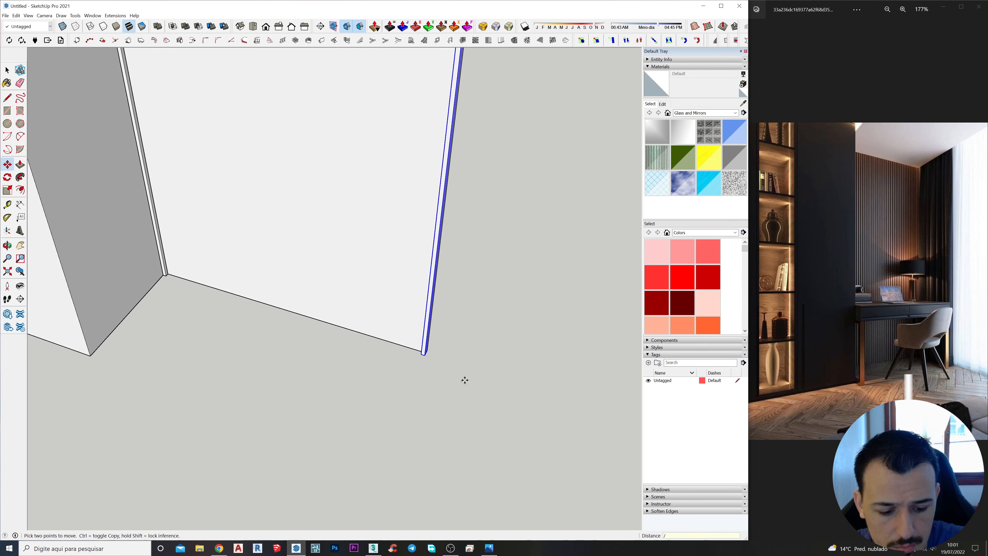
Step: Fill the span between the two end slats with evenly spaced copies, trying 30 and 40 divisions before settling on 50
text(/30)
key(Return)
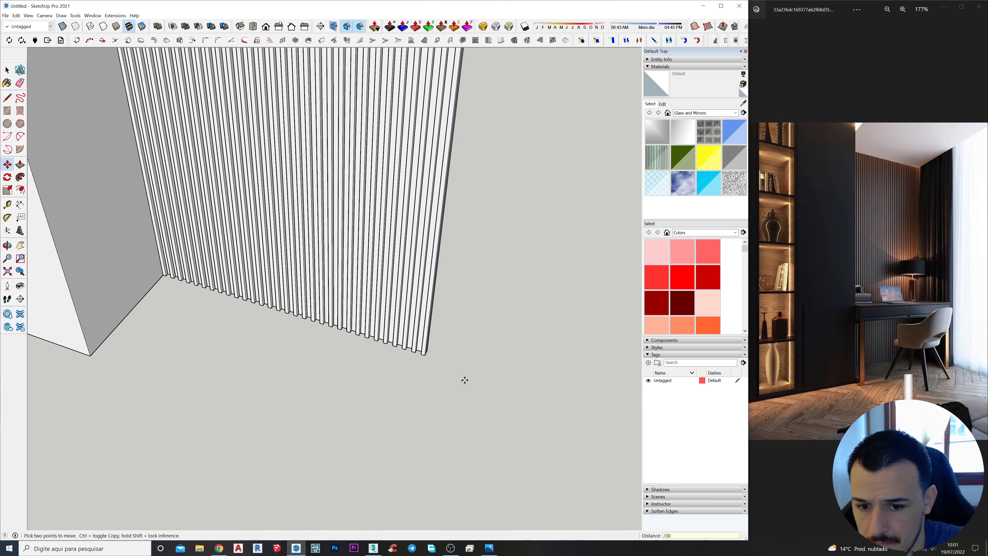
scroll(461, 370, up, 6)
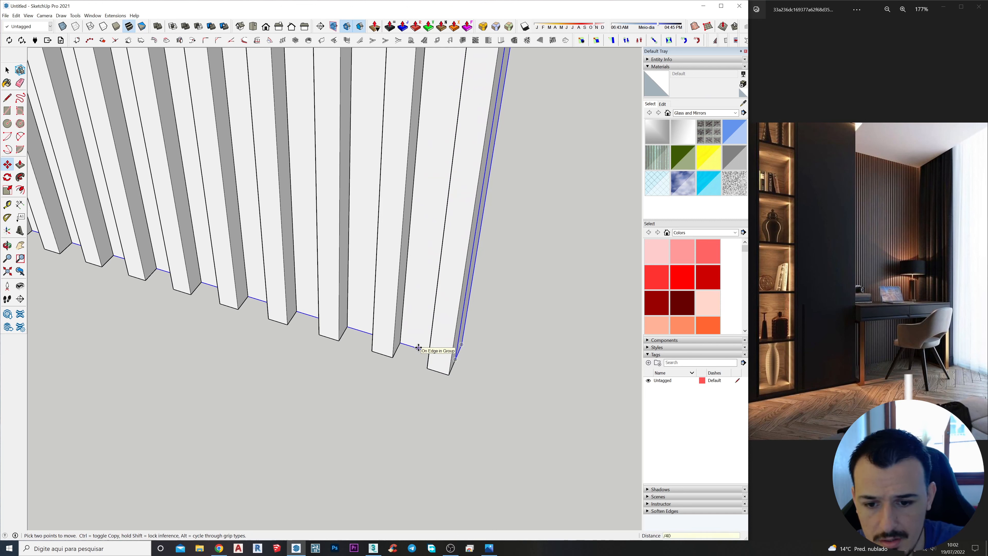
text(/40)
key(Return)
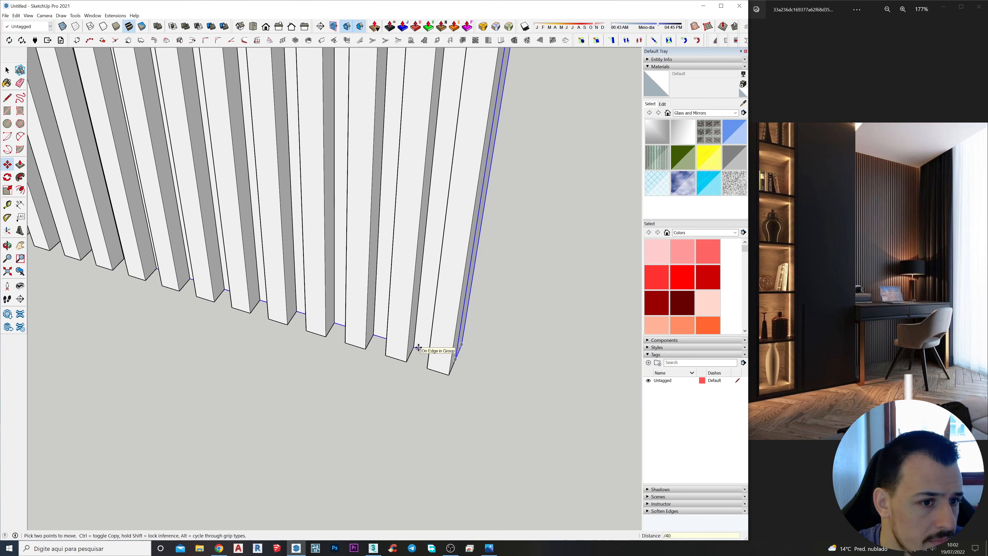
key(Return)
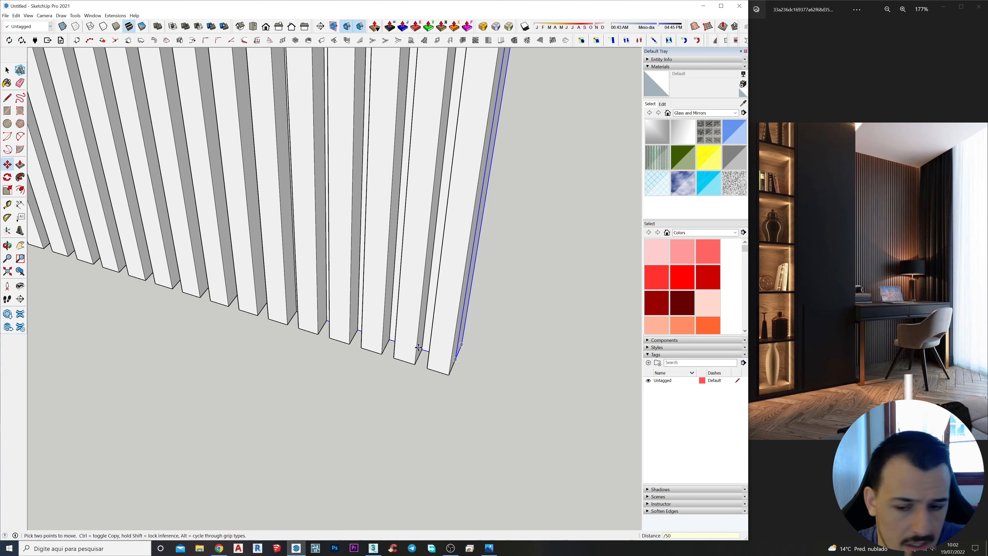
Step: Select all the slats together with the back panel, leaving out the tall block, and make them one group
middle_drag(418, 348, 593, 274)
drag(635, 194, 469, 246)
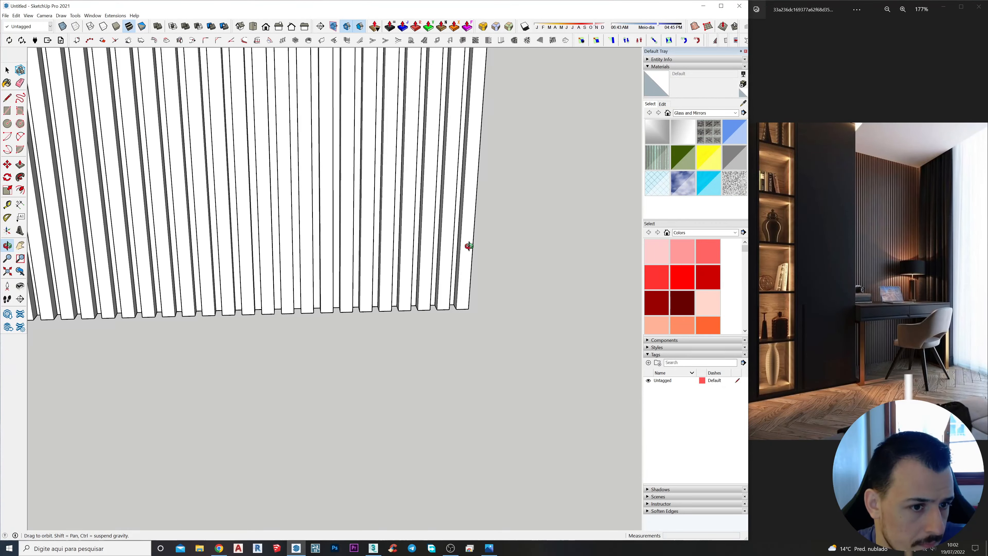
scroll(469, 246, down, 10)
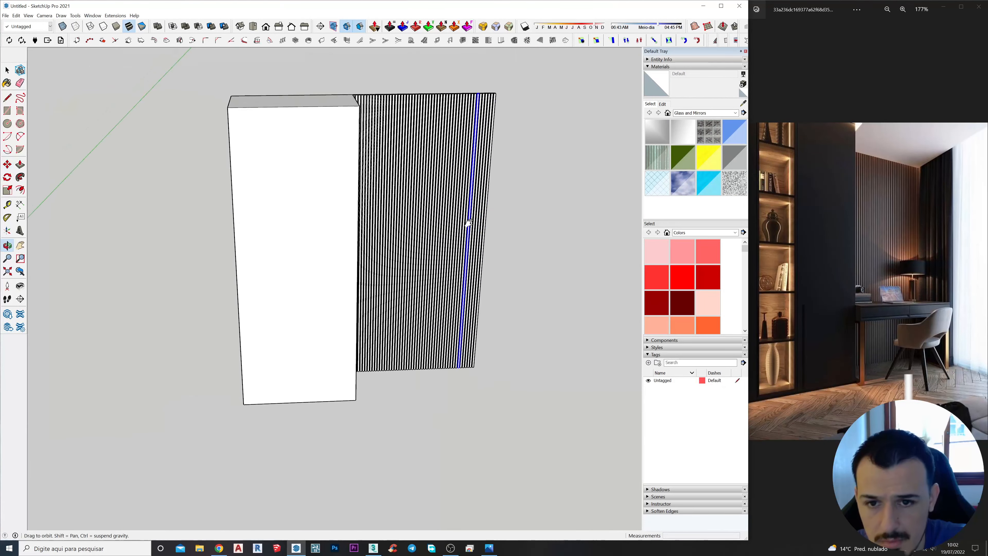
drag(469, 223, 473, 234)
scroll(473, 233, up, 5)
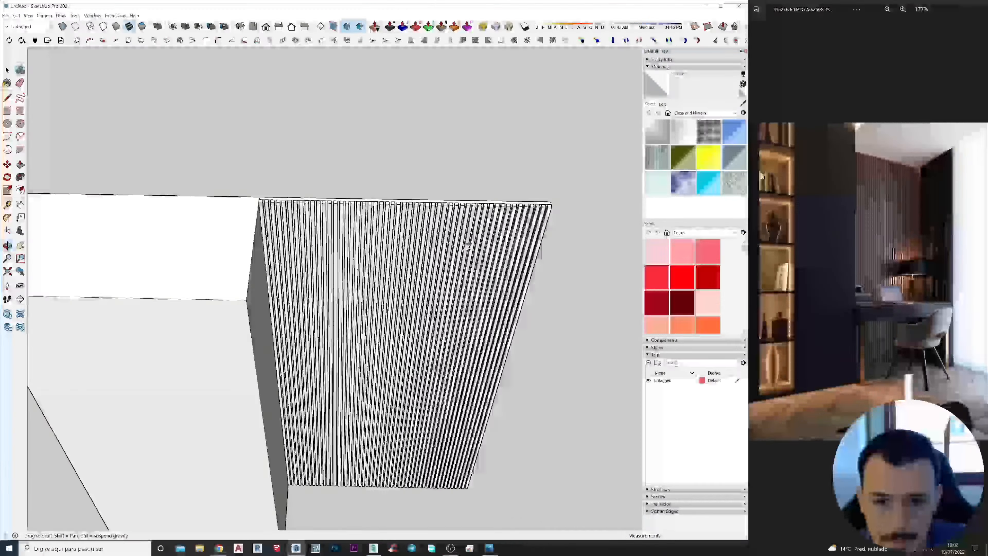
key(space)
drag(570, 246, 249, 117)
shift+click(237, 237)
right_click(308, 224)
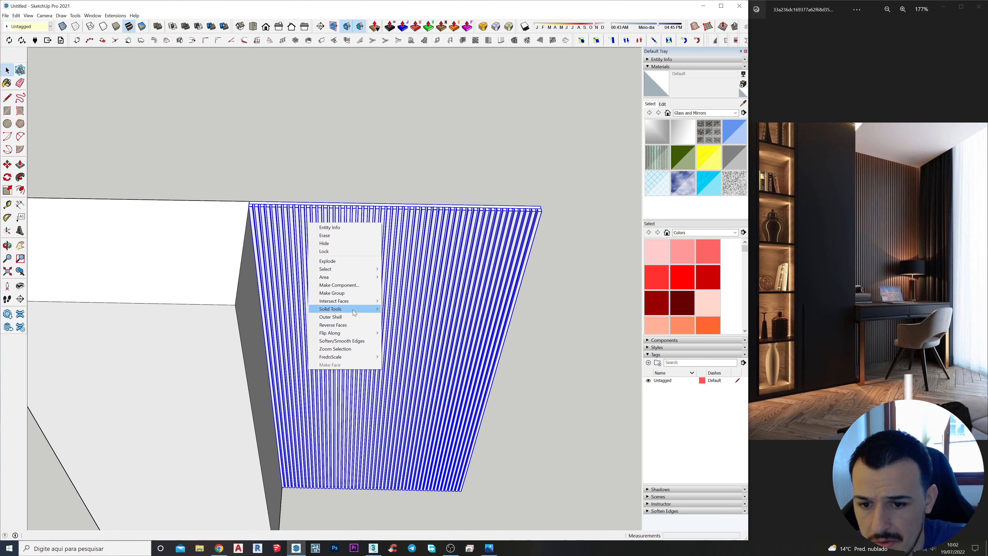
click(335, 293)
scroll(334, 293, down, 5)
middle_drag(334, 293, 267, 214)
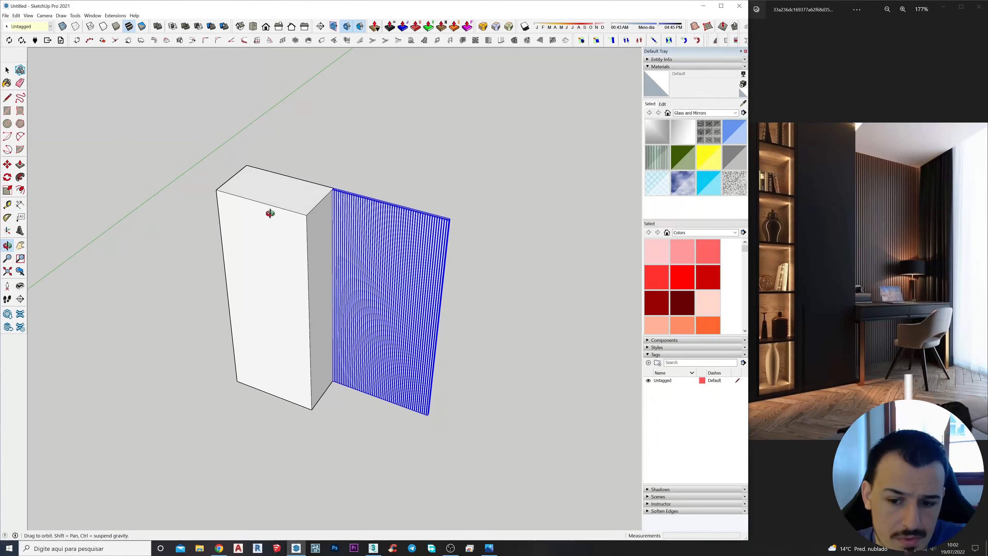
middle_drag(371, 224, 405, 309)
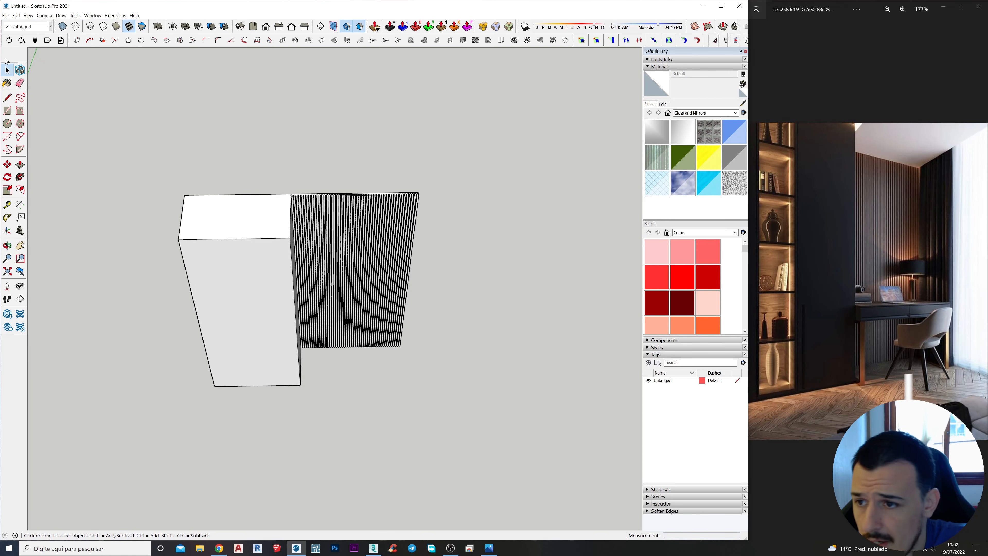
Step: Draw a horizontal 55 by 115 cm rotated rectangle in front of the slatted panel, beside the tall block, for the desk
click(19, 111)
scroll(334, 344, up, 5)
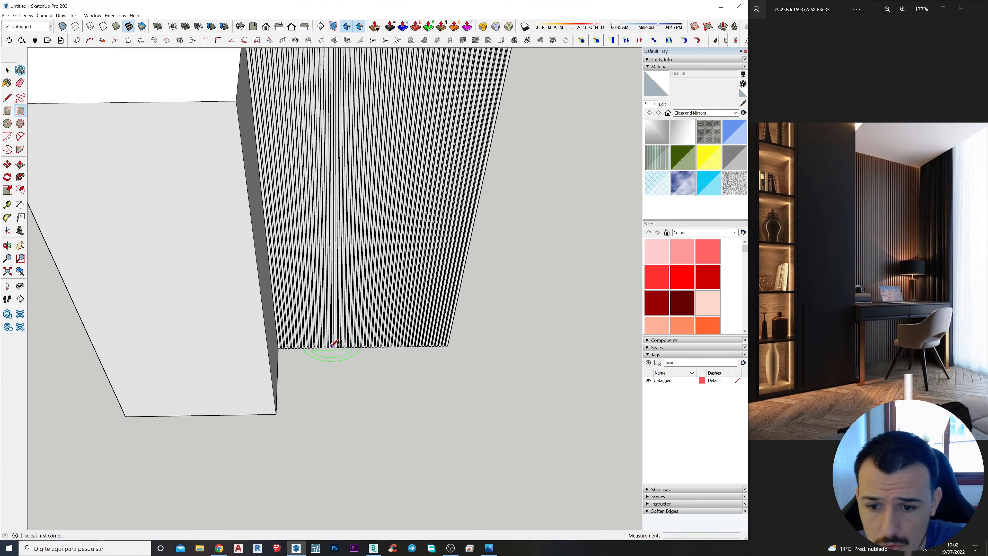
scroll(335, 345, down, 3)
middle_drag(490, 353, 374, 470)
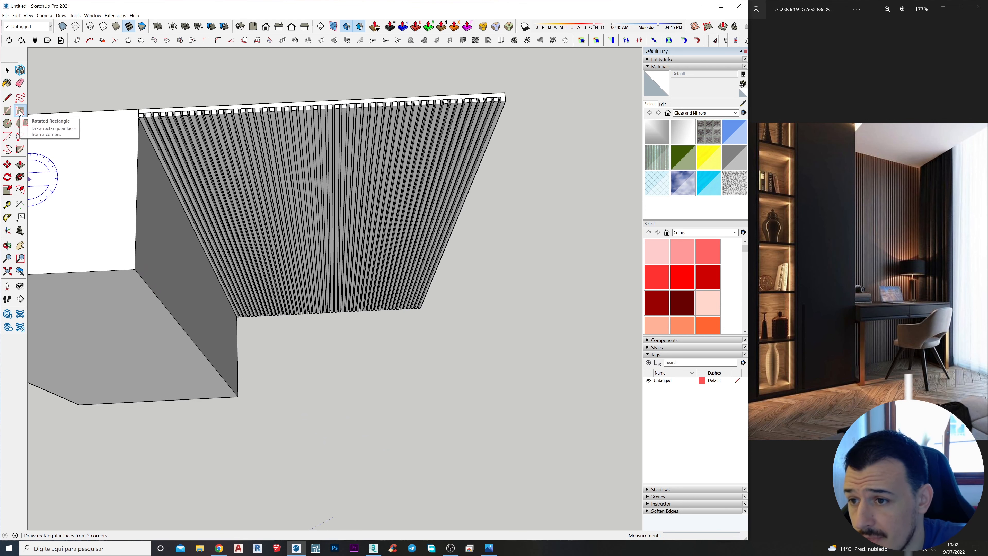
scroll(245, 333, up, 3)
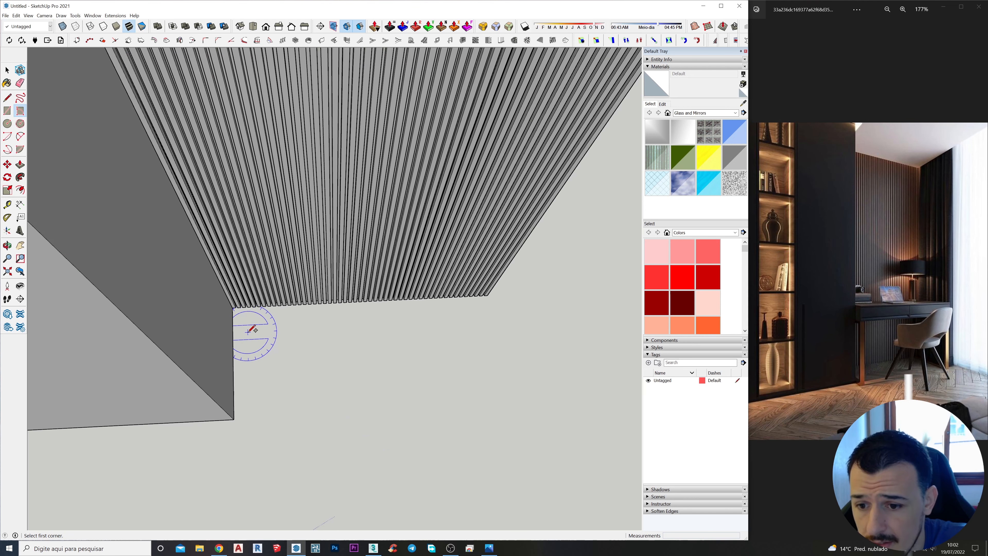
click(240, 329)
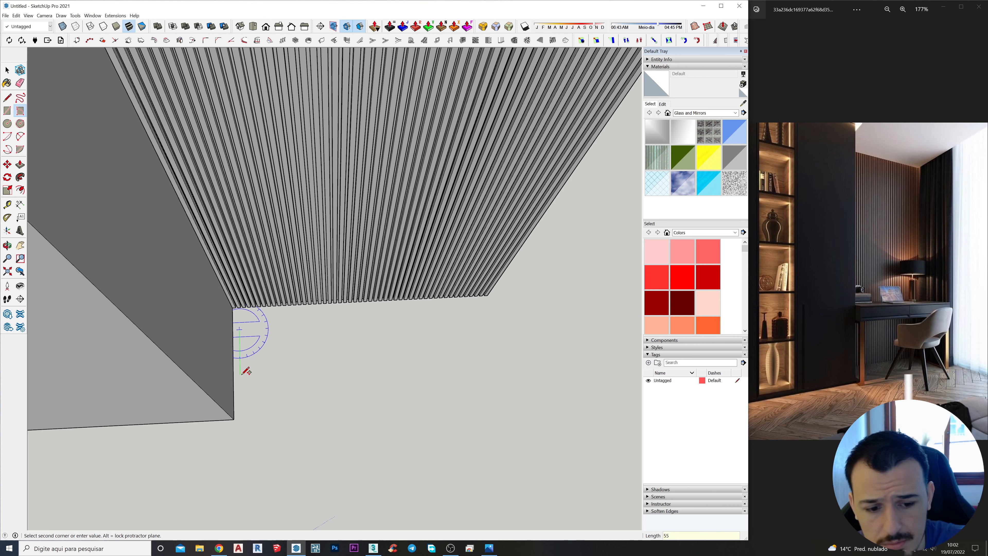
key(Return)
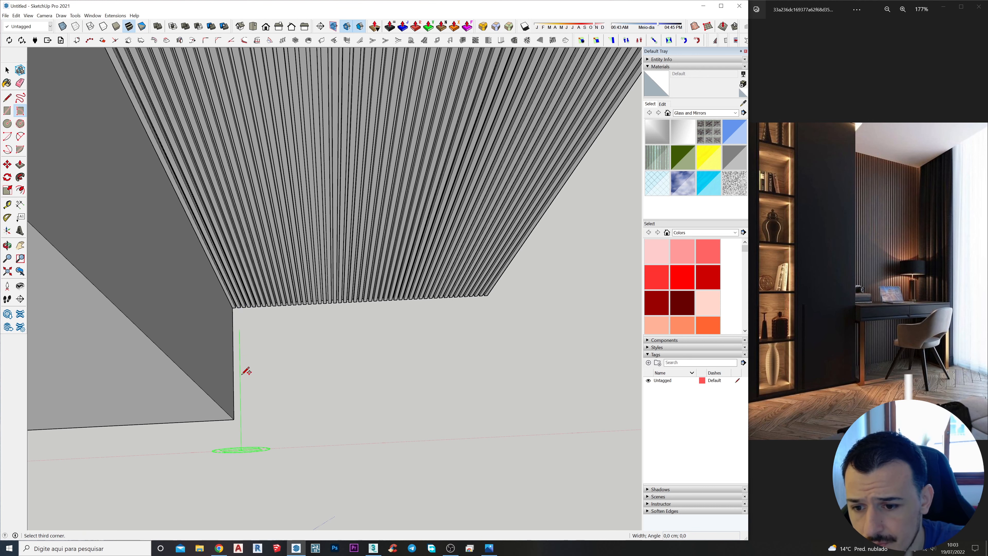
middle_drag(247, 370, 313, 370)
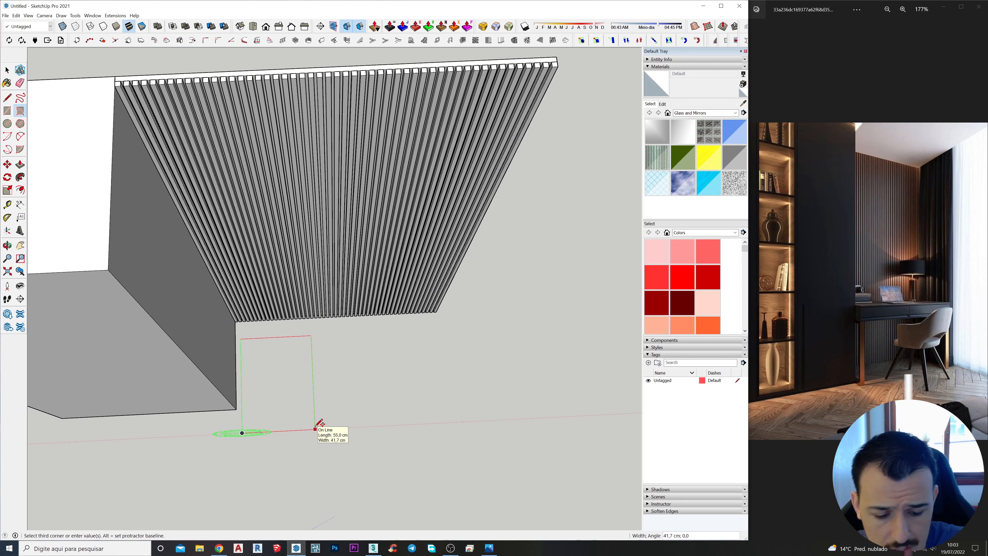
text(115)
key(Return)
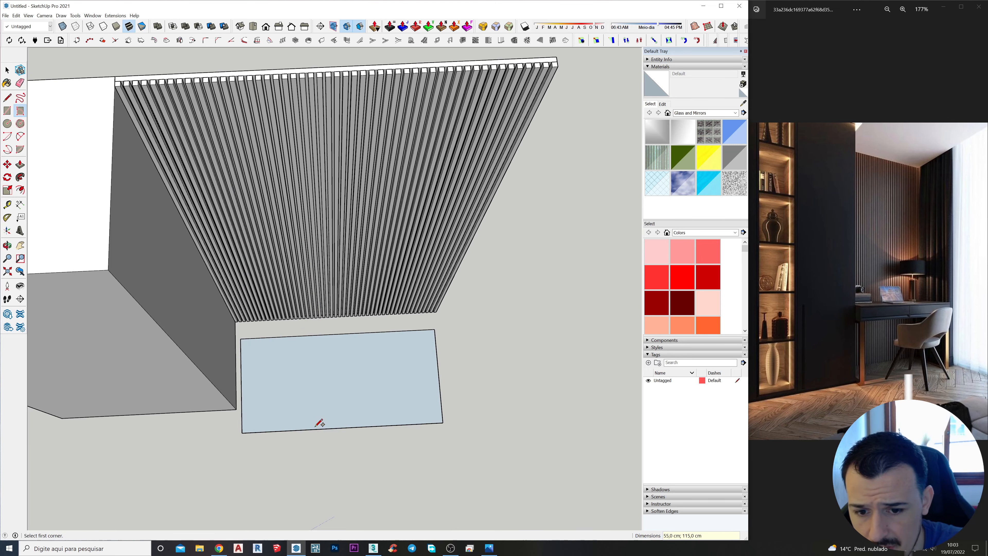
Step: Select the desk rectangle's face and move it straight up 80 cm
mouse_move(315, 427)
middle_down()
mouse_move(451, 415)
mouse_move(456, 369)
mouse_move(382, 405)
mouse_move(417, 430)
middle_up()
key(space)
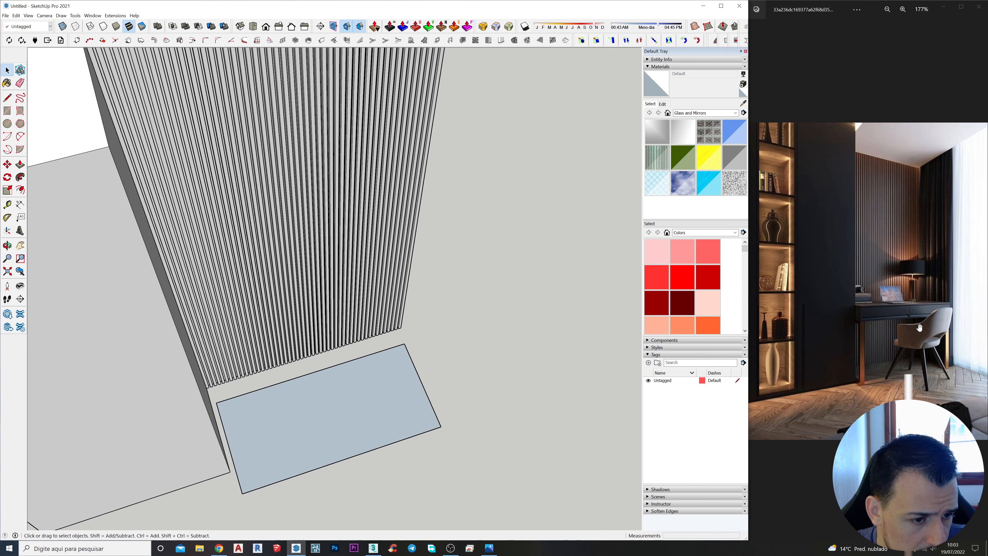
middle_drag(313, 439, 250, 408)
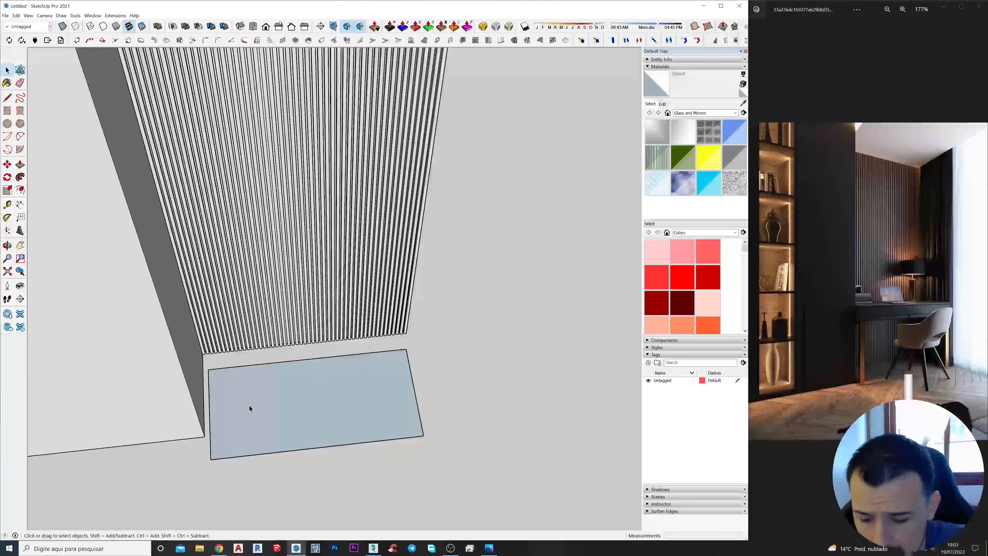
key(p)
middle_drag(351, 409, 474, 331)
key(space)
click(394, 400)
key(m)
click(394, 400)
click(501, 277)
middle_drag(501, 278, 462, 277)
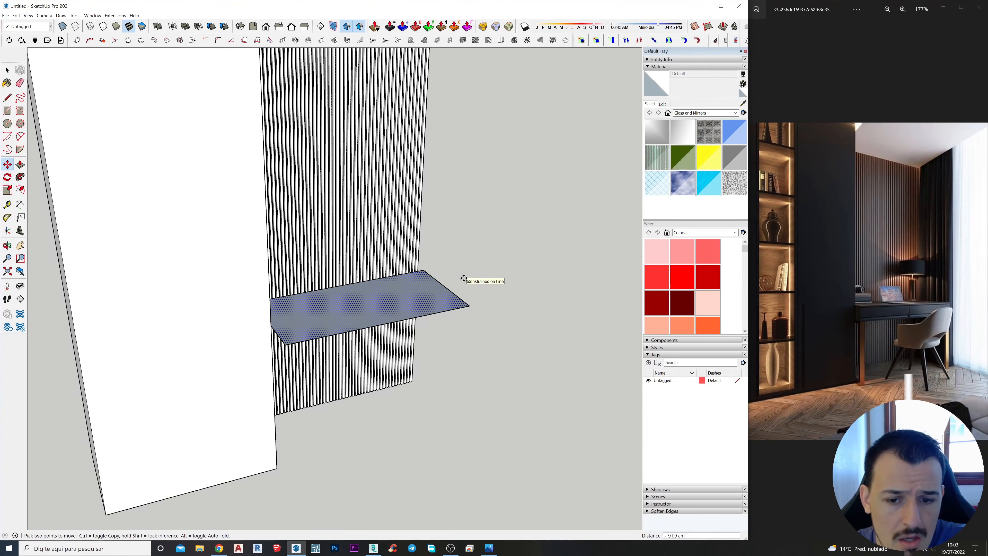
click(467, 278)
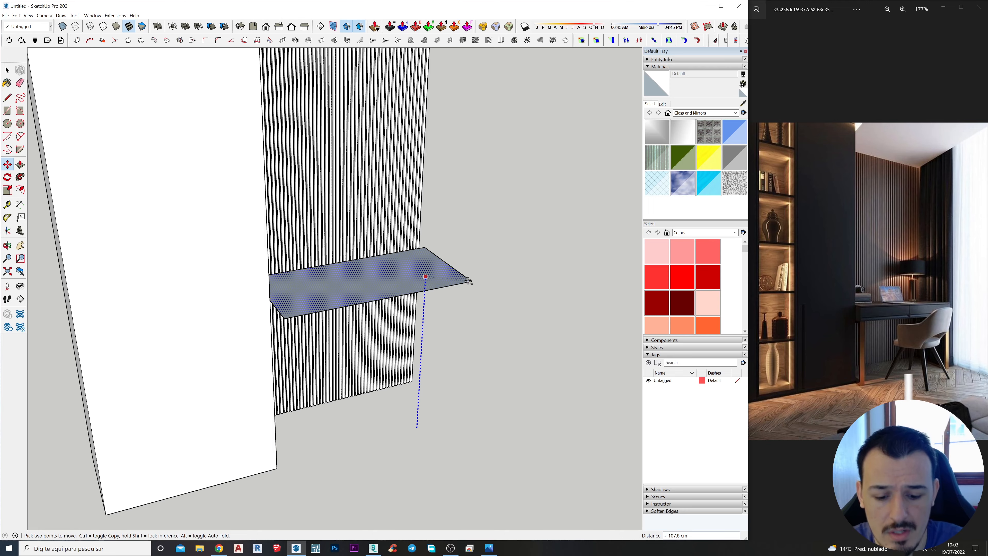
key(Escape)
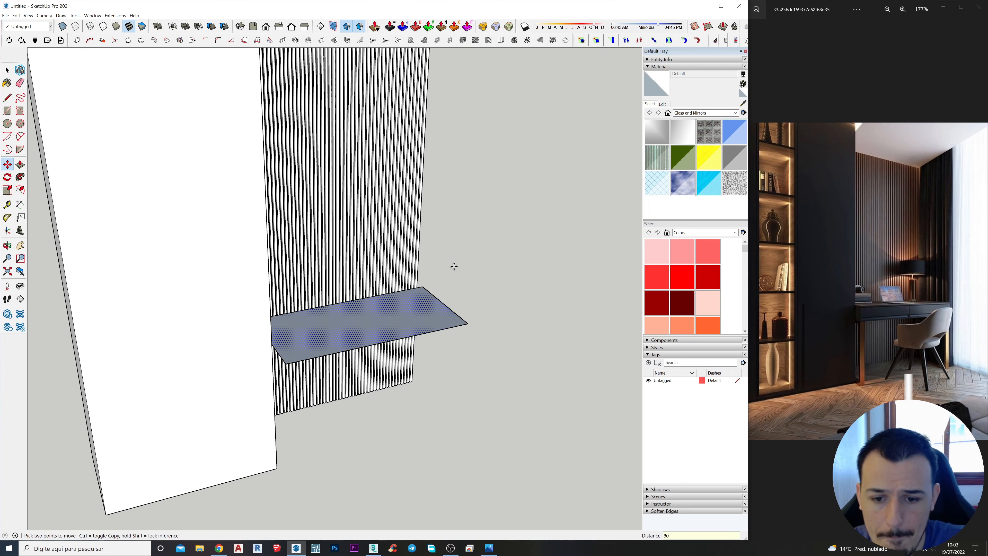
key(space)
Step: Extrude the raised desk rectangle 20 cm downward
scroll(457, 324, up, 4)
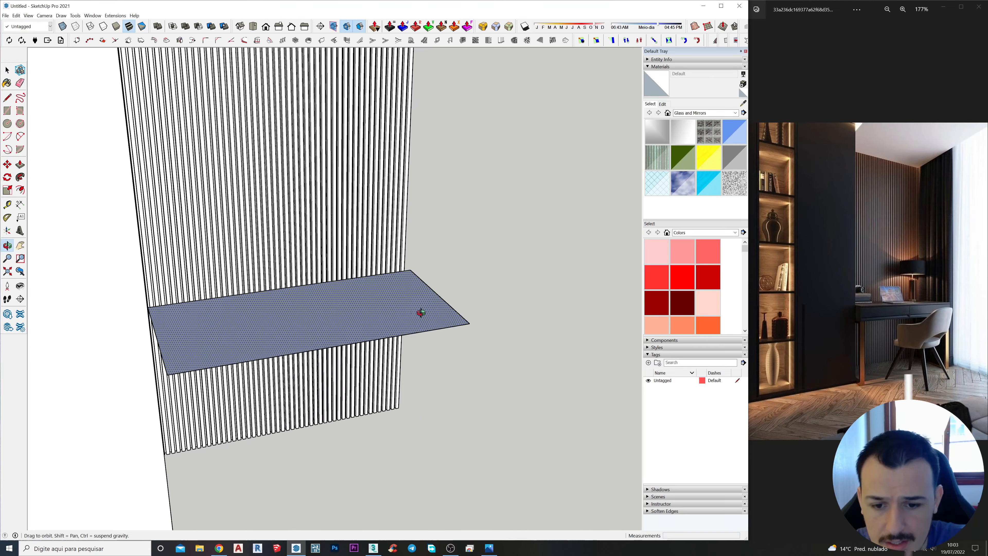
key(p)
drag(430, 323, 435, 366)
middle_drag(435, 366, 476, 353)
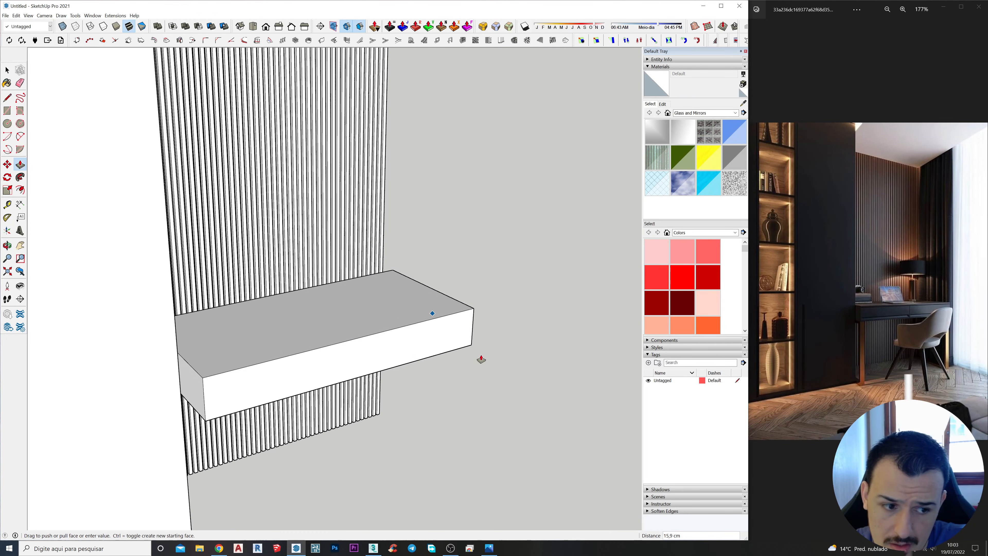
text(20)
key(Return)
key(space)
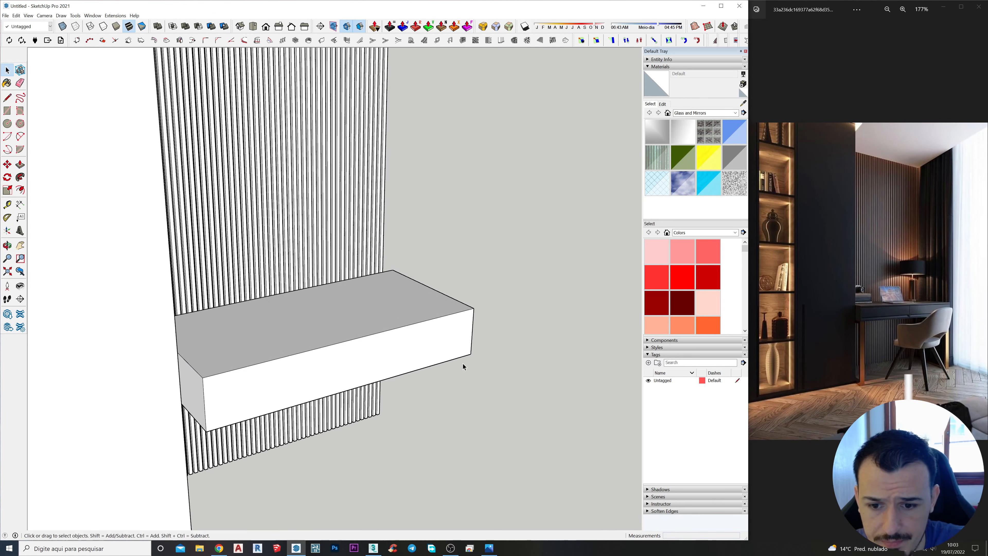
Step: Select the whole desk box and make it a group
middle_drag(450, 365, 368, 313)
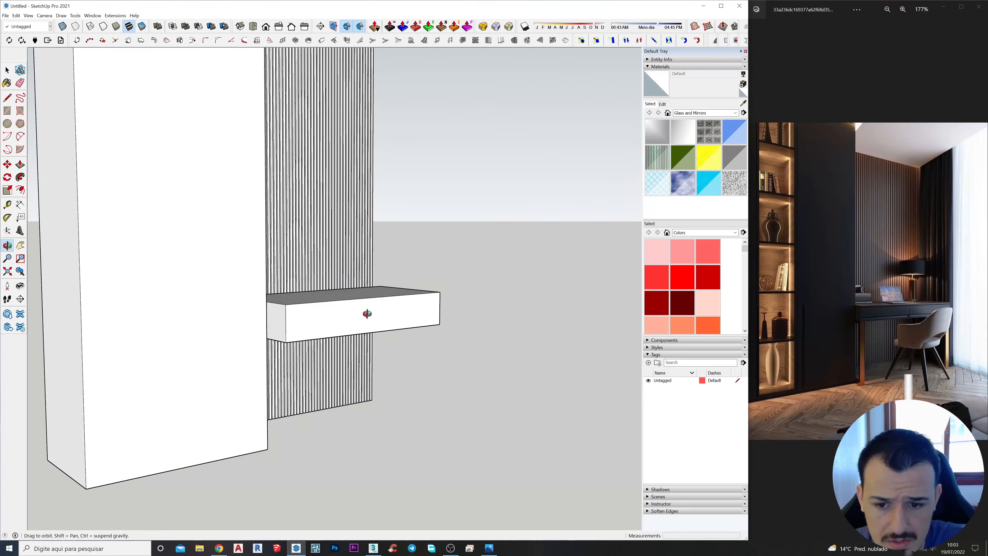
click(368, 316)
double_click(368, 315)
right_click(368, 316)
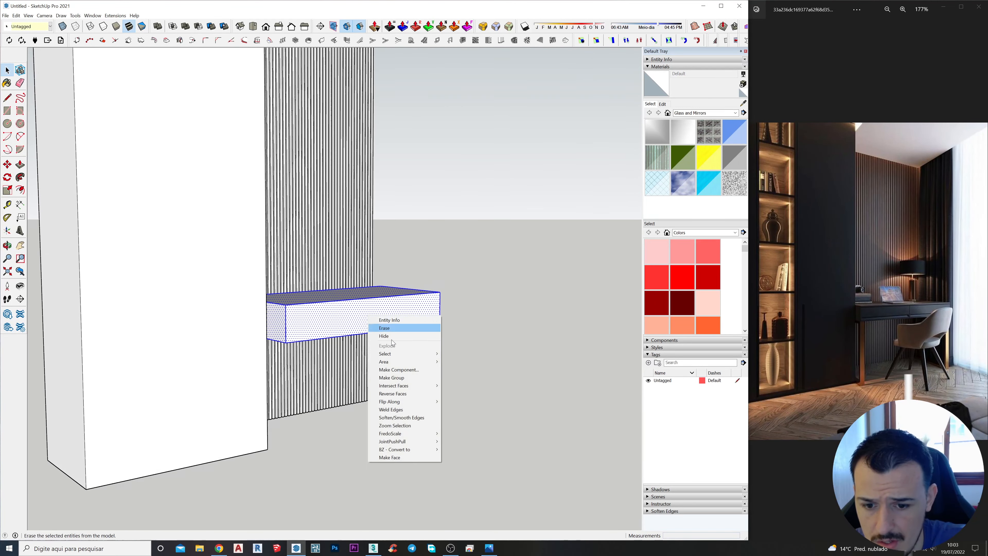
click(405, 372)
Step: Move the desk group sideways until it sits flush against the tall block's side face
middle_drag(404, 369, 280, 485)
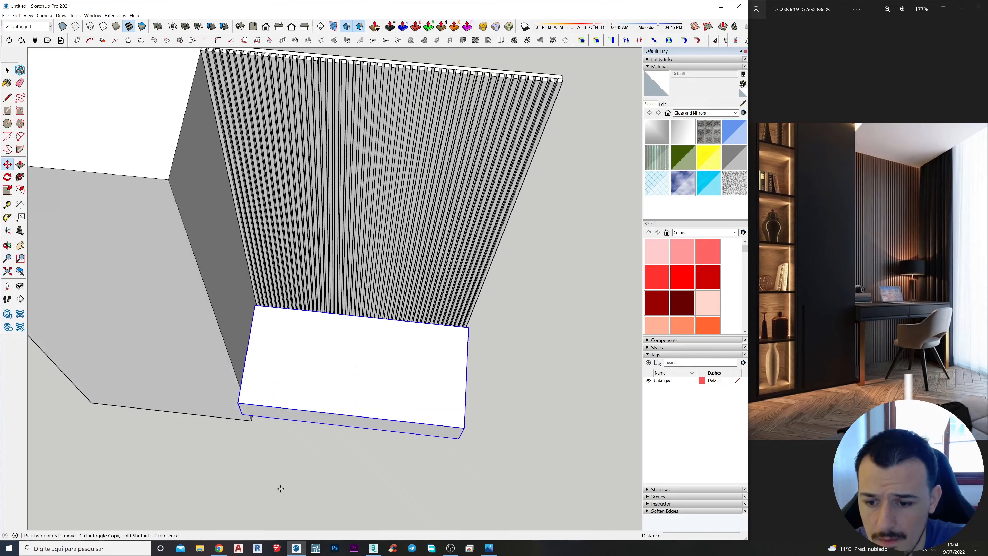
key(m)
click(239, 404)
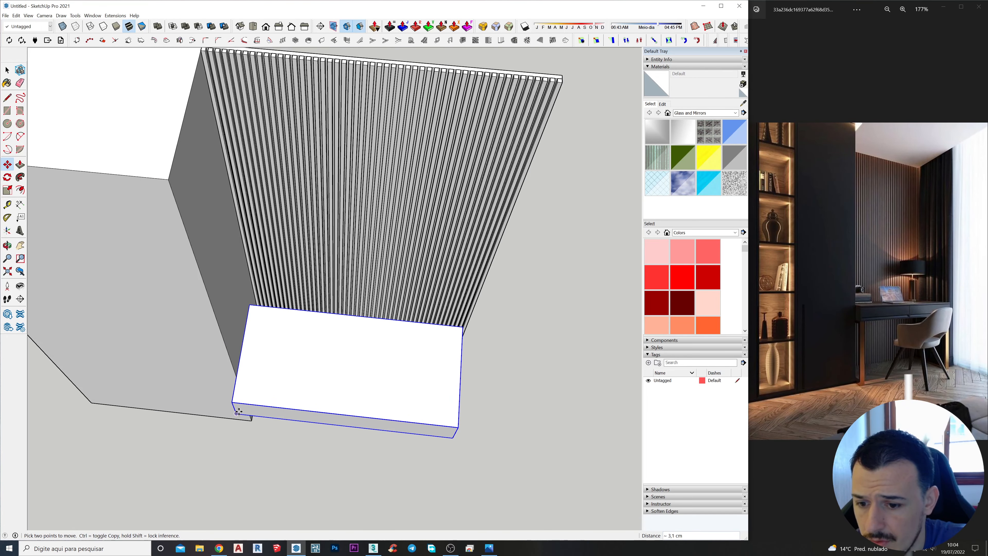
click(244, 403)
key(space)
Step: Move the desk group 2.5 cm sideways away from the tall block's side face
middle_drag(295, 331, 333, 313)
scroll(228, 293, down, 4)
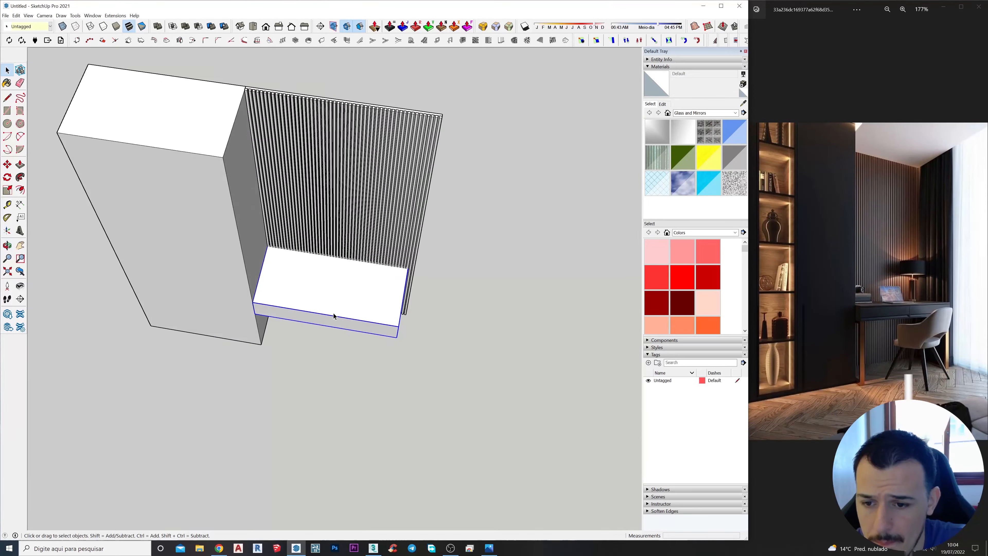
scroll(271, 297, up, 4)
scroll(269, 296, up, 2)
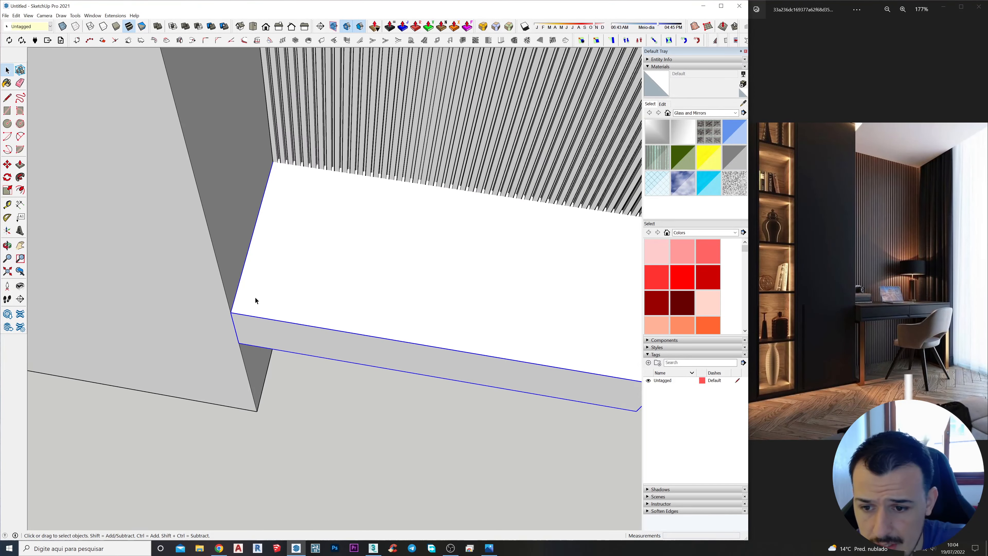
key(m)
click(255, 296)
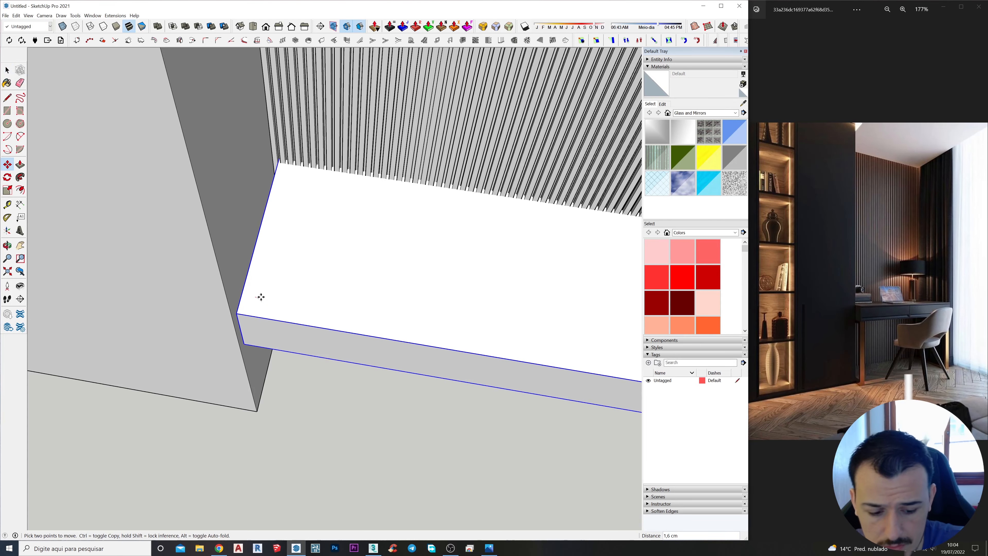
text(2,5)
key(Return)
scroll(263, 304, down, 3)
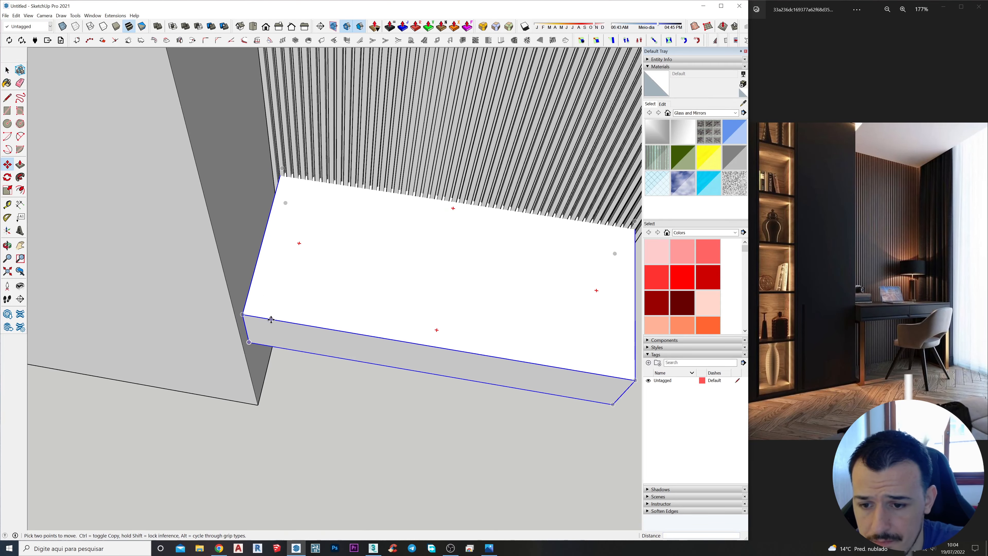
Step: Move the desk group back along the red axis toward the tall block's side face
middle_drag(269, 316, 592, 358)
scroll(350, 296, up, 3)
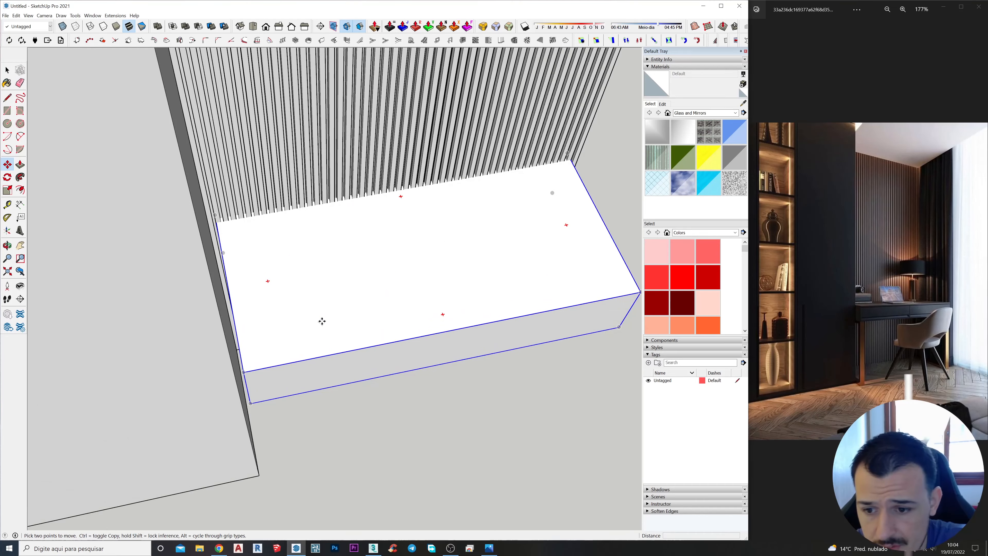
click(322, 322)
click(318, 323)
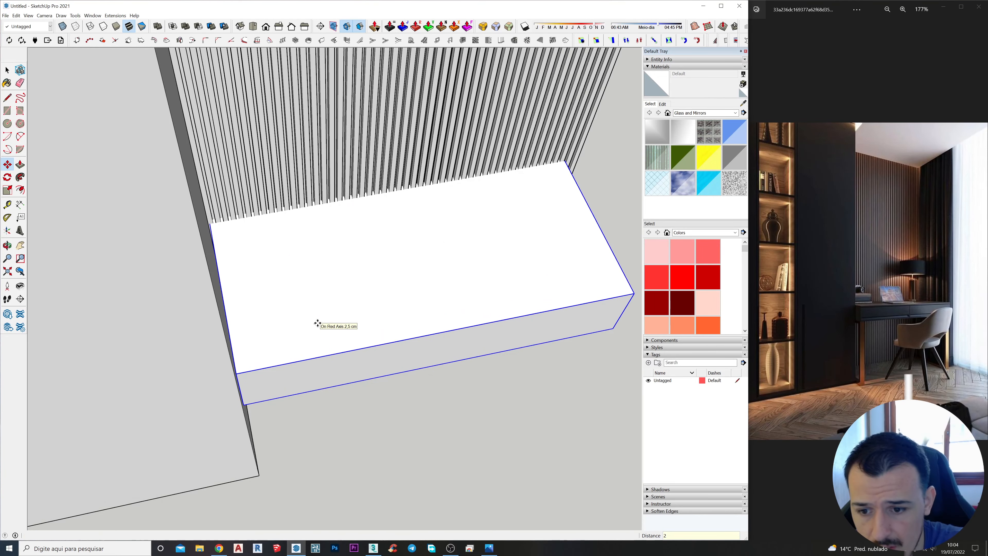
key(space)
scroll(241, 372, up, 3)
middle_drag(222, 389, 220, 321)
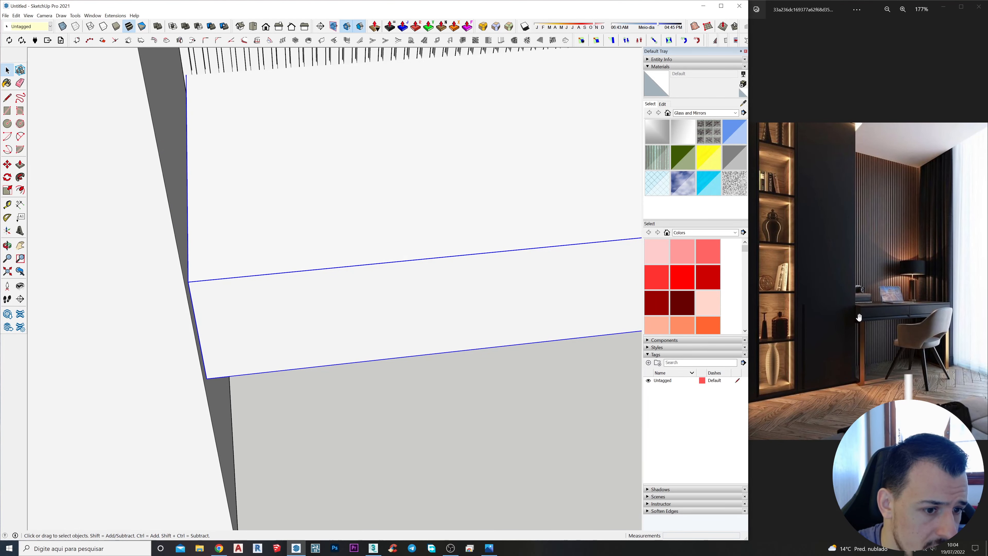
scroll(336, 366, down, 2)
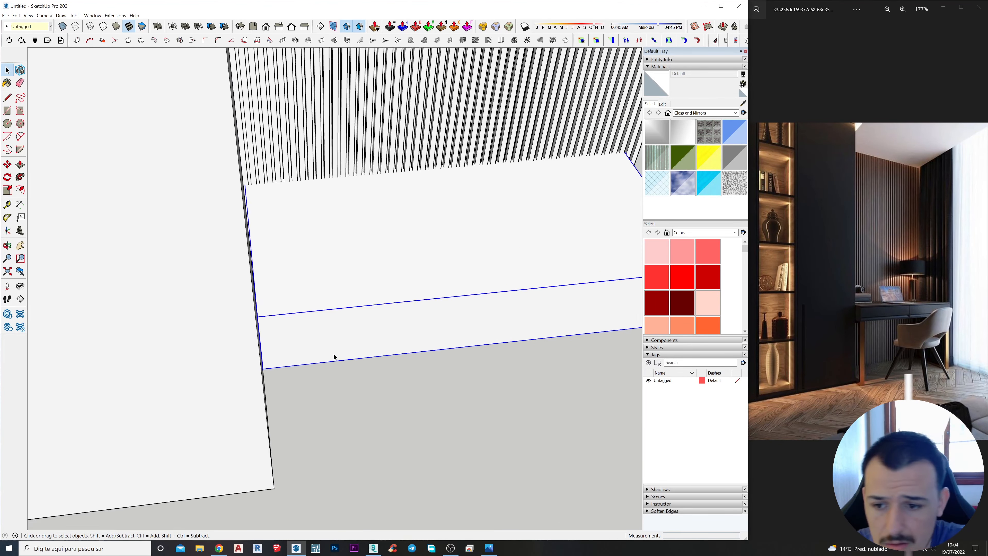
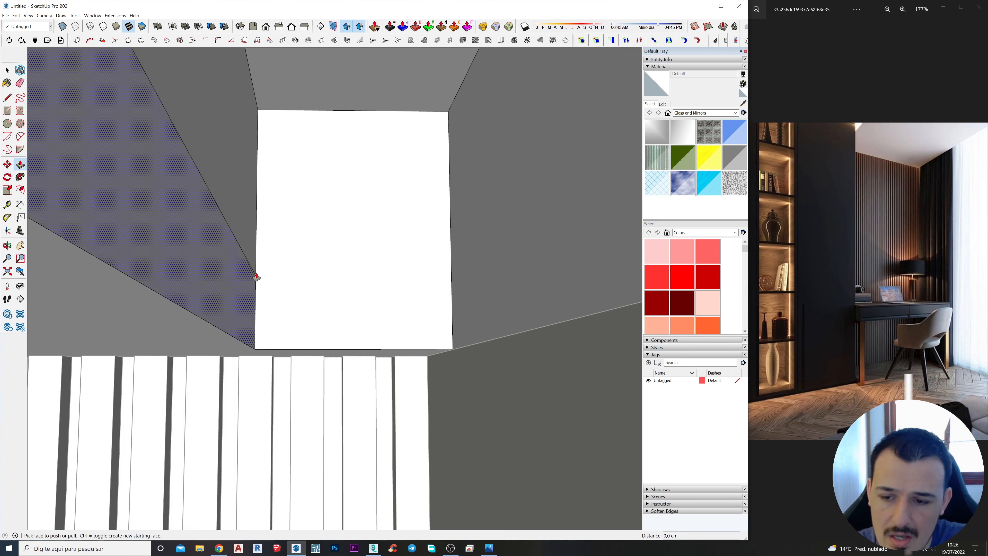
Step: Push the side face of the recess above the slatted panel outward about 5 cm with Push/Pull
middle_drag(254, 275, 239, 234)
key(p)
click(239, 233)
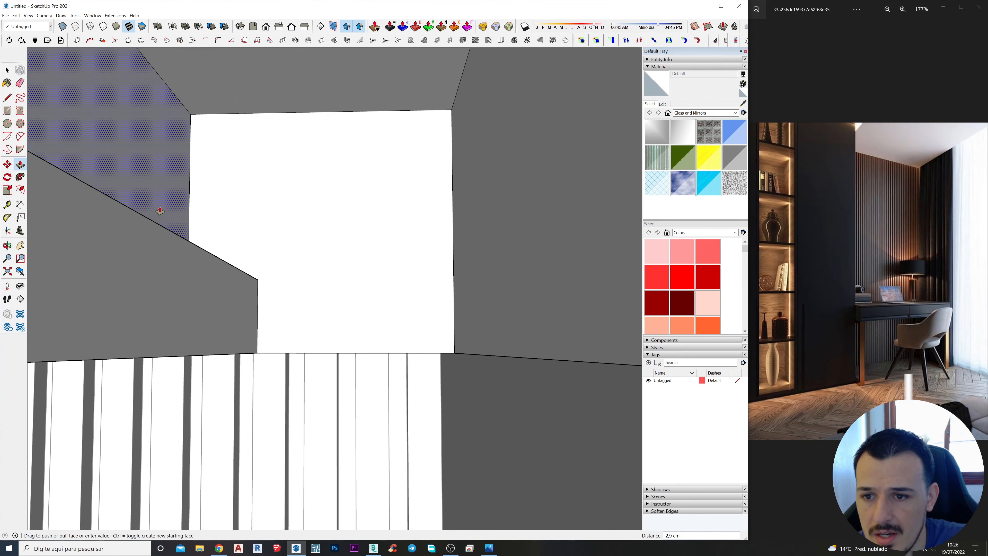
middle_drag(159, 214, 174, 331)
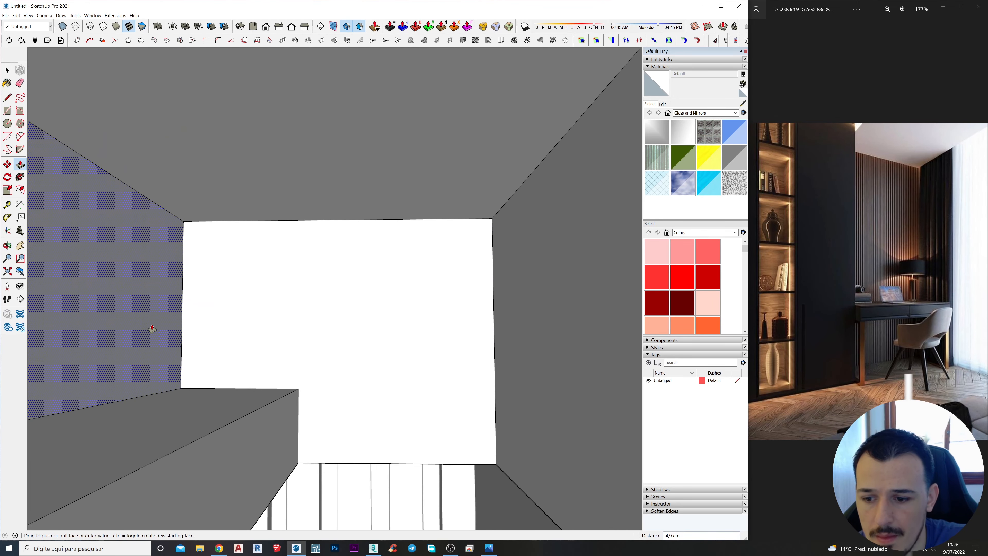
key(space)
middle_drag(153, 328, 385, 232)
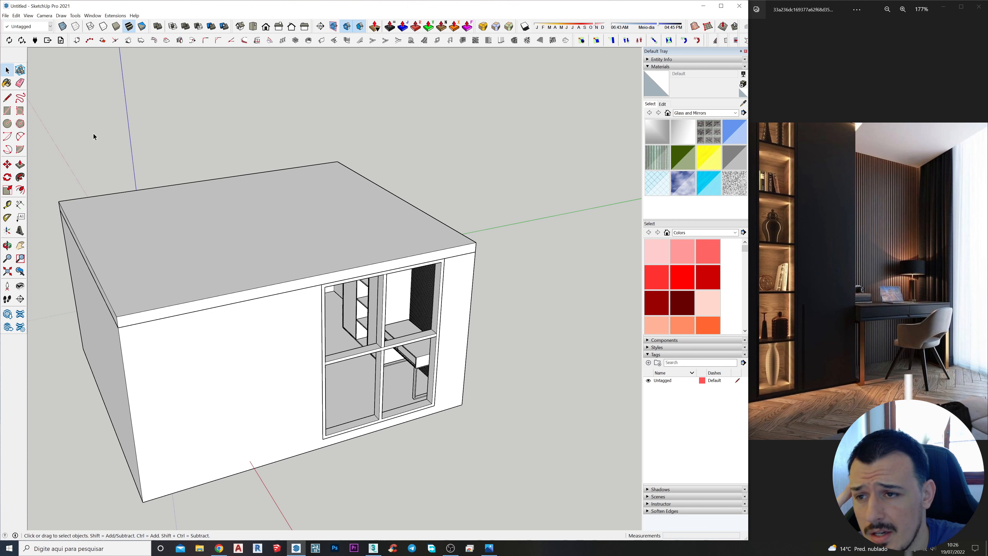
Step: Run Fix Problems on the entire model from the Model Info statistics and close the dialog
click(92, 16)
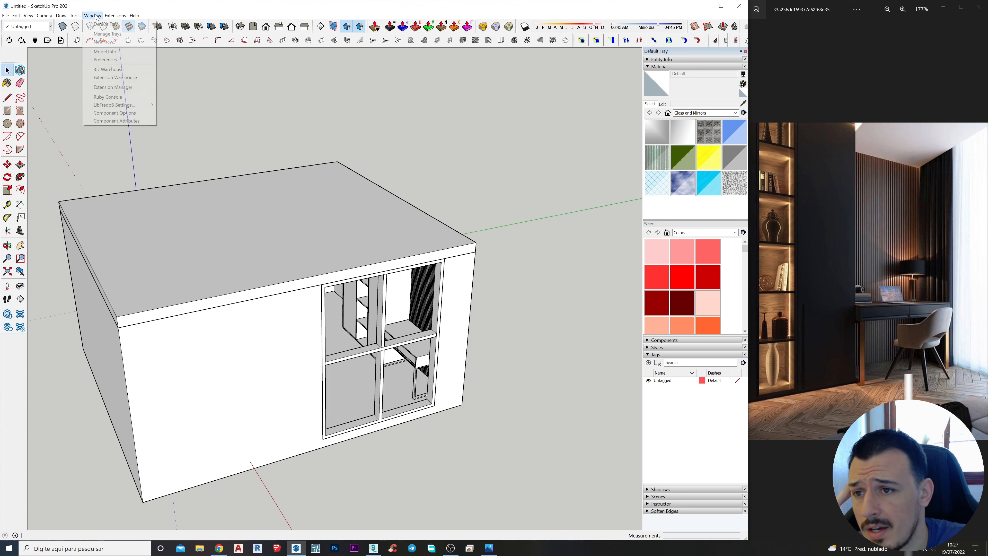
click(97, 53)
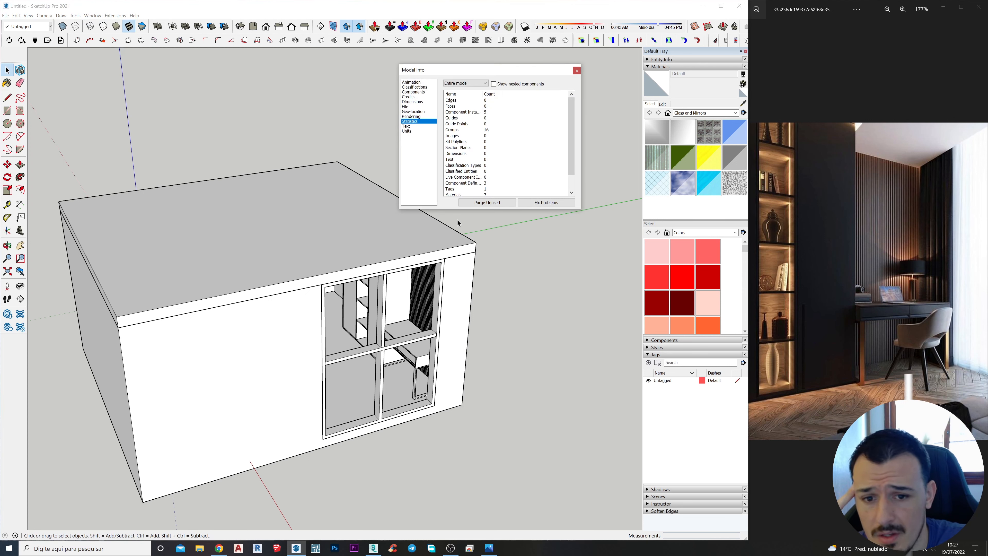
click(538, 206)
click(571, 182)
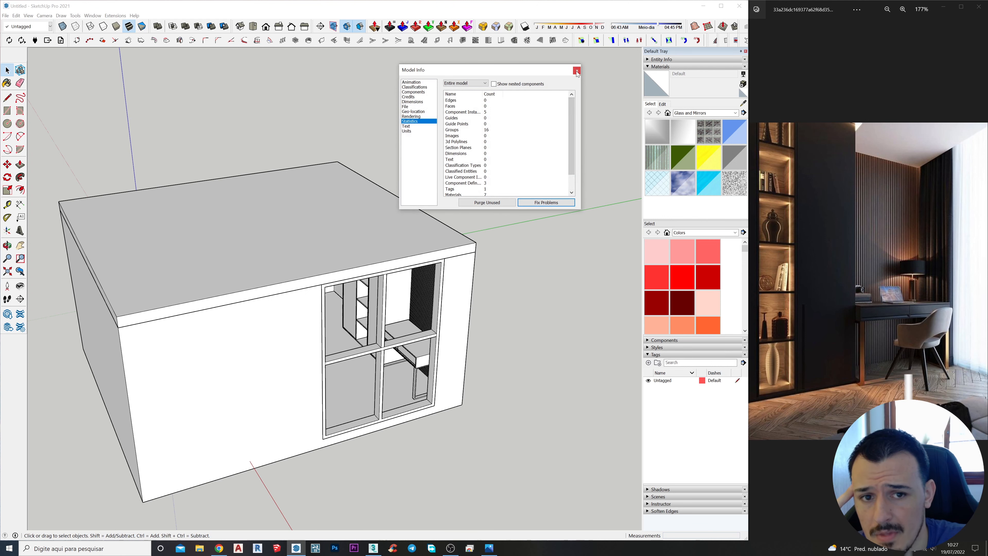
click(577, 70)
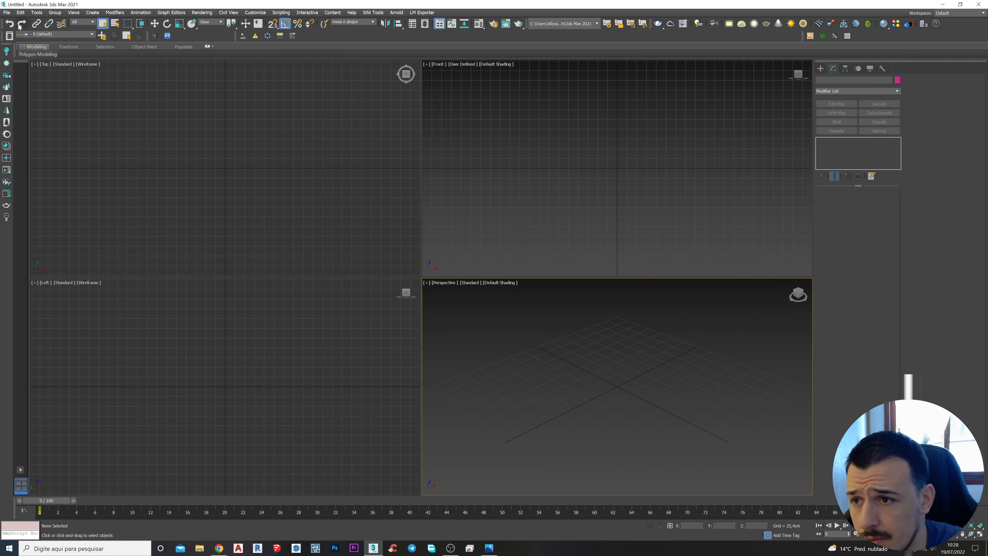
Step: In 3ds Max, import Pinterest 03 - Home Office.skp with Z-Up axis, Use Groups hierarchy, preserved layers and textures, and deselect everything
click(7, 13)
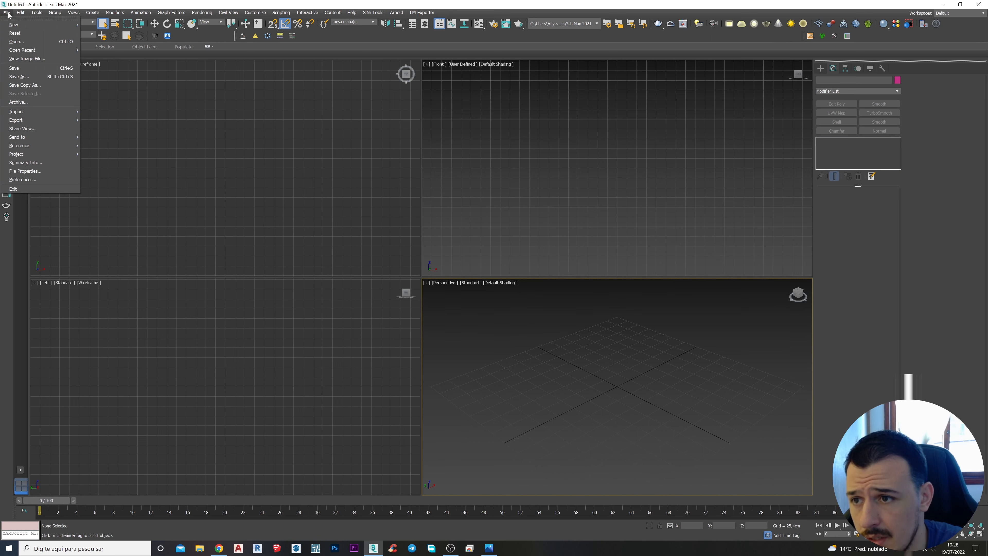
mouse_move(59, 112)
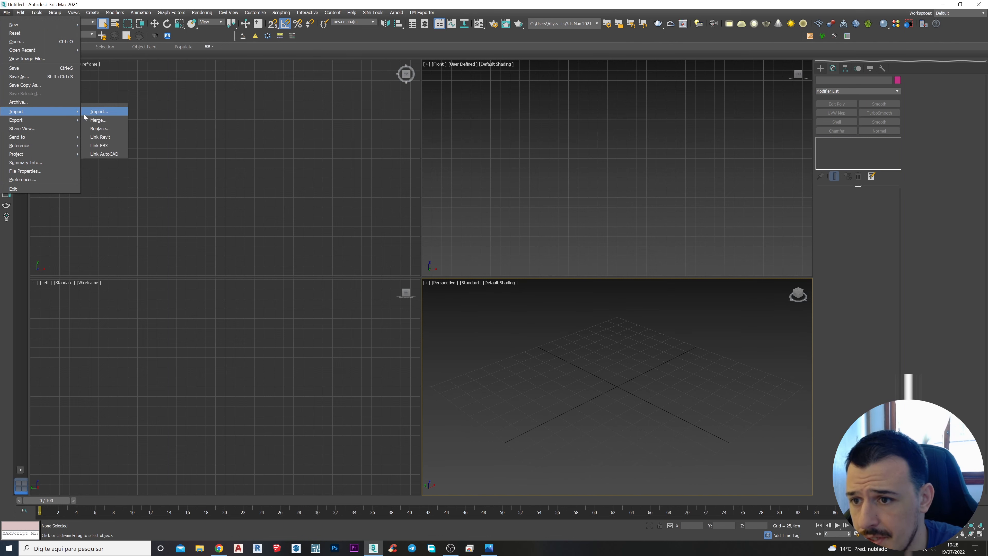
click(96, 112)
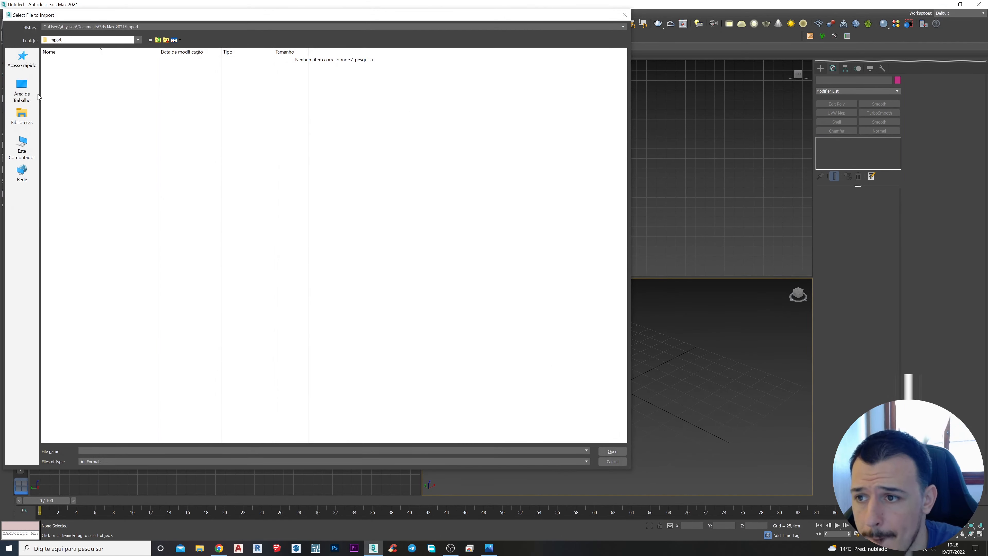
click(78, 60)
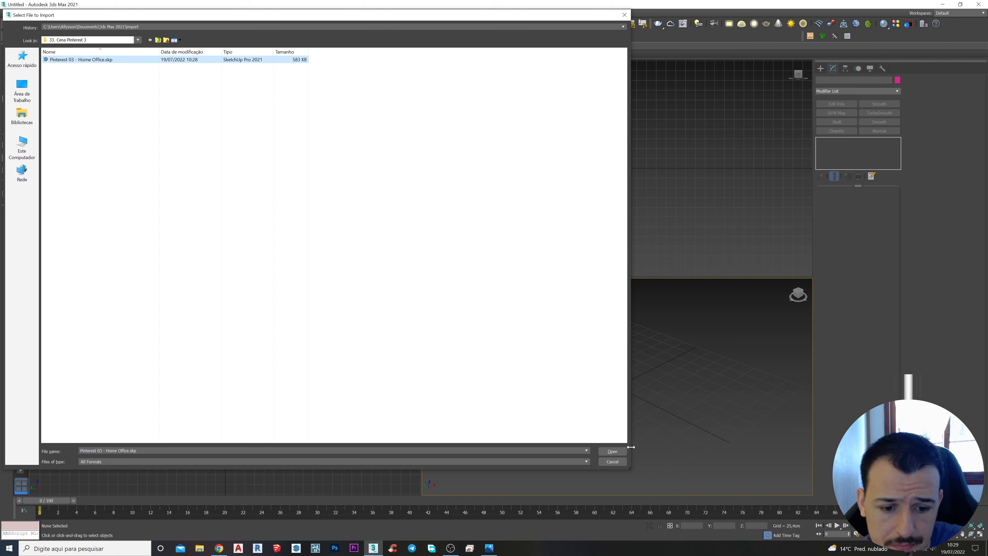
click(612, 451)
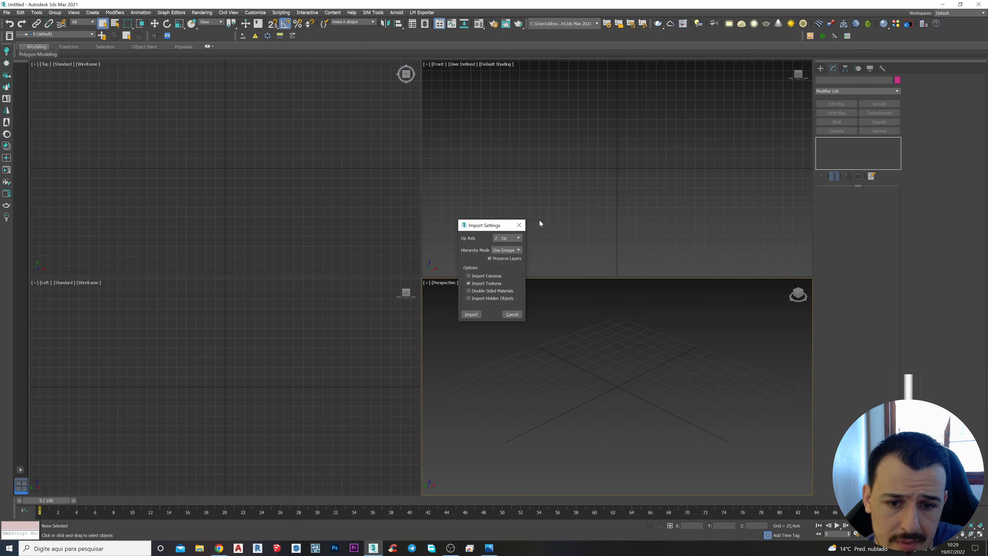
click(471, 315)
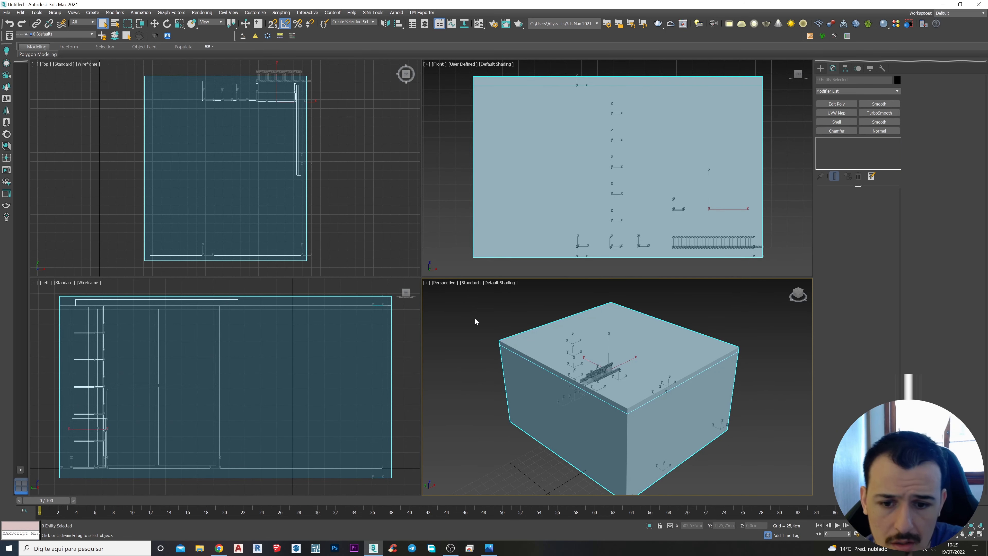
click(492, 335)
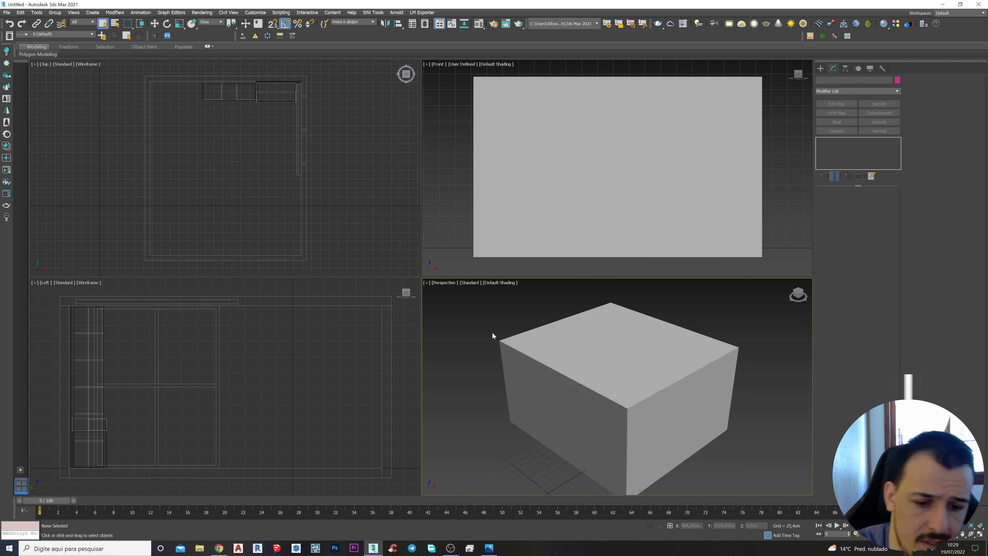
Step: Select the imported Pinterest 03 - Home Office group and ungroup it
scroll(492, 336, down, 5)
alt+middle_drag(594, 371, 524, 382)
scroll(576, 381, up, 8)
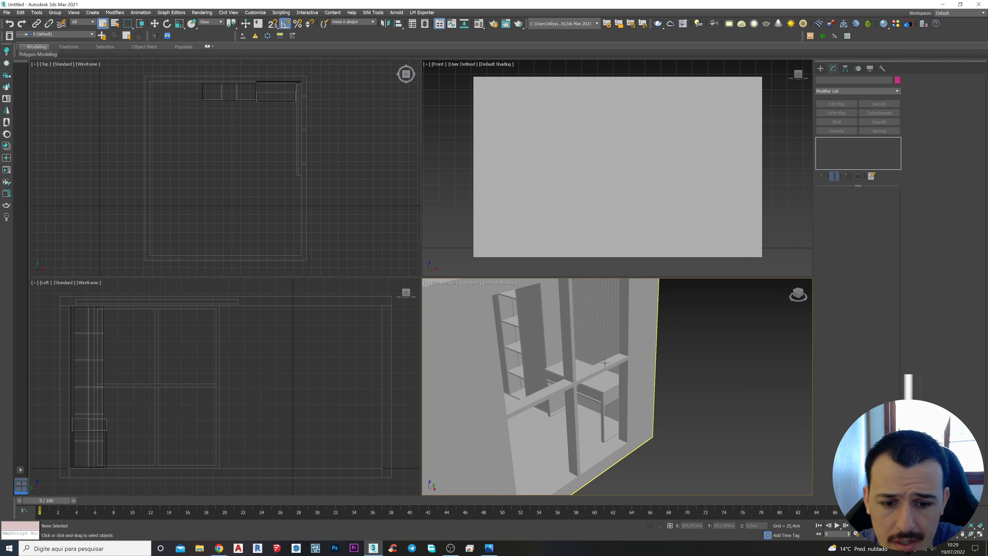
scroll(577, 382, down, 8)
click(548, 379)
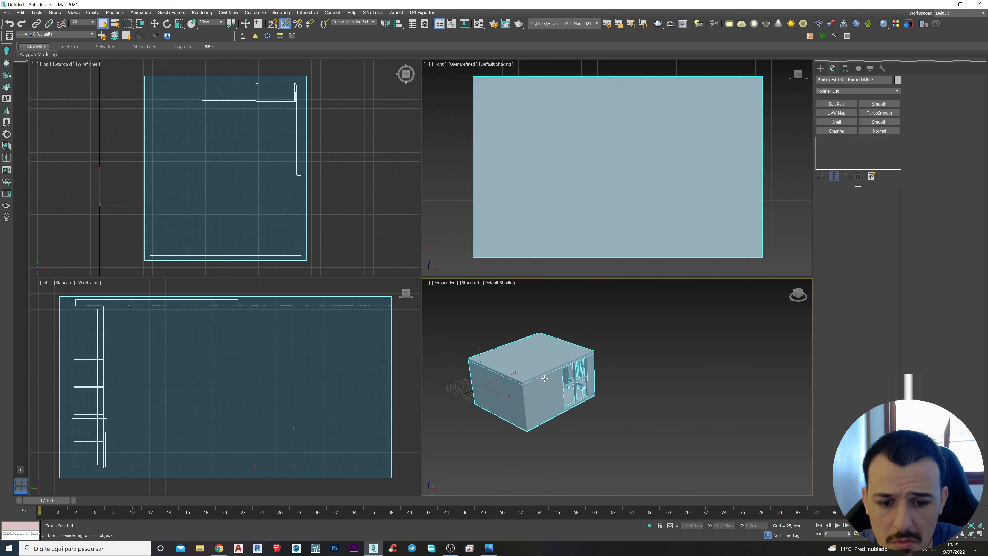
alt+middle_drag(548, 379, 571, 367)
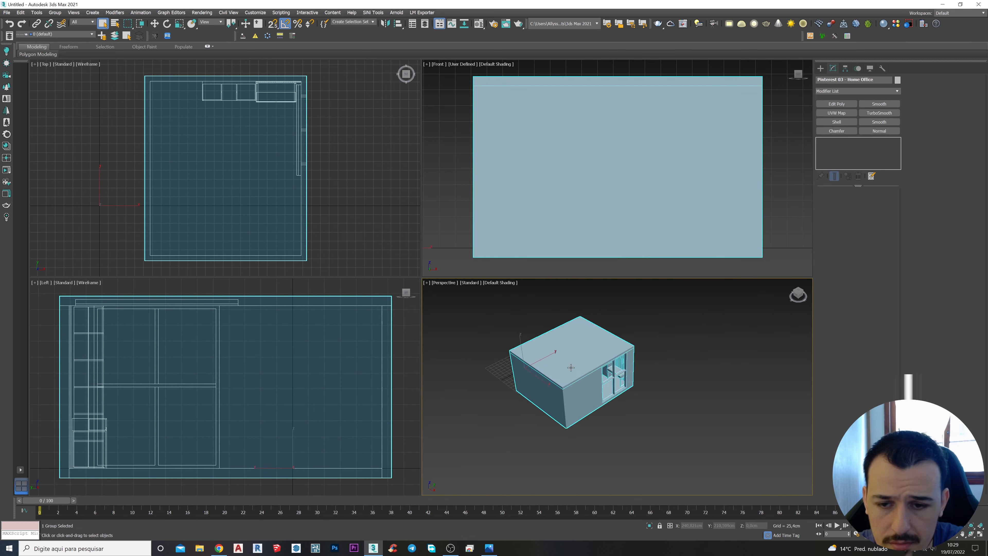
click(59, 13)
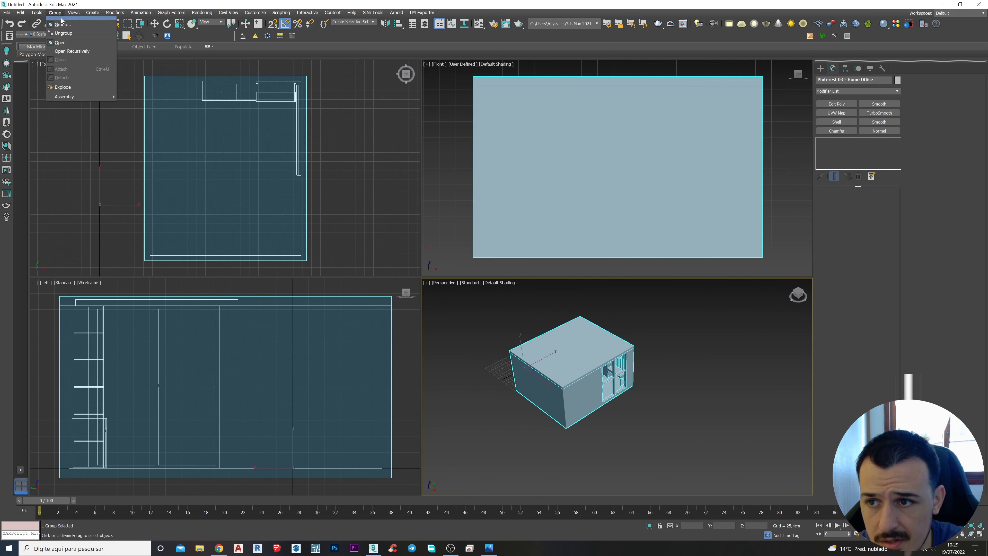
click(61, 34)
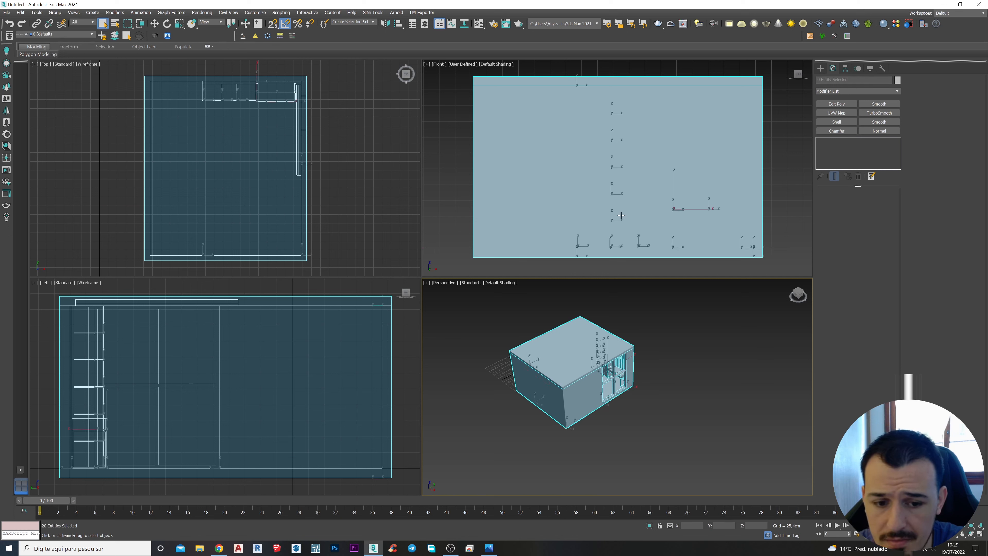
Step: Turn off the grid in all four viewports
middle_drag(666, 401, 684, 422)
middle_drag(684, 423, 678, 403)
scroll(465, 234, down, 3)
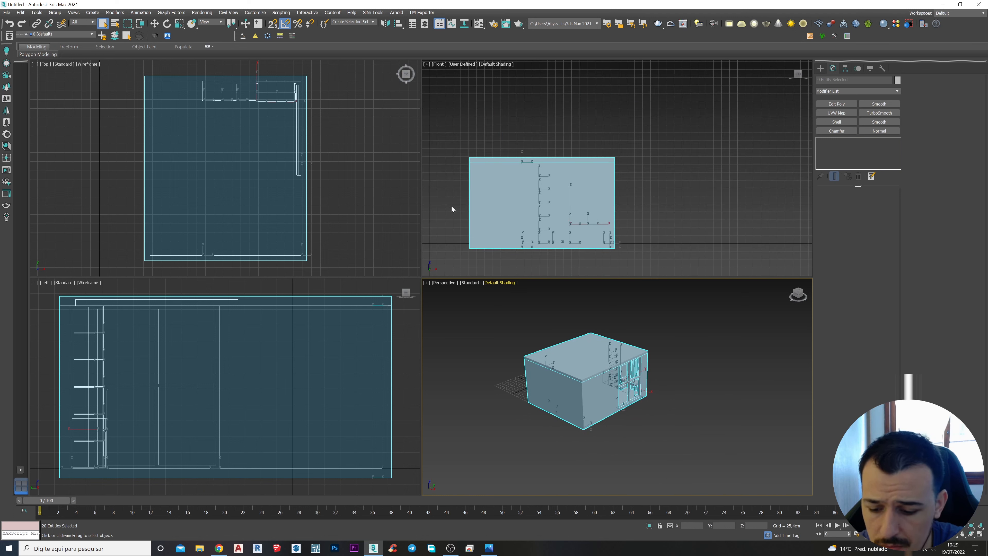
scroll(451, 209, down, 4)
middle_drag(454, 212, 528, 179)
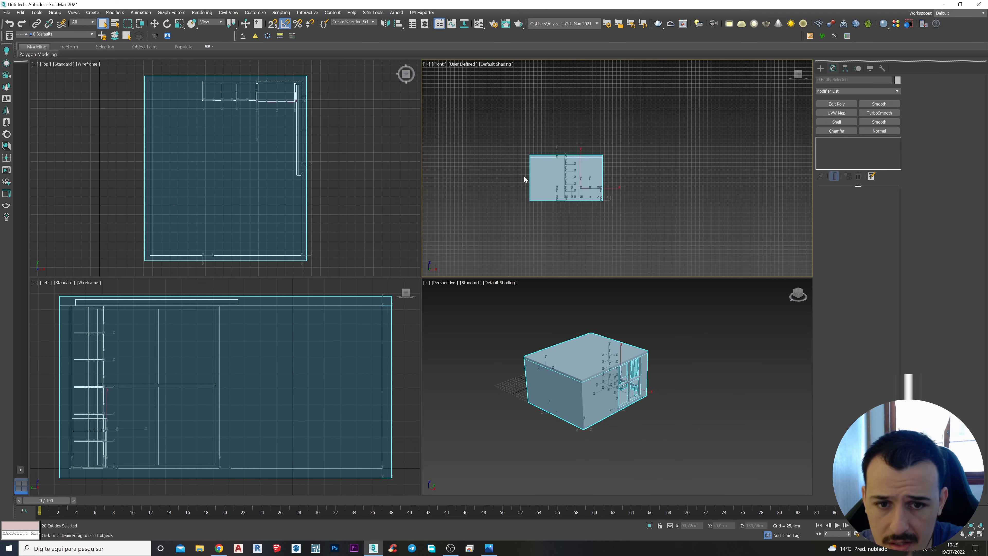
middle_click(347, 176)
key(g)
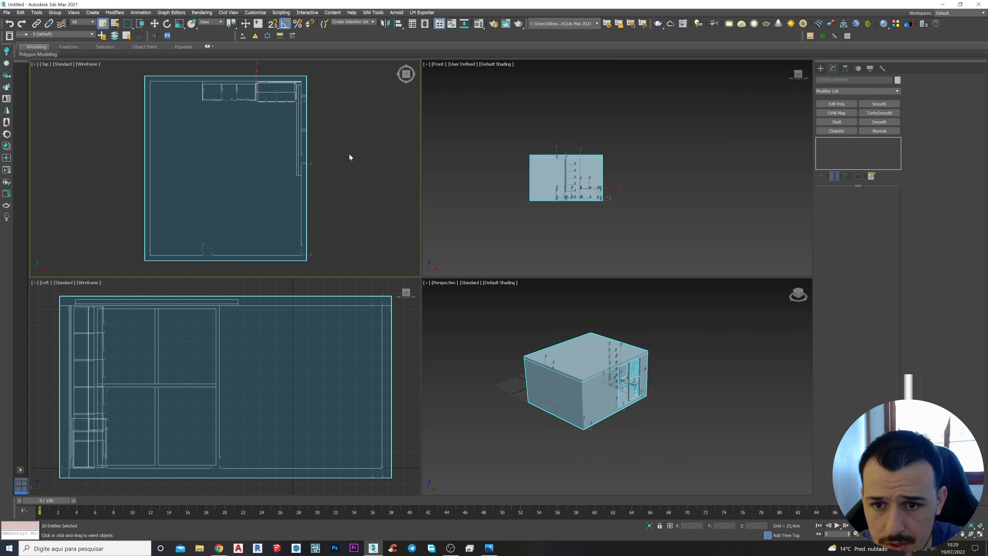
middle_click(310, 360)
key(g)
middle_drag(447, 380, 505, 375)
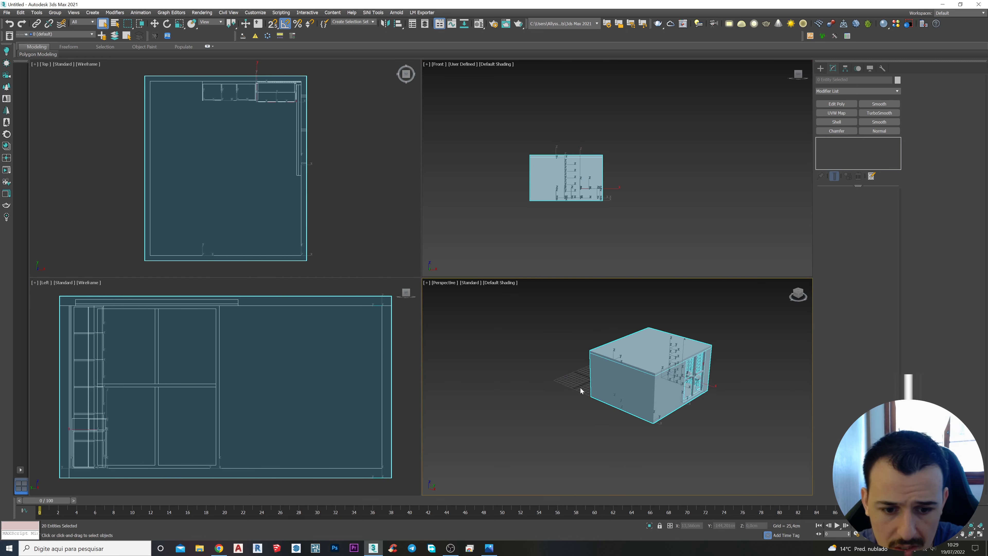
key(g)
alt+middle_drag(585, 393, 514, 394)
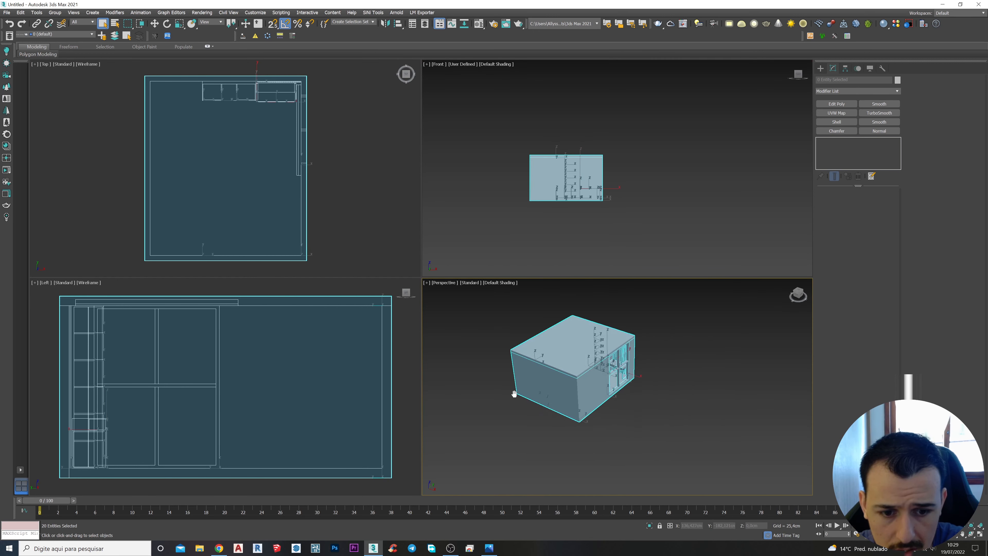
Step: Select the roof slab on its own and inspect the ungrouped interior furniture through the window opening
click(624, 409)
click(584, 359)
middle_drag(631, 380, 665, 413)
scroll(700, 390, up, 5)
scroll(708, 409, down, 6)
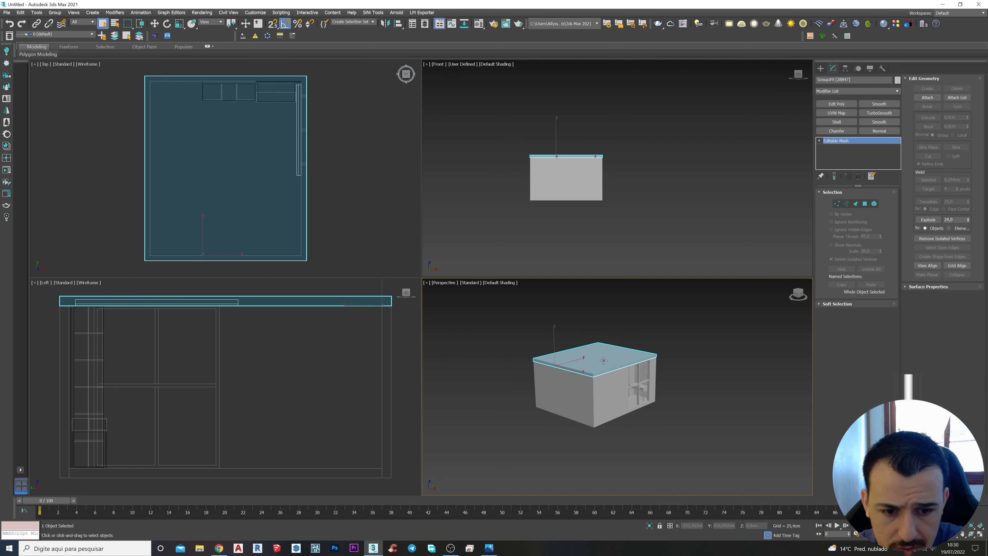
scroll(604, 360, up, 5)
scroll(631, 417, up, 5)
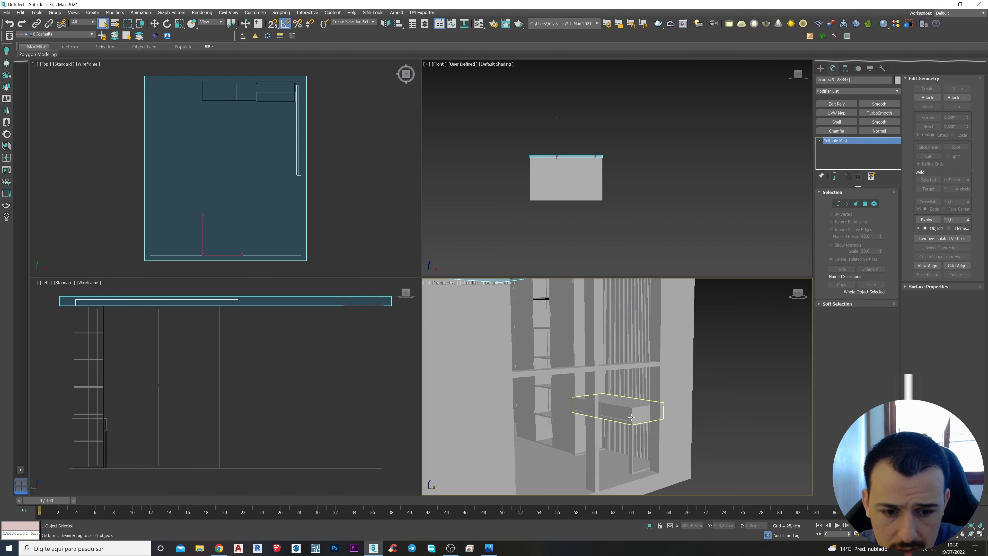
Step: Select the desk's two drawer fronts together with the drawer unit's body and group them
scroll(631, 417, up, 2)
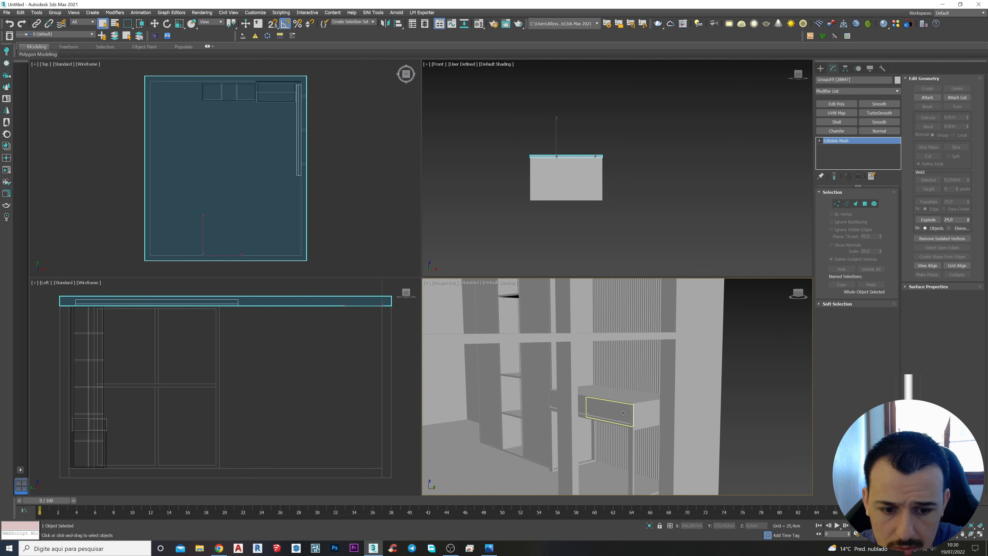
scroll(607, 409, up, 3)
click(601, 410)
ctrl+click(560, 400)
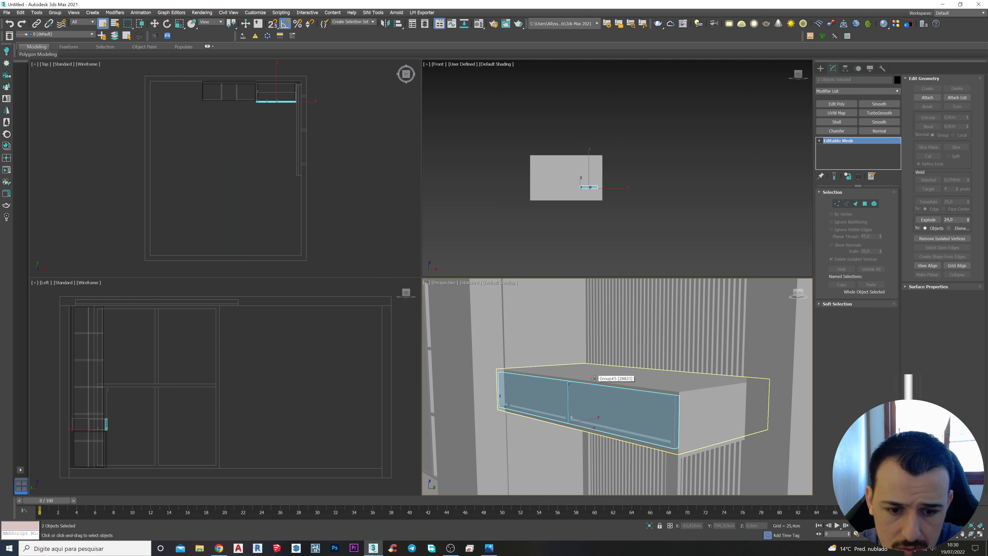
ctrl+click(584, 181)
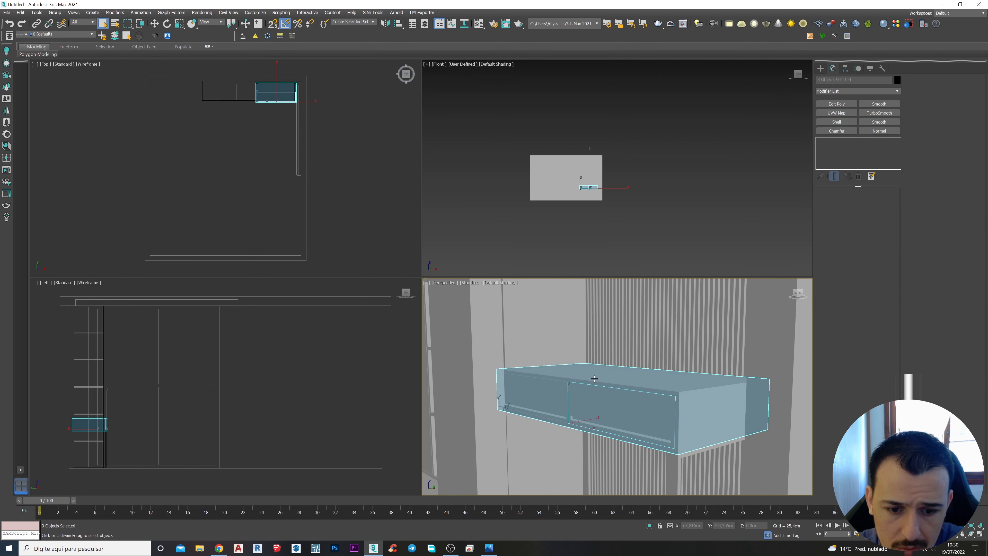
click(55, 12)
click(62, 24)
click(500, 288)
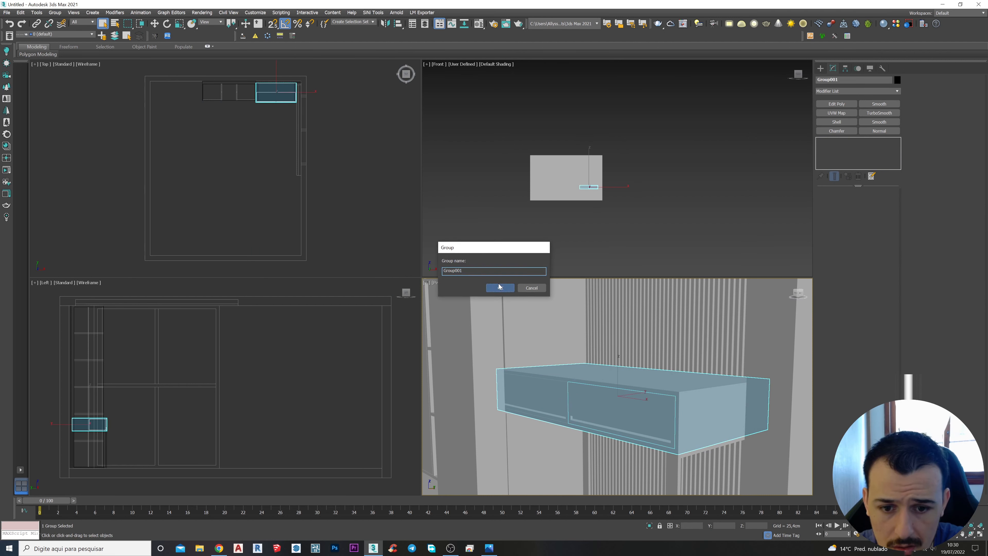
Step: Clear the selection and open the Material Editor, moving its window clear of the room model in the perspective view
scroll(514, 306, down, 5)
mouse_move(564, 340)
alt+middle_down()
mouse_move(566, 358)
mouse_move(575, 346)
alt+middle_up()
scroll(575, 348, down, 5)
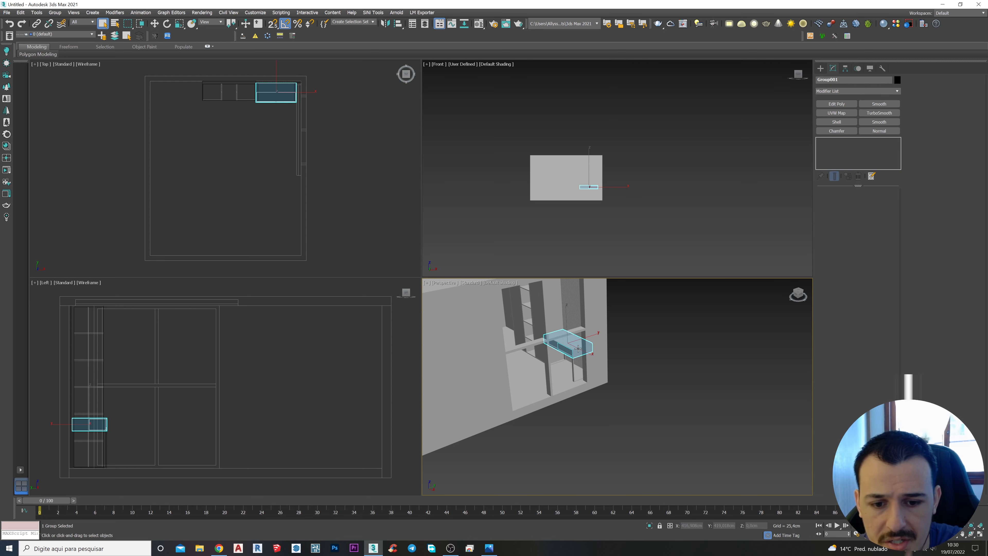
scroll(575, 346, down, 5)
middle_drag(621, 401, 665, 414)
click(672, 401)
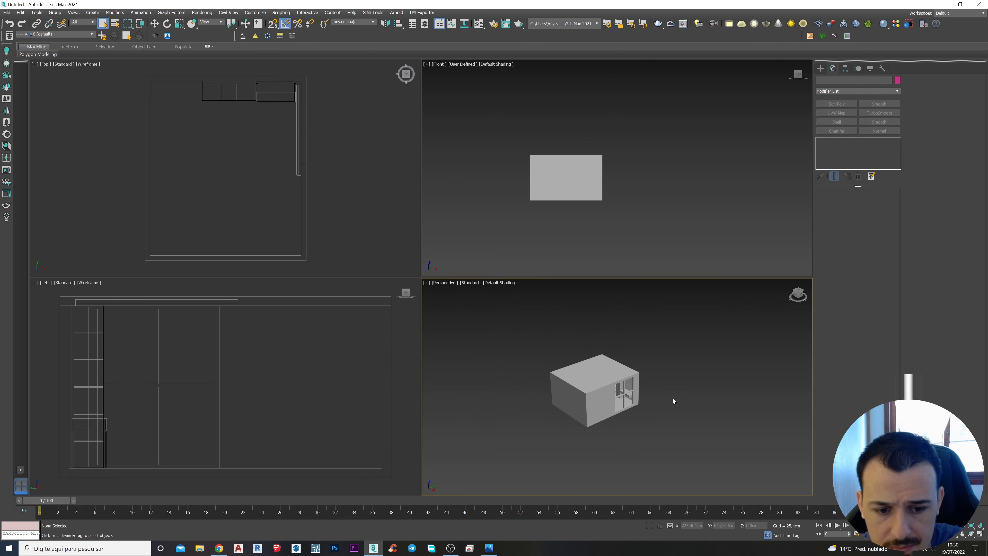
key(m)
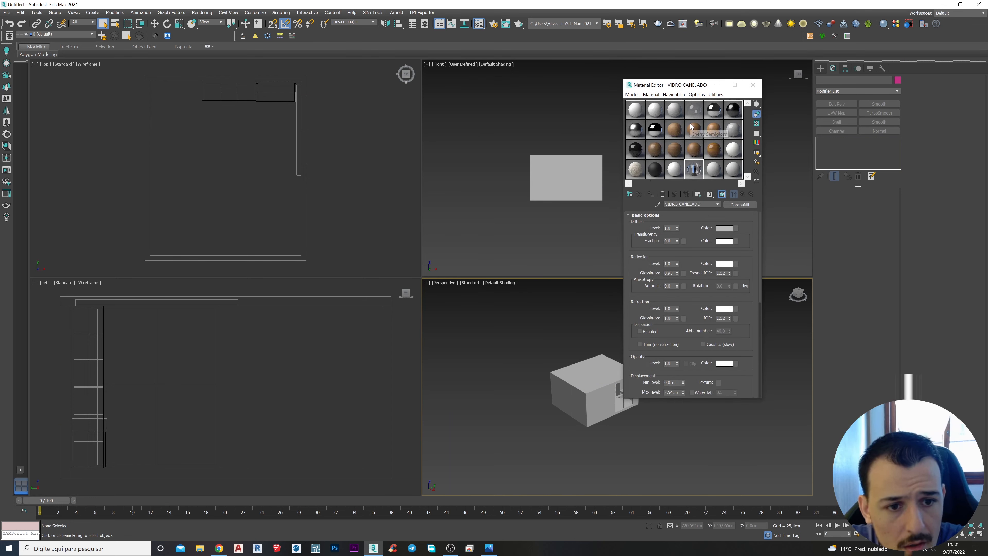
drag(691, 86, 722, 178)
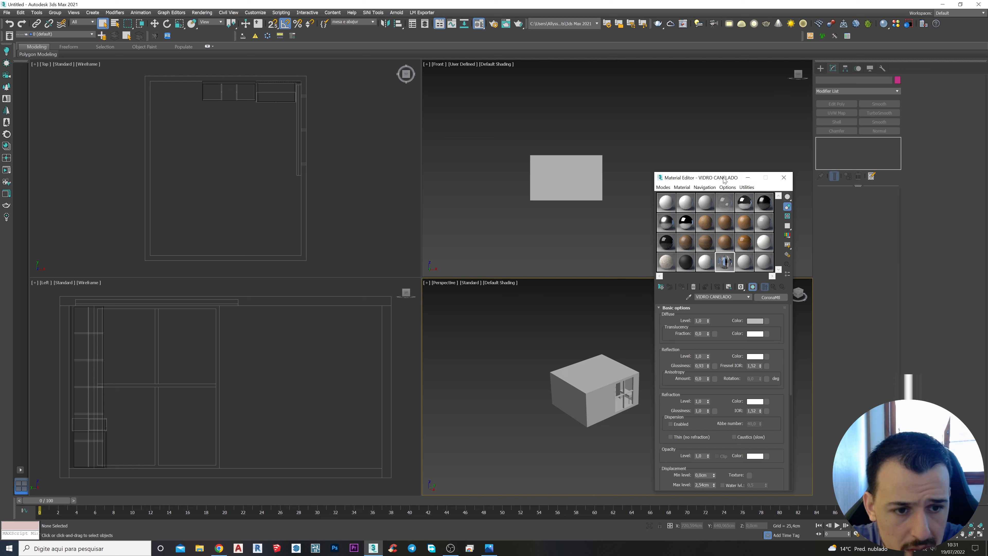
drag(723, 180, 724, 176)
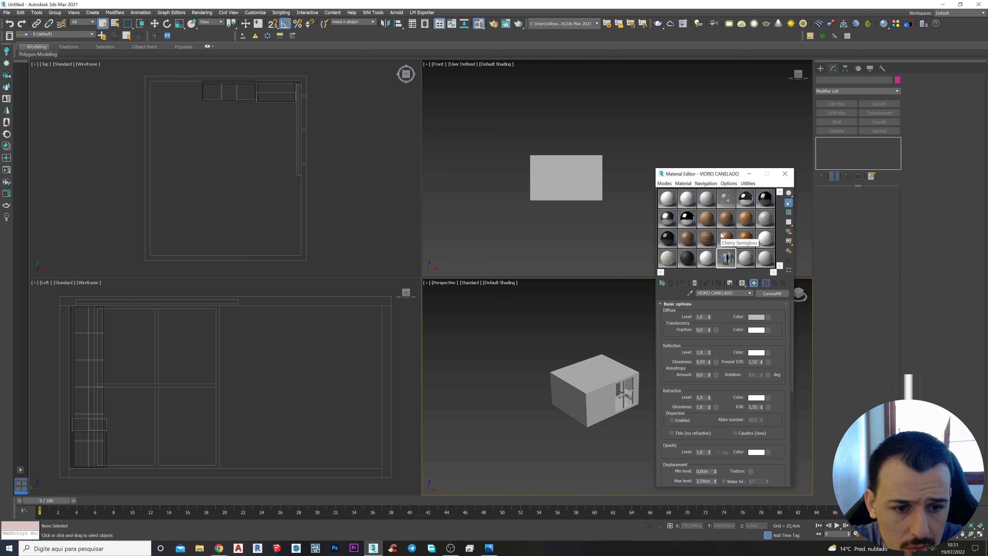
click(7, 134)
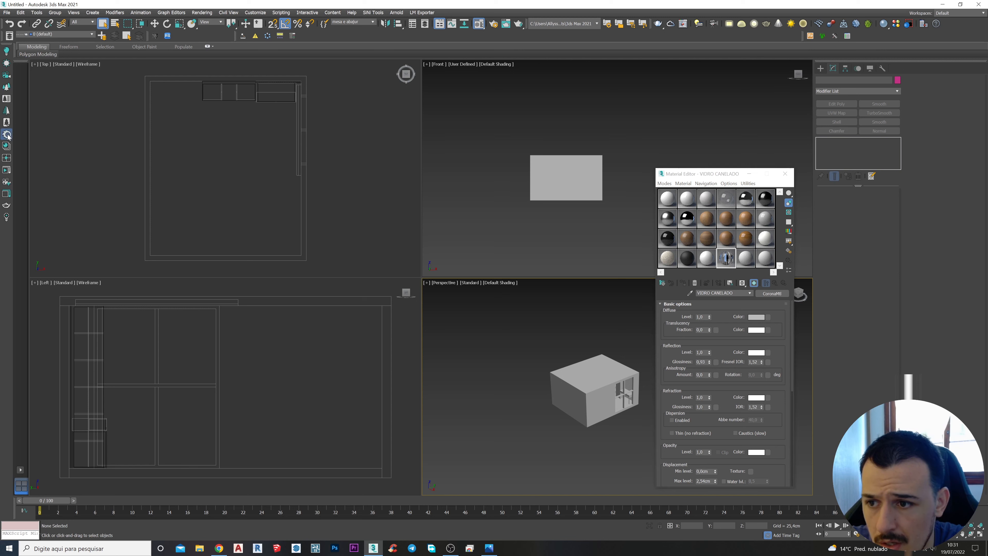
drag(161, 84, 307, 128)
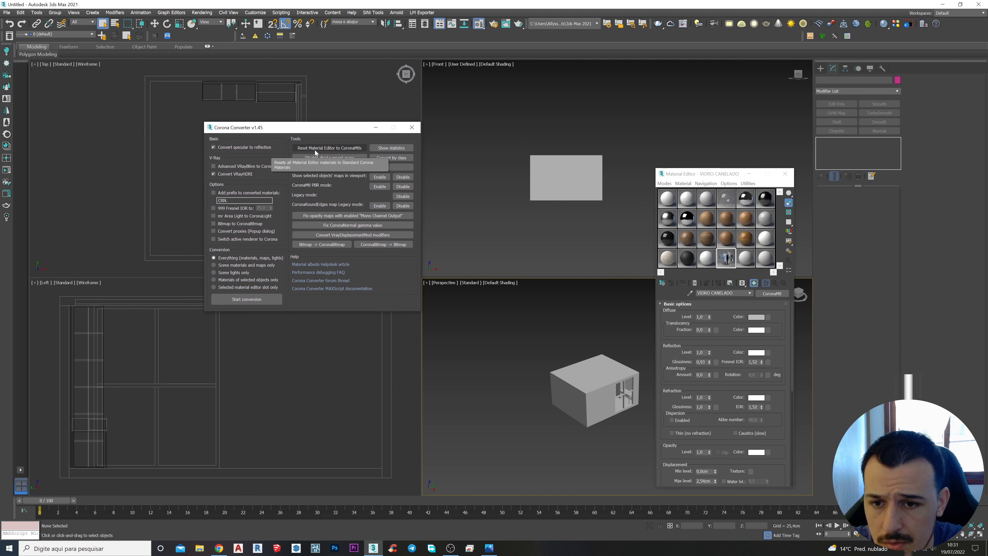
click(411, 128)
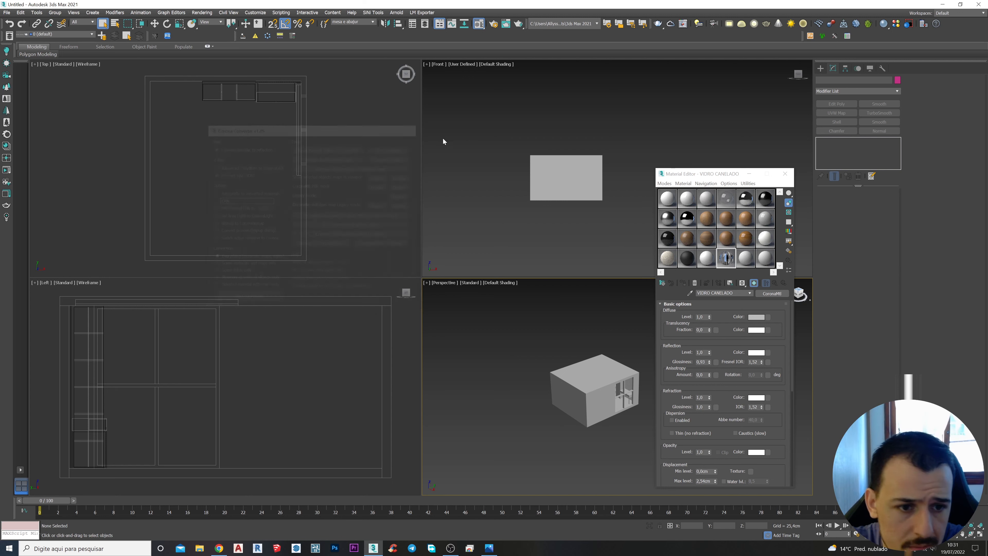
Step: Reset the Material Editor slots and turn them all into CoronaMtl materials with Corona Converter's reset tool
click(748, 183)
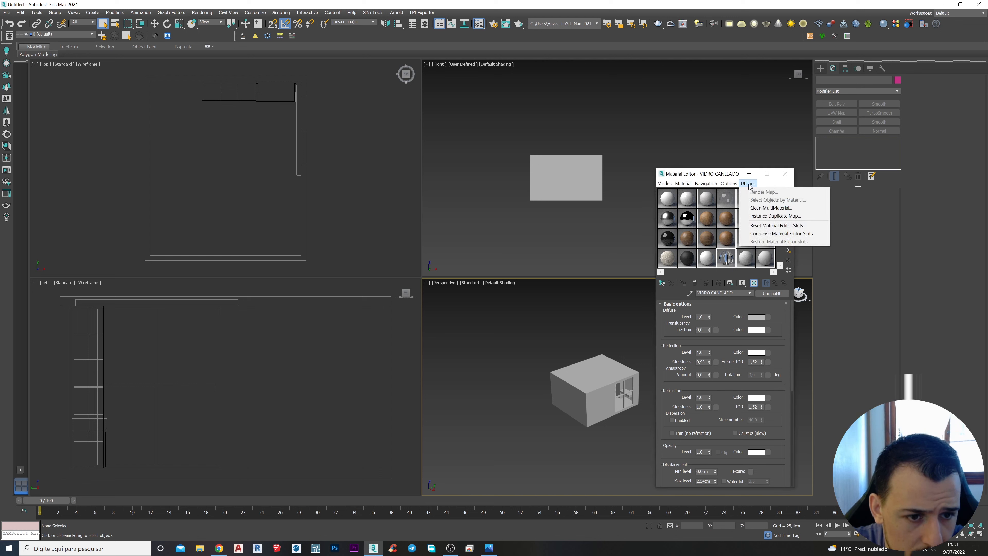
click(768, 226)
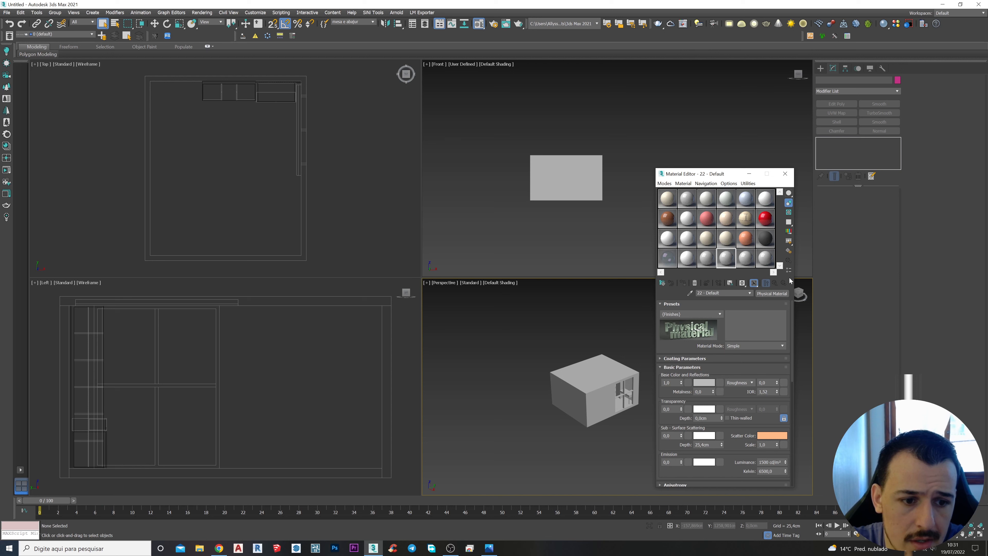
key(m)
key(m)
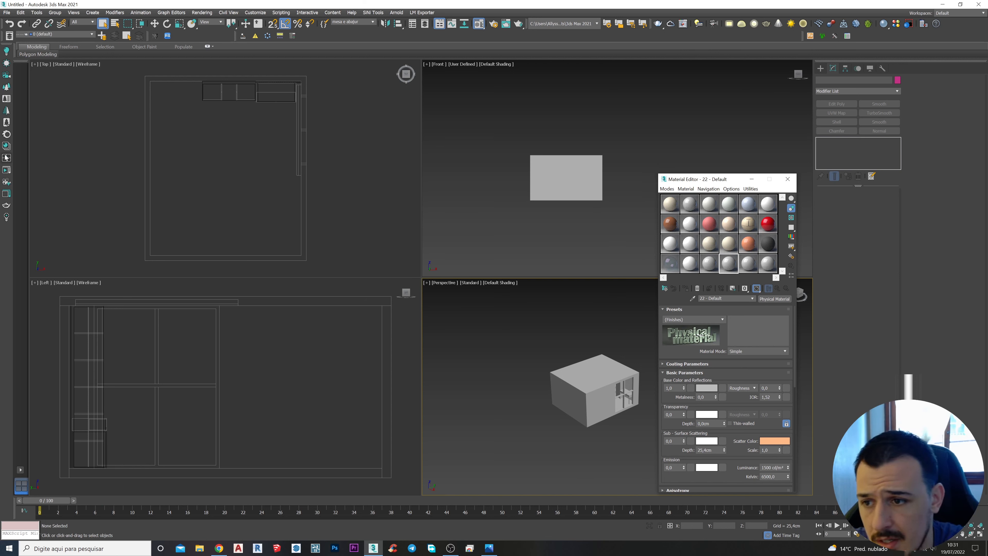
click(6, 134)
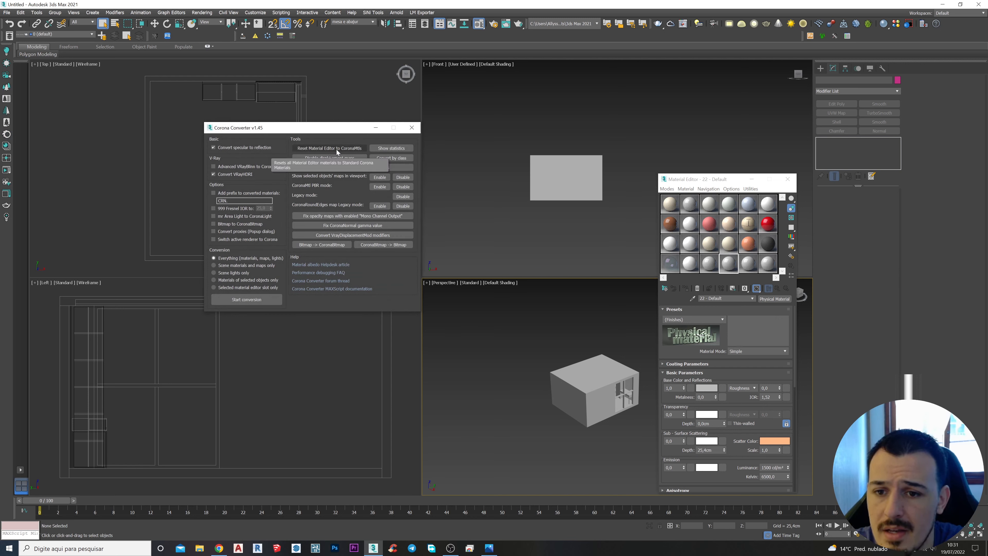
click(351, 148)
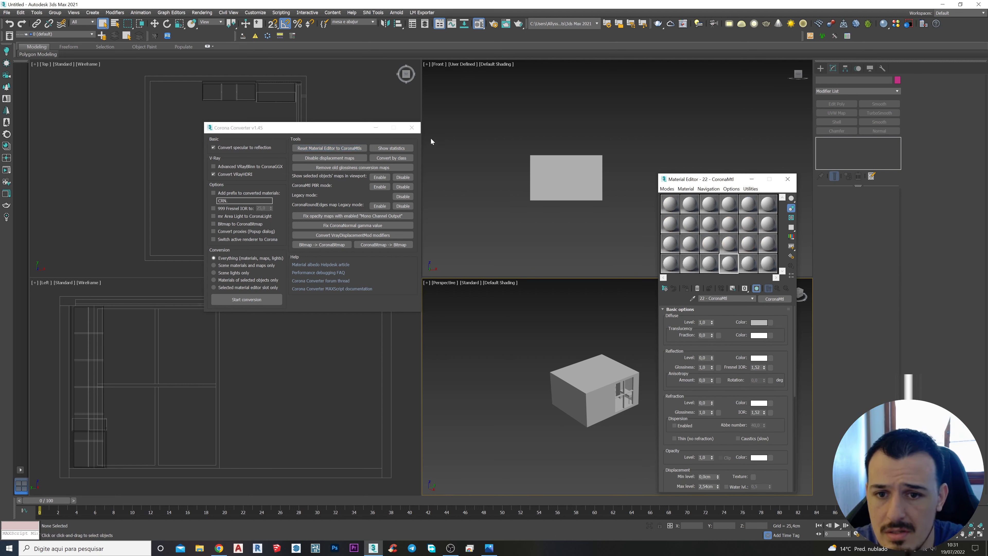
click(411, 128)
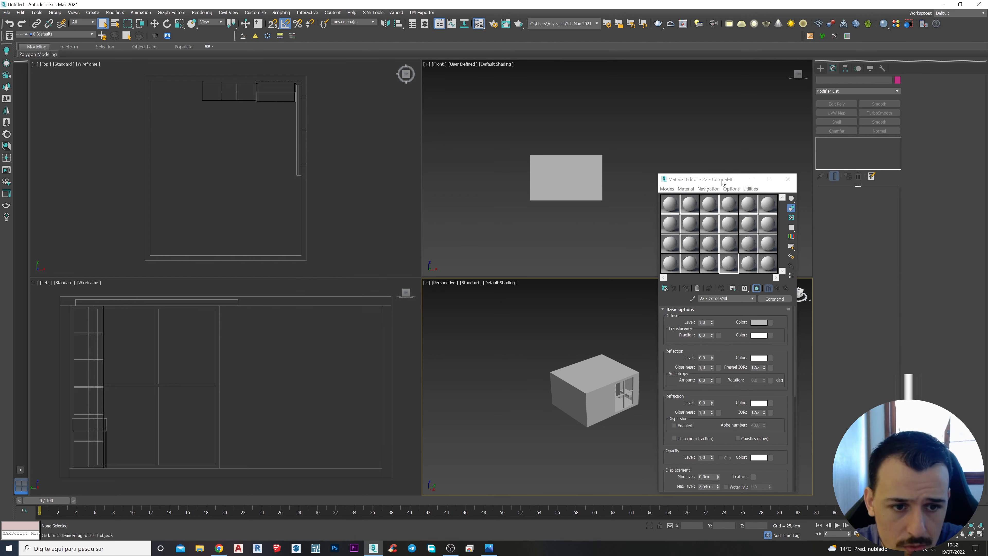
Step: Select the roof slab and set the diffuse color of the first CoronaMtl slot to a near-white tone
drag(722, 181, 720, 176)
scroll(575, 388, up, 10)
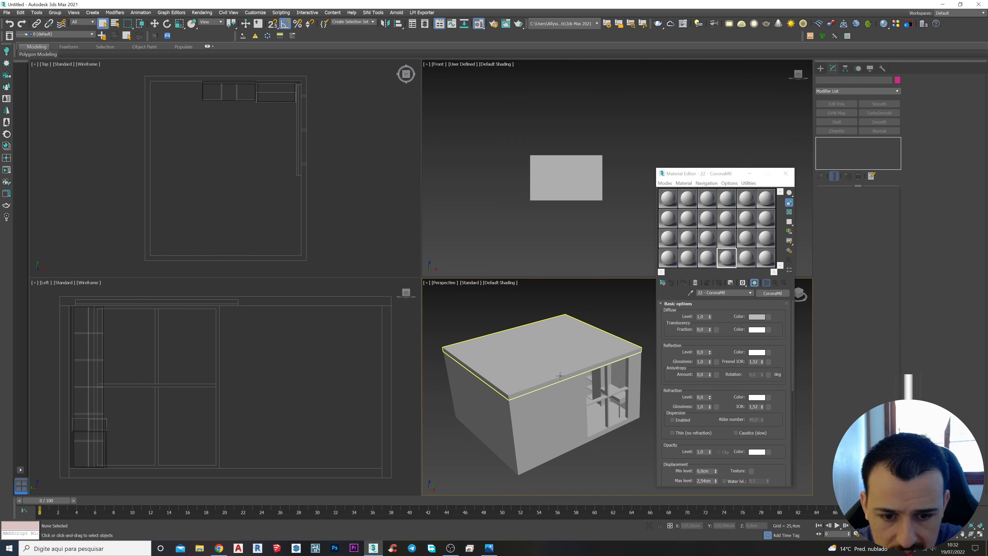
click(560, 376)
click(670, 204)
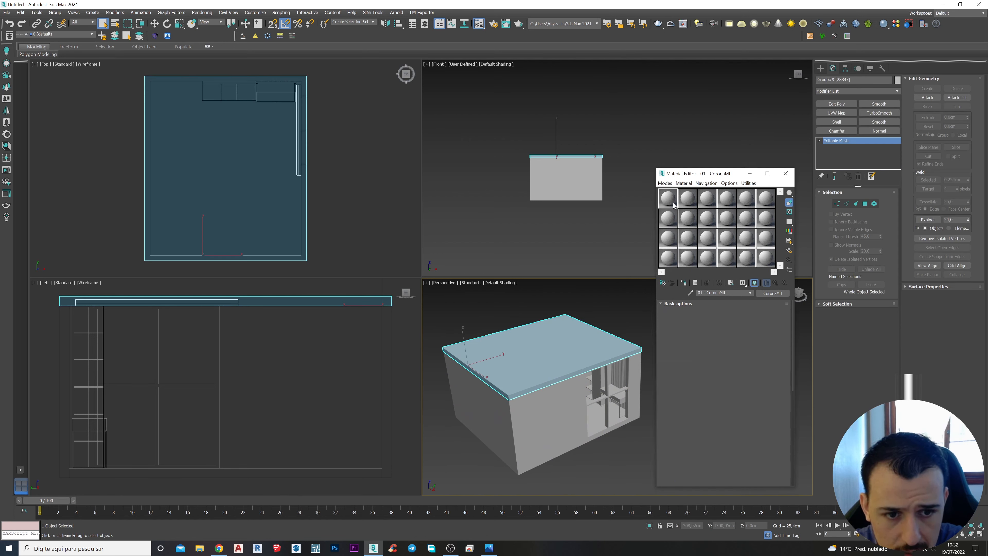
click(756, 317)
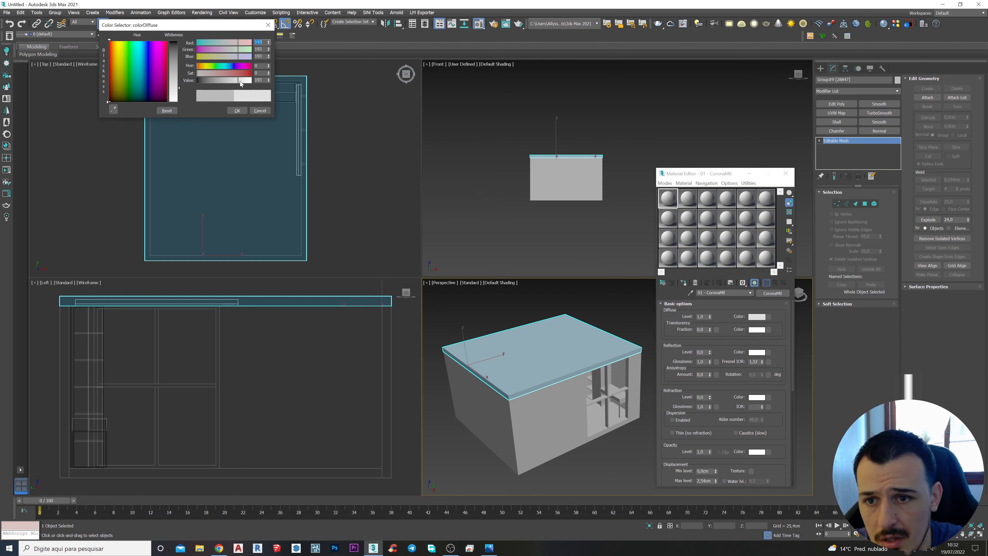
drag(239, 81, 253, 82)
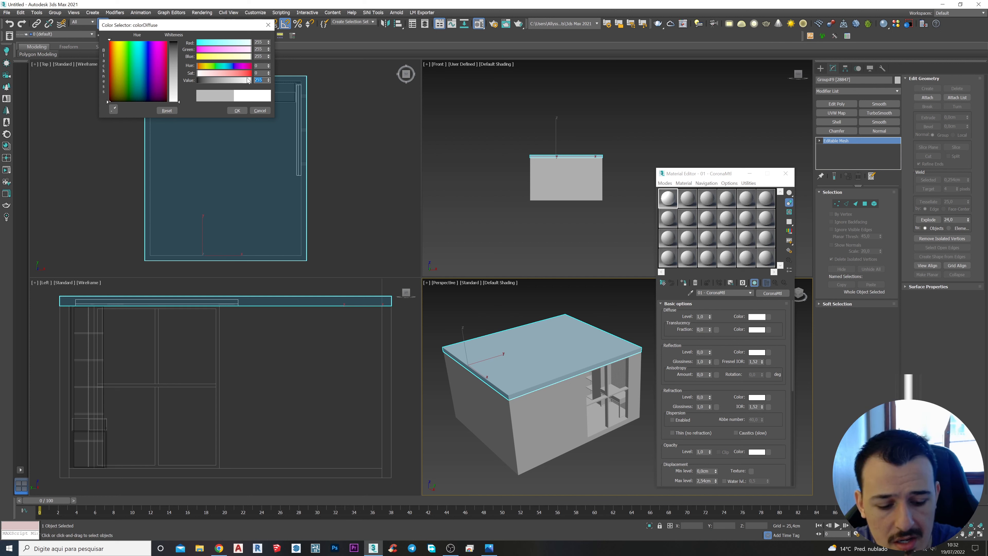
click(236, 112)
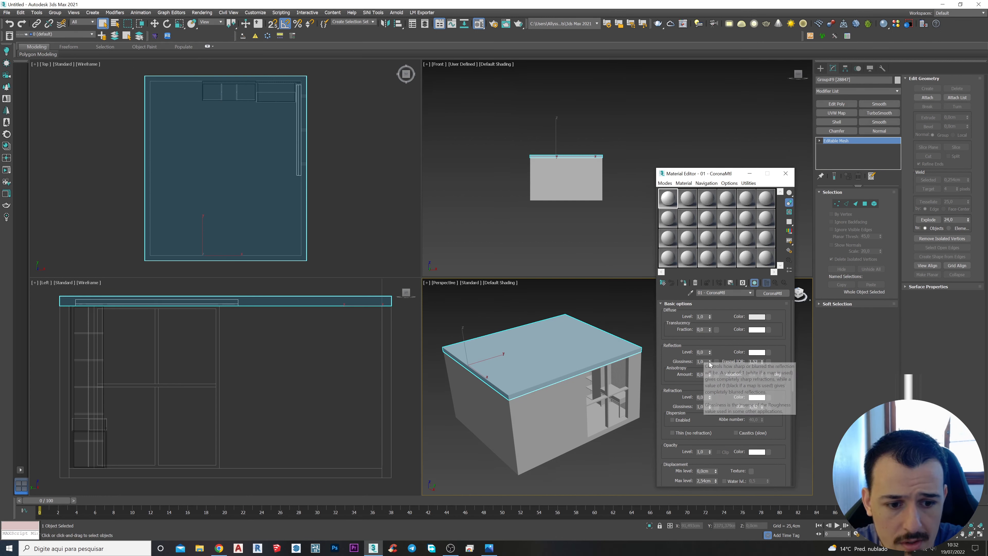
Step: Set the material's reflection glossiness to 0, assign it to the roof slab under the name GESSO, and deselect the slab
drag(710, 361, 707, 391)
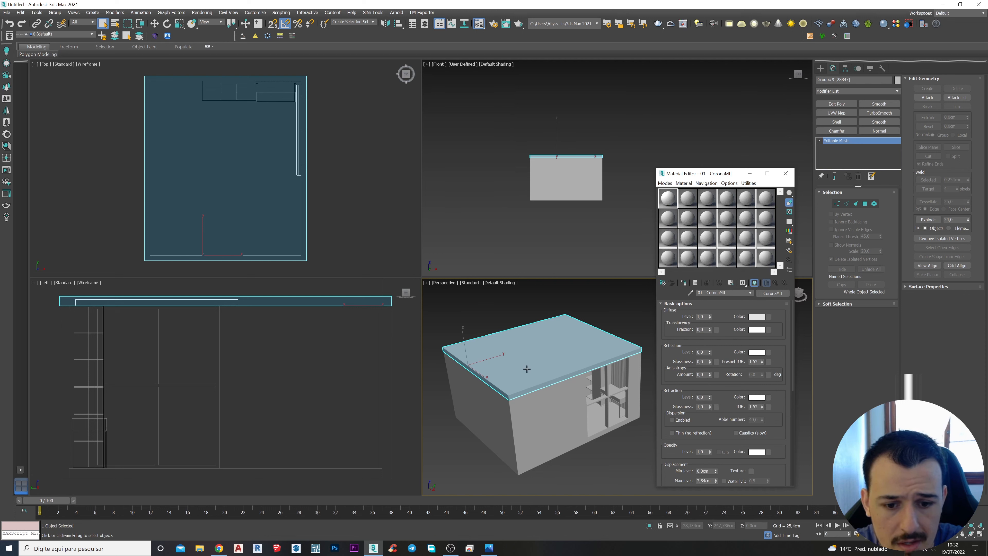
mouse_move(543, 361)
alt+middle_down()
mouse_move(518, 360)
mouse_move(547, 354)
mouse_move(534, 364)
mouse_move(536, 348)
alt+middle_up()
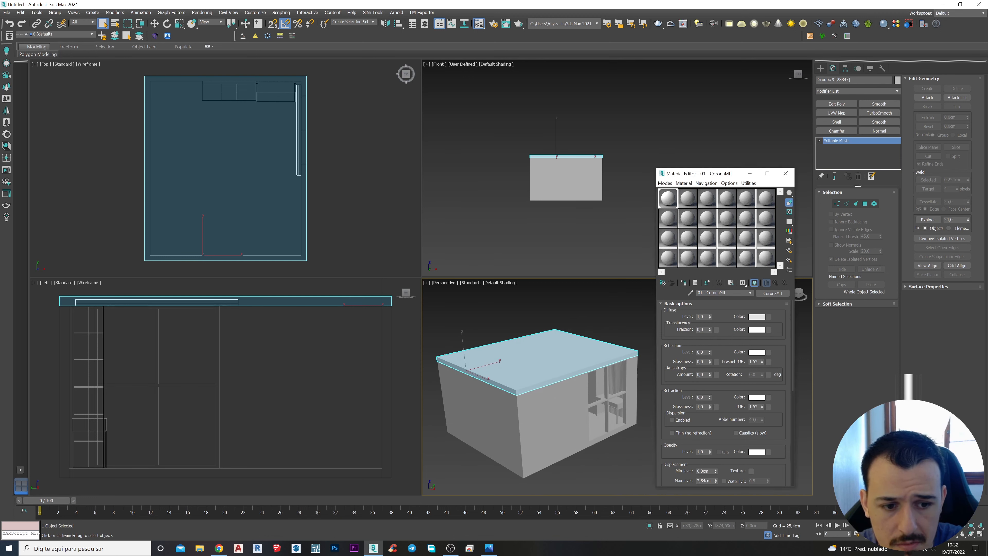
text(GESSO)
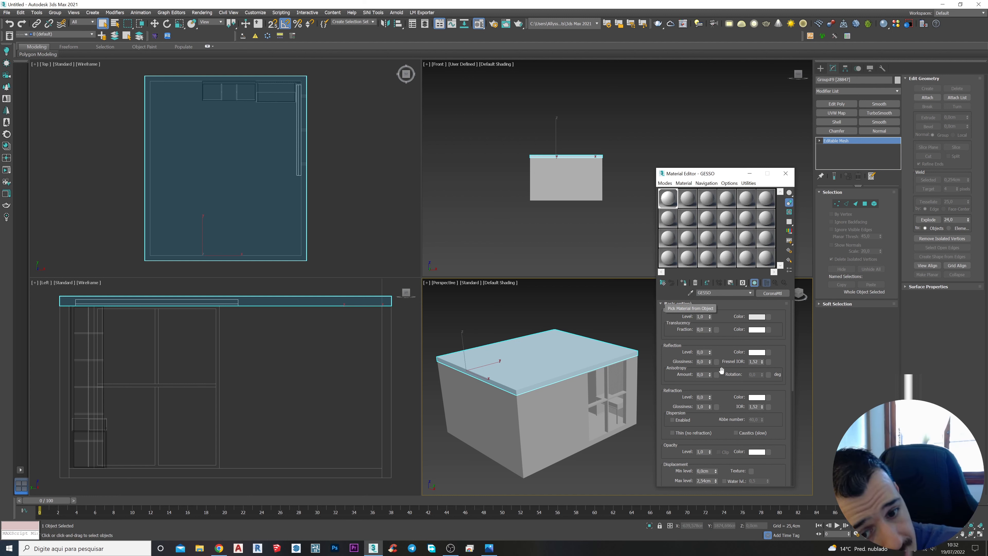
click(638, 311)
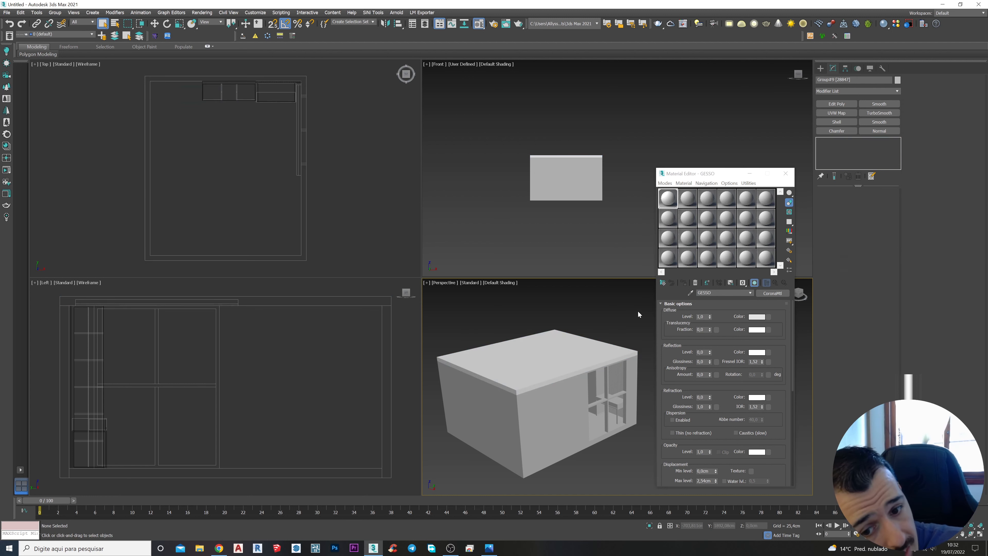
alt+middle_drag(625, 329, 626, 323)
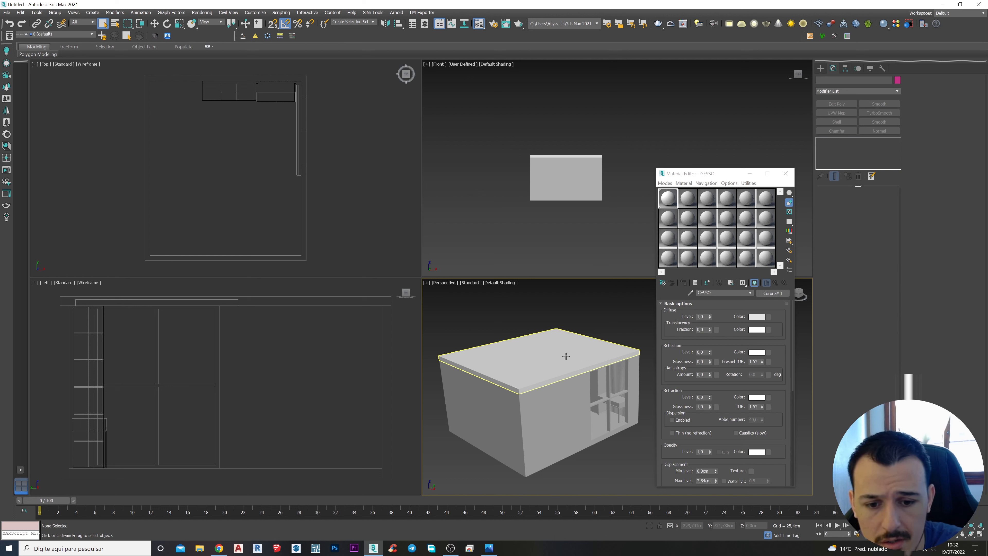
Step: Select the roof slab and hide it to expose the room's interior
click(531, 363)
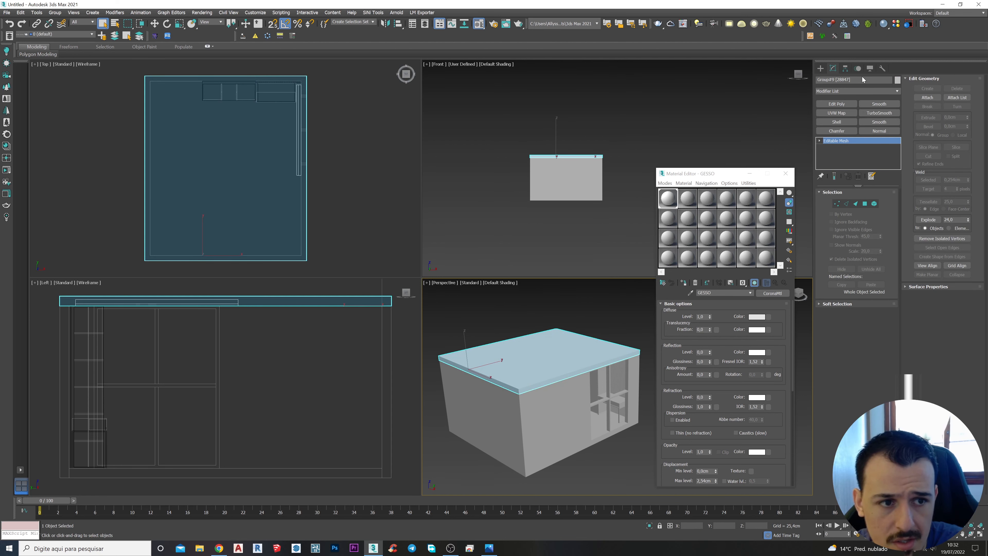
click(870, 69)
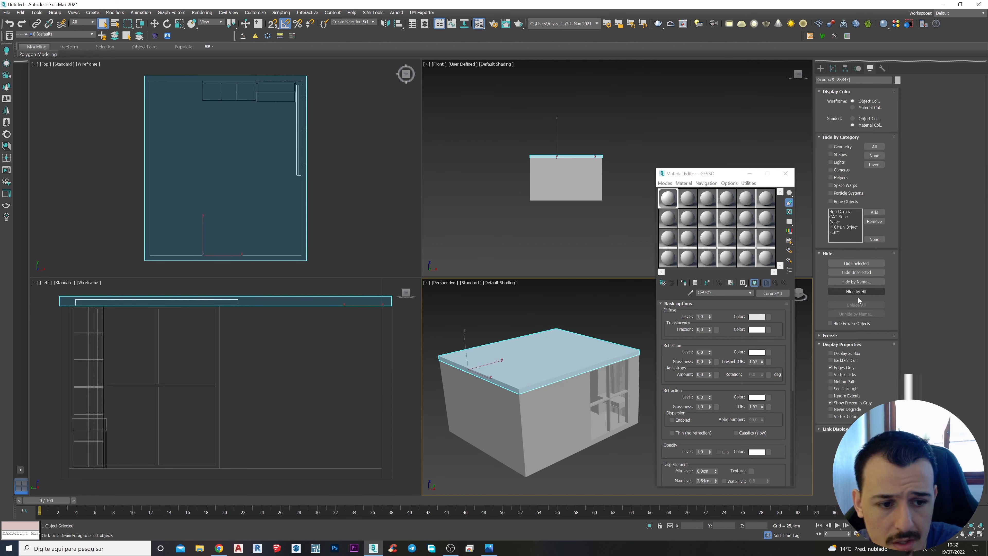
click(854, 266)
Step: Select the four-pane window frame in the room's side wall
scroll(596, 415, up, 5)
middle_drag(596, 415, 677, 475)
middle_drag(677, 475, 438, 445)
click(544, 353)
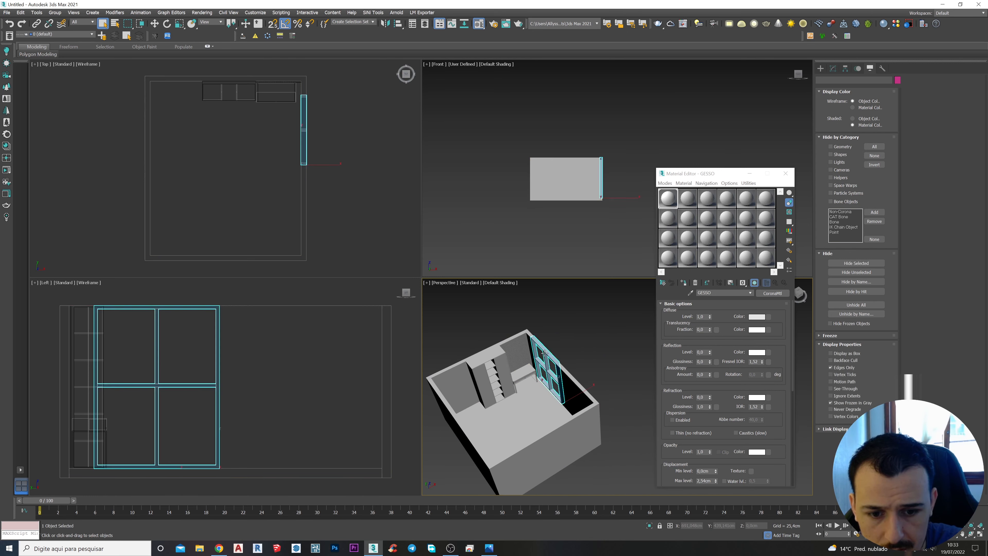
alt+middle_drag(545, 353, 547, 385)
scroll(545, 374, up, 4)
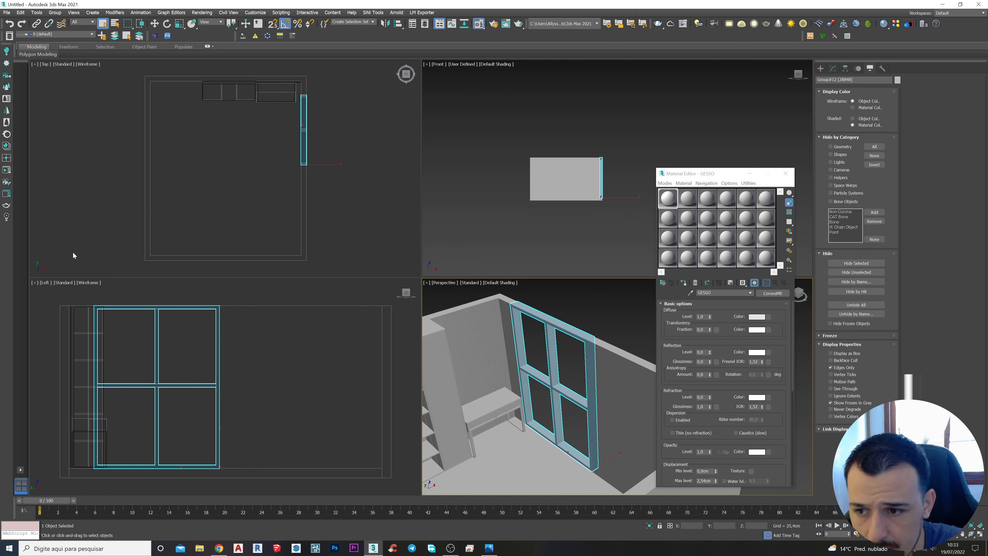
alt+middle_drag(560, 383, 563, 394)
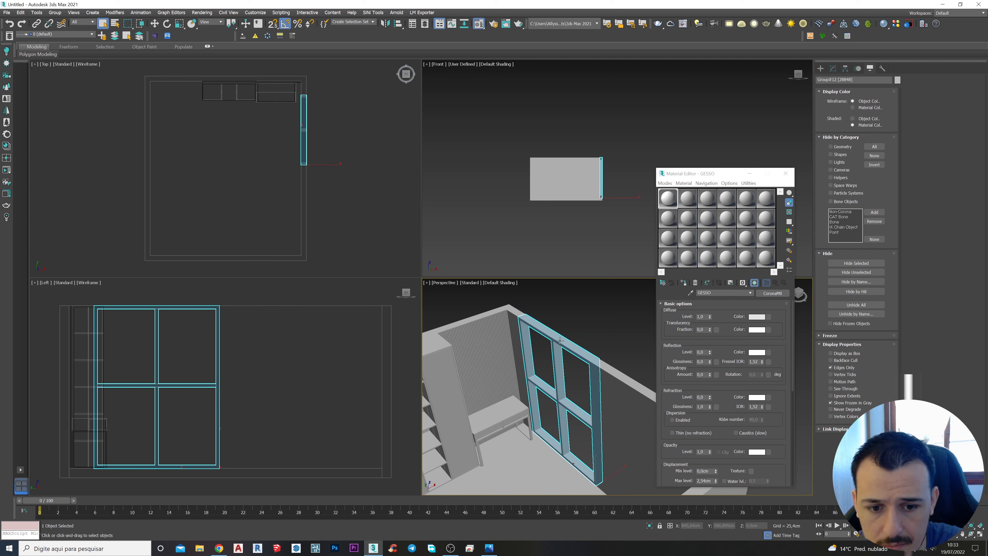
mouse_move(569, 338)
alt+middle_down()
mouse_move(583, 321)
mouse_move(574, 328)
alt+middle_up()
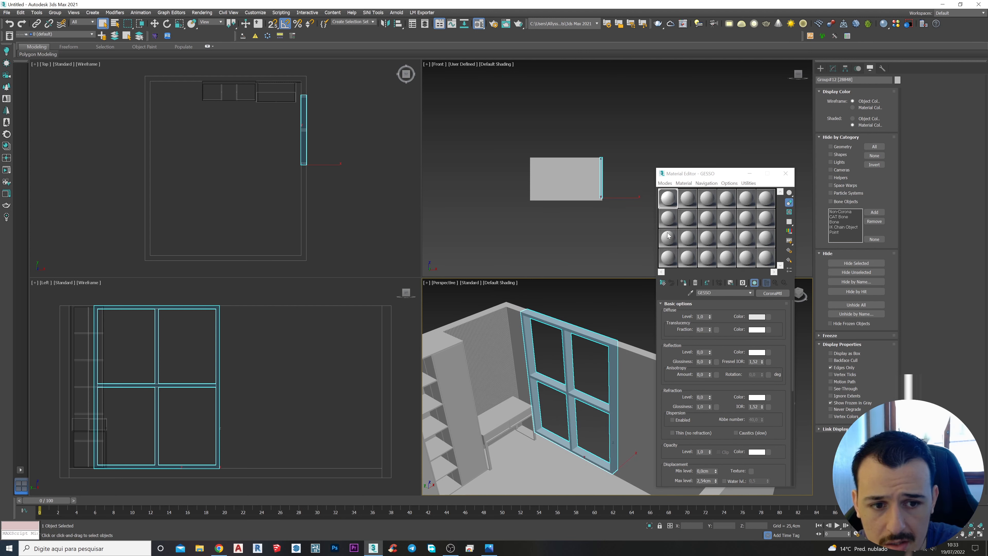
Step: Set the diffuse color of the second CoronaMtl slot to near-black with a value of 4
click(688, 199)
click(763, 317)
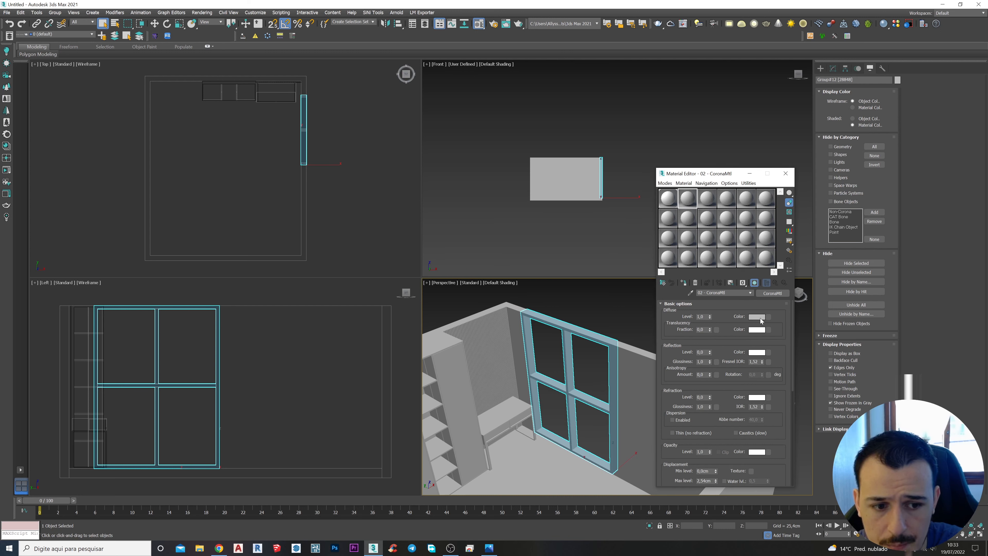
drag(227, 88, 198, 85)
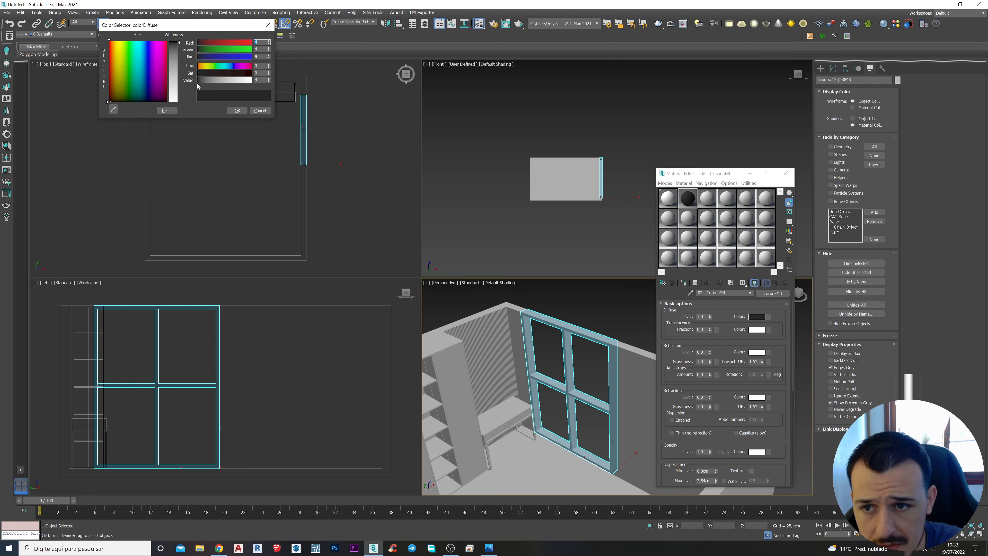
click(241, 111)
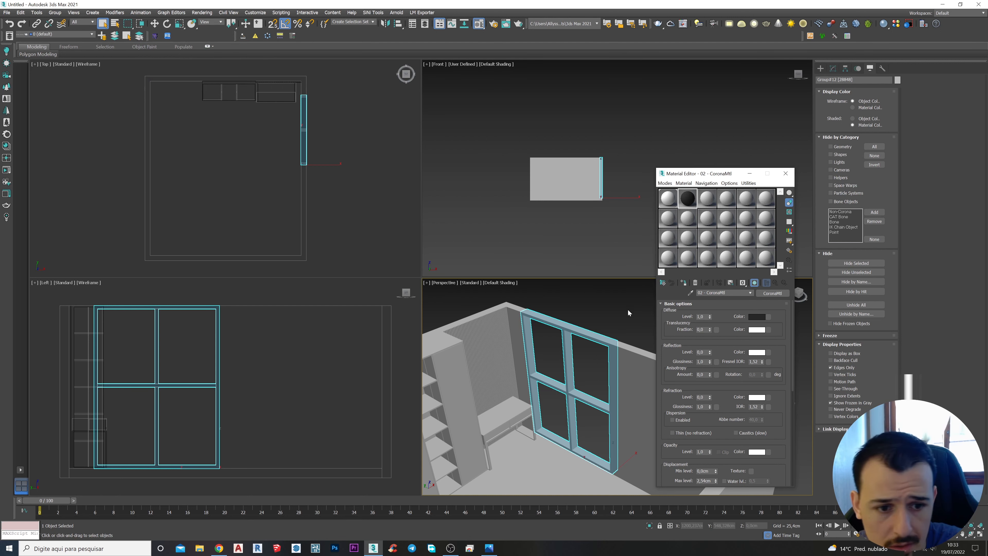
right_click(709, 363)
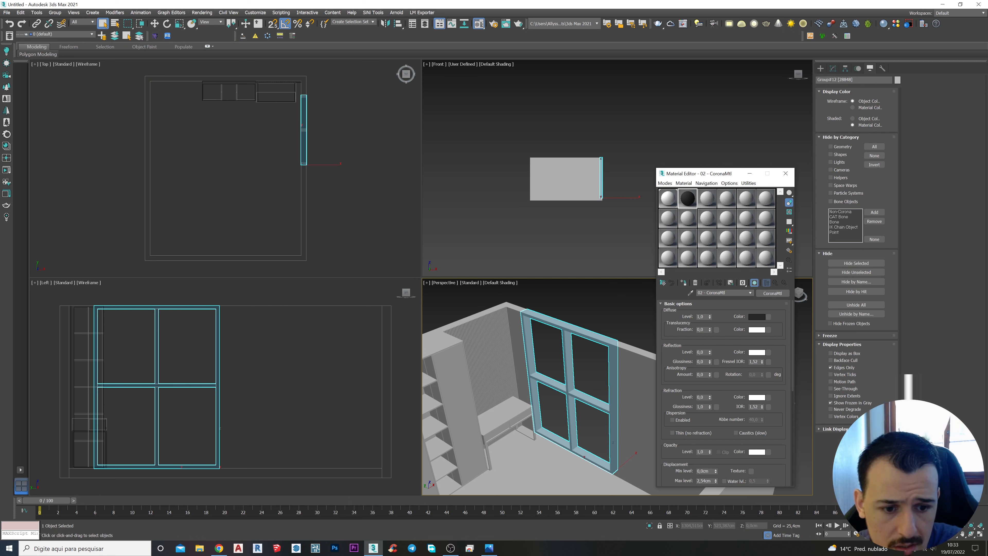
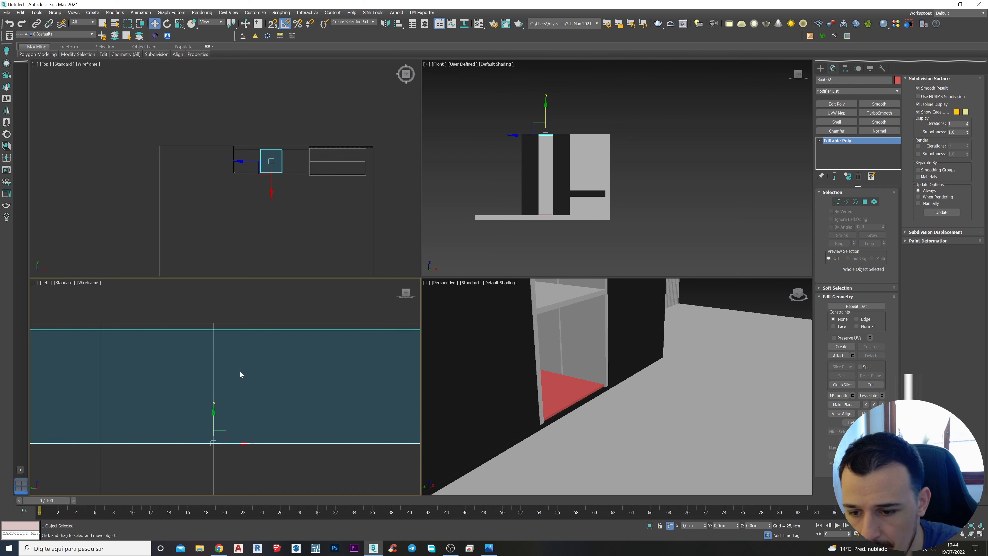
Step: Select the red base panel of the wardrobe's open niche and the three shelves above it
middle_drag(213, 425, 211, 419)
scroll(229, 407, down, 5)
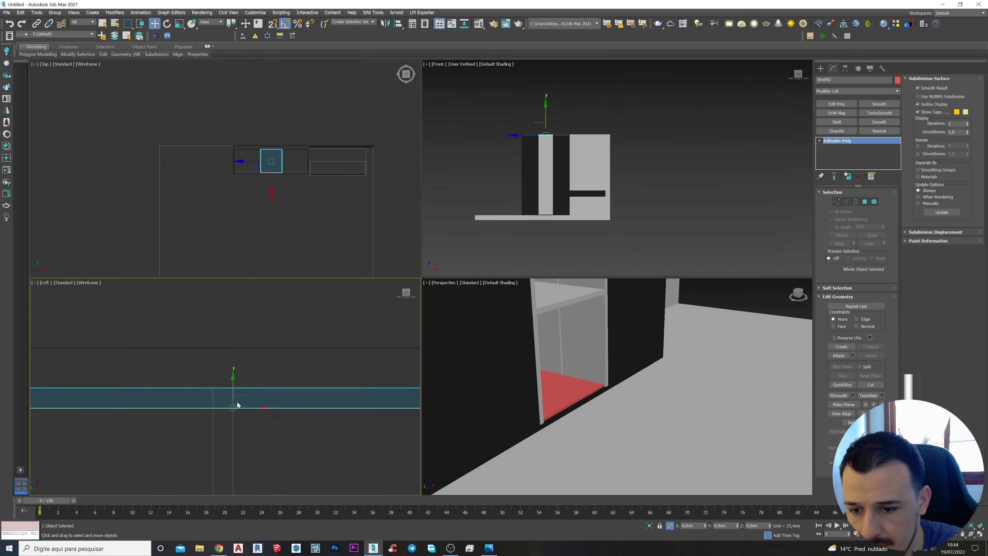
scroll(248, 399, down, 3)
scroll(594, 368, down, 8)
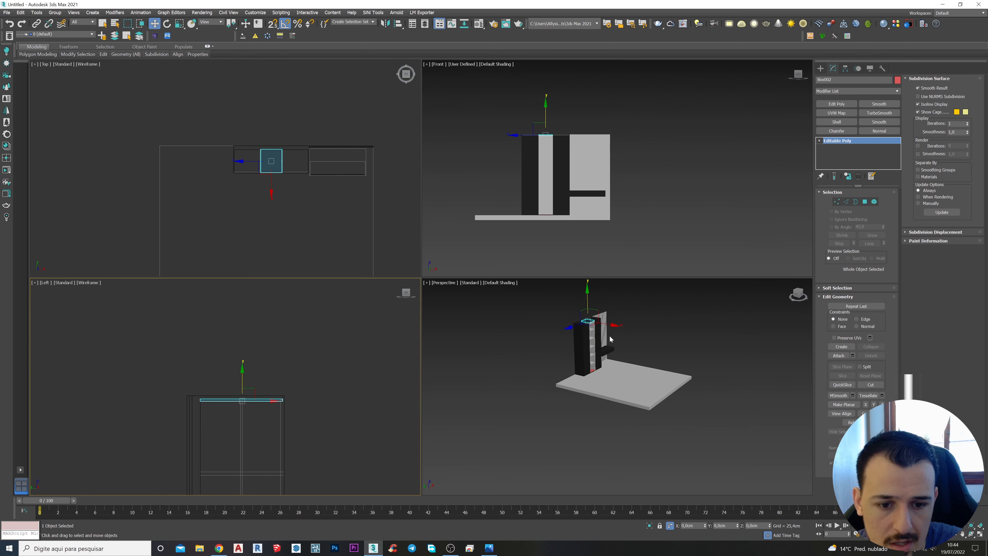
alt+middle_drag(599, 339, 589, 326)
scroll(589, 328, up, 6)
alt+middle_drag(595, 359, 527, 435)
scroll(585, 316, up, 8)
scroll(612, 320, down, 8)
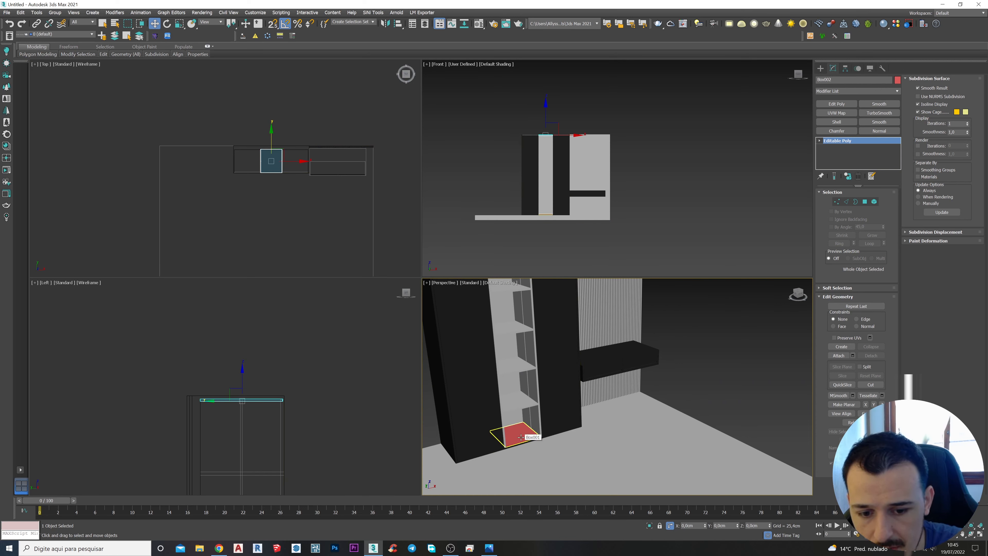
ctrl+click(519, 434)
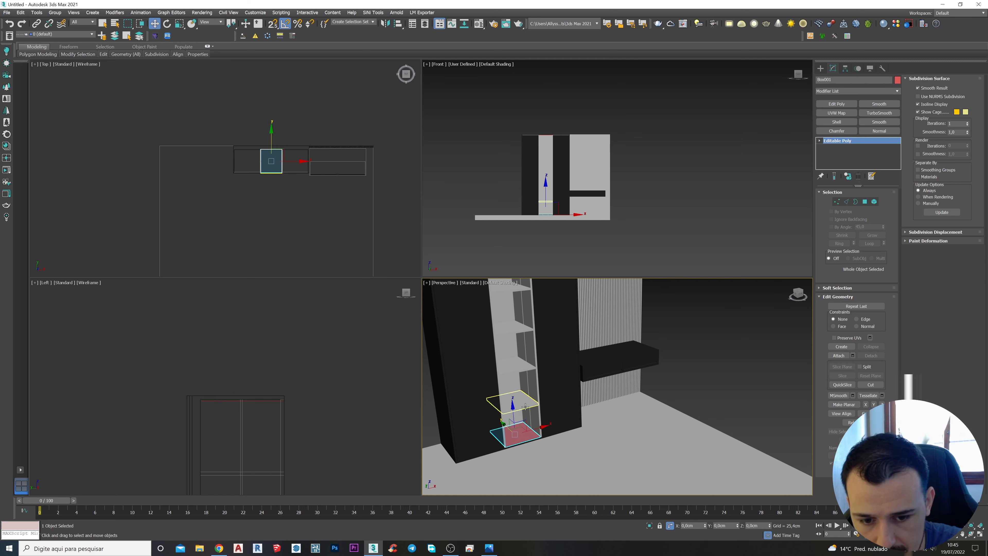
ctrl+click(524, 366)
ctrl+click(523, 329)
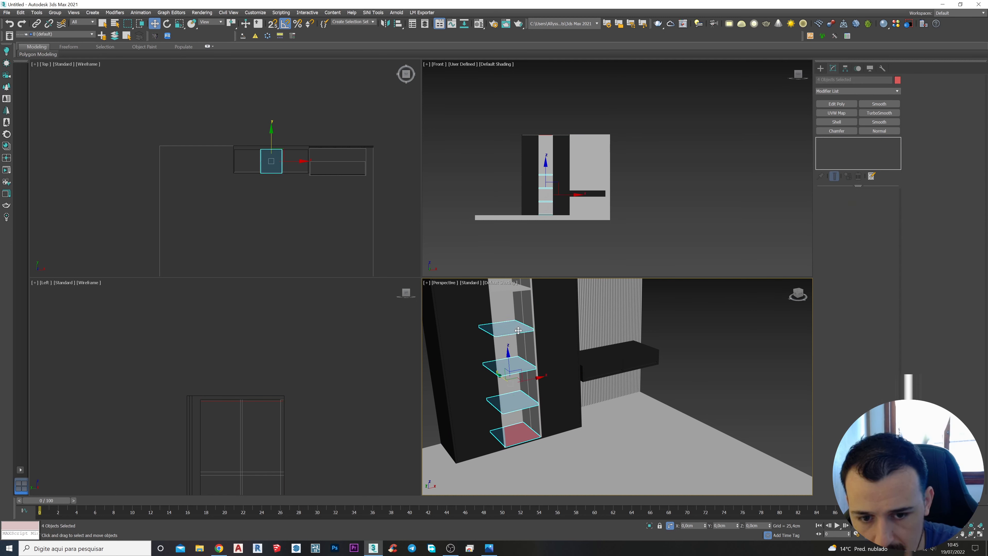
Step: Add the niche's upper shelves, side panels and back panel to the selection
middle_drag(539, 358, 542, 462)
ctrl+click(525, 394)
ctrl+click(522, 354)
ctrl+click(536, 372)
ctrl+click(512, 374)
ctrl+click(544, 375)
ctrl+click(520, 321)
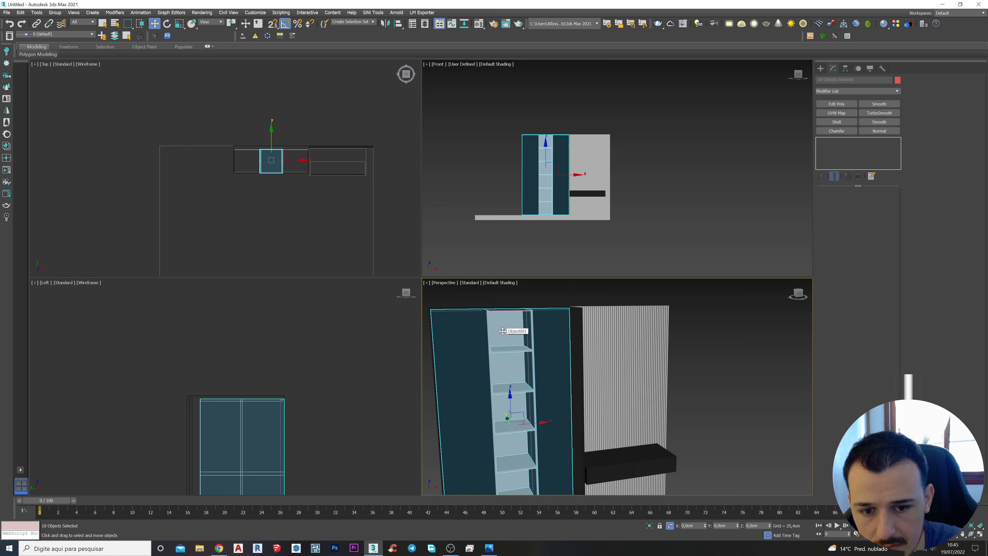
Step: Group the selected shelves and niche panels under the default name
scroll(506, 332, down, 5)
alt+middle_drag(507, 334, 521, 397)
scroll(511, 391, up, 8)
scroll(511, 392, down, 8)
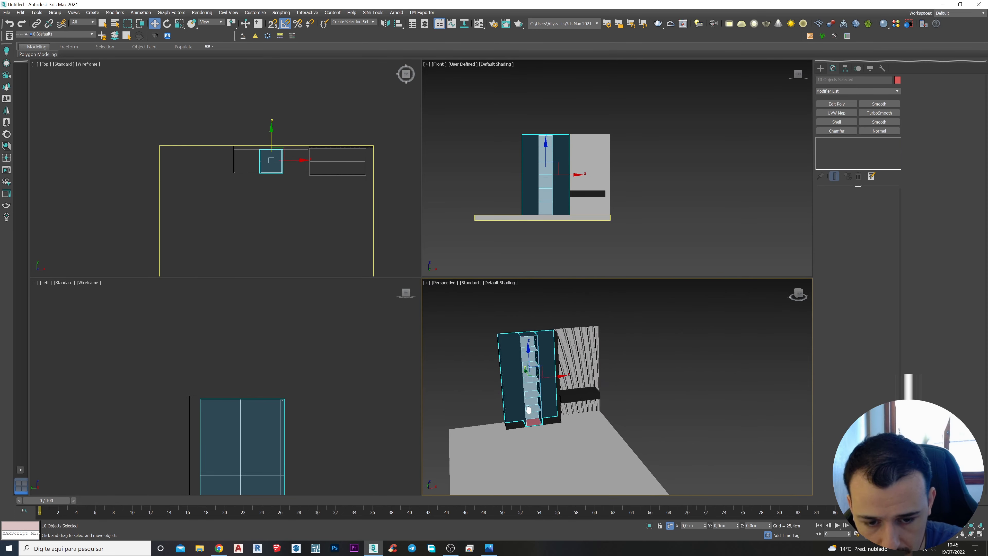
click(55, 12)
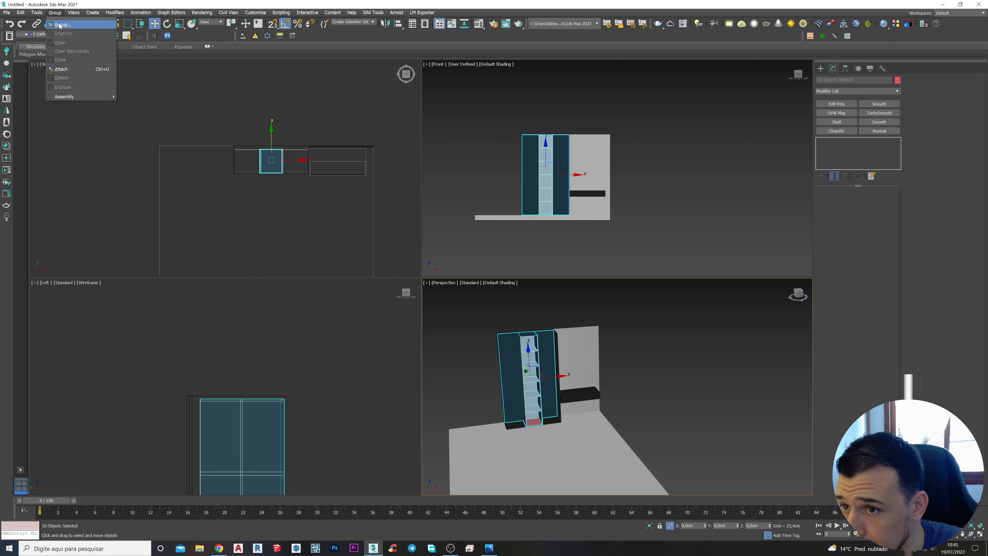
click(60, 25)
click(499, 287)
Step: Try moving the grouped shelf niche out of the wardrobe, and undo the move
alt+middle_drag(496, 287, 564, 391)
drag(541, 375, 626, 335)
alt+middle_drag(626, 336, 588, 352)
scroll(588, 352, up, 4)
key(ctrl+z)
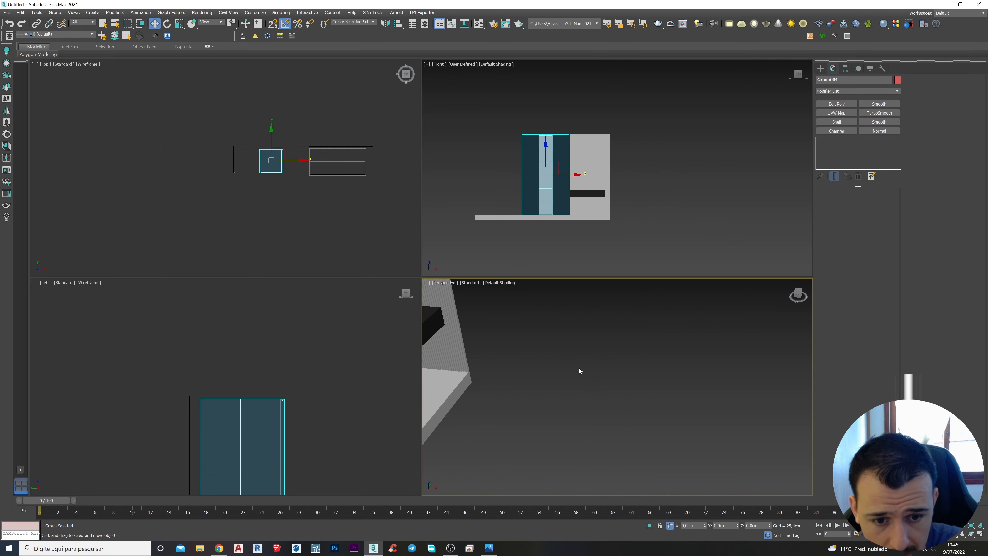
Step: Select the wardrobe's dark doors together with its outer carcass and group them under the default name
scroll(580, 371, down, 5)
middle_drag(557, 386, 596, 409)
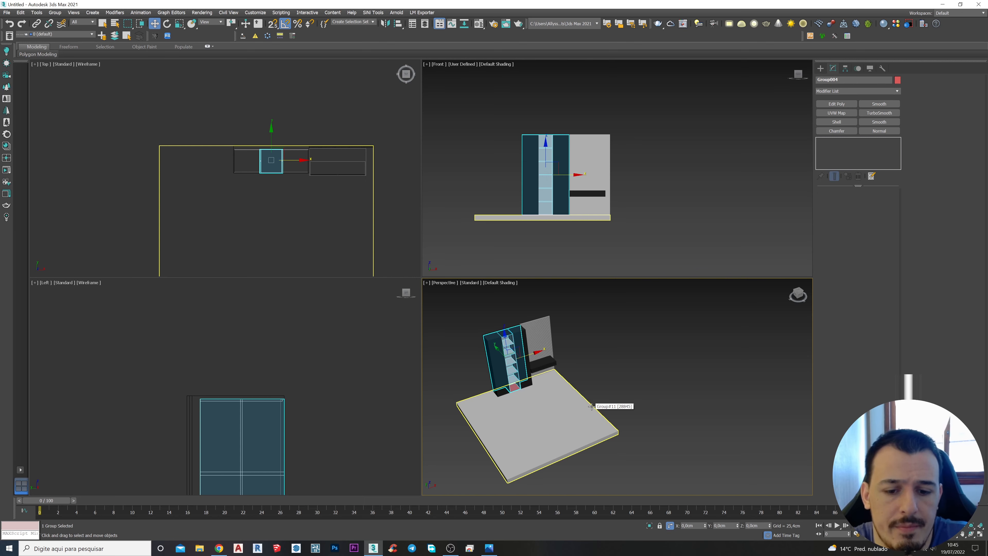
scroll(545, 406, up, 5)
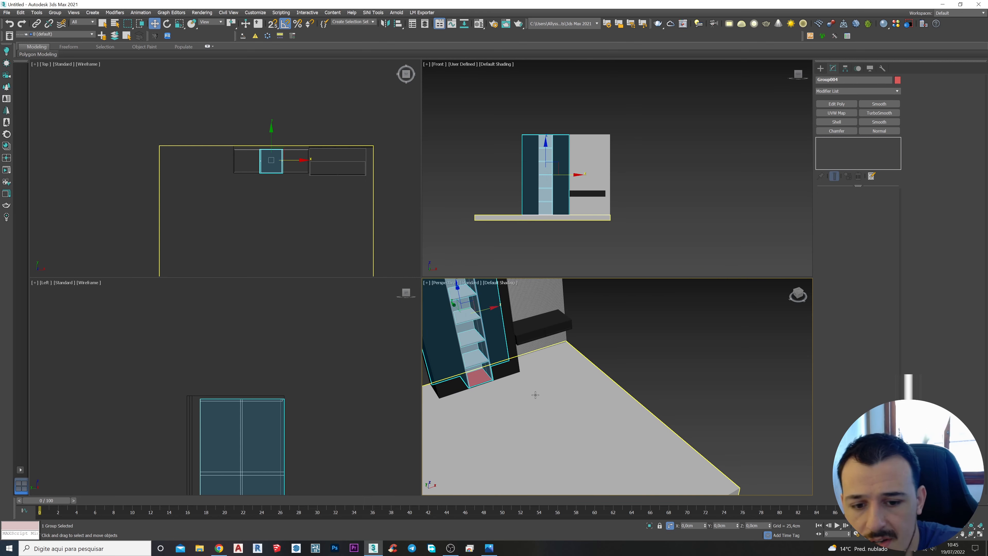
middle_drag(534, 393, 582, 377)
scroll(602, 459, down, 4)
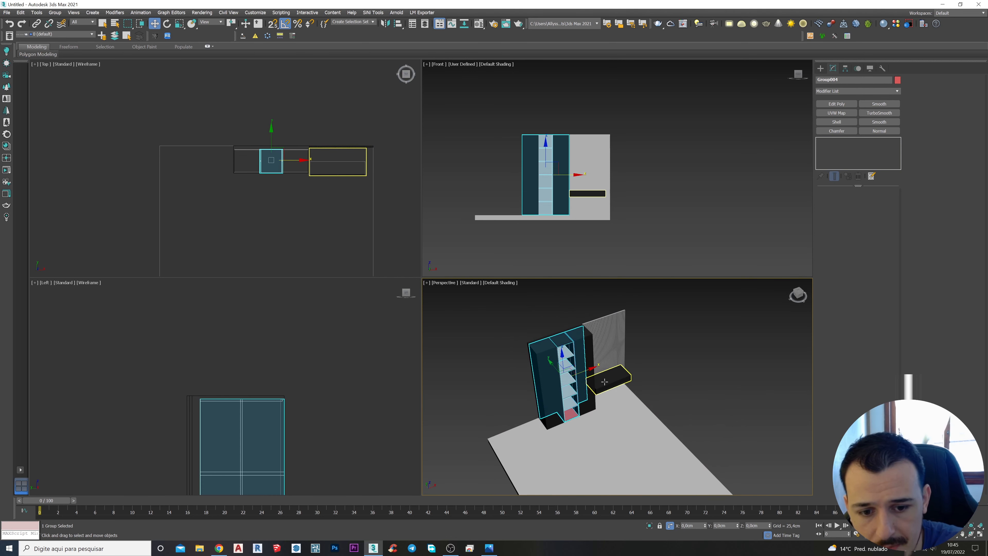
click(585, 353)
scroll(584, 350, up, 3)
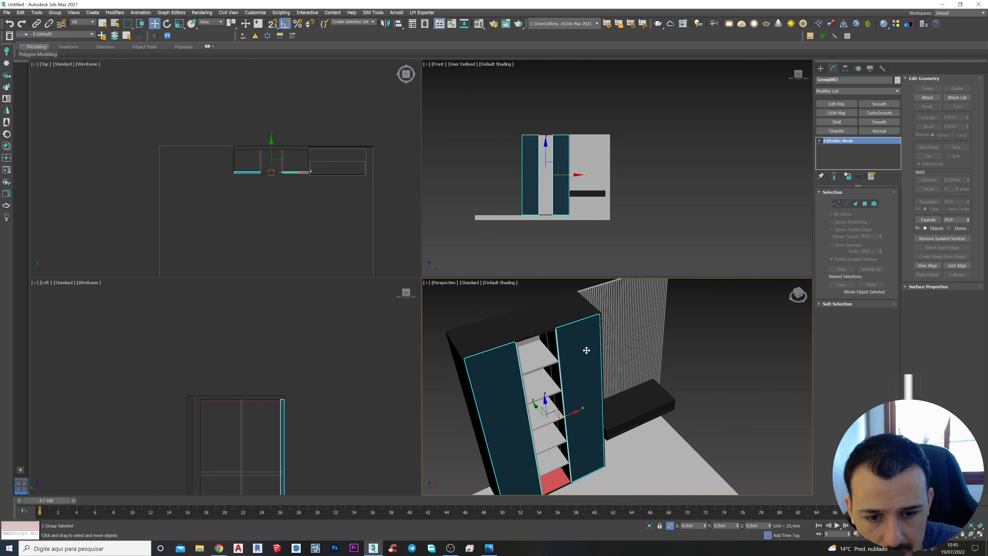
ctrl+click(573, 317)
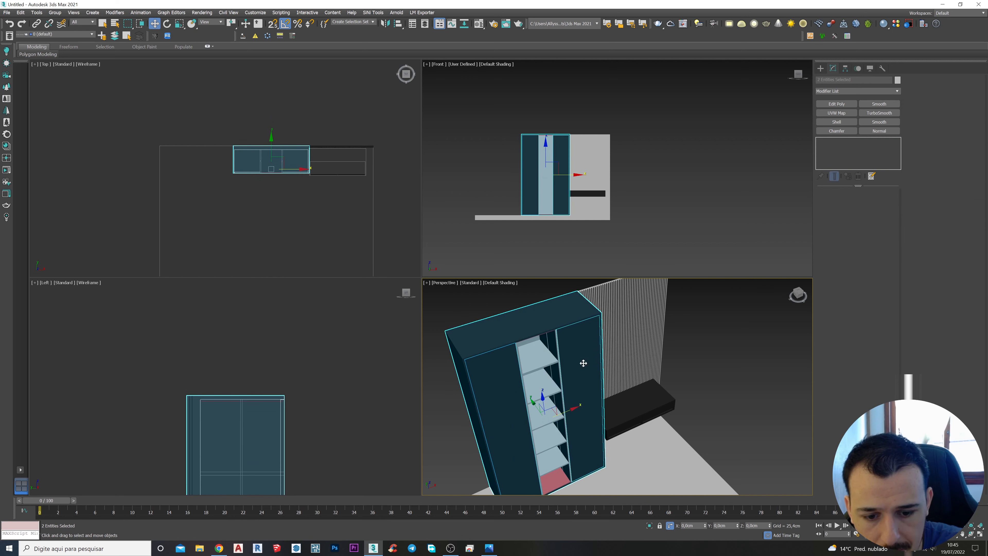
alt+middle_drag(574, 420, 573, 414)
click(55, 13)
click(64, 21)
click(494, 284)
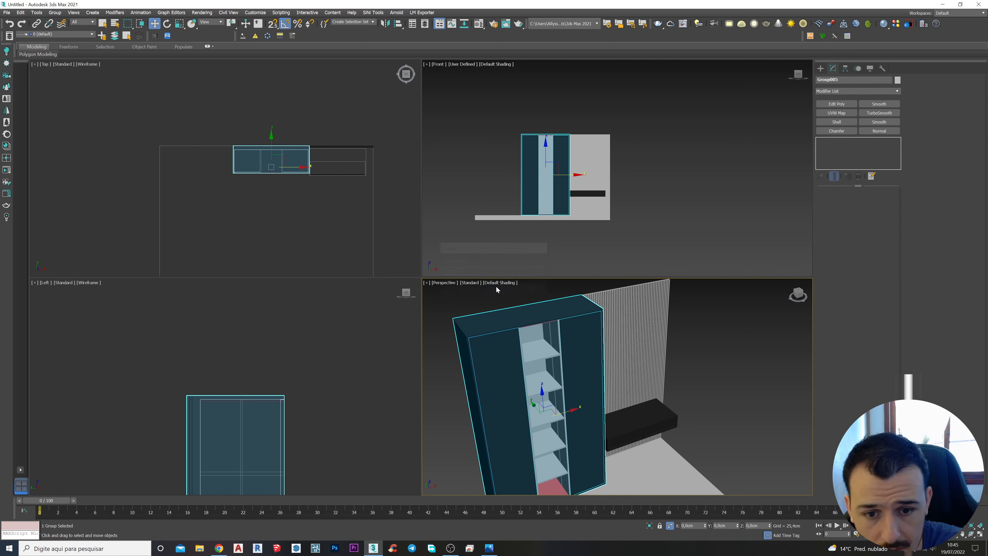
Step: Hide the grouped dark doors and carcass, and hide the black desk beside the wardrobe
click(871, 68)
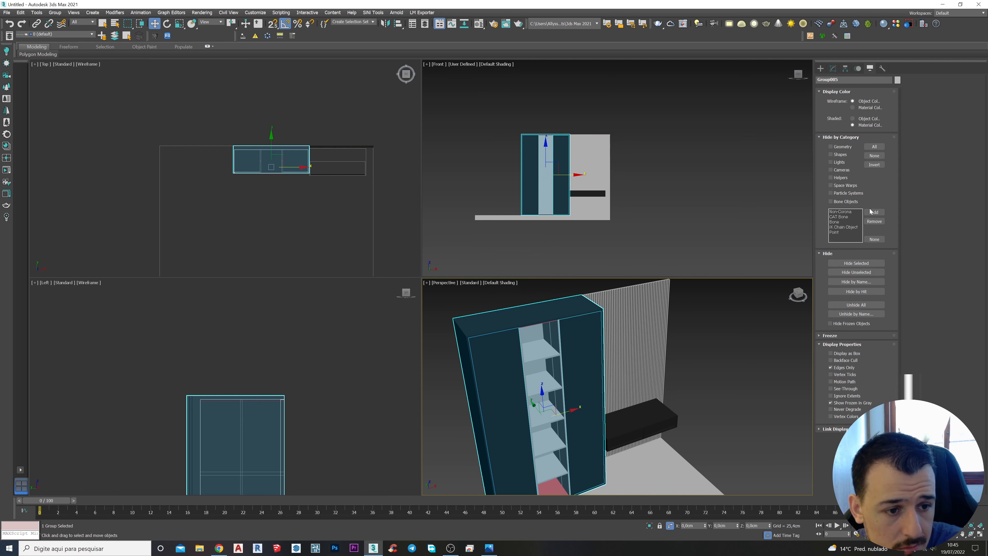
click(849, 263)
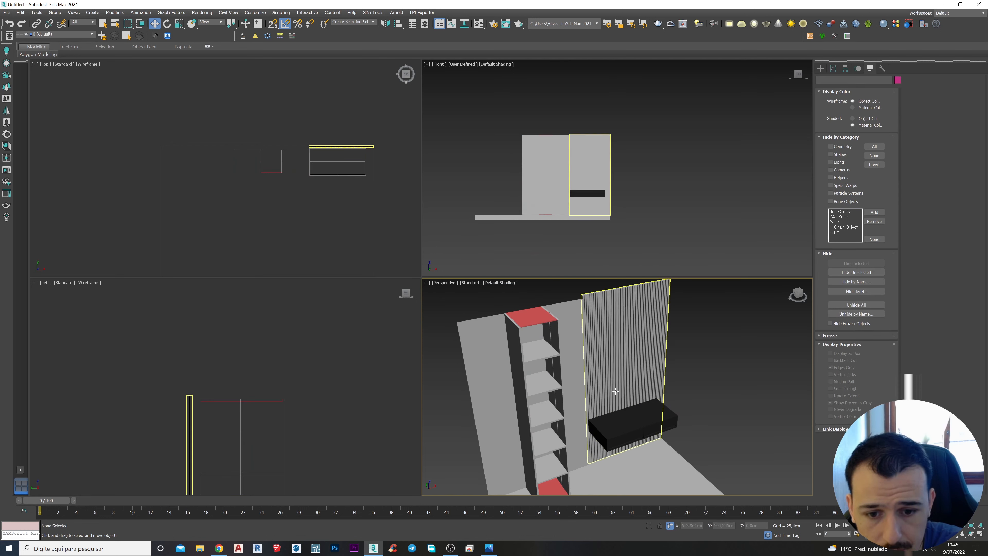
scroll(617, 375, down, 5)
alt+middle_drag(618, 374, 638, 374)
click(609, 401)
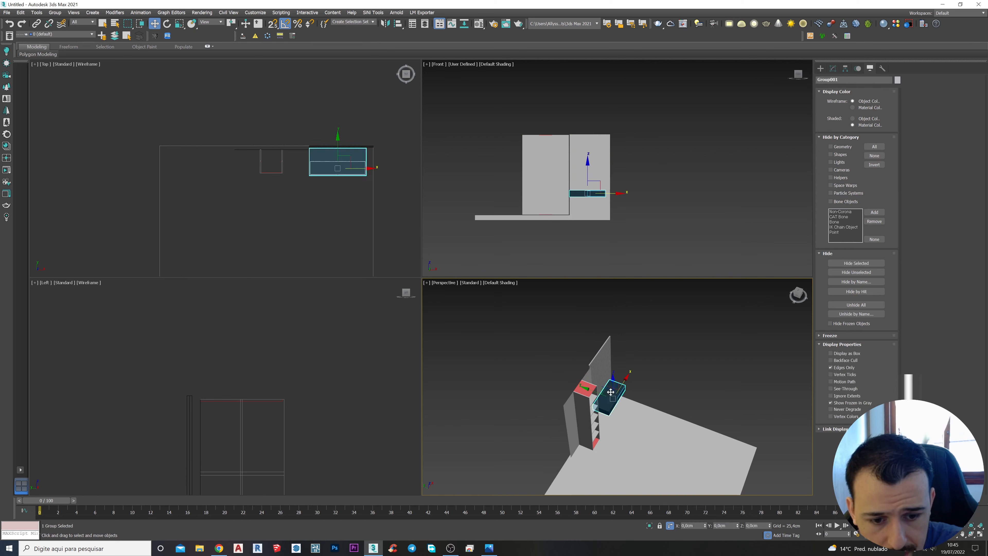
click(857, 264)
alt+middle_drag(721, 428, 638, 411)
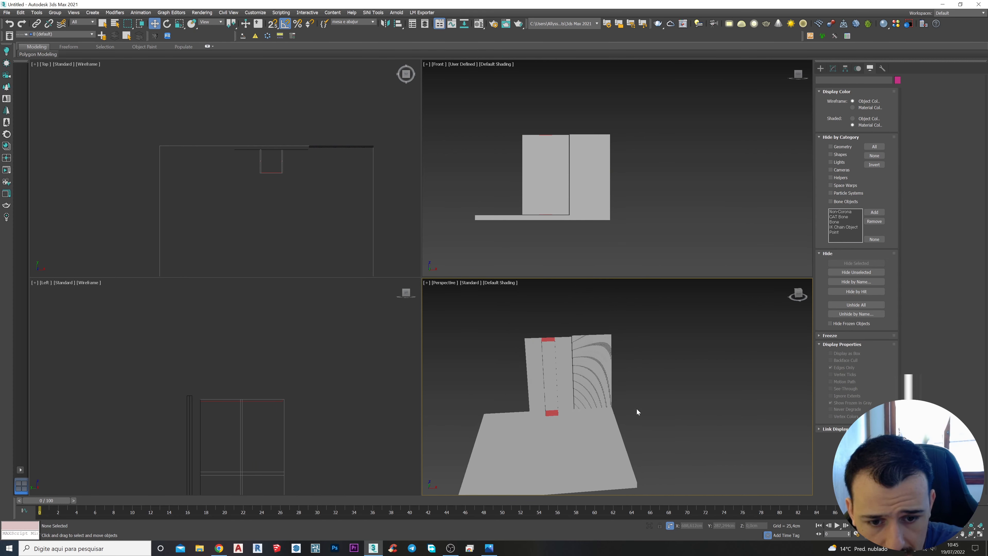
Step: Select the shelf niche group and show the Wood category of the Corona Material Library
mouse_move(563, 346)
alt+middle_down()
mouse_move(558, 360)
mouse_move(564, 340)
alt+middle_up()
drag(527, 349, 529, 350)
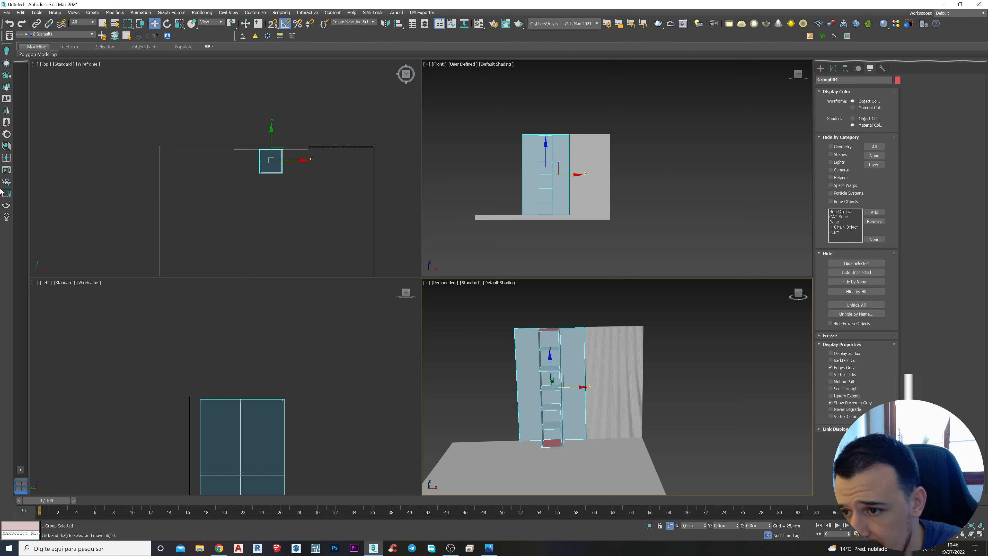
click(8, 150)
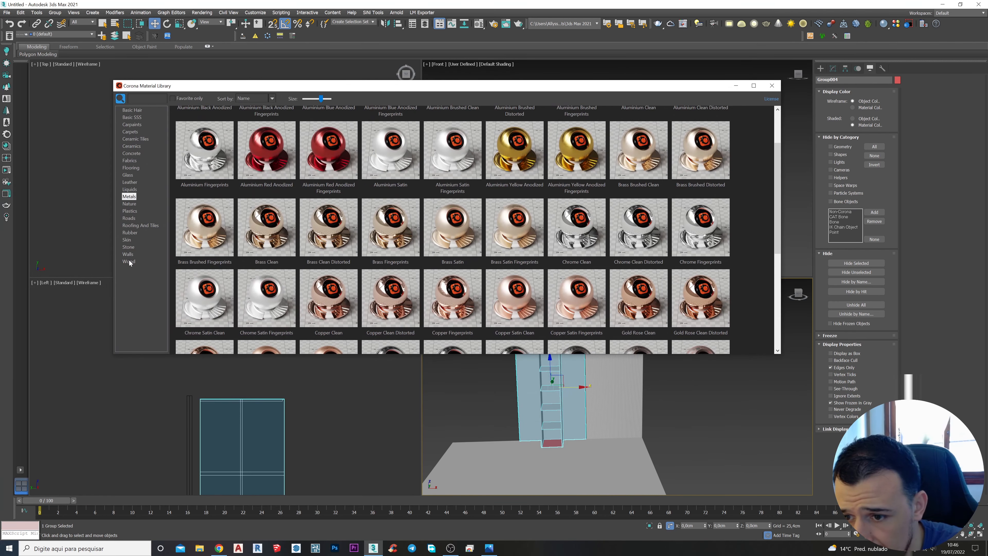
click(129, 261)
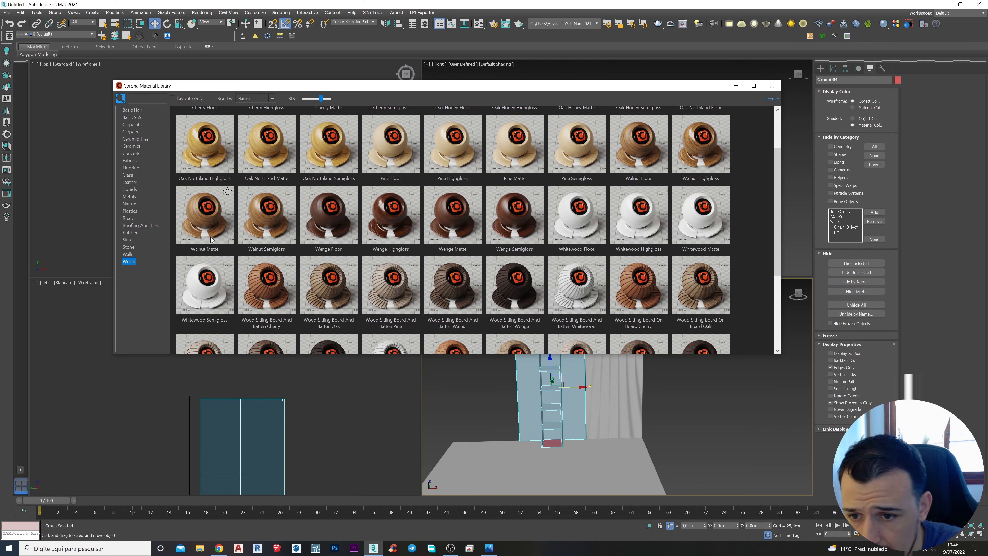
right_click(263, 226)
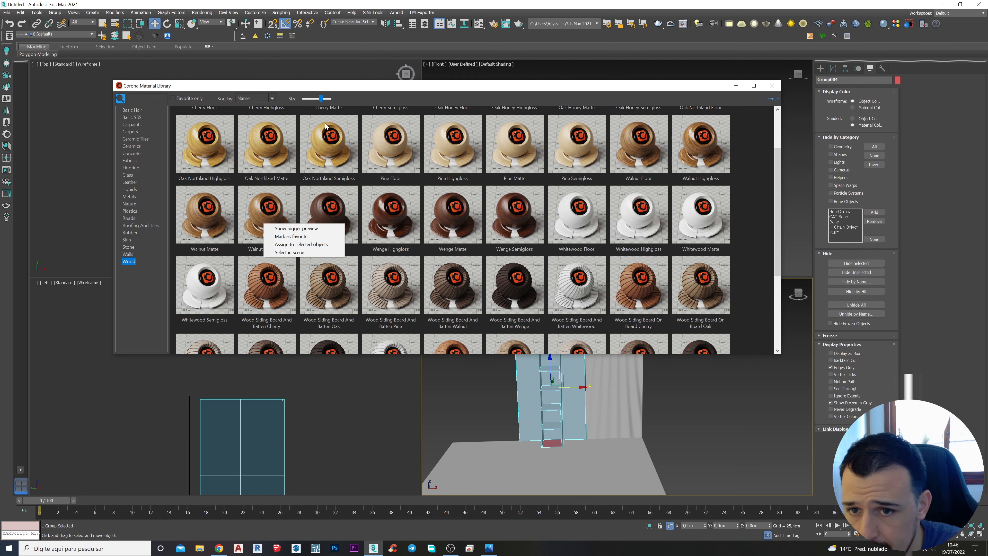
click(336, 89)
Step: Place the library's Walnut Semigloss material into the fifth slot of the Material Editor
drag(336, 89, 250, 201)
key(m)
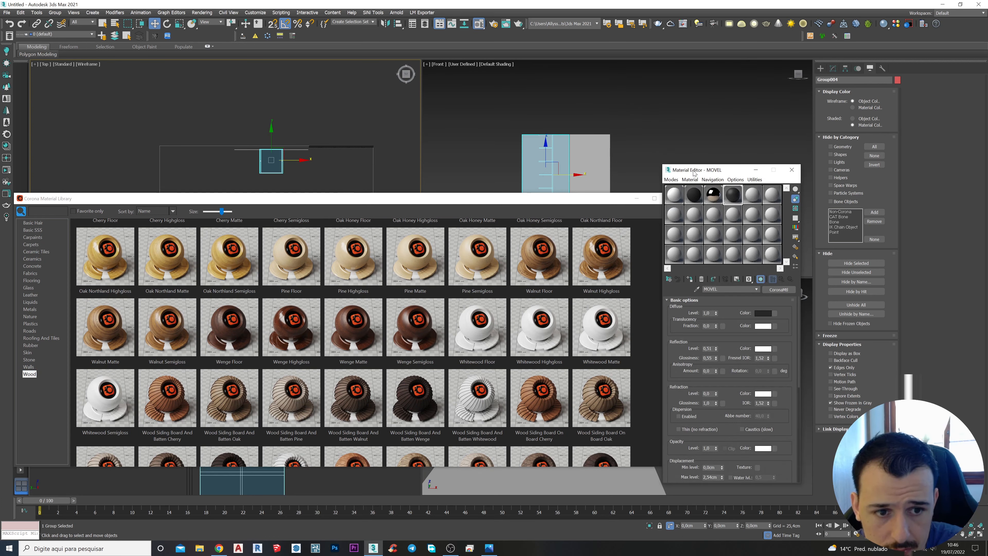
drag(694, 174, 716, 168)
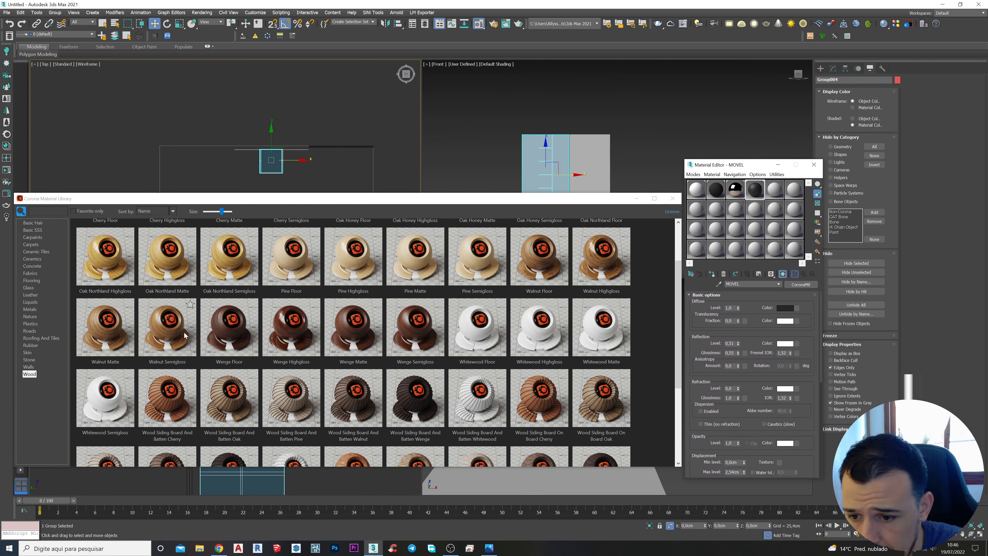
drag(185, 335, 567, 305)
drag(774, 195, 775, 194)
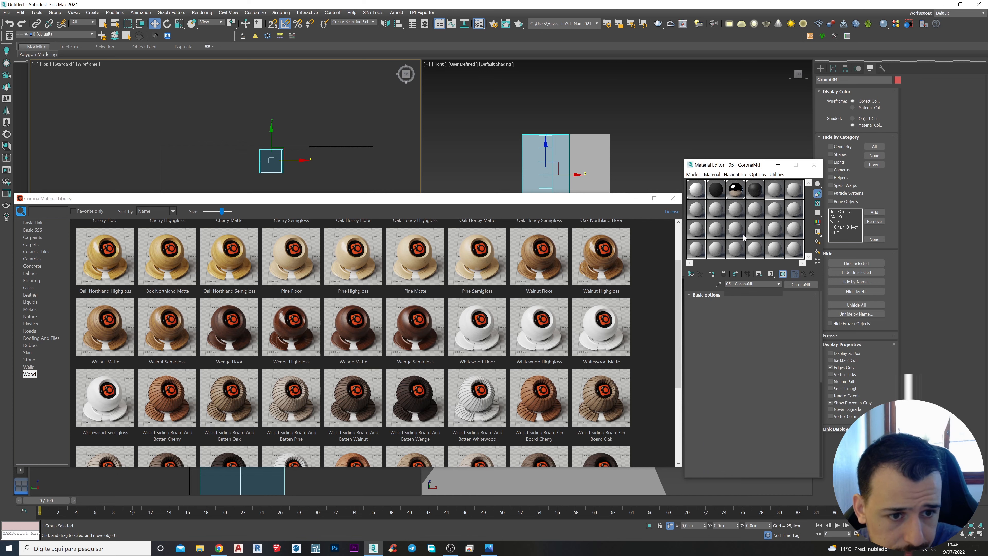
Step: Close the material library and assign the Walnut Semigloss material to the selected shelf niche group
click(672, 198)
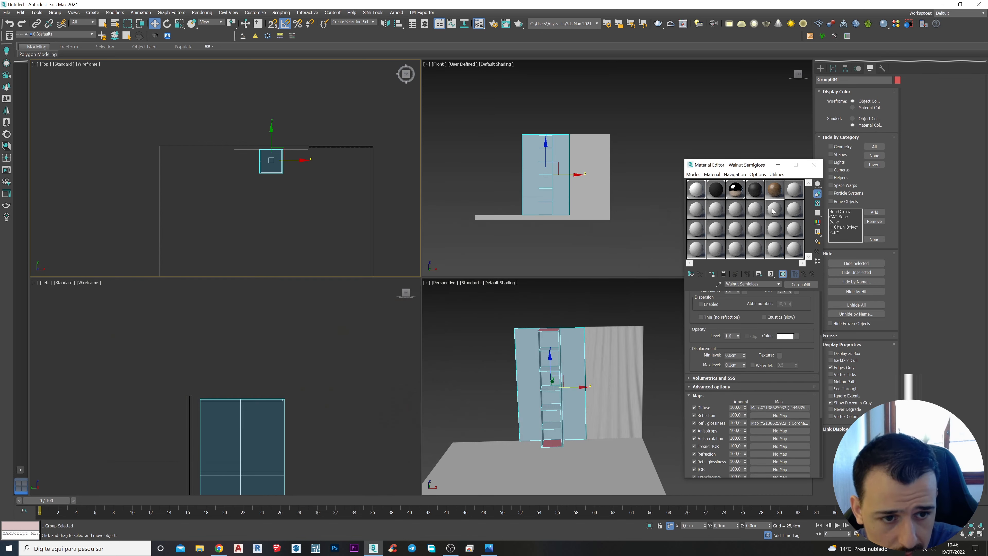
click(712, 274)
alt+middle_drag(553, 385, 534, 376)
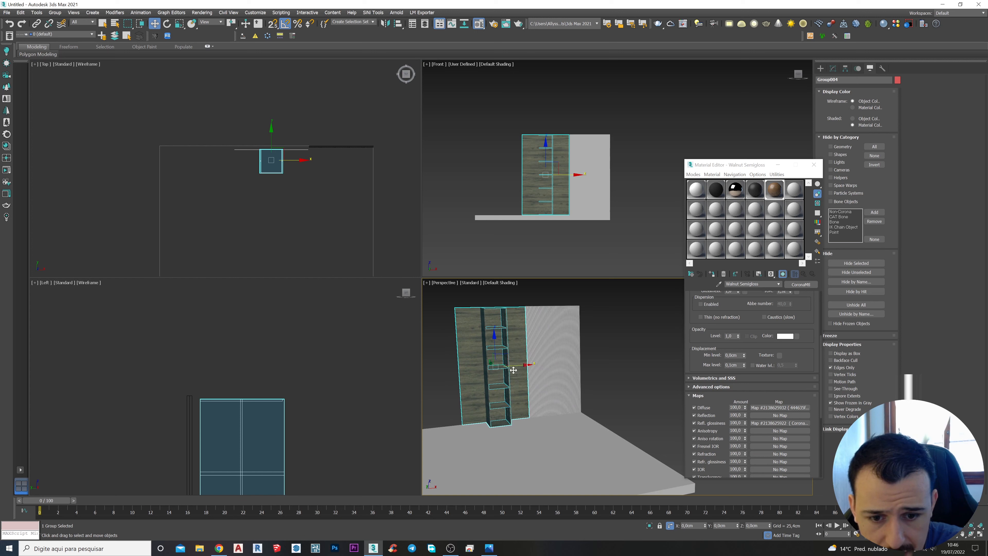
Step: Add a UVW Map modifier to the niche group with Box mapping and Real-World Map Size enabled
click(833, 68)
click(837, 113)
drag(776, 172, 759, 166)
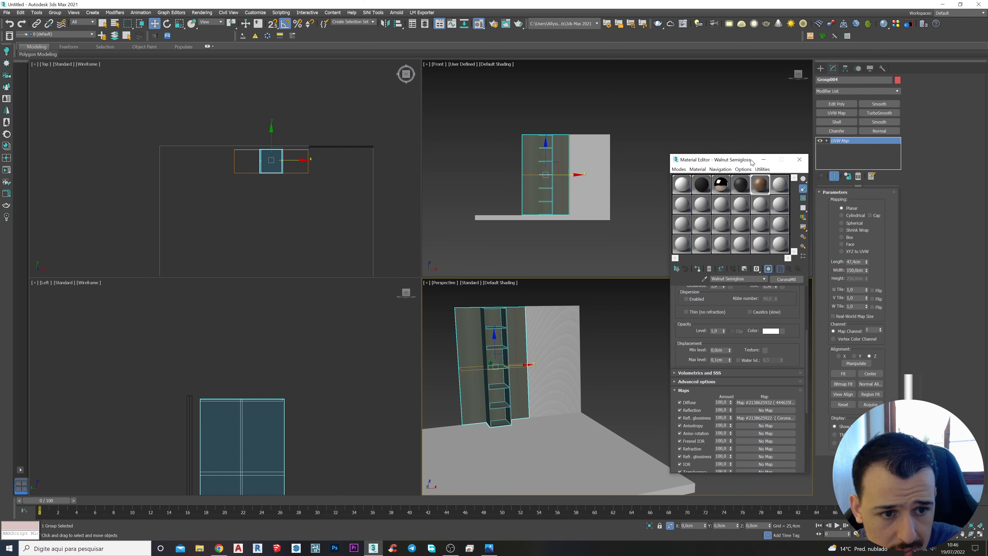
click(840, 239)
scroll(487, 374, up, 5)
click(833, 316)
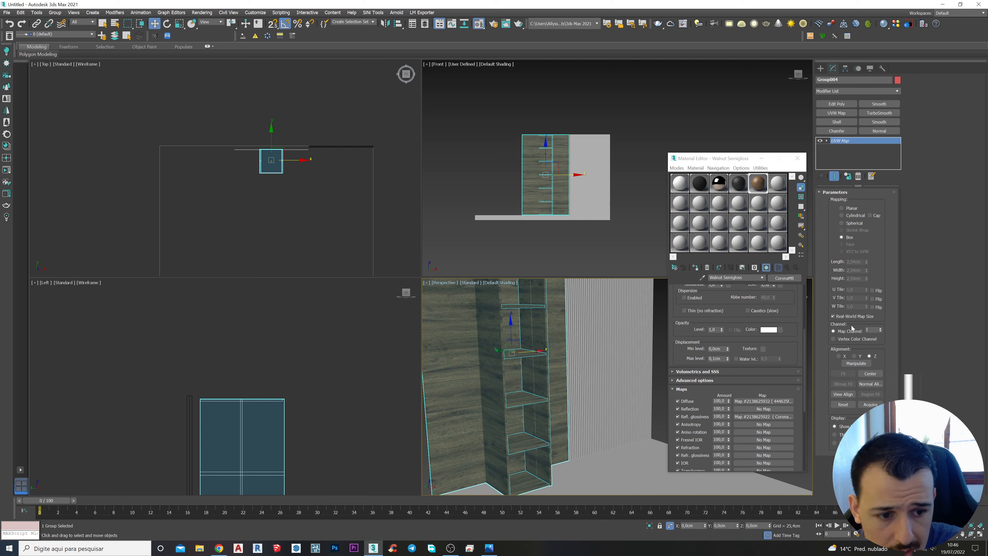
Step: Try the UVW Map's X alignment on the niche group, then set the alignment to Y
click(839, 356)
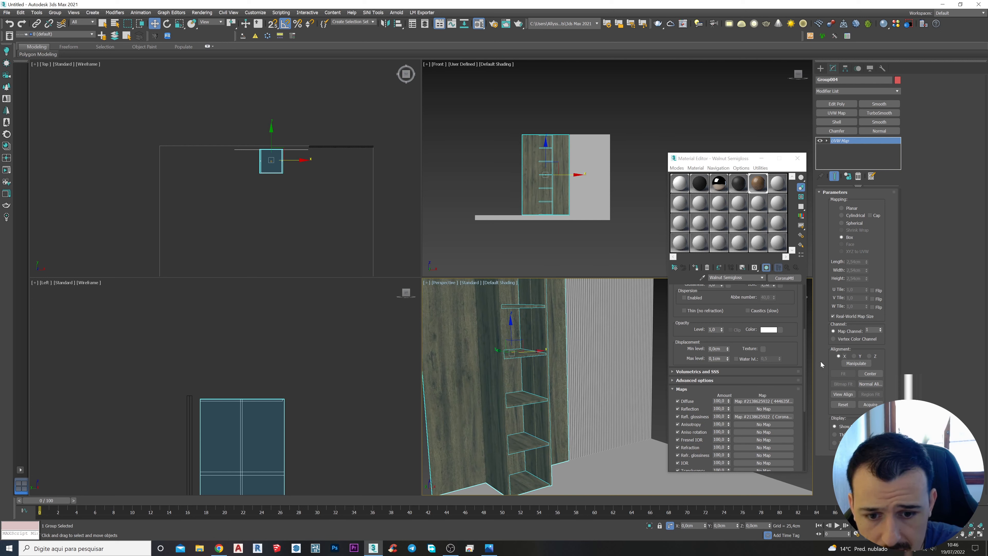
scroll(527, 403, up, 5)
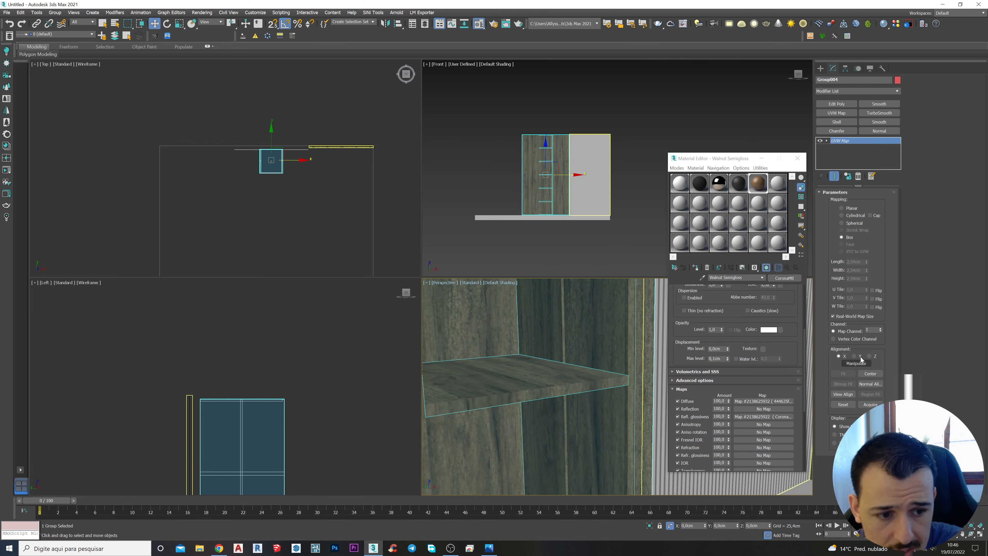
click(855, 356)
scroll(547, 393, down, 4)
mouse_move(547, 392)
alt+middle_down()
mouse_move(536, 404)
mouse_move(564, 391)
alt+middle_up()
scroll(560, 398, down, 5)
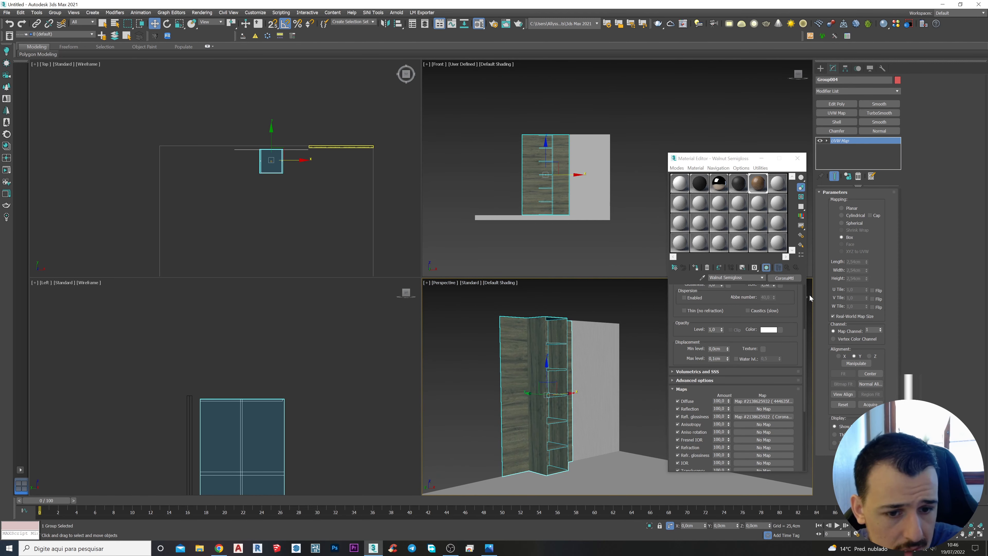
Step: Hide the walnut shelf niche group and select the slatted wall panel
click(871, 69)
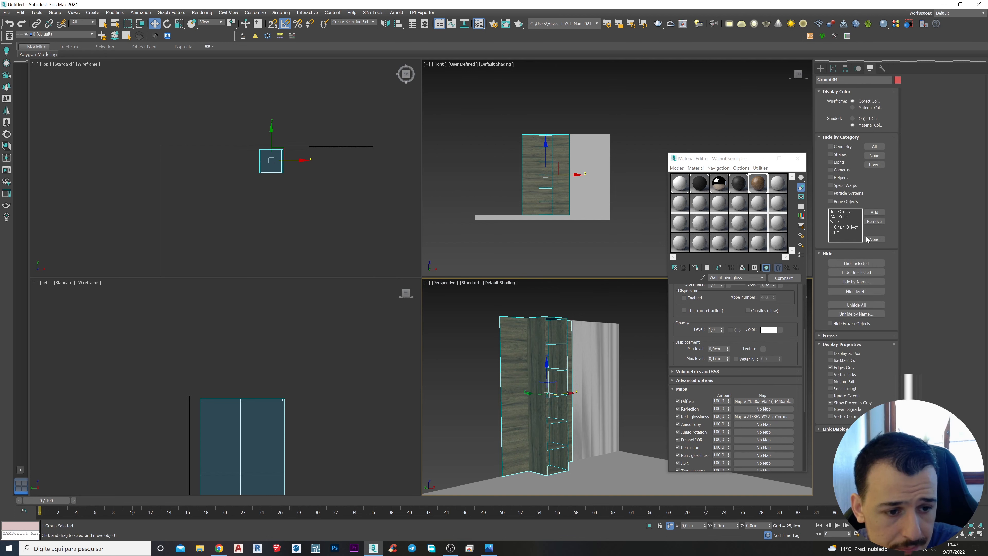
click(855, 264)
alt+middle_drag(583, 390, 554, 428)
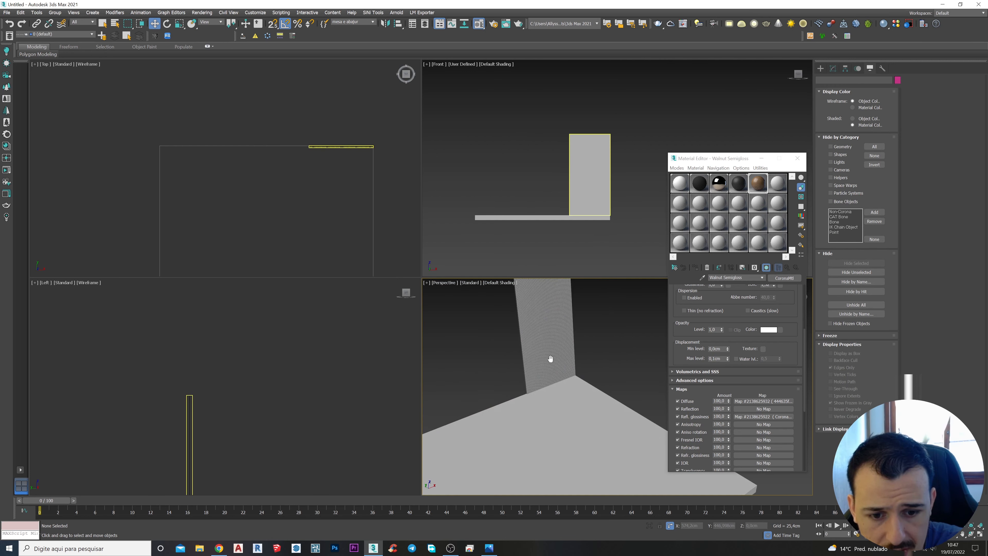
click(552, 423)
middle_drag(568, 362, 569, 415)
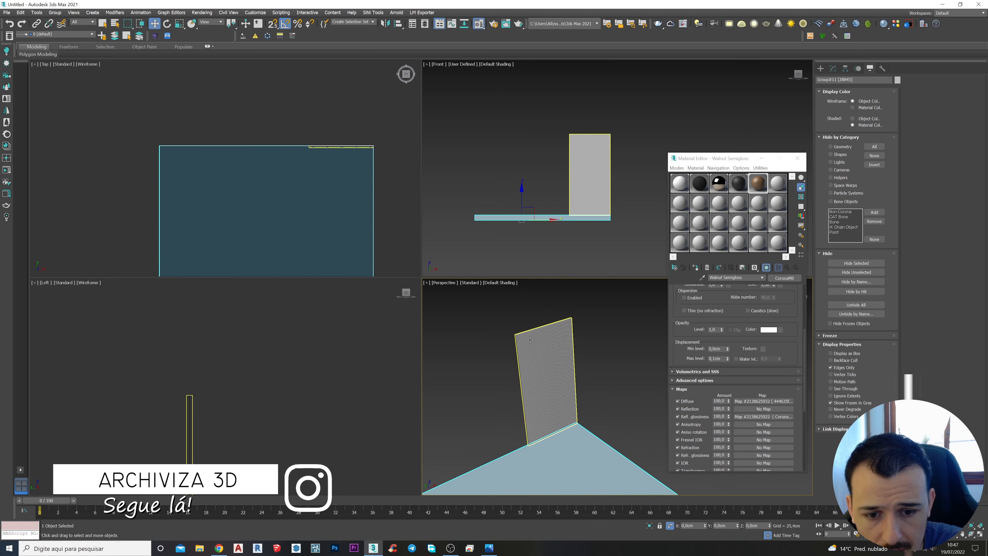
scroll(529, 337, up, 6)
click(528, 338)
scroll(529, 342, down, 6)
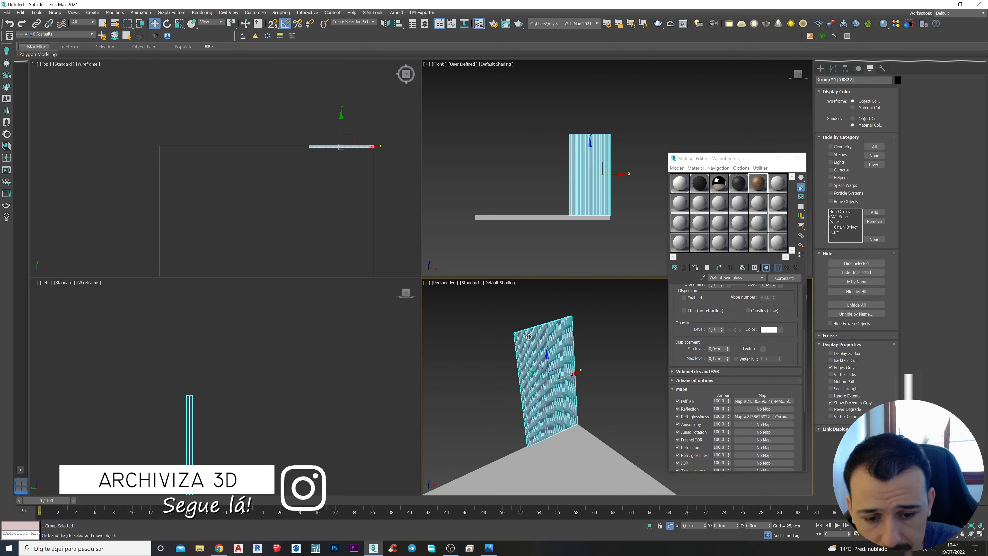
Step: Select the floor slab in the perspective view and close the Material Editor
middle_drag(576, 494, 550, 373)
scroll(577, 364, down, 5)
alt+middle_drag(550, 373, 548, 385)
middle_drag(548, 385, 572, 380)
click(567, 392)
scroll(568, 385, up, 5)
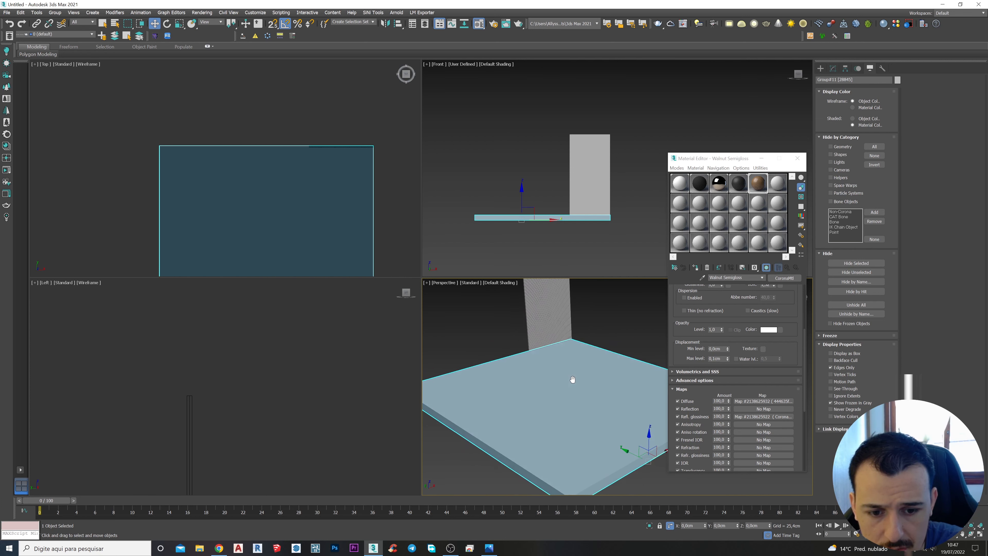
click(798, 158)
Step: Set the Corona scene environment to Single map in the render setup and close the setup
click(541, 72)
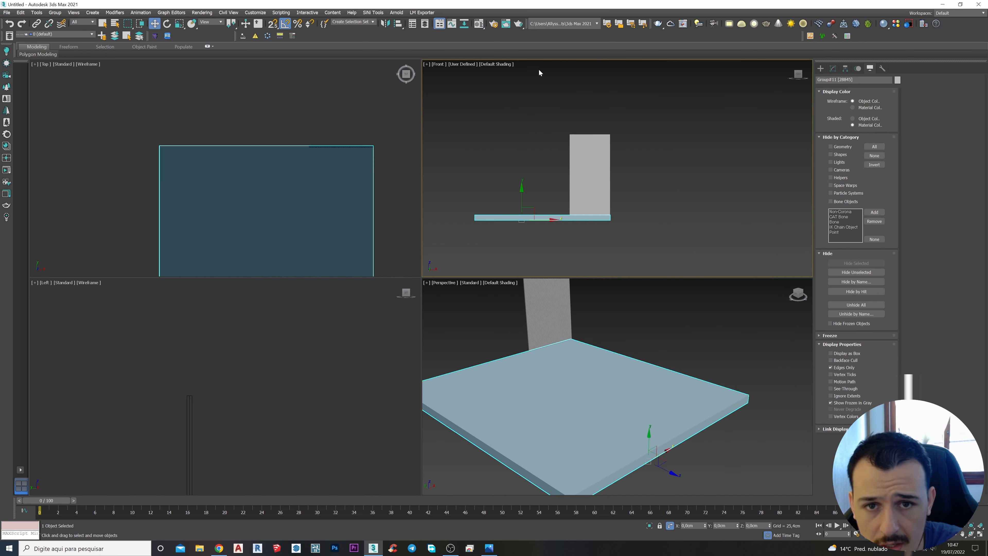
click(493, 24)
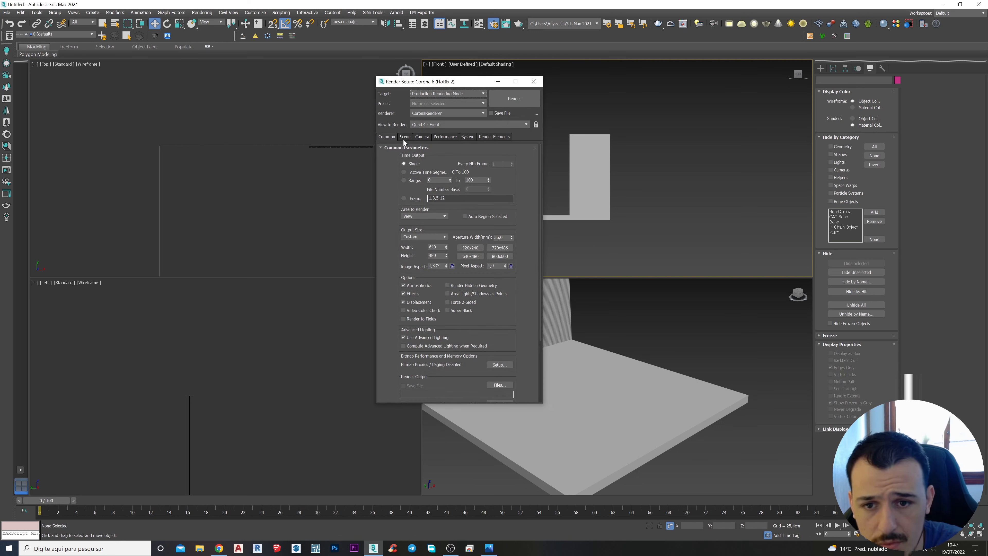
click(404, 139)
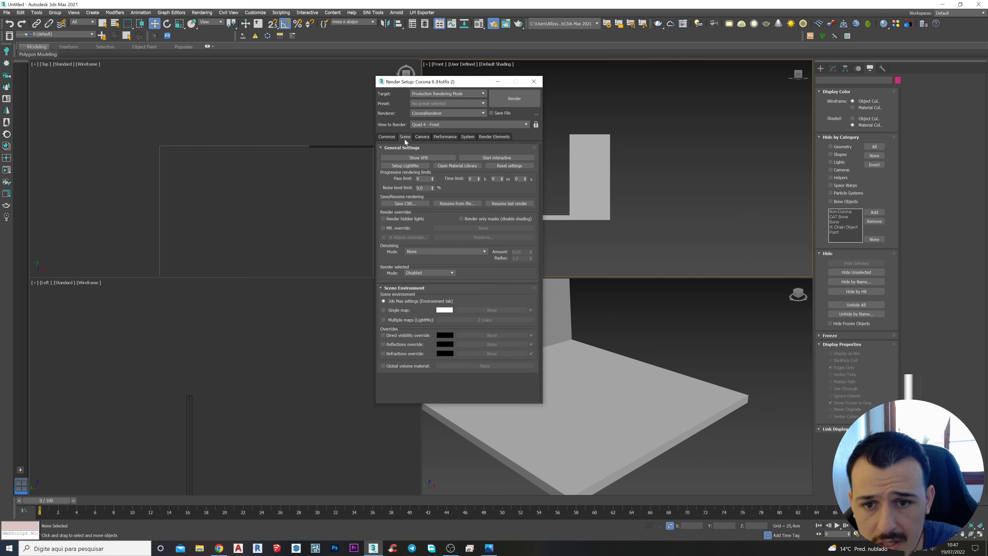
click(384, 312)
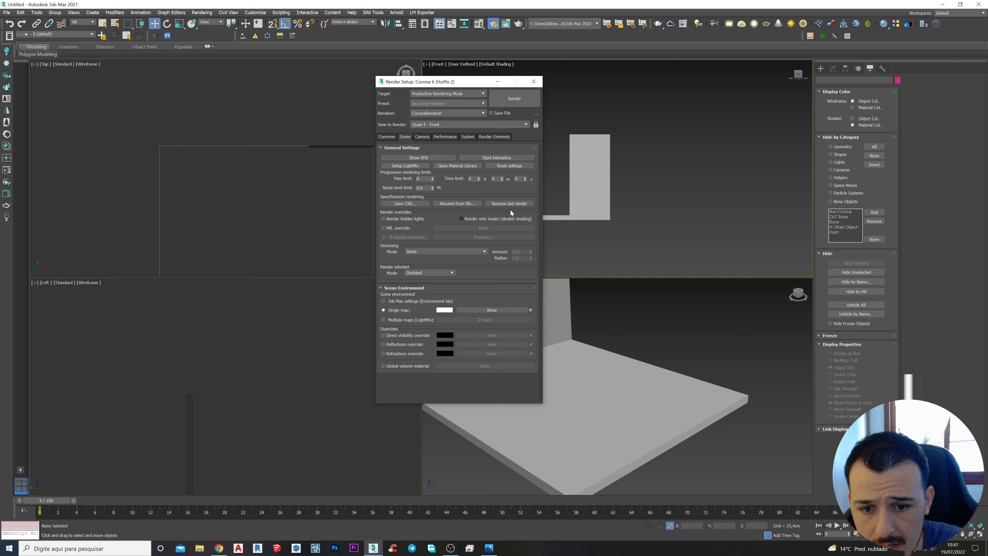
click(534, 81)
Step: Start a Corona interactive render of the perspective view with the whole floor slab framed
middle_drag(634, 333, 672, 325)
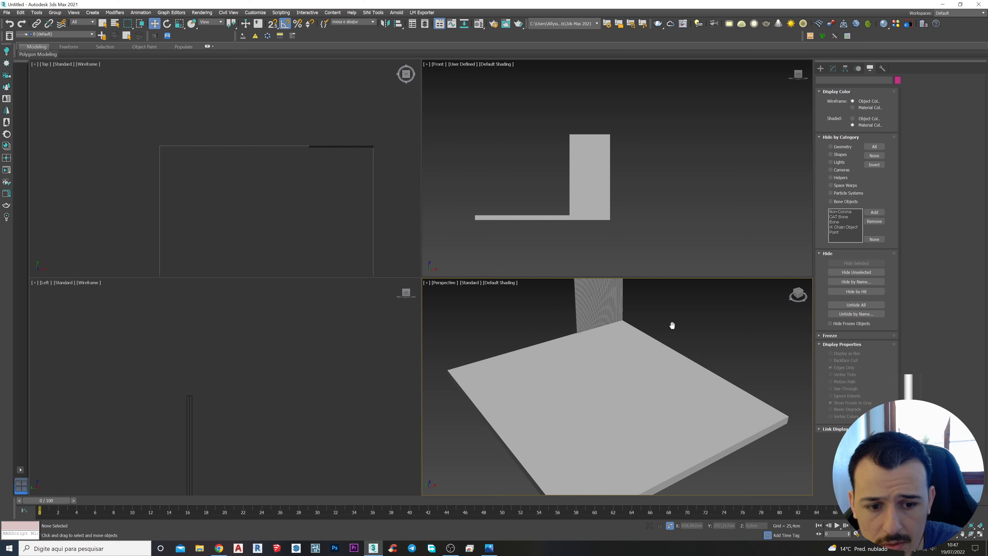
click(7, 175)
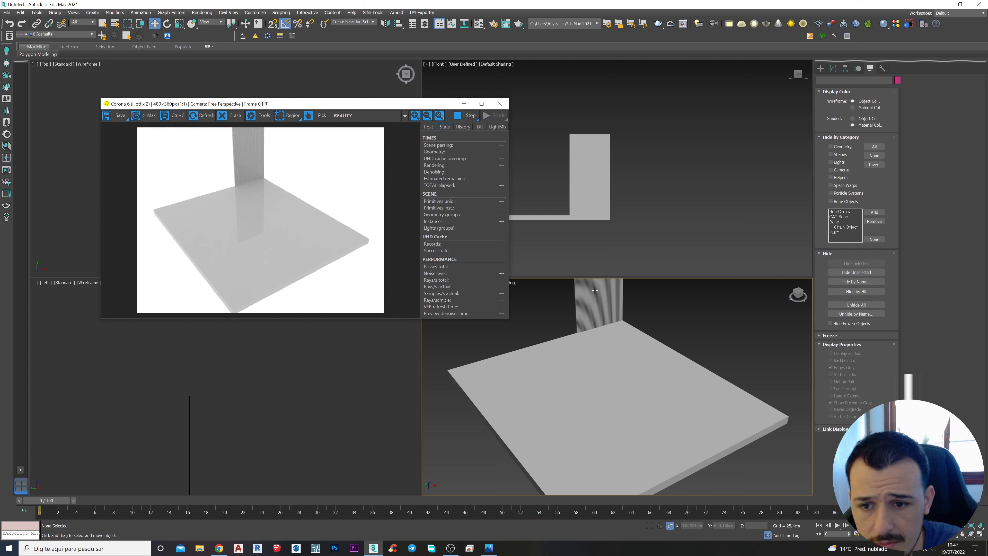
alt+middle_drag(611, 427, 611, 381)
Step: Select the floor slab and browse the Wood category of the Corona Material Library beneath the render window
click(588, 379)
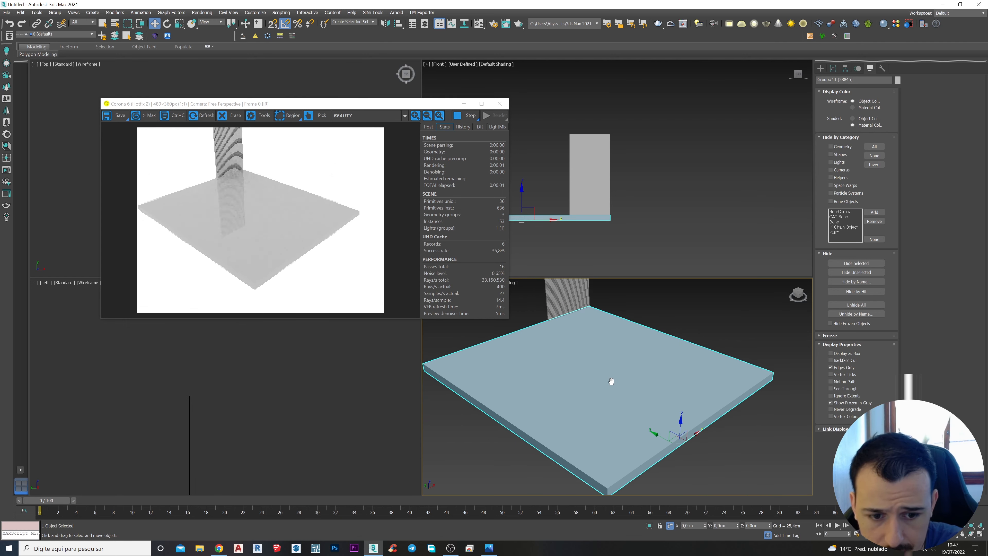
click(6, 147)
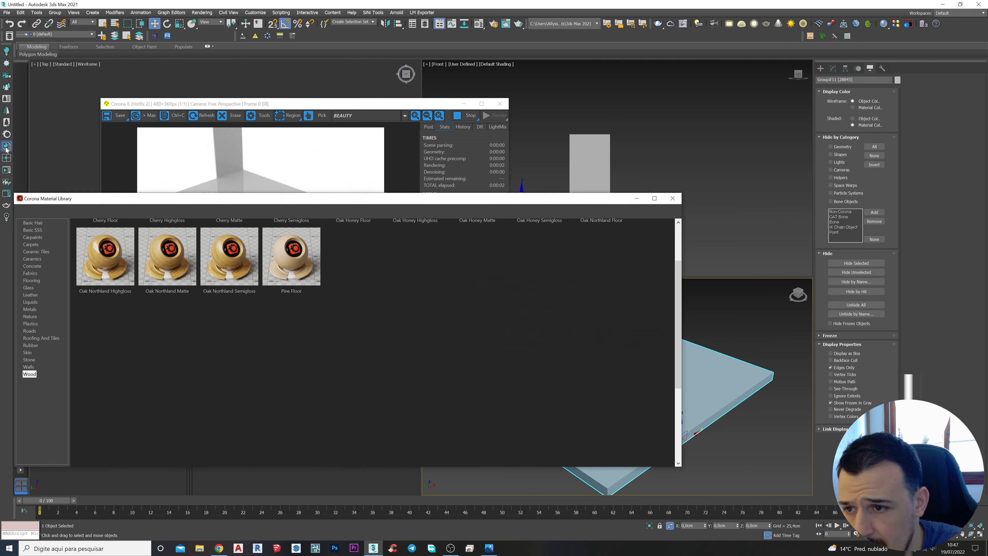
drag(314, 201, 299, 332)
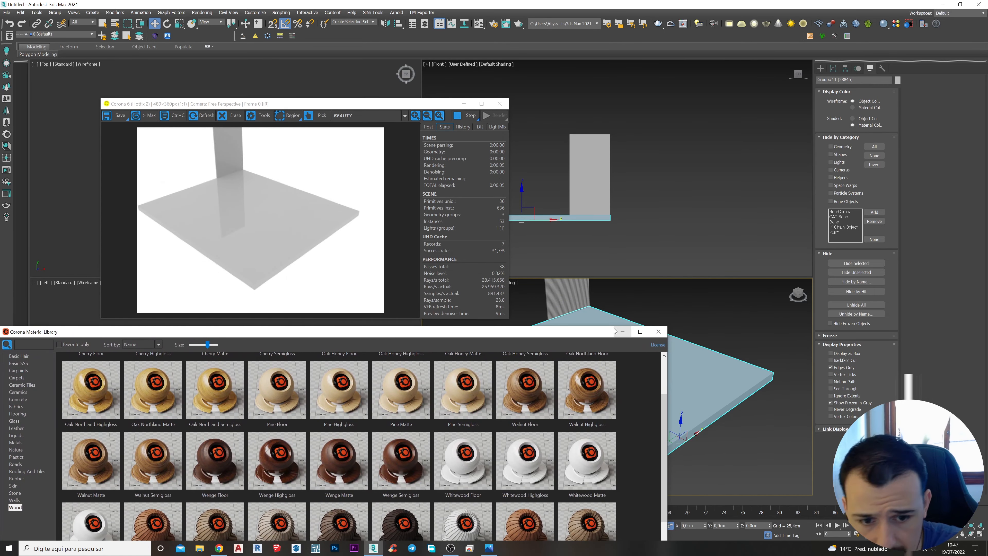
scroll(537, 416, down, 1)
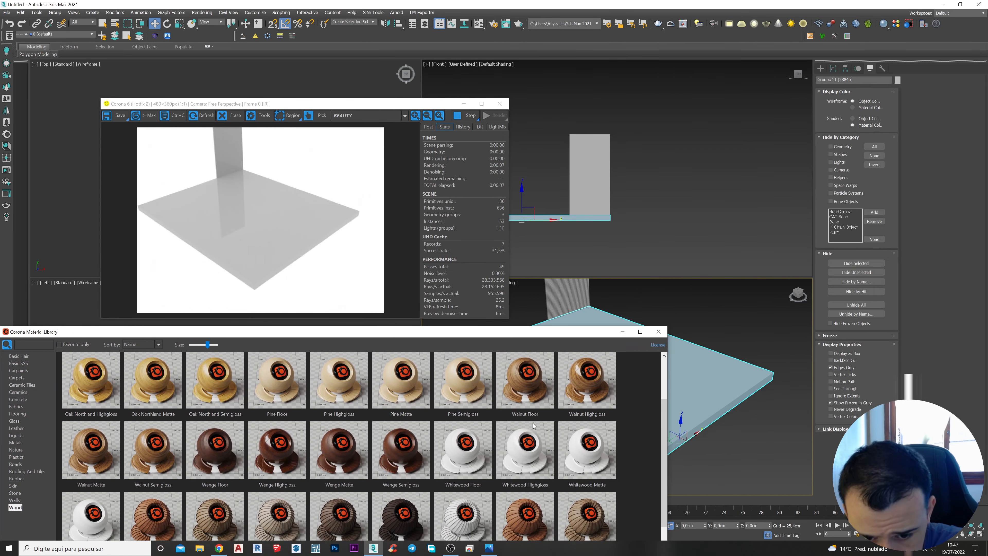
scroll(378, 453, up, 1)
scroll(376, 451, up, 3)
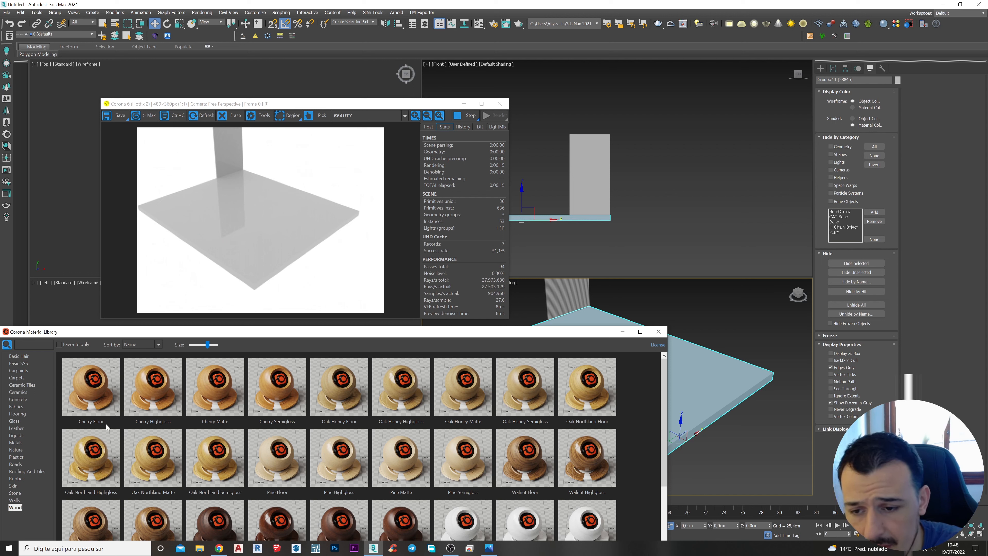
Step: Assign the library's Cherry Floor material to the floor slab and inspect its planks up close
right_click(92, 391)
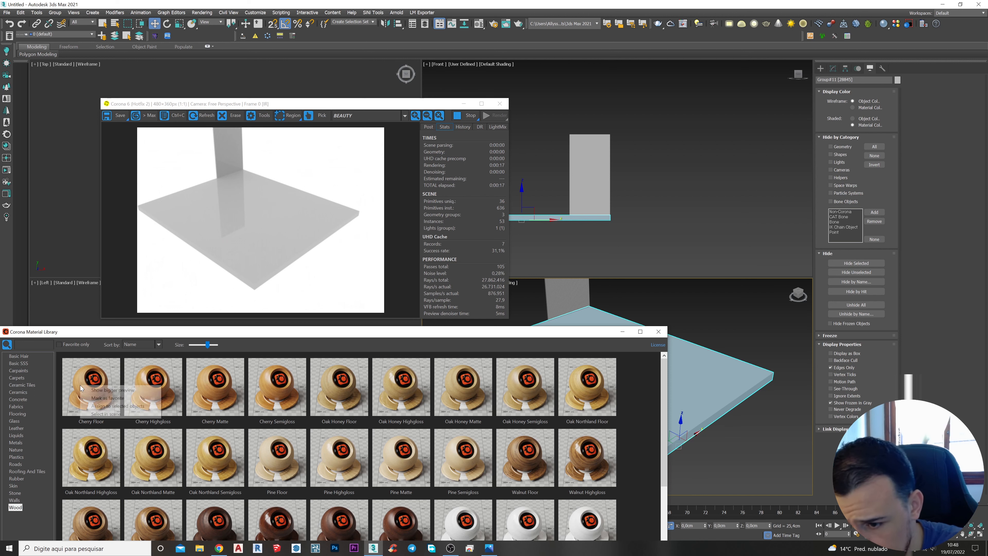
click(113, 405)
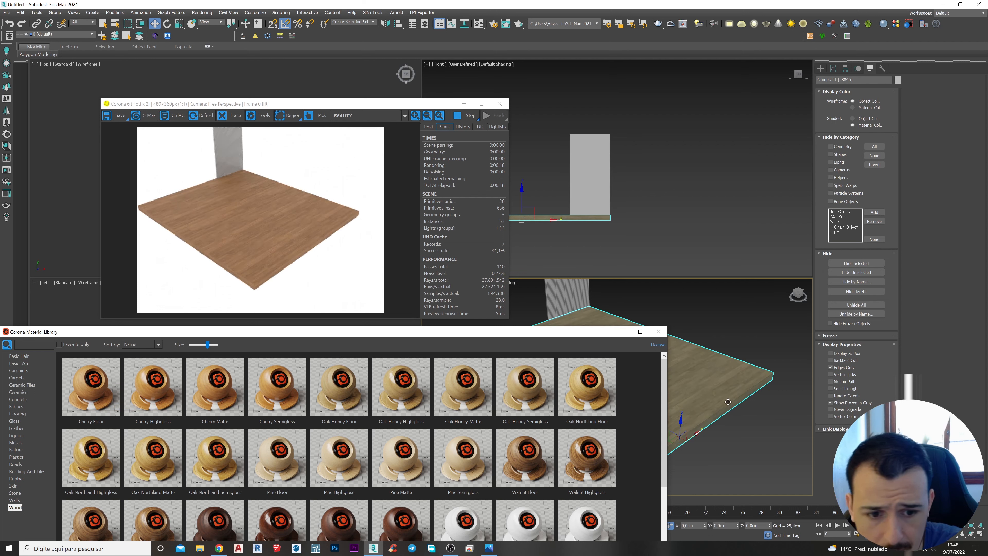
scroll(702, 390, up, 5)
scroll(699, 388, up, 3)
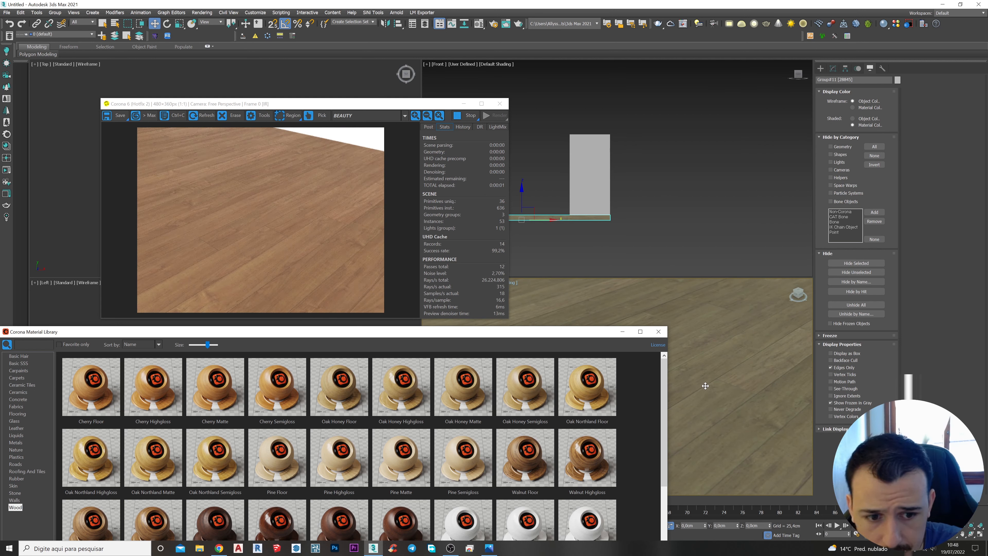
middle_drag(706, 385, 710, 363)
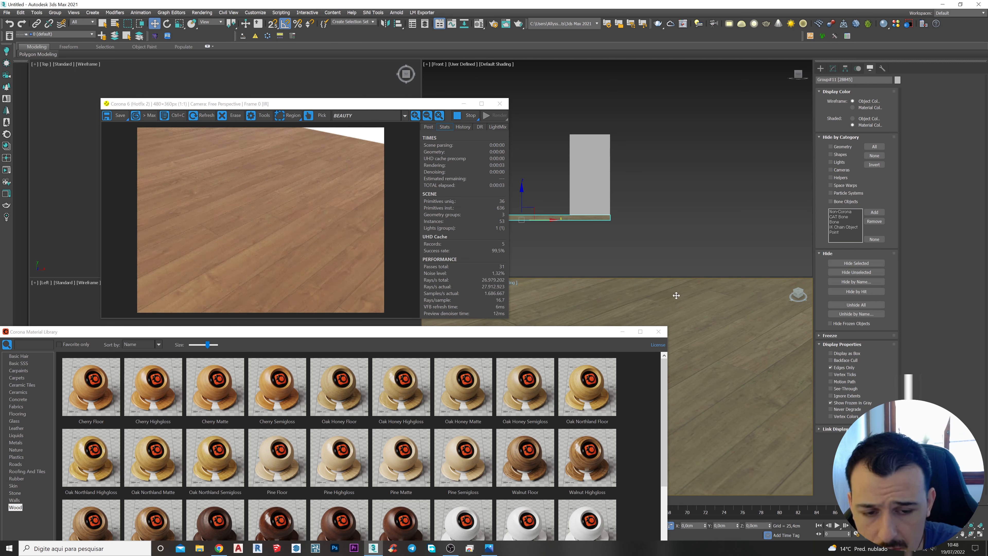
Step: Check the floor in the reference photo and assign the library's Oak Honey Floor material to the slab
click(489, 548)
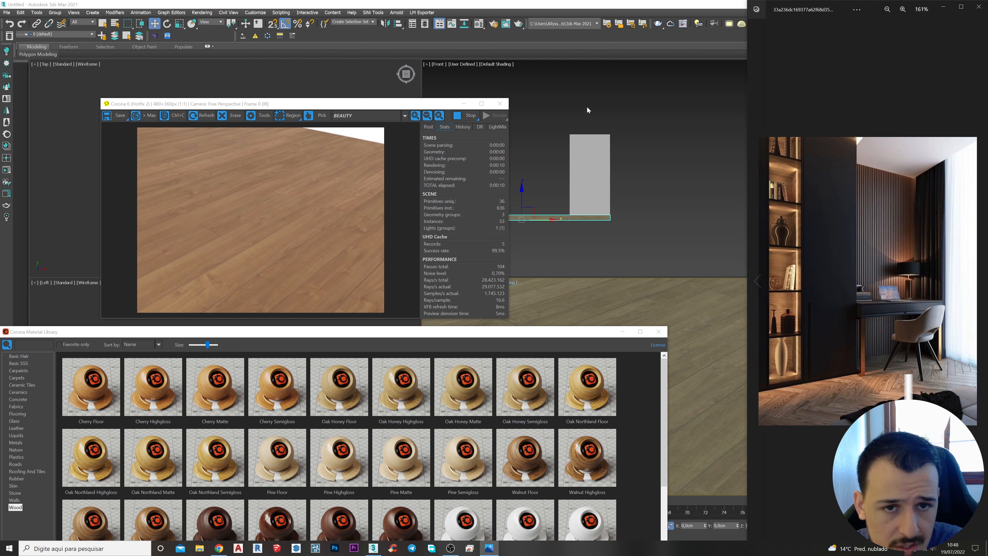
click(589, 8)
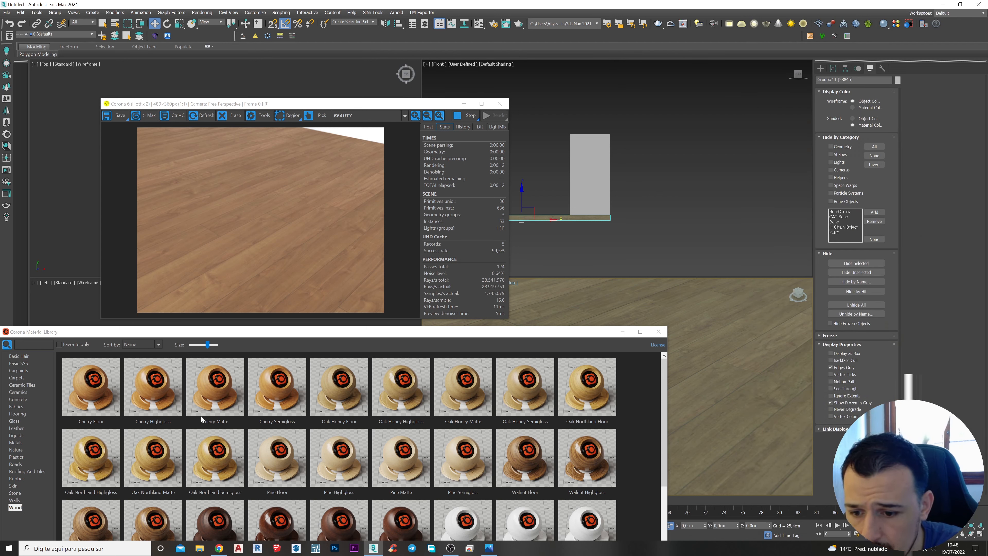
right_click(345, 403)
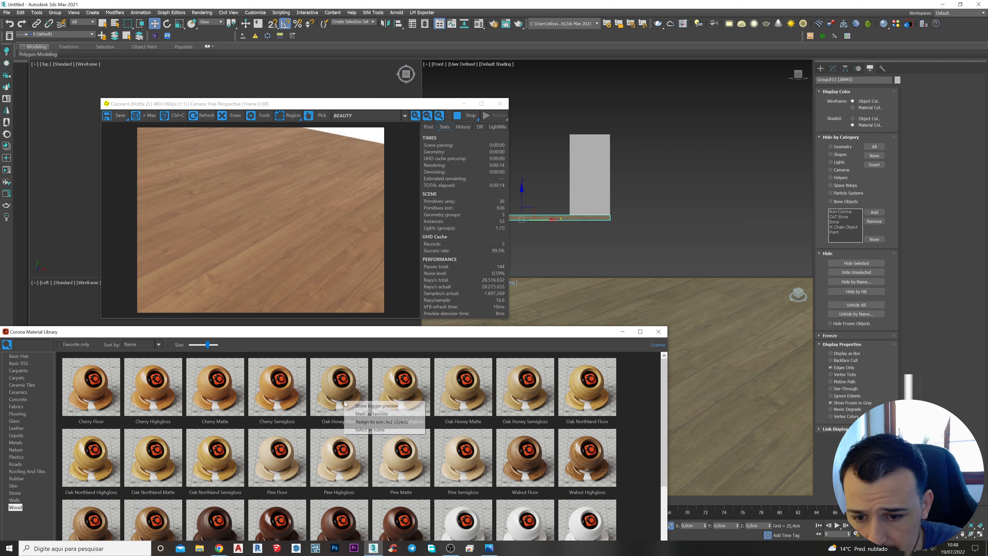
click(358, 422)
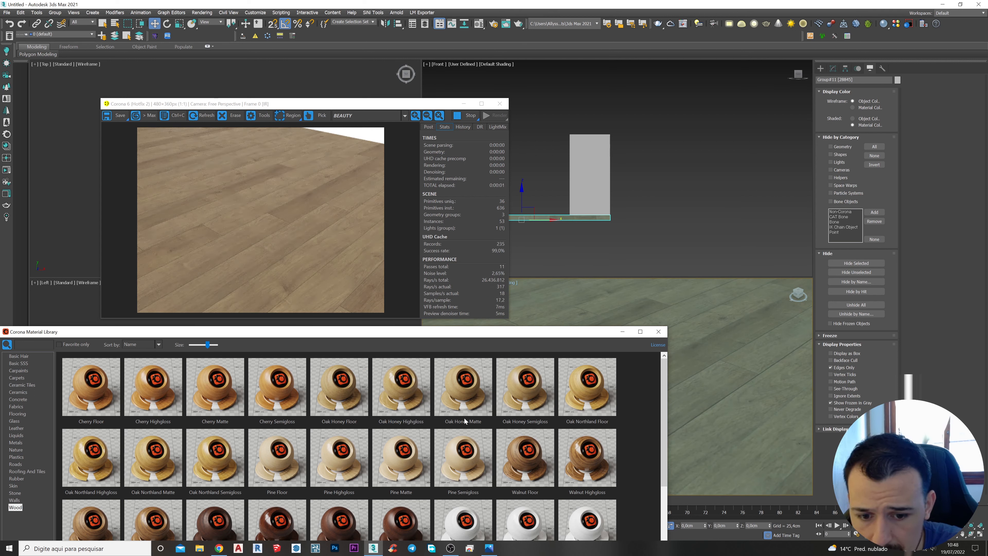
Step: Try the library's Oak Northland Floor material on the floor slab, then replace it with Pine Floor
right_click(587, 403)
click(604, 423)
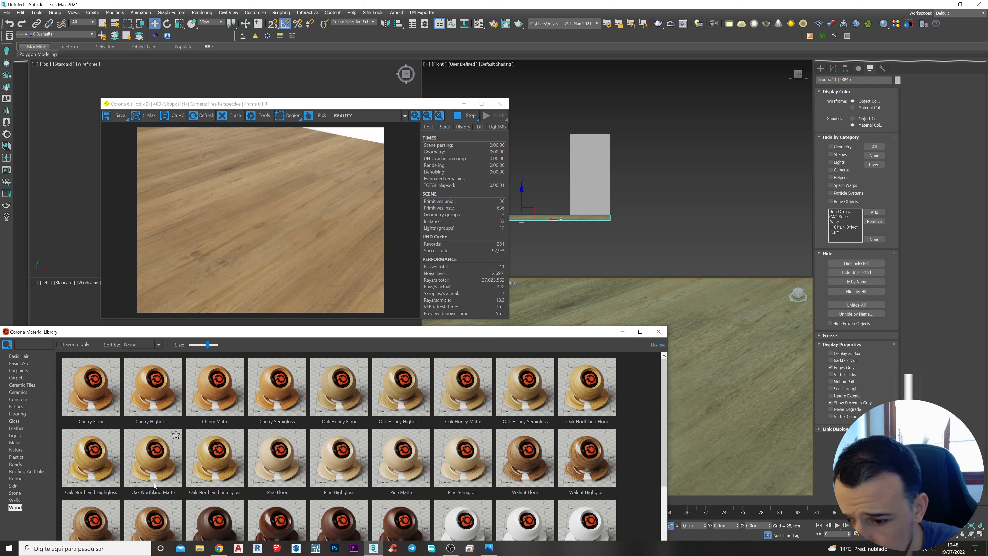
right_click(282, 473)
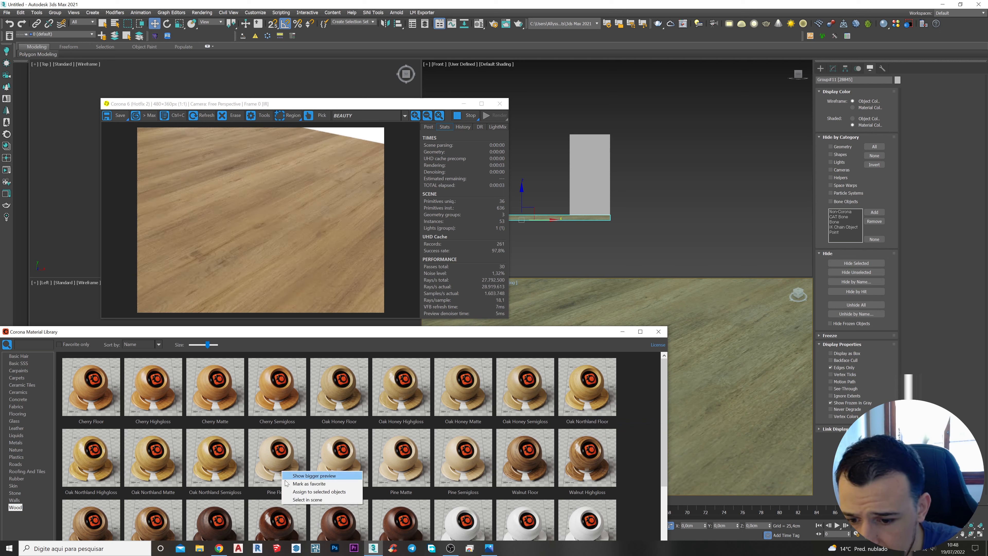
click(301, 492)
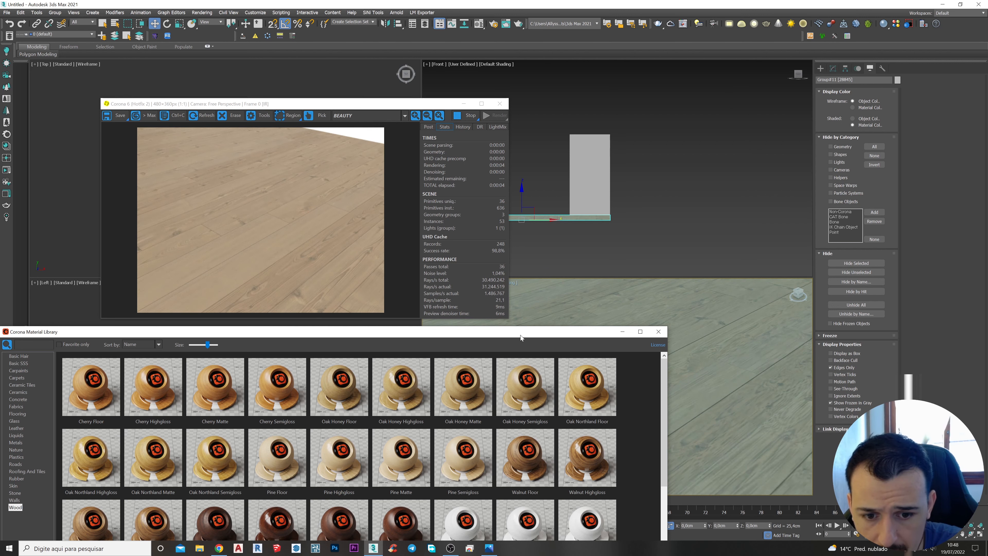
Step: Try the library's Walnut Floor material on the floor slab and browse the remaining Wood materials
drag(520, 335, 485, 362)
right_click(487, 492)
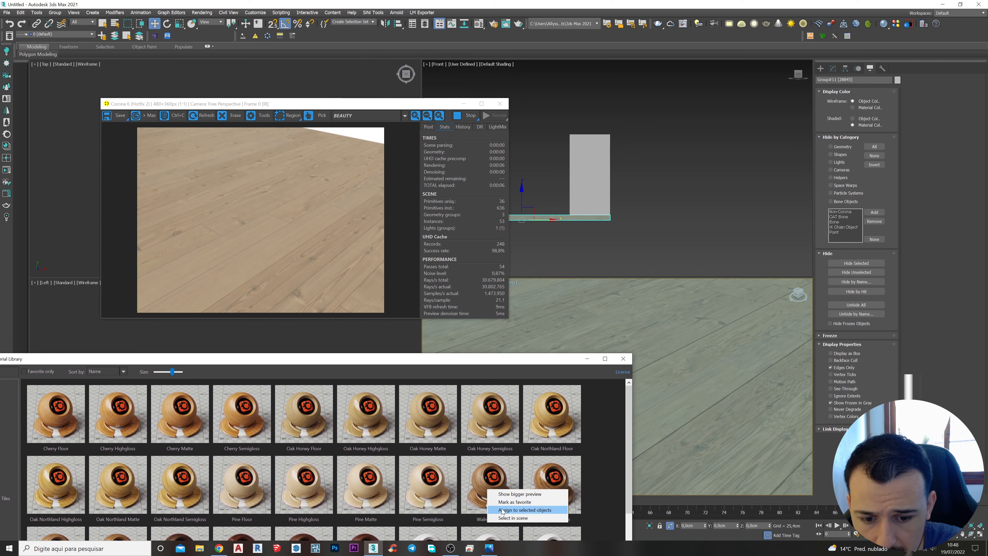
click(502, 510)
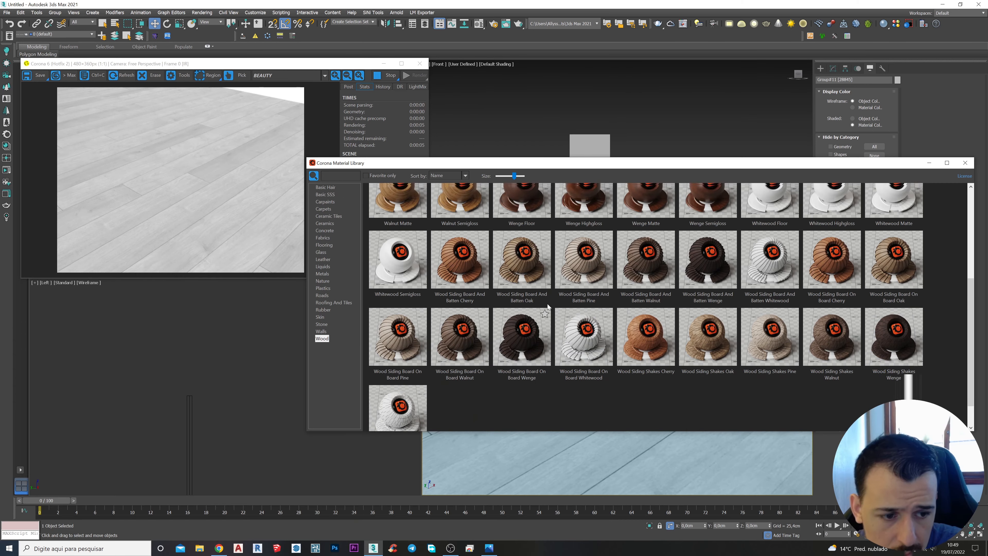
scroll(548, 306, up, 3)
scroll(548, 306, up, 2)
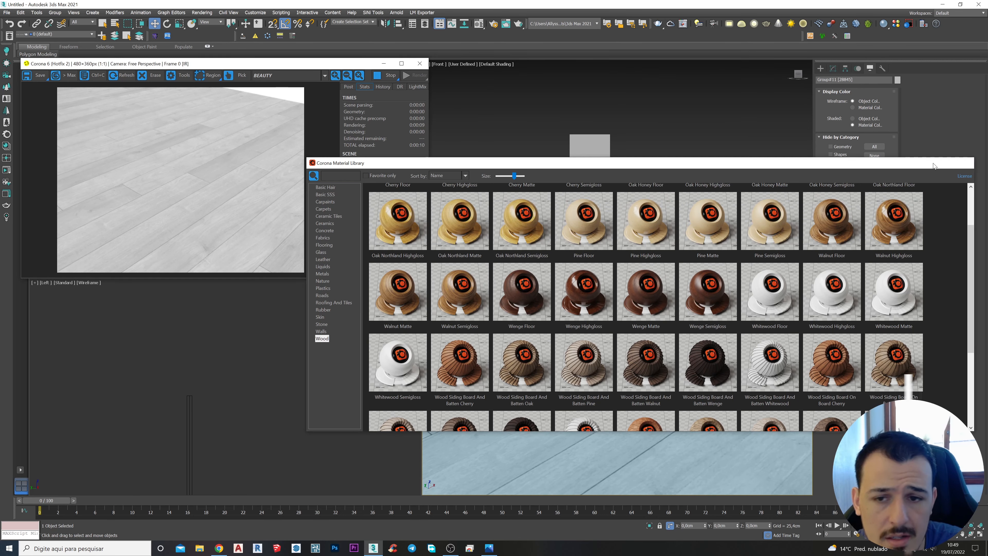
Step: Close the Corona Material Library and the render window, and deselect the floor slab
click(965, 163)
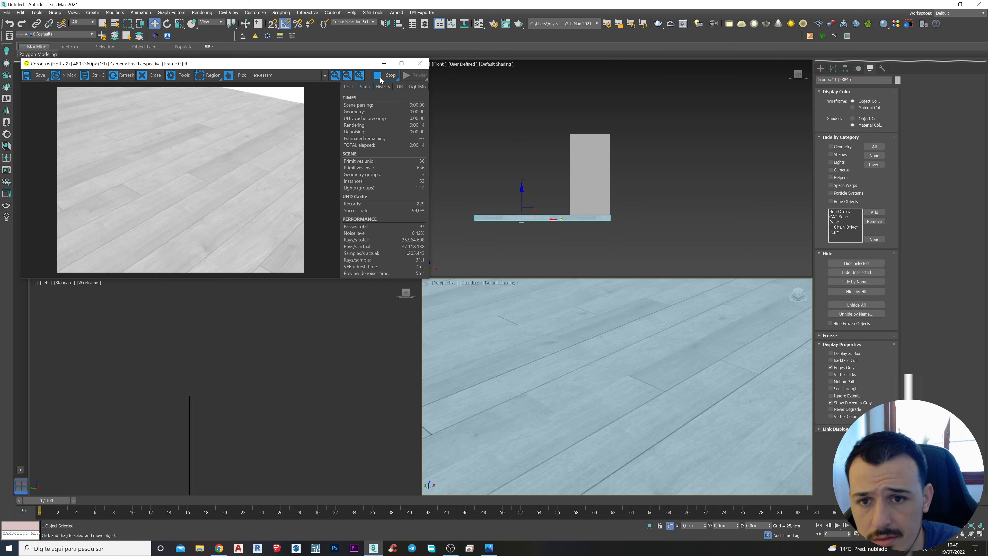
click(420, 63)
click(460, 176)
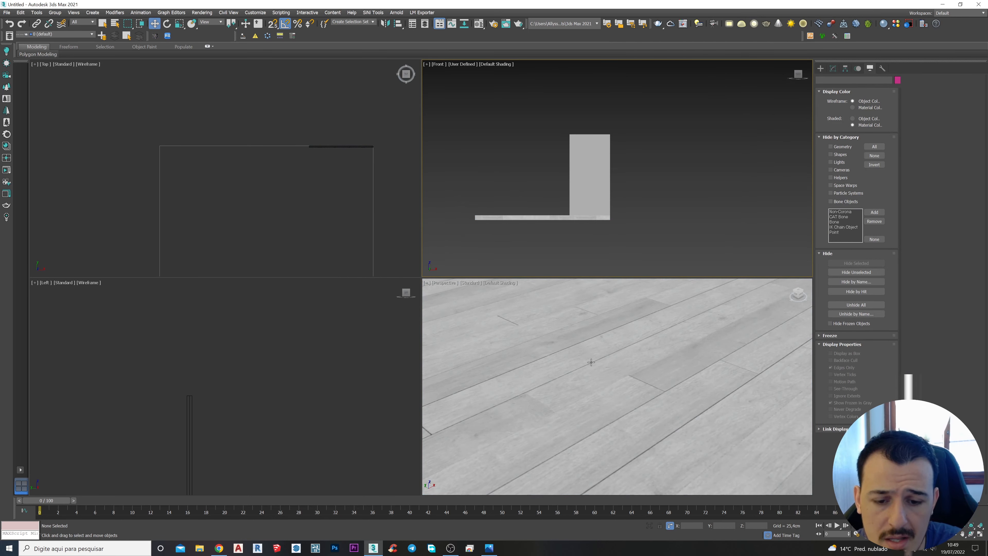
Step: Review the asset folders in blocos, including herringbone_wood_parquet_20_21 and the air conditioner model
click(488, 548)
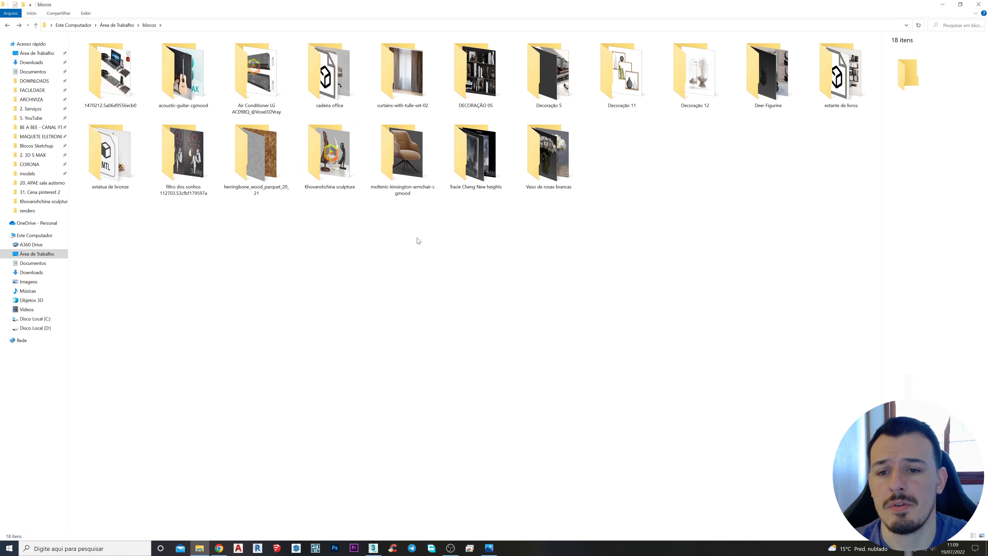
drag(277, 260, 245, 166)
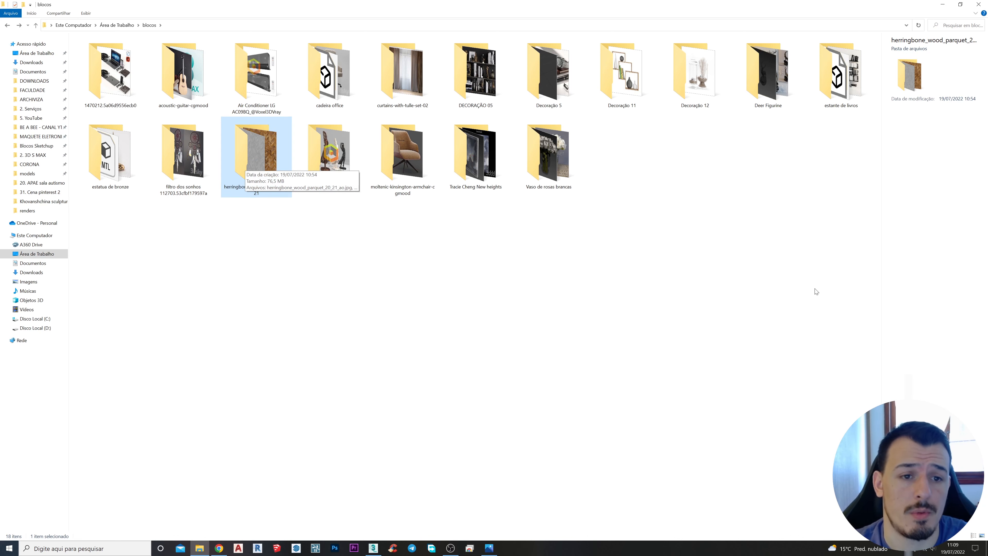
drag(845, 286, 110, 65)
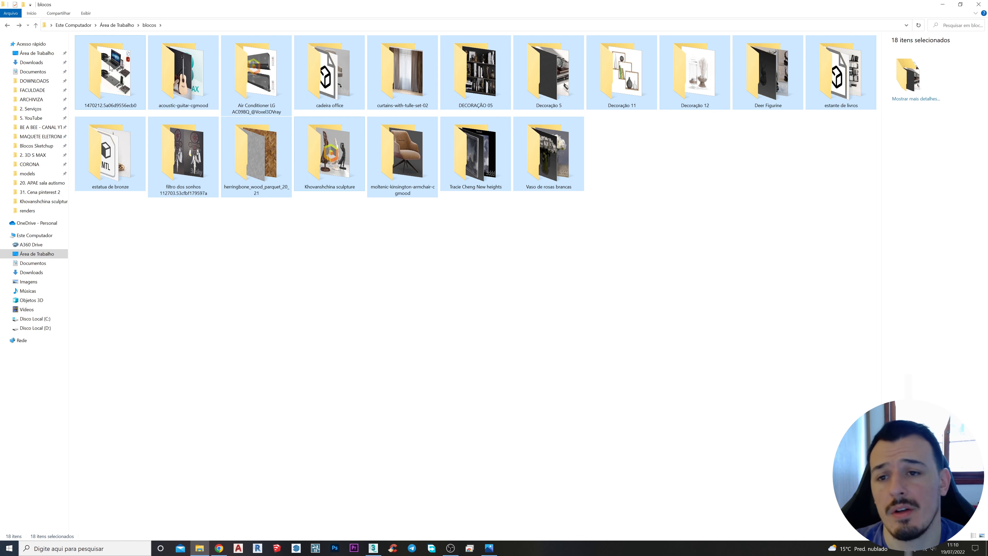
click(260, 81)
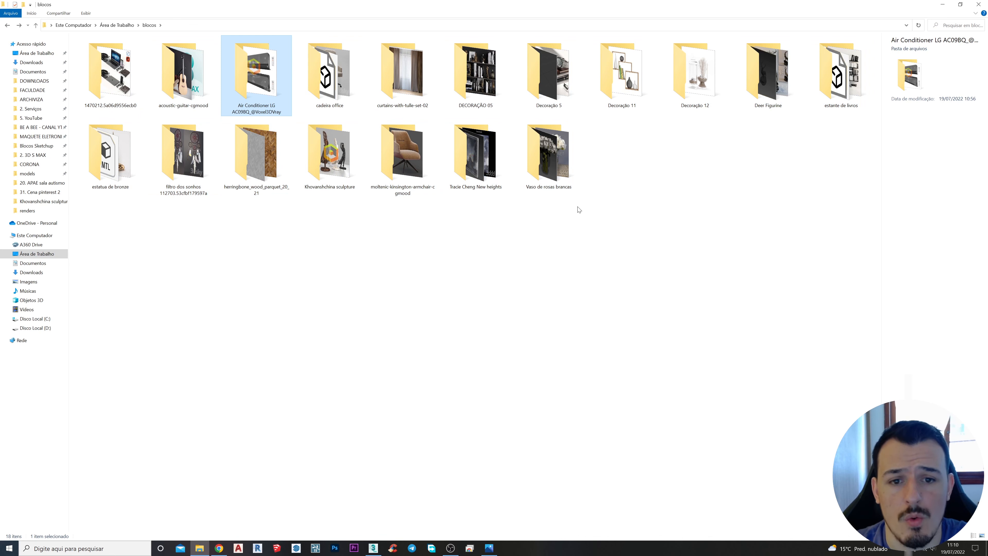
click(486, 172)
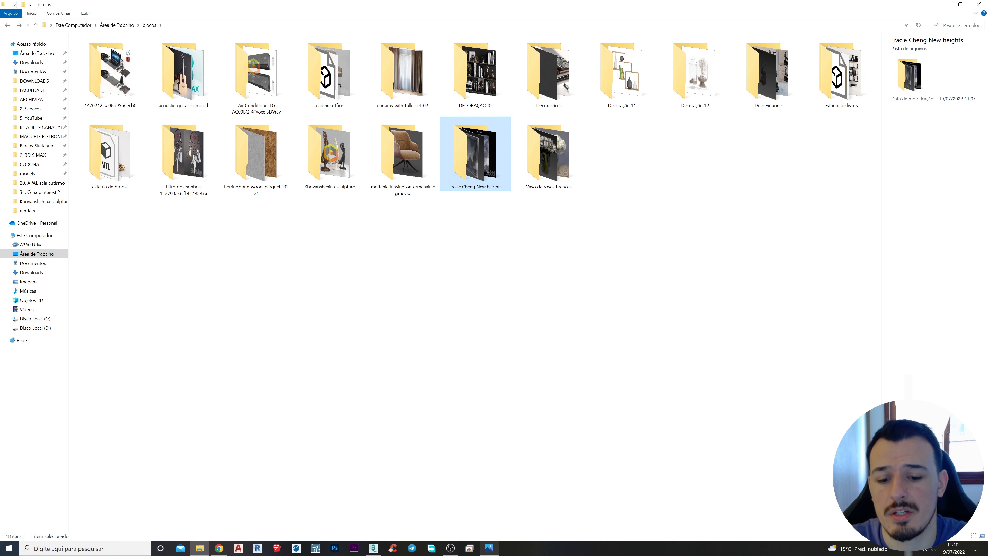
Step: Bring up the reference photo beside the asset folders and switch back to 3ds Max
click(489, 548)
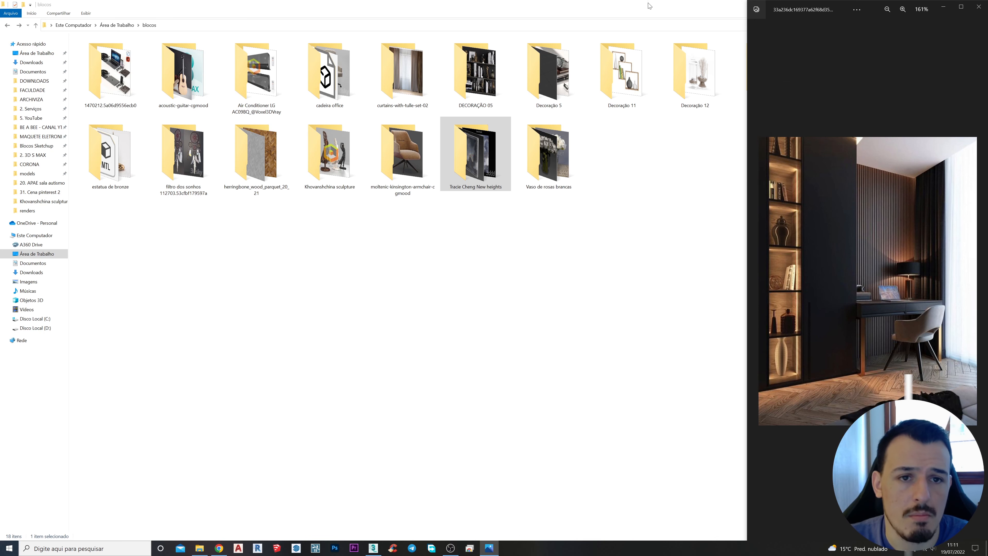
click(949, 5)
click(948, 5)
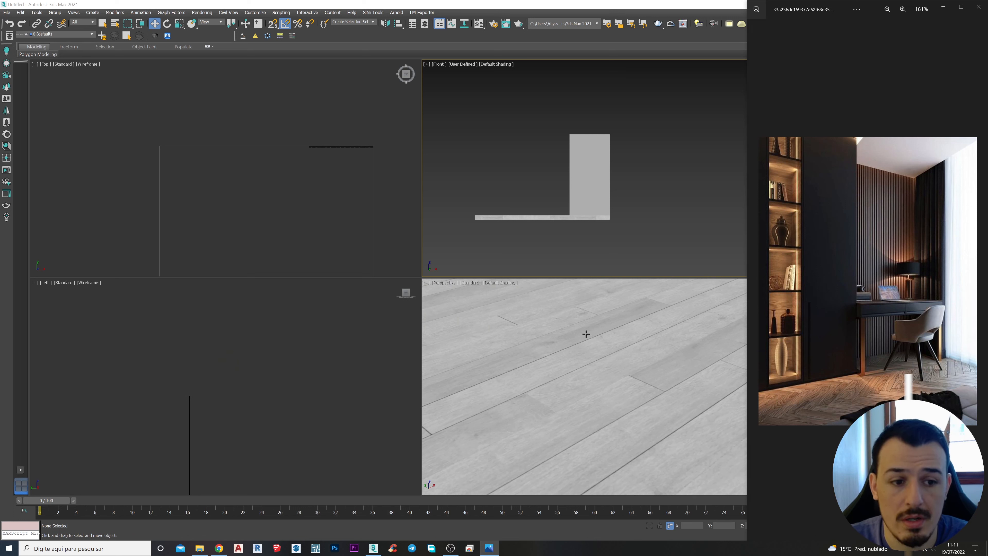
click(706, 6)
Step: Pick an unused CoronaMtl slot in the Material Editor and name it PISO PARQUET
scroll(622, 361, down, 5)
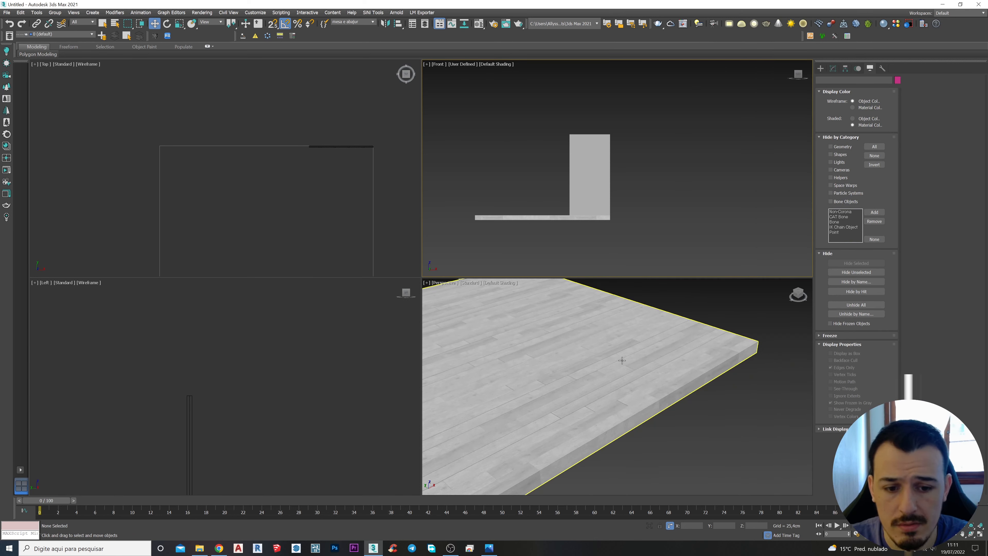
scroll(573, 361, down, 3)
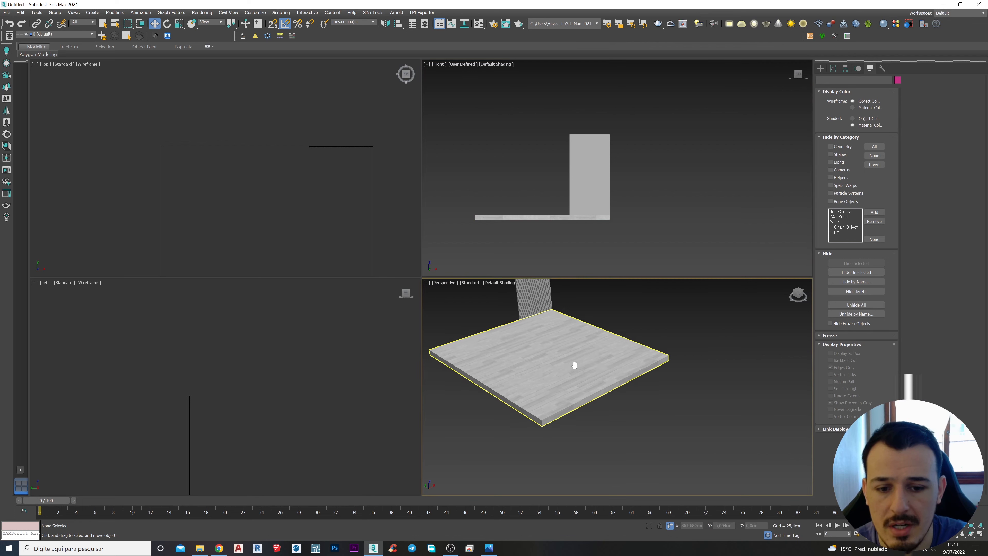
middle_drag(574, 363, 600, 375)
key(m)
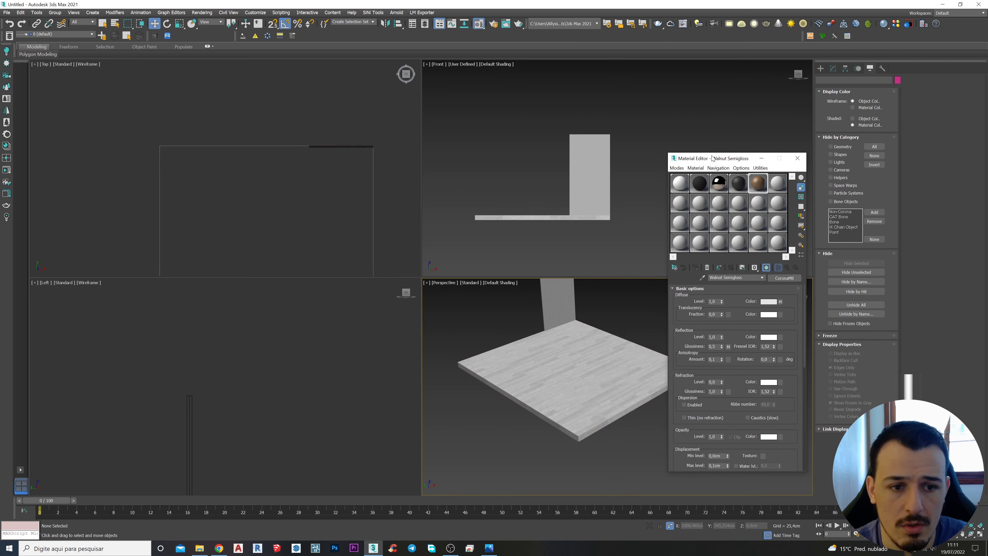
drag(713, 158, 702, 158)
click(765, 187)
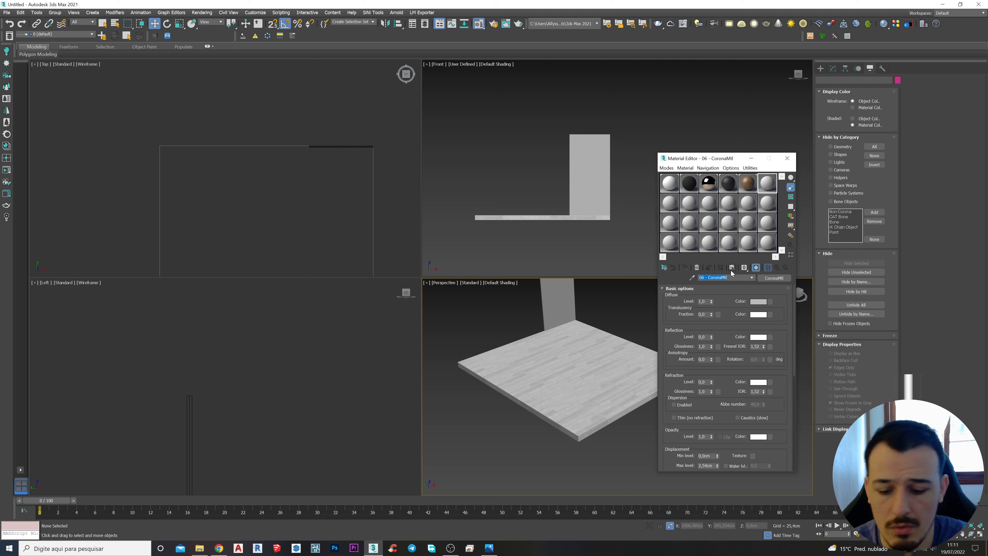
text(Pl)
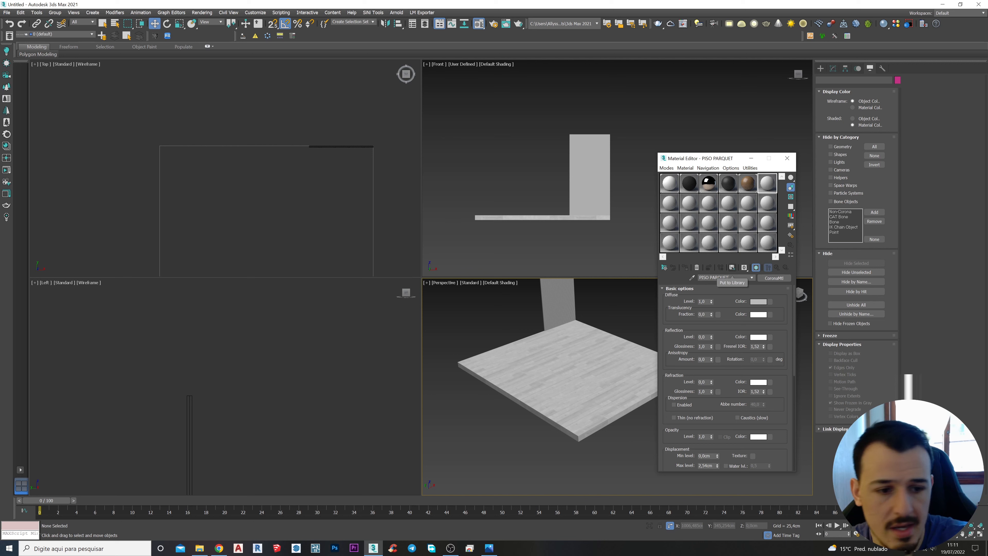
click(725, 290)
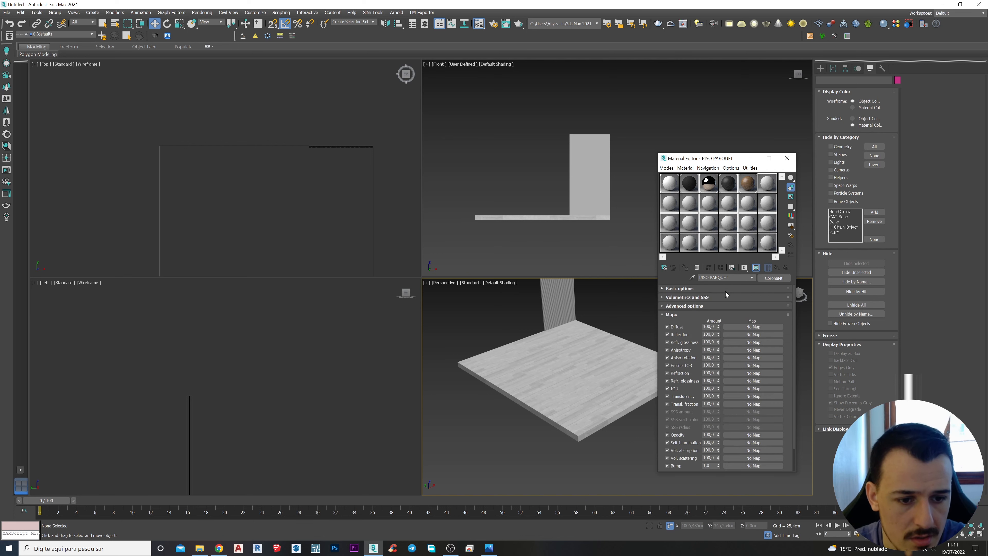
click(728, 289)
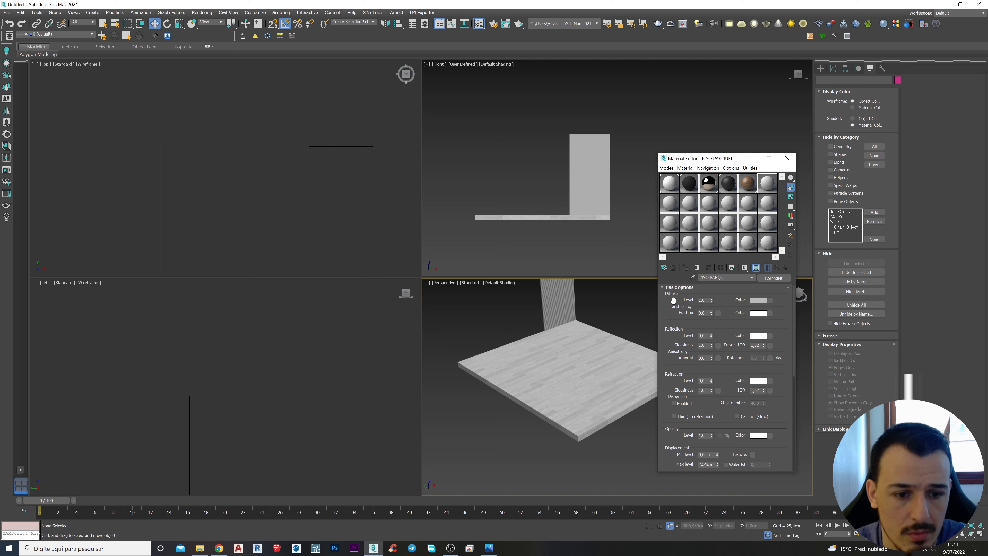
Step: Add a CoronaBitmap map to the diffuse color of the PISO PARQUET material
click(770, 301)
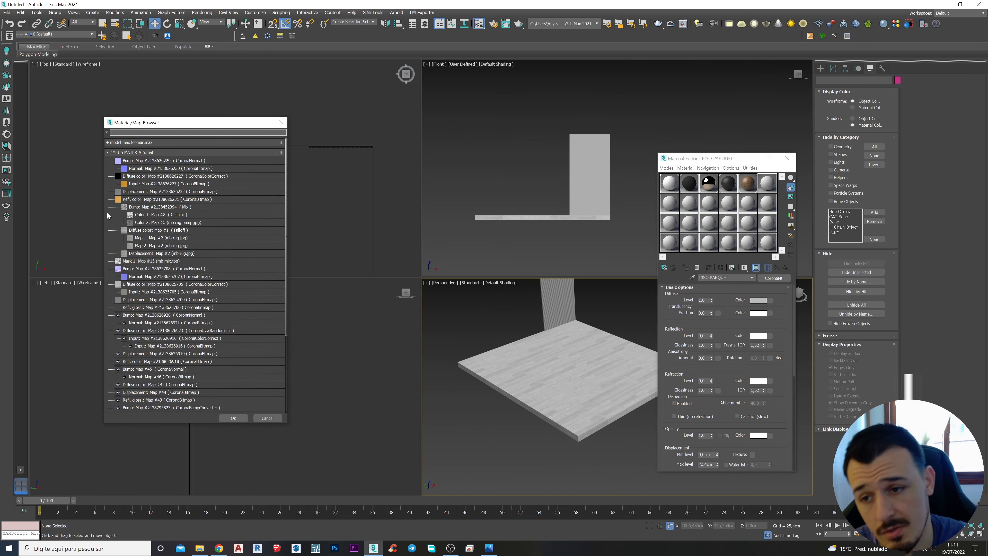
click(108, 152)
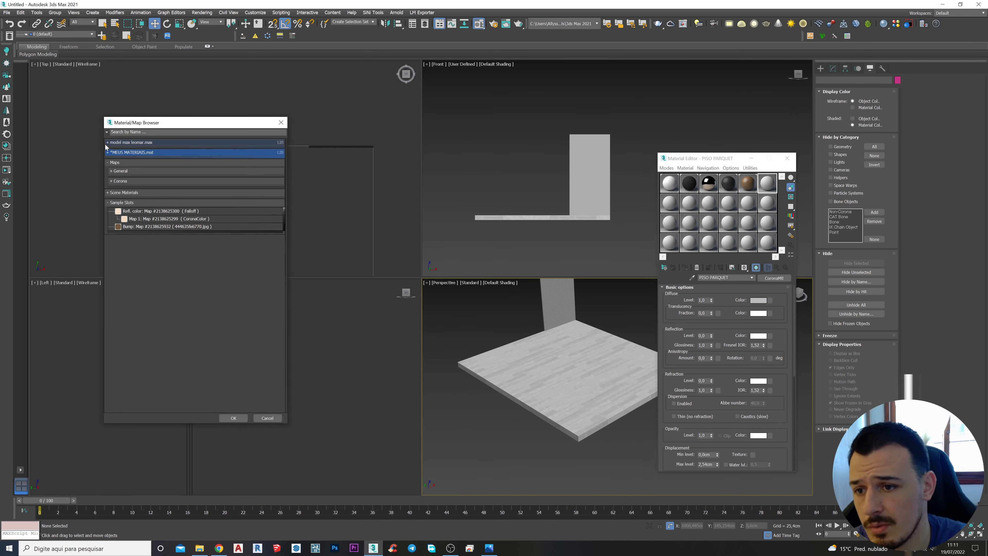
click(112, 181)
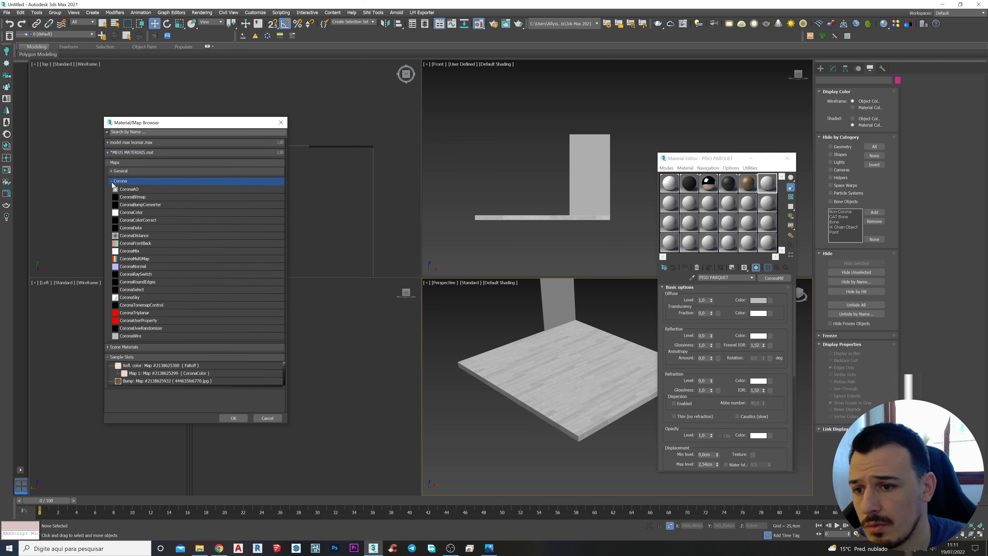
double_click(135, 197)
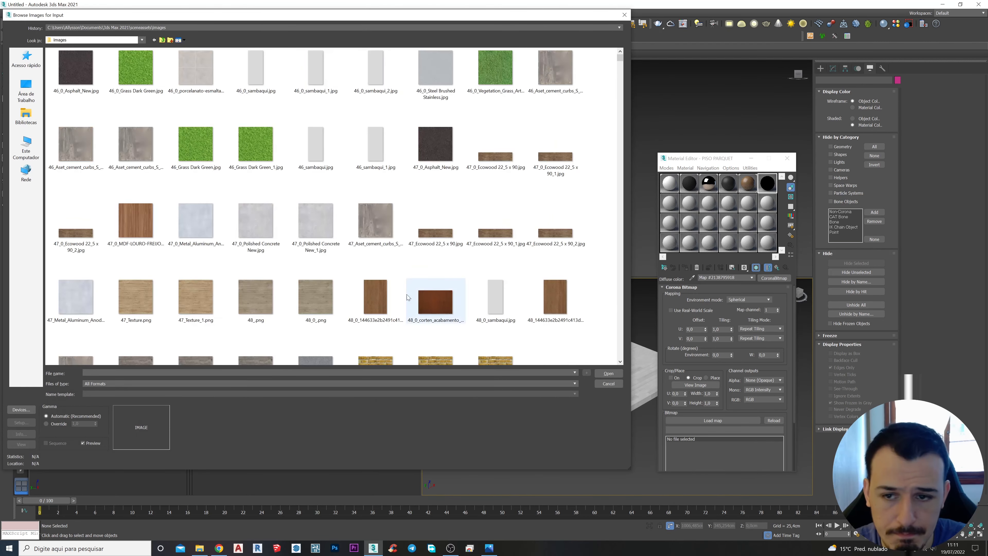
Step: Load herringbone_wood_parquet_20_21_diffuse.jpg from the herringbone folder inside the desktop's blocos folder as the diffuse bitmap
click(26, 90)
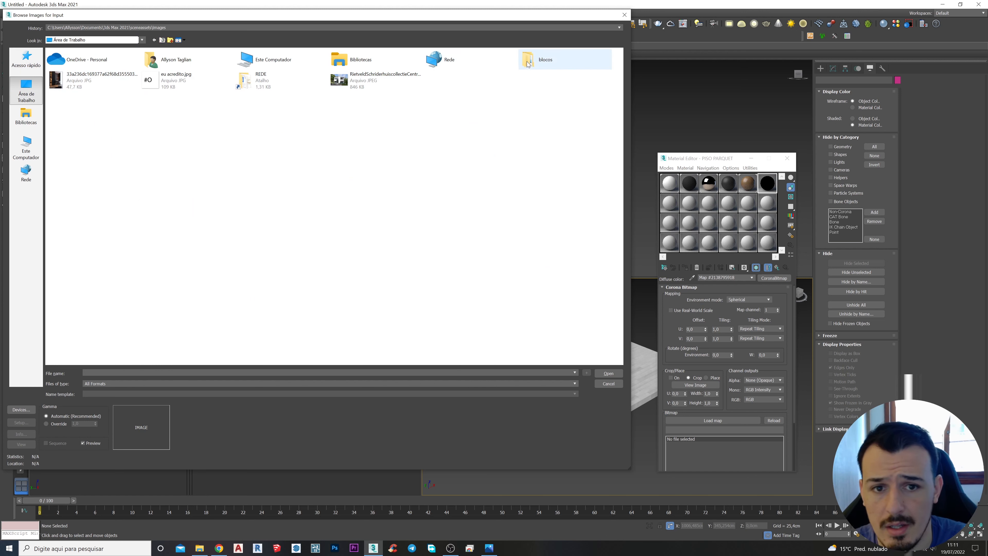
double_click(538, 59)
right_click(120, 228)
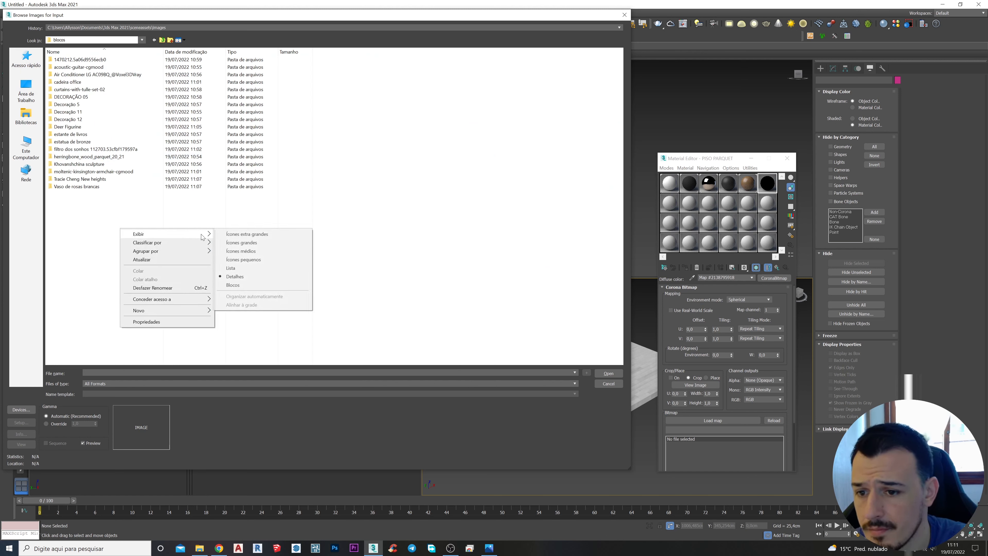
click(225, 235)
double_click(393, 311)
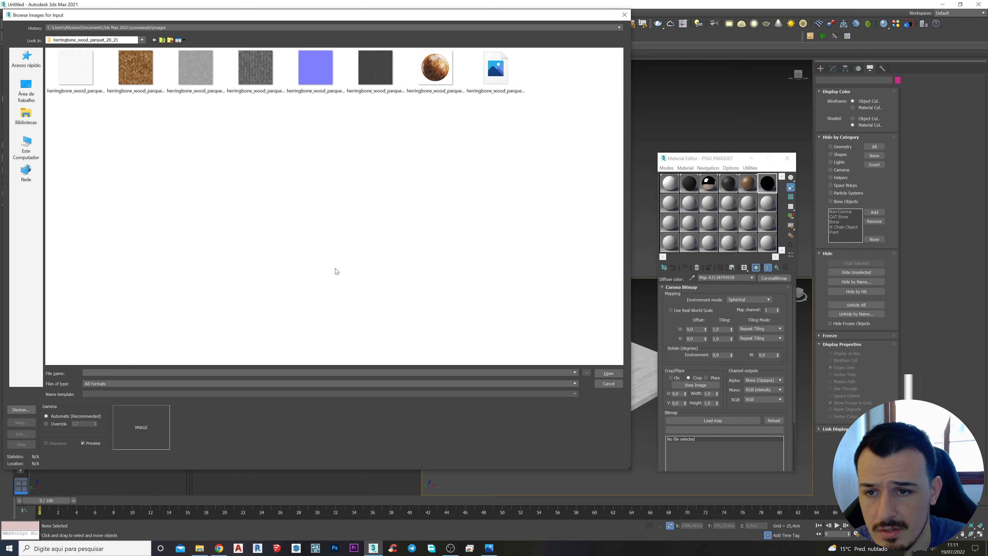
click(114, 86)
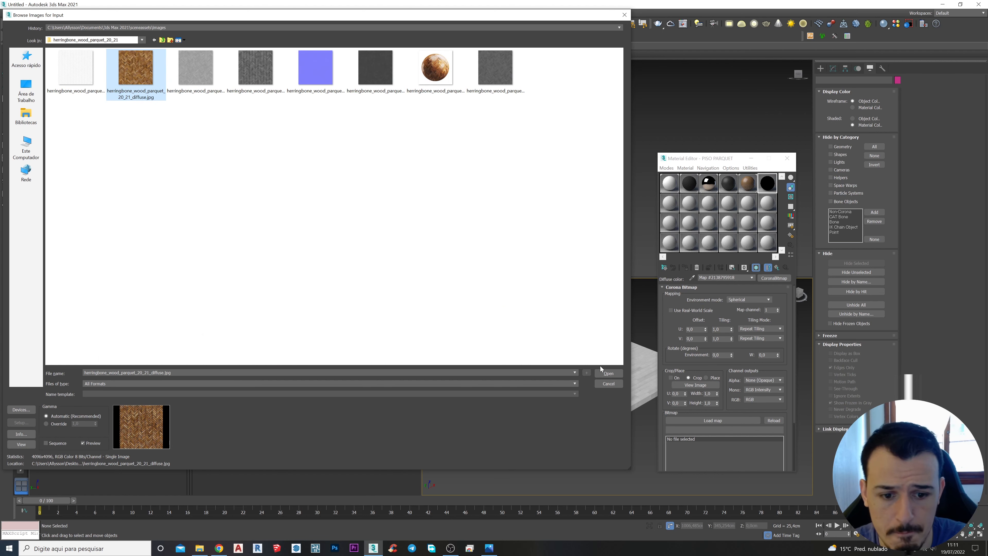
click(601, 373)
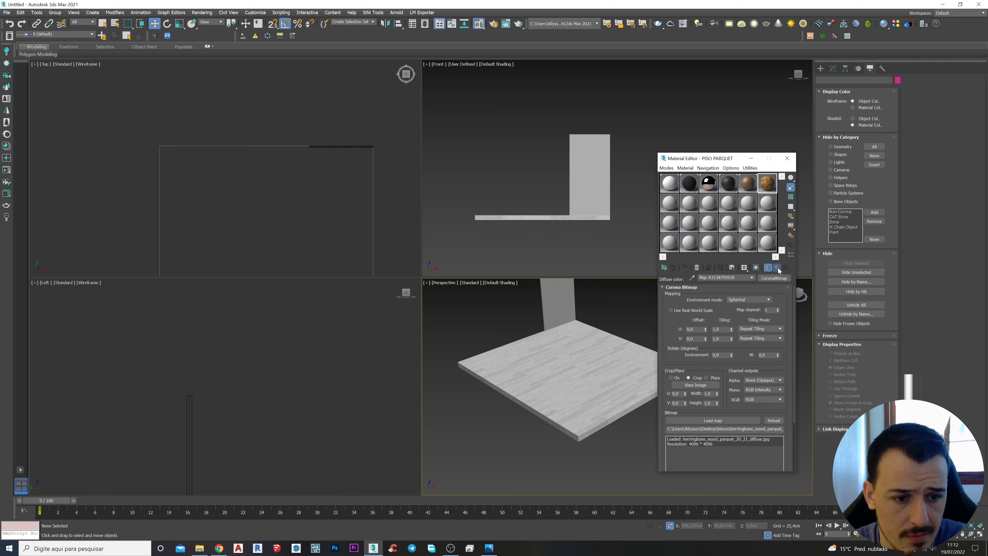
Step: Assign the PISO PARQUET material to the floor slab and inspect the slab in the perspective view
click(685, 267)
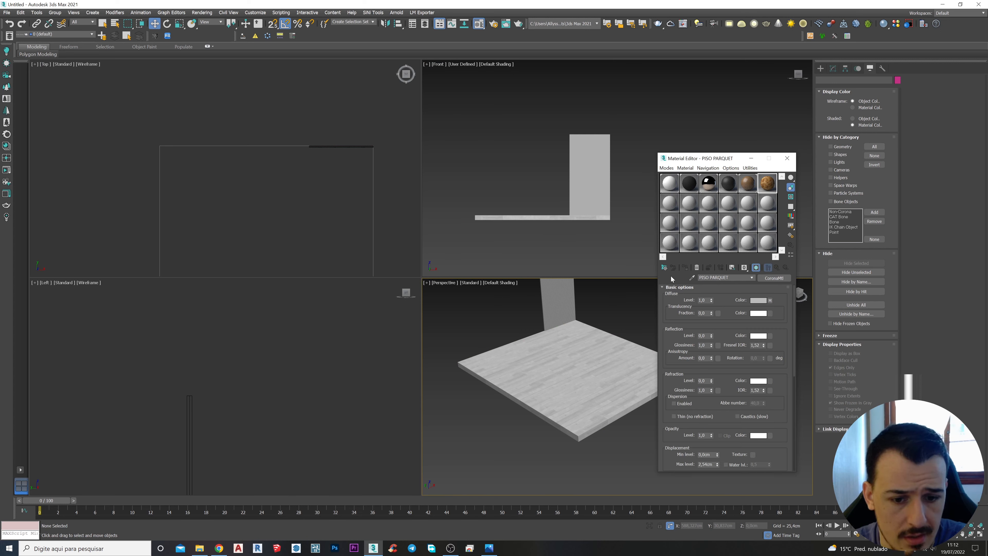
click(573, 357)
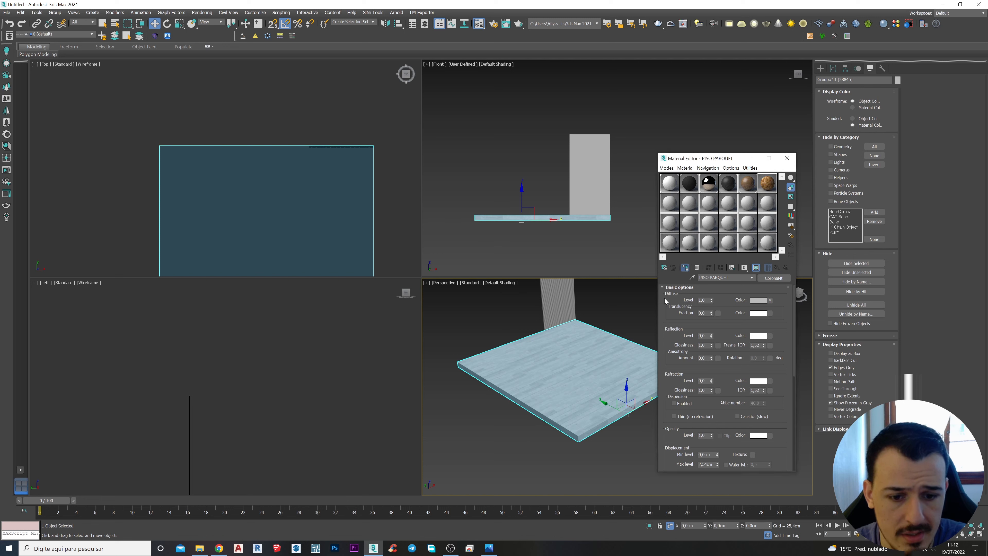
click(685, 267)
alt+middle_drag(614, 396, 561, 358)
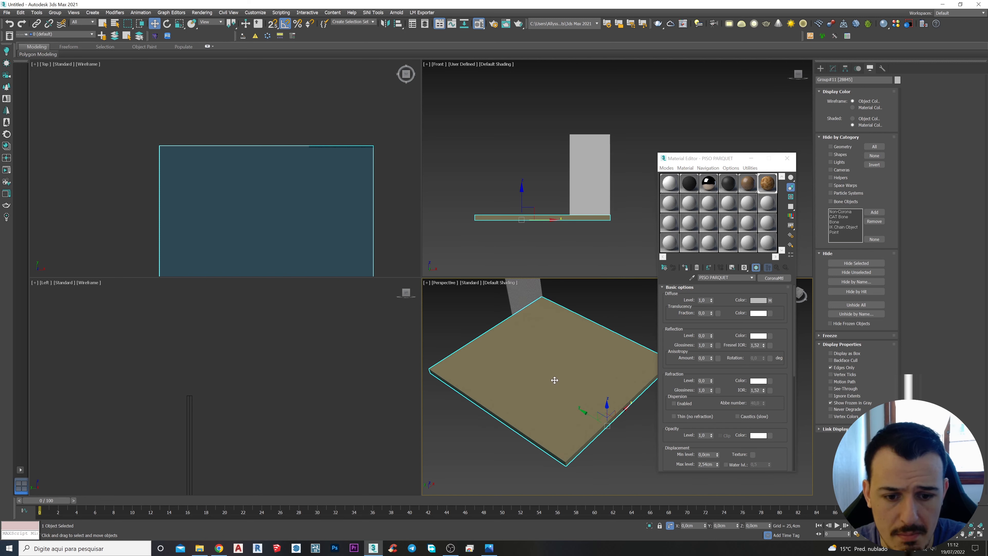
scroll(555, 381, up, 4)
scroll(550, 380, down, 1)
scroll(546, 376, down, 5)
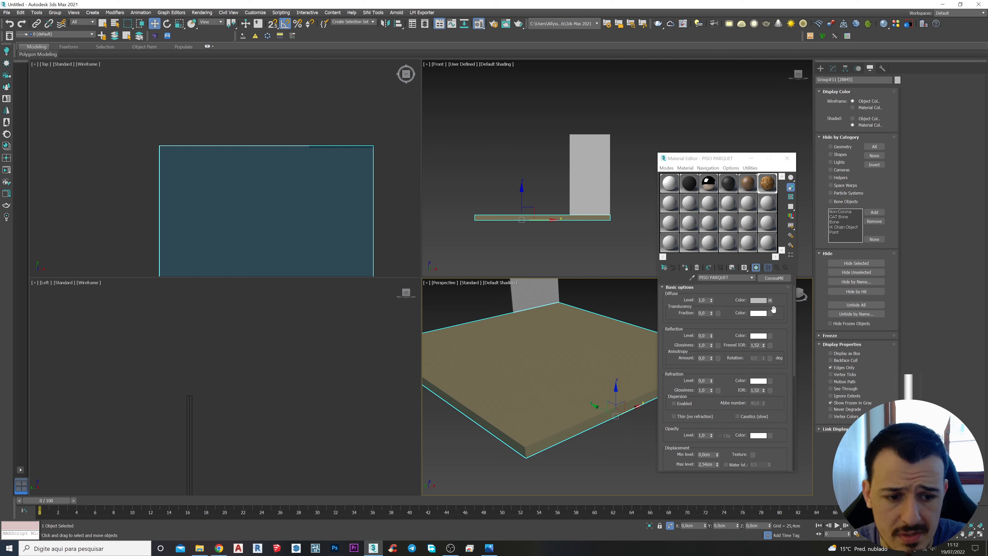
Step: Load herringbone_wood_parquet_20_21_glossiness.jpg through a CoronaBitmap as PISO PARQUET's reflection glossiness map, and set the reflection level to 1,0
click(718, 346)
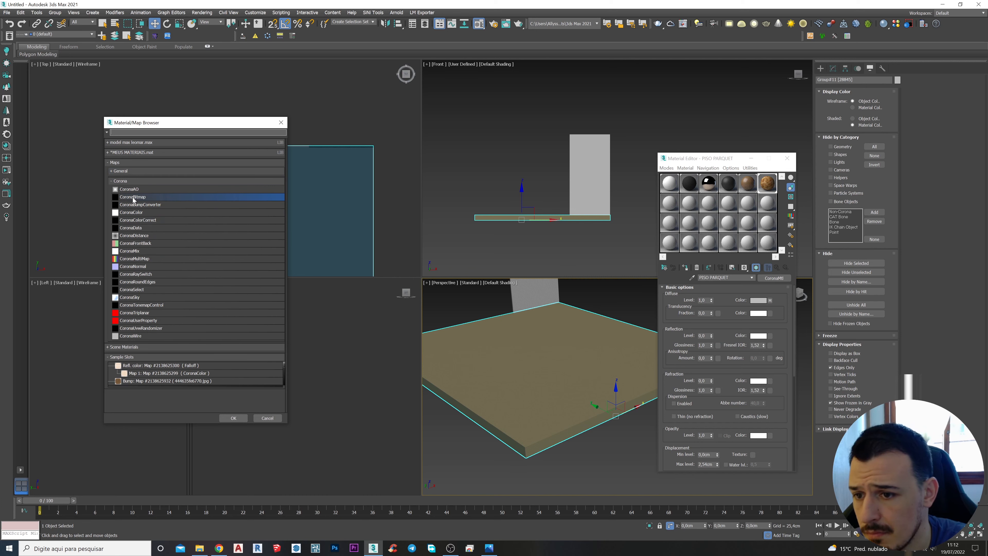
double_click(133, 197)
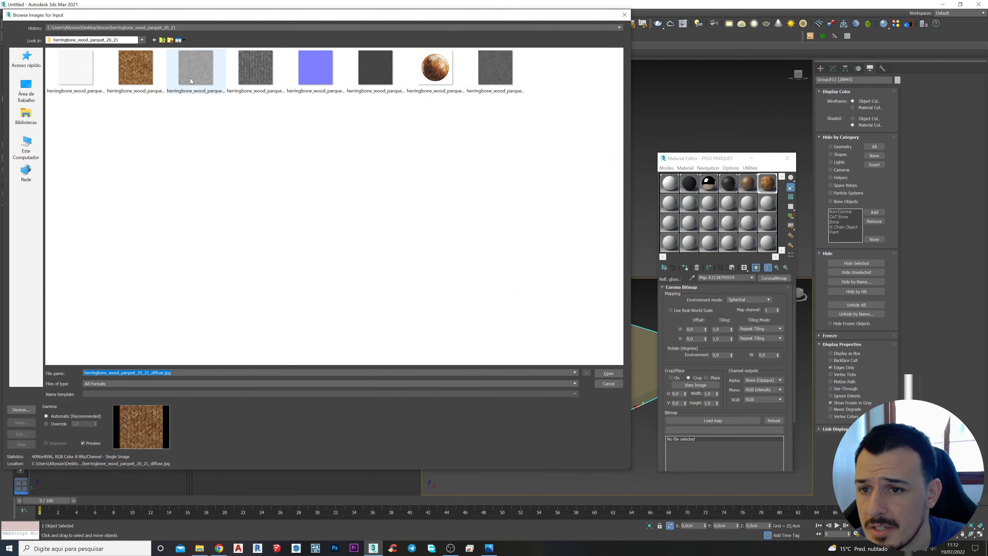
click(191, 79)
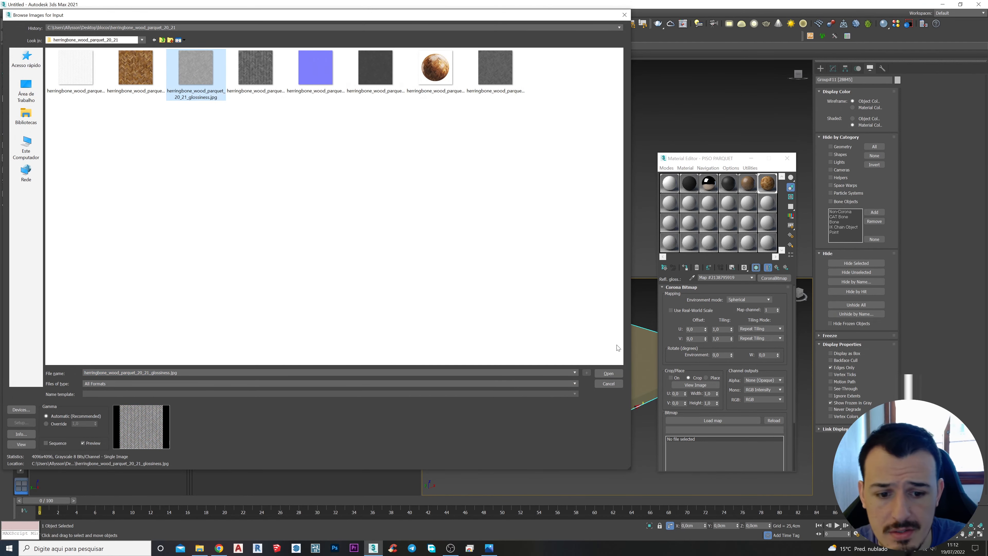
click(608, 373)
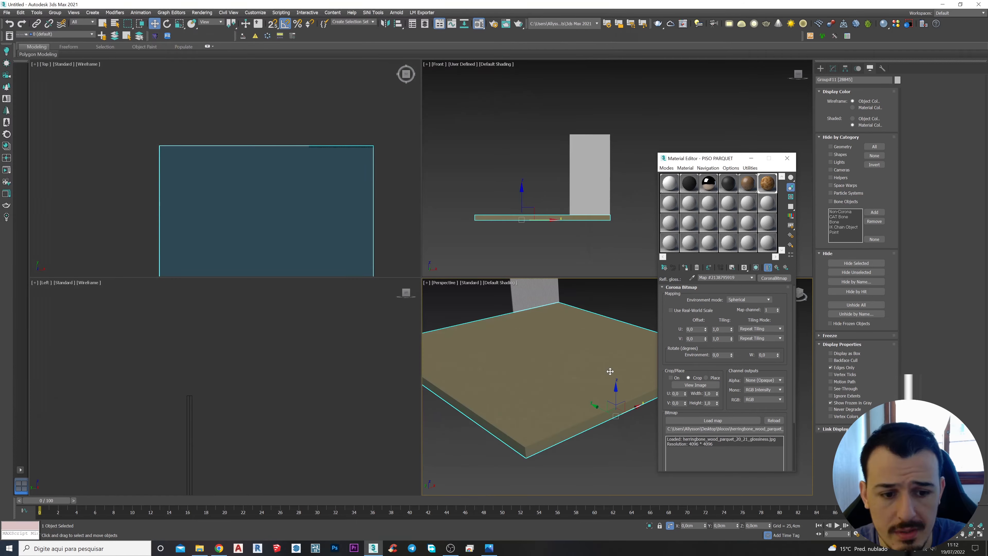
click(777, 268)
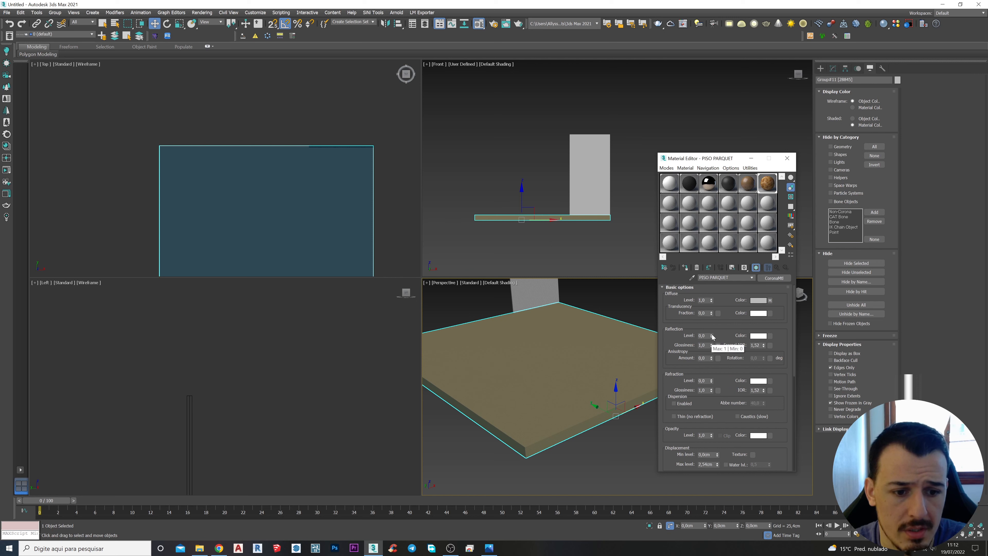
drag(711, 335, 705, 305)
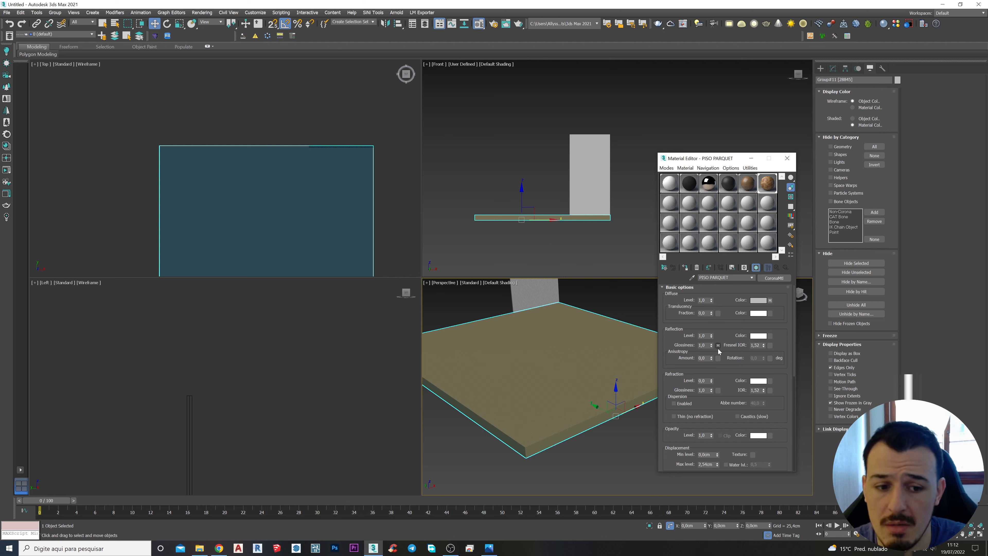
Step: Add a CoronaNormal map to the material's bump channel, with Flip green (Y) and Add gamma to input enabled
scroll(770, 338, down, 10)
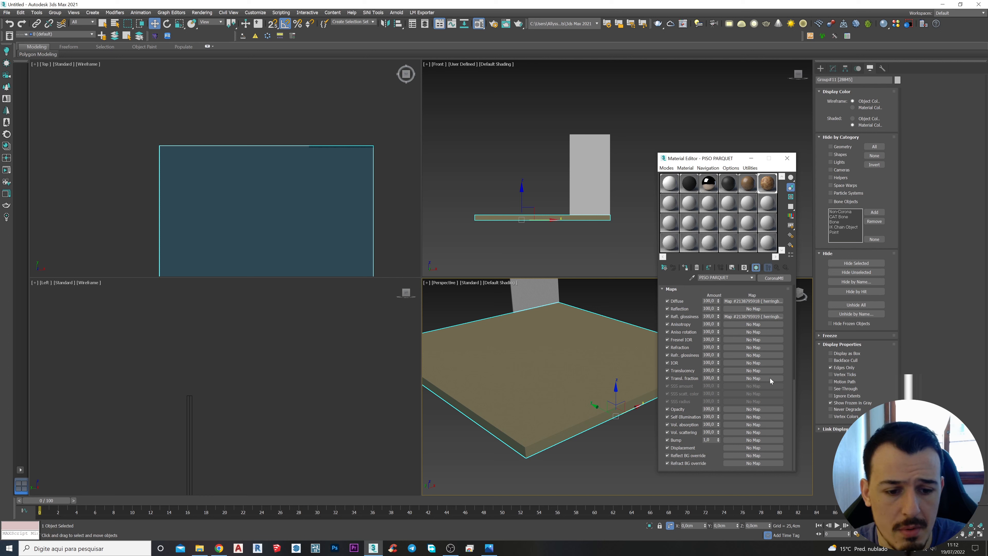
click(741, 441)
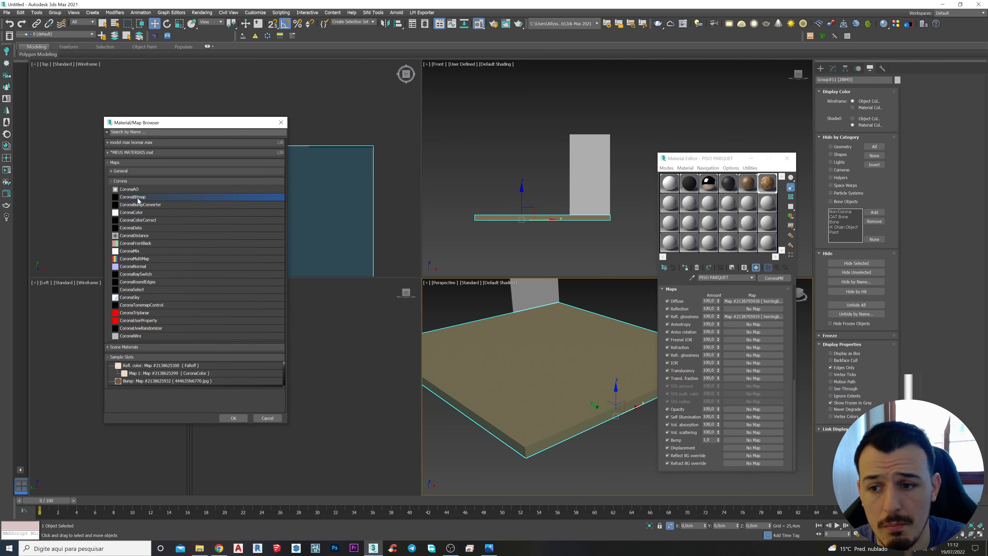
double_click(129, 267)
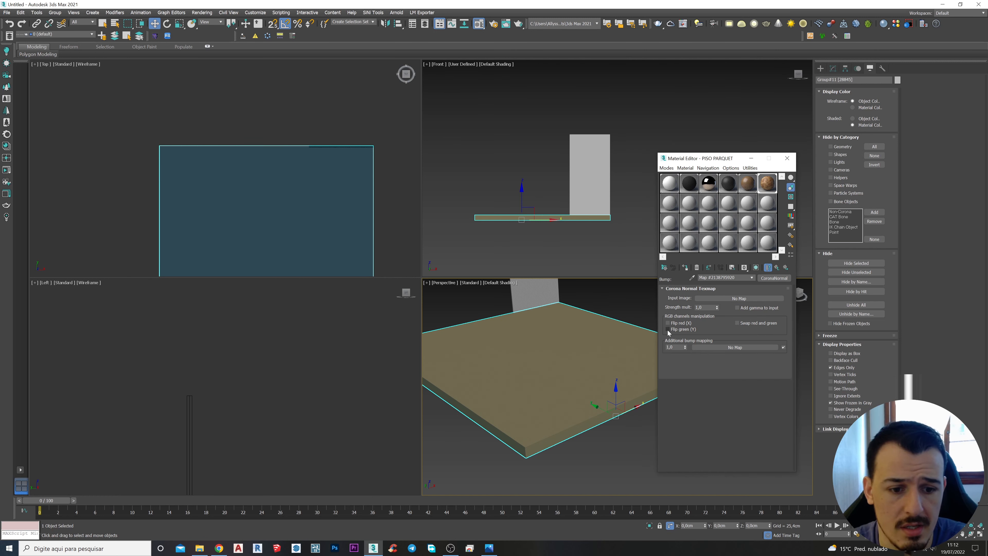
click(736, 307)
Step: Load herringbone_wood_parquet_20_21_normal.jpg through a CoronaBitmap as the CoronaNormal input image, and return to the PISO PARQUET material
click(731, 299)
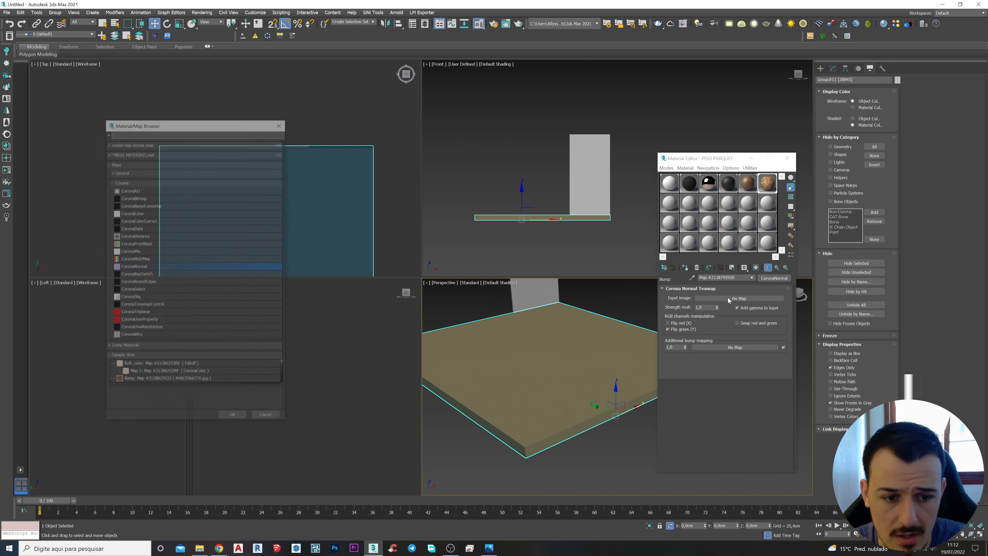
double_click(130, 198)
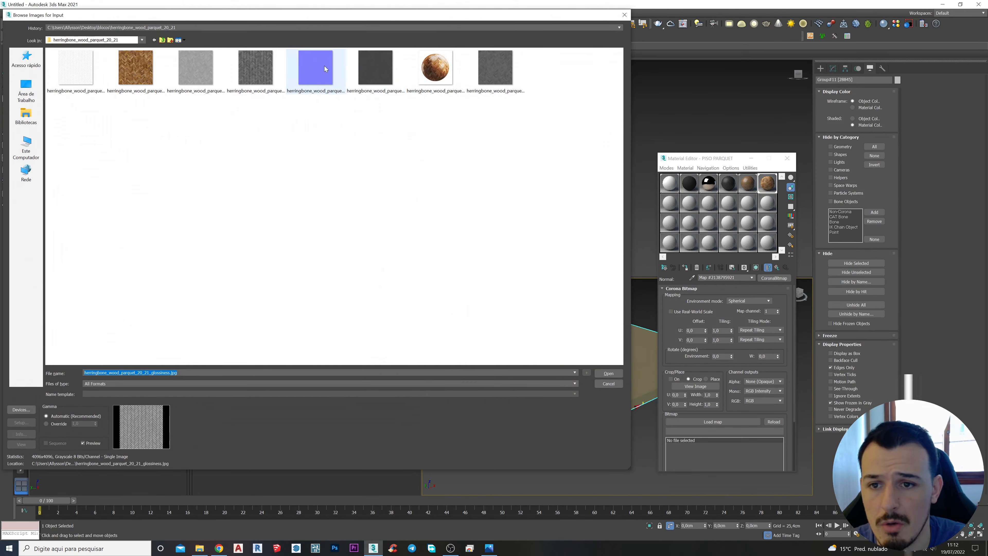
click(491, 76)
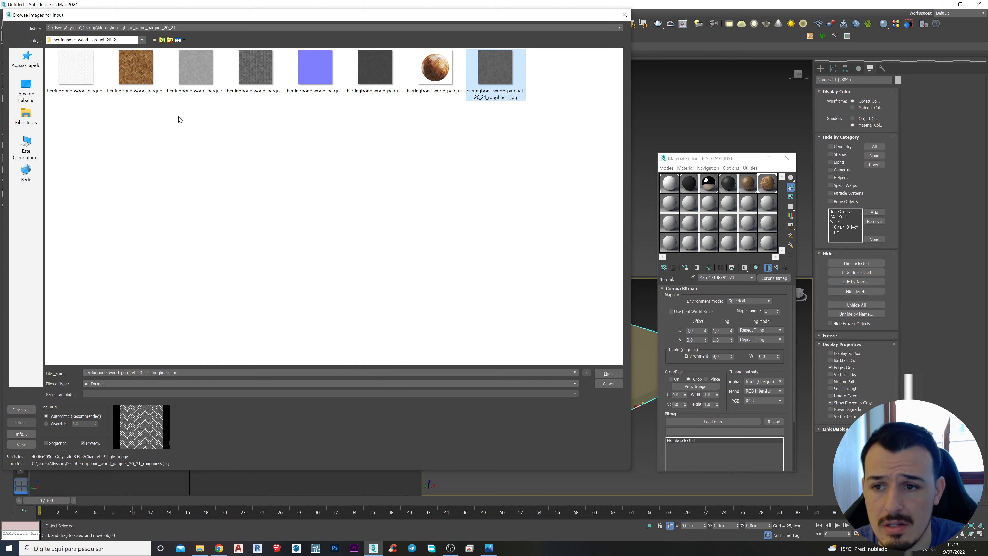
click(194, 73)
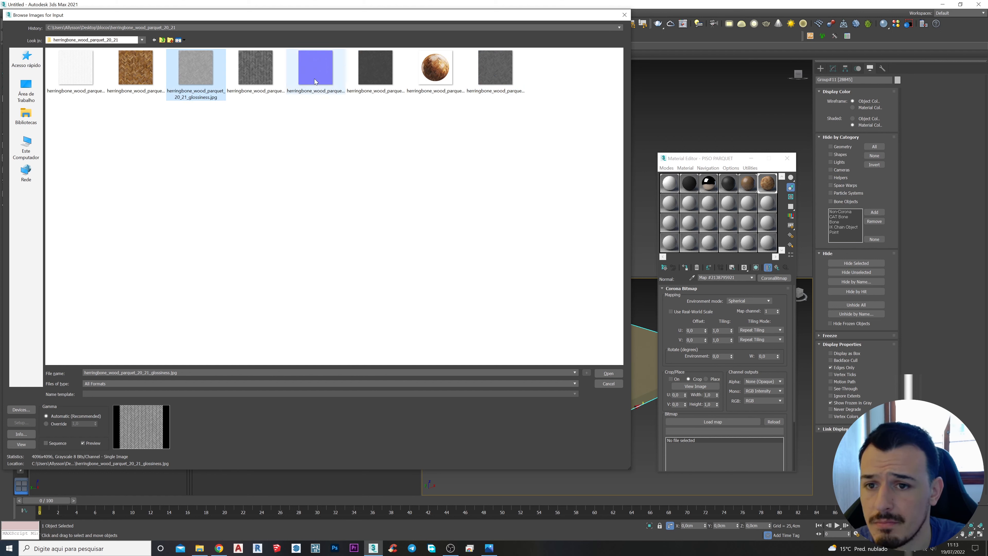
click(311, 71)
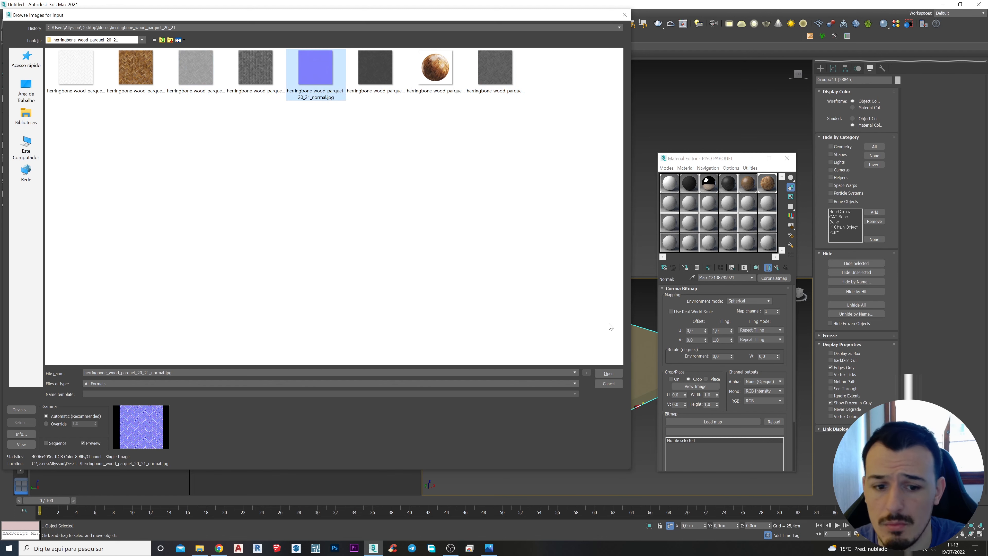
click(609, 373)
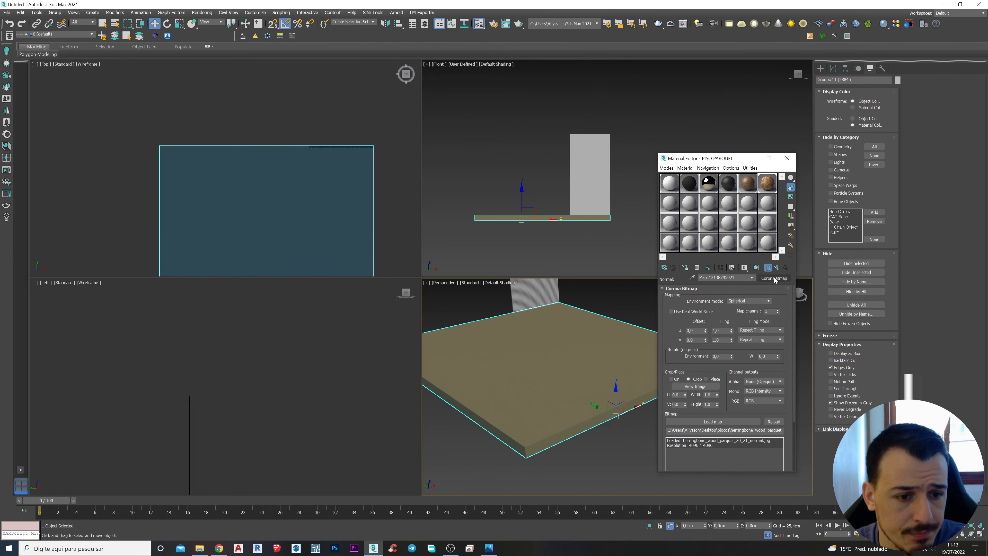
click(777, 267)
click(776, 267)
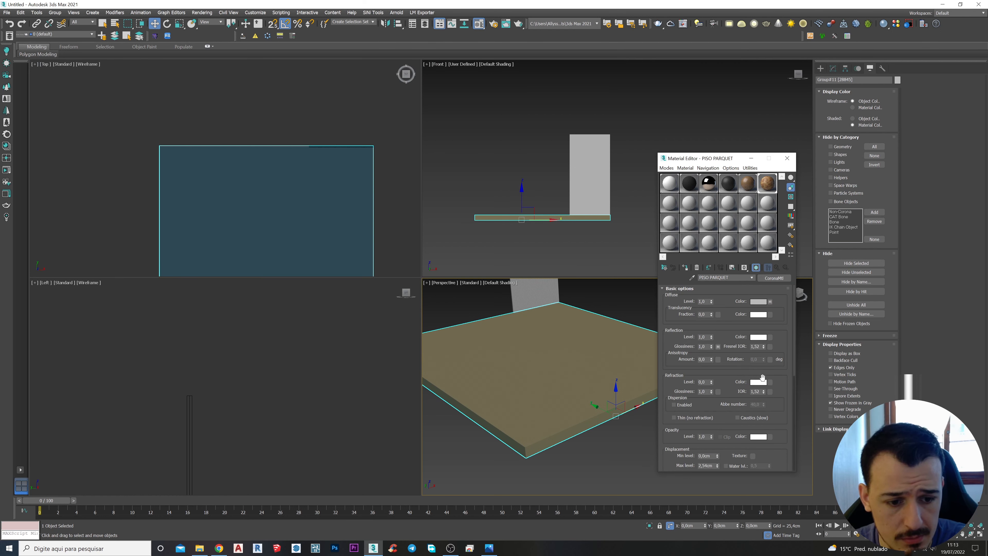
Step: Load herringbone_wood_parquet_20_21_height.jpg through a CoronaBitmap as the PISO PARQUET displacement map
scroll(783, 409, down, 5)
scroll(782, 408, down, 4)
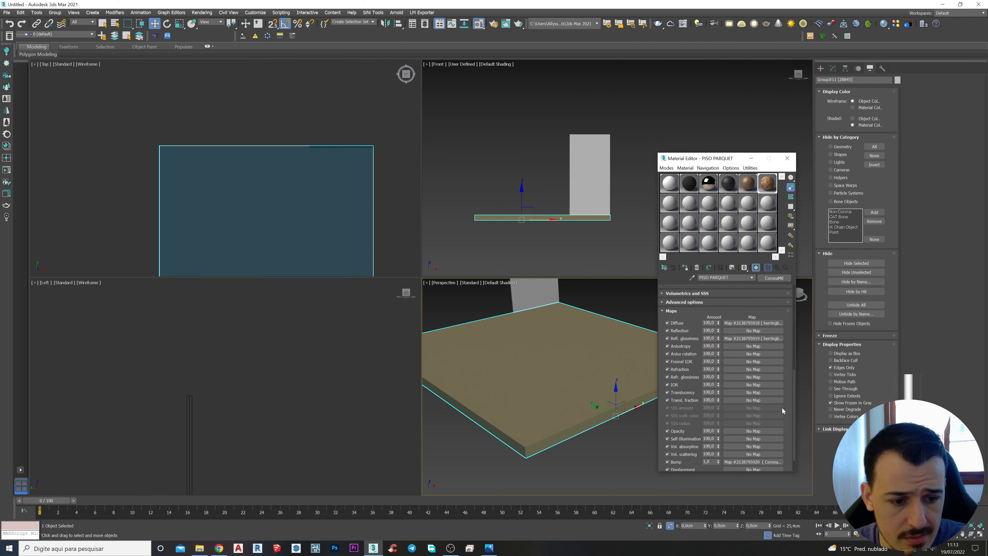
click(748, 448)
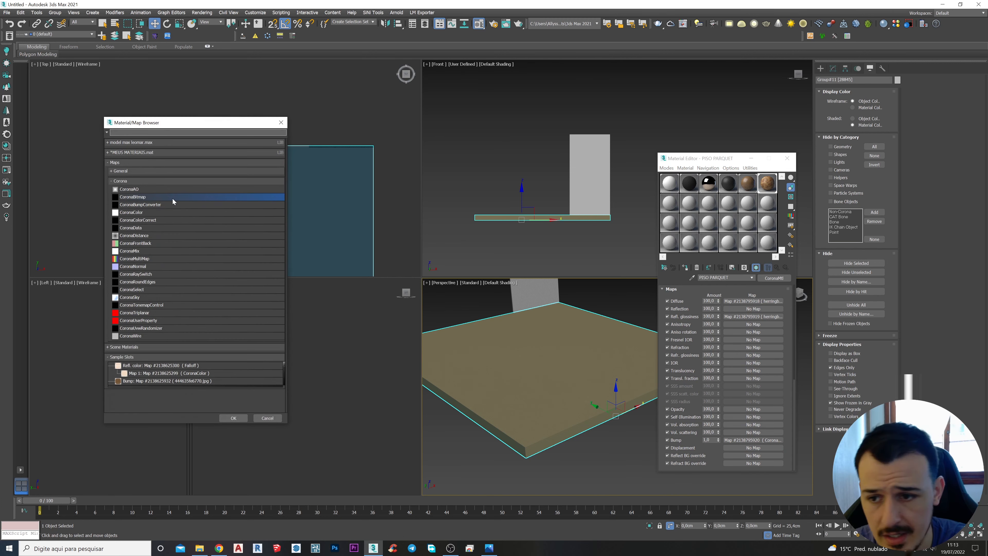
double_click(150, 198)
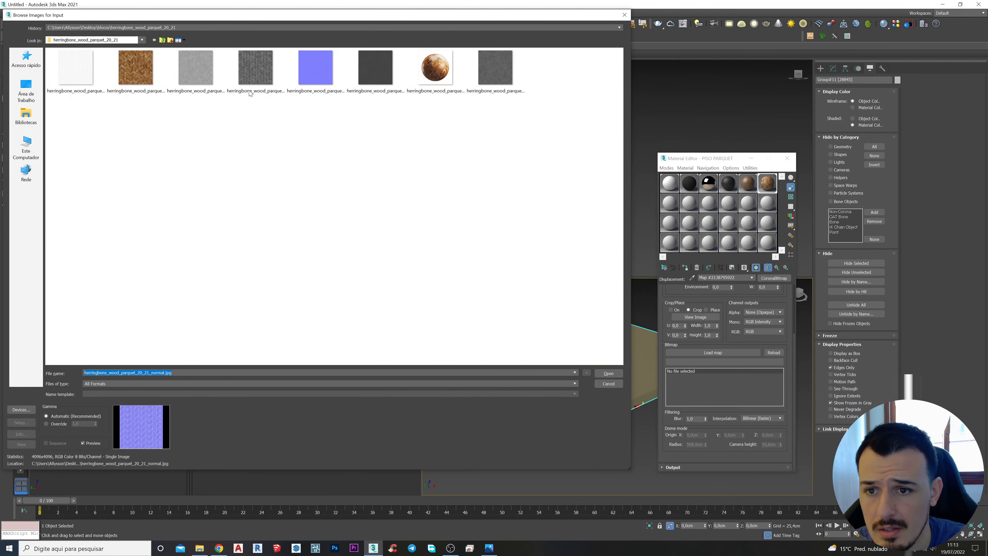
click(249, 72)
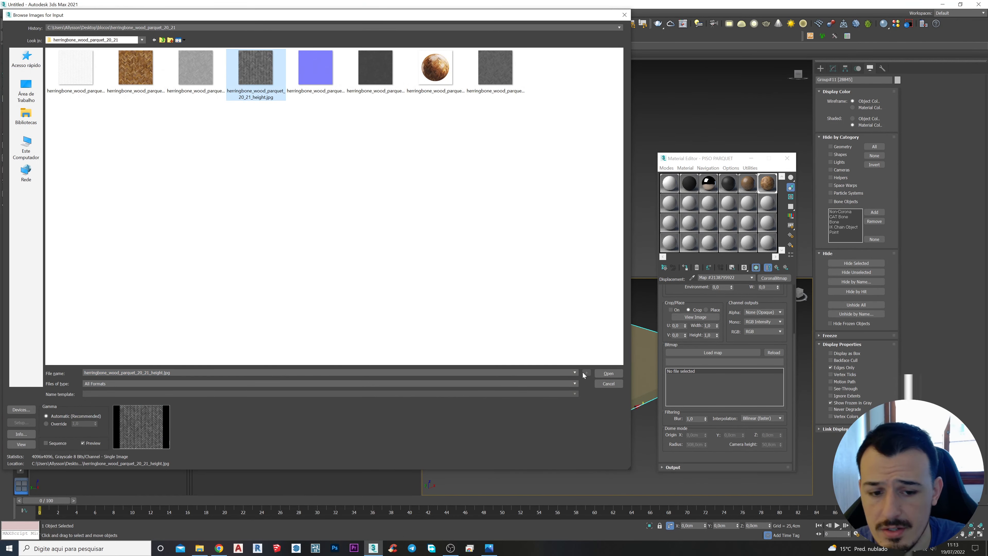
click(607, 374)
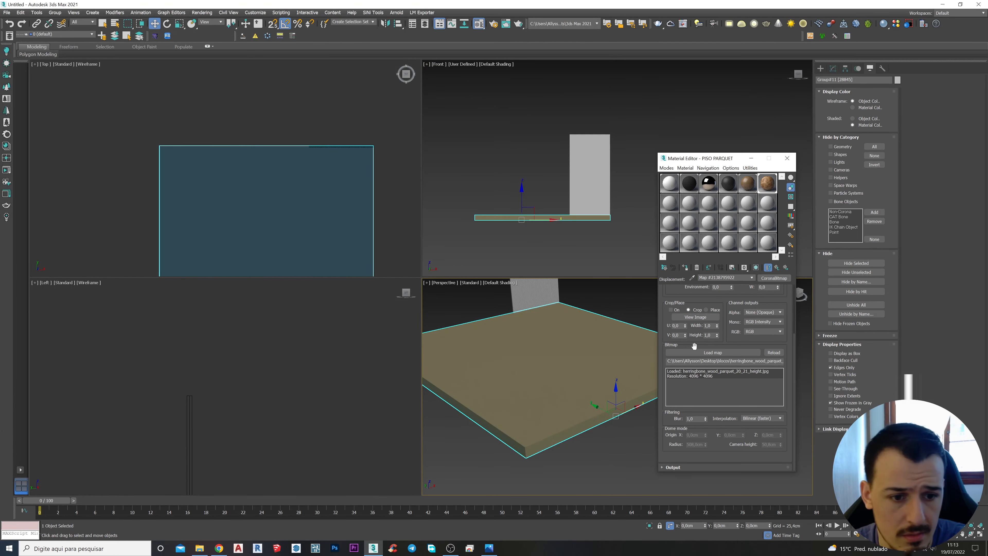
scroll(789, 320, up, 3)
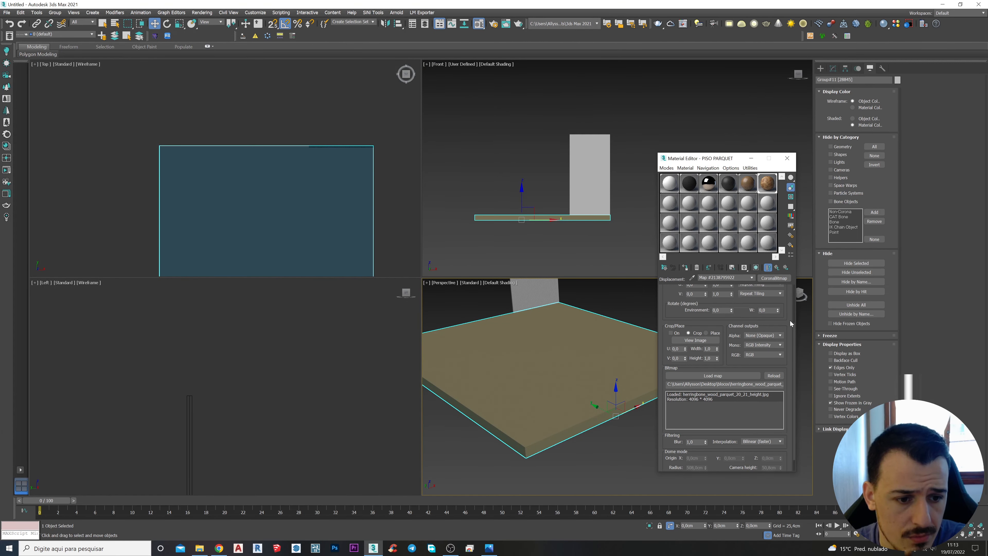
click(777, 268)
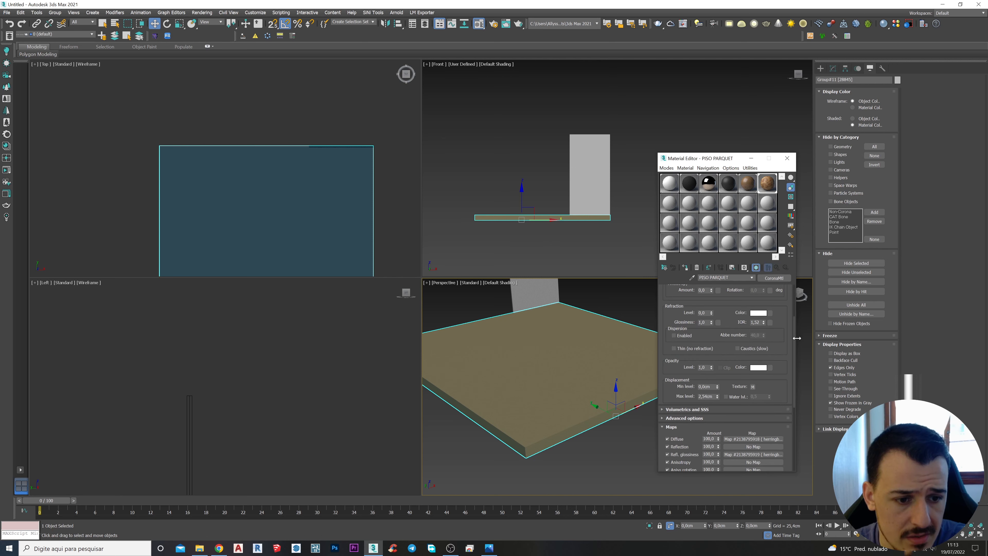
Step: Load herringbone_wood_parquet_20_21_reflection.jpg through a CoronaBitmap as the material's reflection color map
scroll(789, 330, up, 3)
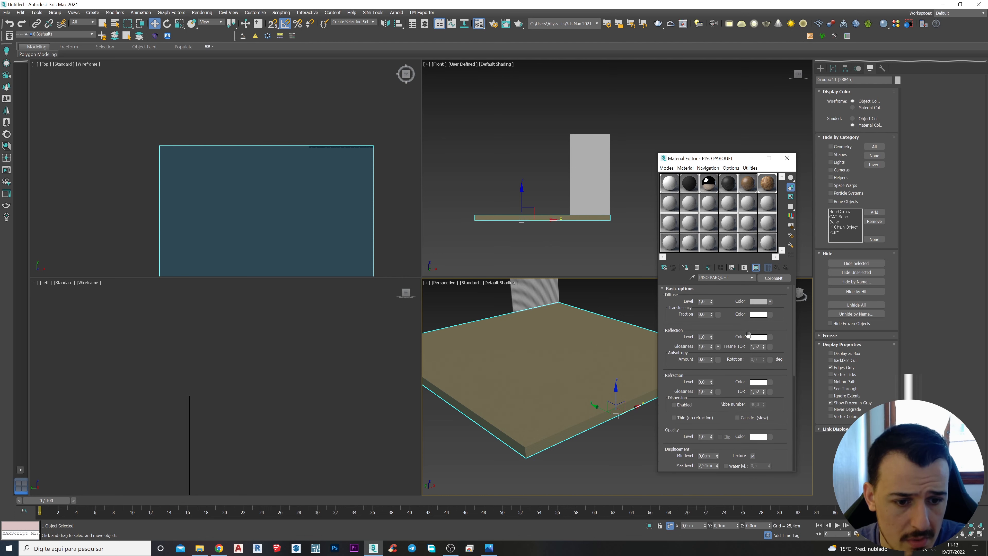
click(771, 337)
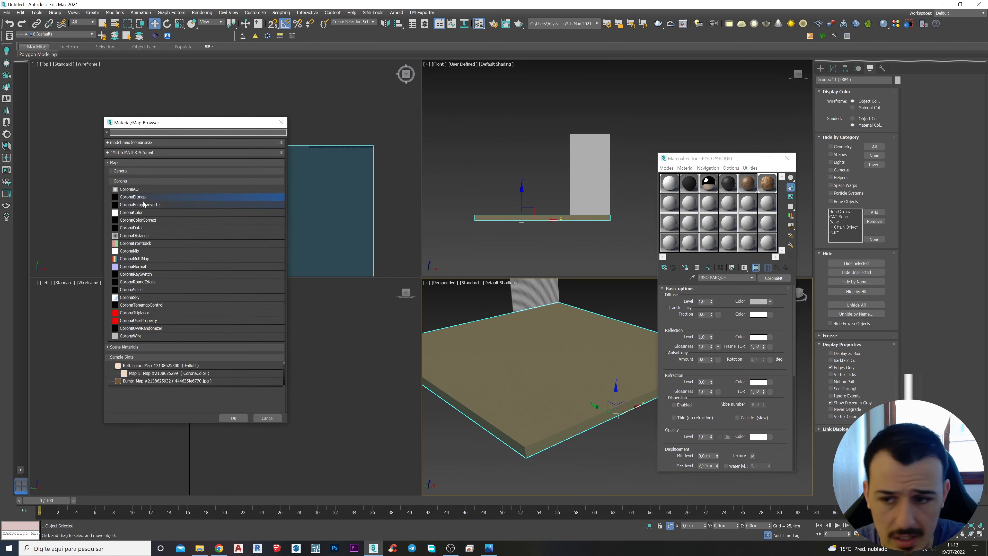
double_click(130, 197)
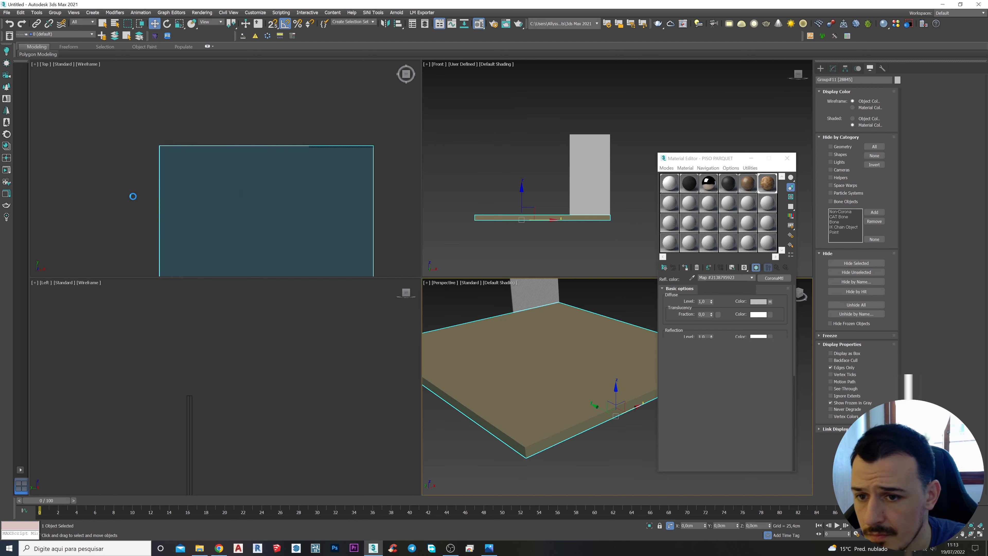
click(371, 75)
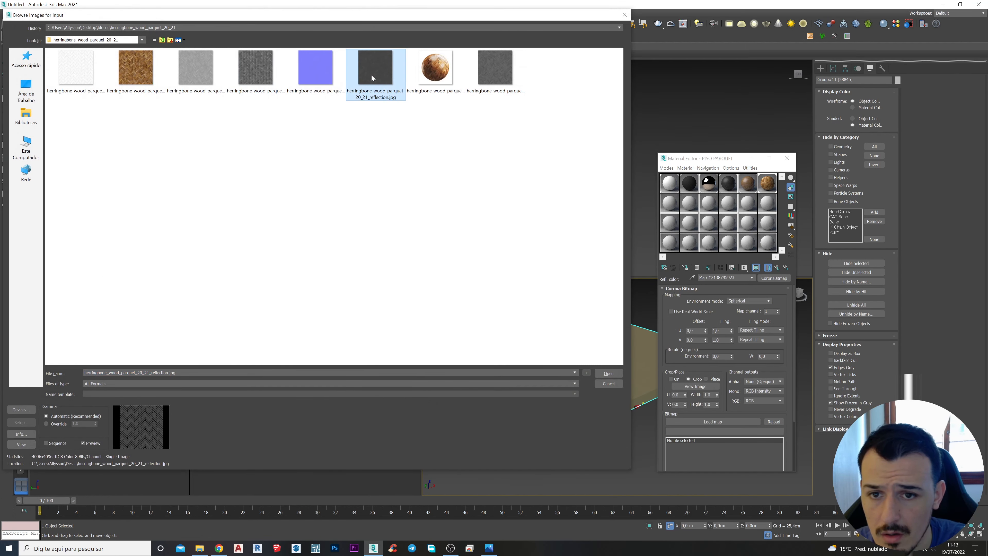
click(608, 374)
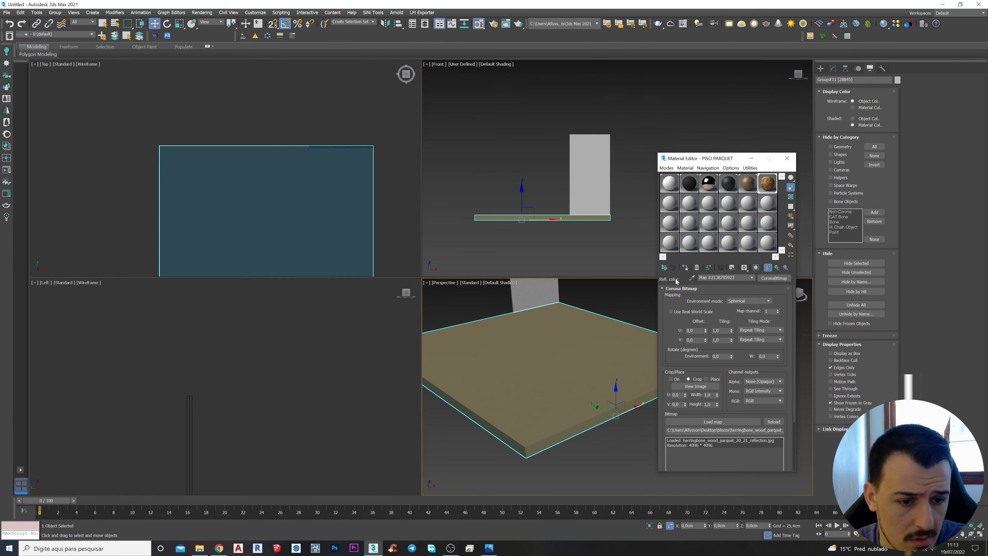
click(778, 269)
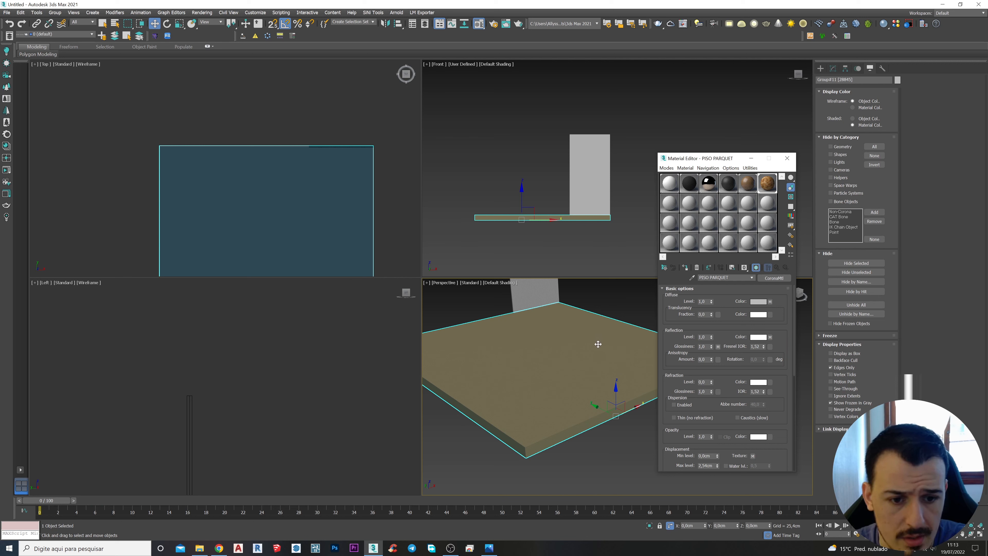
Step: Start a Corona interactive render of the perspective view and examine the parquet texture on the floor slab up close
middle_drag(598, 346, 591, 359)
scroll(591, 359, up, 2)
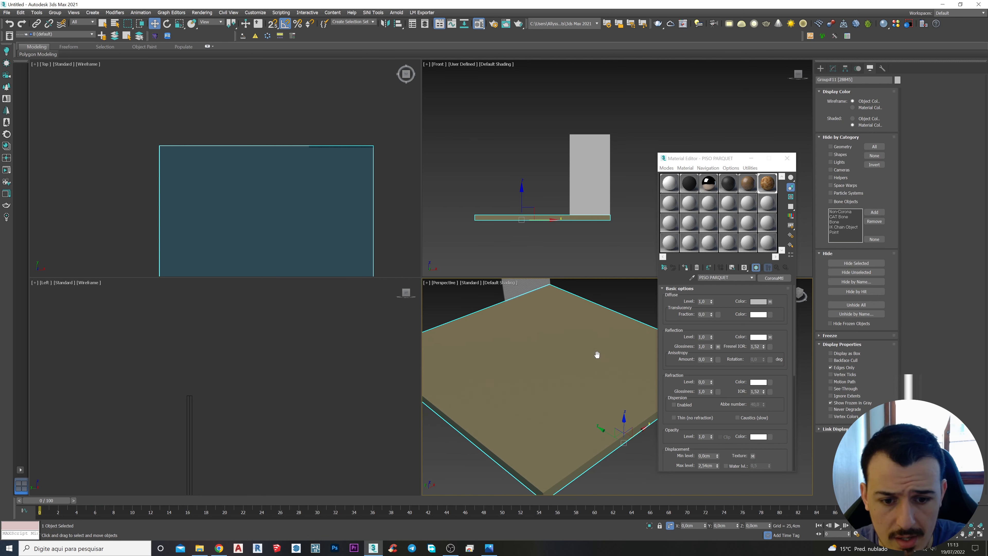
click(7, 170)
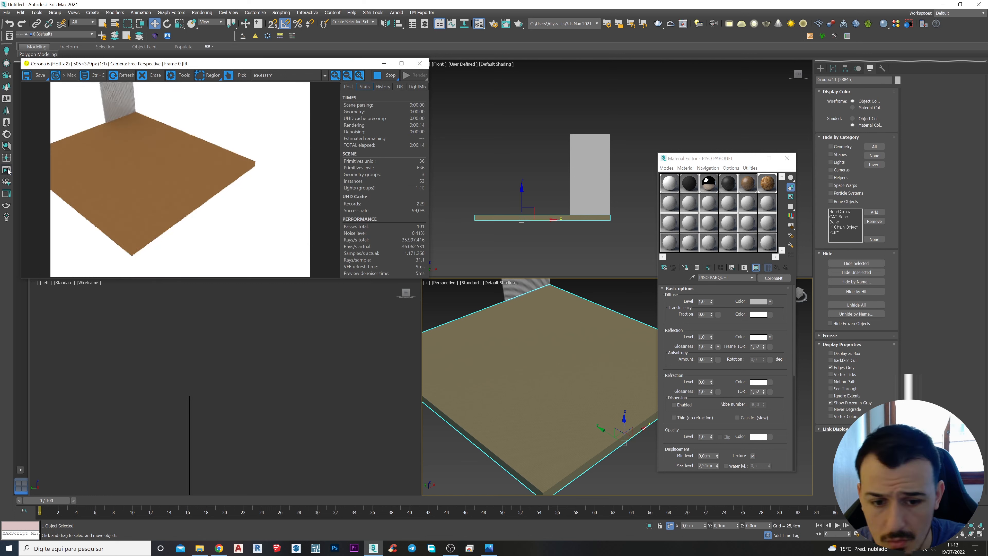
scroll(568, 388, up, 5)
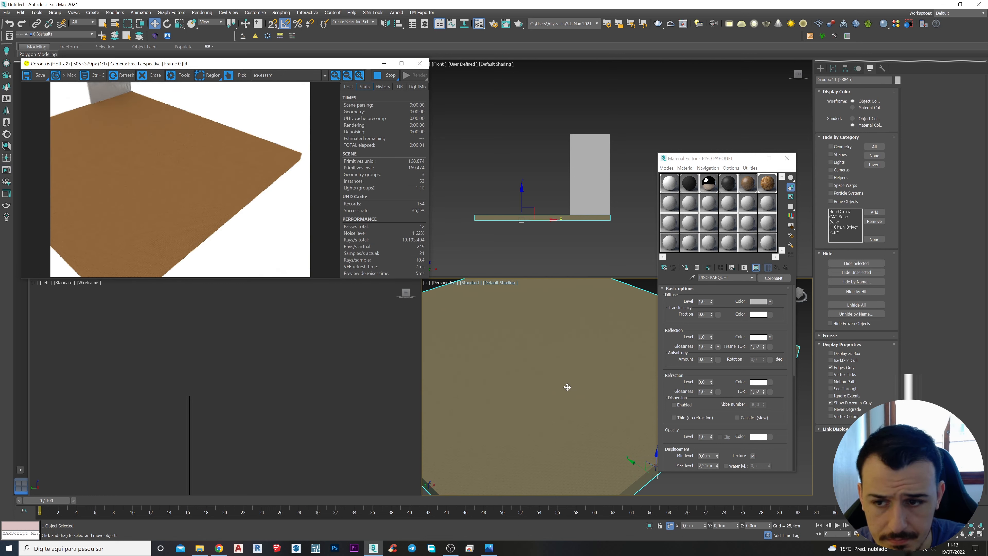
scroll(552, 329, down, 5)
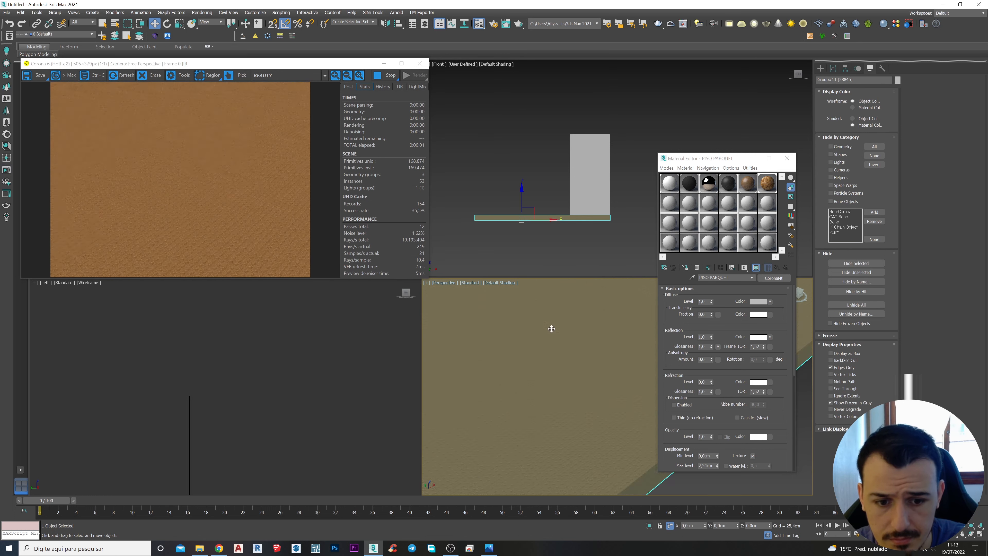
scroll(552, 335, up, 5)
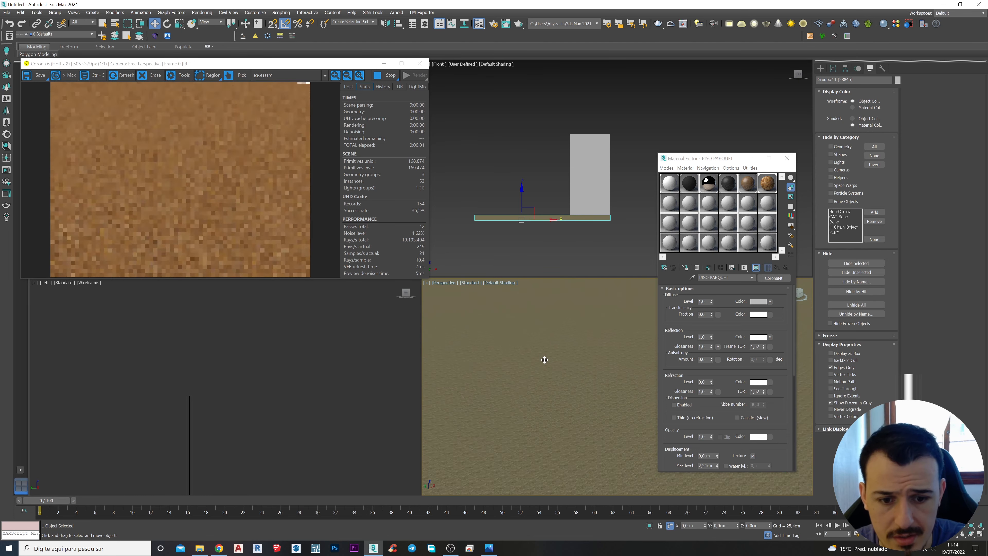
scroll(545, 350, down, 2)
alt+middle_drag(544, 350, 562, 430)
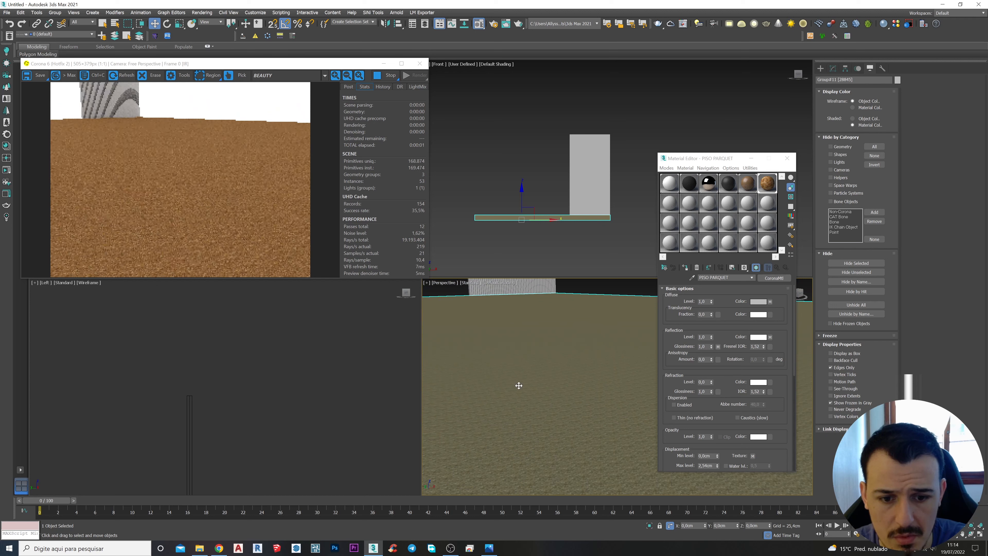
Step: Add a UVW Map modifier to the floor slab and check the parquet pattern's scale on its surface
click(833, 69)
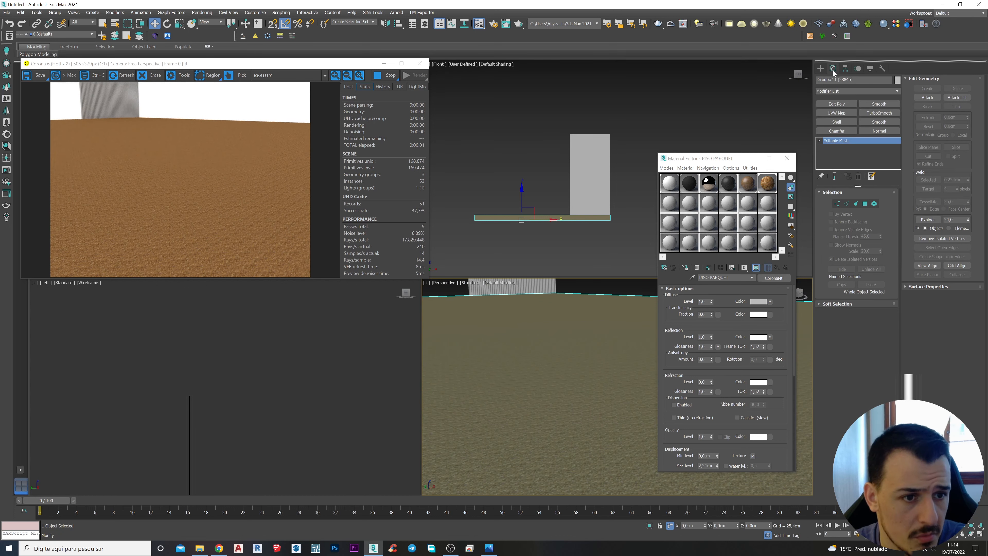
click(836, 114)
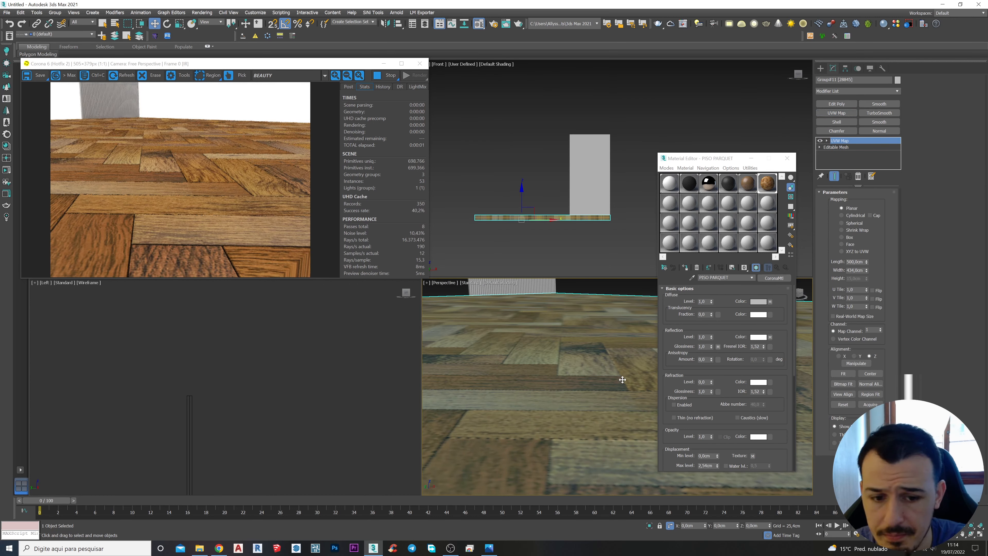
scroll(593, 387, up, 2)
scroll(593, 387, down, 2)
alt+middle_drag(594, 387, 571, 403)
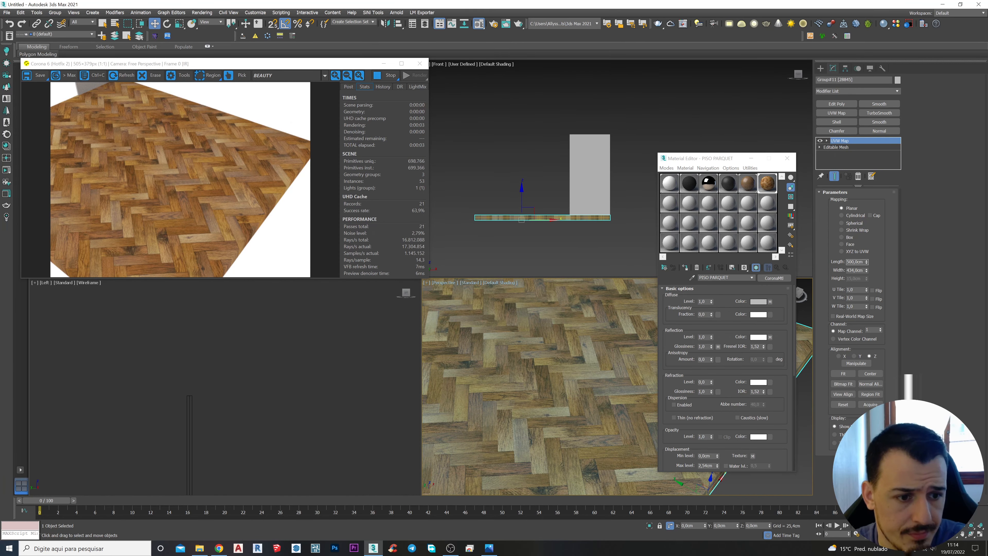
Step: Set the floor slab's UVW Map length and width to 200 cm and check the herringbone scale in the interactive render
text(200)
key(Return)
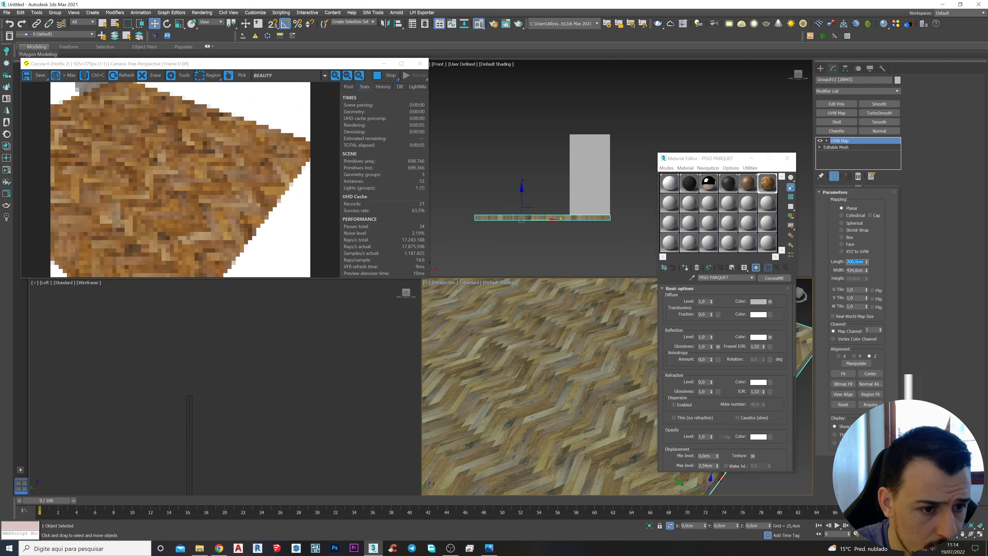
key(Tab)
text(200)
key(Return)
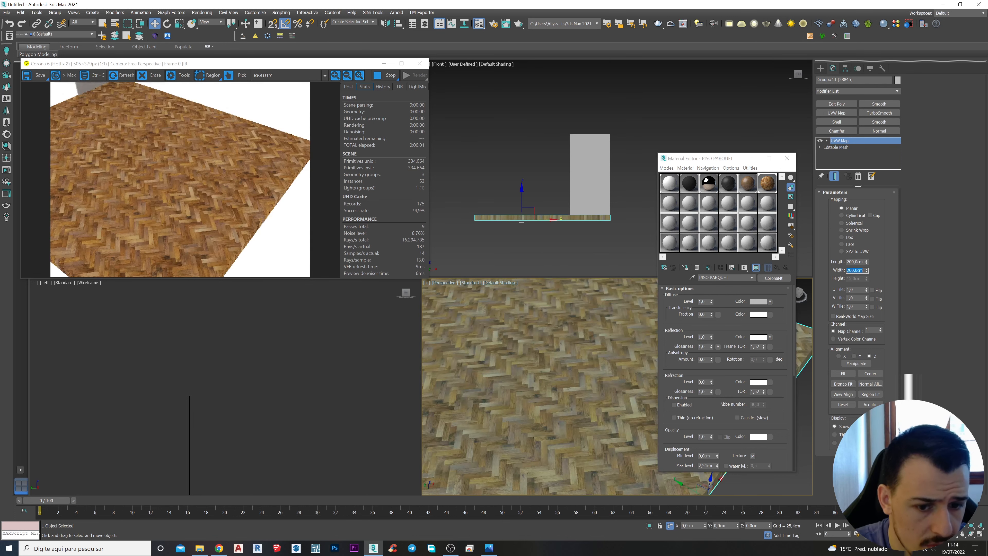
scroll(568, 353, up, 5)
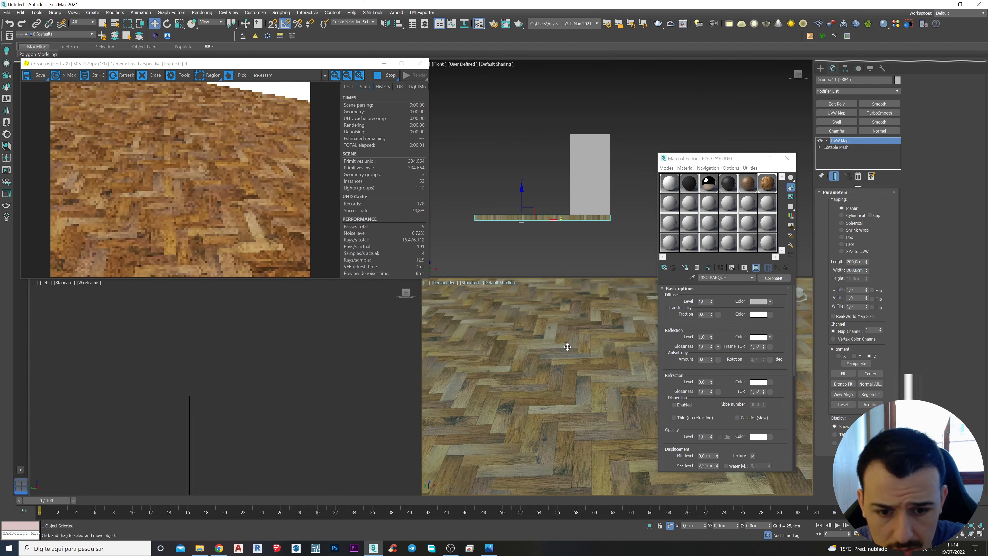
middle_drag(563, 346, 593, 357)
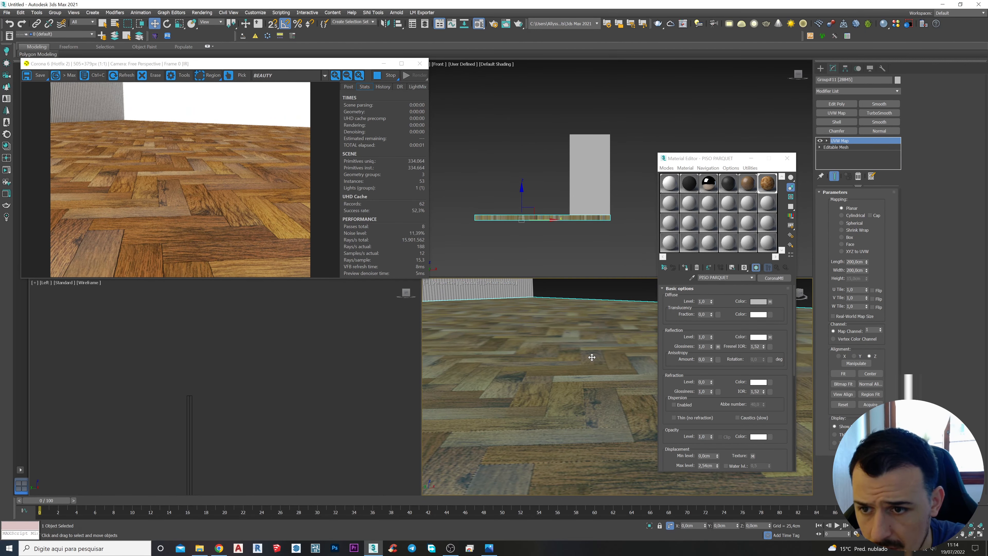
scroll(591, 355, down, 4)
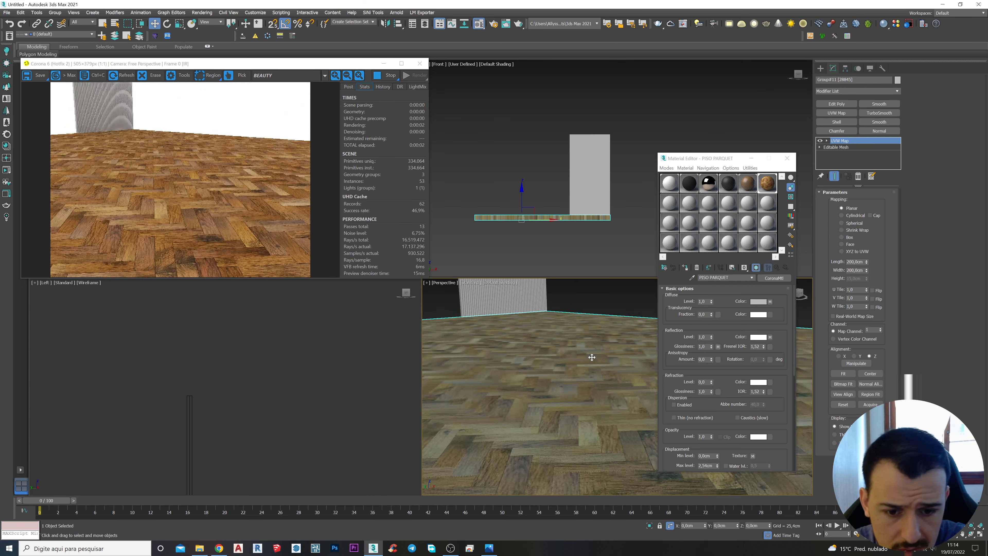
mouse_move(582, 363)
alt+middle_down()
mouse_move(583, 376)
mouse_move(567, 370)
mouse_move(578, 371)
mouse_move(580, 351)
alt+middle_up()
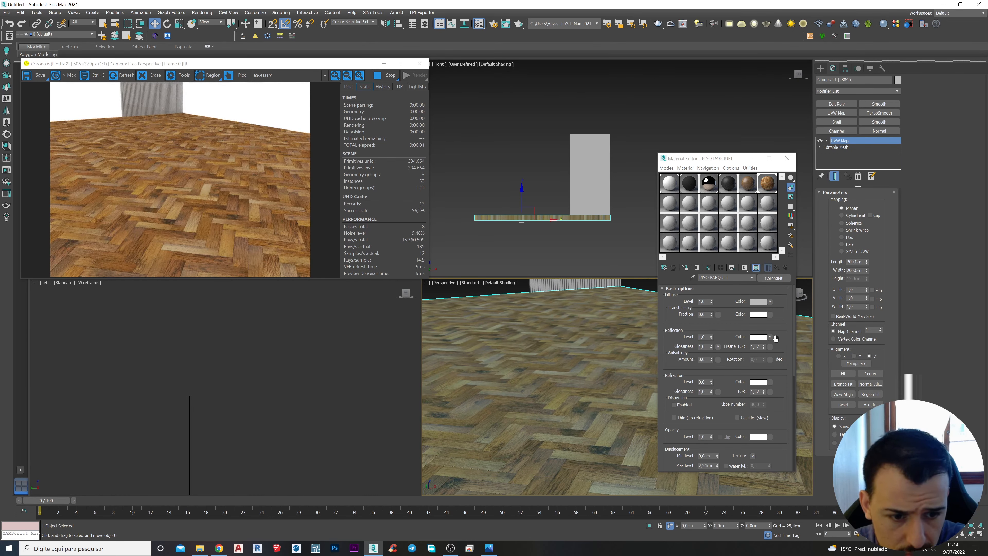
Step: Clear the reflection colour map of the PISO PARQUET material and close the interactive render window
right_click(771, 338)
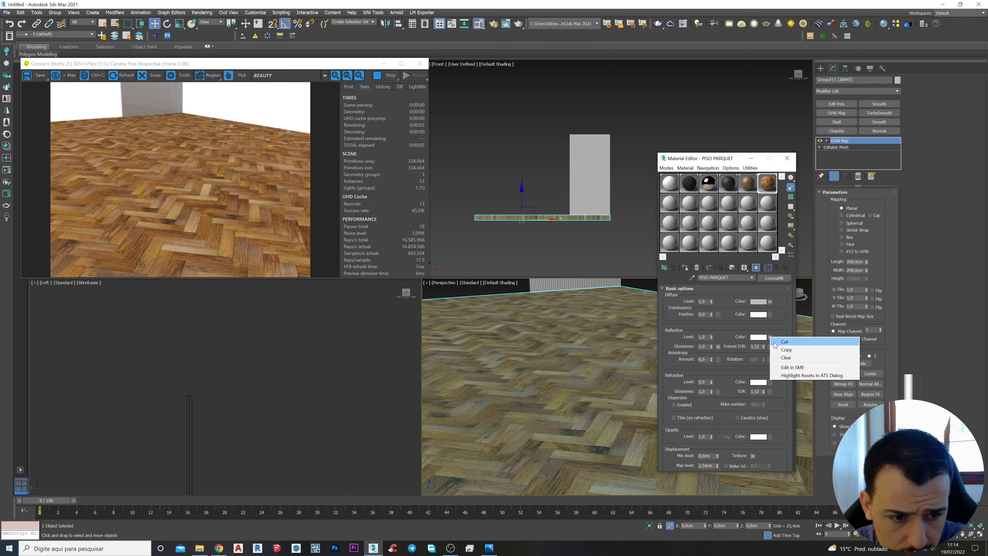
click(789, 354)
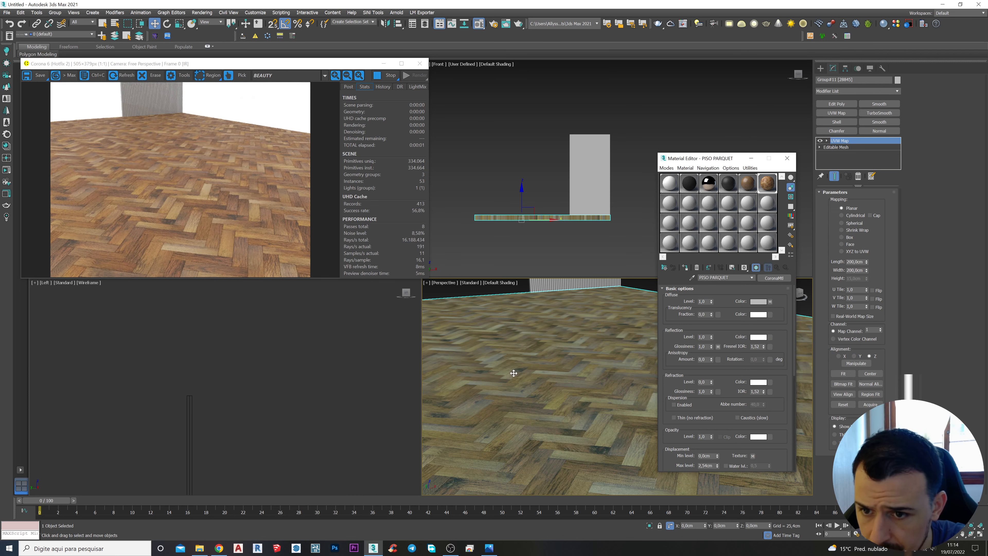
middle_drag(515, 353, 575, 357)
click(419, 63)
Step: Hide the parquet floor object to leave only the slatted wall panel in view
scroll(576, 370, down, 10)
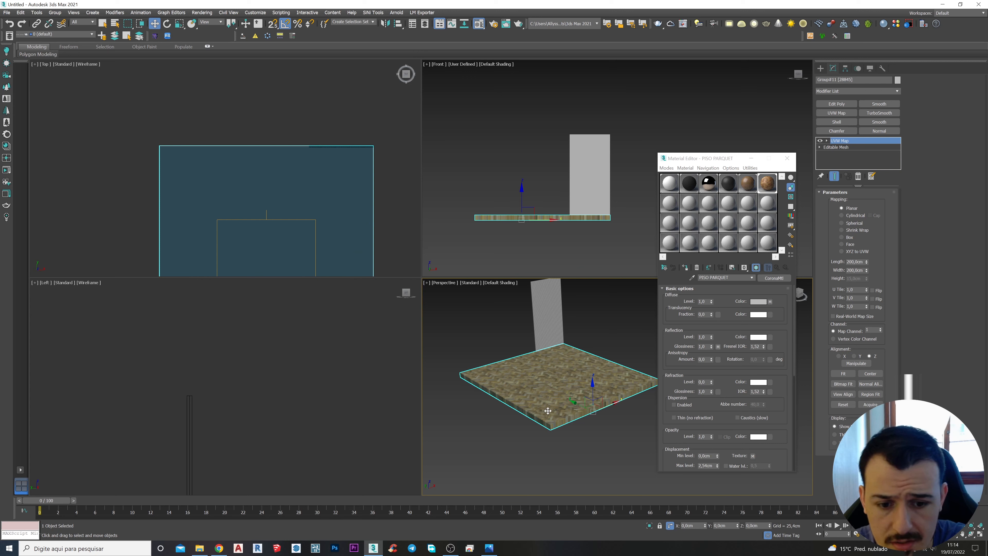
mouse_move(586, 387)
alt+middle_down()
mouse_move(557, 408)
mouse_move(588, 402)
alt+middle_up()
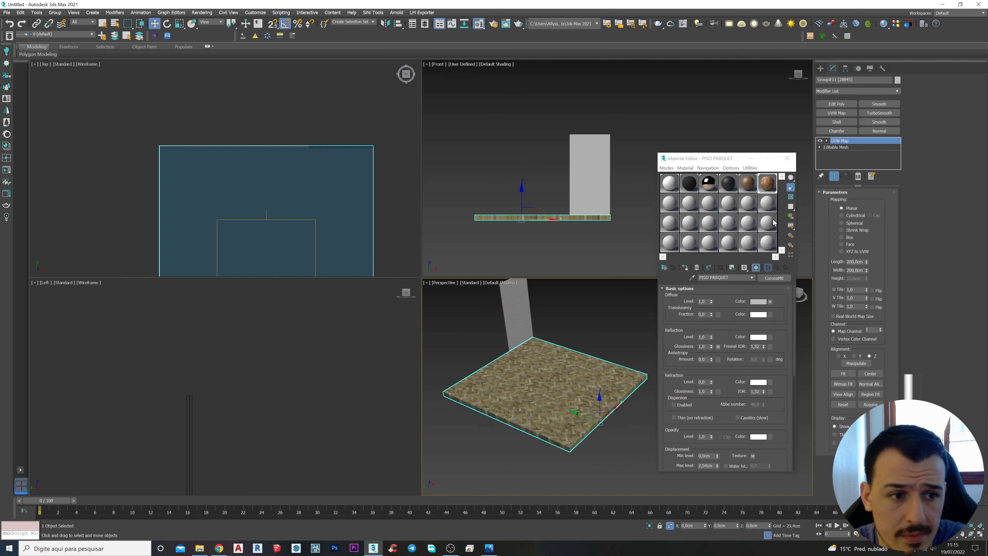
click(869, 68)
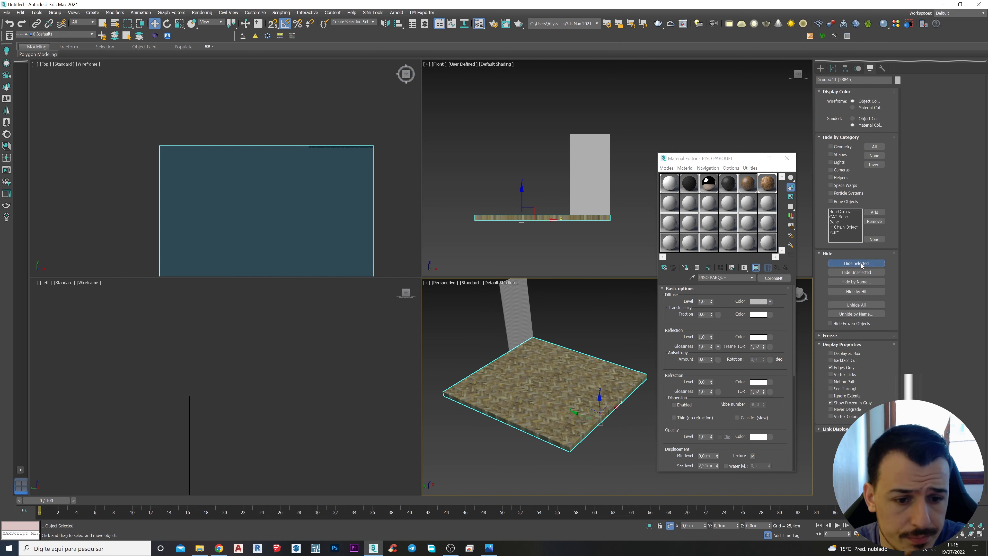
click(860, 264)
Step: Assign the Walnut Semigloss material from the Corona Material Library's Wood category to the backing board of the slatted panel
middle_drag(592, 313, 597, 361)
drag(564, 412, 482, 312)
alt+middle_drag(537, 362, 545, 370)
scroll(509, 338, up, 8)
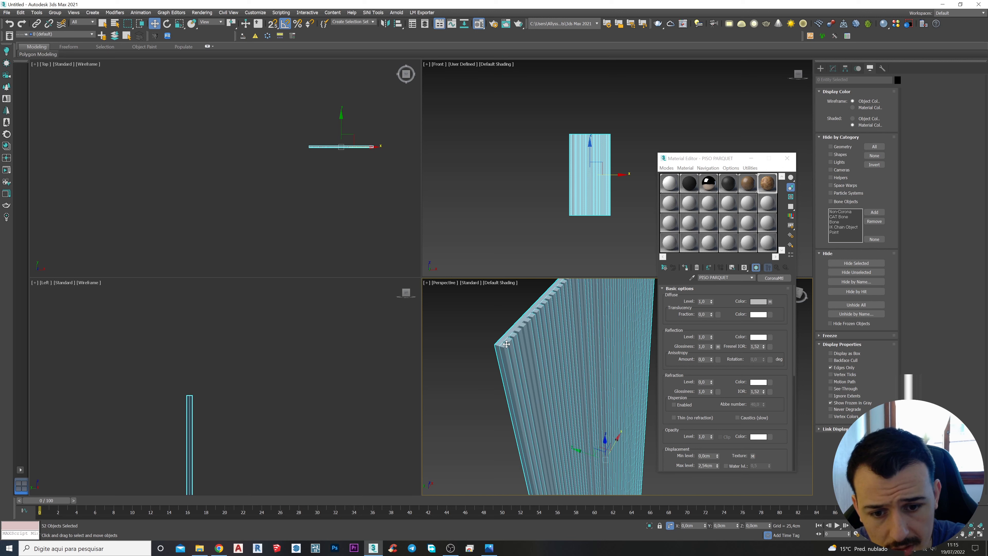
scroll(506, 341, up, 1)
click(499, 340)
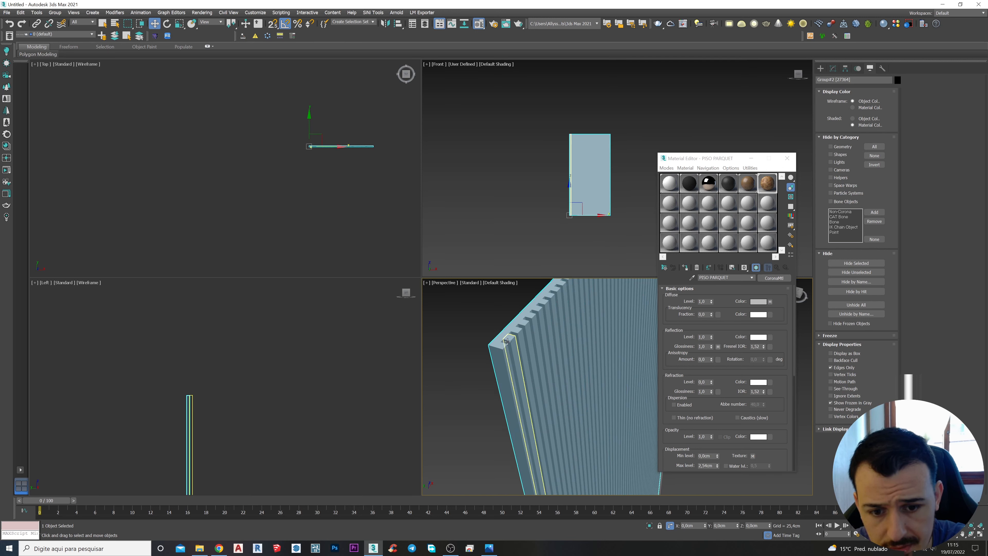
click(502, 346)
scroll(502, 349, down, 6)
click(144, 314)
scroll(467, 281, down, 3)
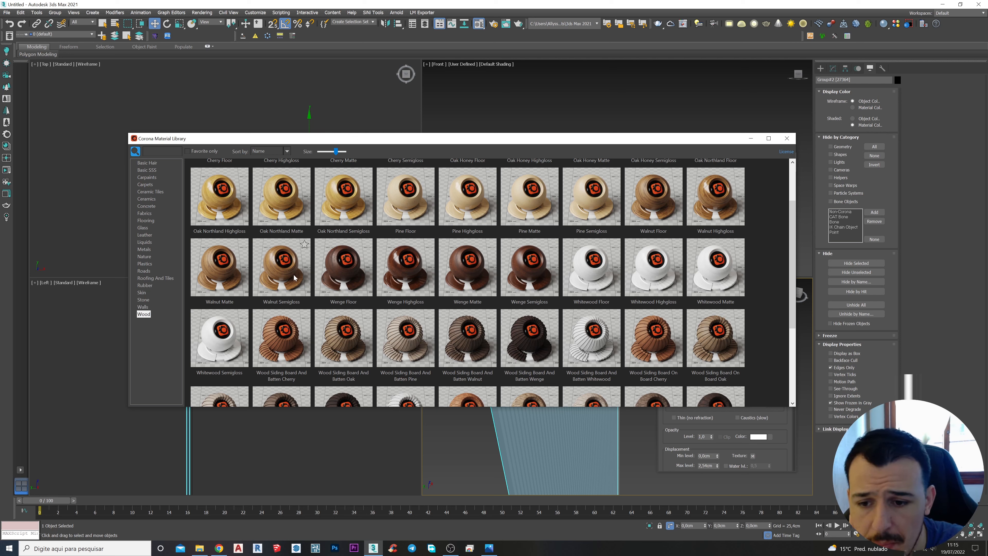
right_click(266, 283)
click(295, 301)
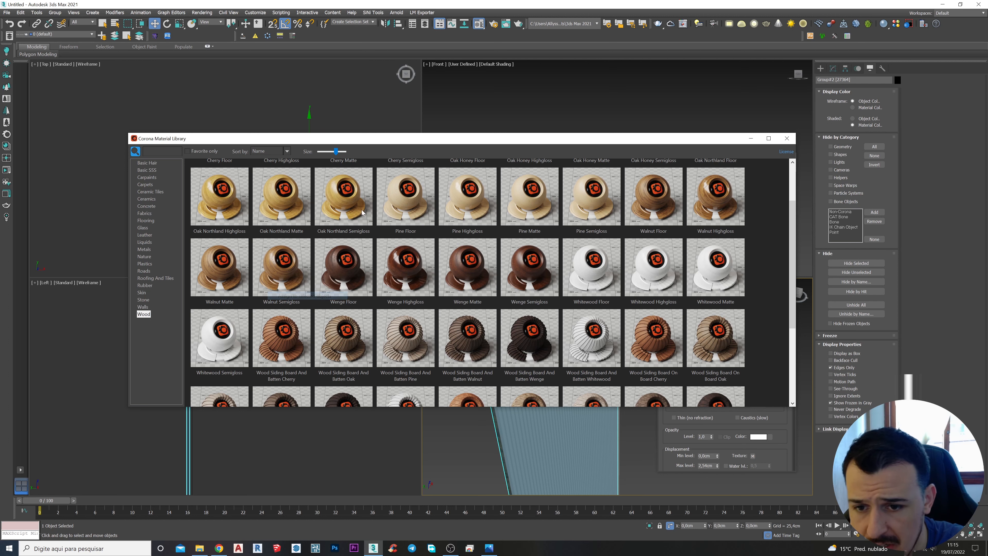
drag(412, 144, 316, 357)
Step: Add a UVW Map modifier to the backing board with Box mapping and Real-World Map Size enabled
middle_drag(618, 298, 584, 190)
middle_drag(511, 314, 551, 335)
click(833, 69)
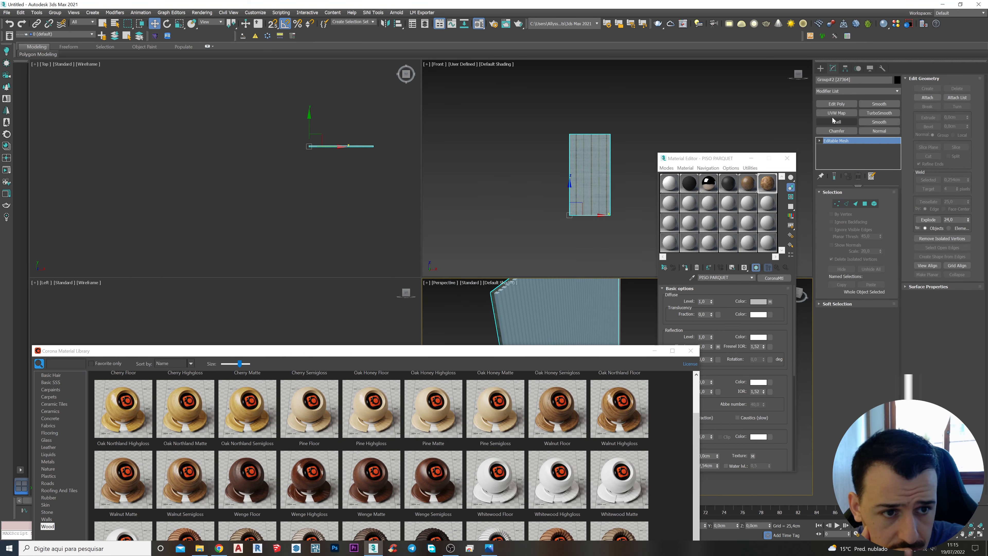
click(843, 237)
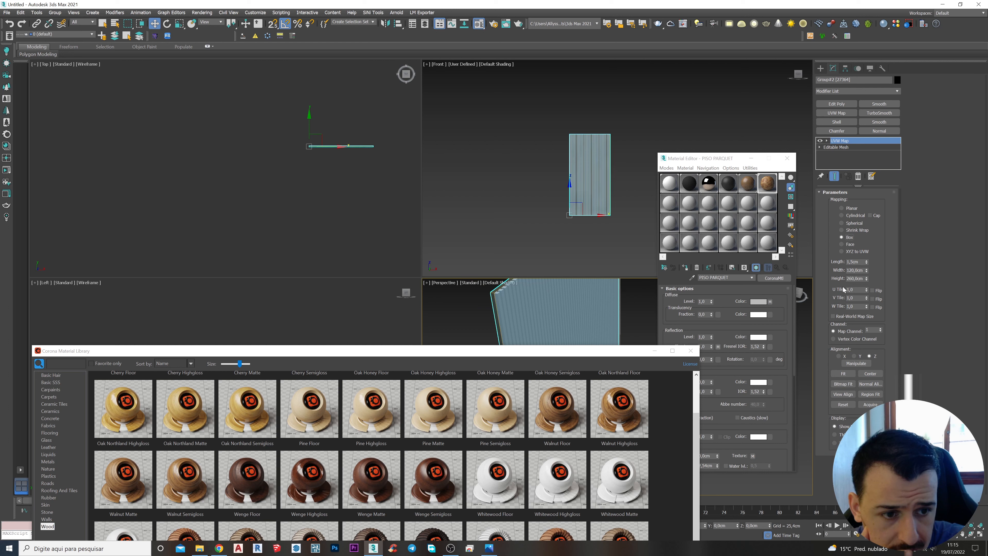
click(835, 317)
Step: Align the backing board's UVW mapping to the X axis to make the wood grain run vertically
middle_drag(532, 313, 575, 304)
drag(568, 352, 459, 441)
alt+middle_drag(573, 371, 626, 366)
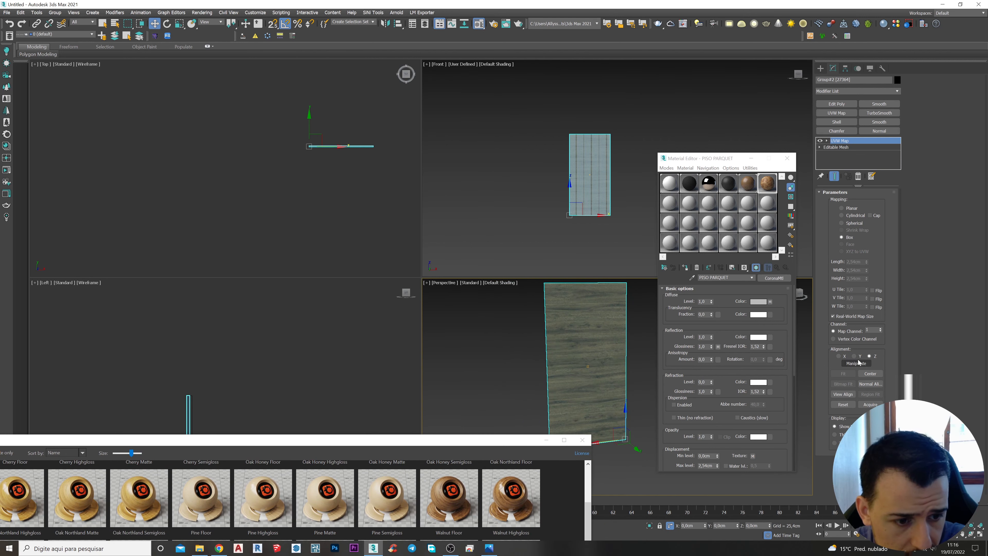
click(855, 356)
click(839, 356)
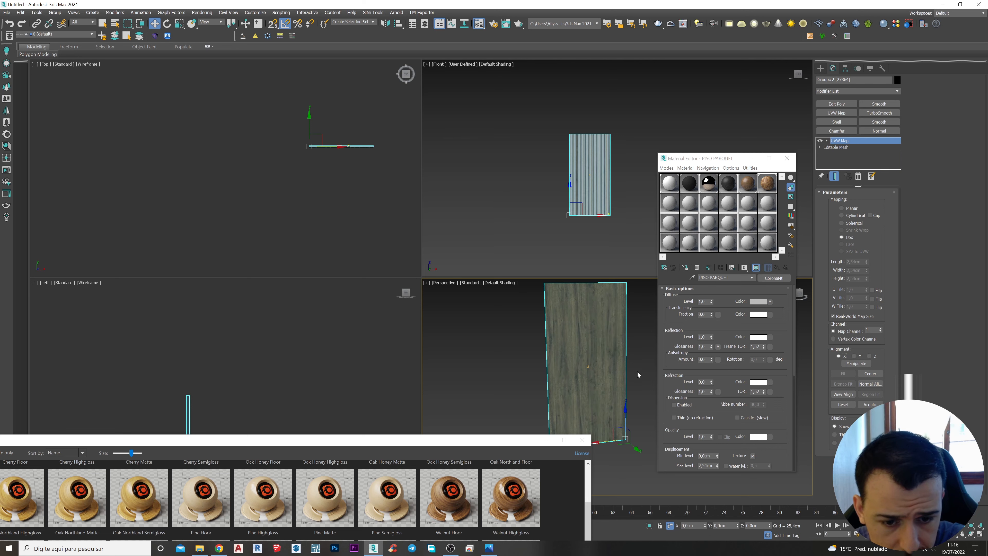
Step: Hide the backing board and close the Material Editor and the Corona Material Library
alt+middle_drag(571, 380, 642, 417)
click(870, 70)
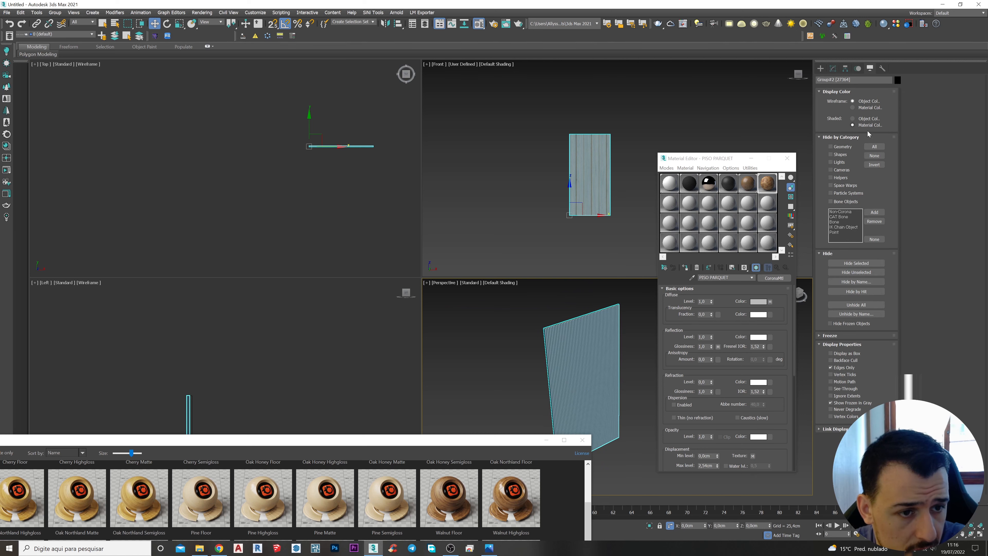
click(850, 262)
alt+middle_drag(560, 328, 571, 339)
click(642, 291)
click(787, 158)
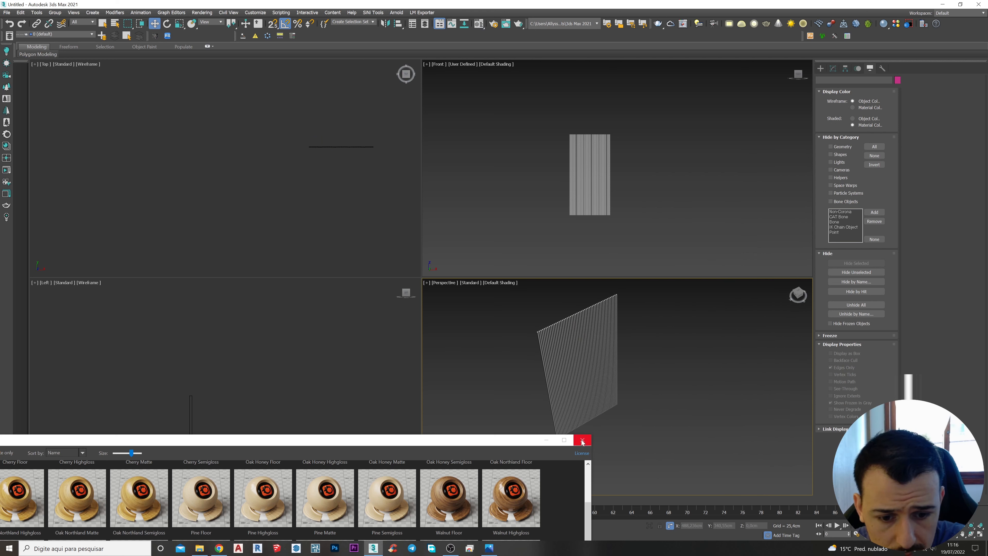
click(582, 439)
Step: Select all the remaining slats of the panel and convert them to Editable Poly
scroll(569, 388, down, 10)
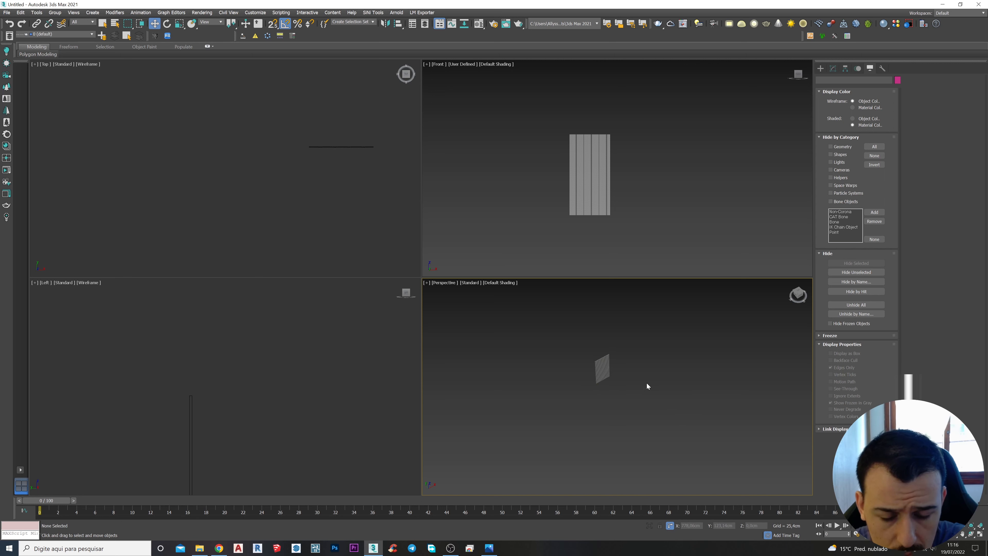
scroll(599, 373, up, 5)
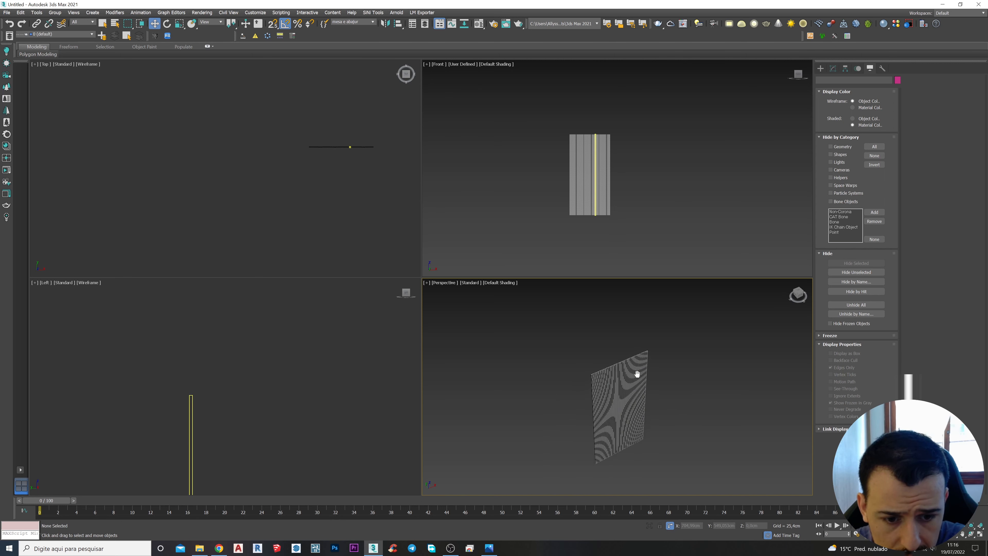
middle_drag(636, 370, 660, 367)
click(717, 439)
drag(596, 342, 595, 342)
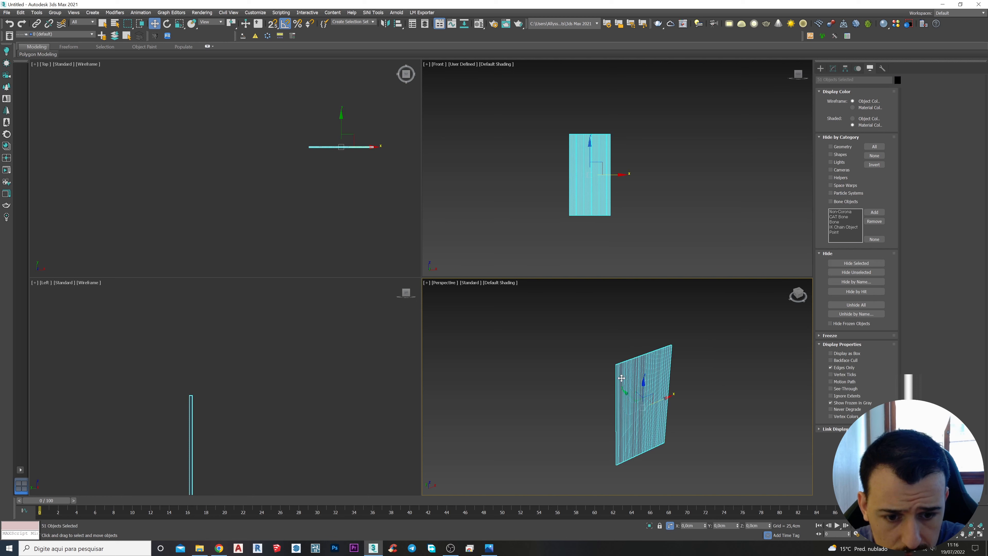
scroll(661, 370, up, 4)
right_click(680, 349)
mouse_move(670, 426)
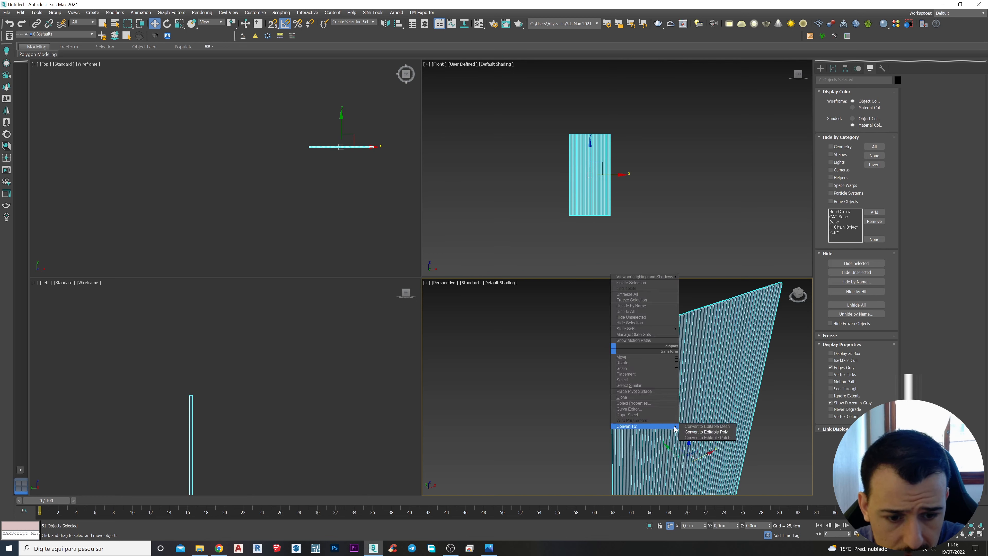
click(699, 432)
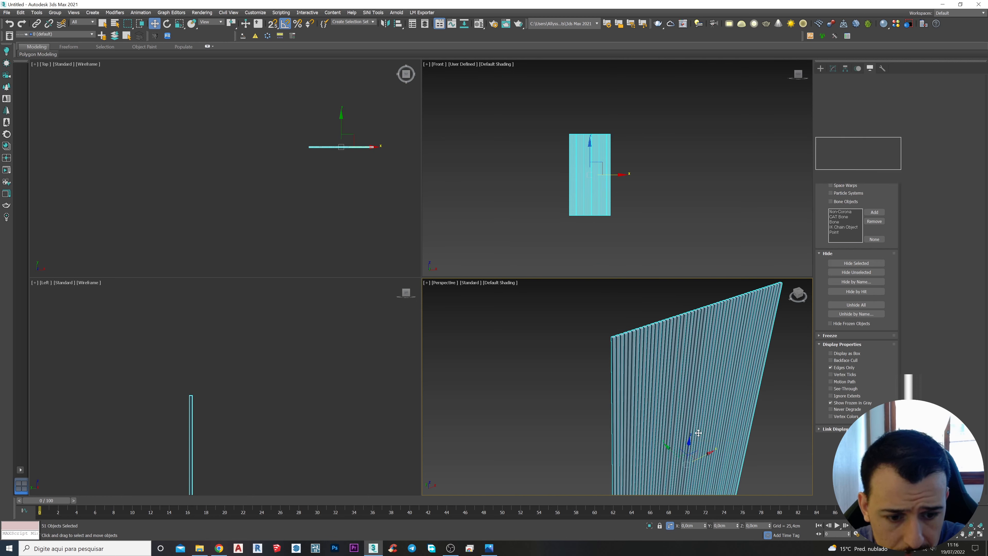
scroll(712, 374, down, 2)
Step: Attach all the other slats to the panel's outermost slat using the Attach List, making them one object
middle_drag(708, 373, 633, 369)
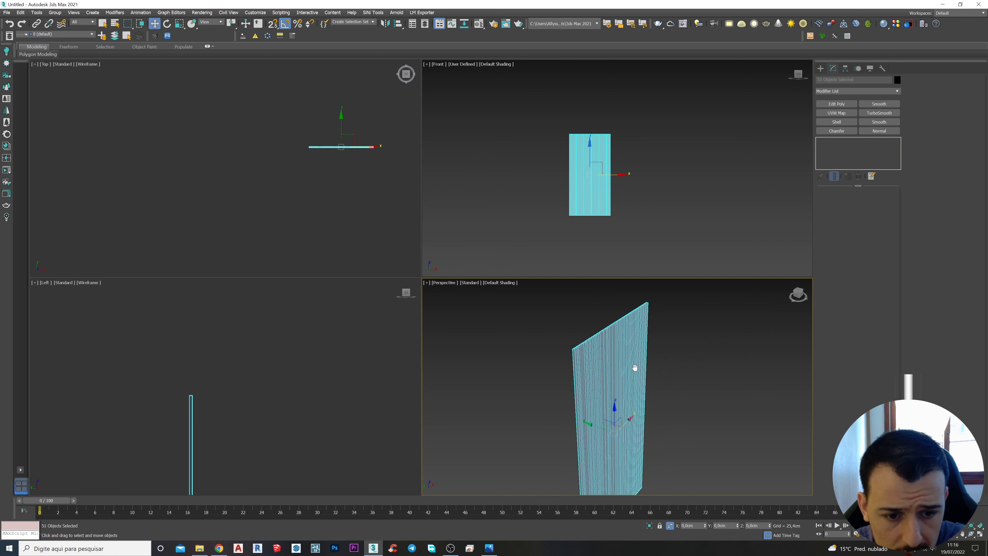
scroll(534, 373, up, 2)
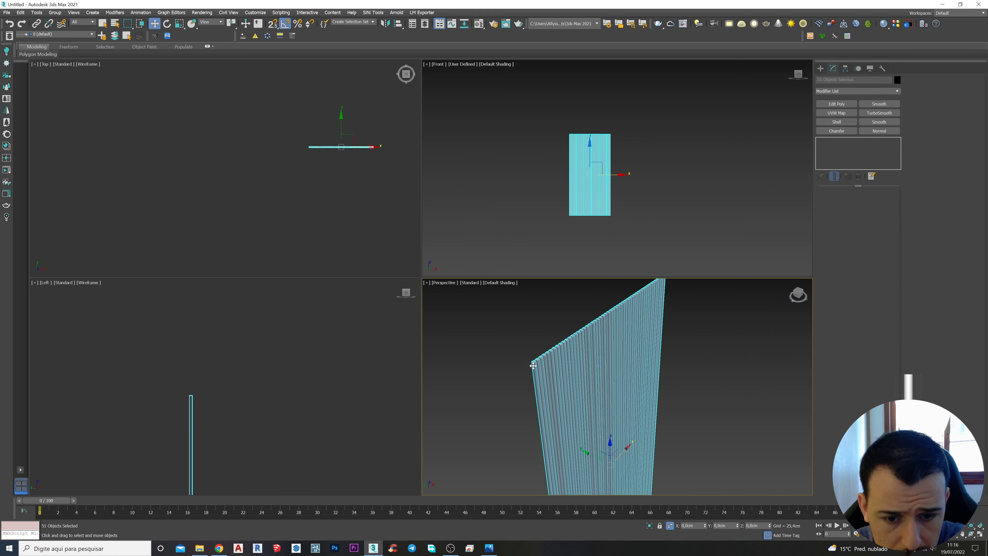
click(533, 365)
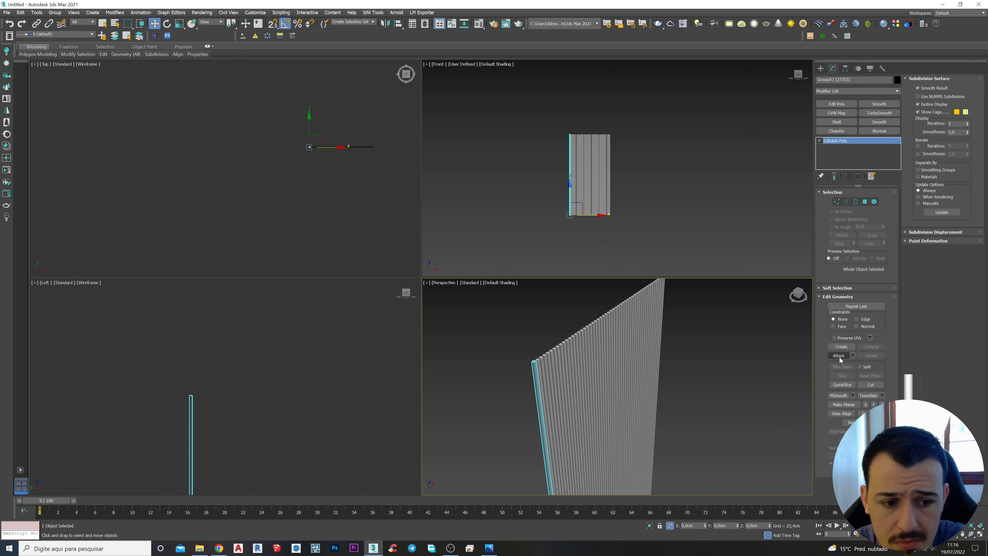
click(853, 357)
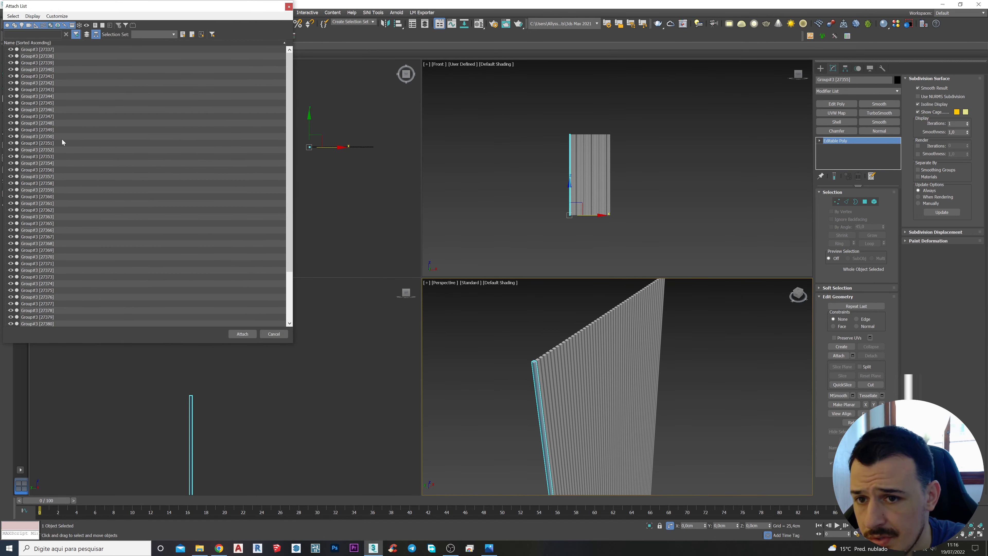
scroll(63, 143, down, 3)
scroll(47, 258, up, 3)
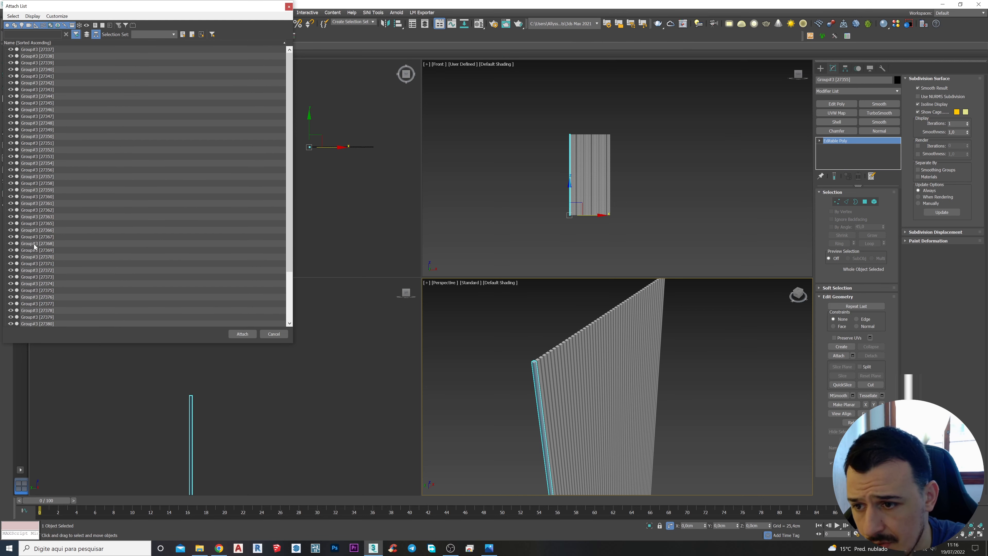
scroll(40, 168, down, 3)
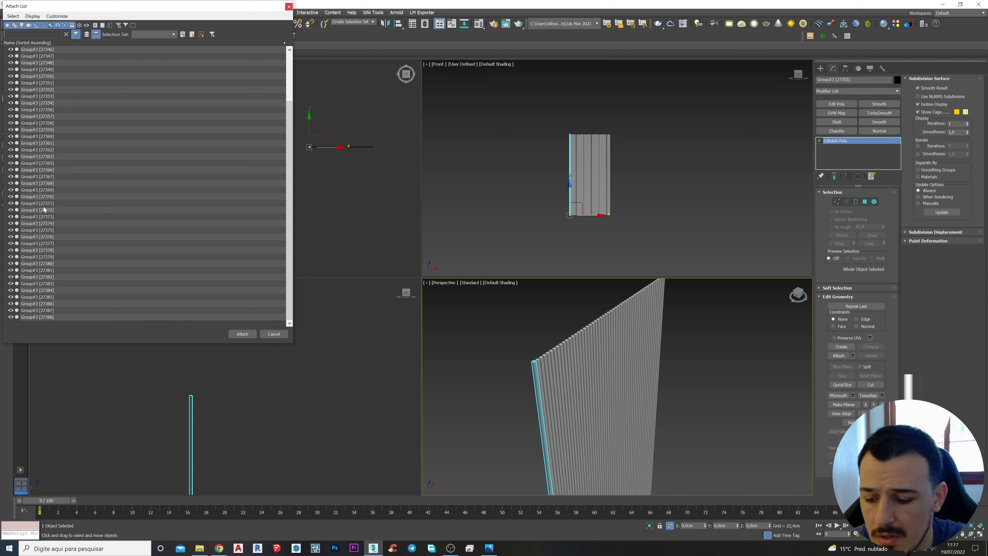
scroll(54, 194, up, 3)
key(ctrl+a)
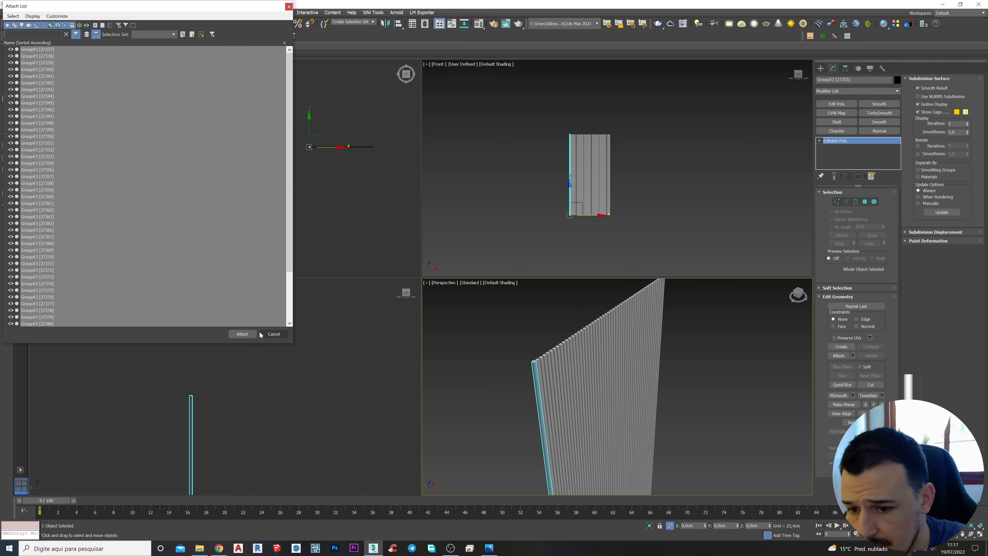
click(243, 334)
mouse_move(724, 353)
alt+middle_down()
mouse_move(713, 347)
mouse_move(720, 360)
mouse_move(715, 349)
alt+middle_up()
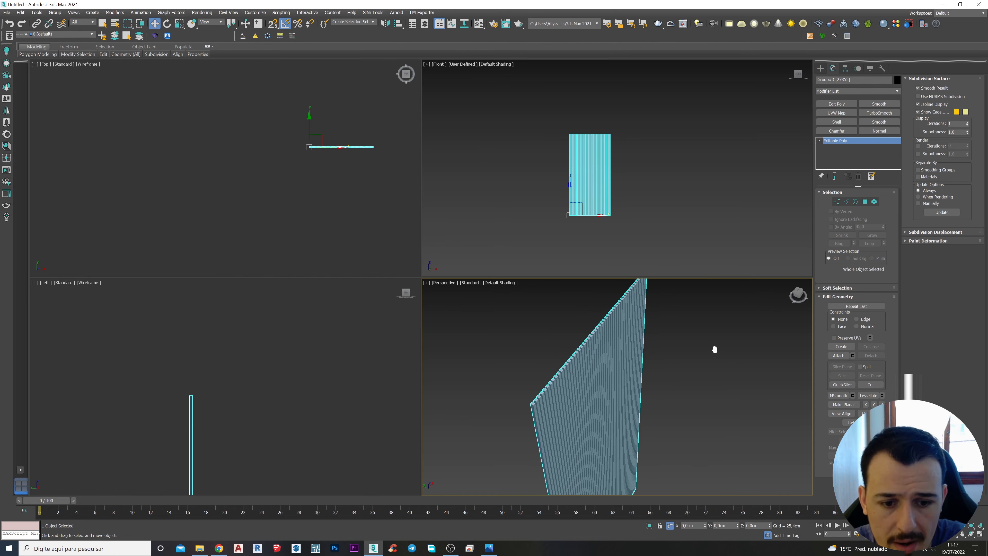
Step: Add a UVW Map modifier to the joined slats with Box mapping, Real-World Map Size and X alignment
click(699, 351)
click(545, 403)
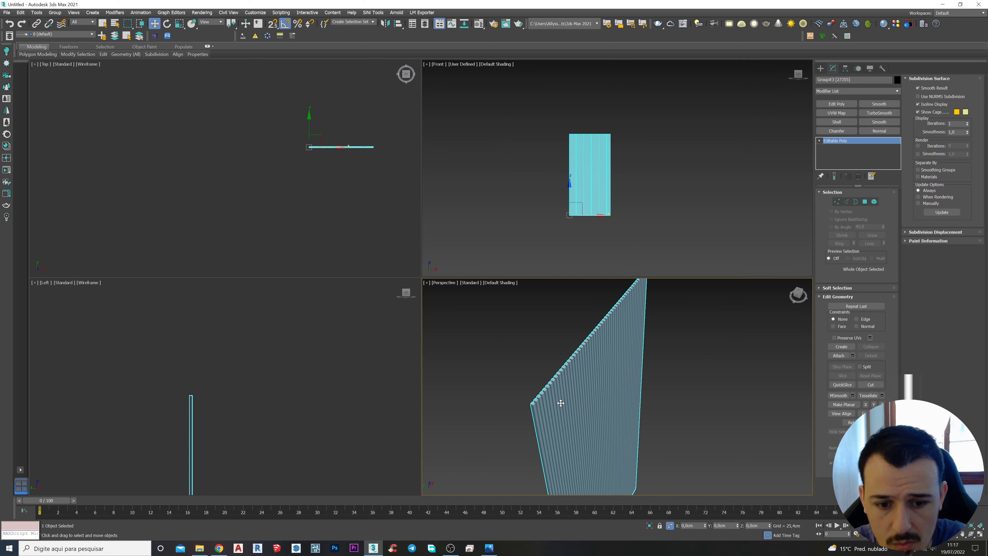
alt+middle_drag(558, 404, 536, 412)
click(836, 113)
mouse_move(589, 380)
alt+middle_down()
mouse_move(613, 389)
mouse_move(598, 411)
mouse_move(622, 384)
mouse_move(592, 368)
mouse_move(585, 400)
mouse_move(595, 366)
mouse_move(592, 378)
alt+middle_up()
scroll(614, 395, down, 3)
scroll(593, 365, up, 5)
scroll(587, 370, down, 4)
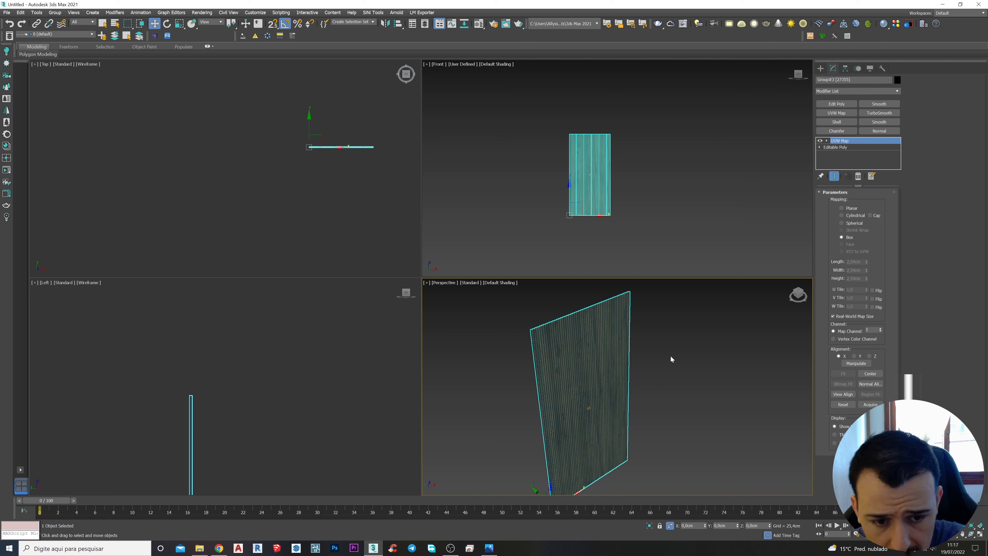
click(648, 353)
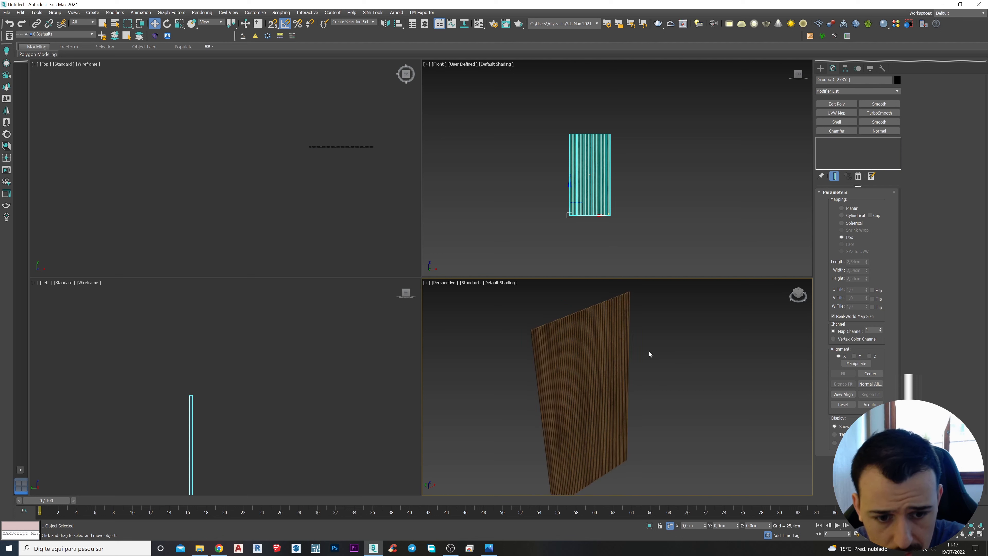
Step: Unhide all hidden objects and frame the whole room in the Perspective and Top views
click(870, 68)
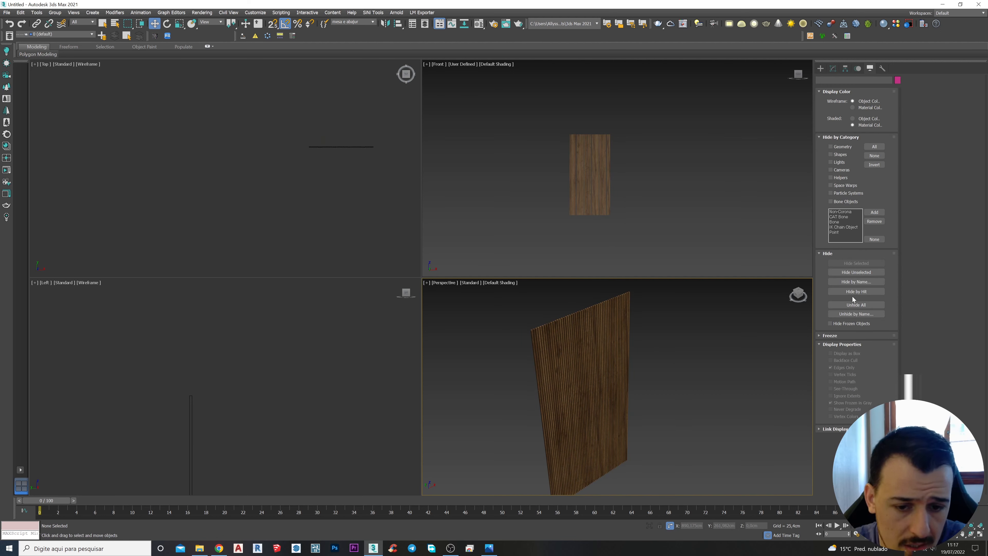
click(857, 304)
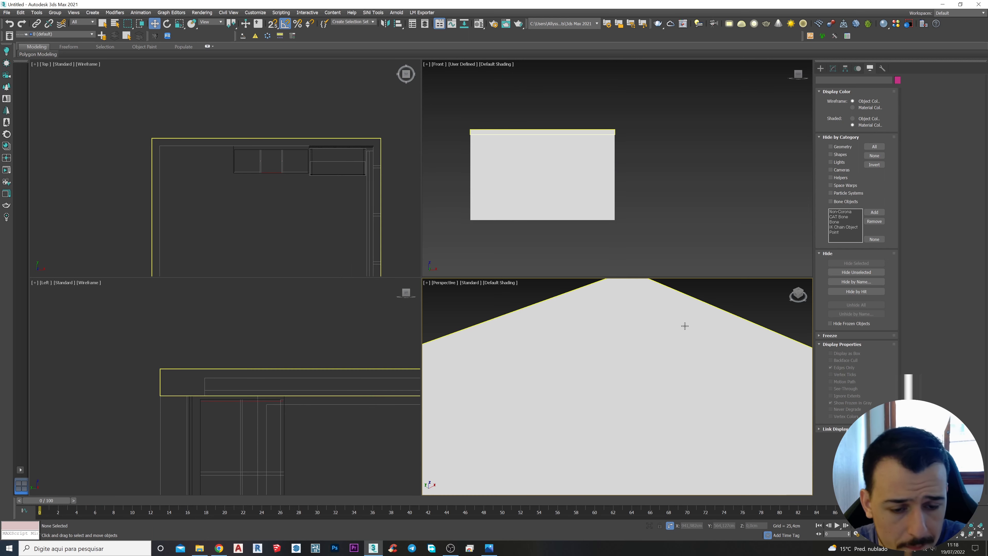
scroll(683, 326, down, 3)
scroll(596, 311, down, 2)
scroll(585, 309, down, 2)
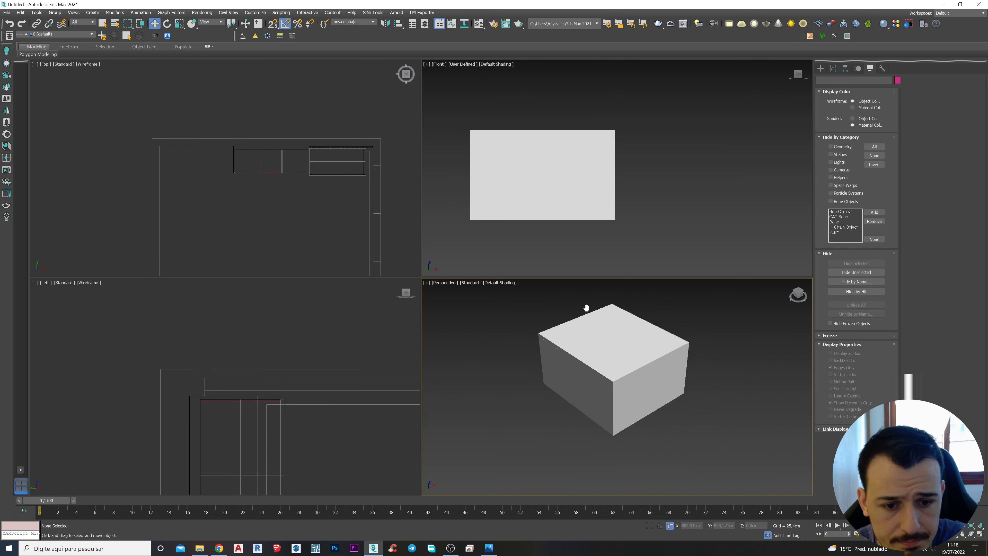
scroll(284, 227, down, 3)
middle_drag(284, 227, 286, 158)
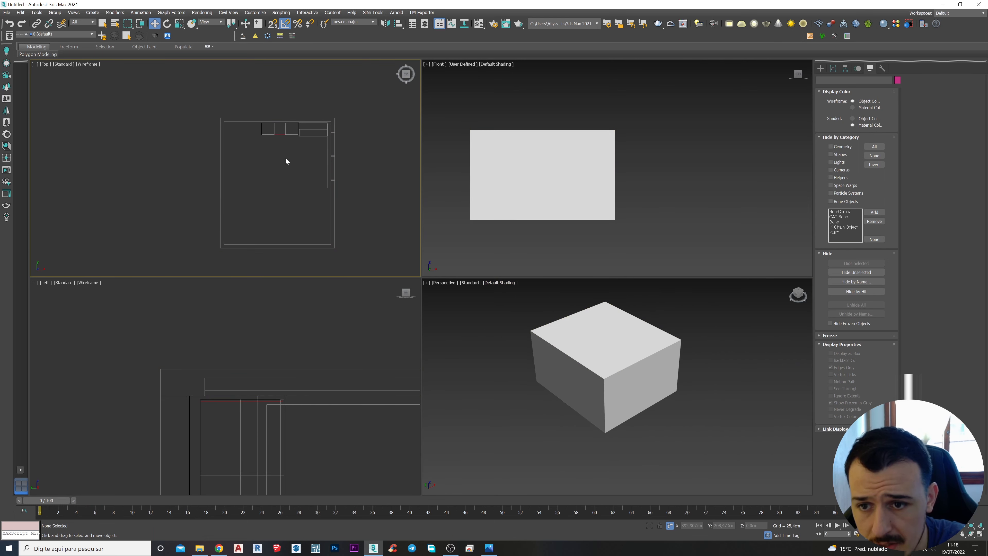
Step: Place a targeted CoronaCam in the Top view, aimed from the room's lower-left area toward the desk in the upper-right corner
click(821, 68)
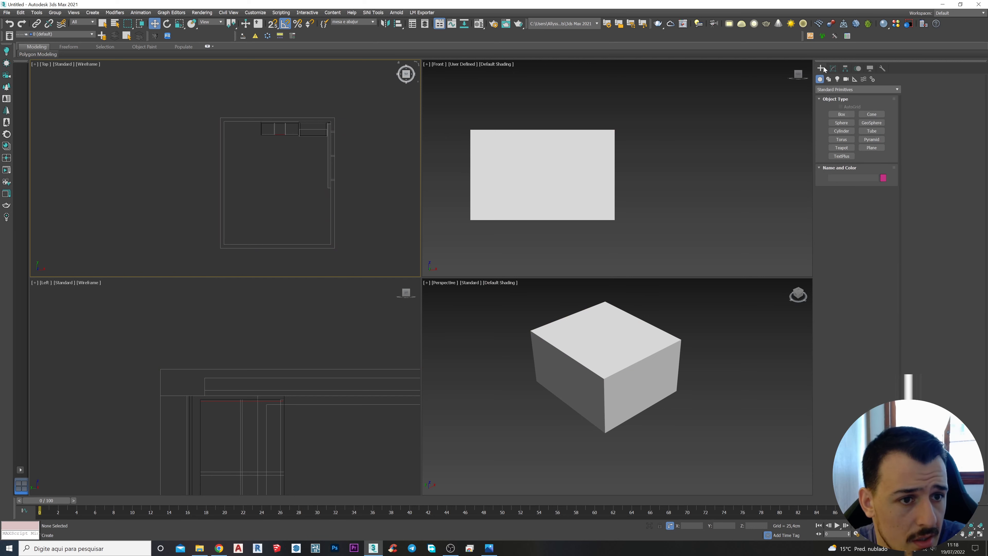
click(846, 79)
click(489, 548)
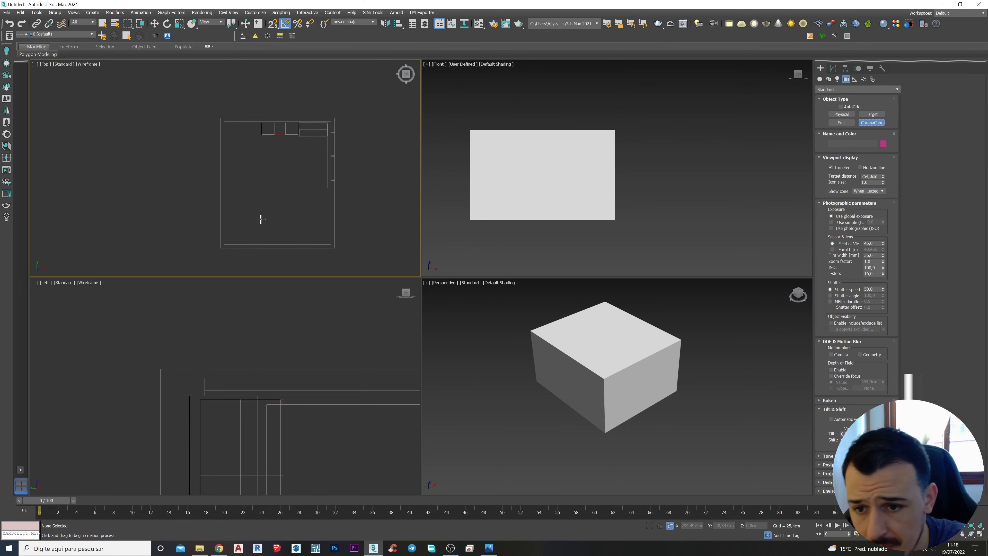
drag(252, 218, 312, 134)
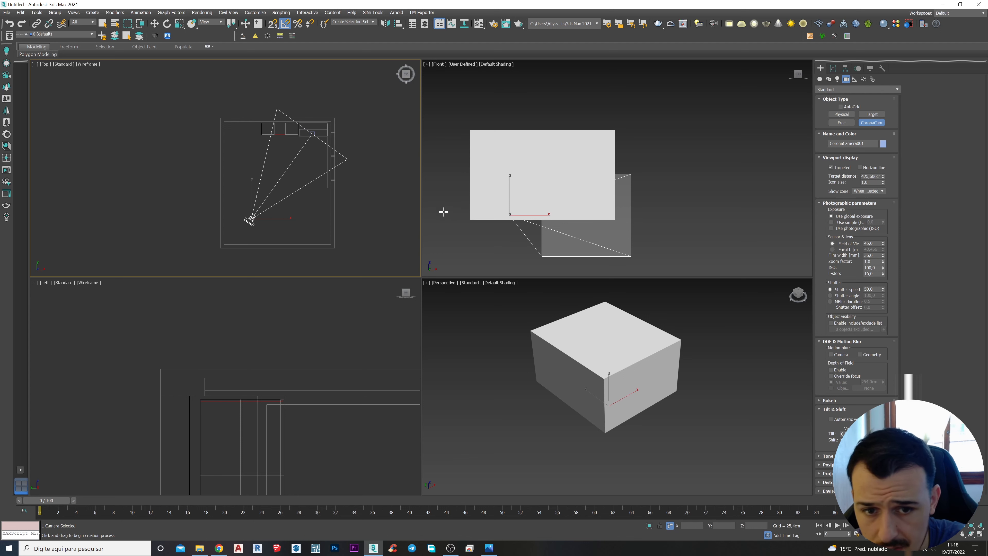
middle_drag(505, 213, 541, 194)
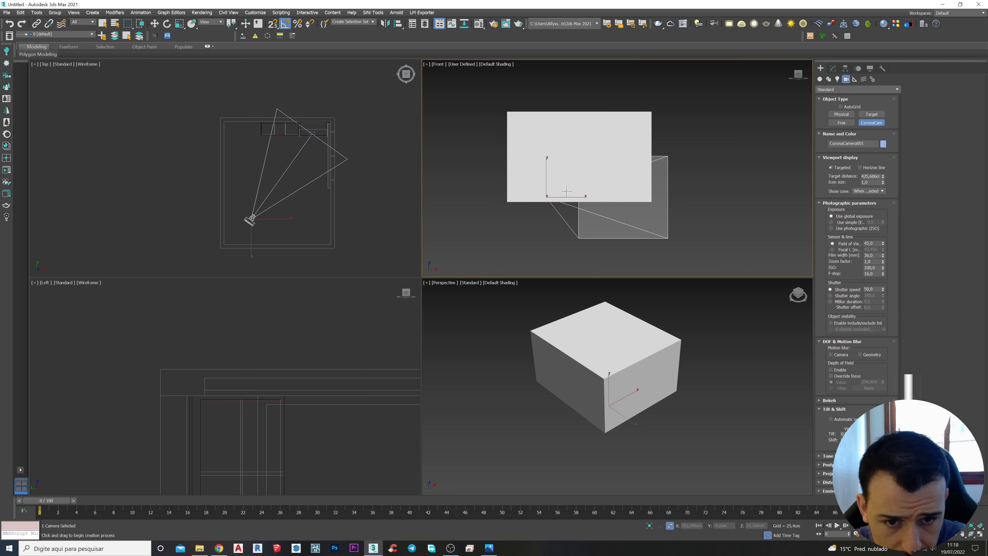
Step: Select the camera together with its target and raise both to about the room's mid-height in the Left view
click(833, 68)
key(w)
middle_drag(697, 198, 699, 190)
click(700, 190)
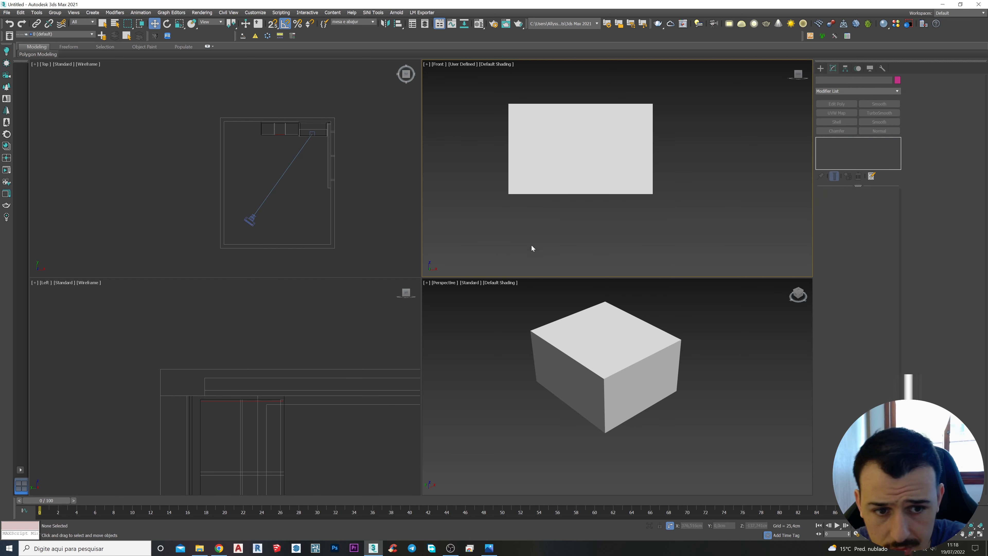
middle_drag(290, 186, 285, 182)
click(270, 180)
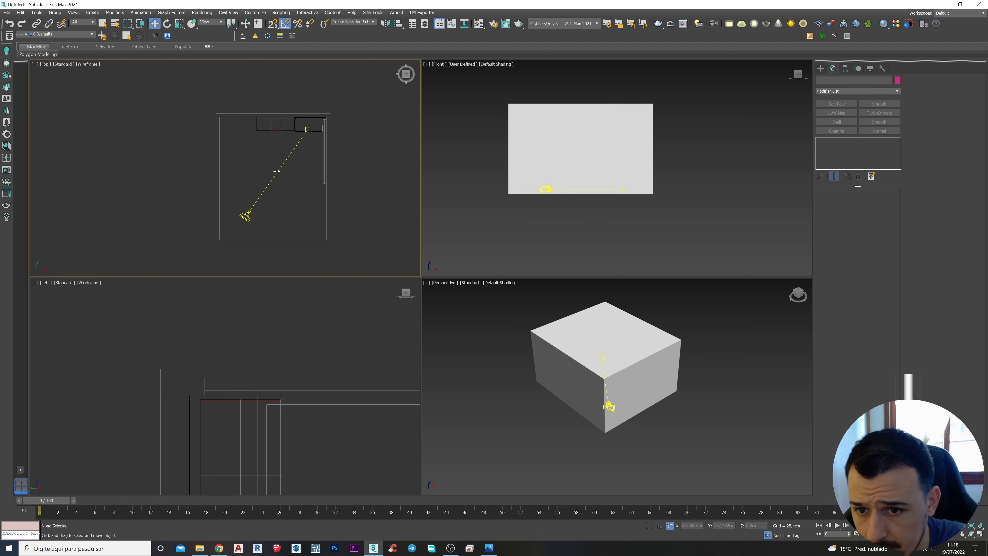
scroll(481, 386, down, 6)
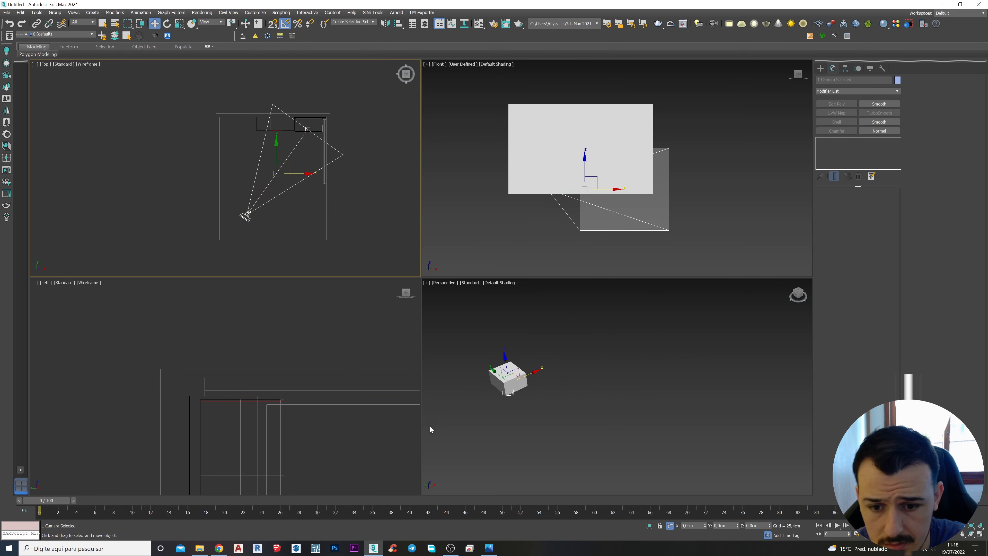
scroll(377, 430, down, 6)
middle_drag(377, 430, 264, 317)
scroll(263, 318, down, 3)
middle_drag(330, 418, 308, 429)
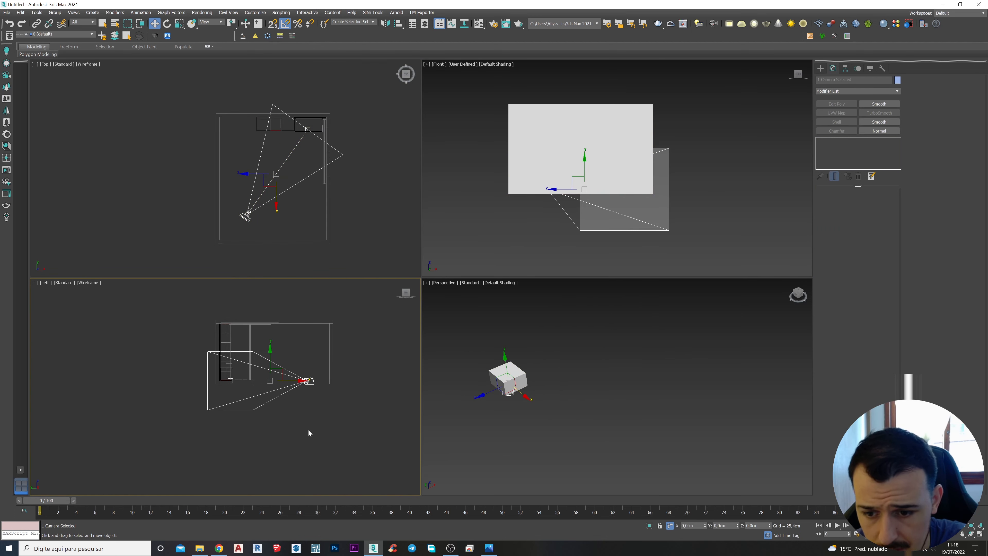
drag(270, 358, 269, 338)
middle_drag(569, 350, 669, 346)
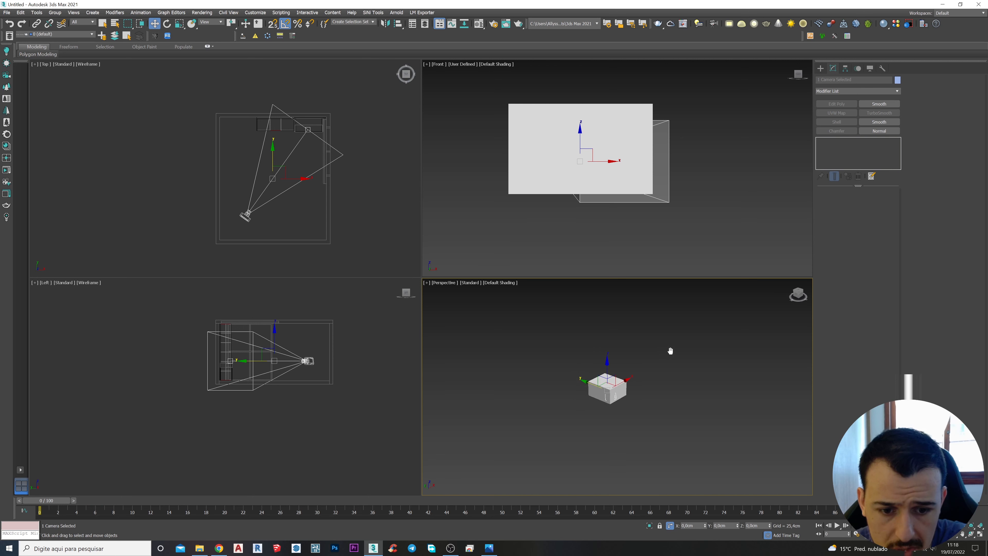
click(601, 341)
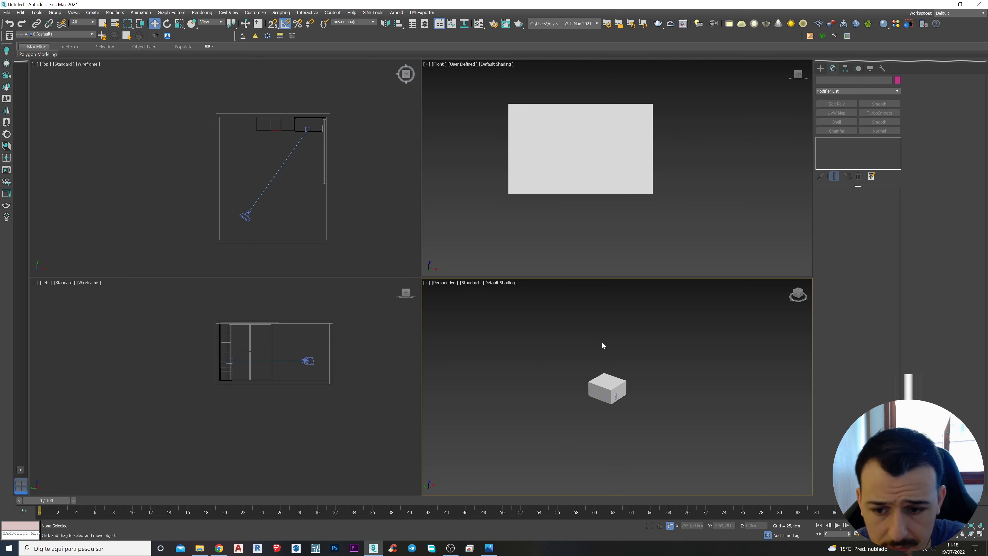
Step: Check the reference image's proportions and set the render output to 1200 × 1500 with a locked 0.8 image aspect
click(489, 548)
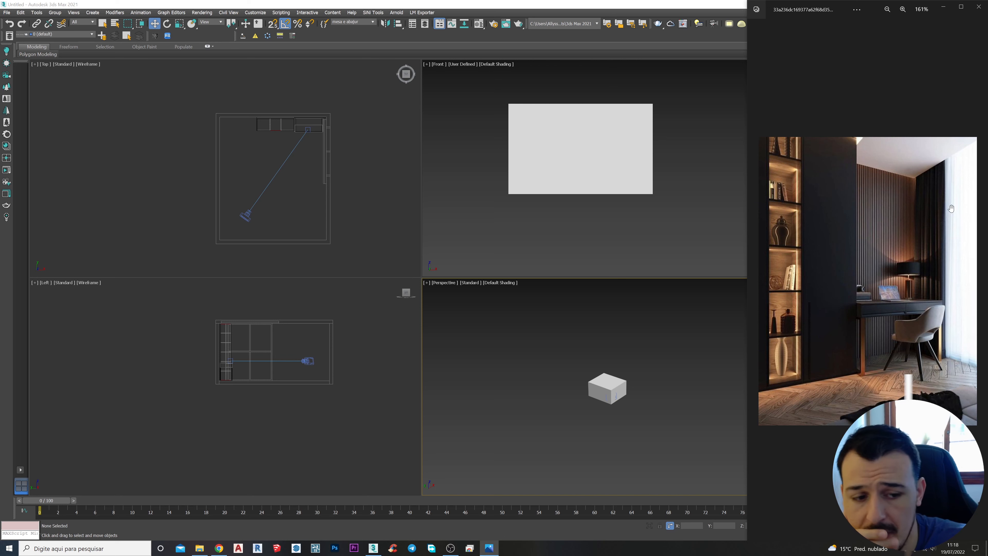
click(944, 8)
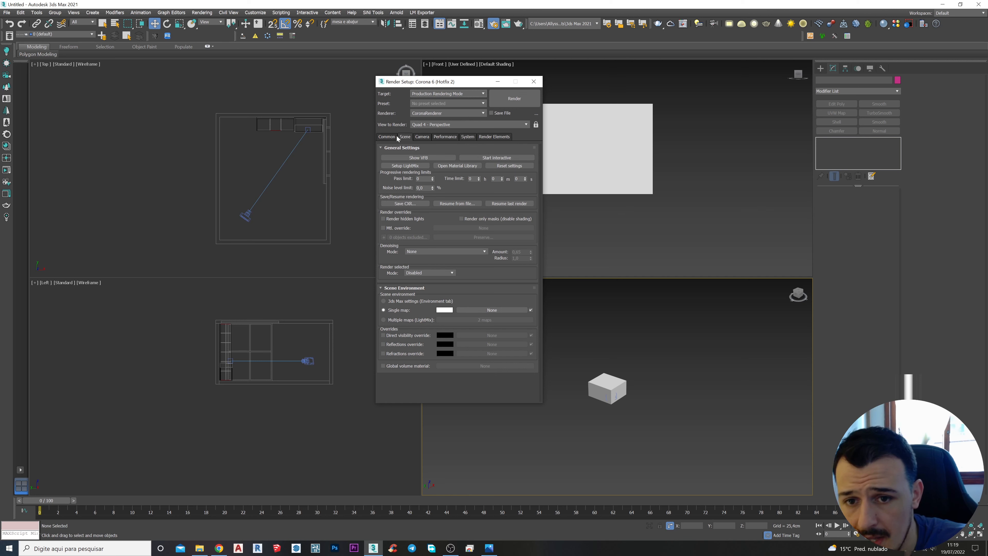
click(394, 138)
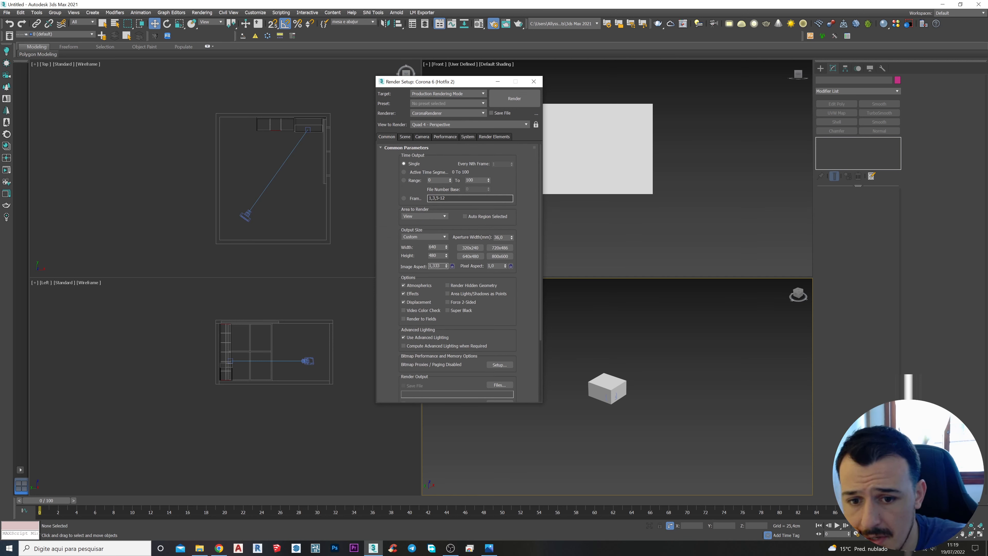
text(,8)
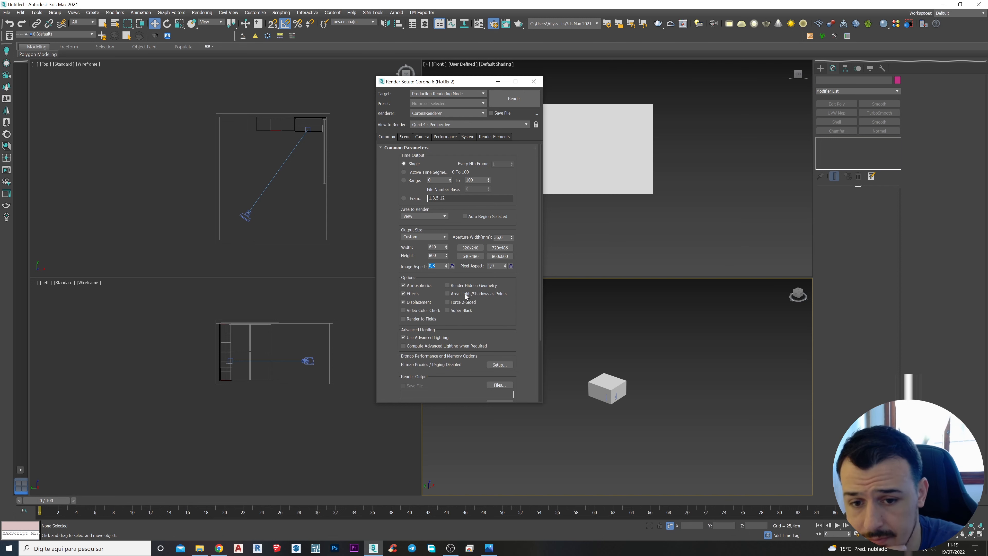
click(452, 266)
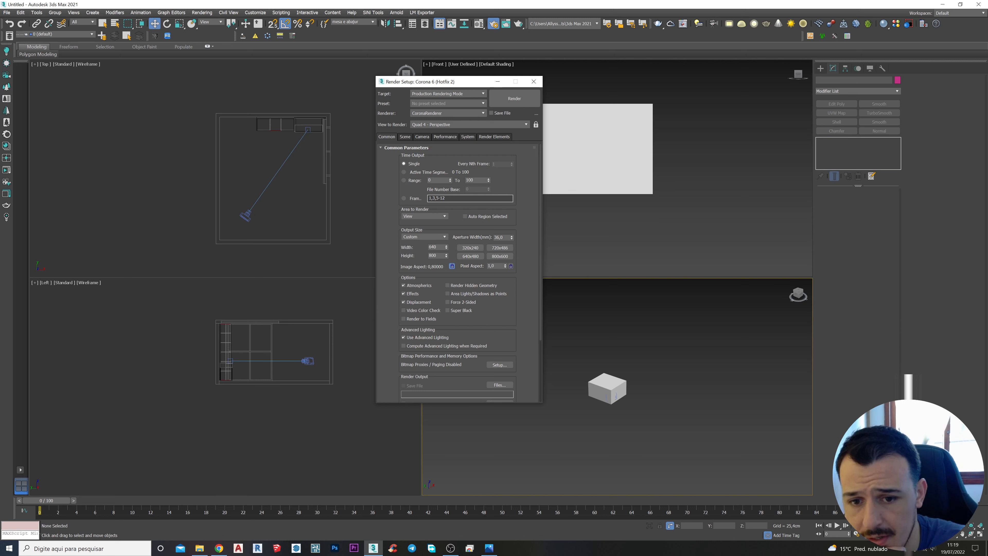
drag(437, 256, 427, 256)
text(15)
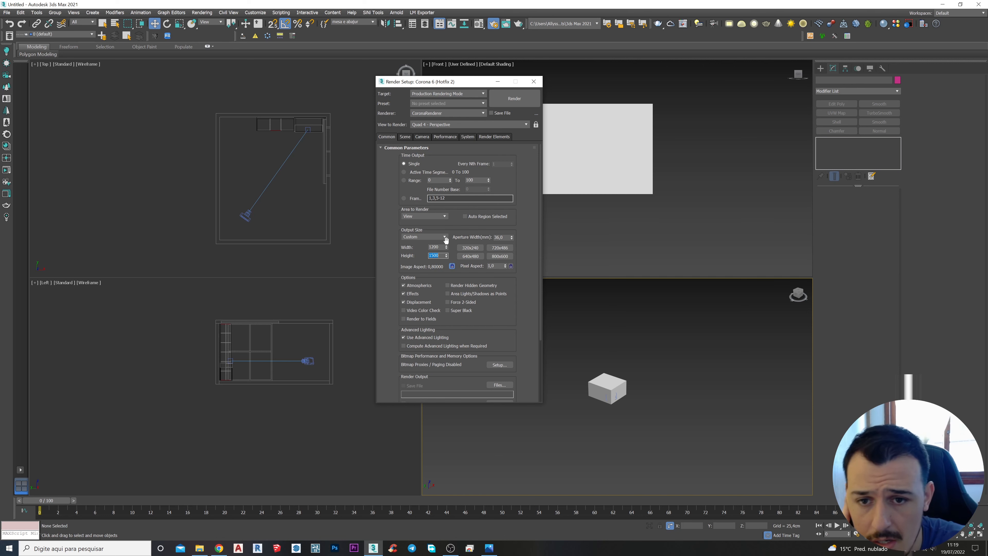
Step: Set the render noise level limit to 8% and the denoising mode to Corona High Quality, and reopen the reference image
click(404, 136)
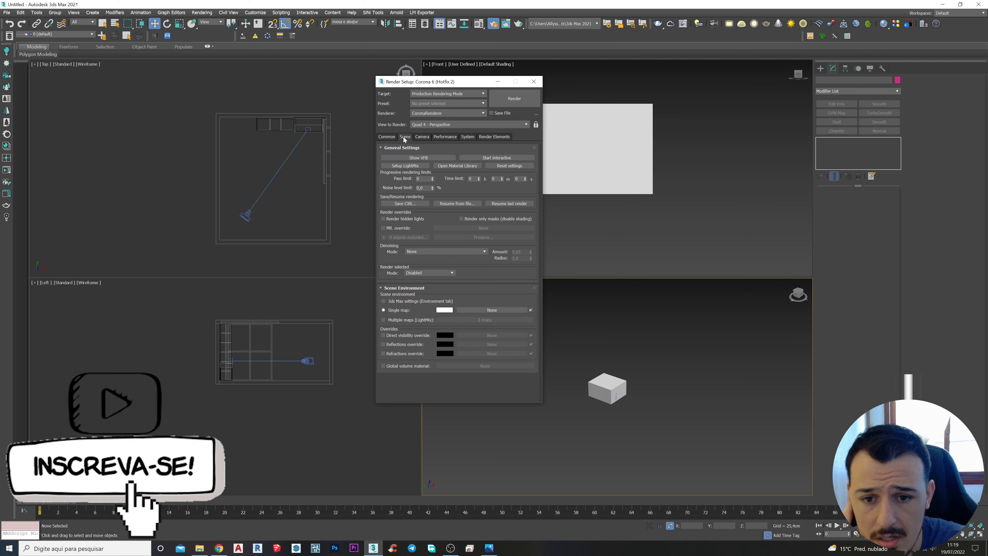
double_click(420, 188)
text(8)
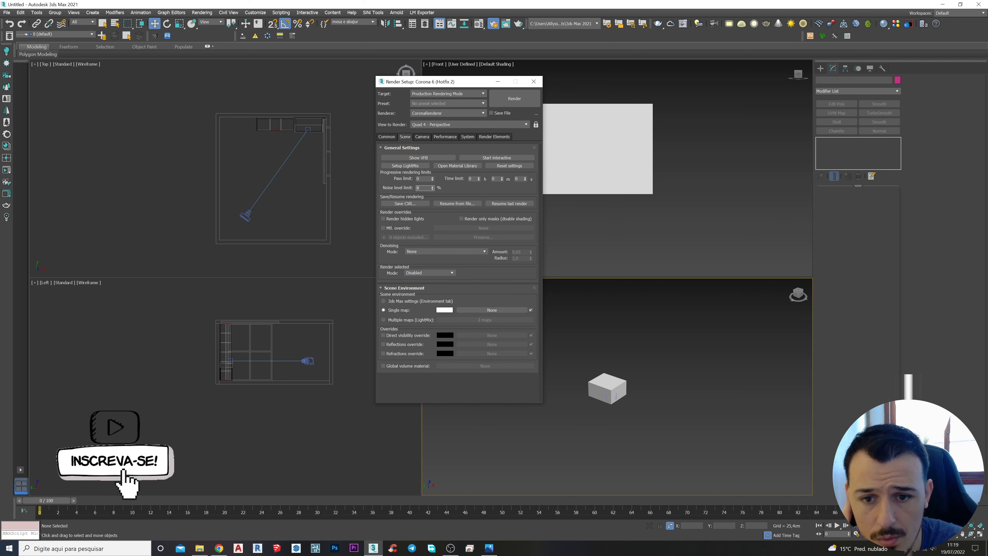
click(468, 252)
click(458, 278)
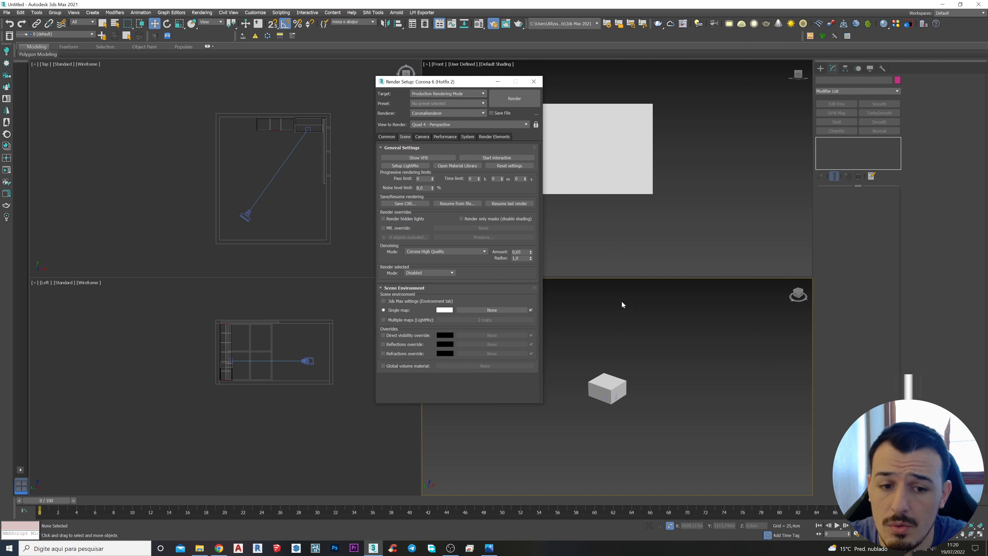
click(490, 549)
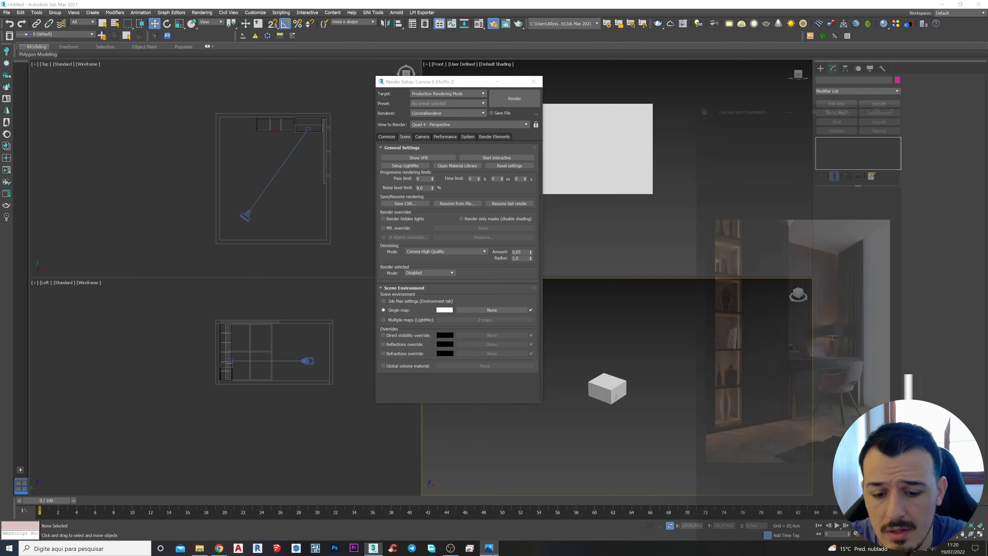
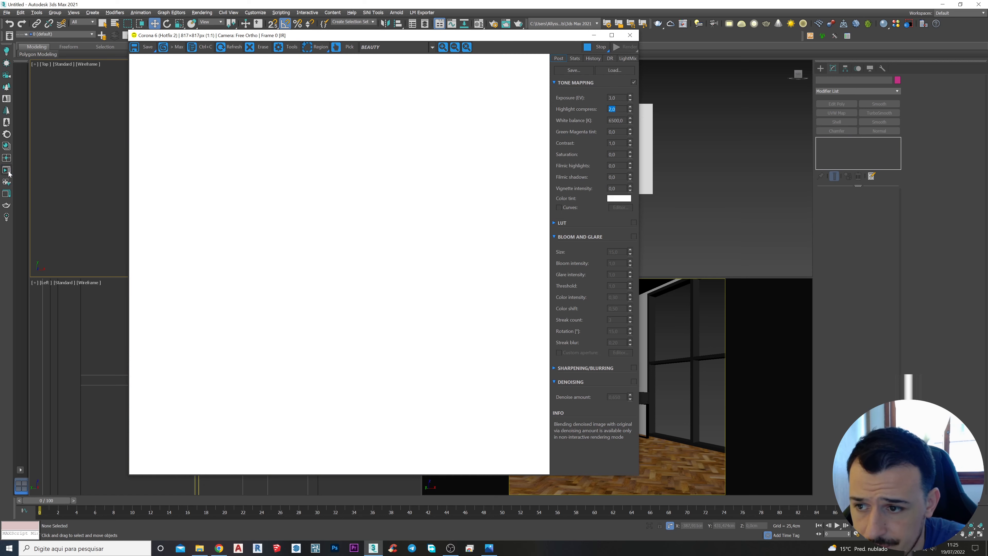
Step: Display the camera viewport in the interactive render and lock the view to render to Quad 4 - CoronaCamera001
click(673, 336)
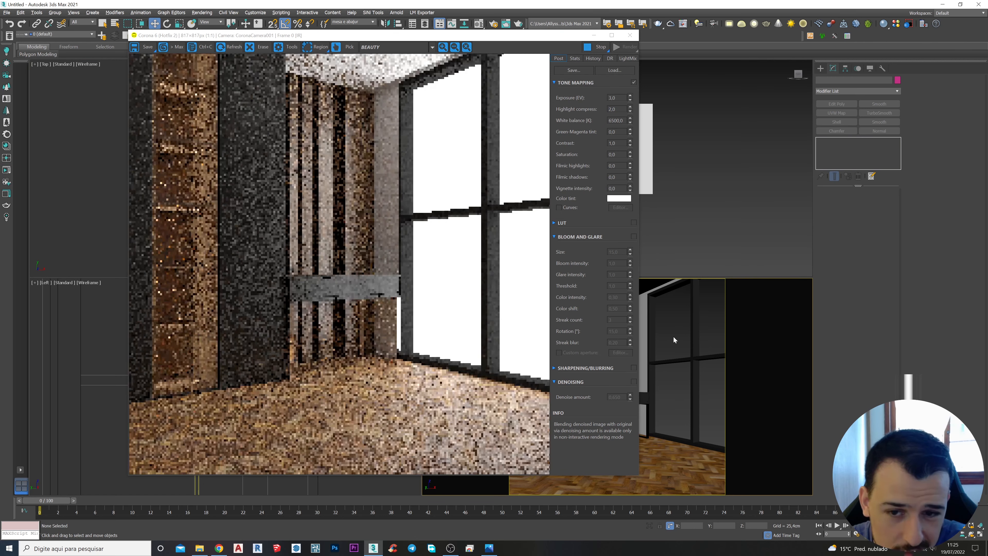
drag(542, 37, 454, 58)
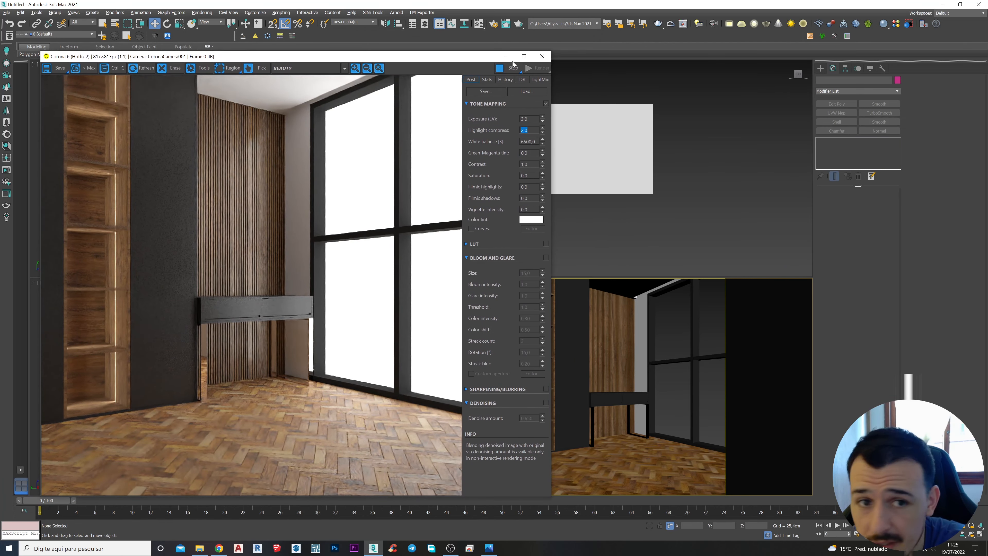
click(493, 27)
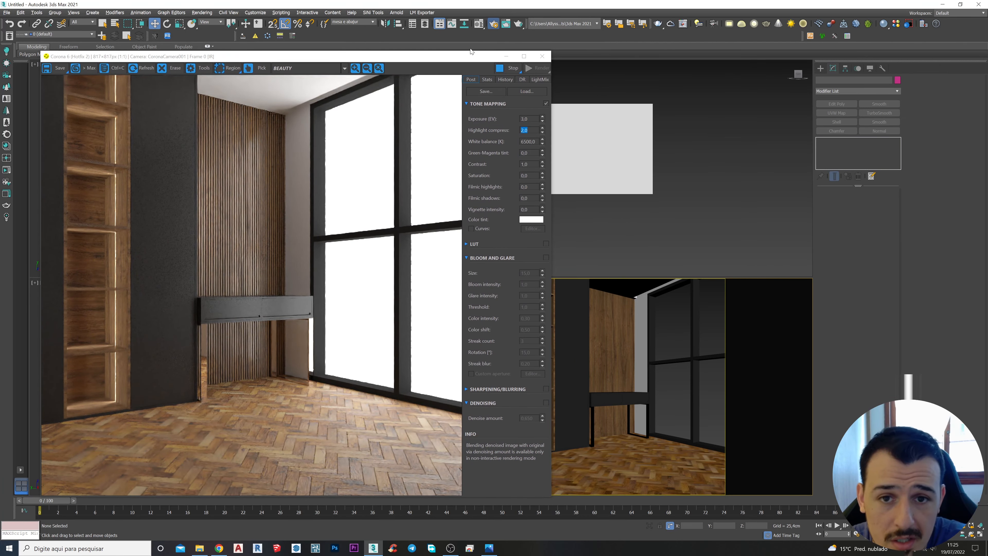
drag(405, 79, 581, 61)
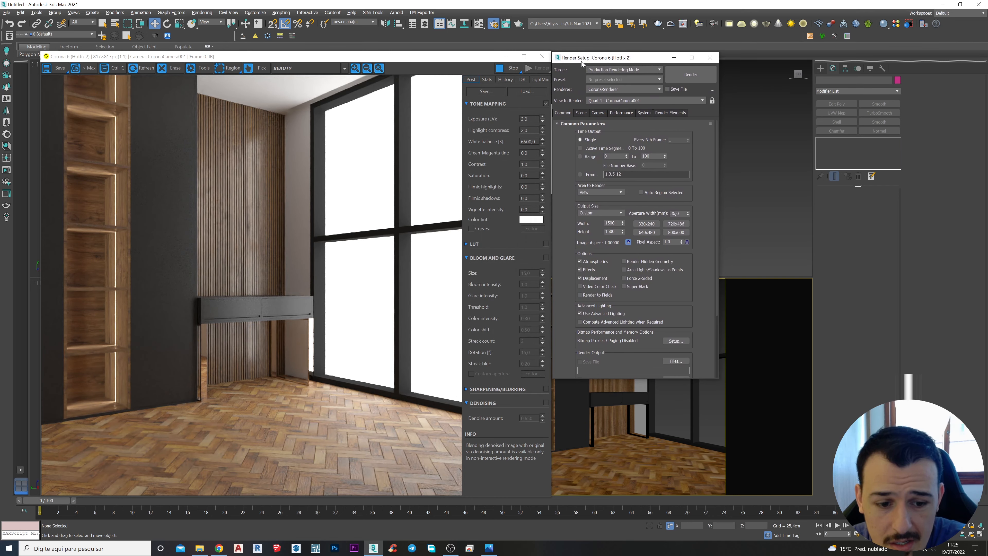
click(671, 405)
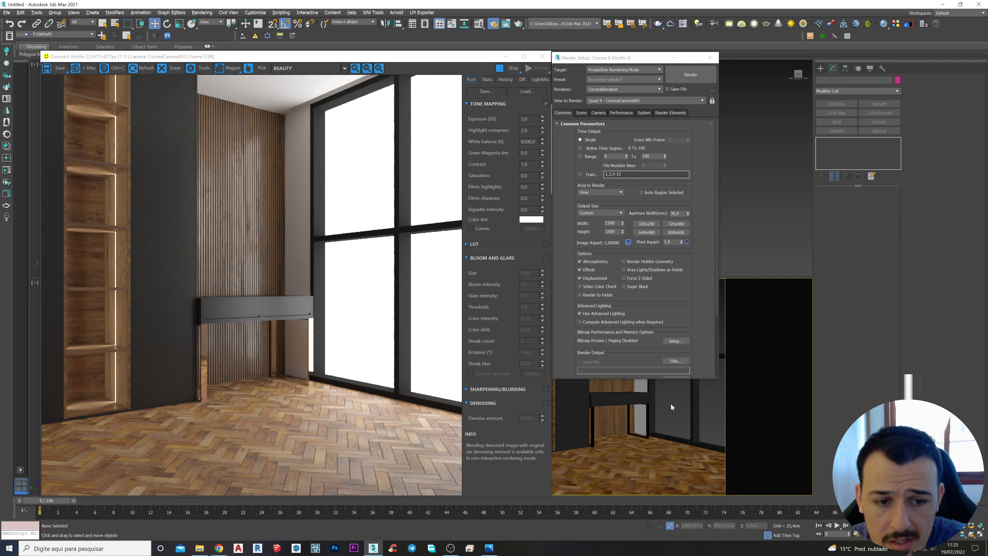
click(713, 101)
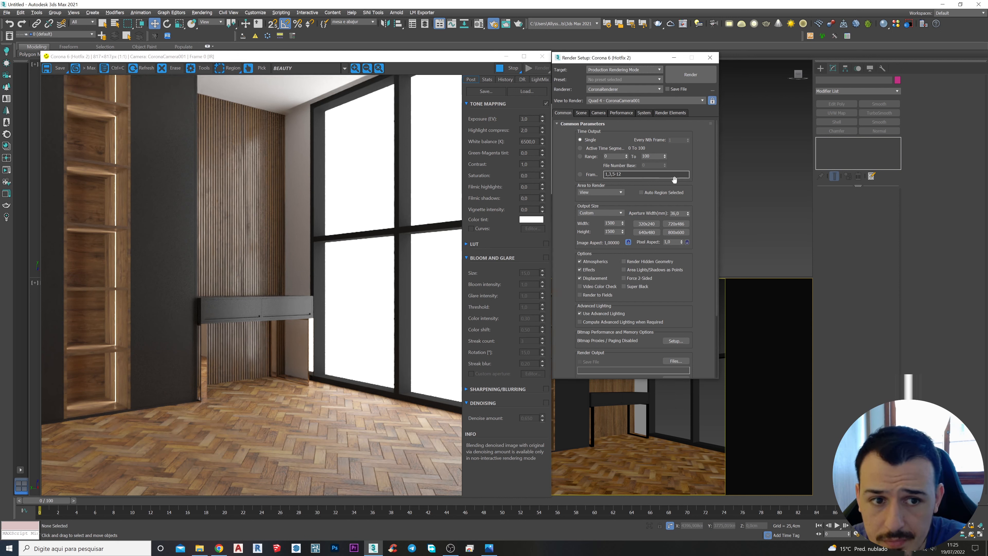
click(710, 57)
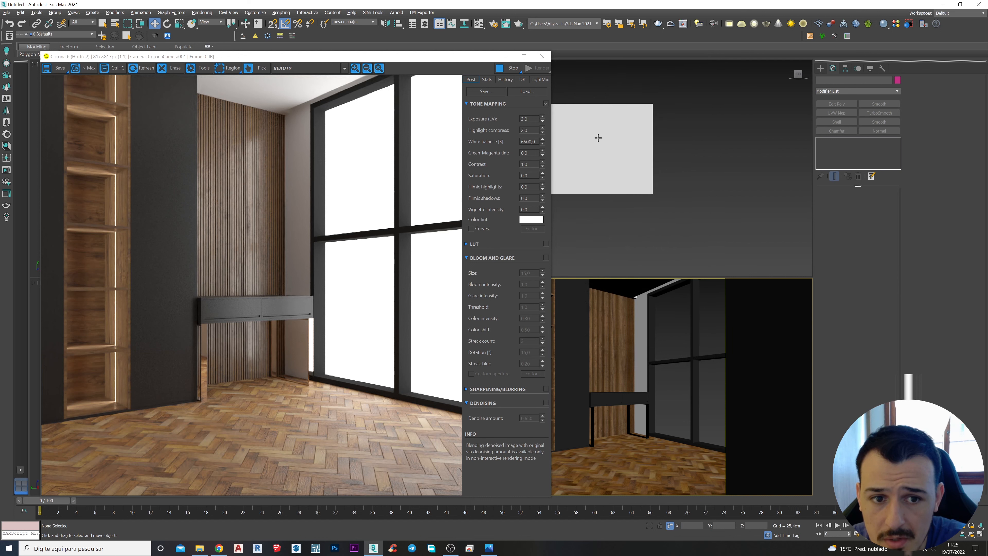
Step: Select the rectangular Corona light beside the shelving in the Top view and switch its color to Kelvin temperature
drag(447, 56, 445, 192)
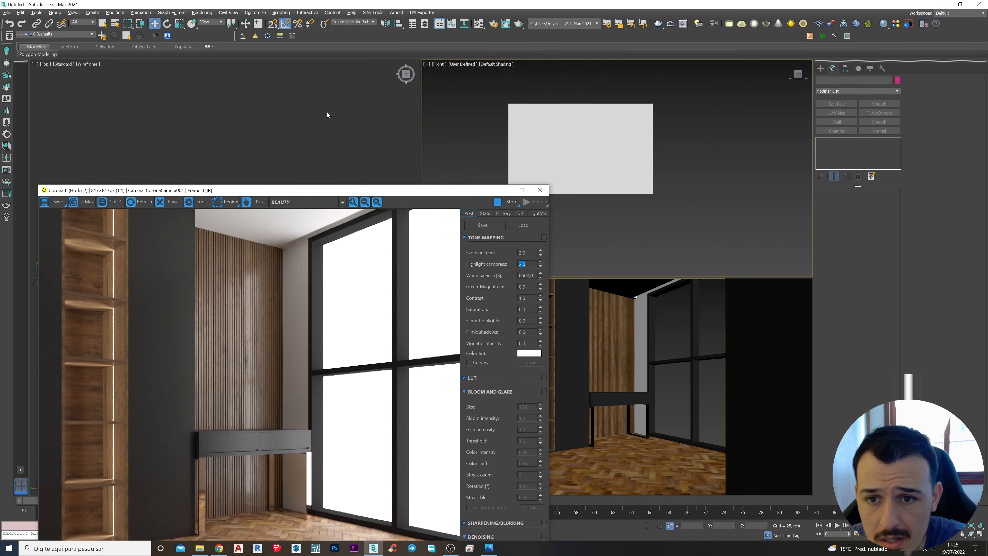
drag(334, 190, 679, 57)
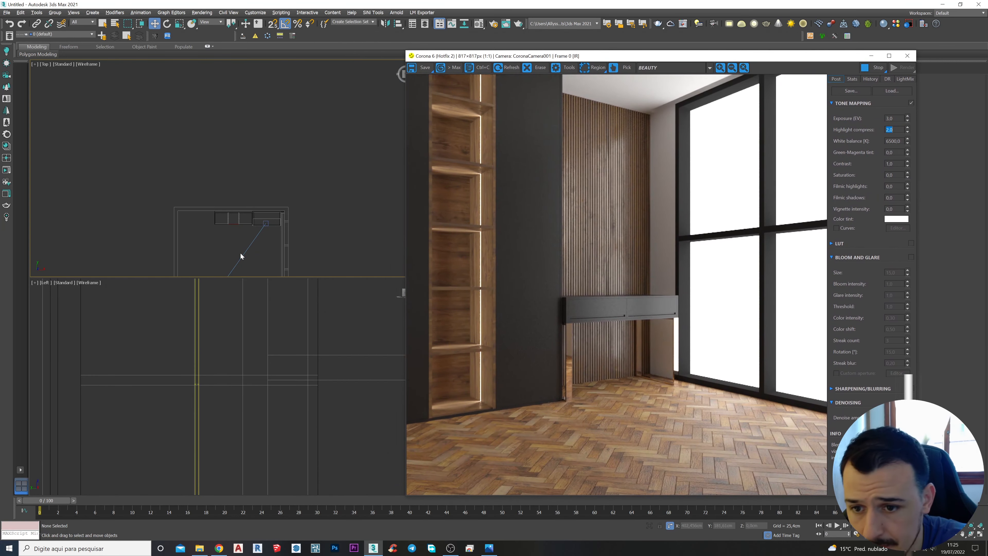
scroll(251, 219, up, 5)
scroll(269, 233, up, 6)
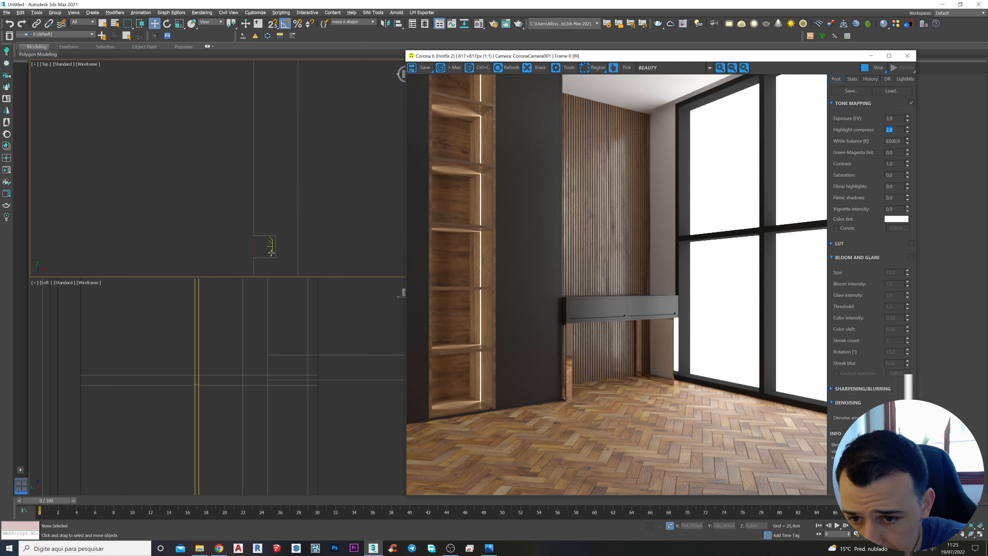
click(266, 244)
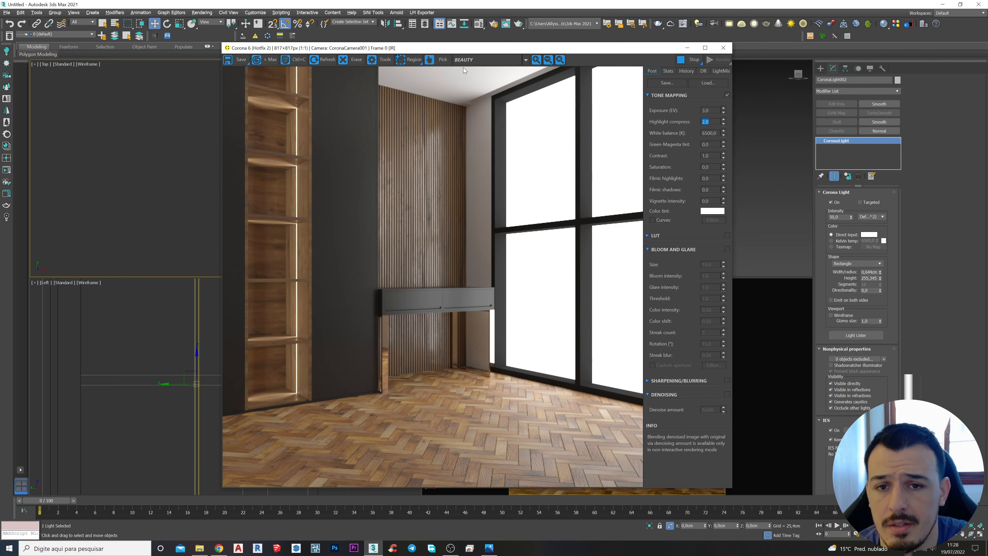
drag(461, 50, 509, 55)
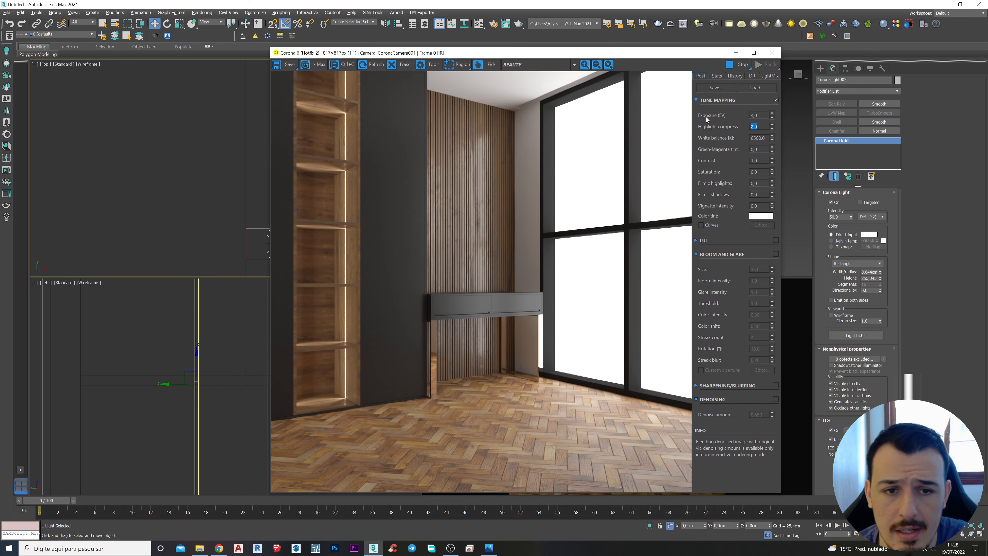
drag(575, 56, 512, 59)
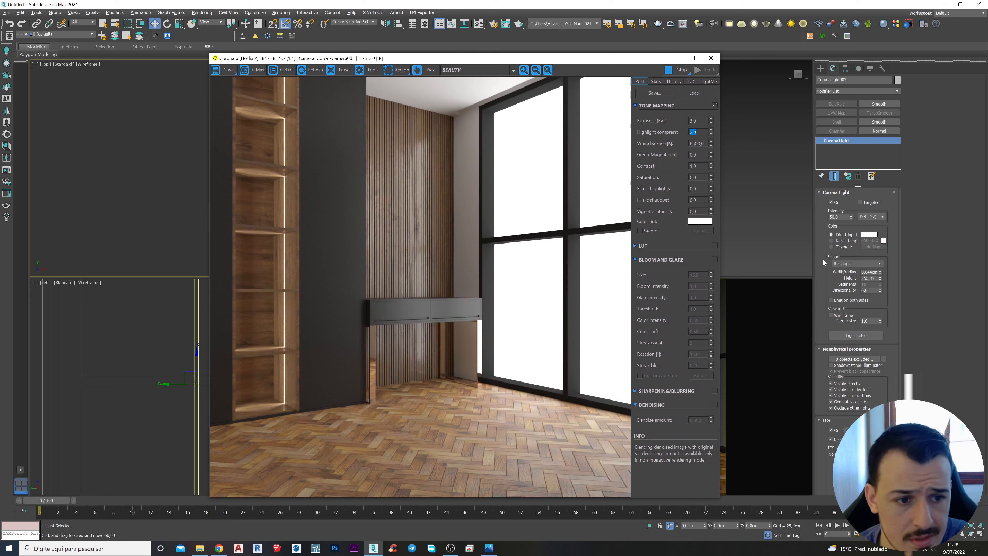
click(832, 241)
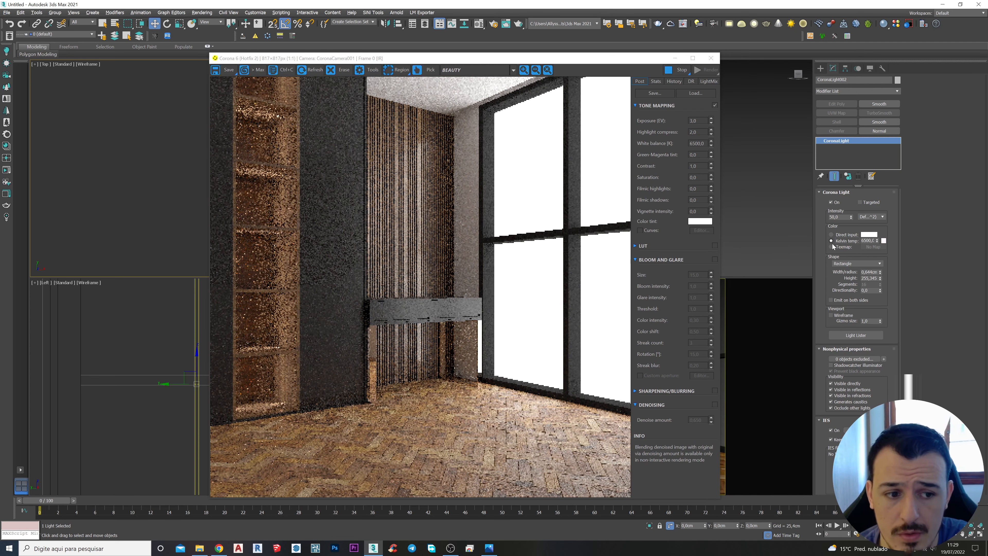
Step: Try Kelvin temperatures of 3000 and 4000 on the selected shelf light, and settle on 3500
double_click(862, 240)
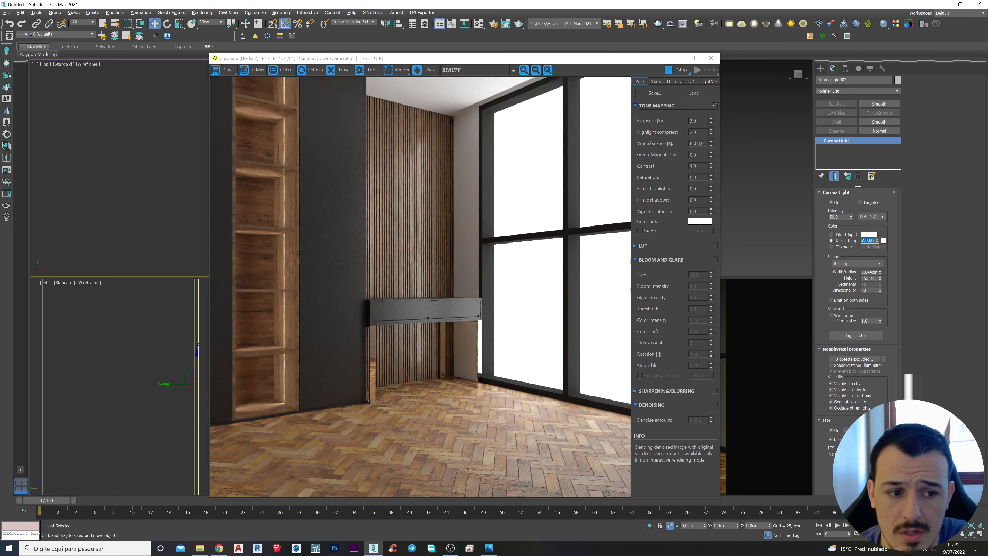
text(3000)
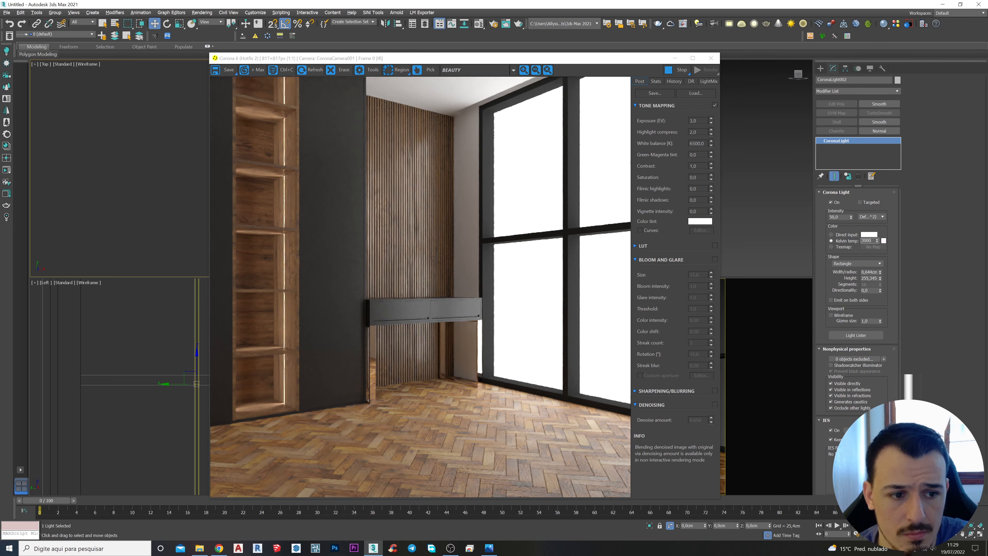
key(Return)
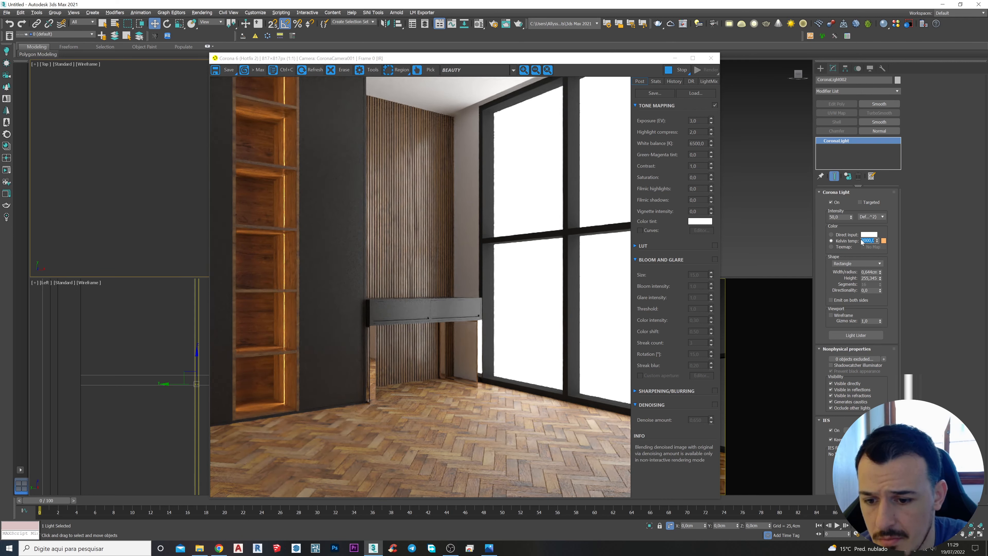
text(25)
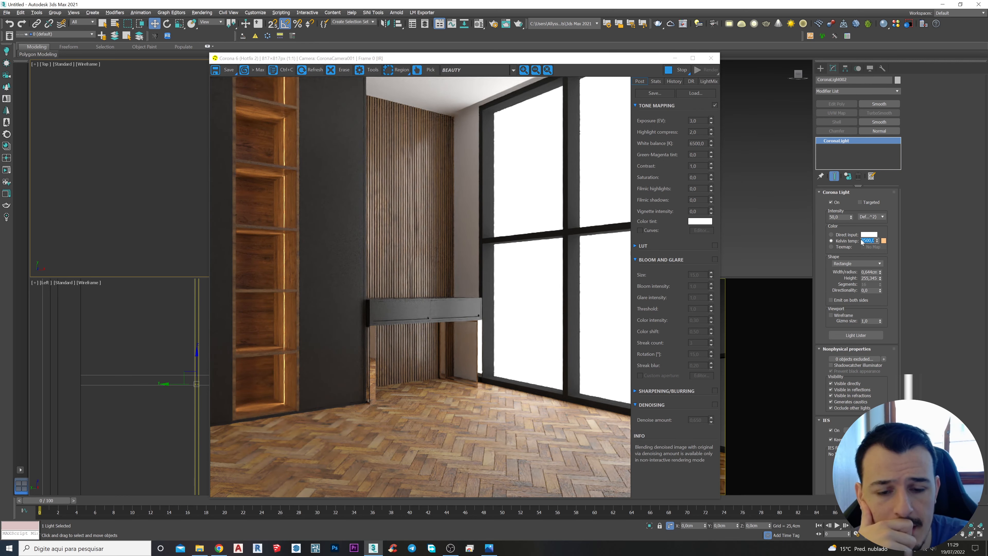
text(4000)
key(Return)
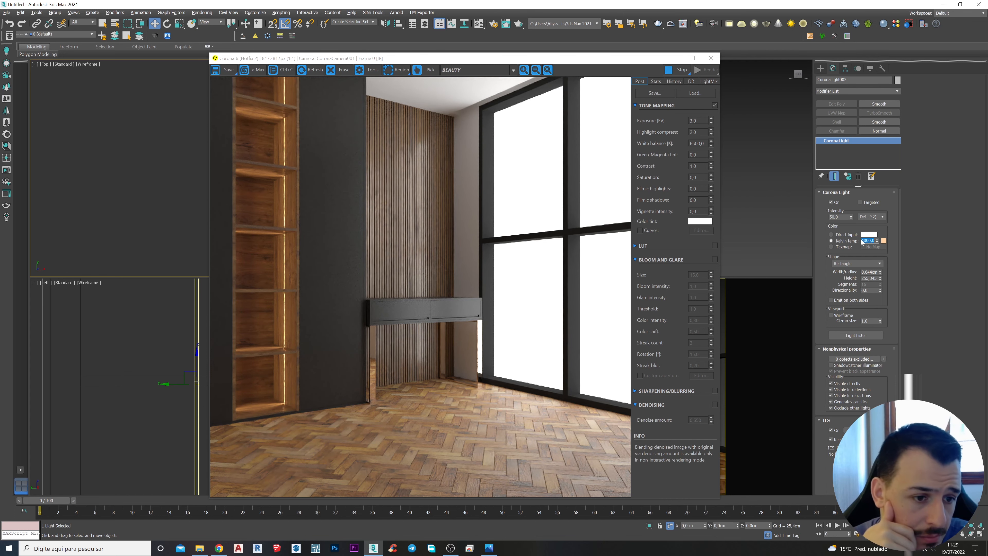
text(3500)
key(Return)
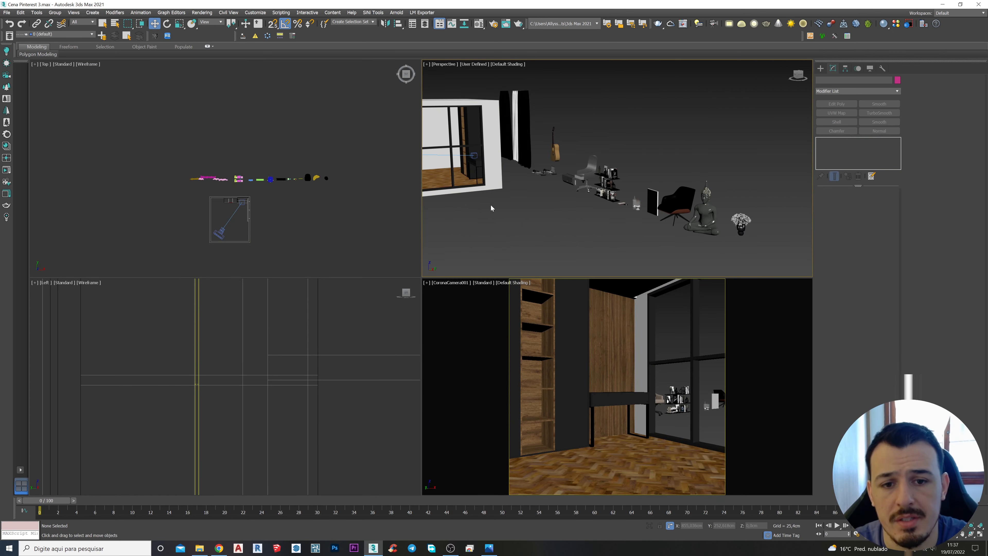
Step: Open the Relink Bitmaps tool for the scene with the imported decor models, dismiss its donation prompt and review the missing files list
middle_drag(505, 206, 508, 209)
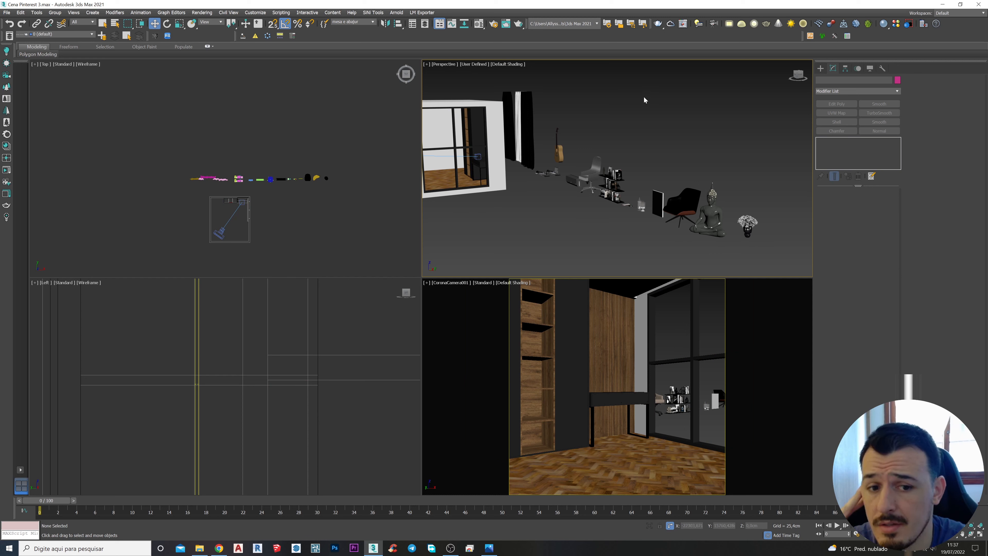
middle_drag(644, 97, 640, 93)
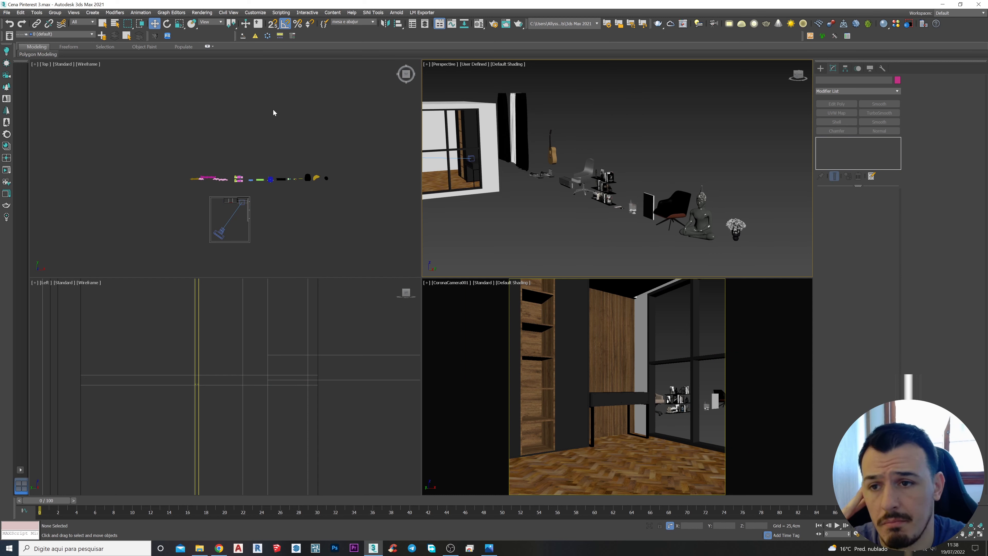
click(168, 37)
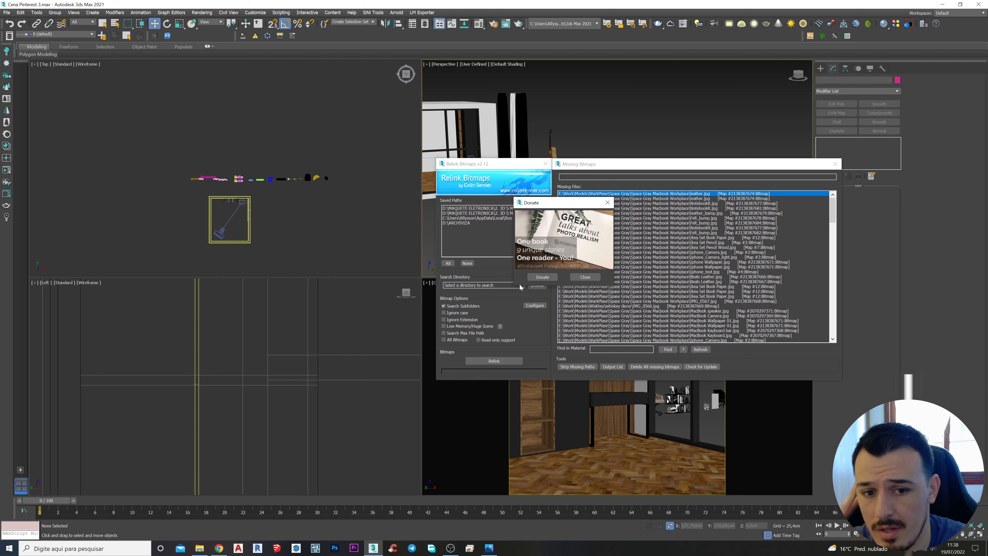
click(607, 203)
scroll(661, 265, down, 7)
scroll(669, 269, down, 7)
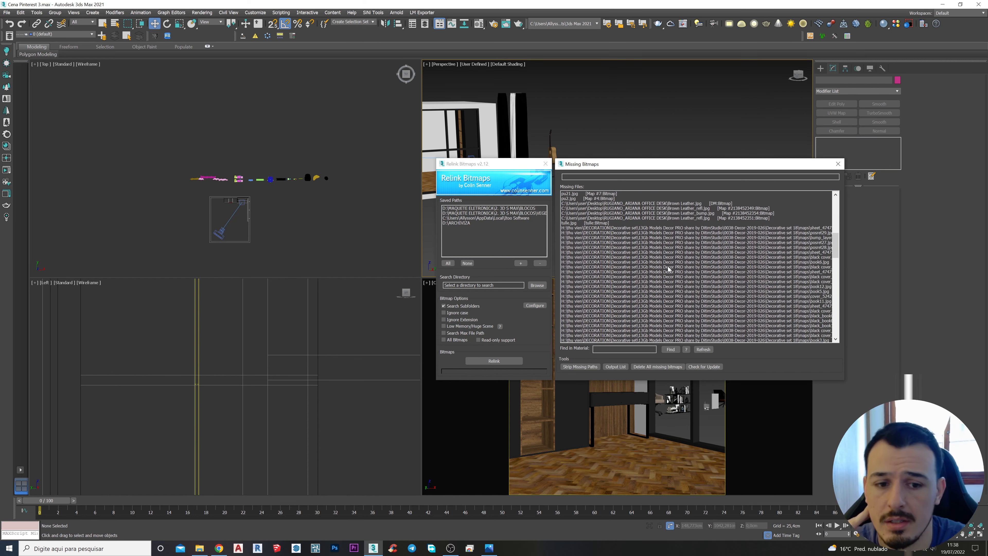
scroll(667, 268, down, 3)
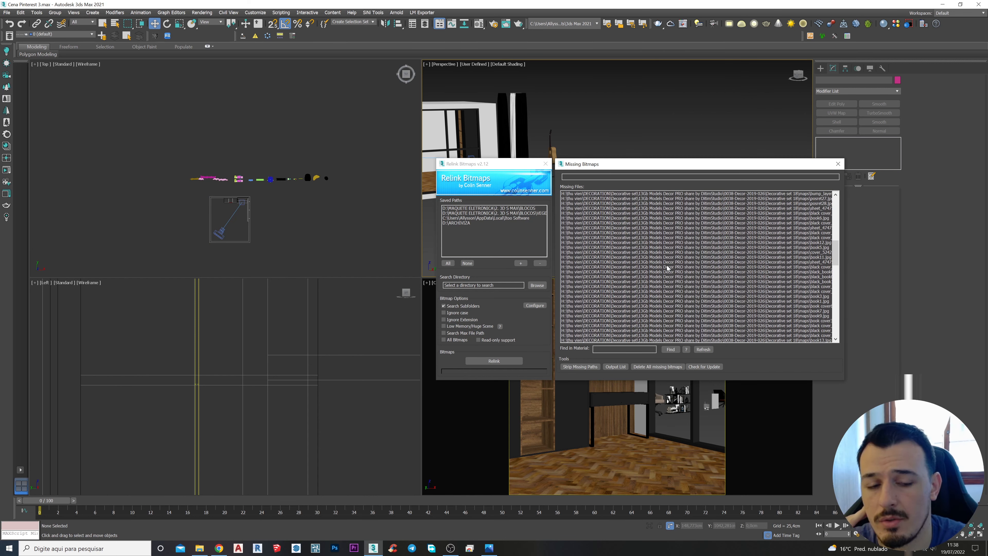
scroll(661, 267, down, 4)
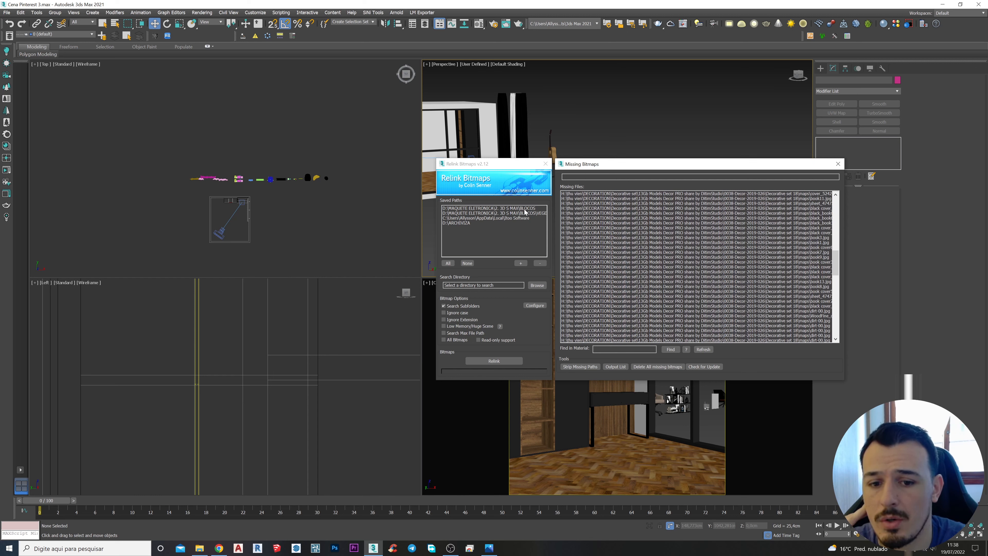
Step: Relink the missing bitmaps from the desktop folder blocos with subfolders searched, check the remaining missing files and close the tool
click(537, 286)
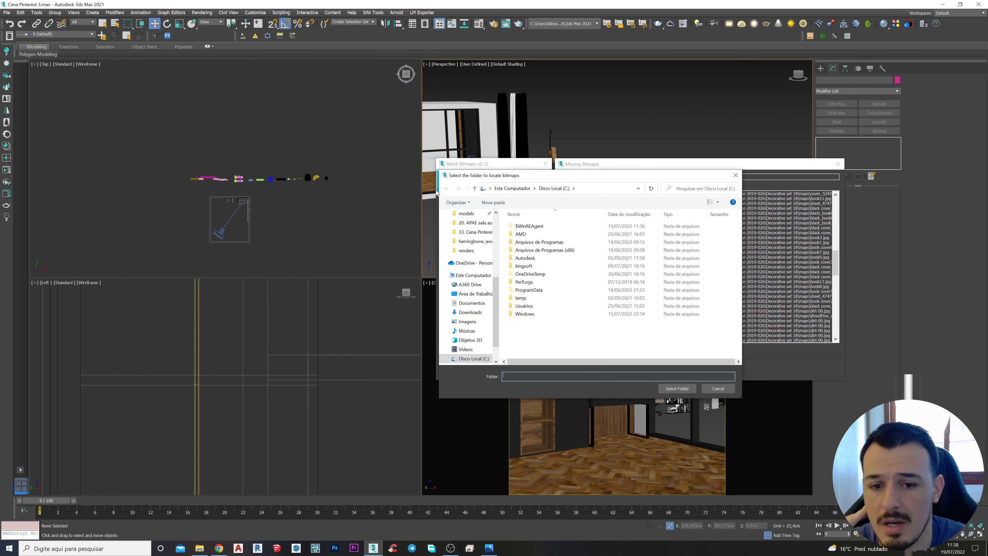
scroll(470, 280, up, 10)
click(473, 229)
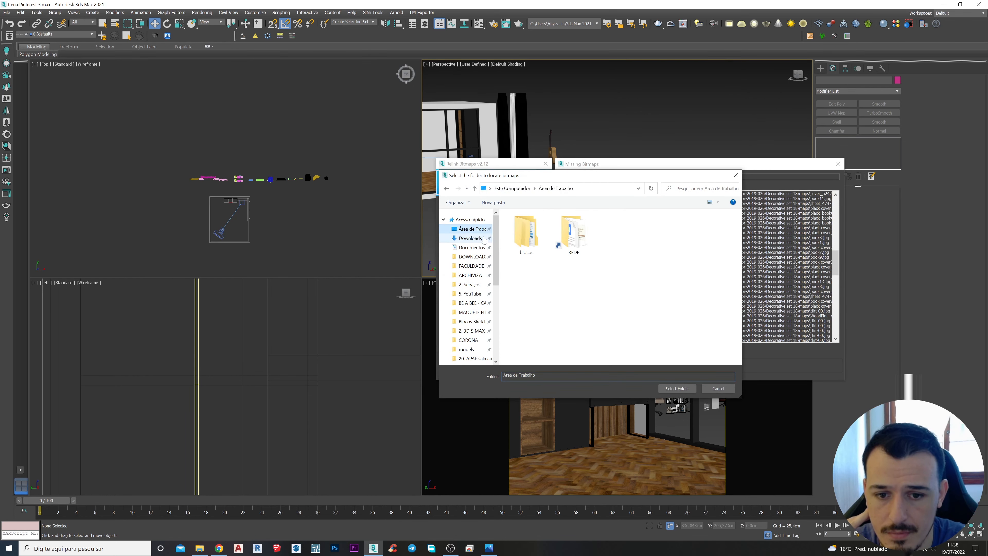
click(527, 246)
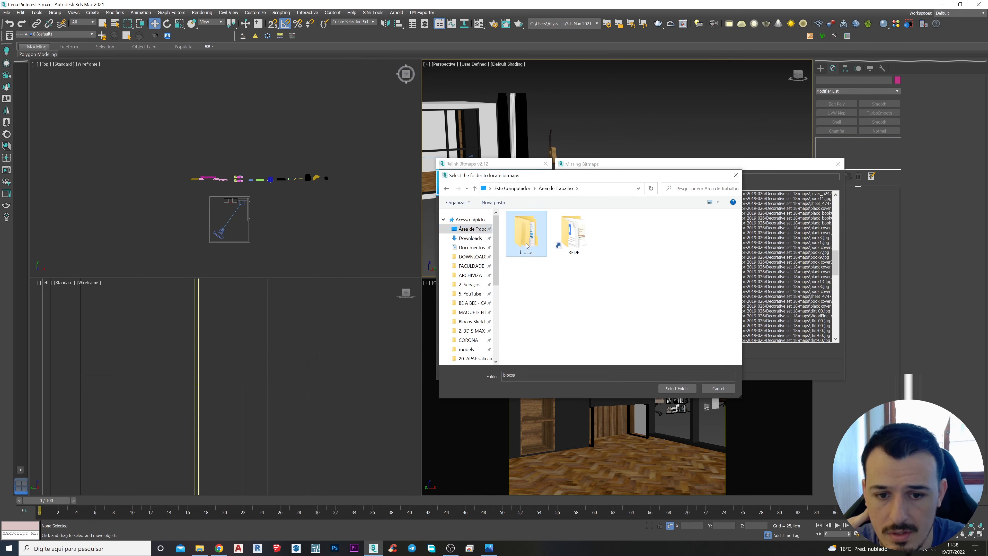
click(667, 388)
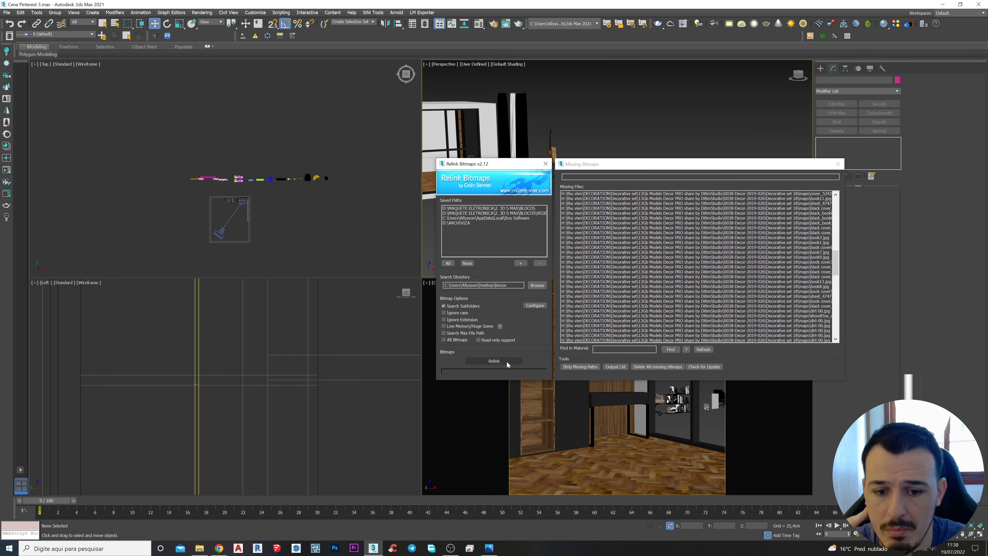
click(505, 361)
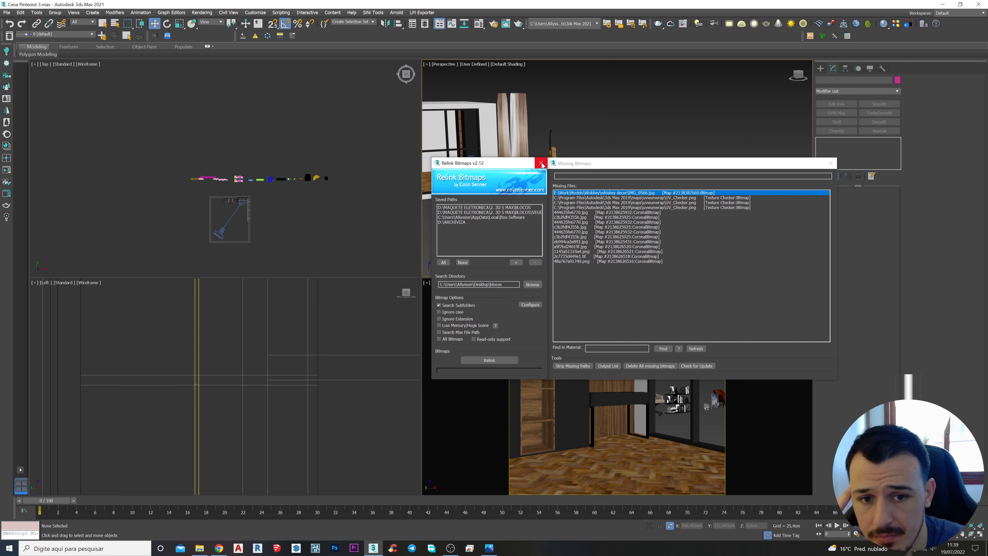
mouse_move(585, 262)
mouse_down()
mouse_move(569, 214)
mouse_move(576, 266)
mouse_move(617, 296)
mouse_move(582, 213)
mouse_move(584, 264)
mouse_up()
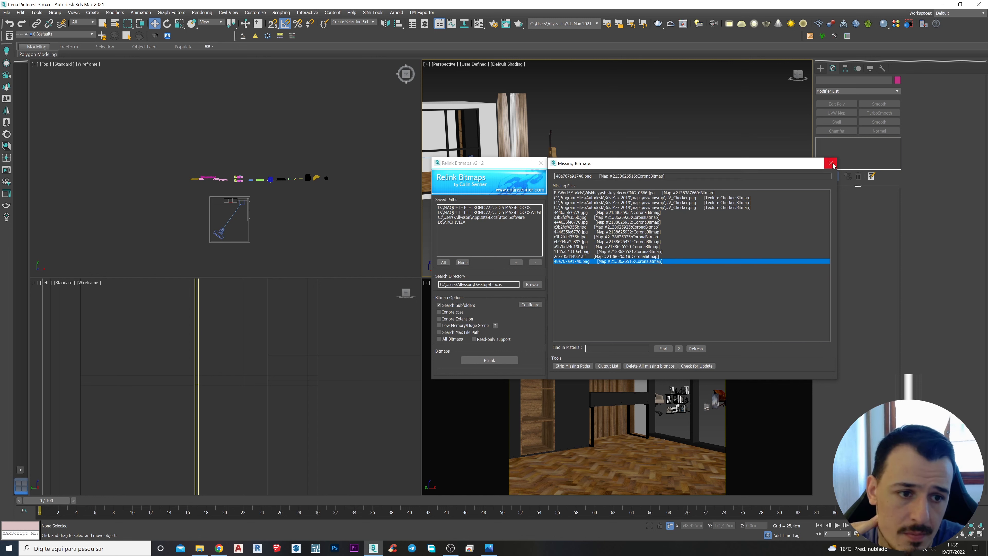
click(540, 162)
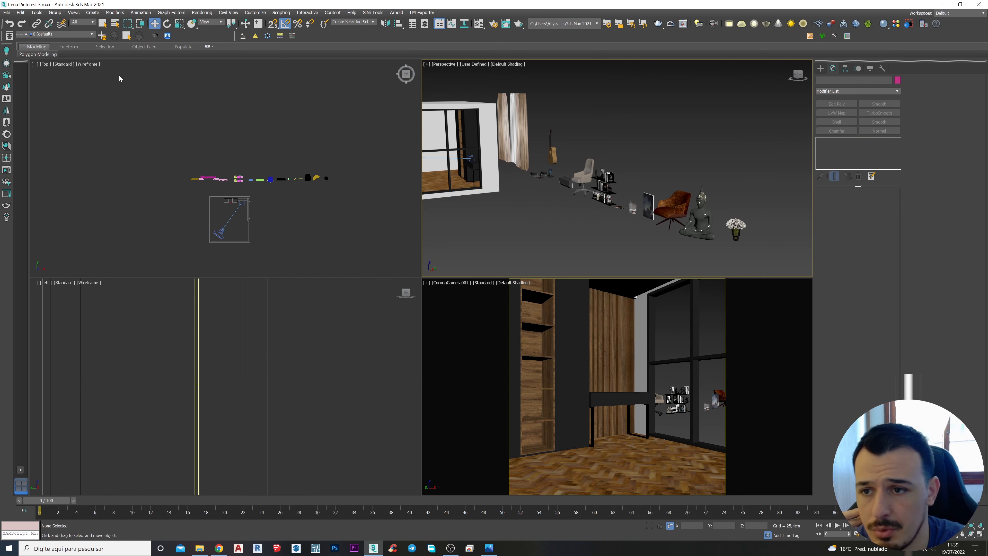
Step: Convert everything in the scene (materials, maps and lights) to Corona with Corona Converter and close the converter
click(7, 135)
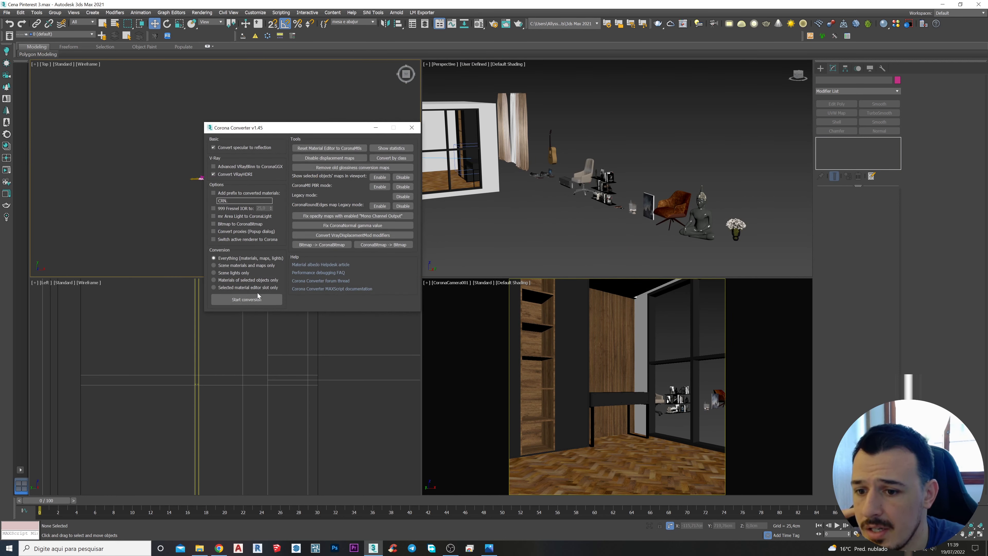
click(242, 300)
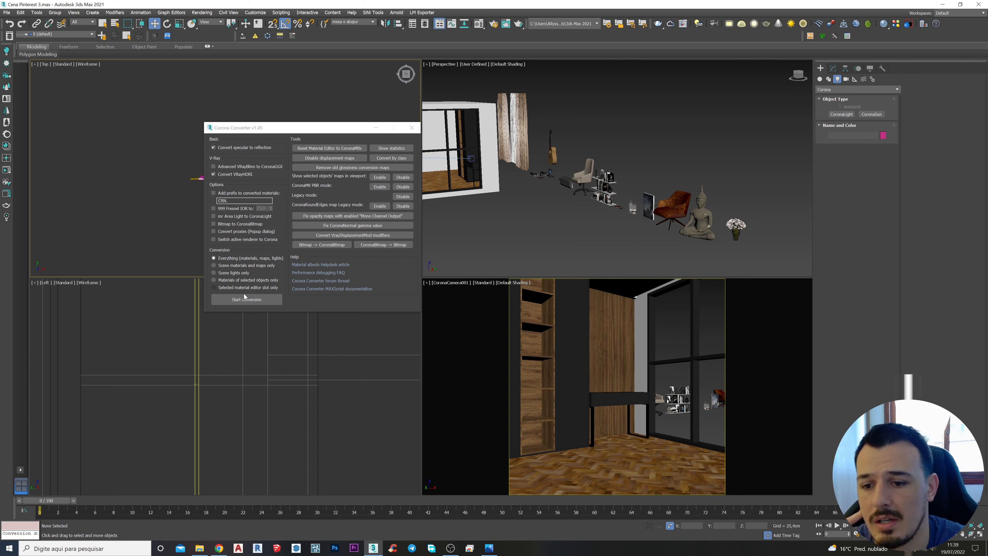
click(411, 127)
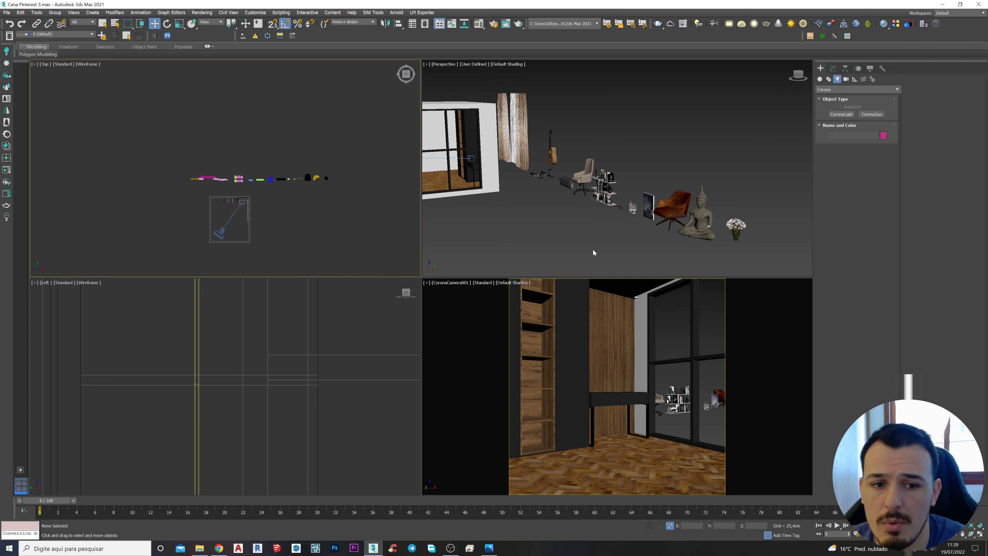
Step: Start the interactive render on a perspective view of the room and imported models, and dismiss the Corona error messages
scroll(568, 242, down, 3)
alt+middle_drag(577, 244, 585, 199)
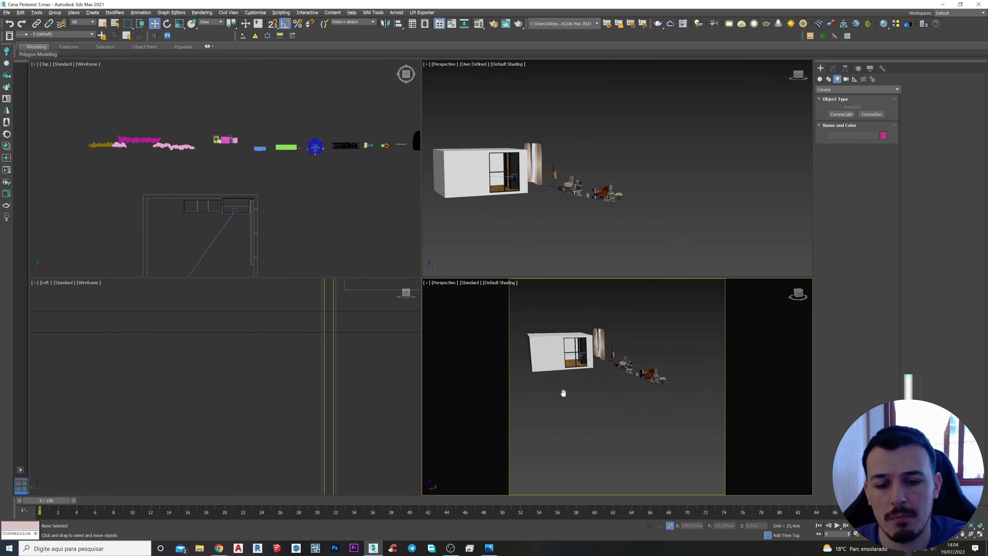
mouse_move(563, 393)
alt+middle_down()
mouse_move(547, 397)
mouse_move(561, 395)
alt+middle_up()
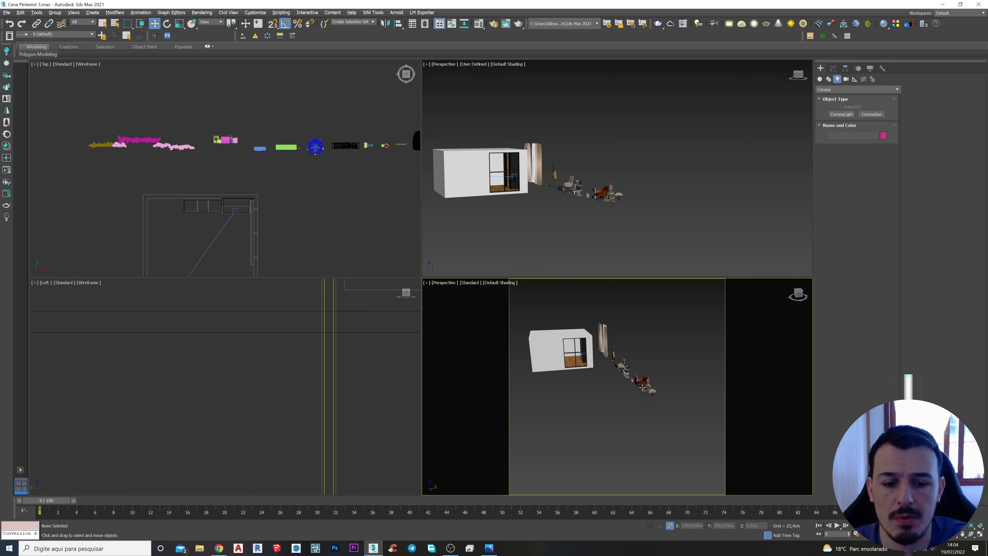
scroll(641, 386, up, 10)
scroll(641, 387, down, 11)
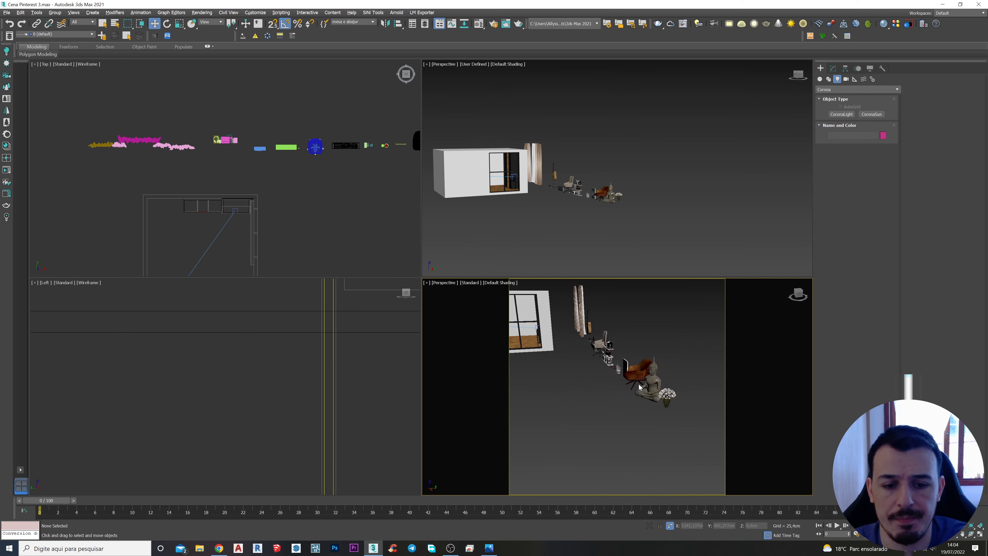
click(6, 170)
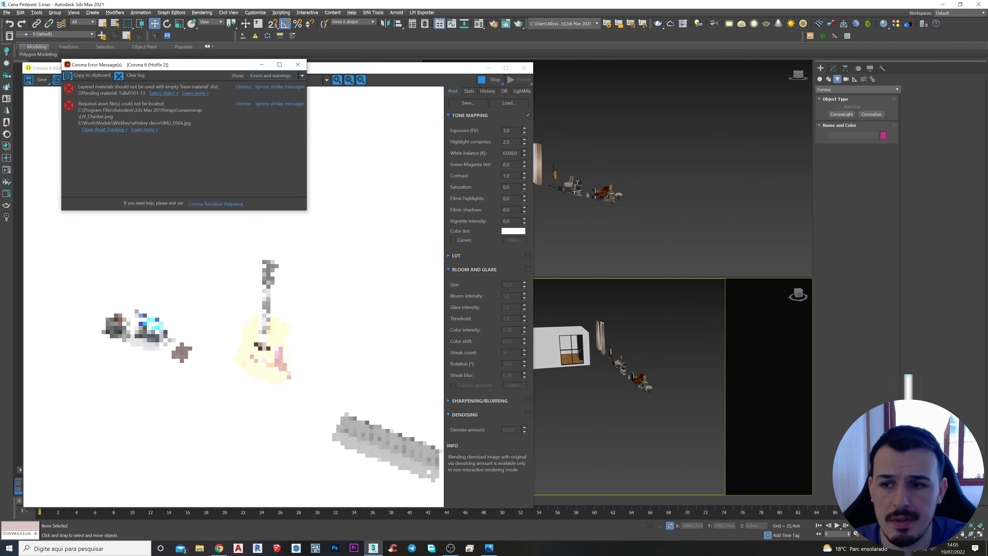
click(298, 64)
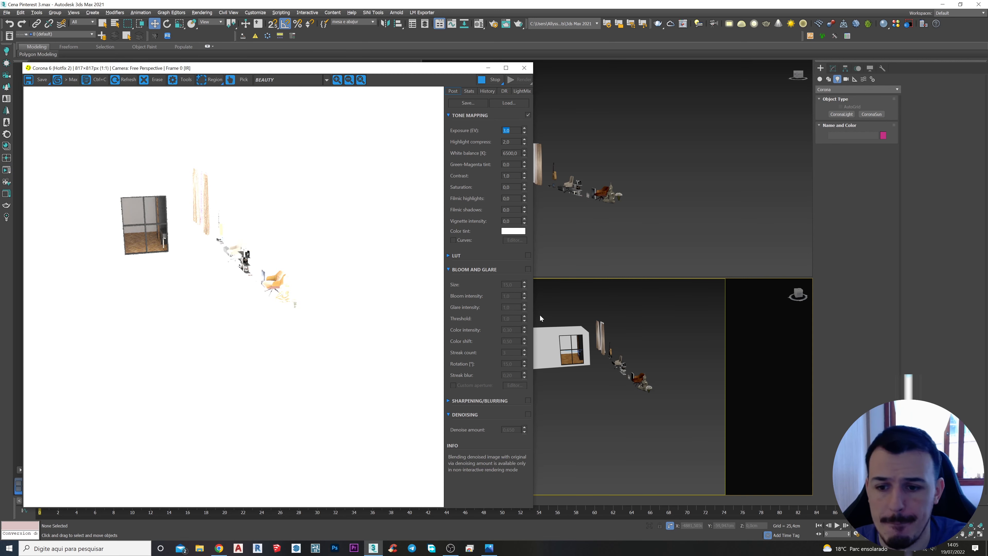
Step: Move the interactive render window slightly aside and set its tone mapping Exposure (EV) to 0
scroll(649, 330, down, 3)
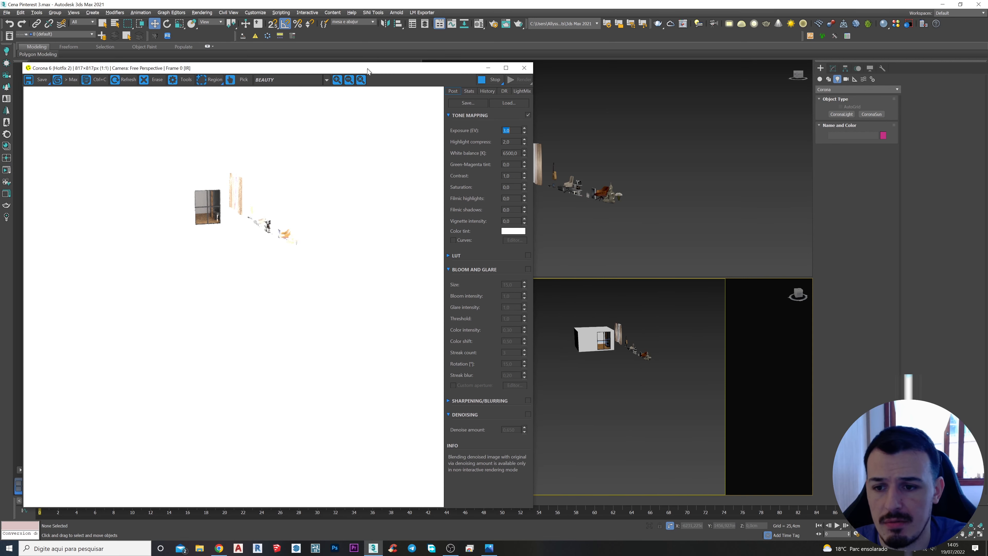
drag(368, 69, 363, 65)
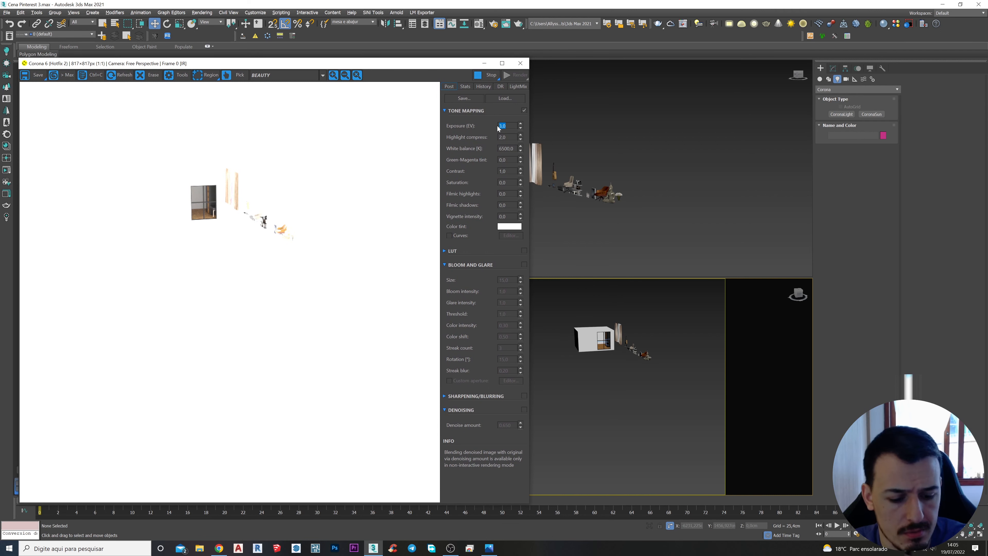
text(0)
key(Return)
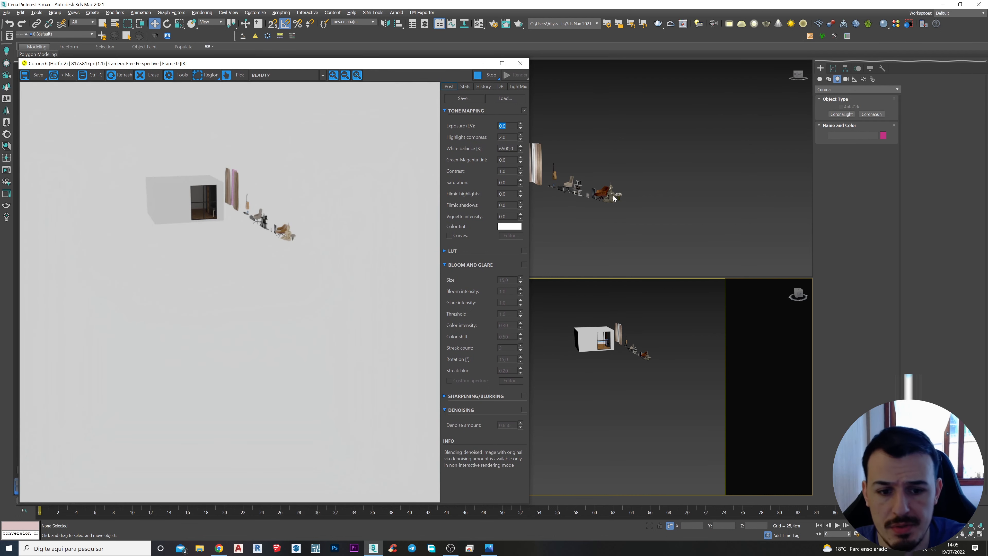
Step: Inspect the imported armchair, picture and decor models in the interactive render, then select and frame the bookshelf group
scroll(651, 371, up, 10)
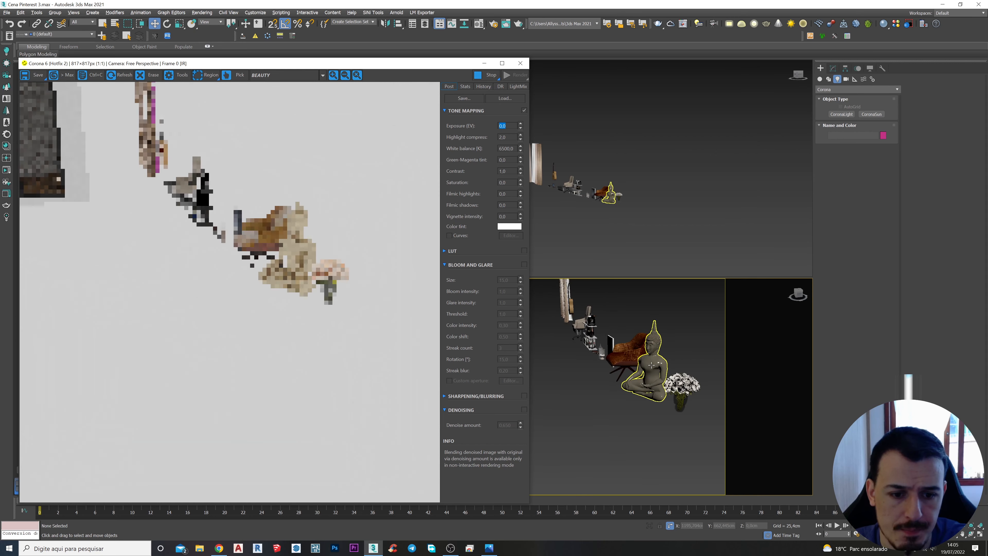
scroll(625, 365, up, 10)
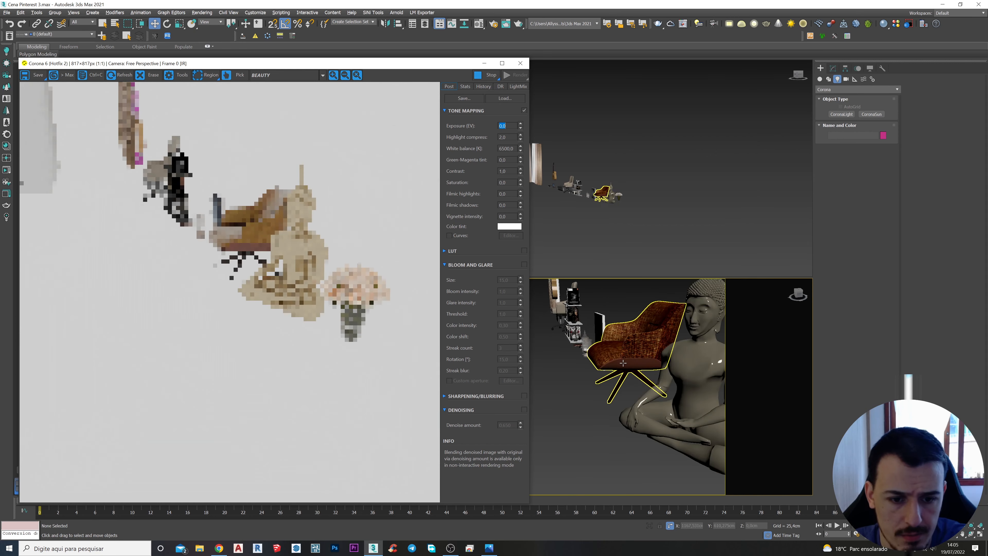
scroll(638, 339, up, 8)
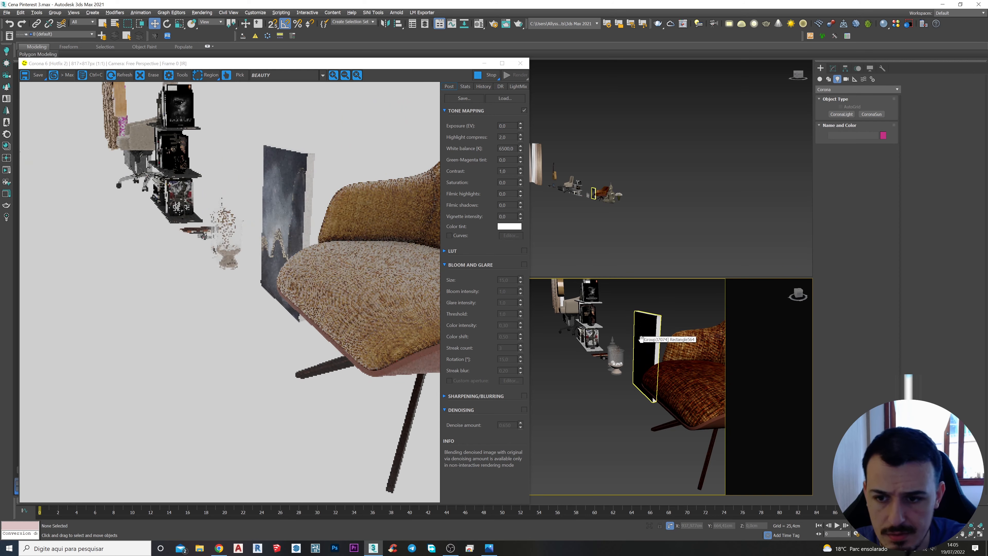
scroll(649, 378, down, 8)
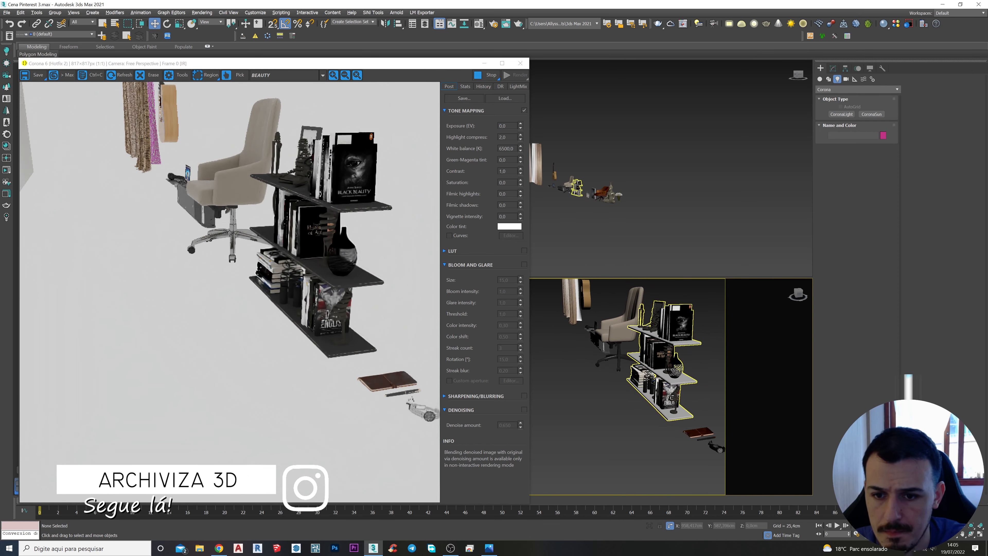
click(669, 368)
key(z)
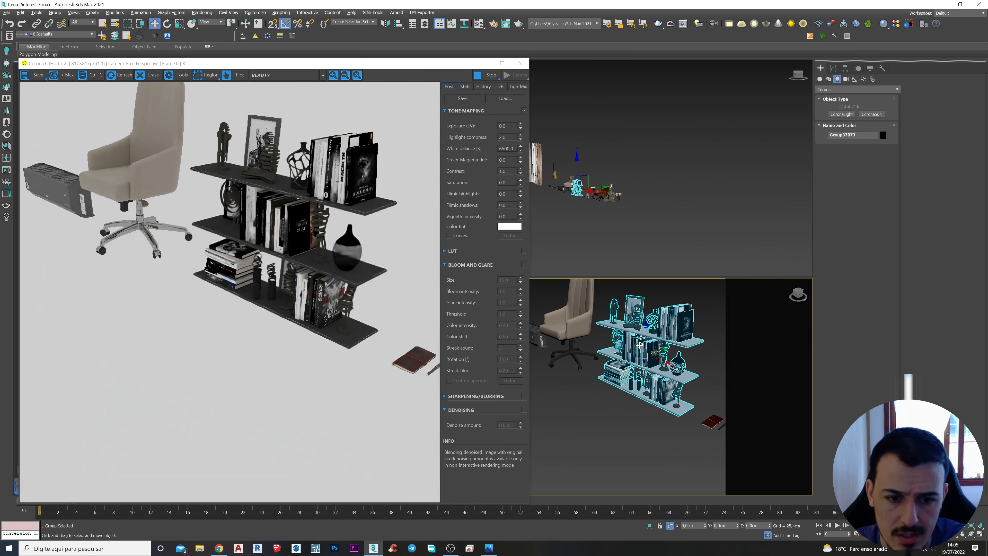
Step: Inspect the materials of the bookshelf and the beige office chair up close in the interactive render
scroll(631, 363, up, 4)
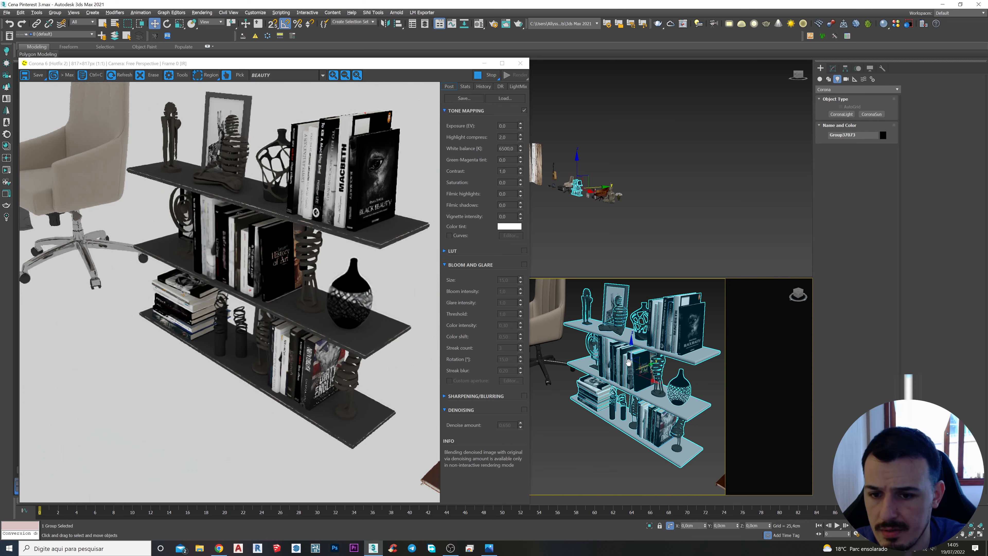
scroll(630, 362, down, 3)
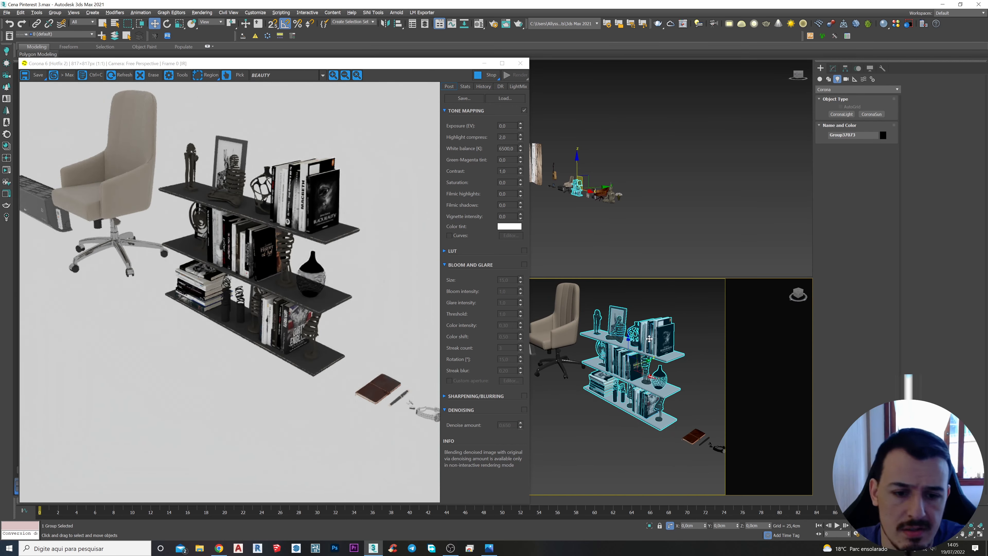
scroll(624, 374, up, 3)
scroll(628, 368, down, 3)
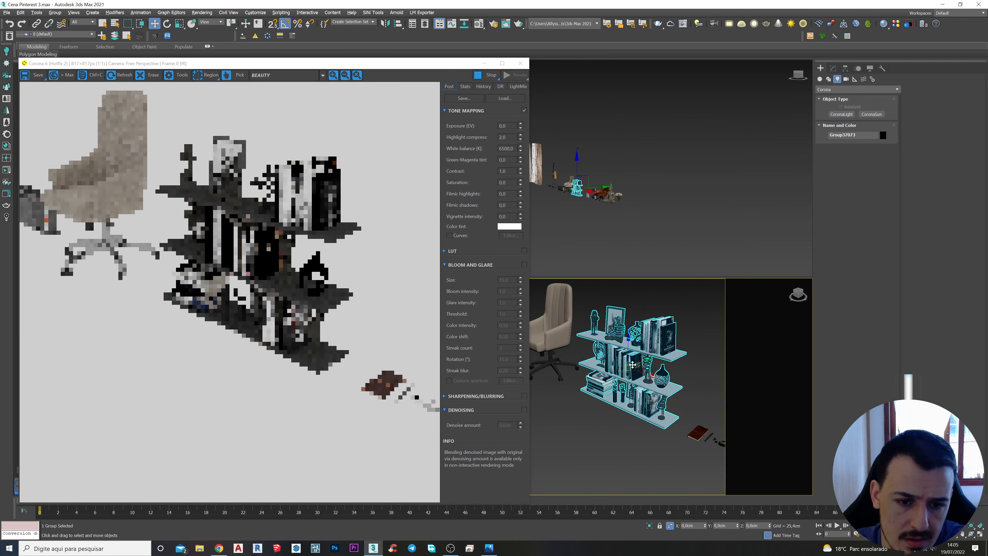
click(633, 363)
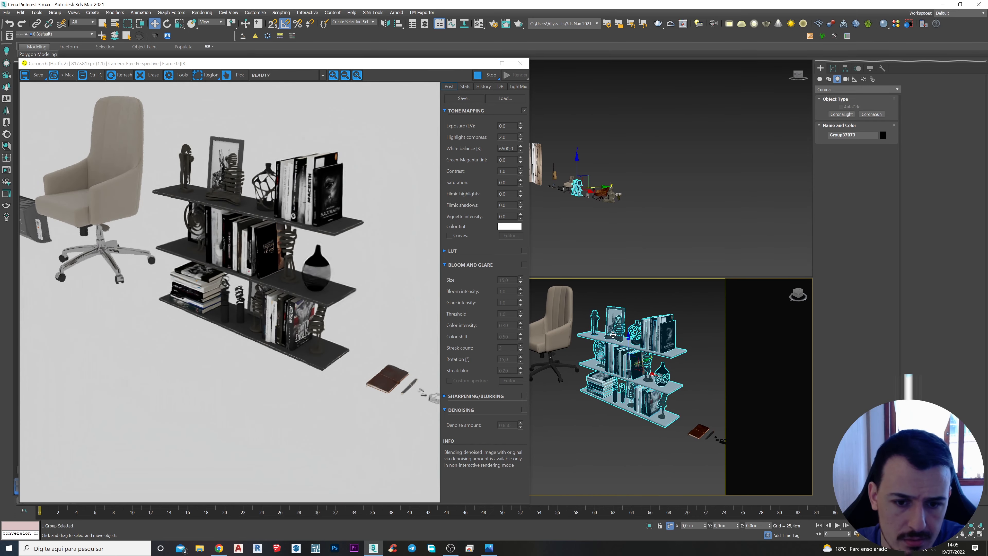
middle_drag(613, 335, 642, 336)
scroll(584, 338, up, 5)
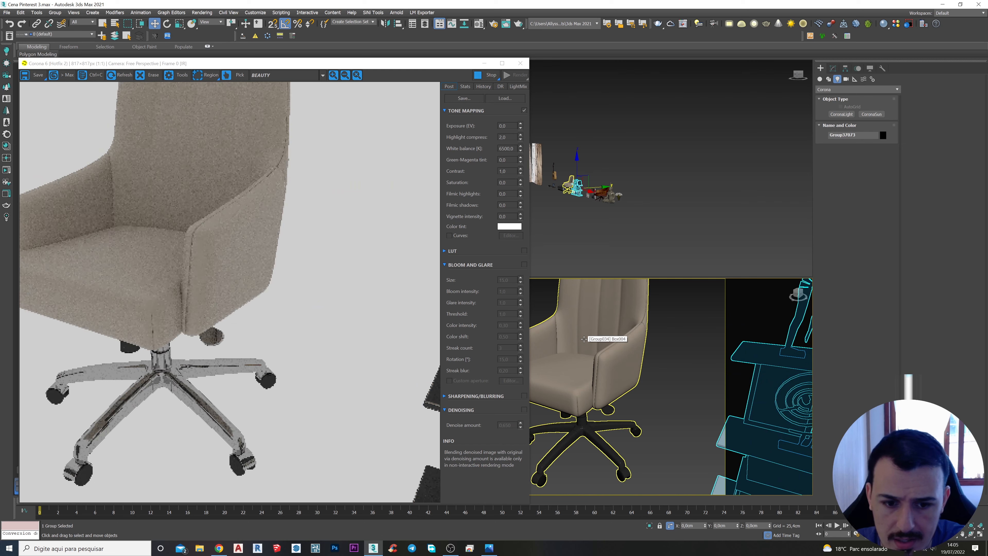
scroll(584, 339, down, 4)
scroll(558, 364, down, 4)
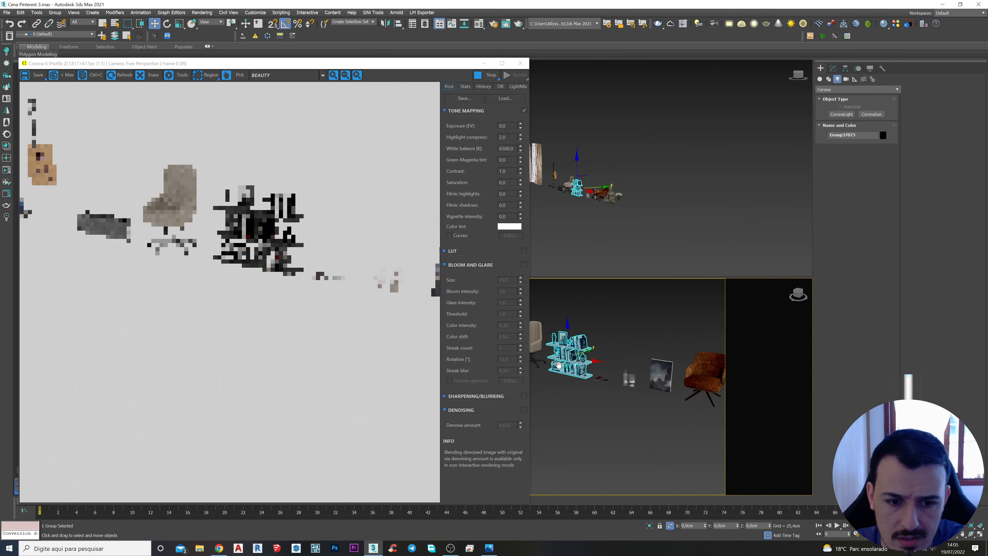
middle_drag(559, 365, 663, 378)
scroll(628, 362, up, 4)
scroll(629, 361, down, 3)
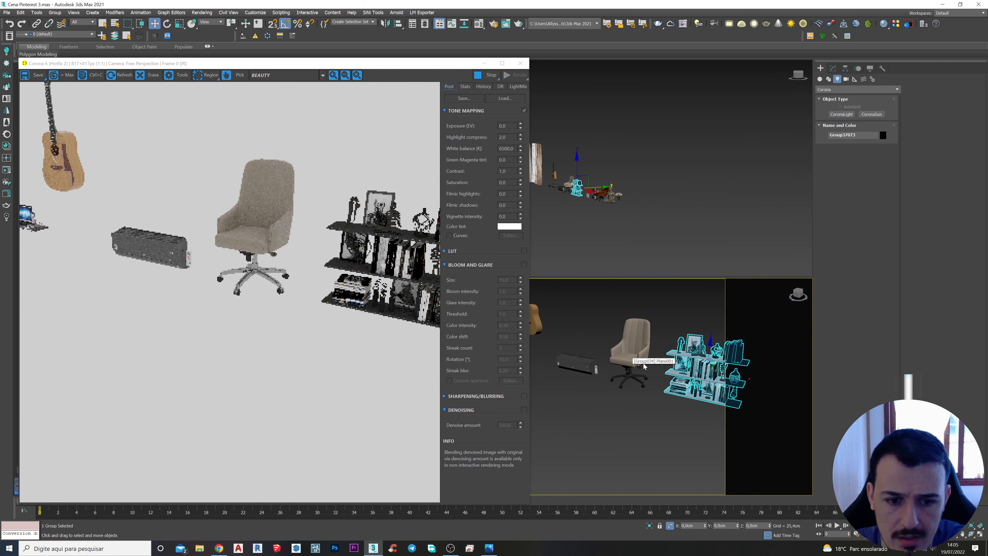
Step: Delete the imported orange armchair standing between the picture and the Buddha statue
mouse_move(739, 390)
middle_down()
mouse_move(657, 401)
mouse_move(672, 404)
middle_up()
scroll(633, 394, down, 4)
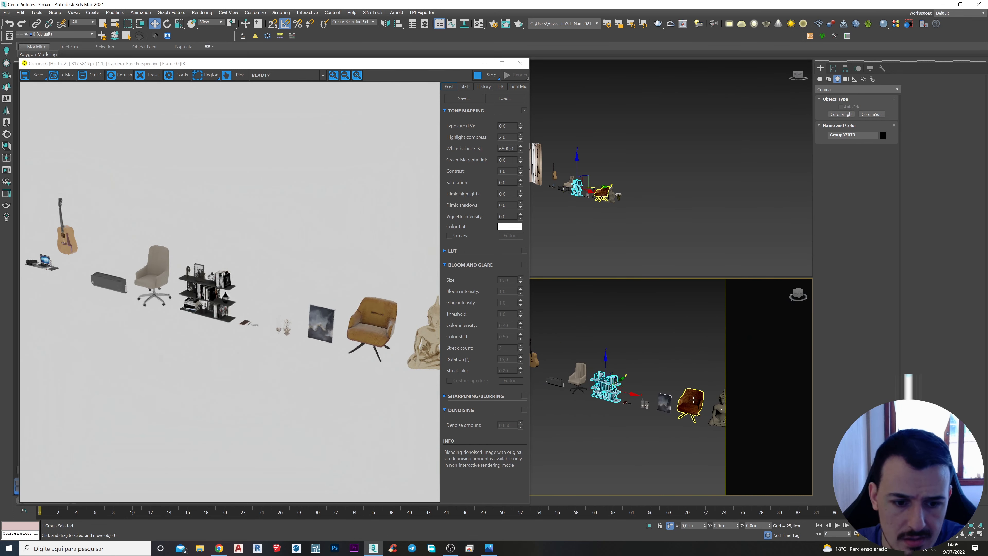
key(Delete)
Step: Check the acoustic guitar's materials up close in the interactive render and delete the guitar from the scene
scroll(666, 375, down, 6)
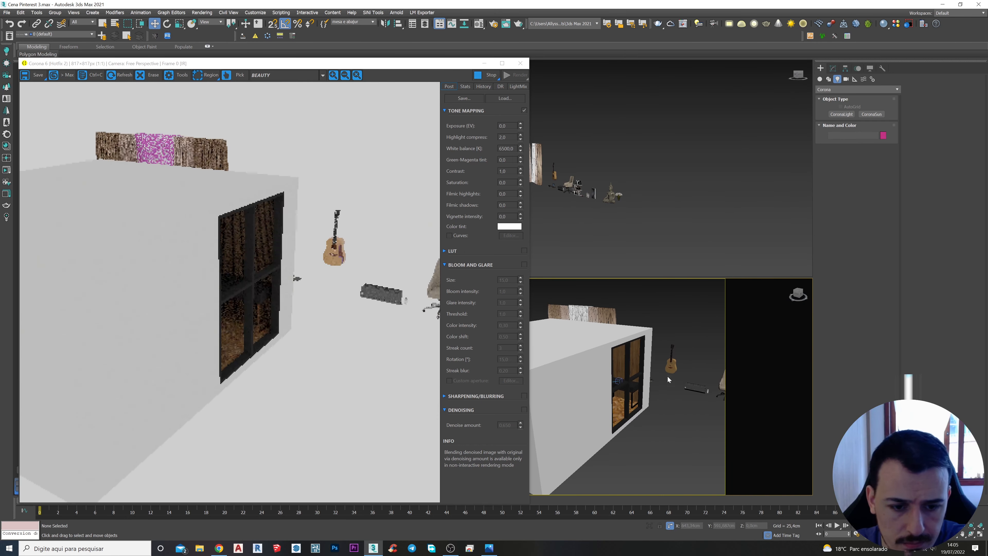
scroll(646, 378, up, 8)
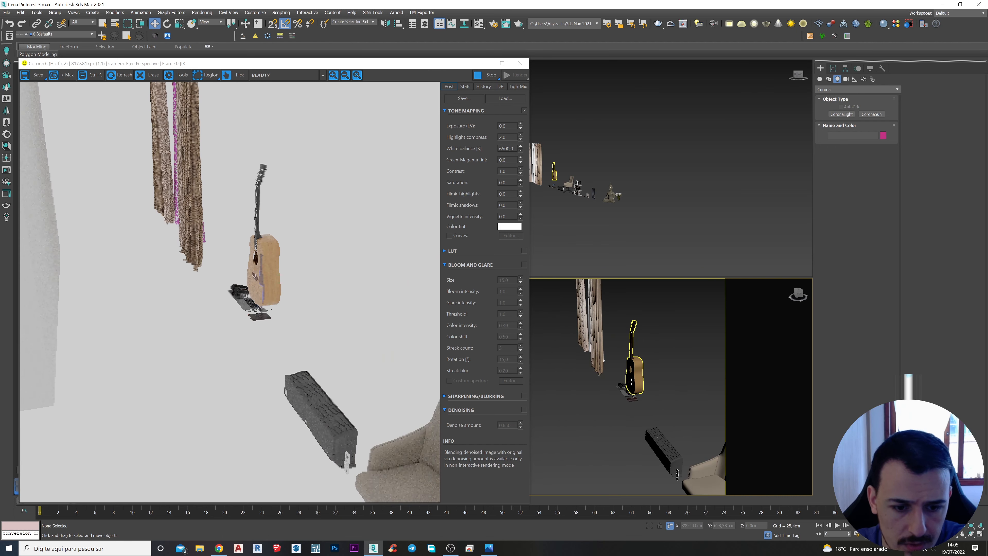
alt+middle_drag(637, 385, 625, 381)
scroll(626, 380, up, 3)
scroll(638, 378, down, 3)
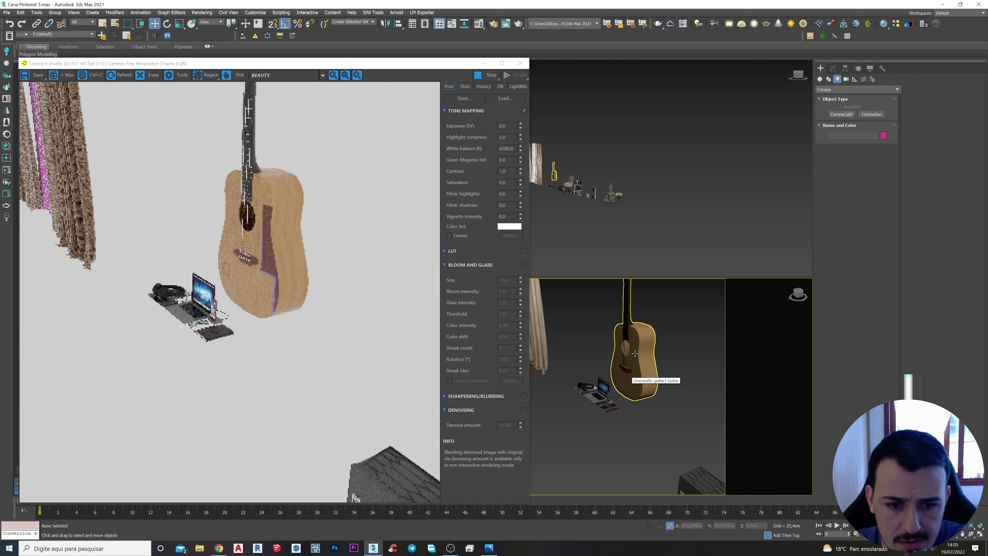
scroll(635, 354, up, 2)
scroll(635, 353, up, 2)
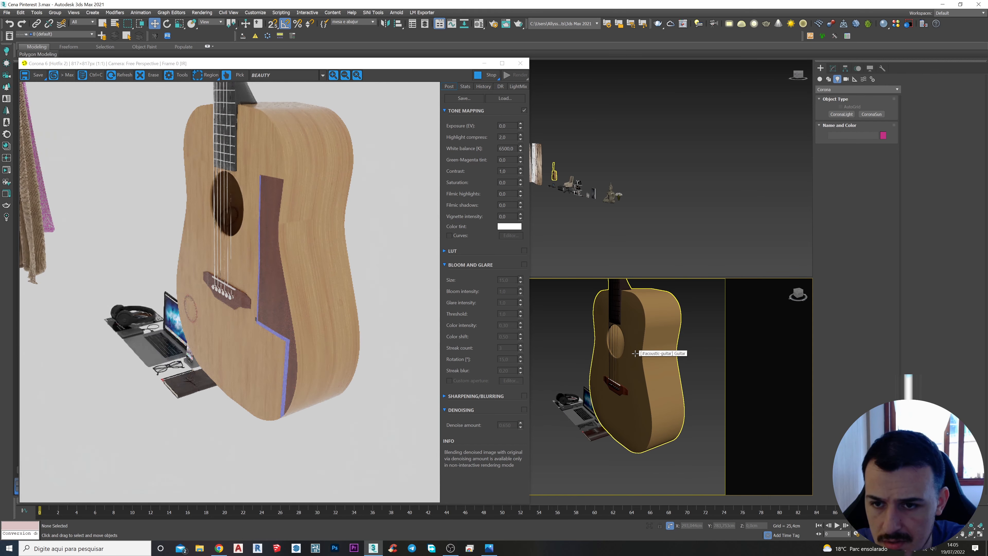
drag(635, 354, 602, 395)
Step: Examine the laptop, headphones and notebook set and the curtains in the interactive render
scroll(602, 395, up, 5)
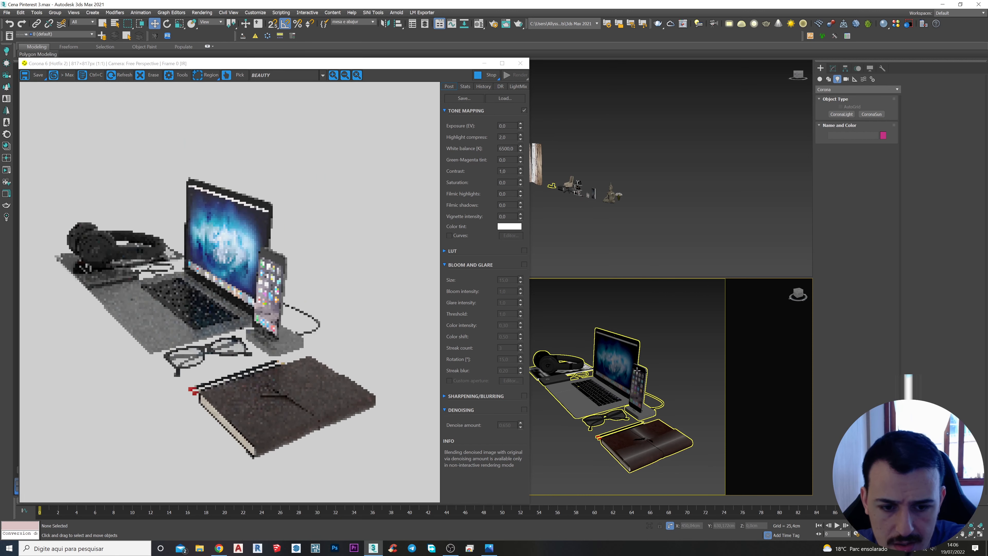
scroll(627, 380, up, 3)
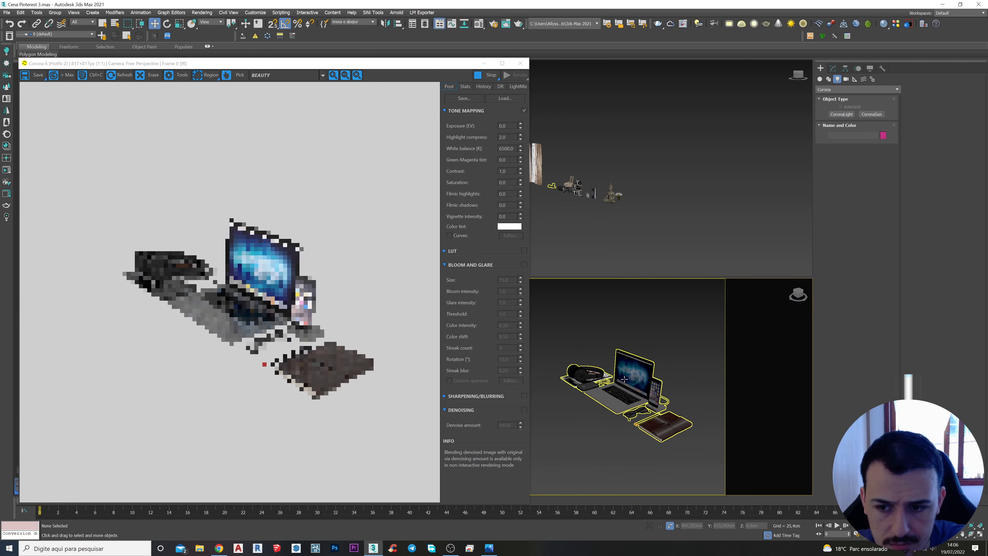
scroll(623, 379, down, 4)
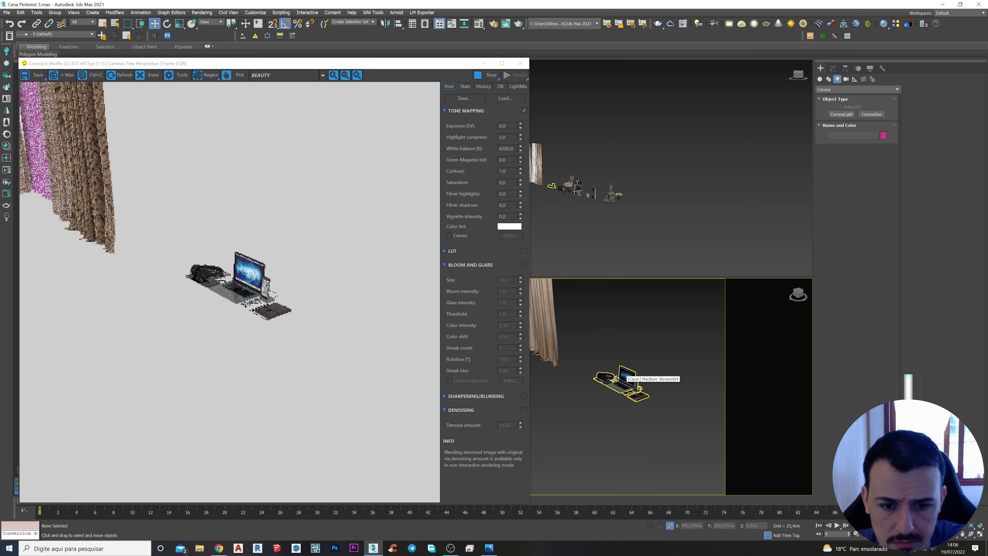
middle_drag(624, 378, 687, 430)
alt+middle_drag(593, 322, 642, 386)
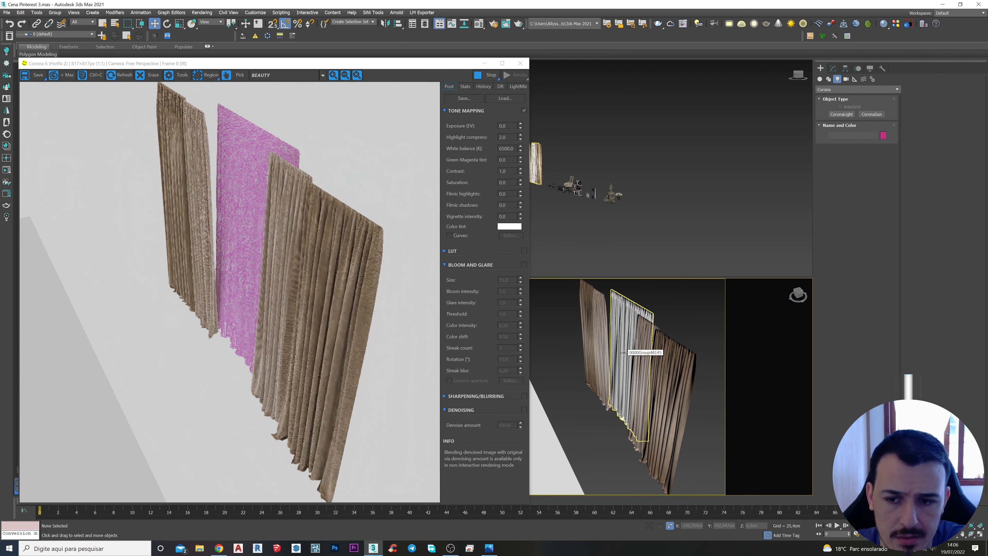
scroll(623, 352, down, 5)
alt+middle_drag(624, 353, 600, 357)
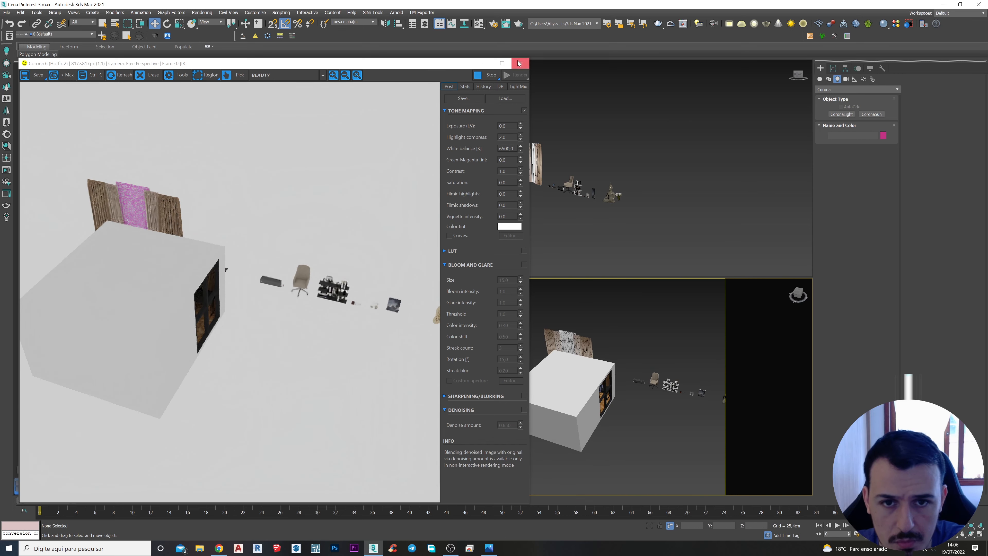
Step: Close the interactive render window and move the laptop, headphones and notebook group onto the desk inside the room
click(520, 63)
alt+middle_drag(677, 383, 666, 377)
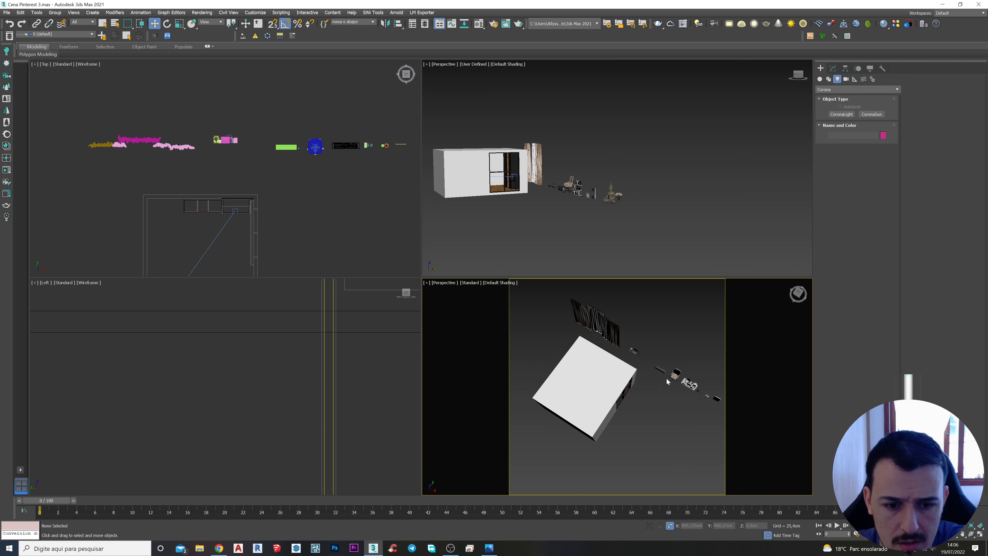
scroll(639, 351, up, 3)
click(633, 352)
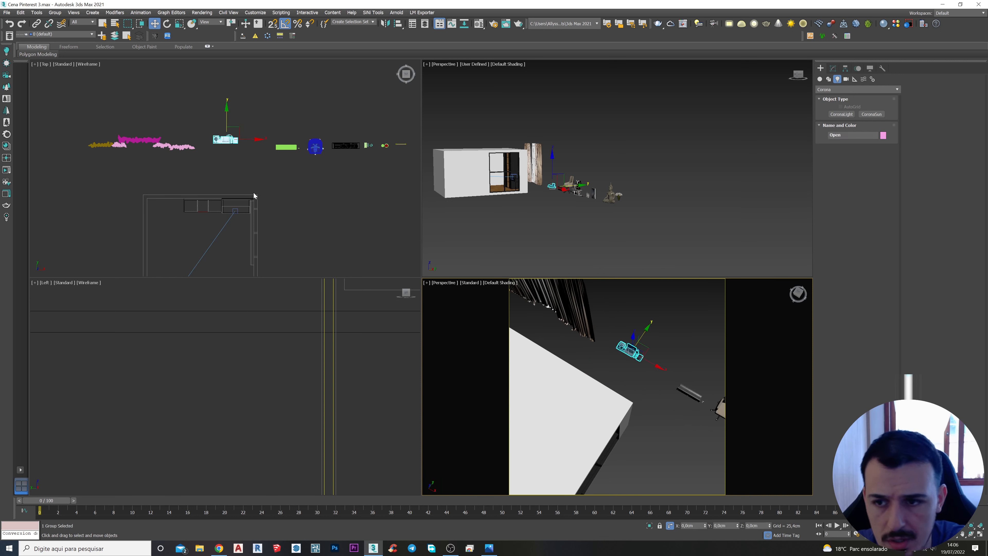
middle_drag(271, 188, 307, 167)
drag(274, 111, 282, 183)
scroll(302, 208, up, 5)
middle_drag(302, 208, 305, 202)
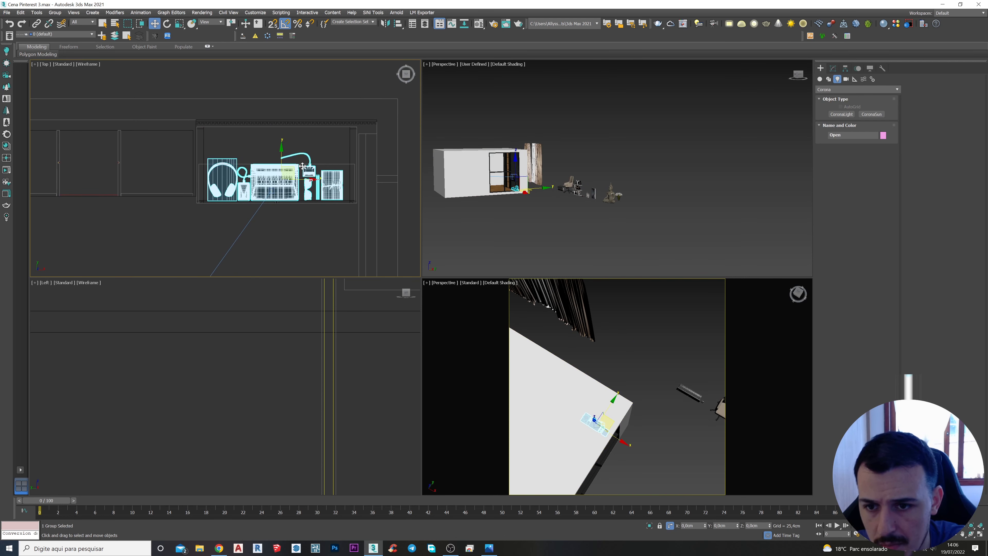
drag(294, 170, 296, 154)
Step: Move the office chair into the room and place it in front of the desk in the Top view
scroll(306, 213, down, 6)
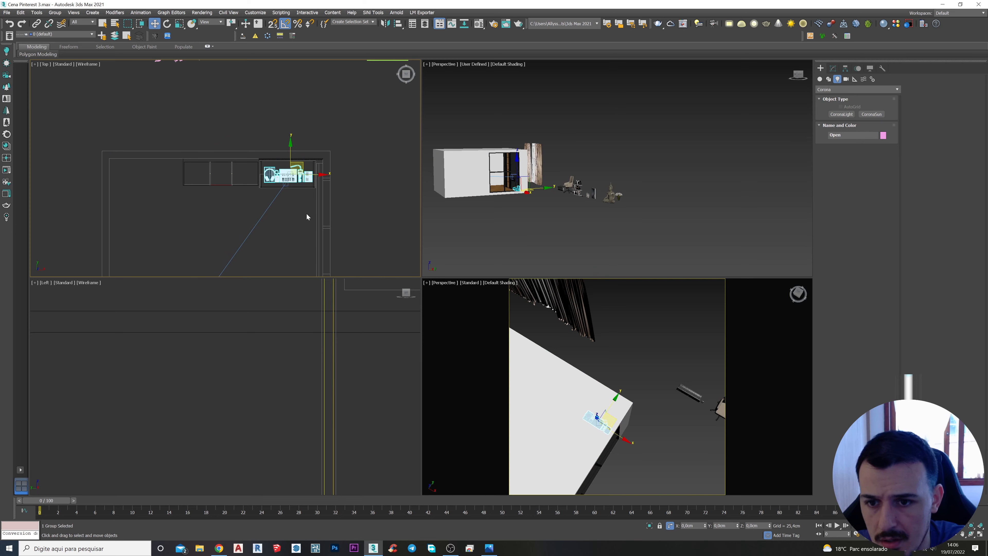
middle_drag(338, 205, 307, 198)
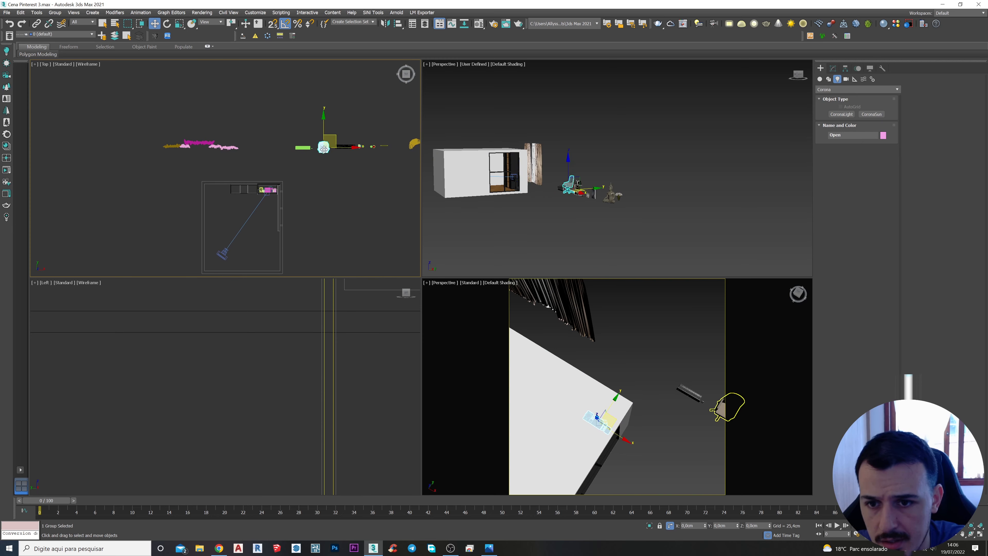
drag(335, 133, 280, 187)
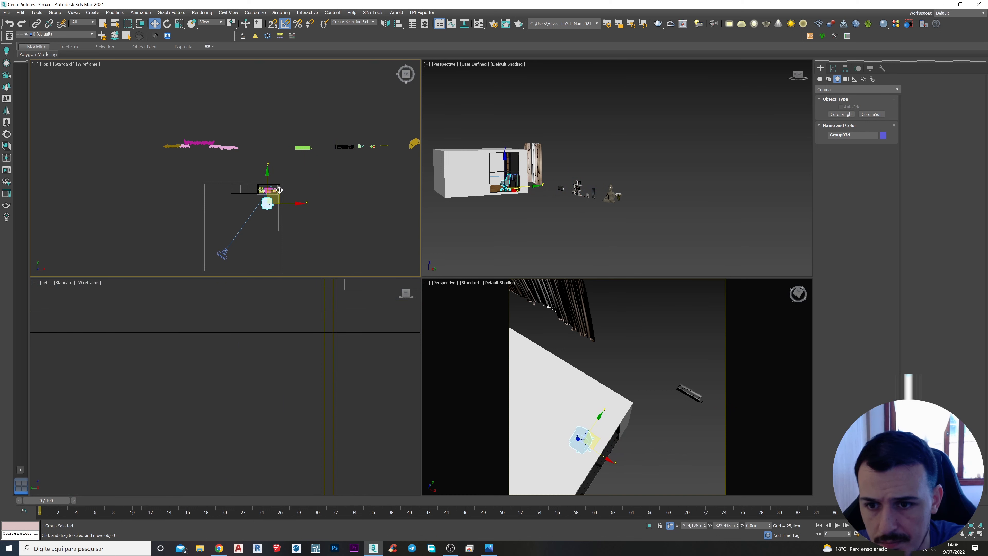
scroll(338, 155, up, 3)
Step: Delete the small separate object beside the long air-conditioner unit in the Top view
click(351, 139)
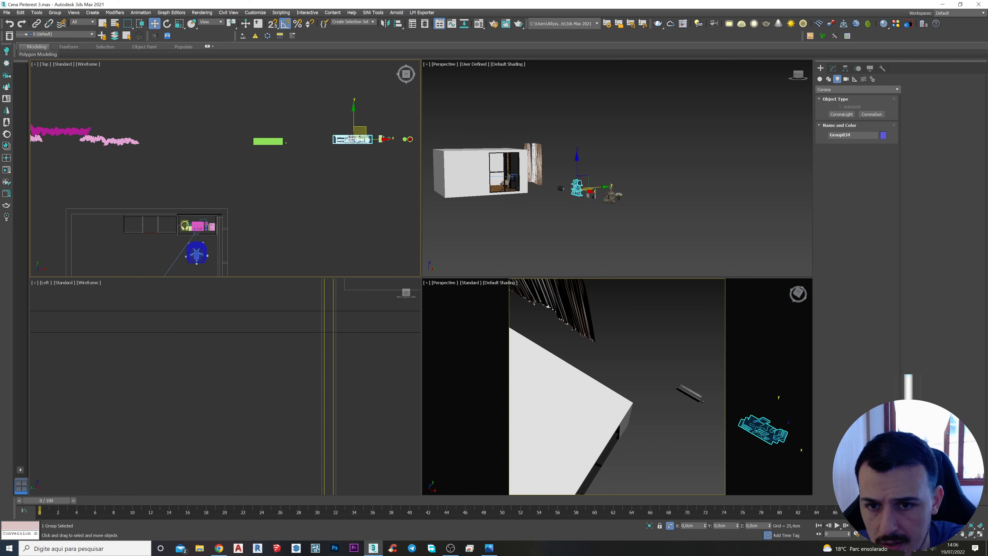
click(266, 144)
scroll(267, 145, up, 3)
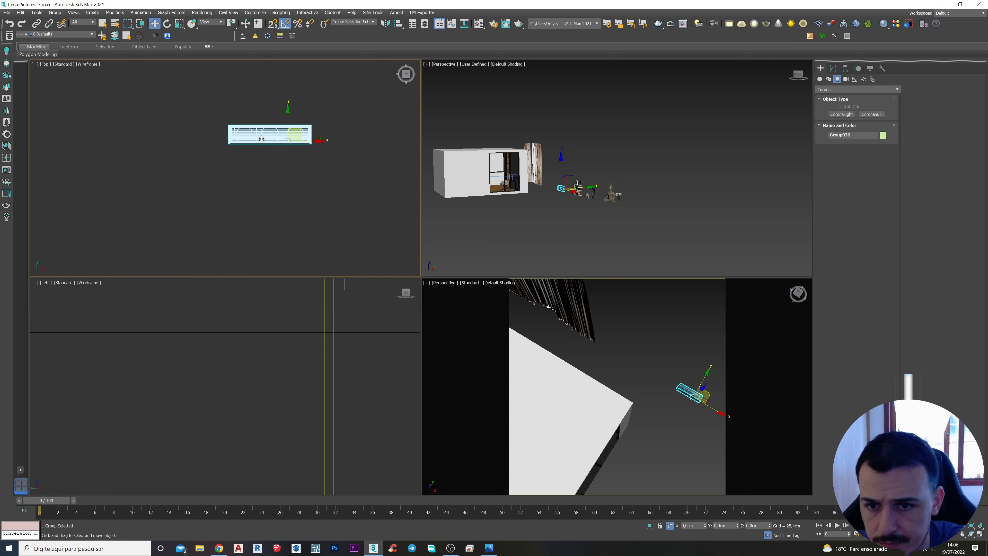
scroll(328, 152, up, 3)
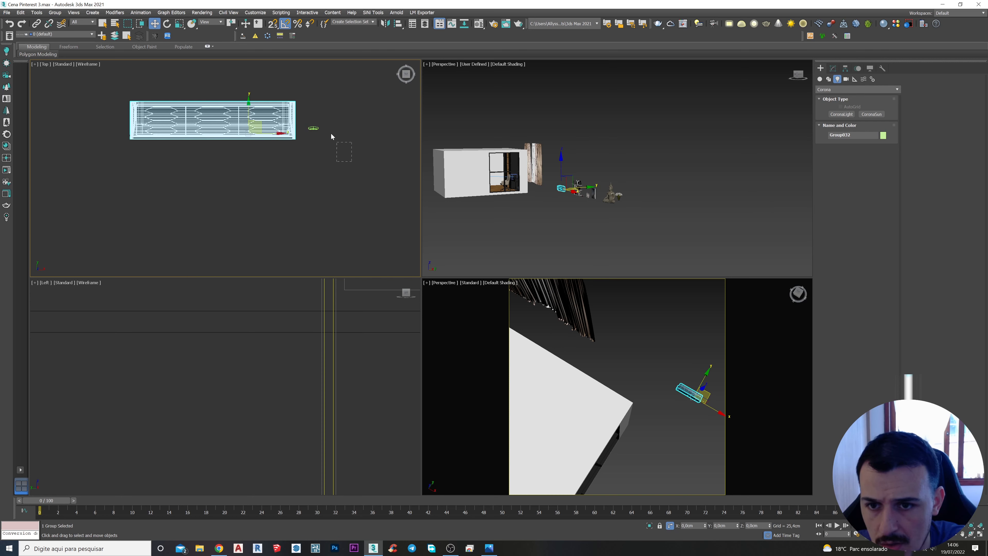
drag(304, 107, 310, 107)
click(310, 107)
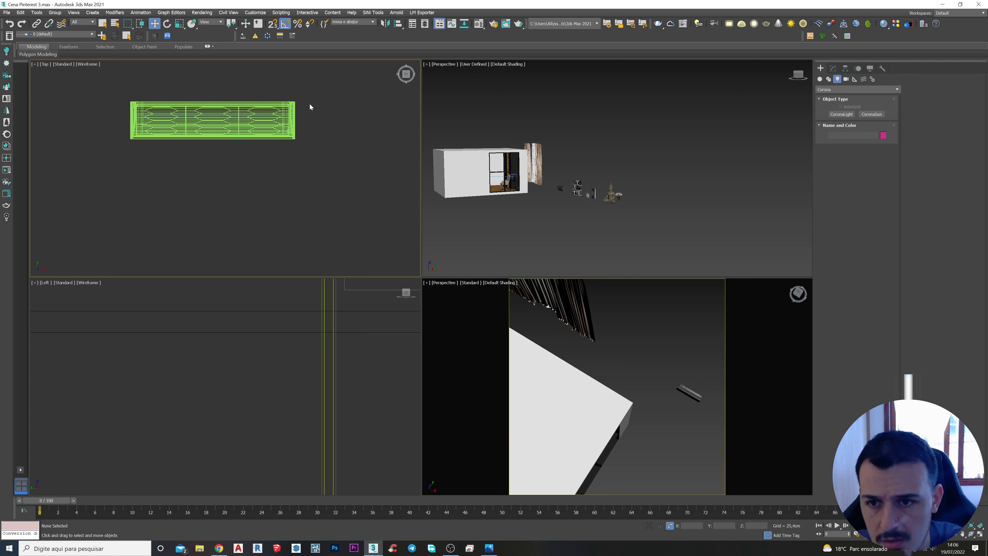
Step: Move the air-conditioner unit into the room in plan, aligning it with the desk against the back wall
scroll(306, 106, down, 4)
click(286, 110)
scroll(286, 110, down, 3)
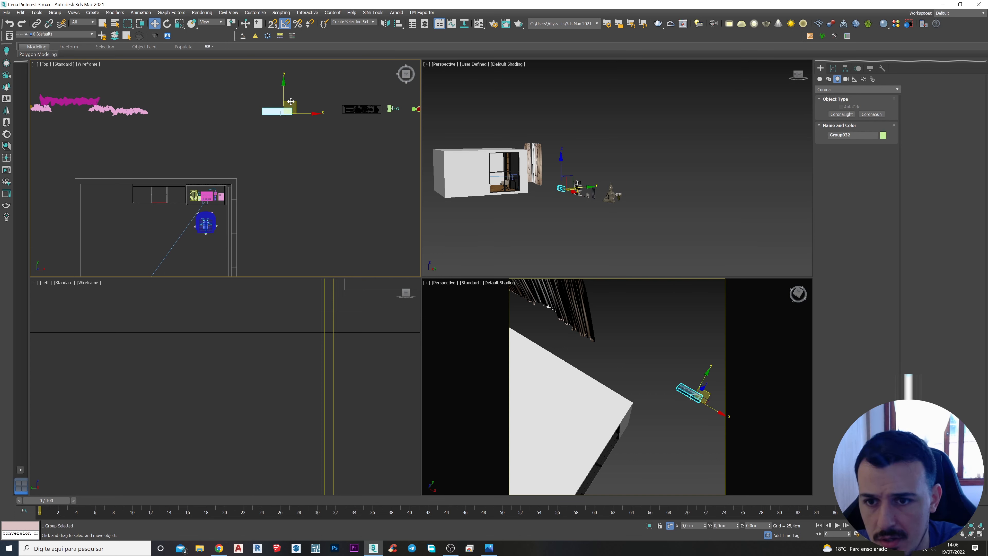
drag(290, 103, 221, 179)
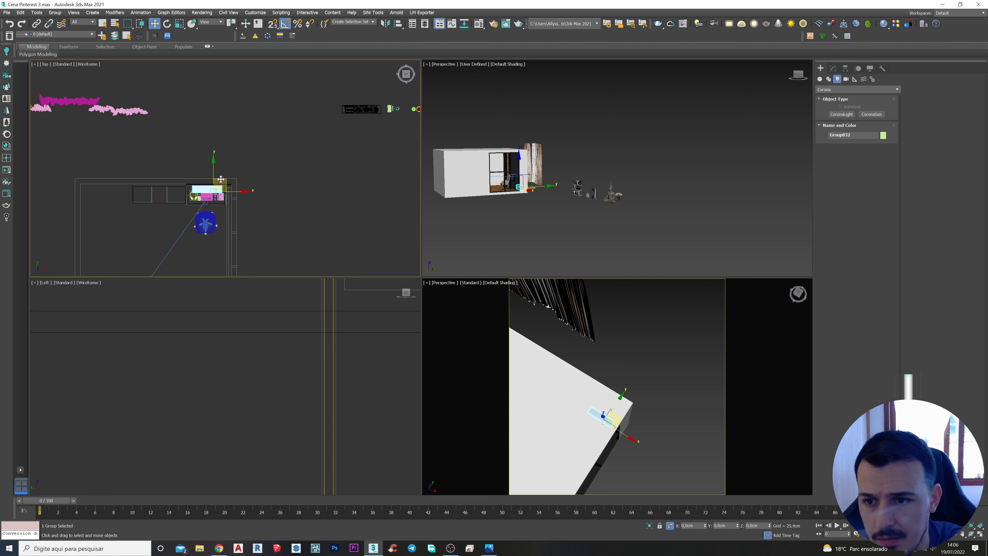
scroll(221, 179, up, 6)
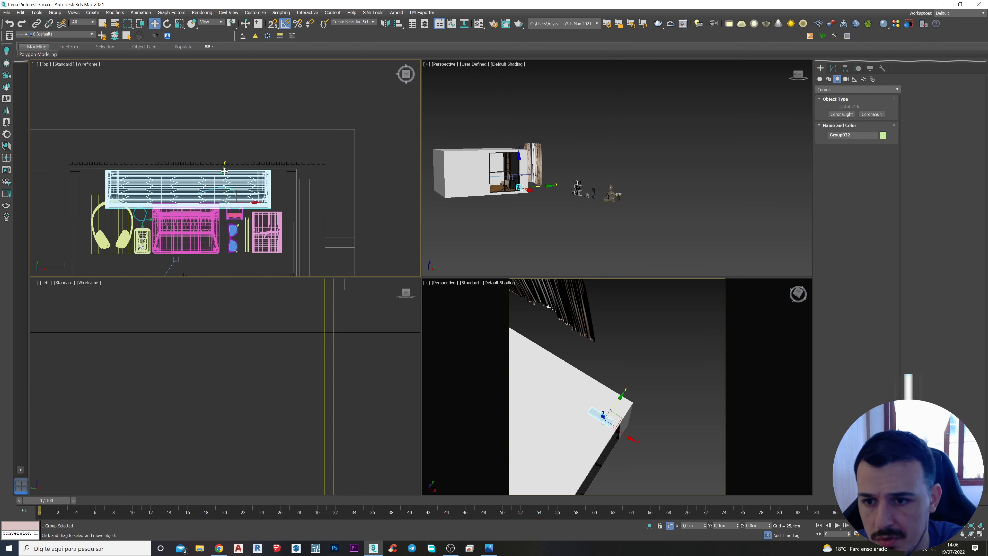
drag(224, 170, 225, 169)
scroll(228, 114, down, 4)
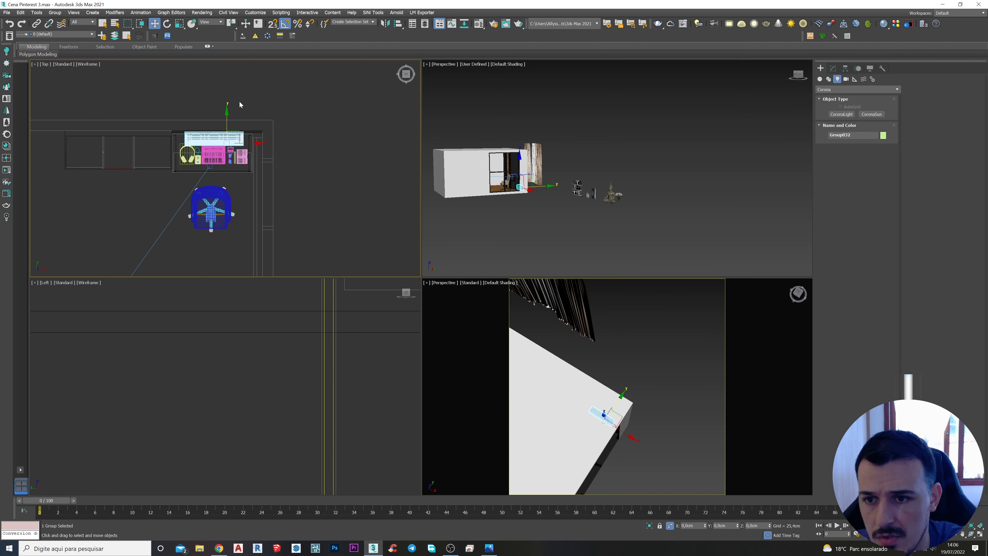
Step: Examine the imported curtain panels behind the room, selecting the large one and a small one to see which is which
middle_drag(239, 100, 285, 227)
scroll(229, 187, down, 4)
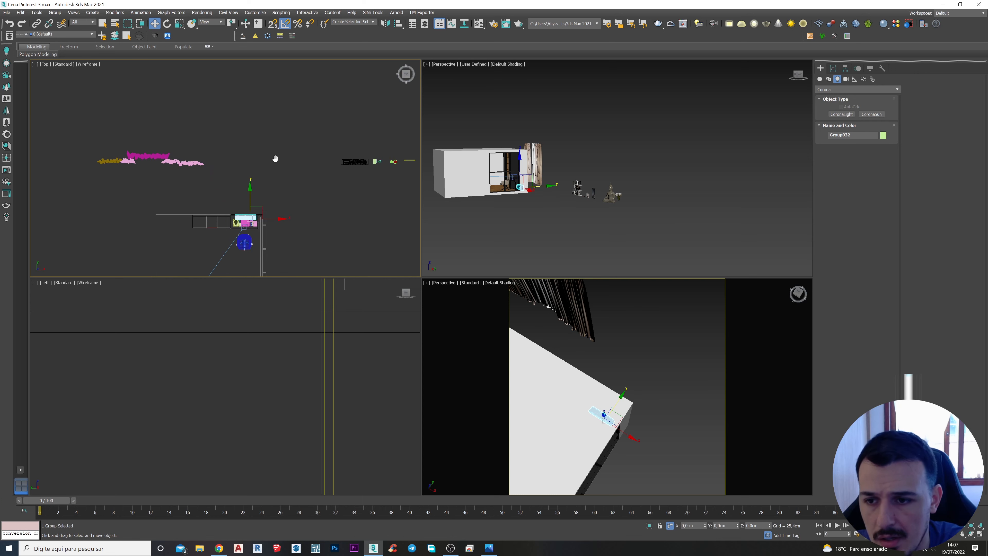
middle_drag(275, 158, 251, 125)
scroll(167, 131, up, 3)
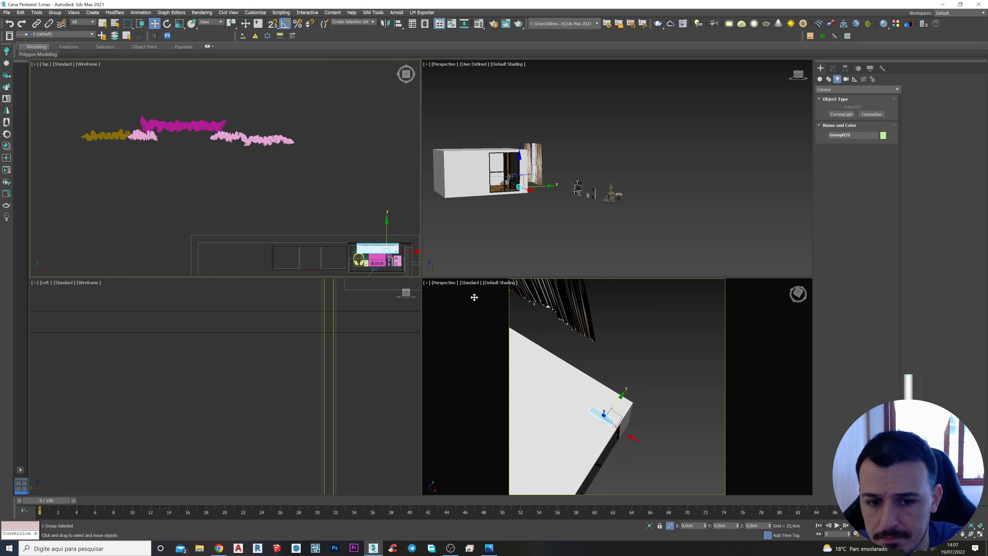
scroll(578, 380, down, 4)
alt+middle_drag(577, 379, 575, 356)
middle_drag(575, 358, 593, 377)
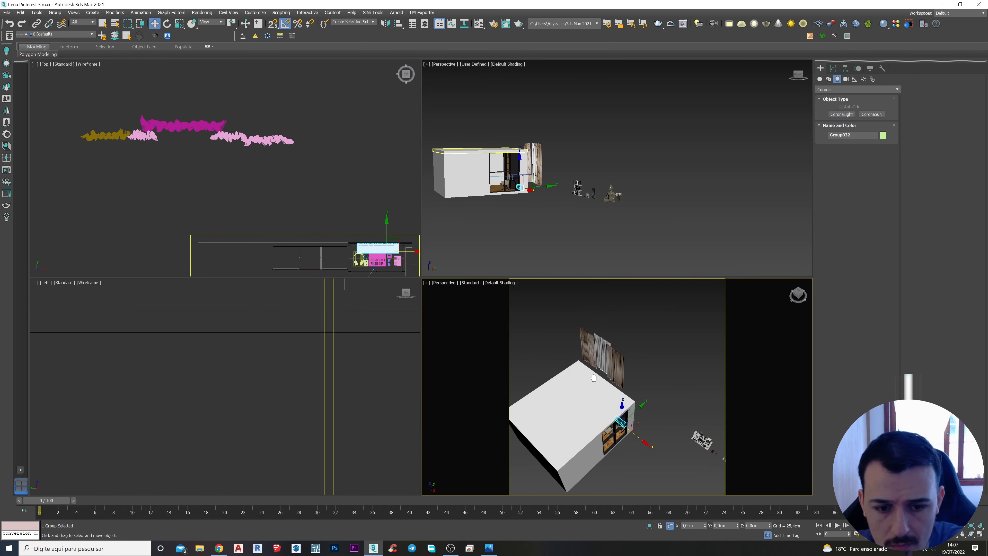
scroll(192, 128, up, 2)
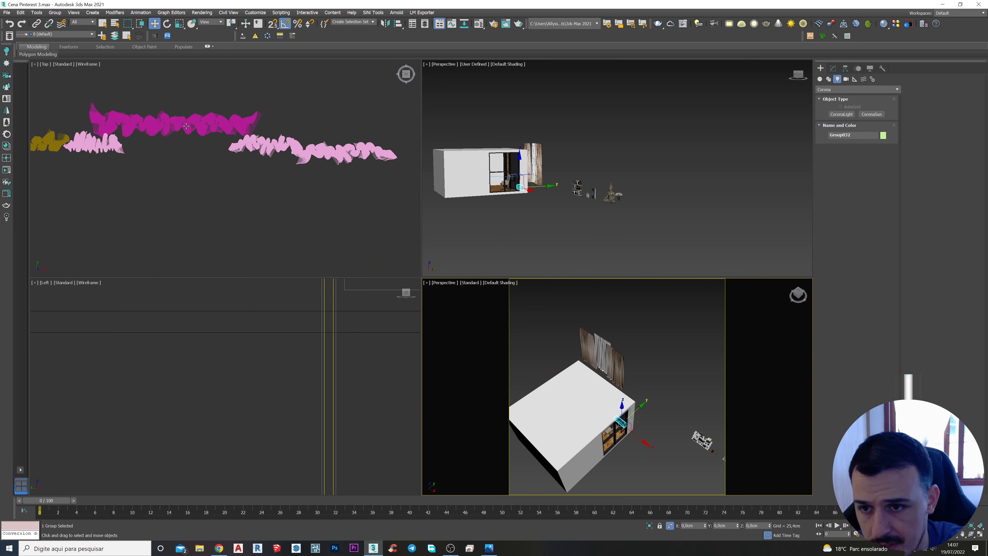
click(184, 124)
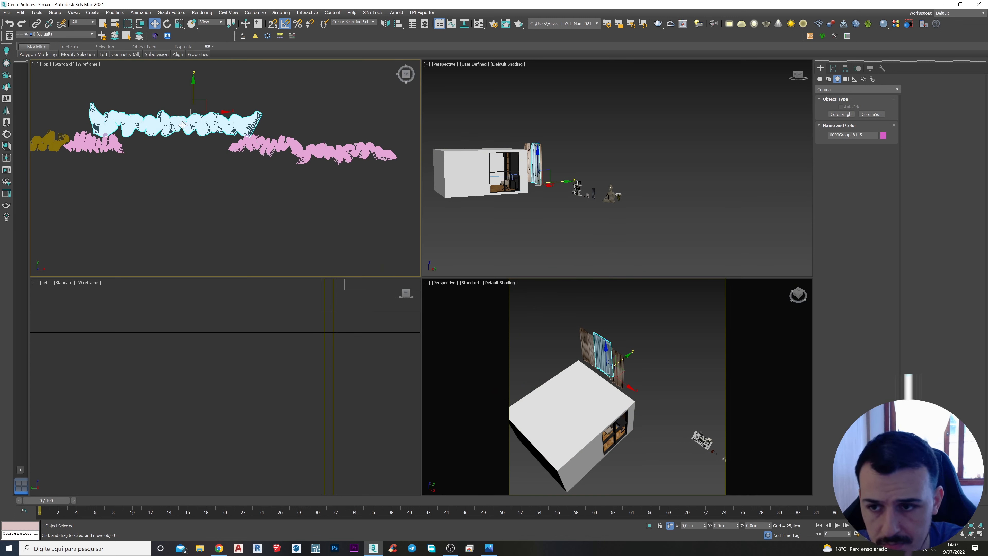
click(94, 145)
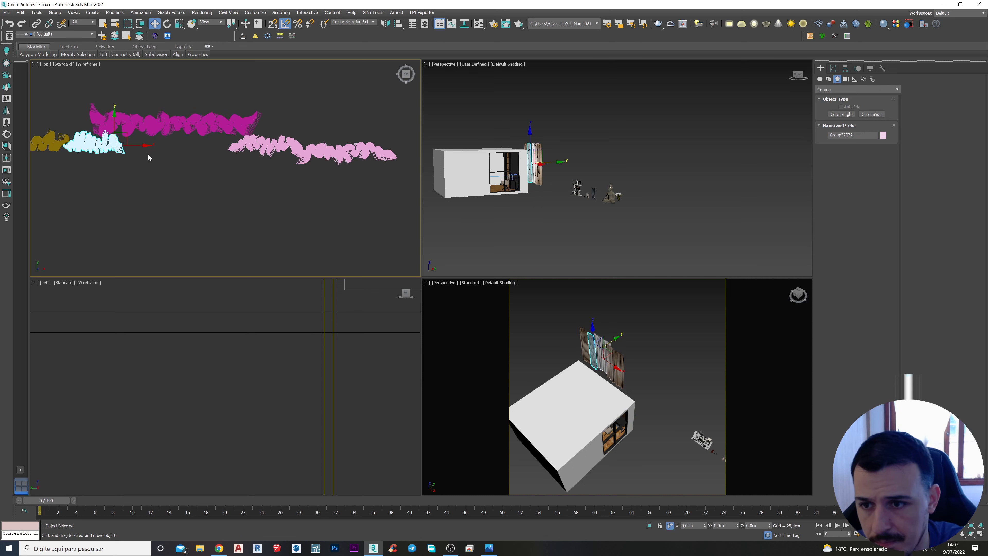
Step: Delete the leftmost curtain panel and the two panels at the right end of the row in the Top view
scroll(149, 155, down, 3)
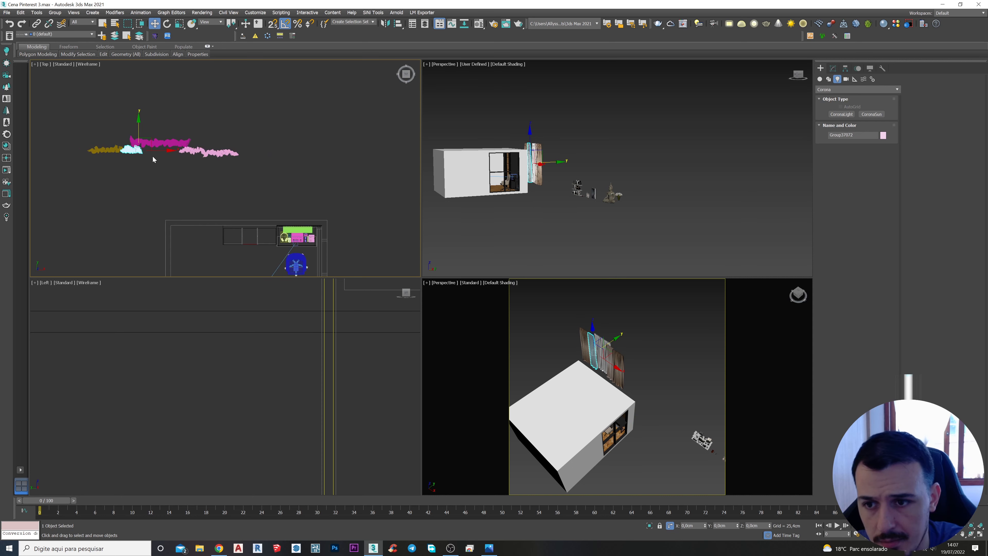
middle_drag(152, 155, 180, 127)
click(156, 117)
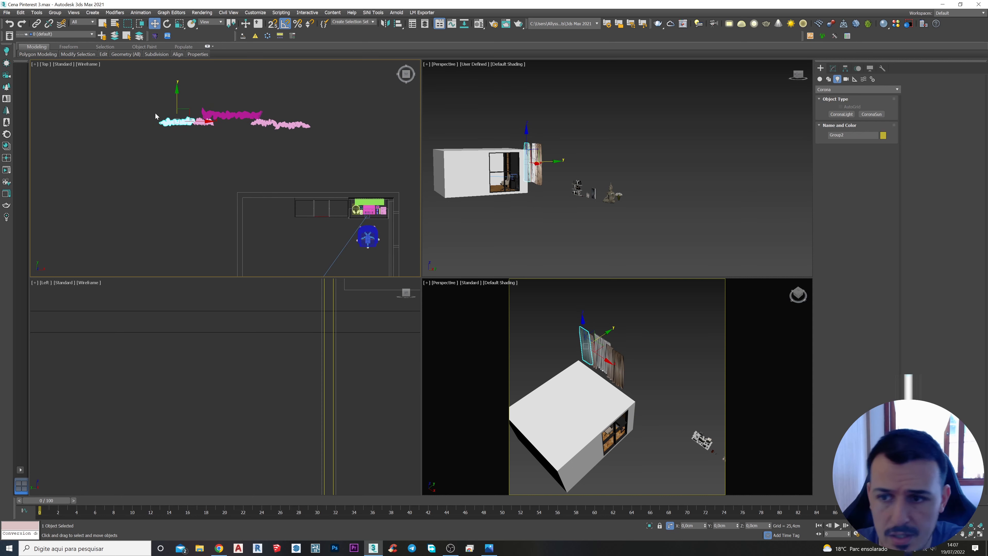
key(Delete)
click(298, 125)
key(Delete)
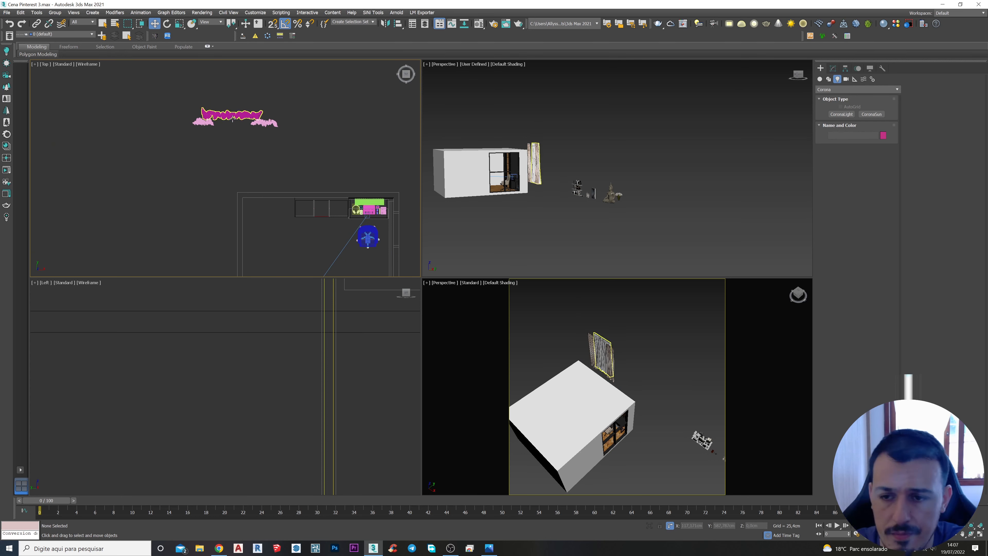
key(Delete)
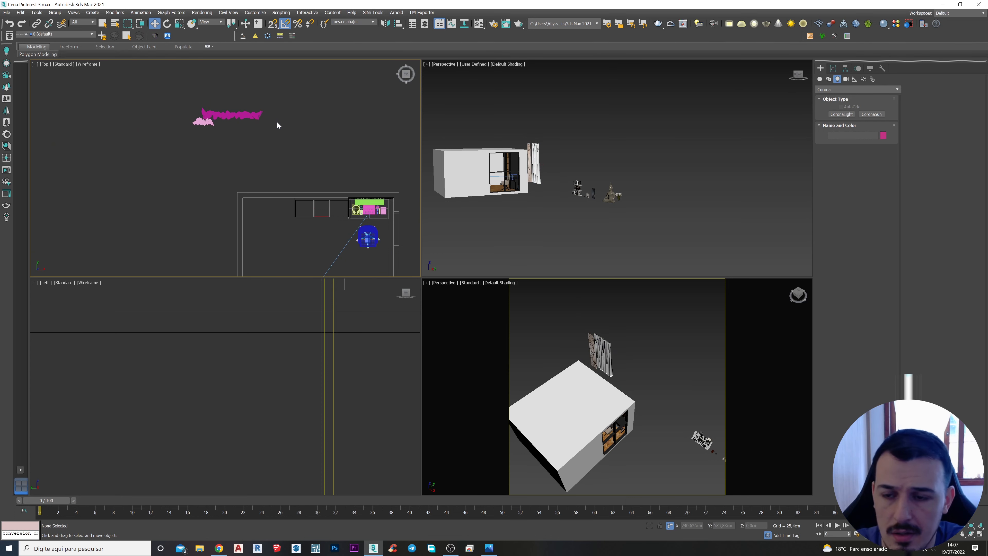
Step: Rotate the two remaining curtains together by -90 degrees about Z in the Top view
middle_drag(275, 151, 264, 157)
key(e)
drag(164, 94, 234, 116)
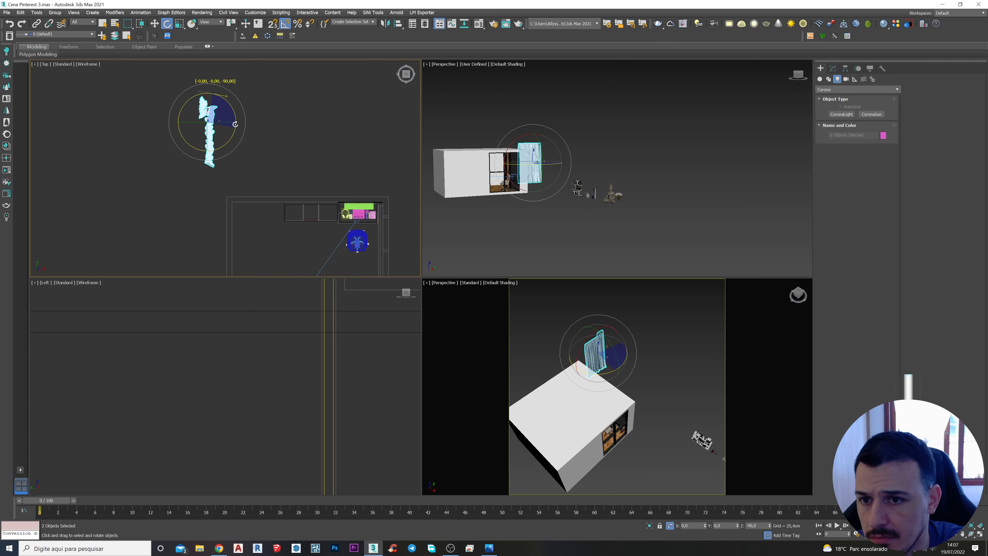
Step: Move both curtains in plan until they stand alongside the outer face of the room's window wall
key(w)
drag(222, 112, 399, 194)
middle_drag(397, 193, 310, 101)
scroll(308, 118, up, 5)
middle_drag(351, 172, 351, 126)
drag(345, 122, 385, 192)
scroll(384, 192, down, 2)
middle_drag(385, 192, 334, 152)
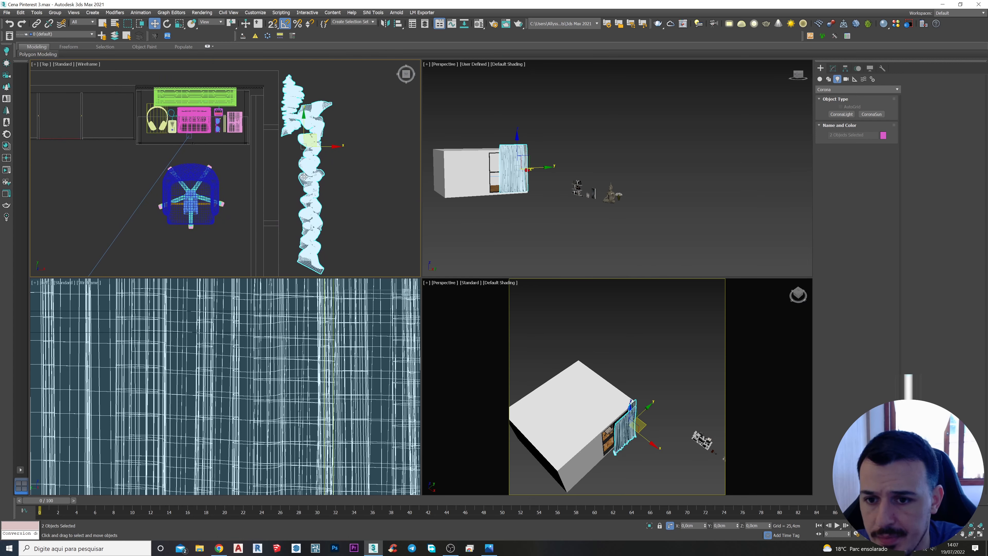
scroll(324, 161, down, 2)
middle_drag(325, 161, 354, 158)
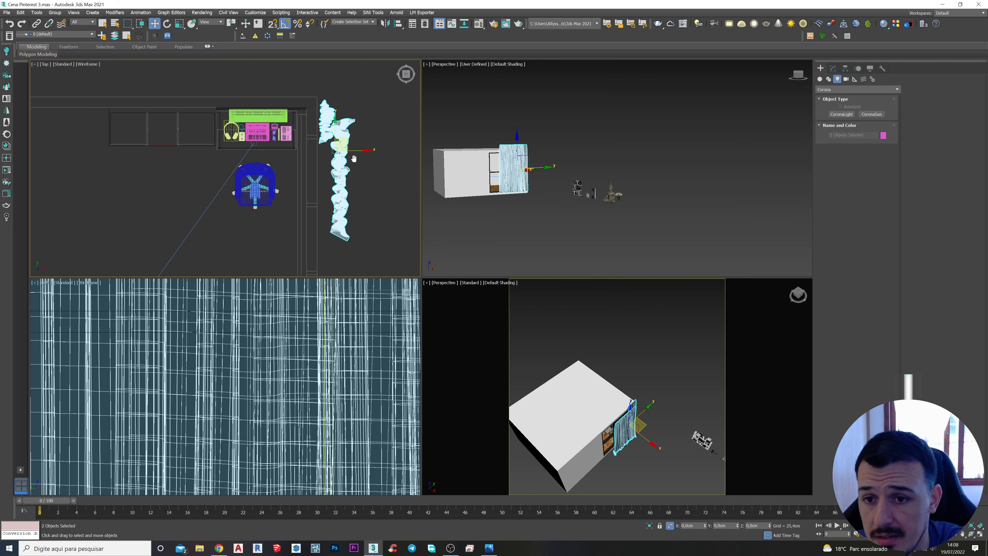
Step: Move only the small curtain inside the room, between the desk end and the window frame
scroll(339, 132, up, 2)
click(365, 134)
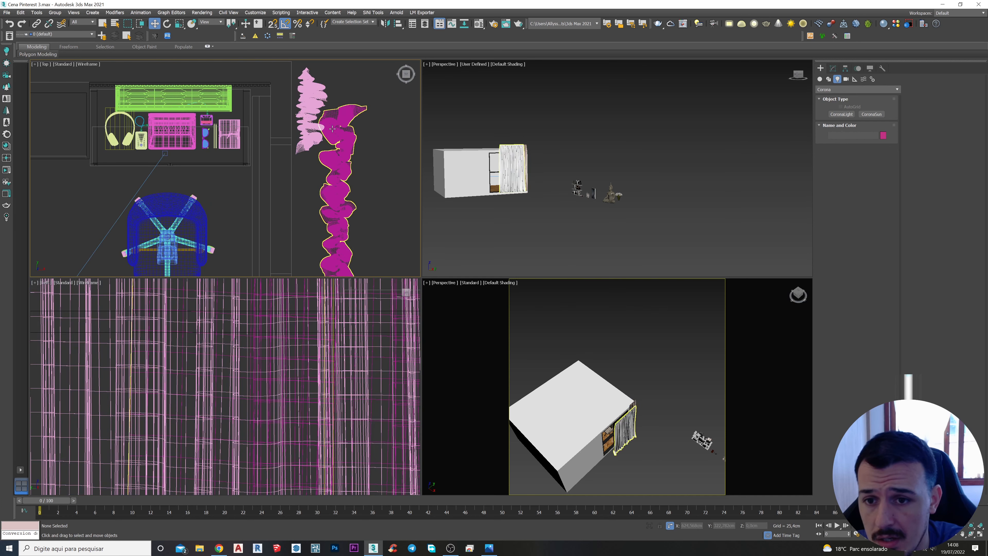
click(308, 120)
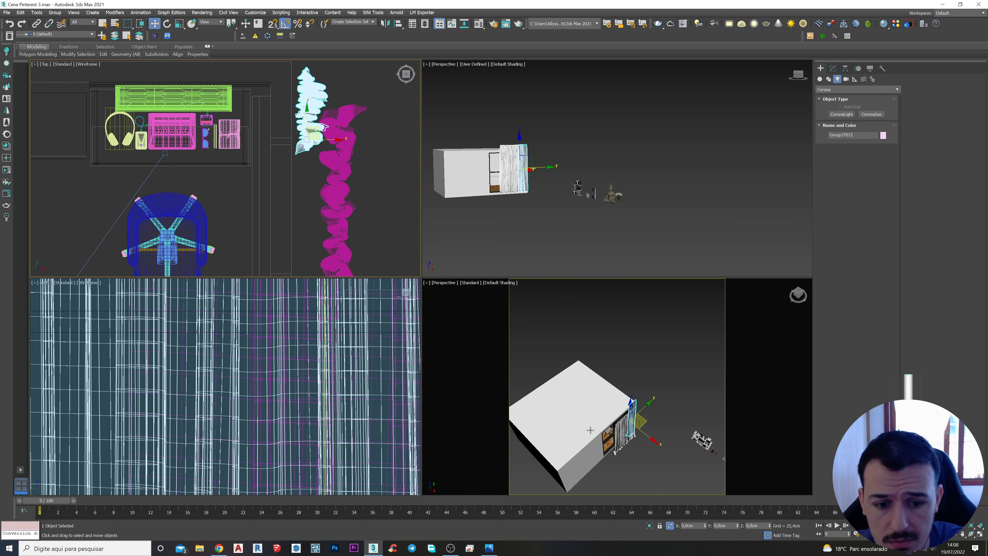
scroll(590, 430, up, 15)
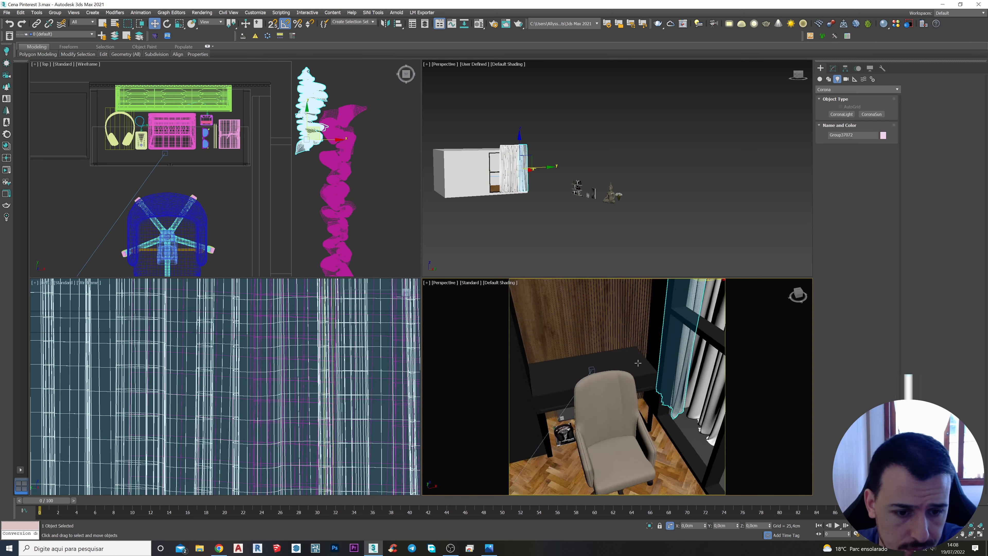
alt+middle_drag(638, 363, 602, 387)
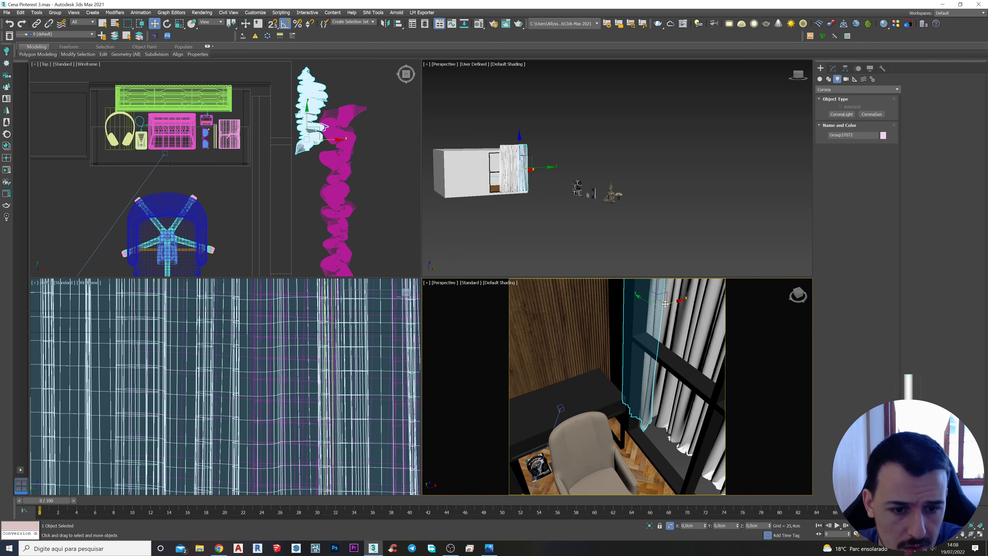
drag(662, 300, 635, 393)
alt+middle_drag(636, 393, 623, 463)
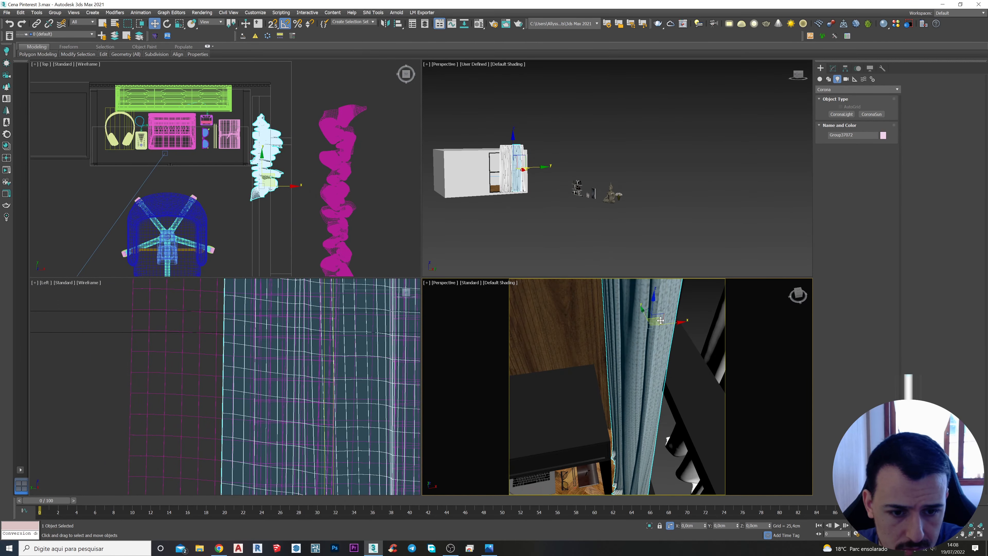
drag(661, 320, 642, 322)
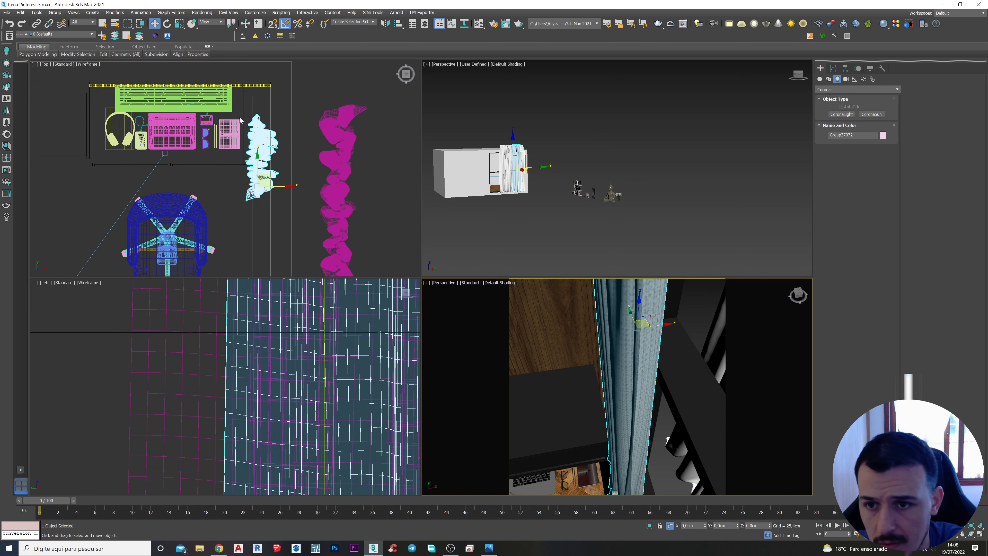
Step: Scale the small curtain non-uniformly to 55% along X to flatten its folds in the Top view
scroll(240, 120, up, 3)
scroll(264, 116, down, 3)
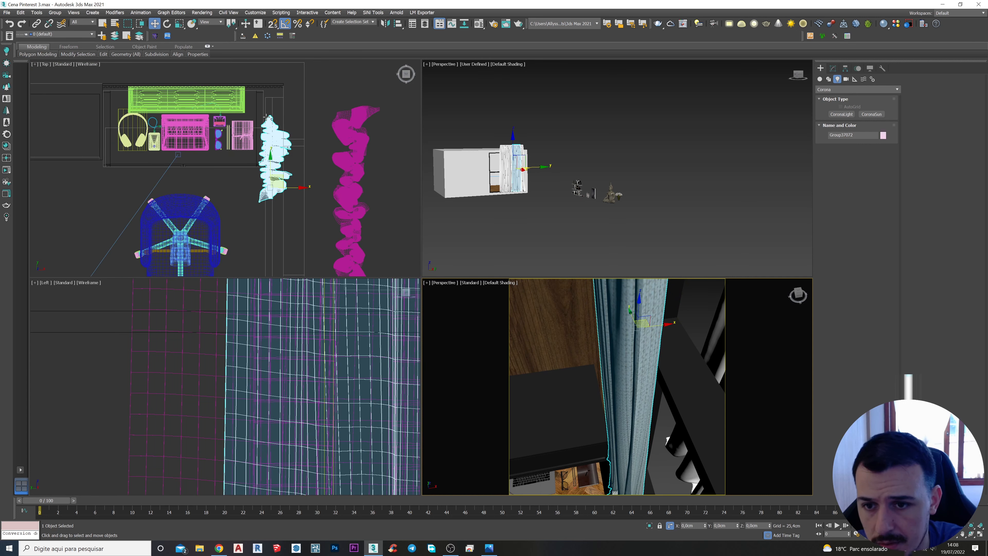
scroll(280, 153, up, 2)
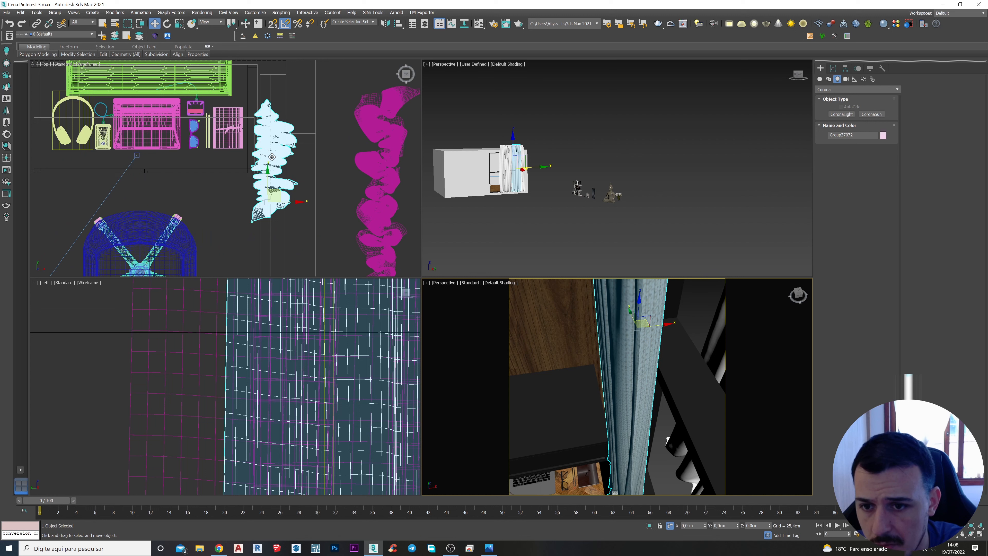
middle_drag(275, 153, 288, 145)
key(r)
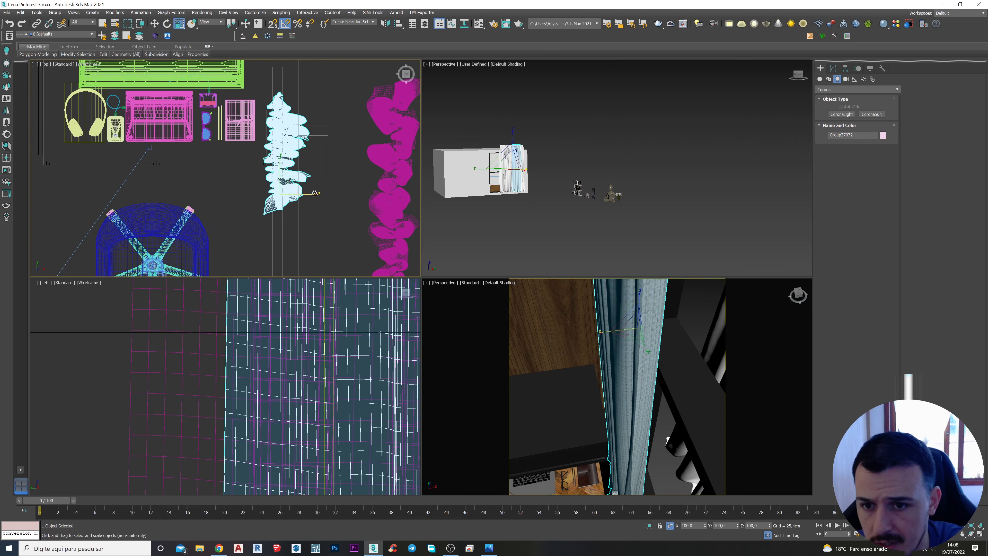
drag(315, 193, 298, 193)
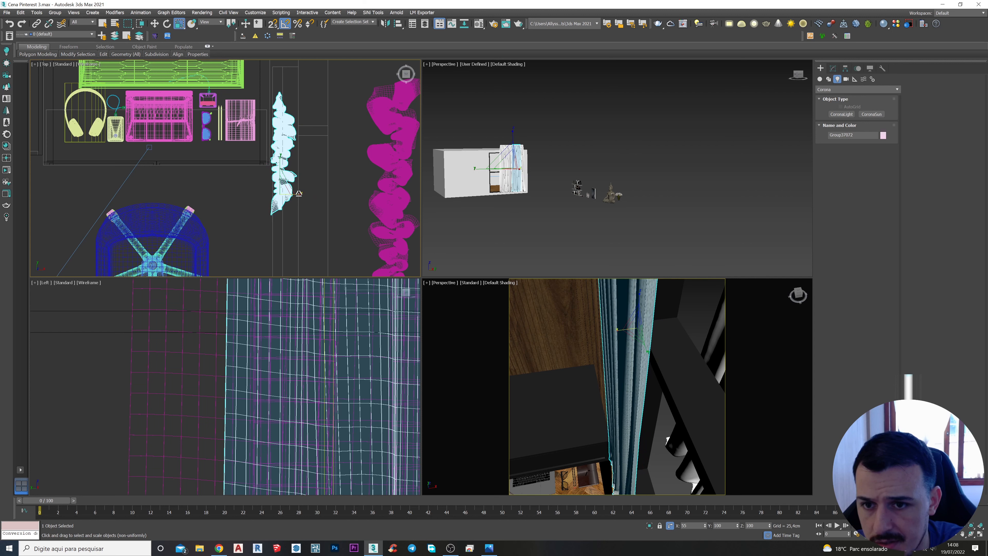
Step: Move the flattened small curtain into the corner between the back wall and the window
key(w)
middle_drag(295, 174, 296, 201)
drag(295, 210, 286, 165)
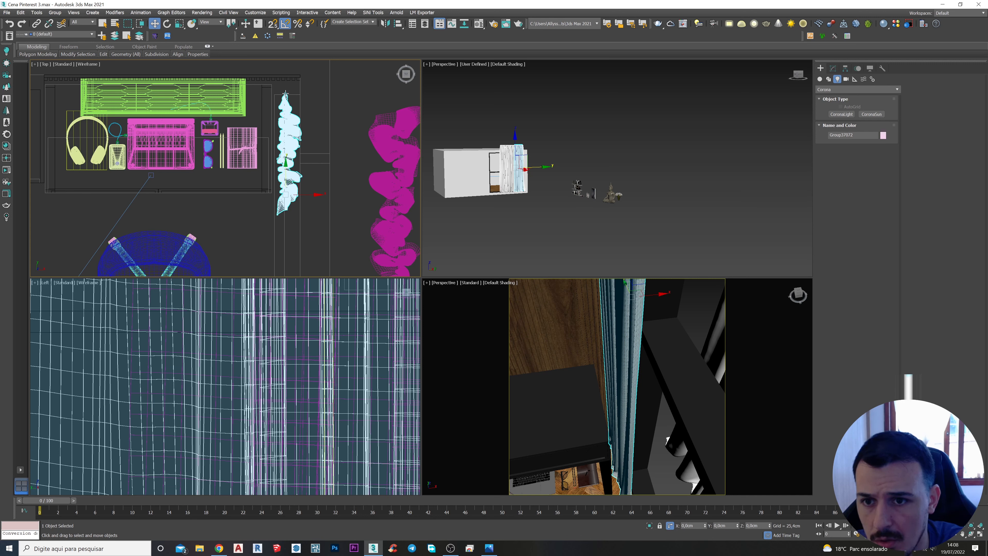
scroll(588, 379, up, 3)
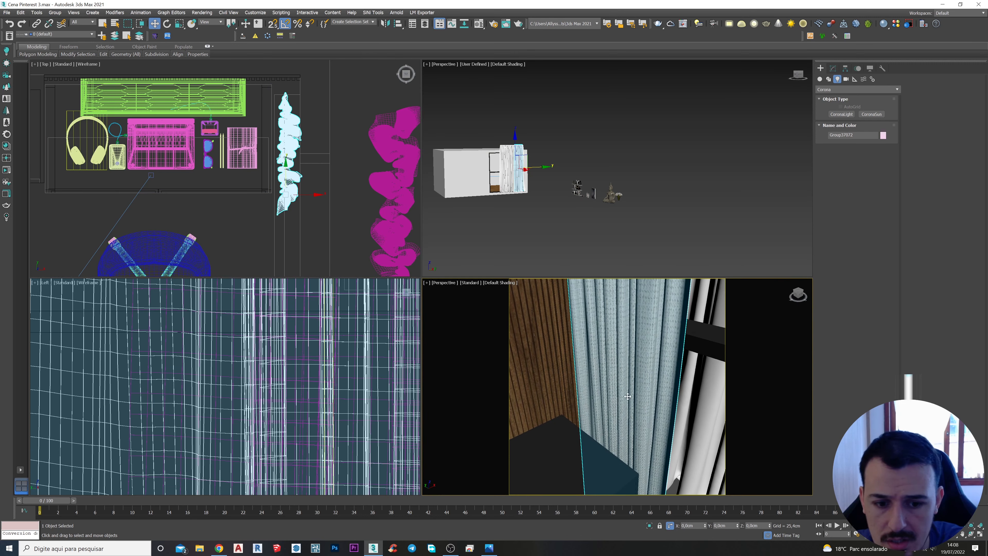
scroll(612, 390, down, 2)
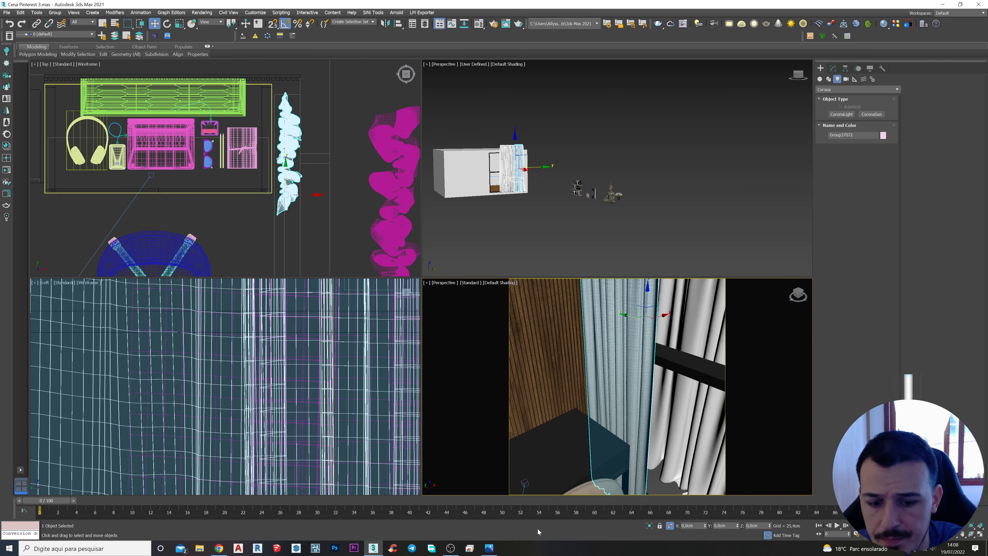
Step: Check the curtain arrangement beside the desk in the reference image, minimize it and return to the 3ds Max scene
click(489, 549)
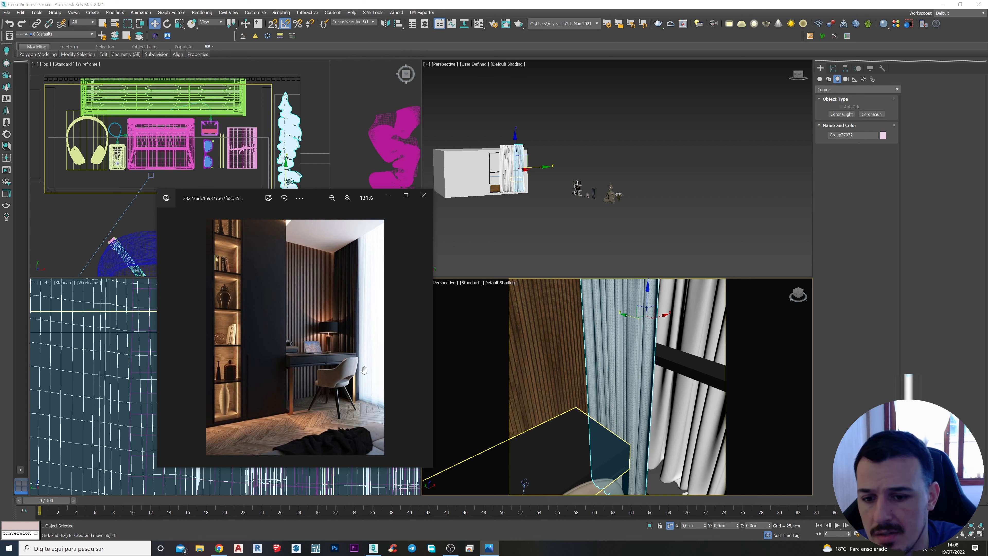
click(952, 7)
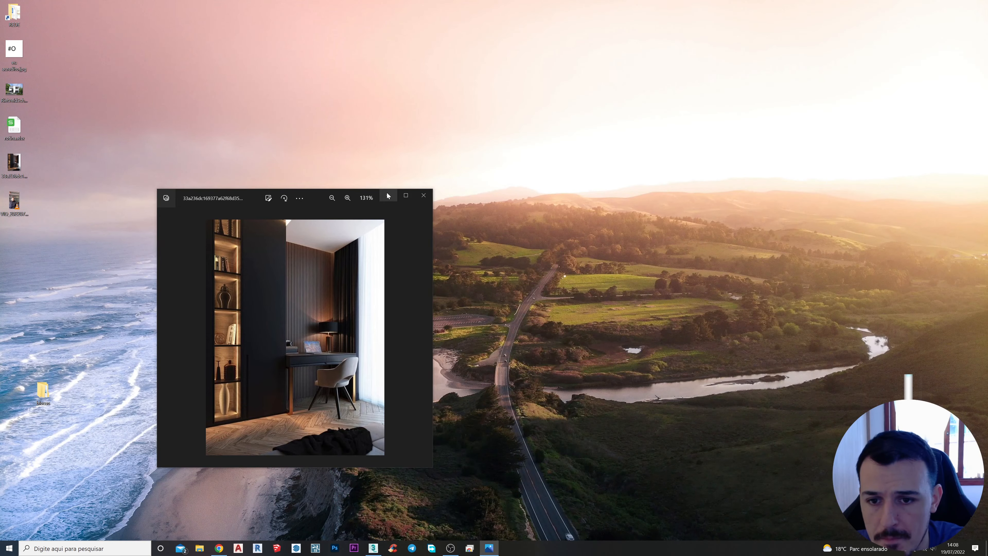
click(388, 195)
click(371, 548)
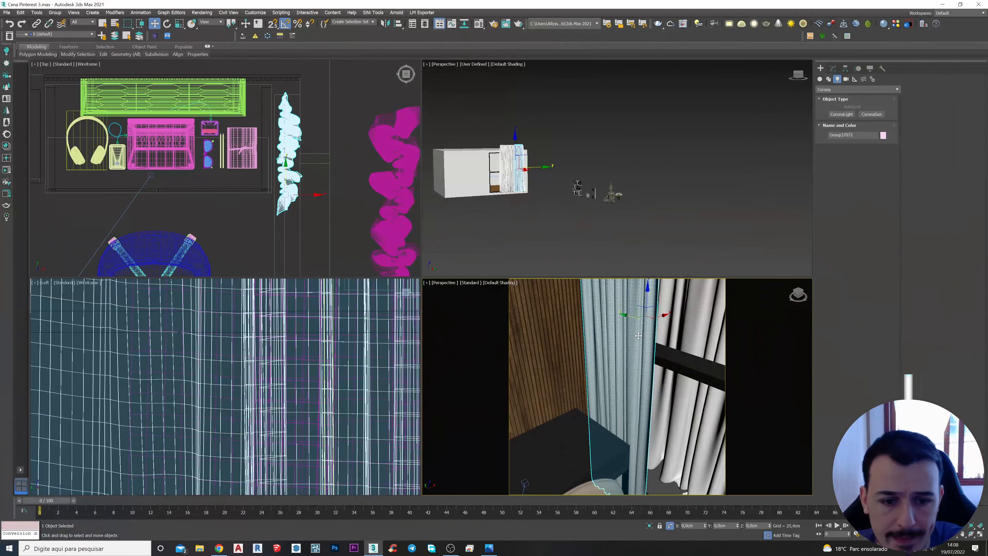
Step: Move the large curtain inside the room along the window, continuing directly in line from the small curtain
scroll(330, 167, down, 2)
middle_drag(342, 163, 343, 133)
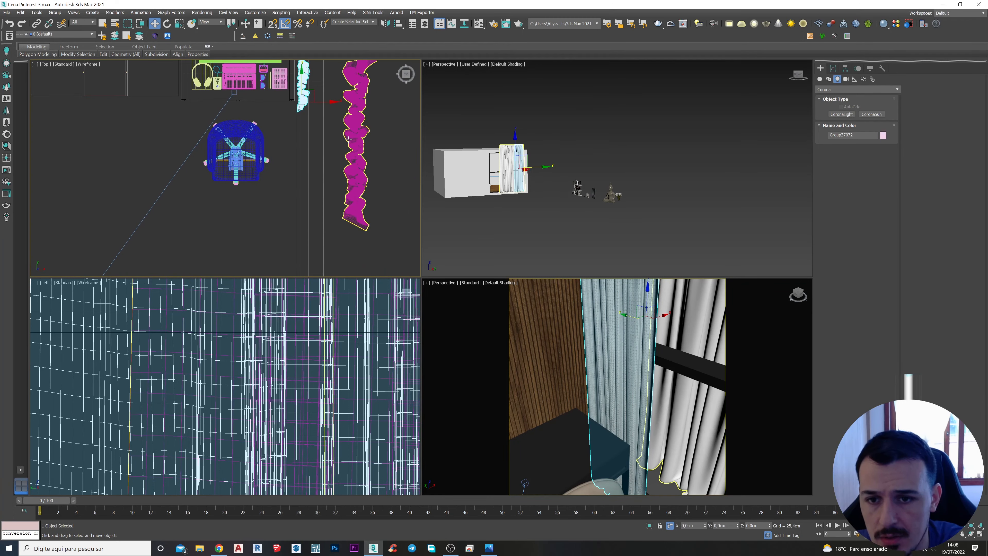
click(362, 174)
drag(378, 166, 331, 206)
middle_drag(595, 430, 612, 395)
scroll(626, 425, up, 5)
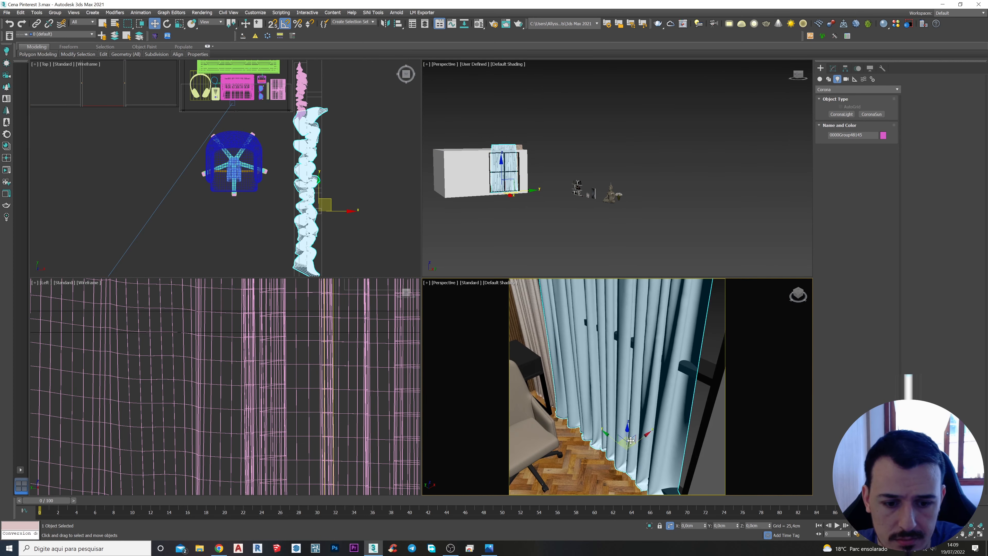
drag(631, 440, 620, 438)
Step: Set the room's ceiling slab to Display as Box to expose the interior, and clear the selection
alt+middle_drag(620, 438, 589, 398)
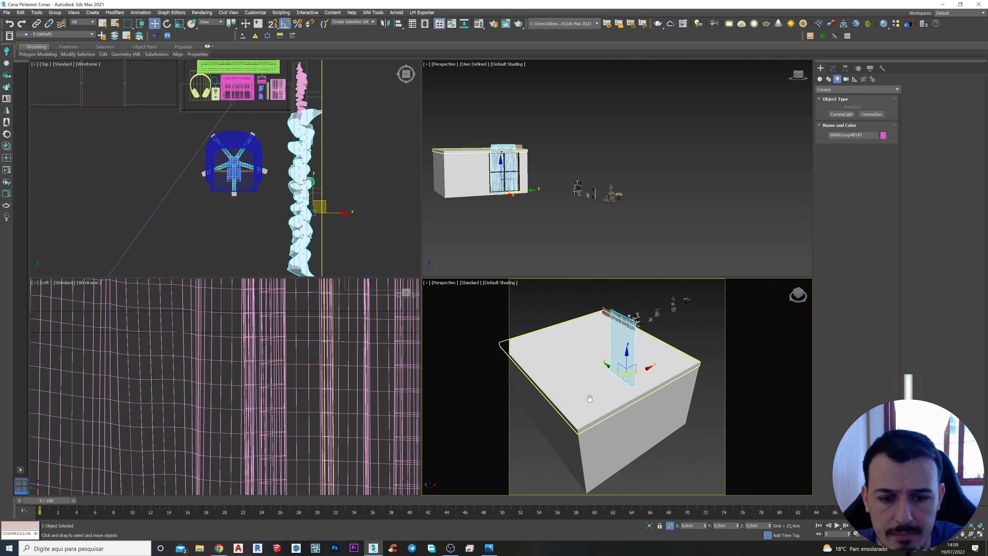
click(580, 366)
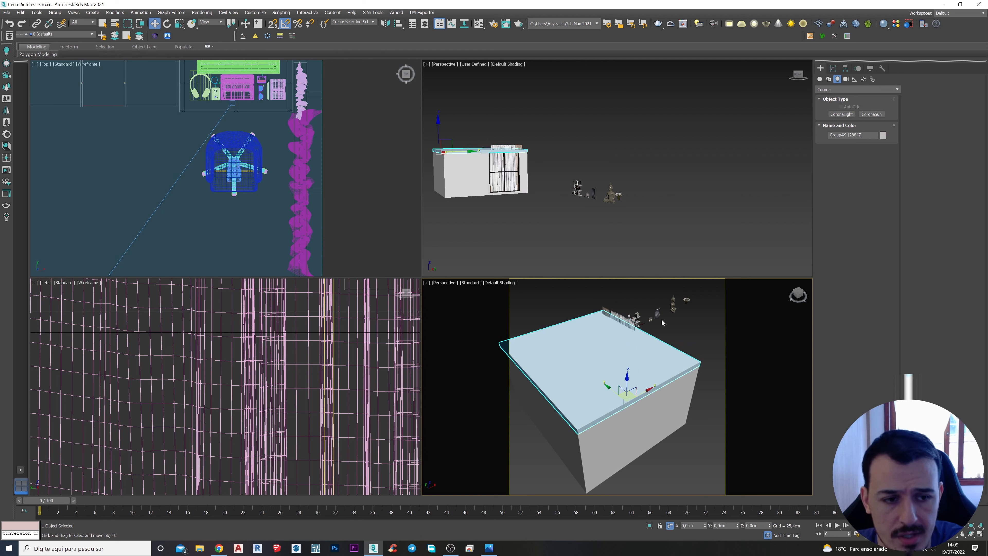
click(870, 69)
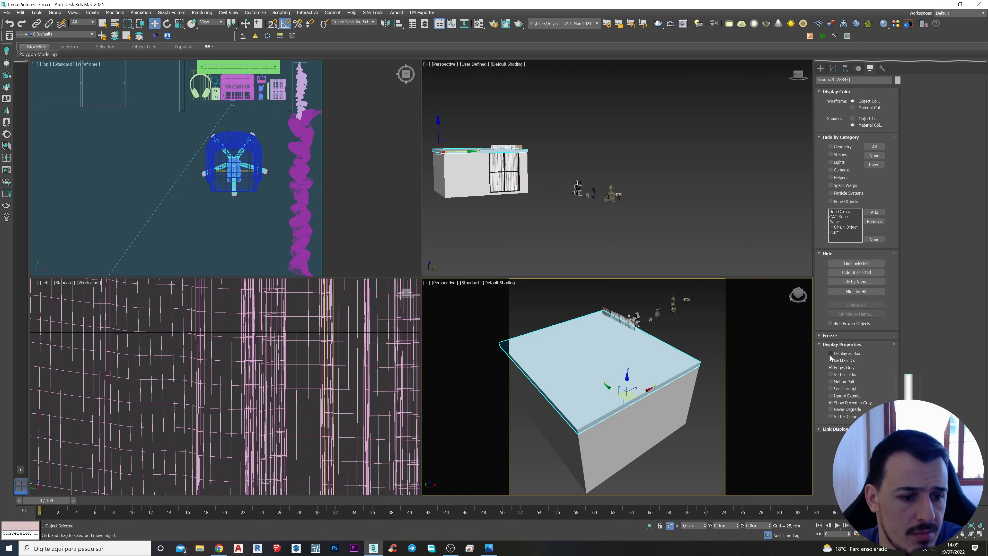
click(831, 353)
alt+middle_drag(662, 339, 619, 328)
click(605, 316)
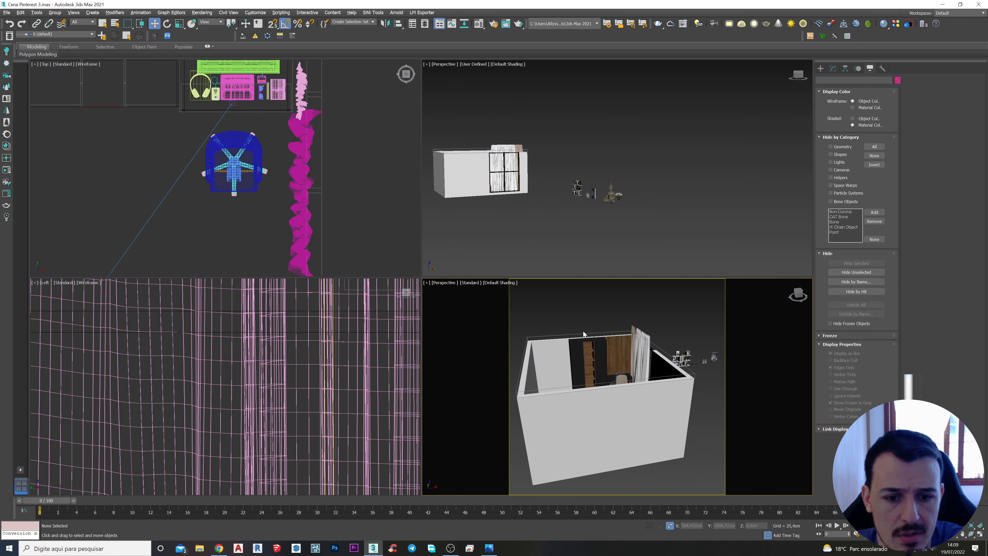
Step: Select the large curtain and nudge it slightly beside the window
scroll(564, 337, up, 3)
click(549, 333)
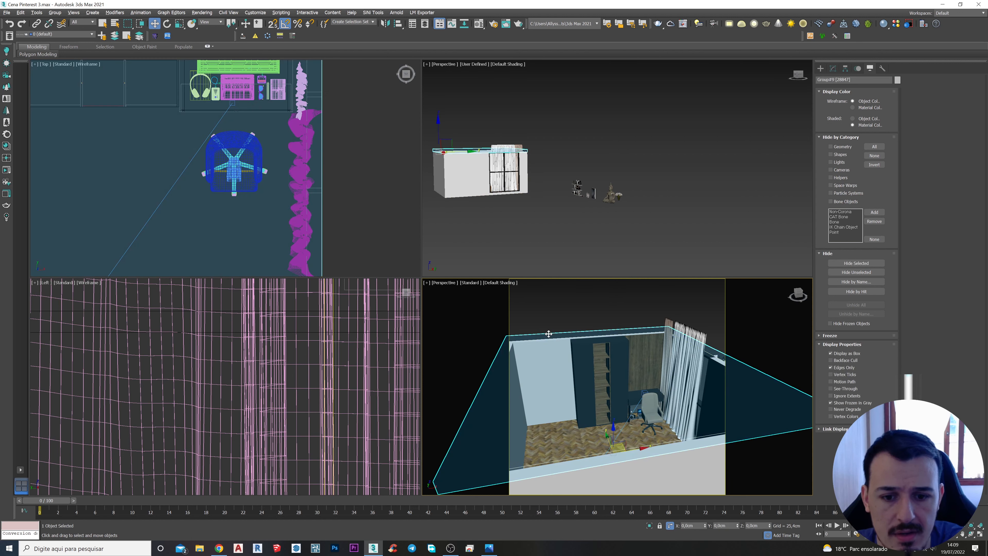
click(552, 326)
alt+middle_drag(552, 326, 620, 347)
click(584, 409)
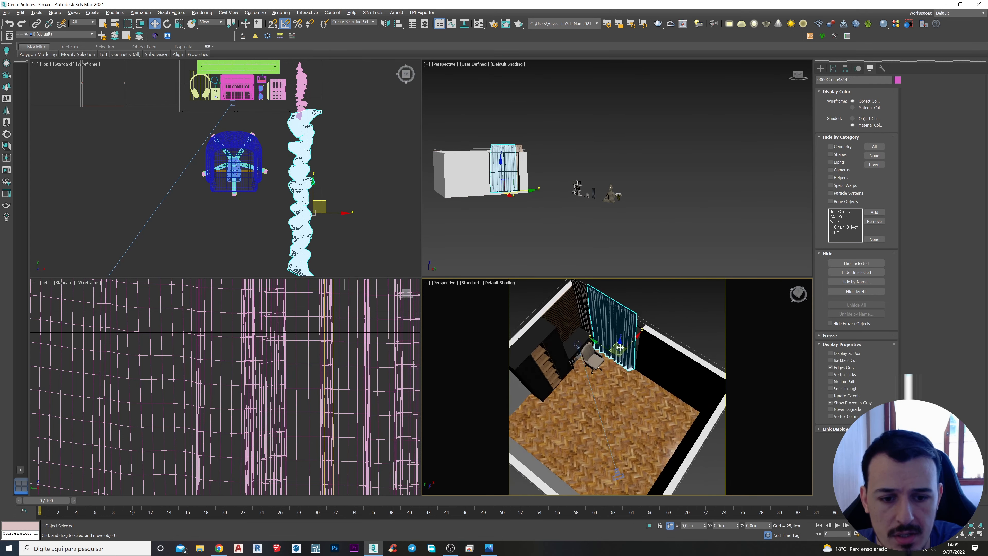
scroll(620, 348, up, 4)
drag(609, 352, 612, 352)
alt+middle_drag(602, 357, 447, 292)
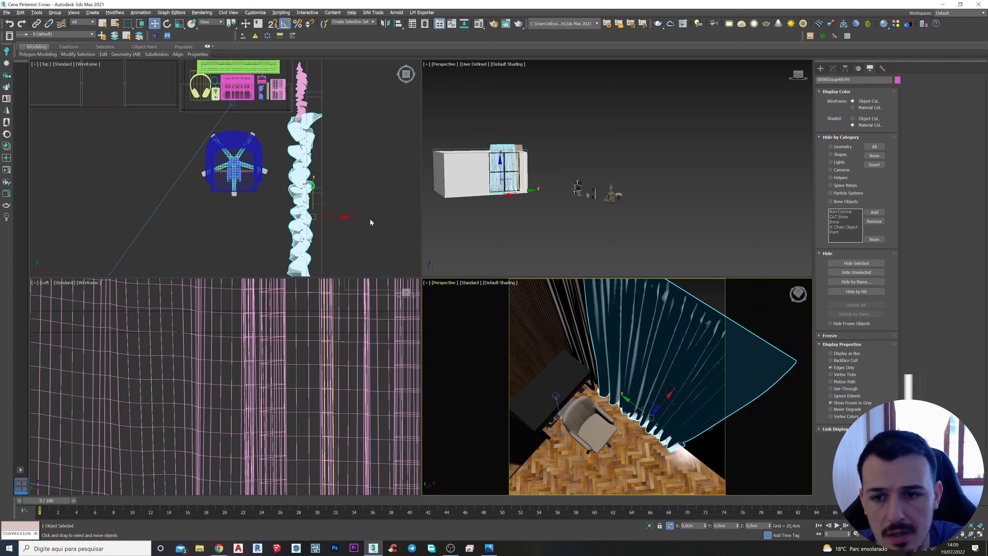
Step: Flatten the large curtain's depth by scaling it along X, then slide it along the window up to the small curtain
middle_drag(351, 187, 368, 163)
key(r)
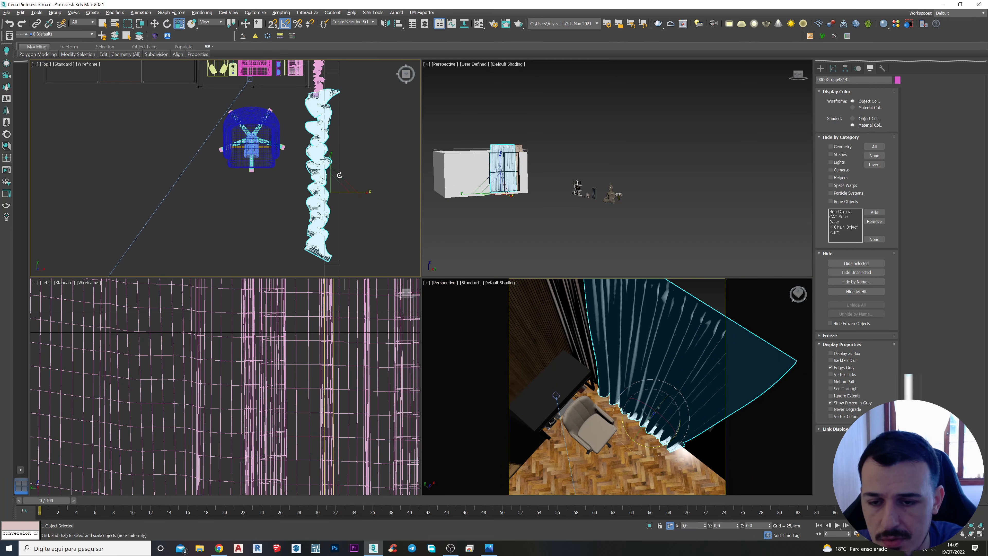
drag(362, 191, 345, 192)
key(w)
scroll(645, 421, down, 5)
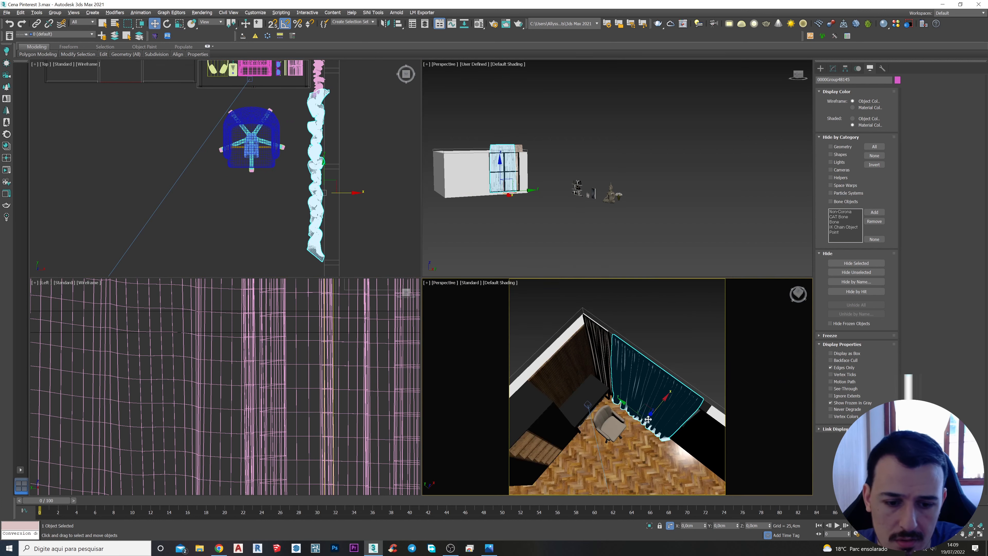
alt+middle_drag(645, 420, 642, 395)
drag(619, 396, 621, 394)
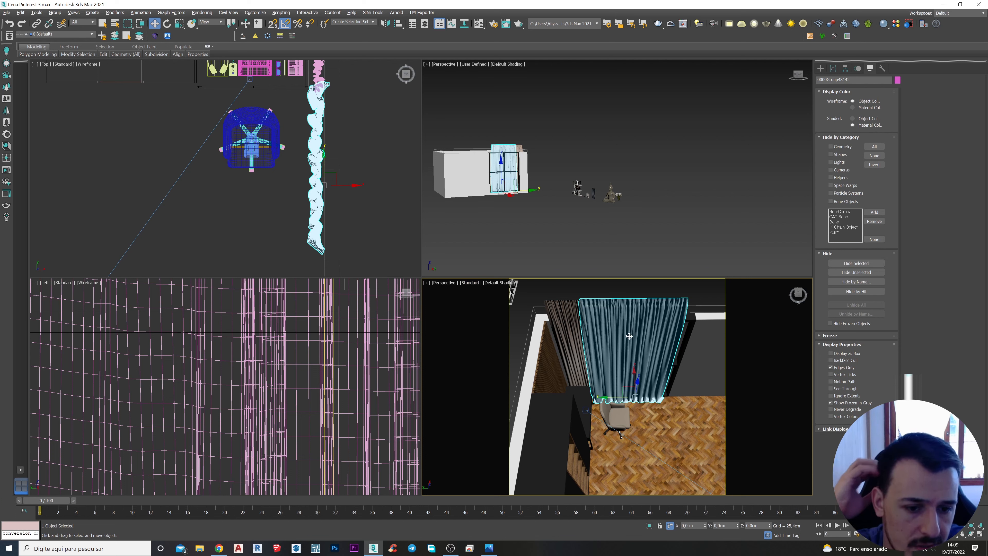
Step: Stretch the large curtain lengthwise along the window so it covers more of the opening
middle_drag(629, 336, 627, 362)
key(e)
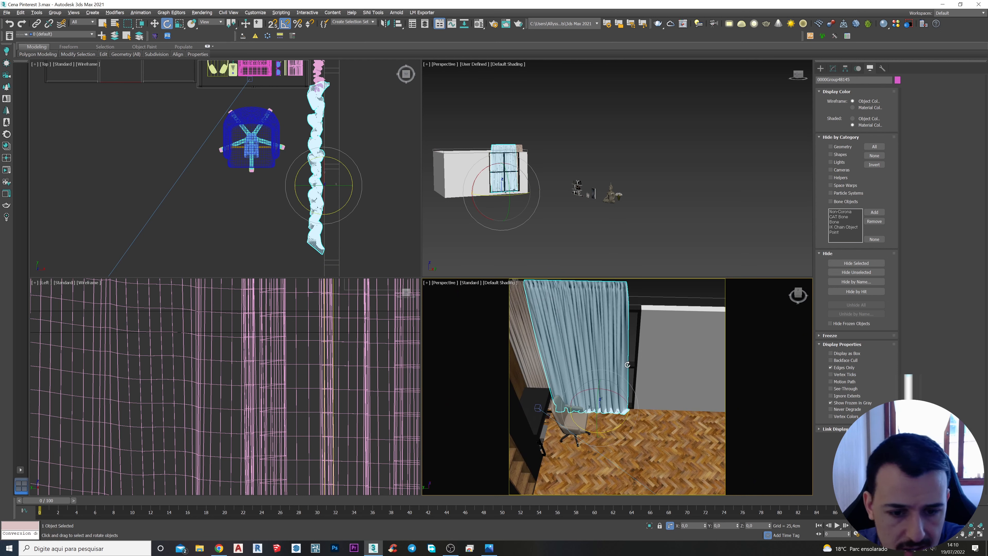
key(r)
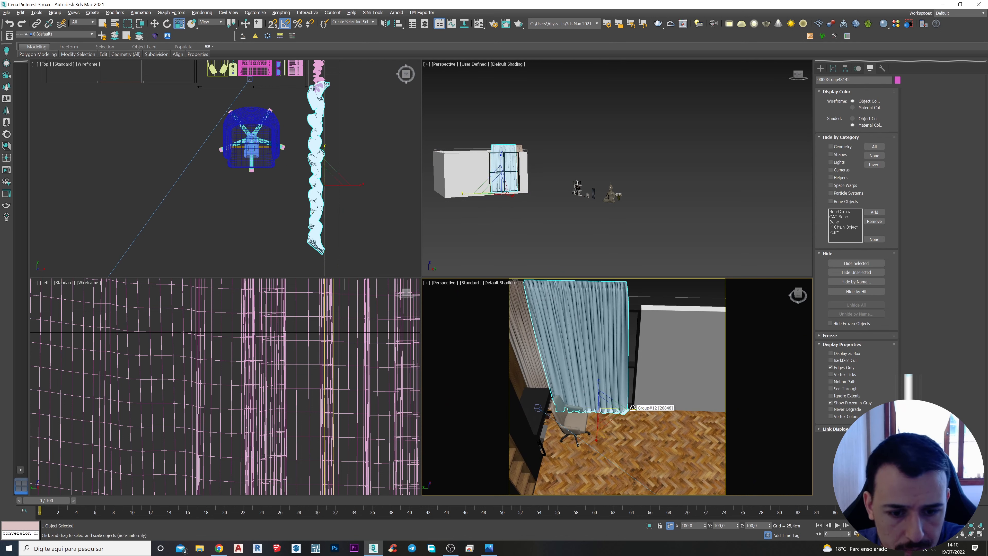
drag(633, 407, 580, 406)
key(w)
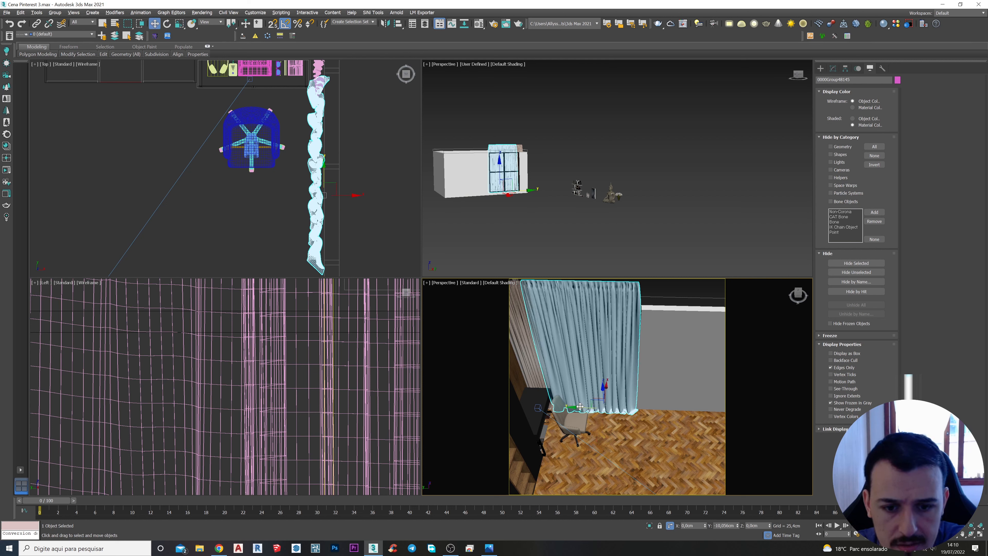
middle_drag(619, 408, 579, 438)
scroll(606, 432, down, 5)
mouse_move(697, 403)
alt+middle_down()
mouse_move(631, 404)
mouse_move(700, 409)
alt+middle_up()
scroll(587, 396, up, 10)
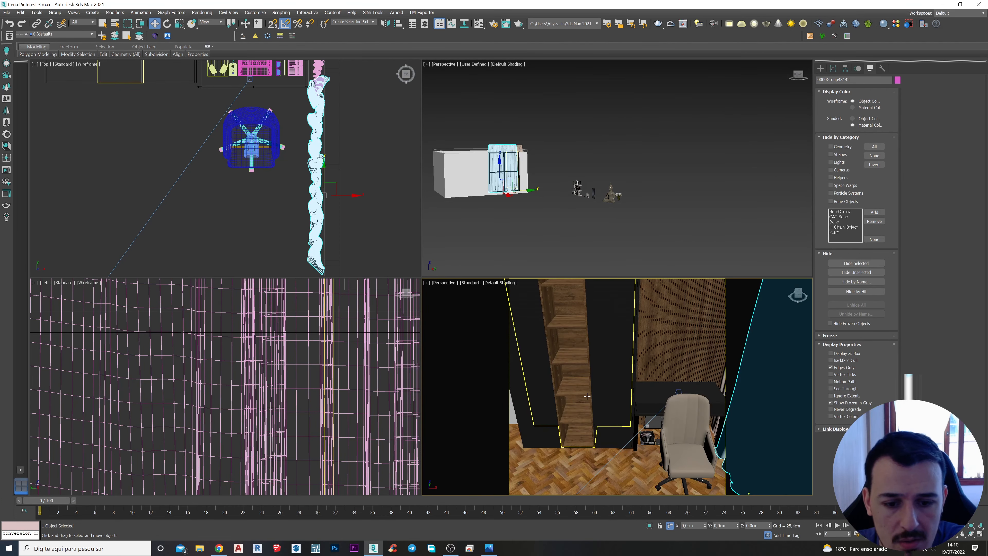
Step: Move the flower vase from the models outside the room into the open middle section of the dark cabinet
scroll(569, 342, down, 10)
alt+middle_drag(569, 341, 706, 376)
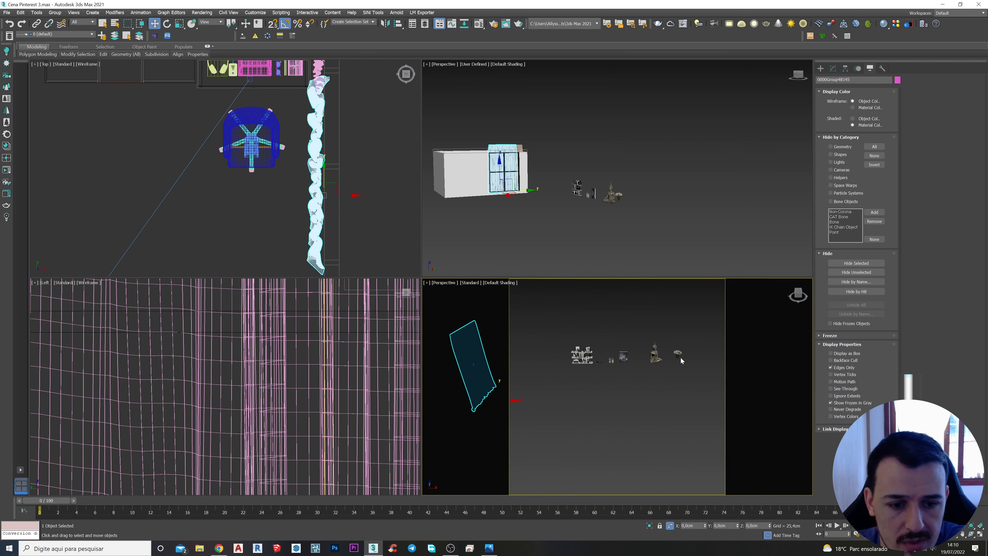
scroll(680, 357, up, 4)
click(672, 355)
scroll(324, 177, down, 8)
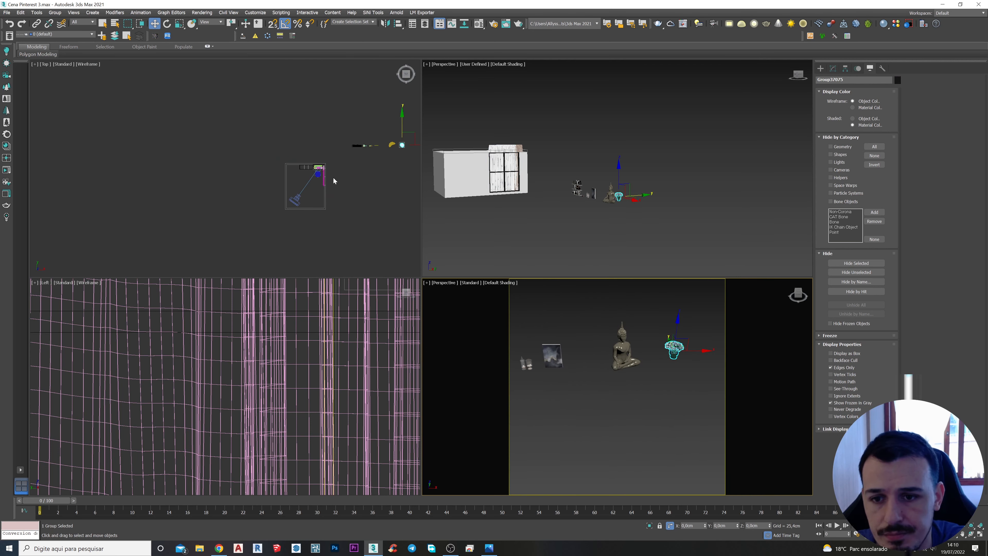
drag(396, 138, 326, 158)
scroll(285, 178, up, 4)
scroll(284, 179, up, 4)
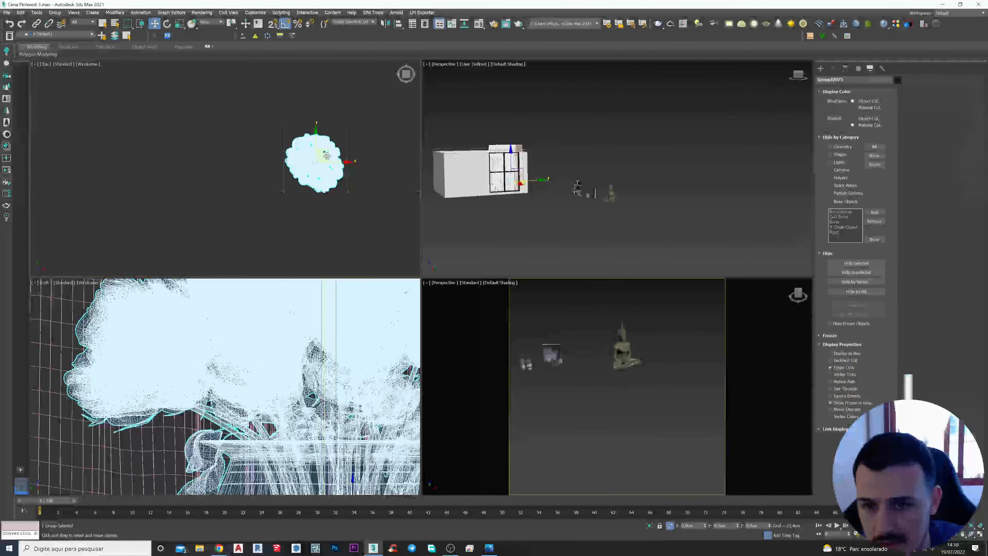
scroll(326, 160, up, 3)
scroll(325, 160, down, 3)
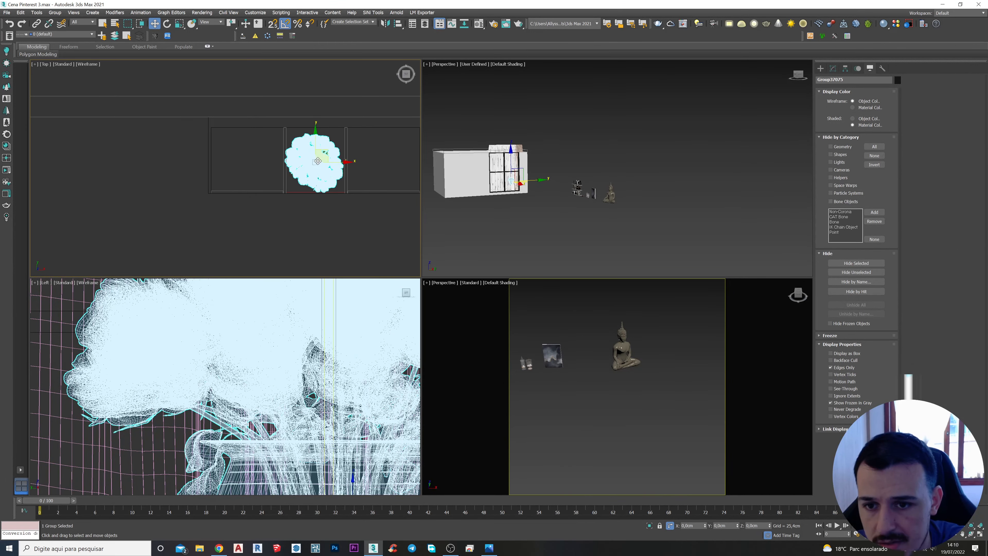
scroll(314, 227, down, 3)
scroll(318, 335, down, 10)
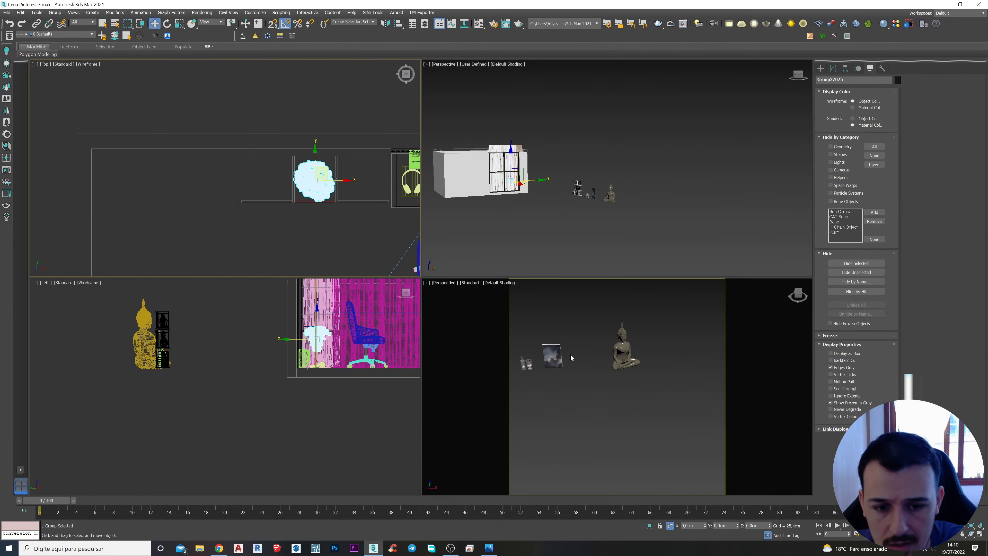
Step: Raise the flower vase vertically so its base sits on a shelf of the wooden bookcase
scroll(558, 341, down, 4)
scroll(559, 342, down, 5)
middle_drag(559, 346, 632, 351)
mouse_move(572, 166)
alt+middle_down()
mouse_move(585, 197)
mouse_move(577, 161)
mouse_move(588, 176)
alt+middle_up()
key(z)
scroll(592, 149, up, 3)
alt+middle_drag(589, 176, 581, 175)
drag(583, 154, 582, 99)
scroll(581, 164, up, 4)
alt+middle_drag(581, 164, 588, 133)
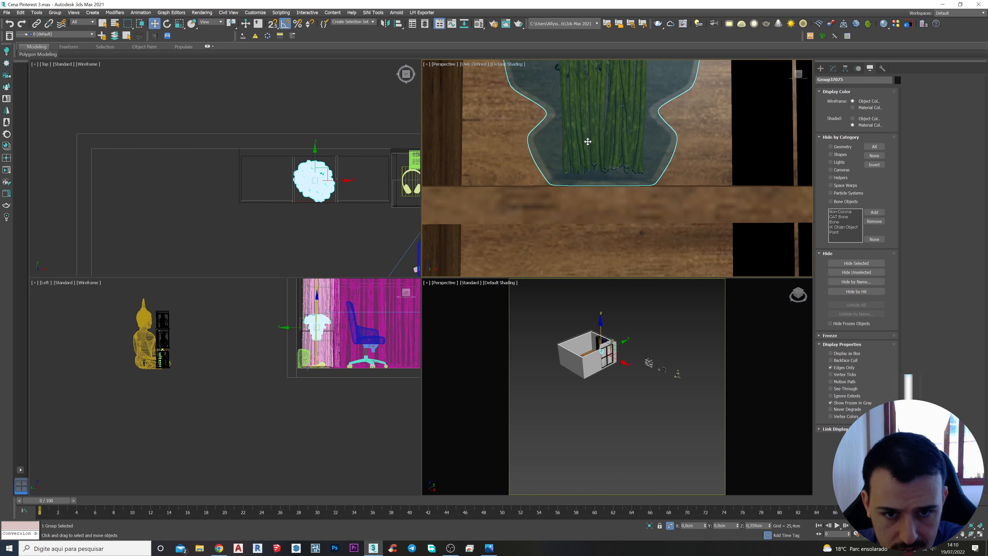
scroll(588, 144, down, 10)
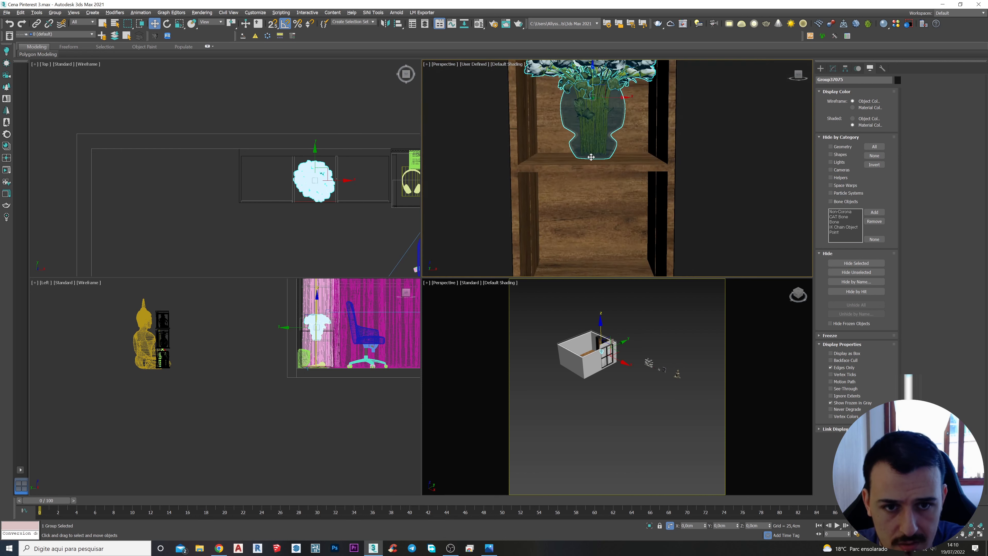
Step: Scale the flower vase down uniformly and lower it back onto the surface of the shelf
mouse_move(599, 150)
middle_down()
mouse_move(607, 158)
mouse_move(590, 157)
mouse_move(581, 138)
mouse_move(591, 153)
middle_up()
scroll(589, 157, up, 3)
key(e)
key(r)
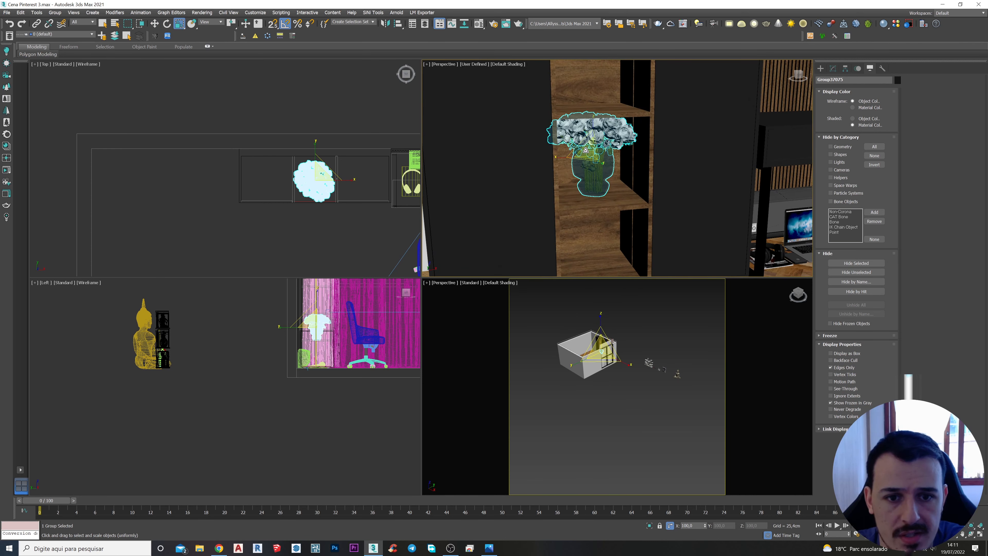
key(r)
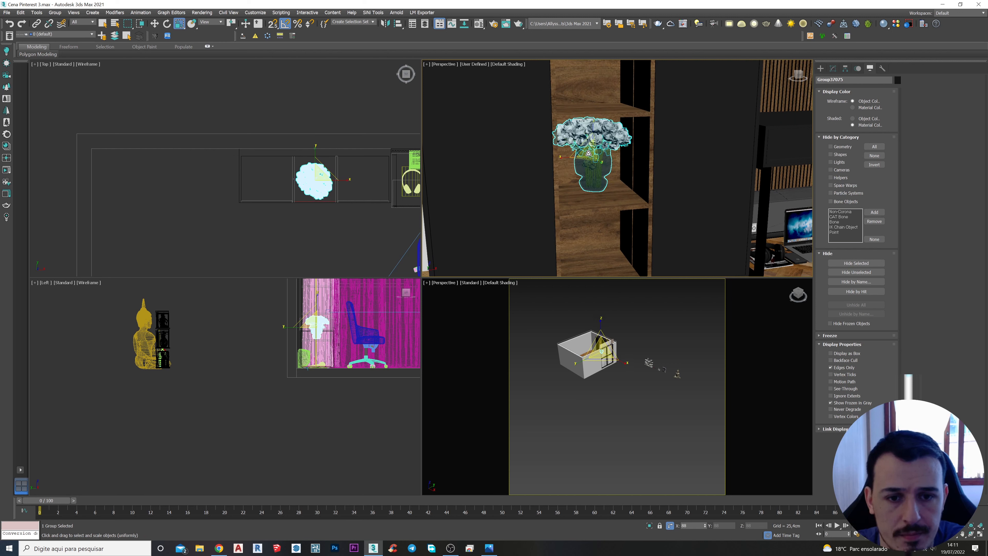
alt+middle_drag(588, 154, 584, 145)
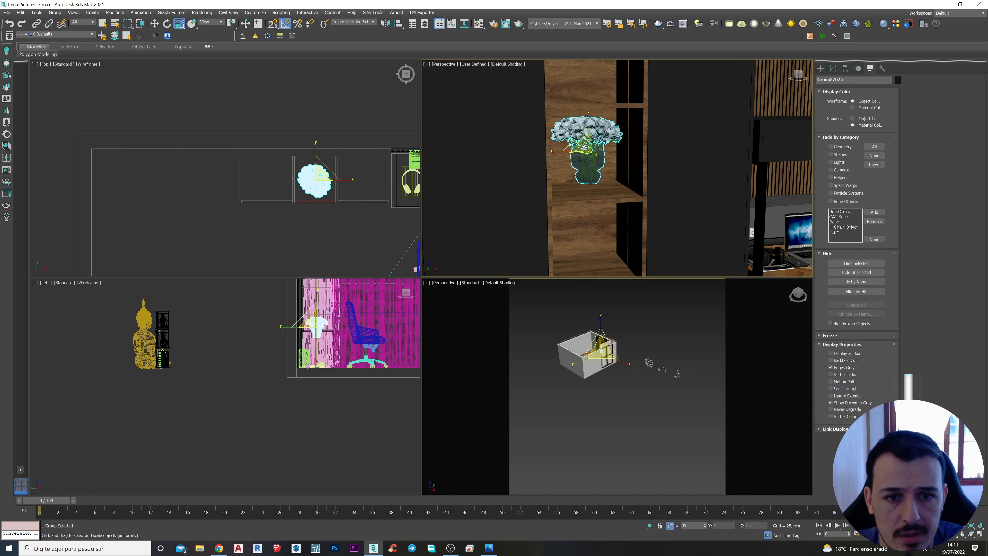
key(w)
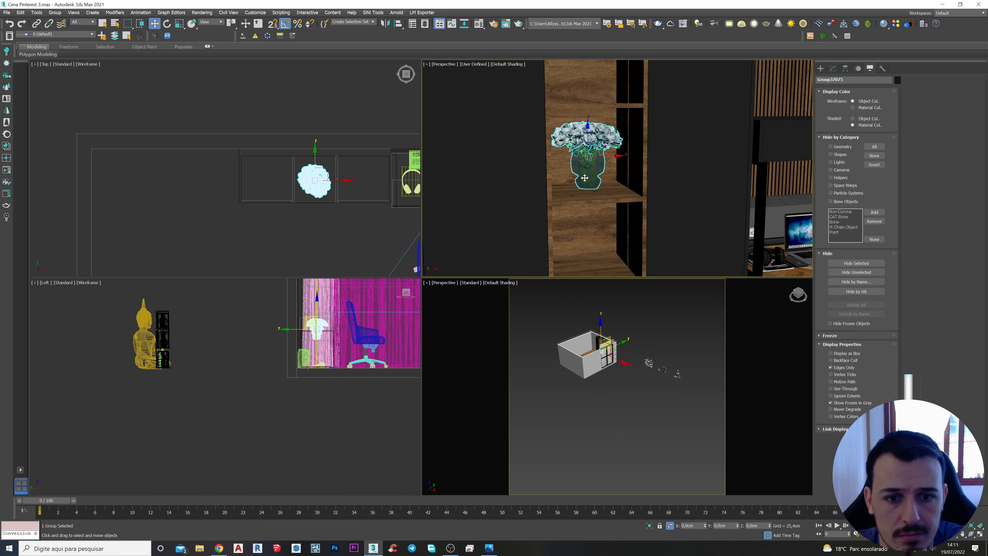
scroll(586, 183, up, 5)
middle_drag(587, 194, 582, 83)
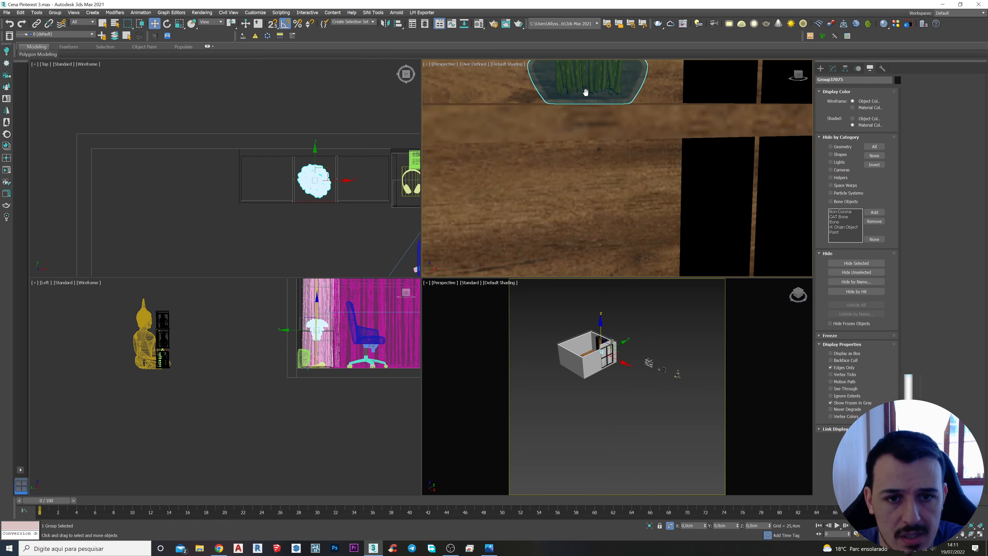
key(z)
alt+middle_drag(576, 243, 585, 167)
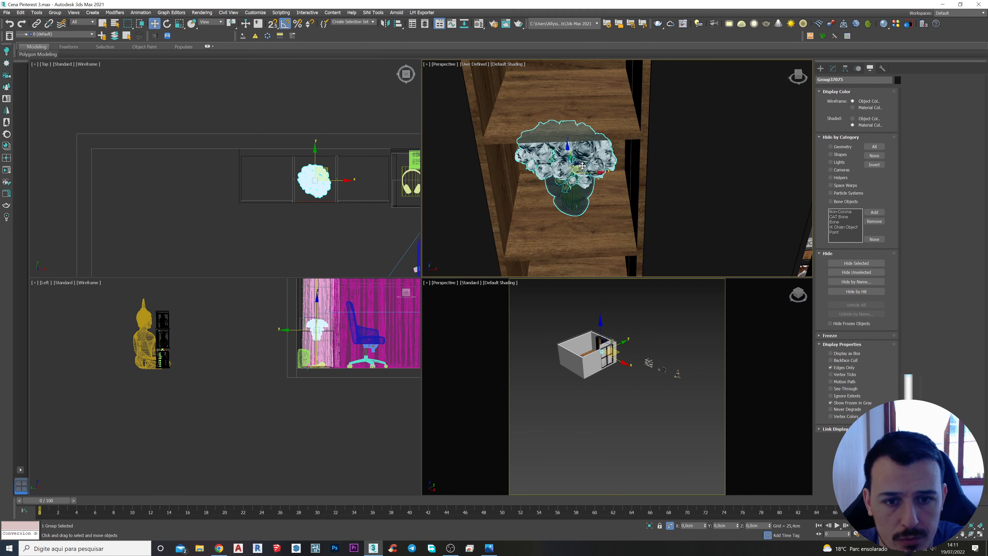
drag(581, 164, 583, 167)
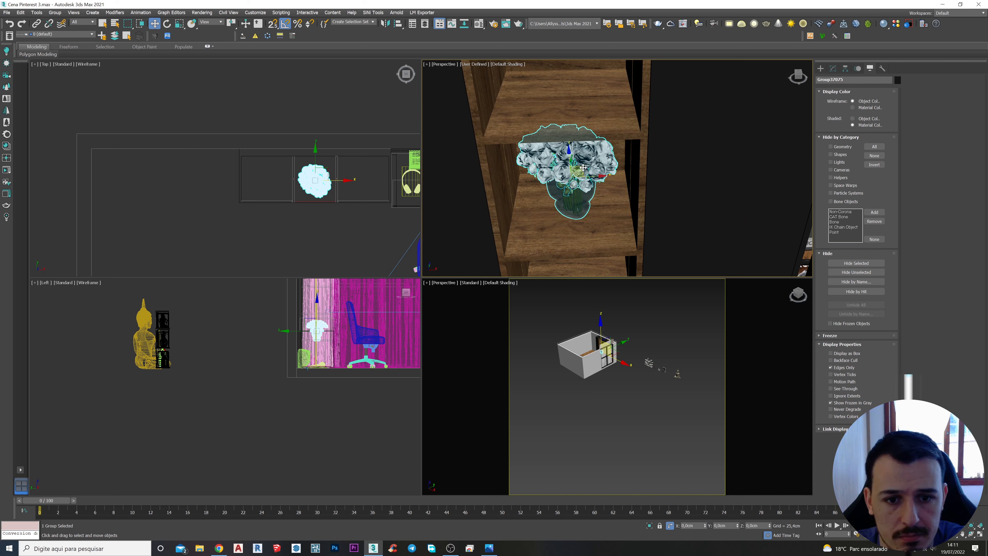
key(ctrl+z)
Step: Rotate the flower vase about 65° around its vertical axis and centre it between the sides of the shelf niche
middle_drag(346, 212, 347, 210)
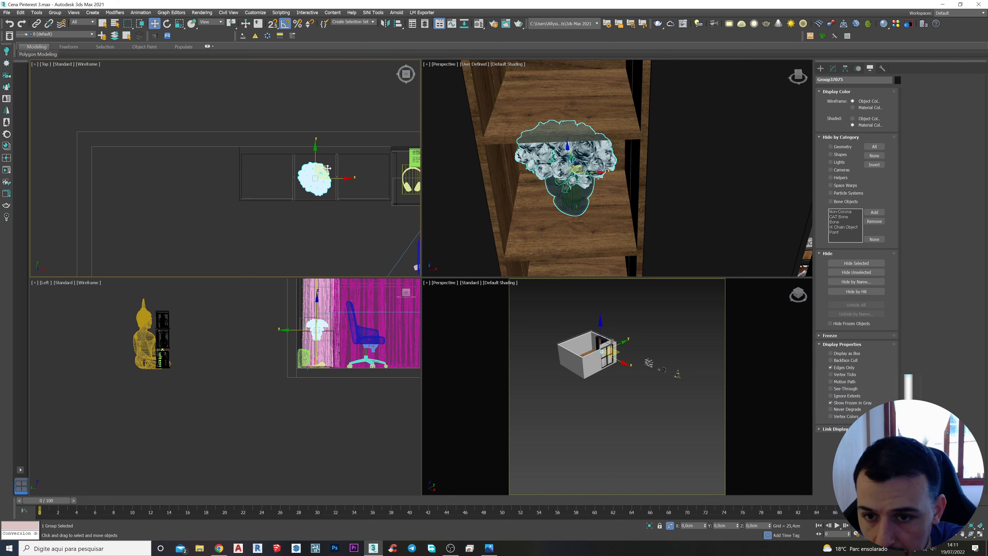
key(e)
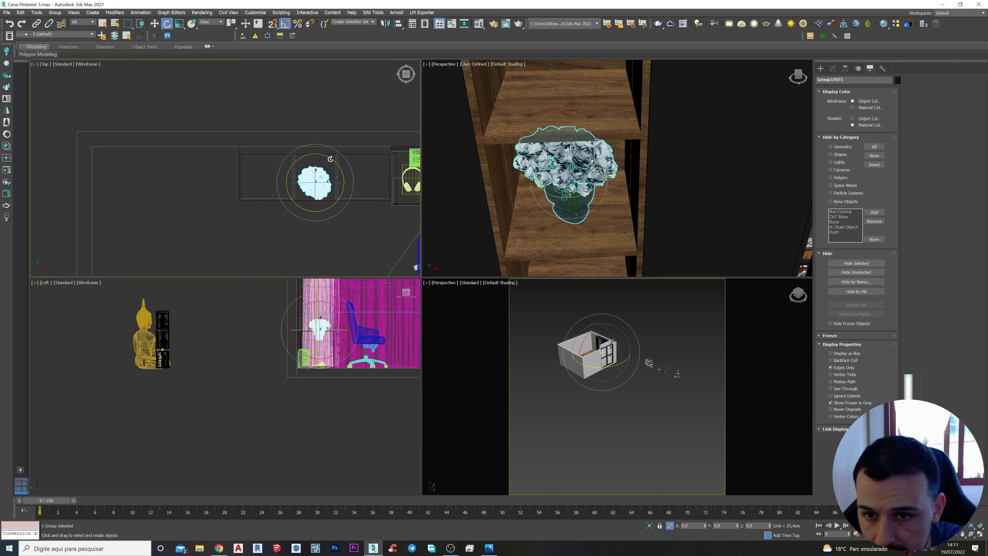
drag(331, 158, 316, 151)
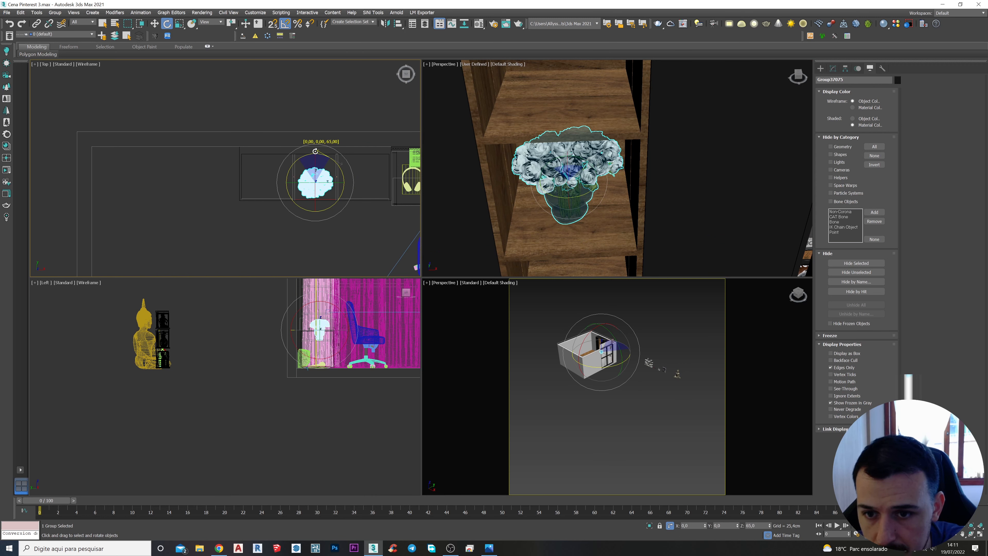
scroll(317, 194, up, 2)
key(w)
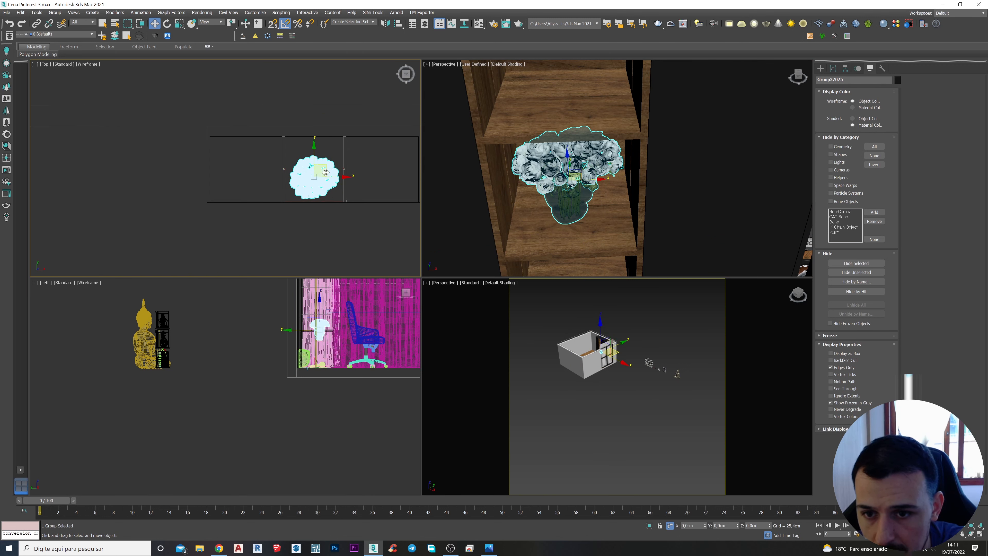
drag(327, 172, 329, 171)
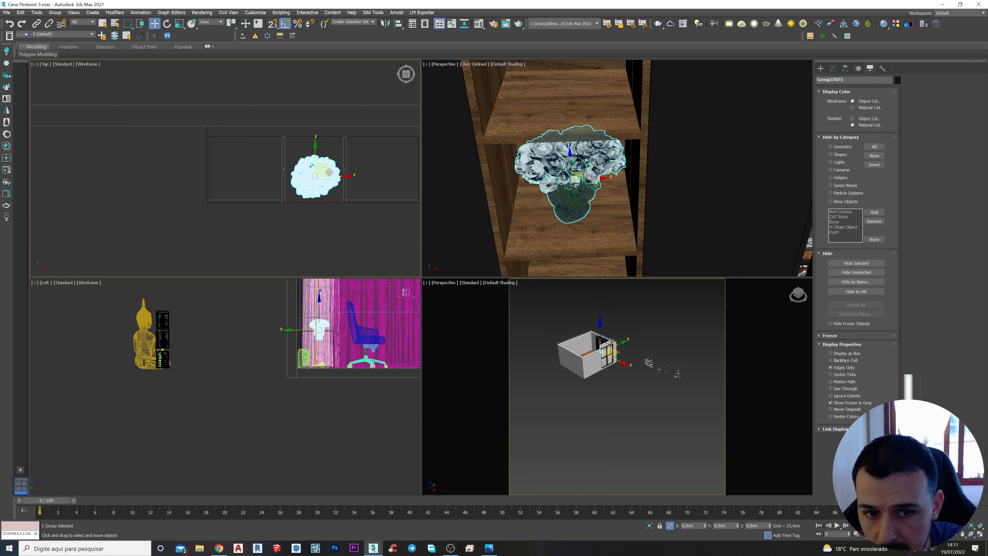
Step: Turn the flower vase about -10° around its vertical axis to fine-tune how the bouquet faces the room
scroll(588, 204, down, 4)
scroll(587, 204, down, 4)
scroll(588, 204, up, 3)
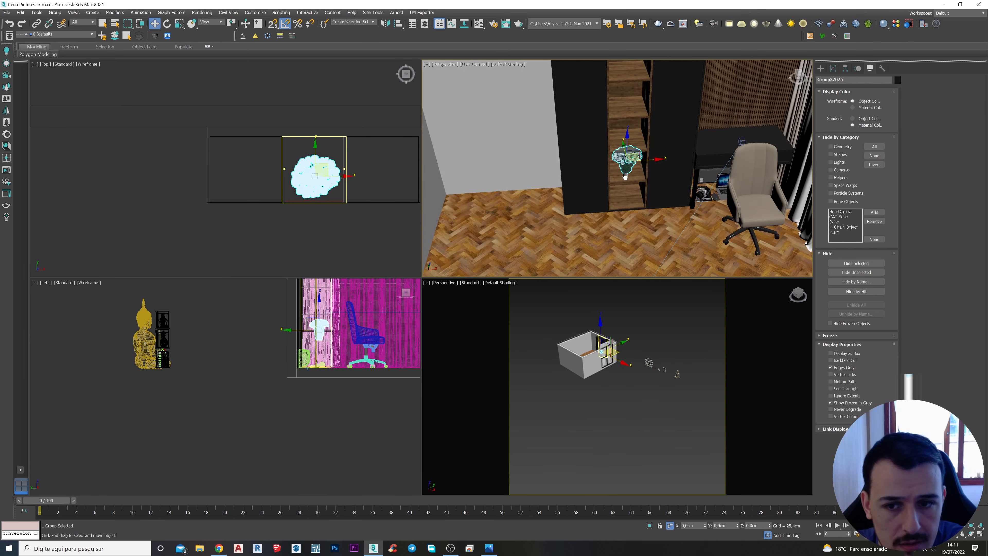
key(e)
drag(337, 159, 334, 153)
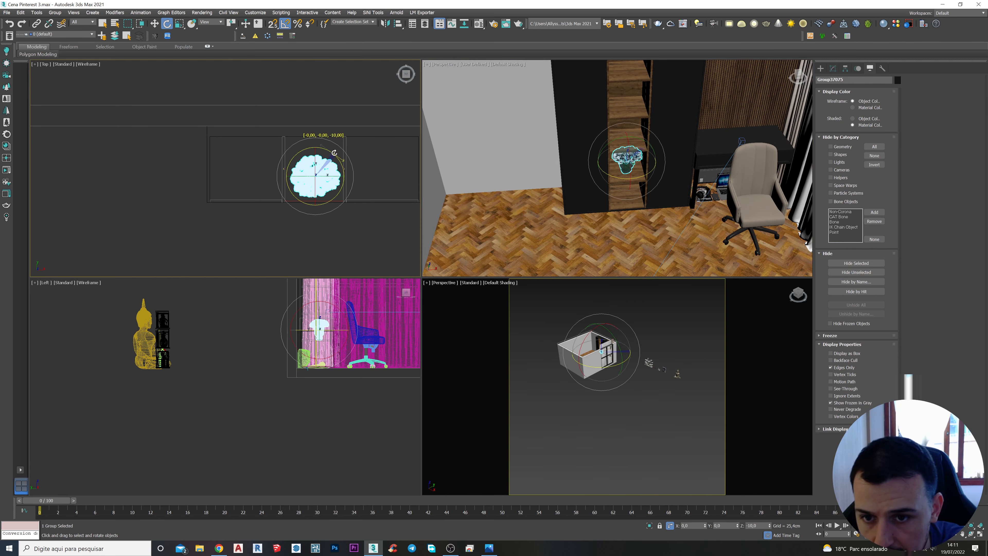
middle_drag(566, 201, 626, 204)
Step: Select the framed picture among the imported models and move it in plan into the room, over the desk
scroll(383, 216, down, 5)
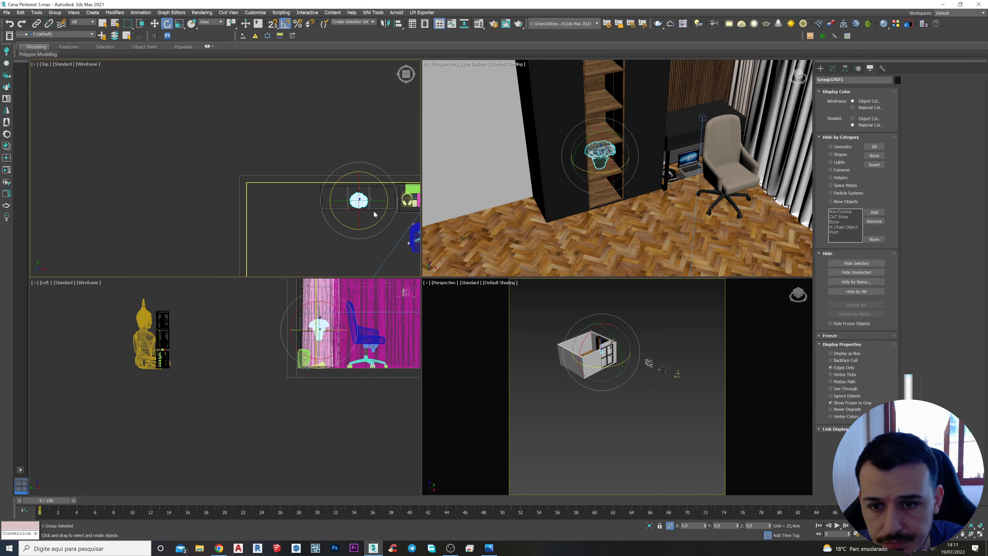
middle_drag(376, 214, 211, 196)
scroll(256, 187, down, 4)
scroll(667, 161, down, 10)
middle_drag(761, 146, 661, 219)
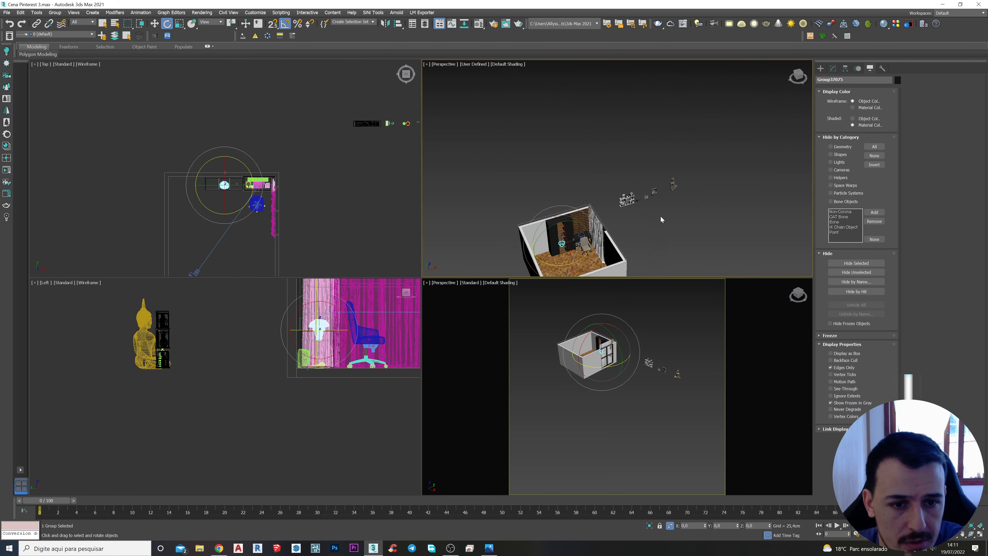
scroll(657, 206, up, 6)
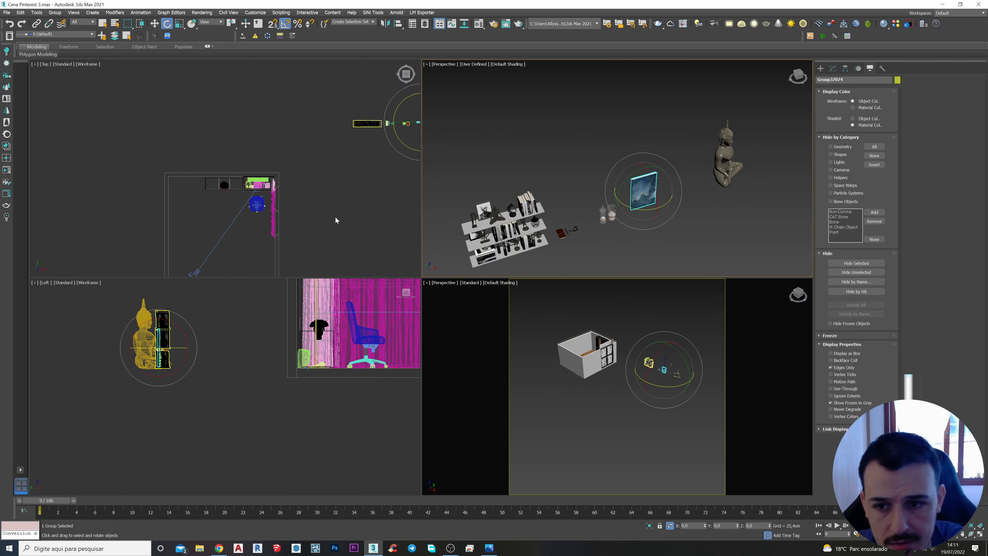
middle_drag(335, 216, 197, 183)
key(w)
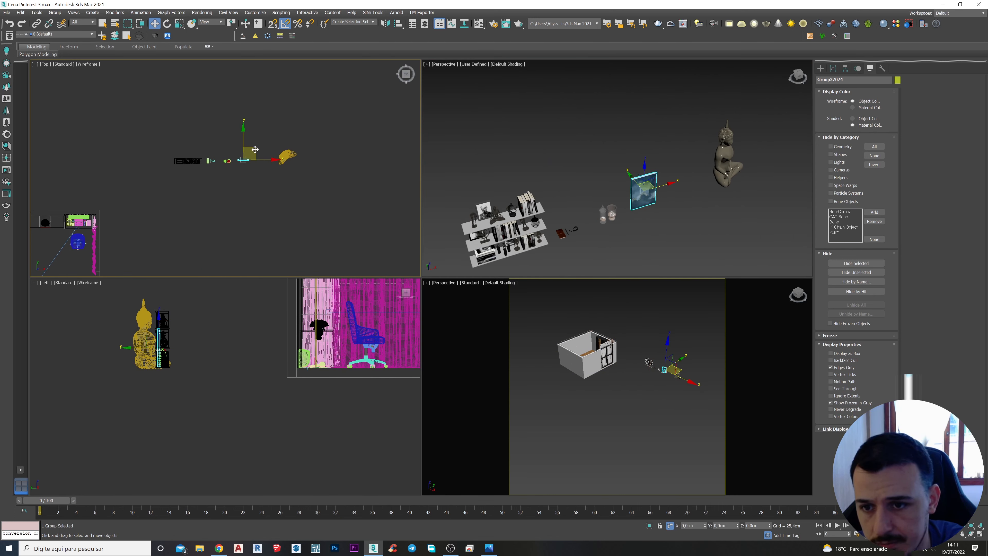
drag(255, 149, 80, 213)
Step: Shift the framed picture back in plan toward the wall behind the desk
scroll(90, 196, up, 5)
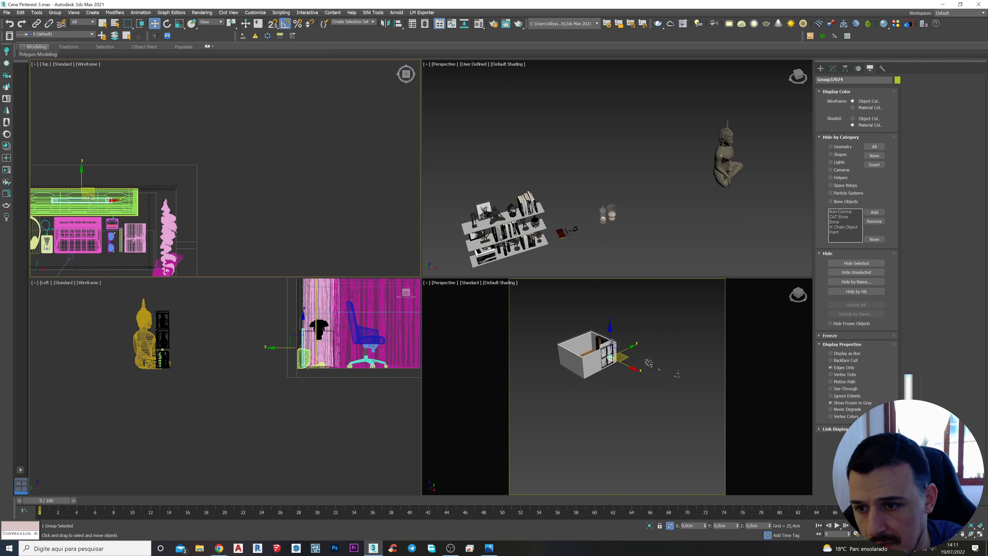
middle_drag(90, 197, 161, 172)
drag(162, 171, 161, 160)
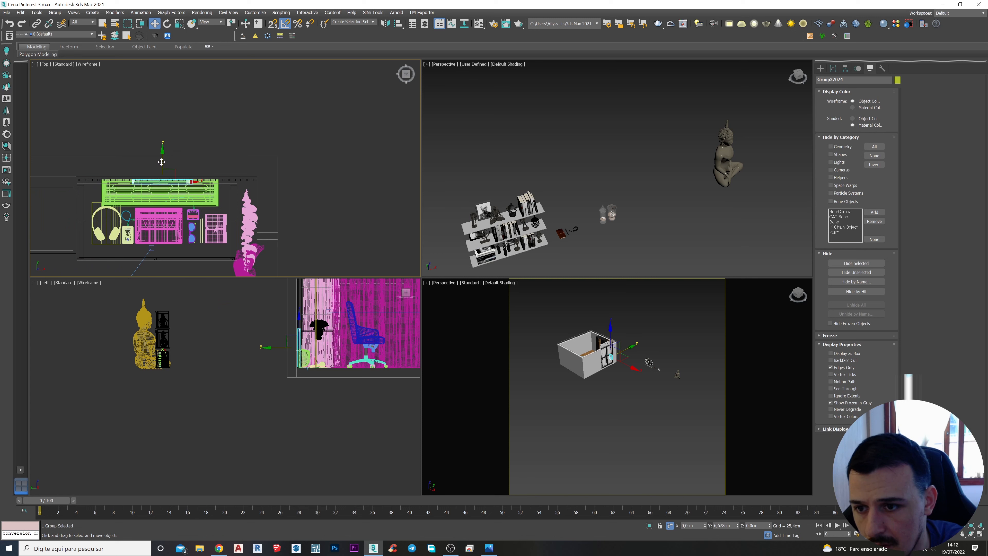
Step: Select the seated Buddha statue among the imported models and move it in plan to the wooden bookcase's open niche
scroll(394, 178, down, 2)
scroll(478, 170, down, 4)
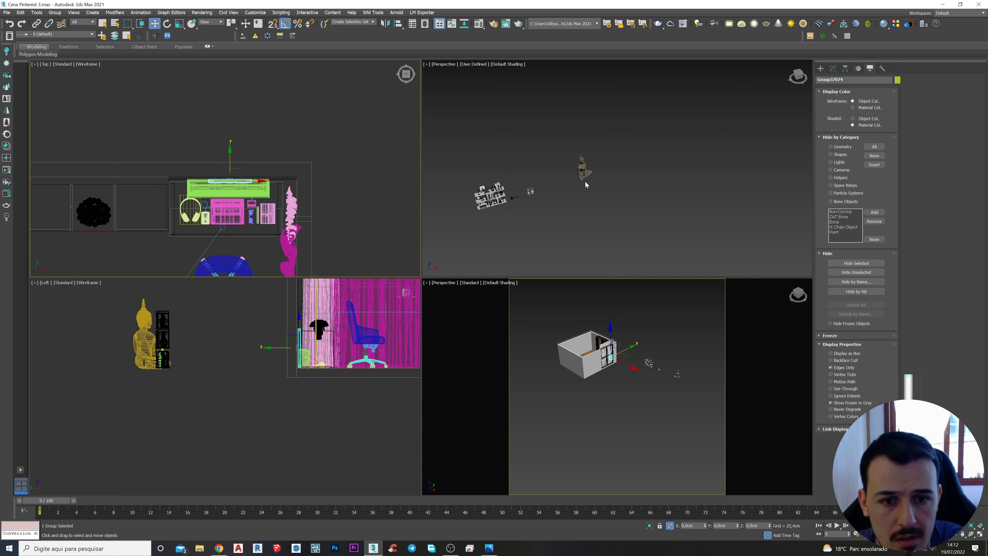
scroll(582, 166, up, 5)
click(575, 158)
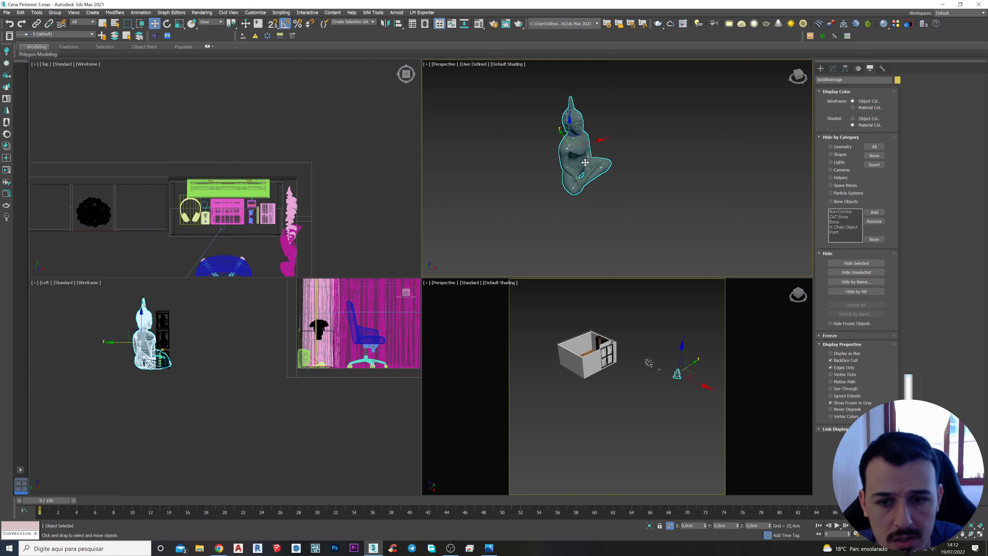
scroll(585, 162, down, 3)
middle_drag(565, 187, 598, 128)
scroll(292, 190, down, 3)
scroll(337, 190, down, 2)
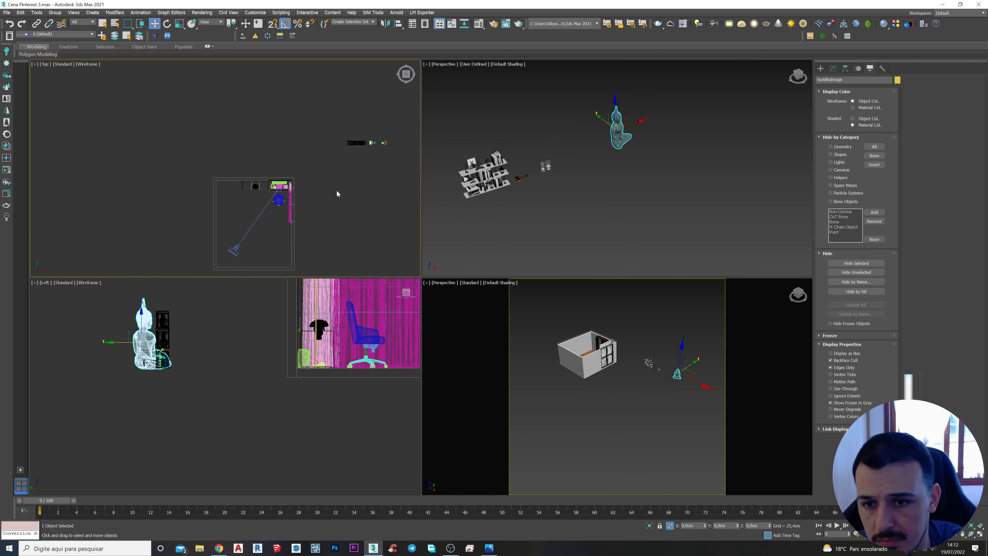
middle_drag(336, 193, 290, 191)
drag(391, 126, 175, 214)
Step: Lower the Buddha statue vertically into the bookcase's bottom niche, below the flower vase
scroll(204, 183, up, 4)
key(r)
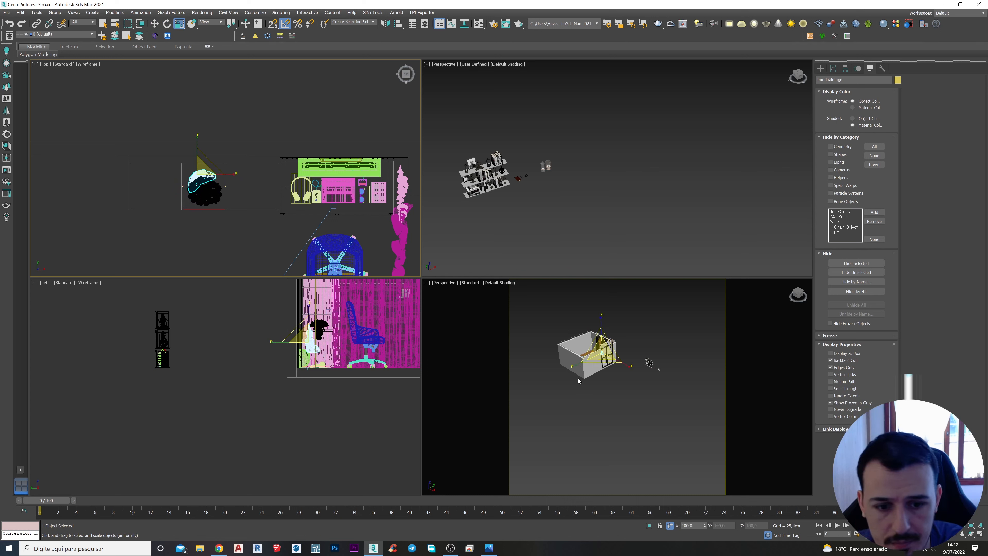
key(z)
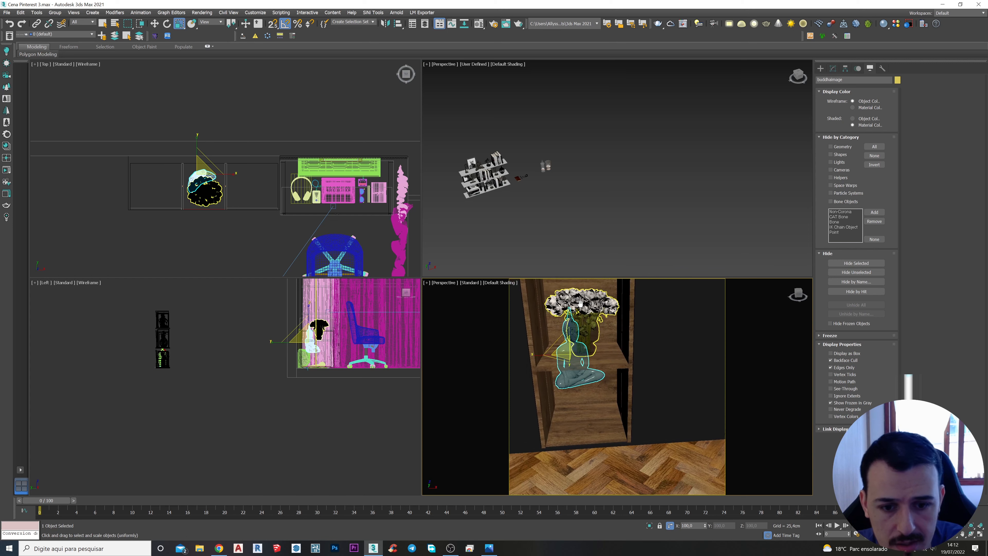
middle_drag(580, 303, 554, 341)
key(e)
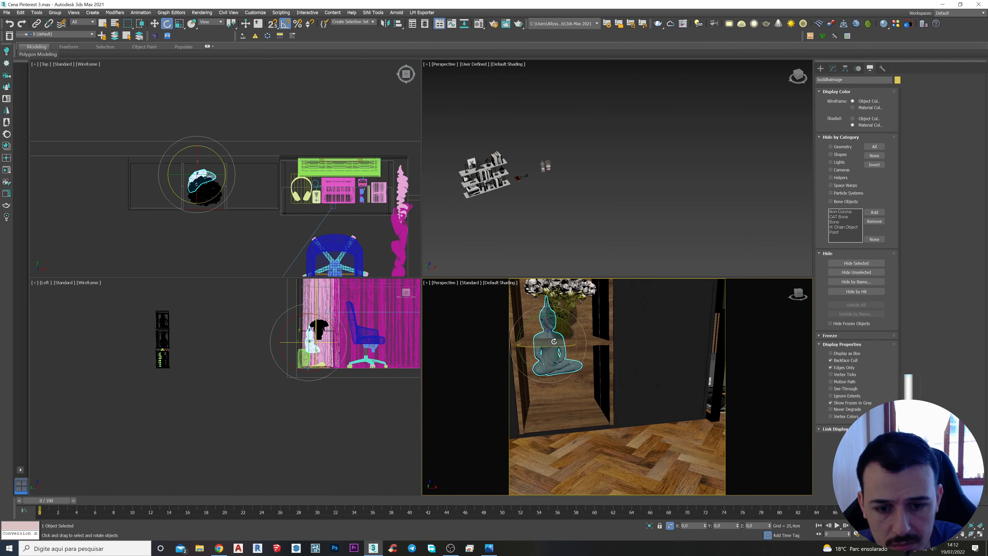
key(w)
drag(546, 328, 549, 412)
scroll(549, 401, up, 5)
scroll(549, 396, down, 5)
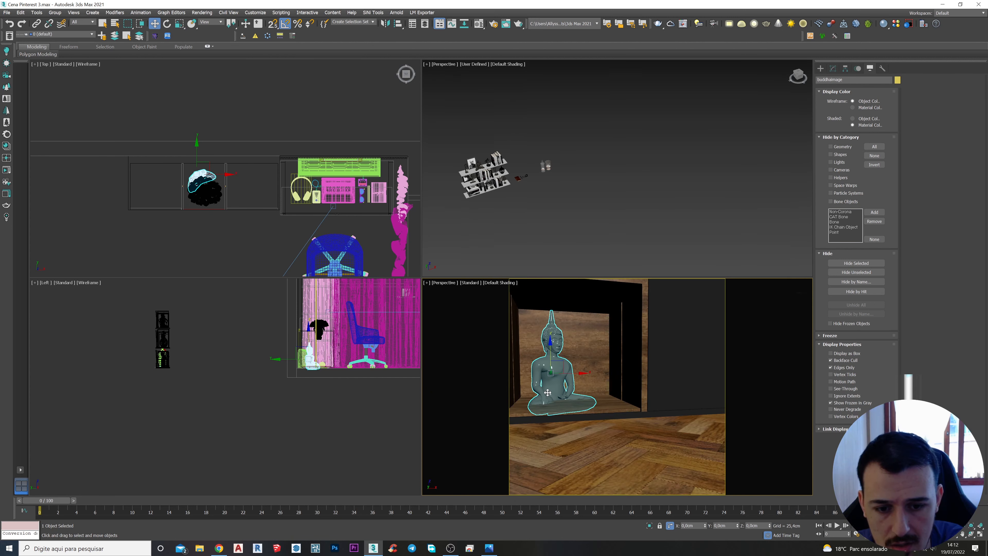
Step: Scale the Buddha statue down so it fits with headroom inside the bottom niche
key(r)
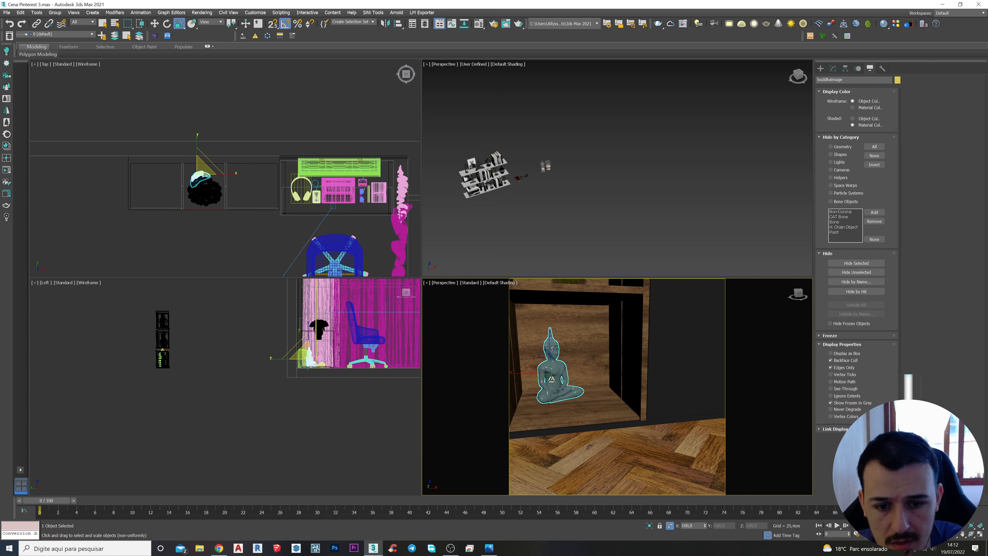
alt+middle_drag(552, 378, 546, 362)
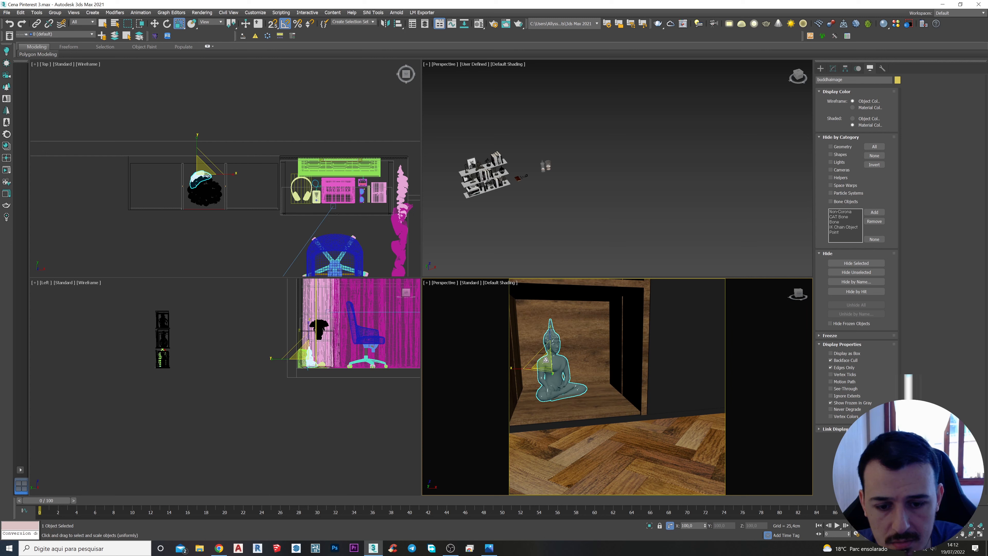
key(w)
middle_drag(546, 360, 551, 331)
scroll(571, 352, down, 4)
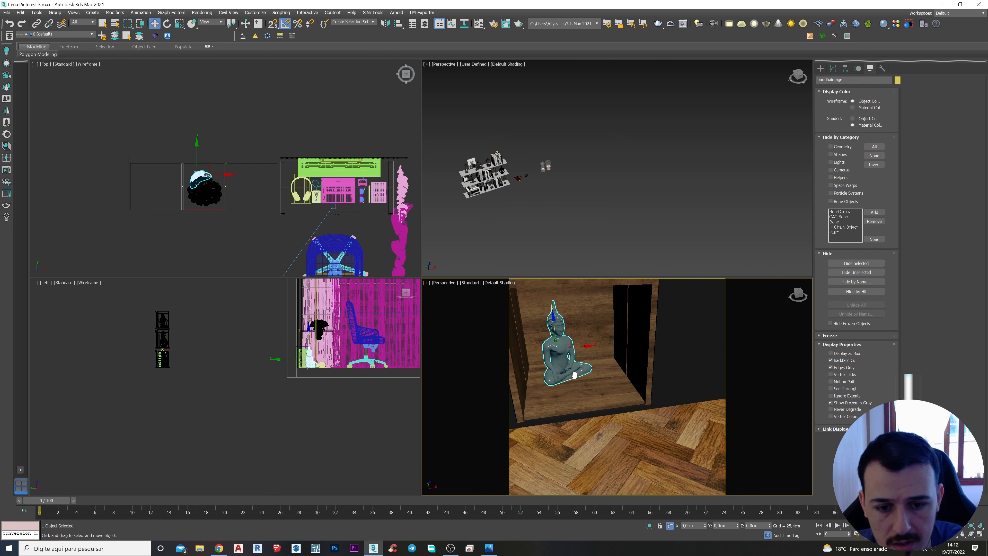
Step: Rotate the Buddha statue about 50° around its vertical axis to face the room and centre it in the niche
key(e)
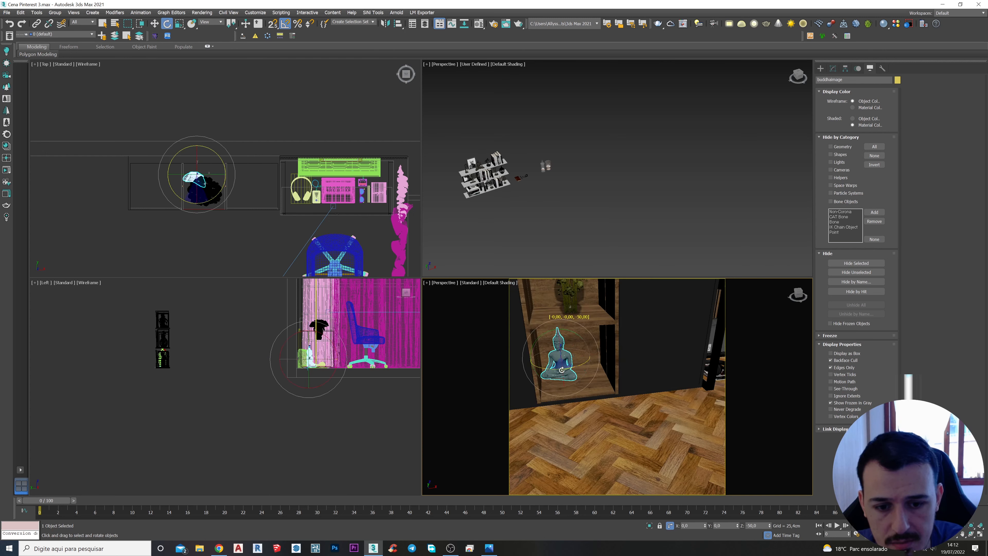
key(w)
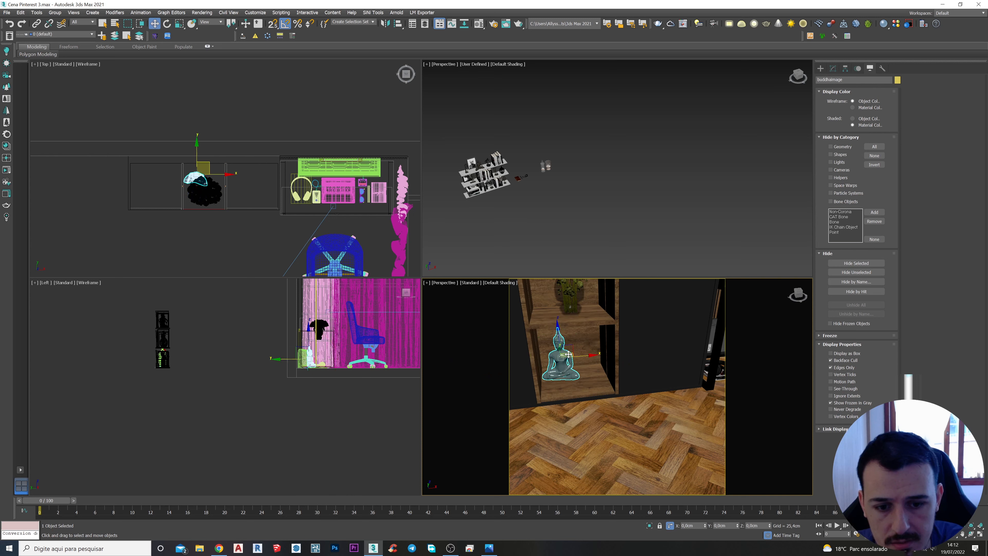
middle_drag(207, 170, 246, 177)
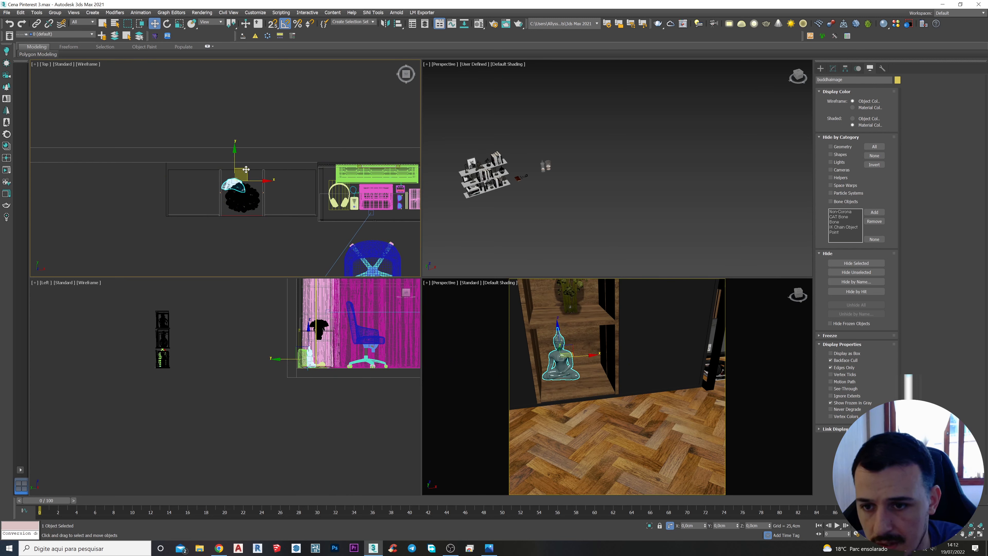
drag(246, 170, 257, 182)
Step: Fine-tune the Buddha statue's height so its base rests on the floor of the niche
scroll(578, 378, up, 6)
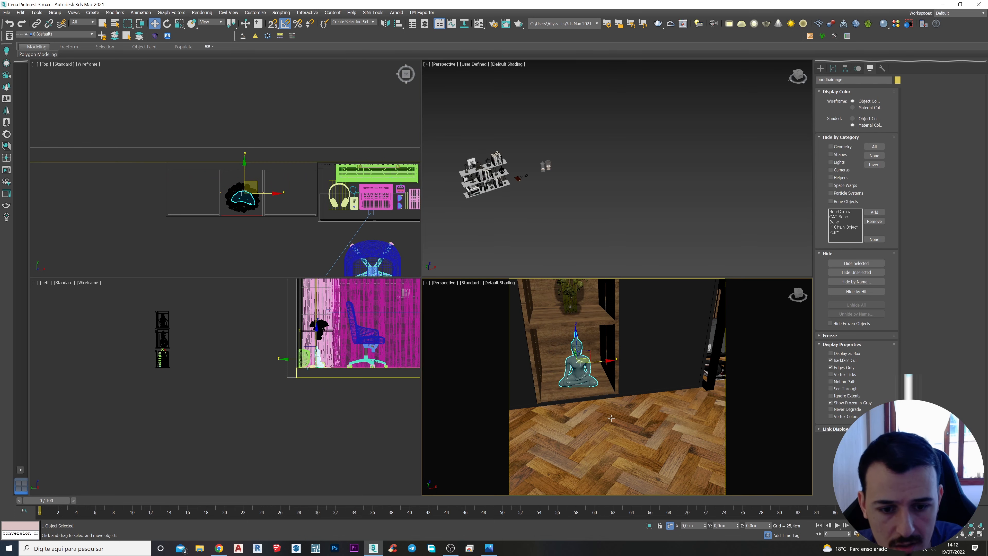
scroll(576, 376, up, 2)
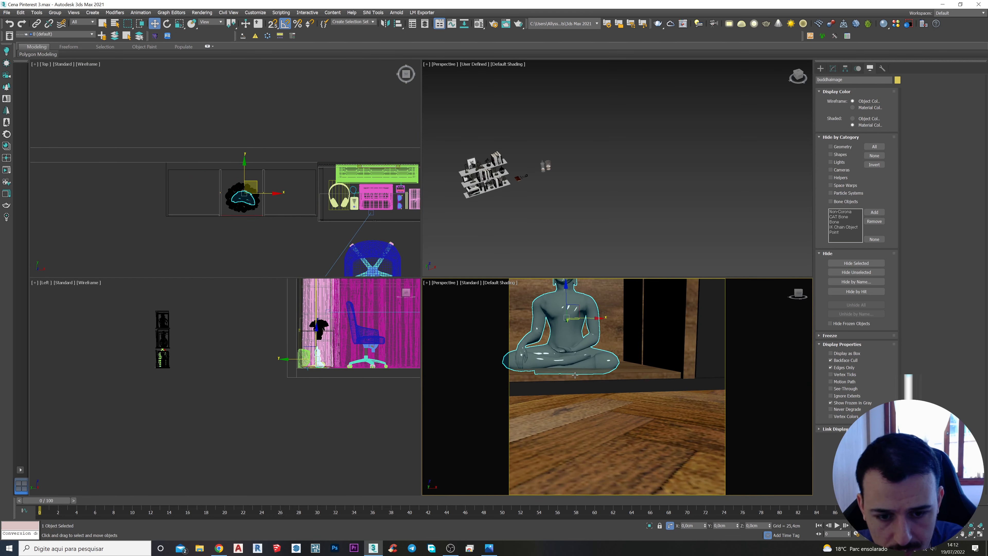
drag(567, 299, 565, 295)
Step: Select the pair of glass jars among the imported models and move them in plan inside the bookcase niche
scroll(564, 295, down, 8)
middle_drag(564, 295, 585, 454)
scroll(585, 453, down, 8)
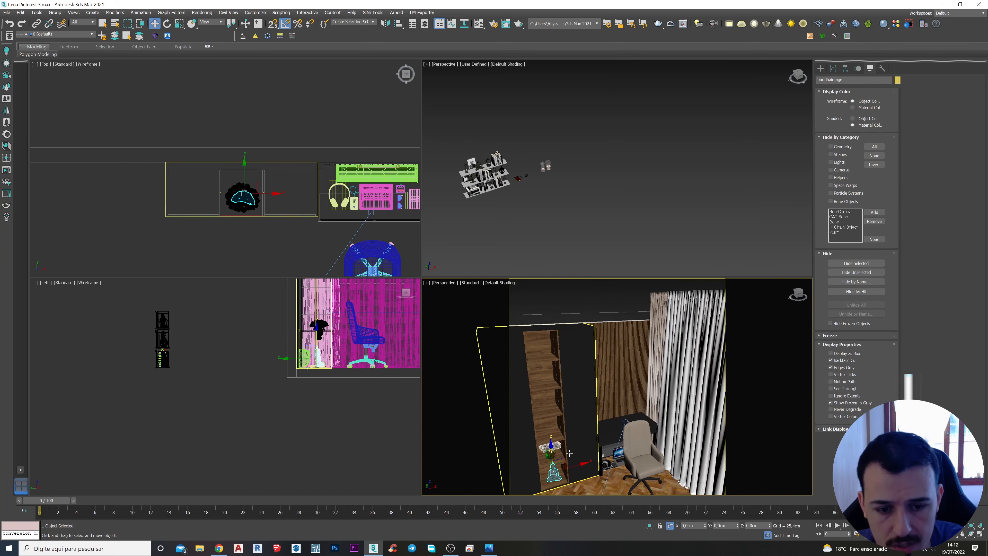
key(z)
scroll(597, 396, up, 10)
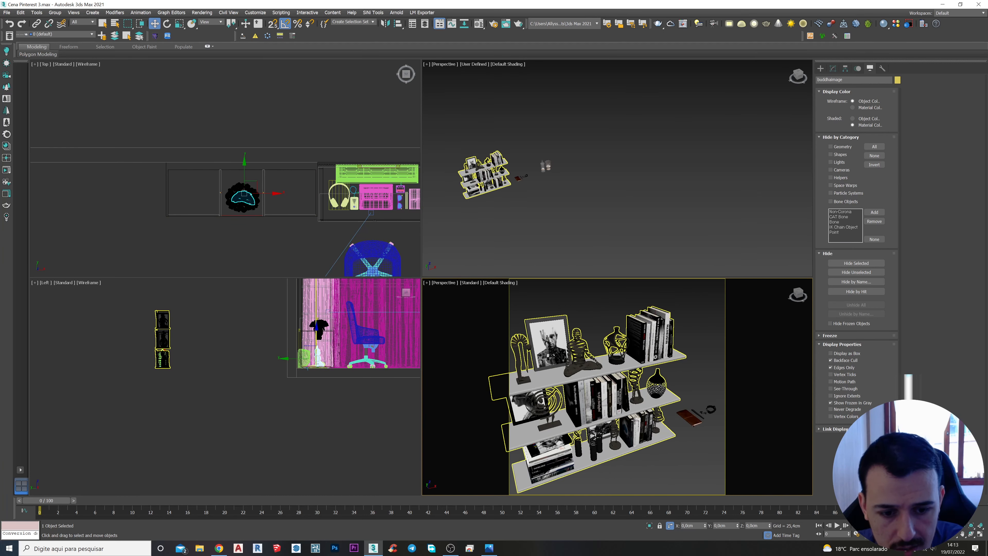
scroll(620, 411, down, 5)
middle_drag(638, 414, 470, 335)
scroll(636, 385, up, 6)
click(637, 385)
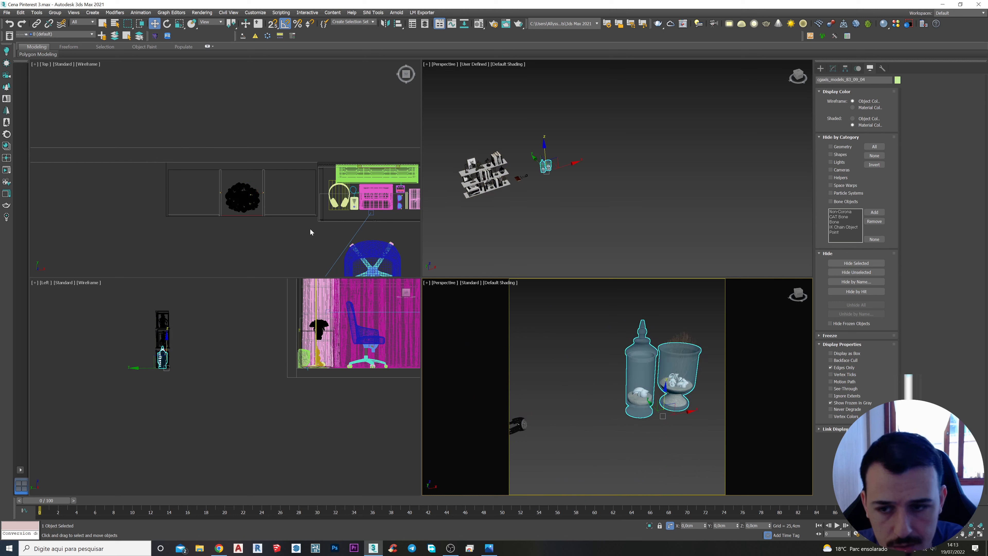
scroll(310, 232, down, 8)
drag(326, 177, 255, 210)
scroll(256, 214, up, 6)
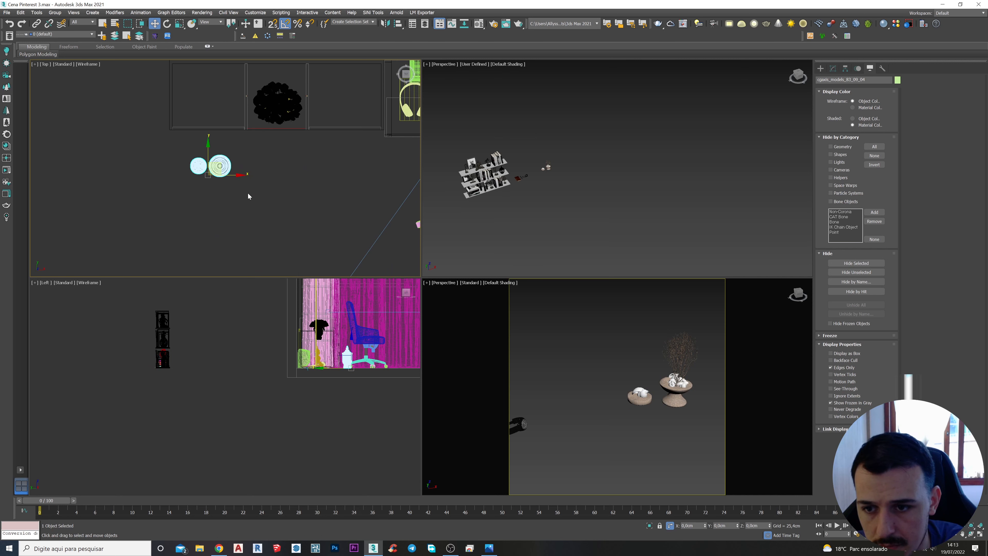
drag(218, 165, 284, 99)
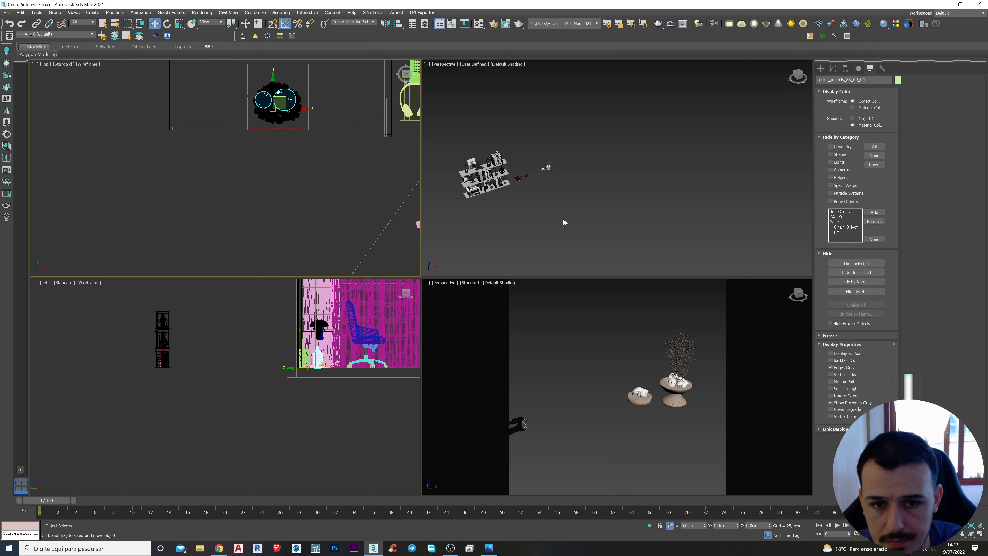
Step: Raise the glass jars vertically from the bottom niche to an upper compartment of the bookcase
scroll(564, 220, down, 2)
scroll(609, 326, down, 2)
middle_click(561, 230)
key(z)
alt+middle_drag(625, 166, 583, 232)
scroll(584, 213, down, 6)
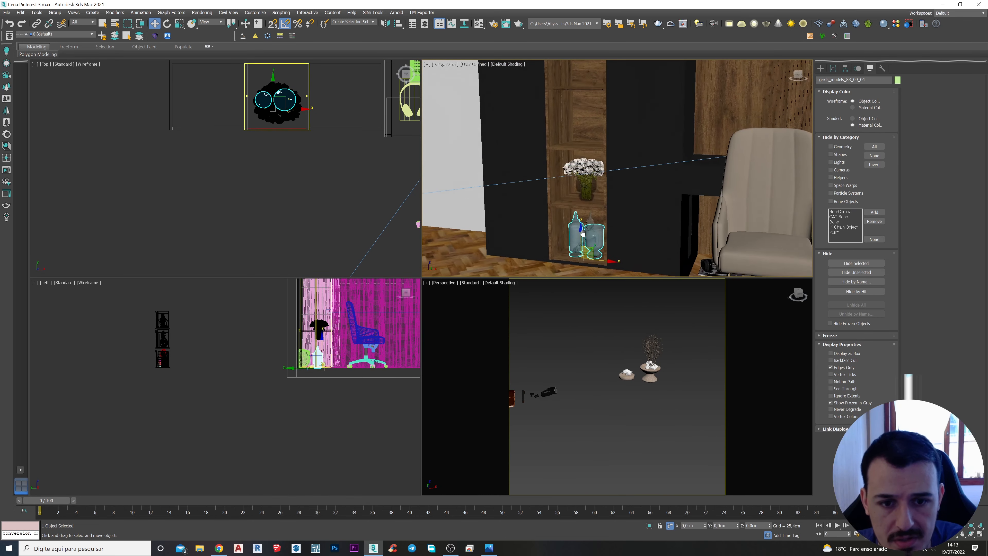
drag(583, 233, 587, 97)
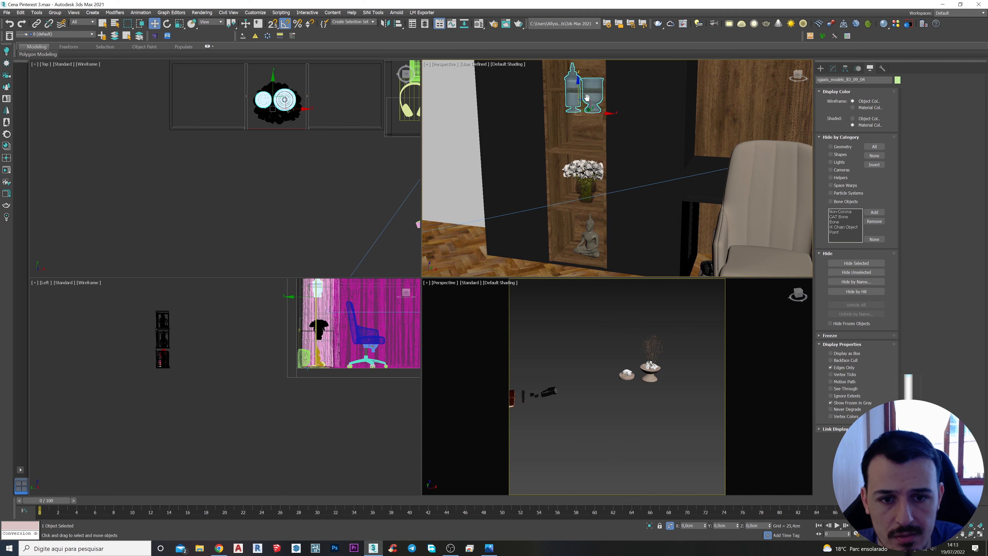
Step: Raise the glass jars slightly so their bases sit on the upper shelf's surface
middle_drag(587, 98, 568, 192)
scroll(569, 192, up, 4)
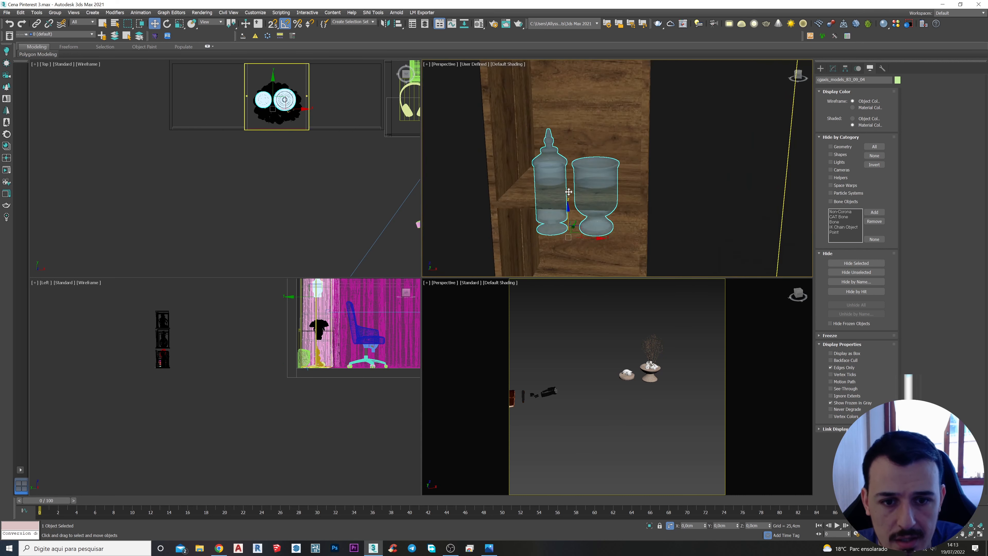
drag(569, 214, 569, 168)
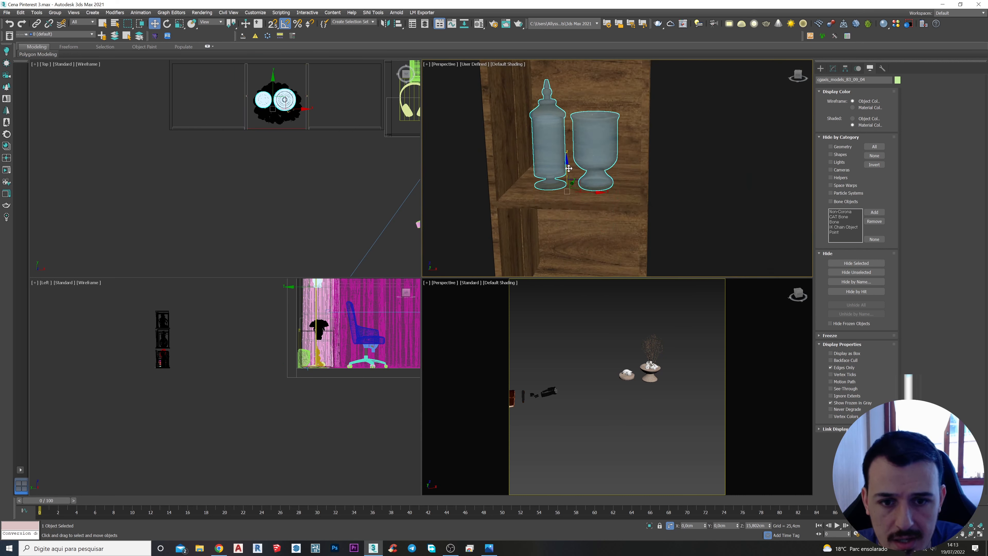
alt+middle_drag(569, 168, 573, 135)
scroll(564, 206, down, 5)
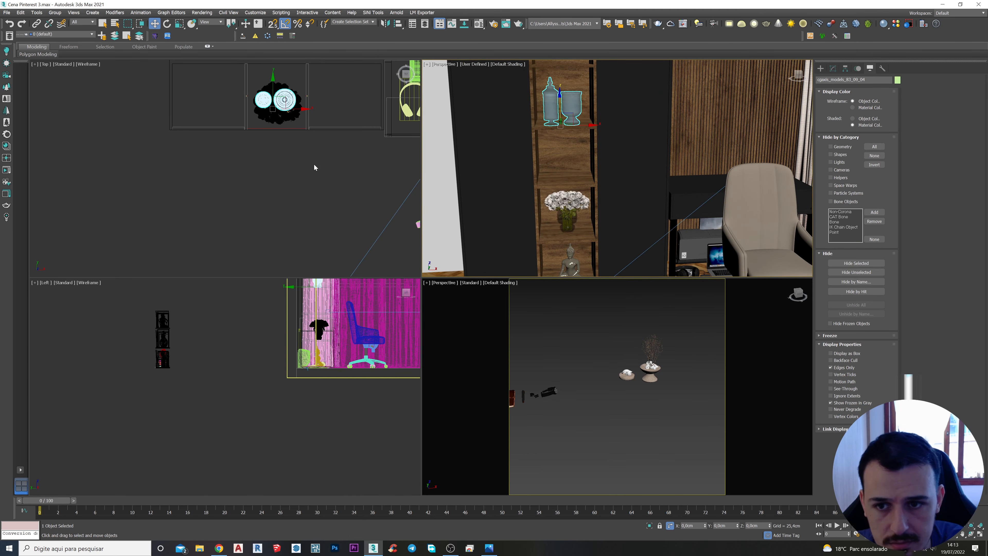
Step: Undo the glass jars' moves to put them back around their contents among the imported models
scroll(314, 164, down, 12)
scroll(369, 135, up, 10)
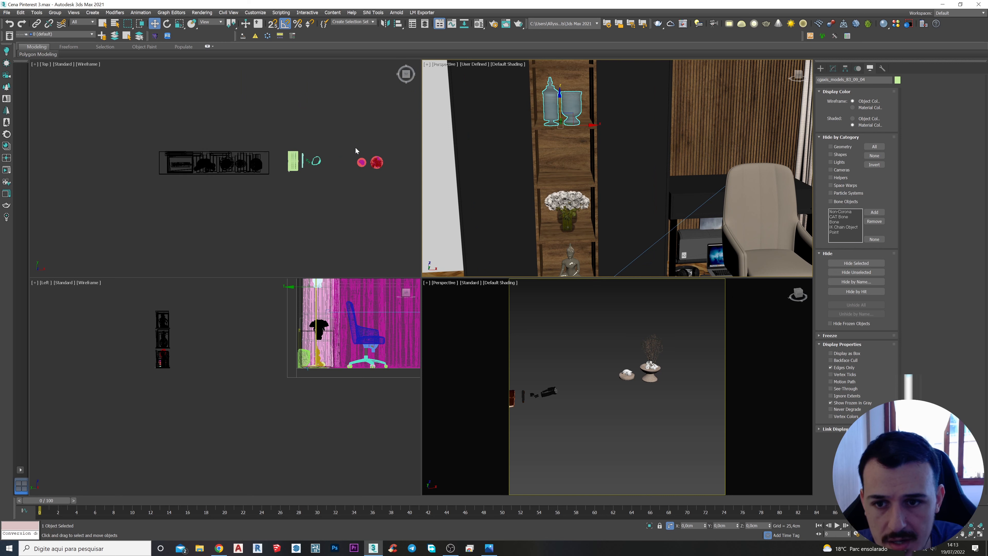
scroll(355, 146, up, 5)
scroll(350, 197, down, 6)
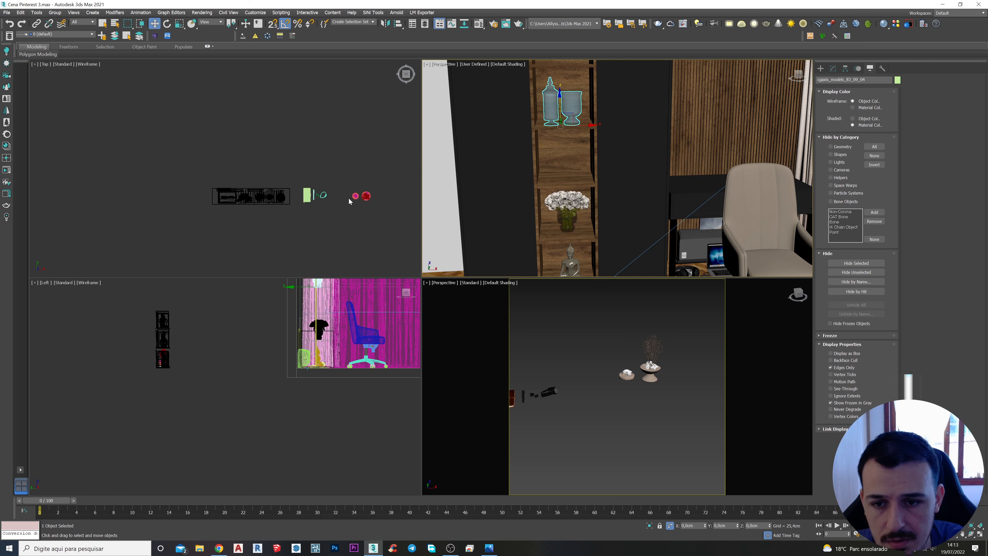
middle_drag(637, 360, 650, 388)
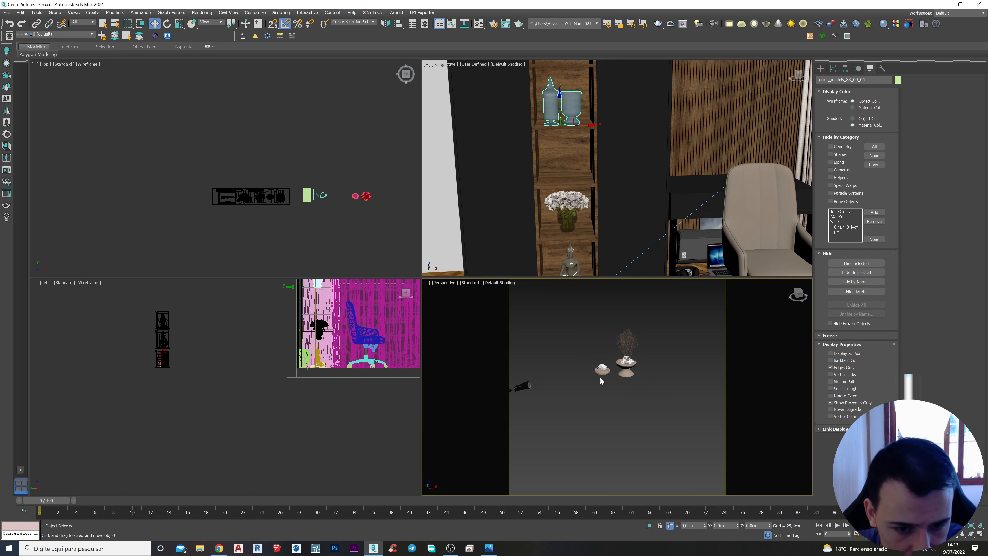
key(ctrl+z)
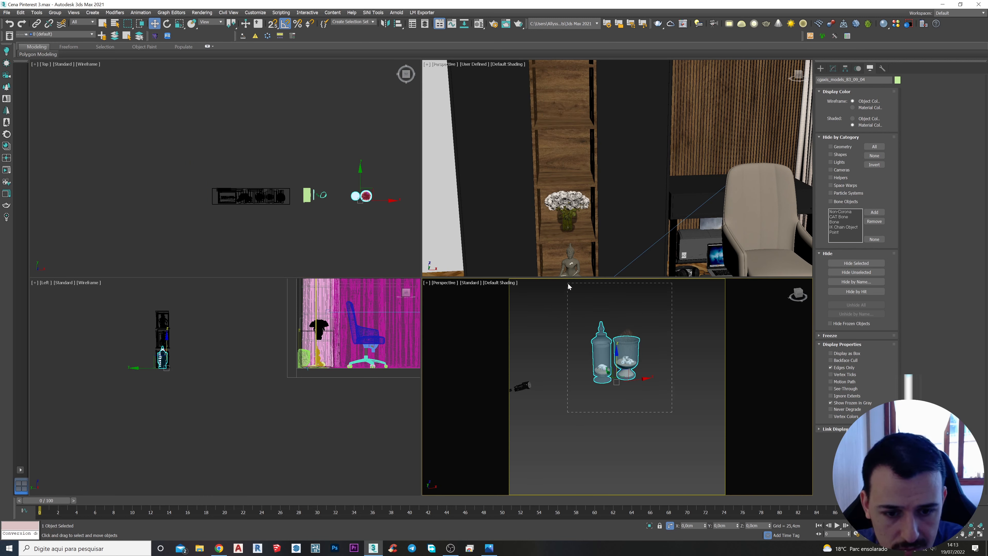
Step: Select both glass jars together with their contents and combine them into one group
drag(568, 287, 568, 284)
click(56, 13)
click(62, 24)
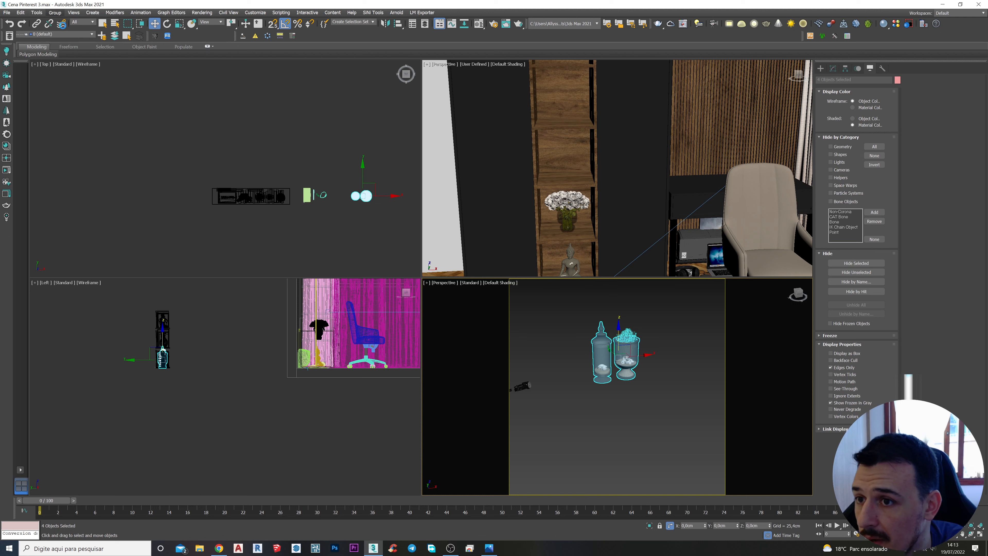
click(490, 287)
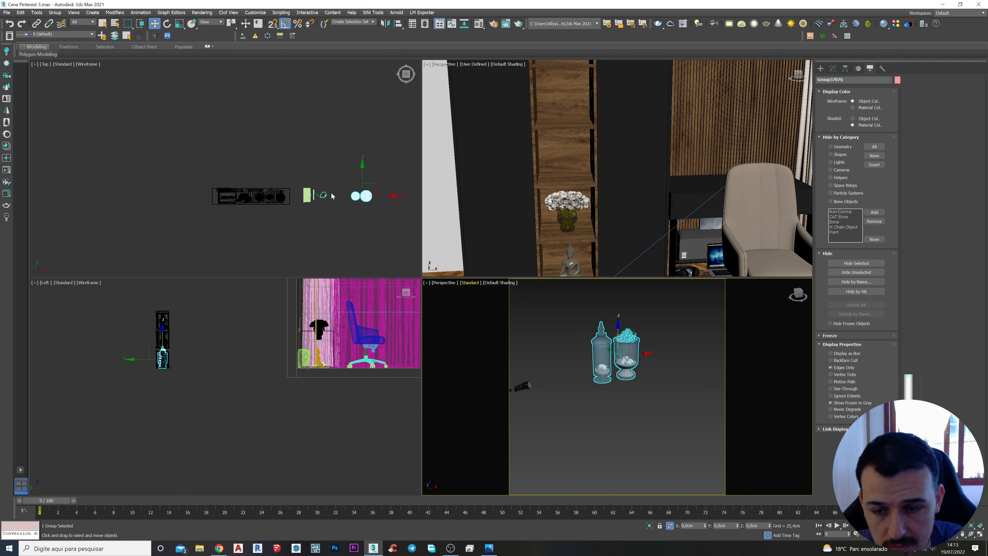
Step: Move the jar group in plan from the imported models into the bookcase niche
scroll(361, 176, down, 5)
drag(345, 177, 225, 209)
scroll(222, 218, up, 5)
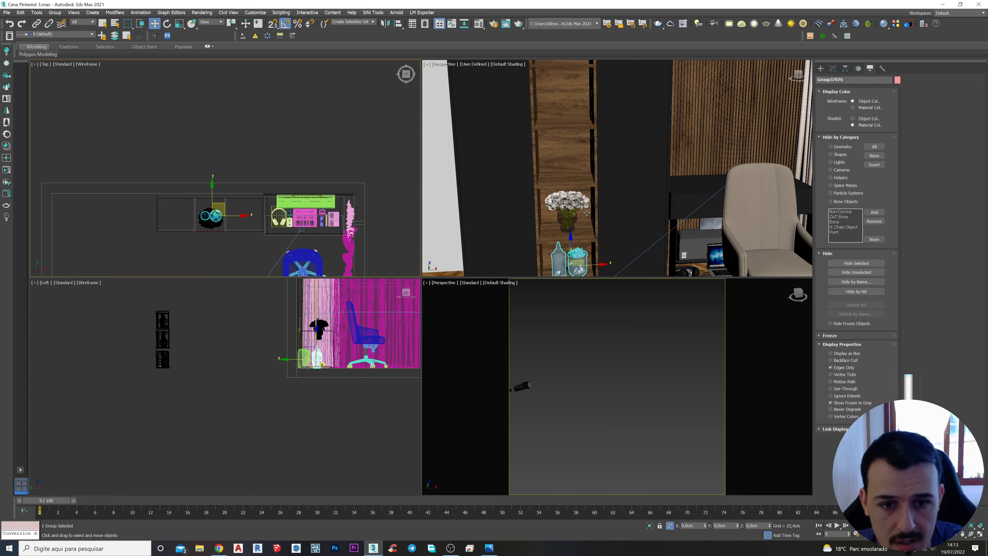
Step: Raise the jar group vertically to an upper compartment until the jar bases rest on the shelf
alt+middle_drag(587, 212, 597, 168)
drag(599, 209, 600, 122)
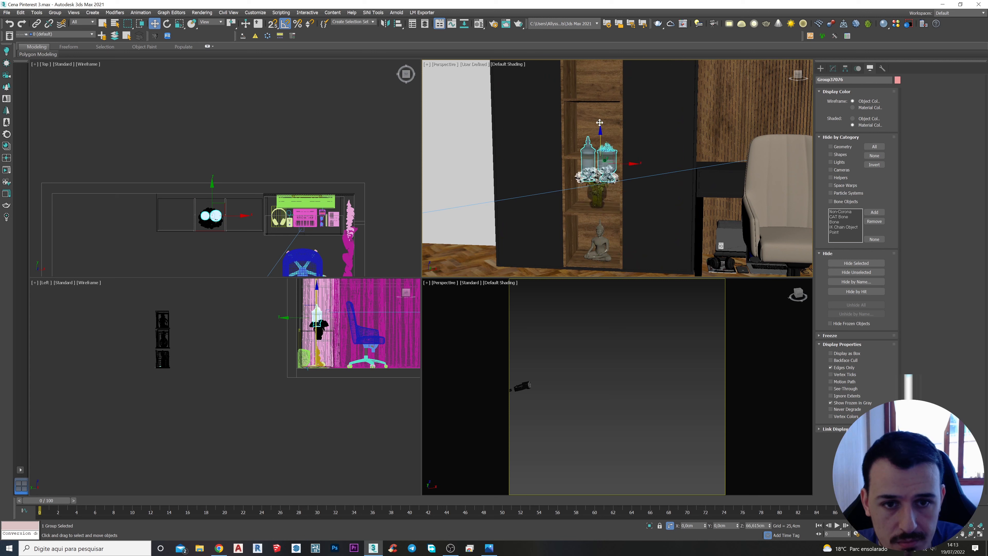
key(z)
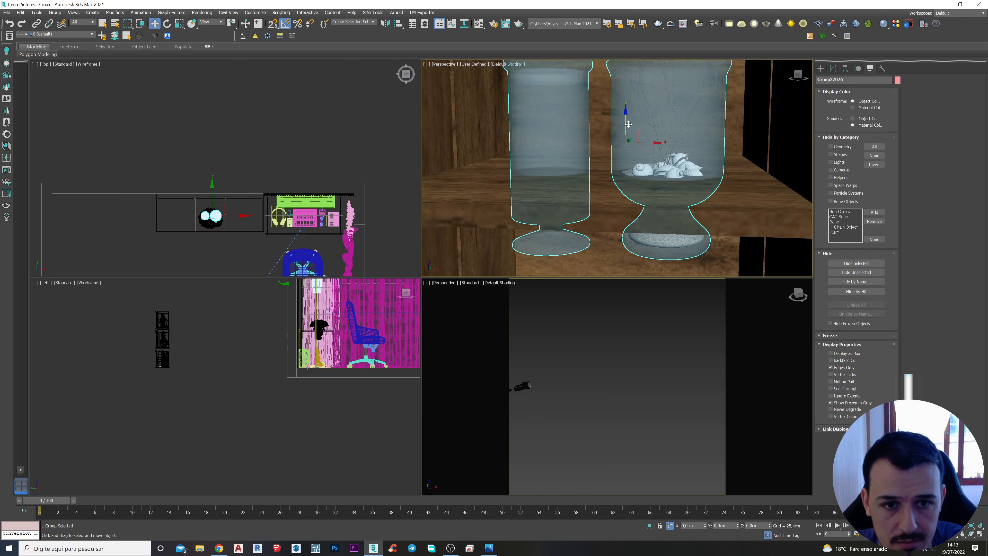
drag(625, 124, 618, 46)
middle_drag(601, 109, 610, 78)
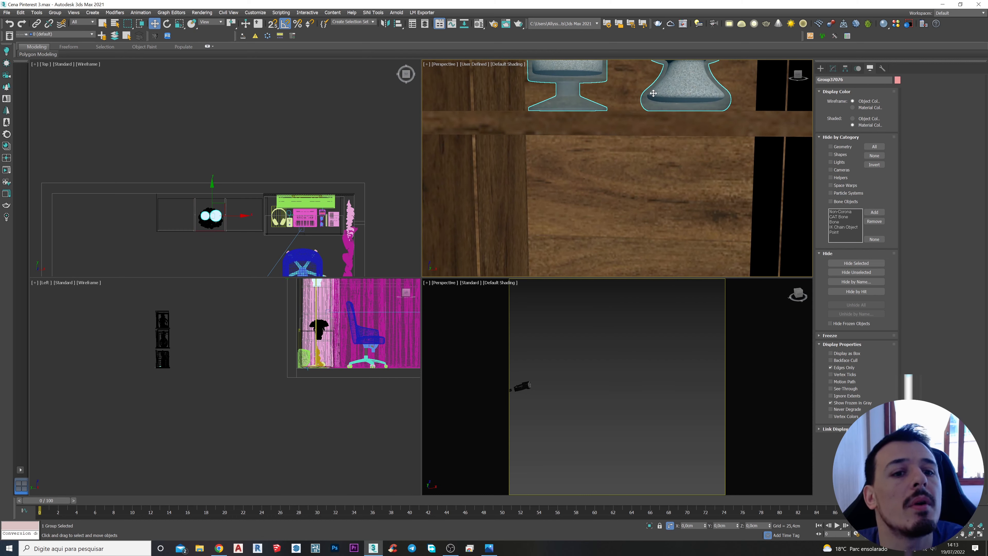
Step: Check the reference image for the decoration in the bookcase compartments against the furnished room
scroll(642, 124, down, 6)
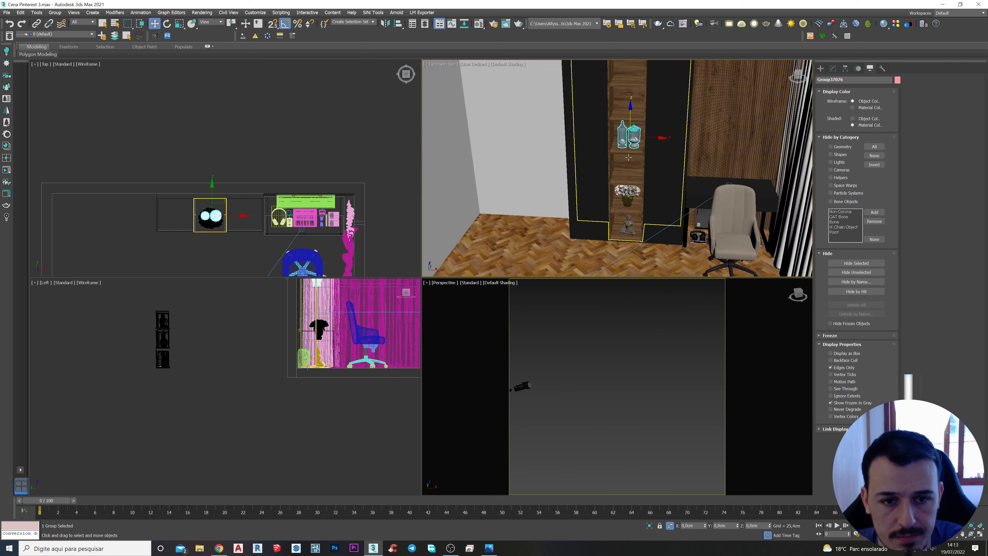
scroll(629, 158, down, 5)
alt+middle_drag(629, 157, 526, 248)
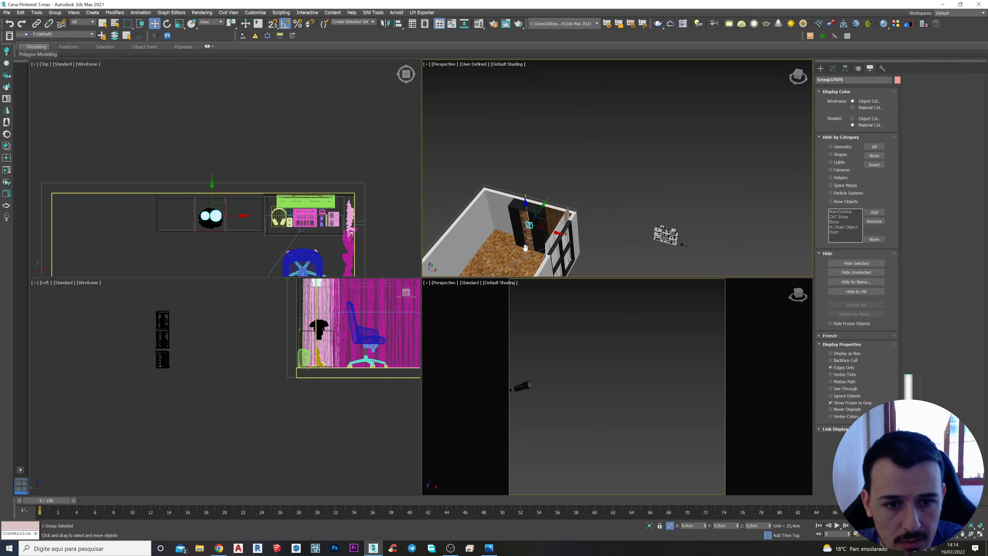
middle_drag(640, 248, 630, 207)
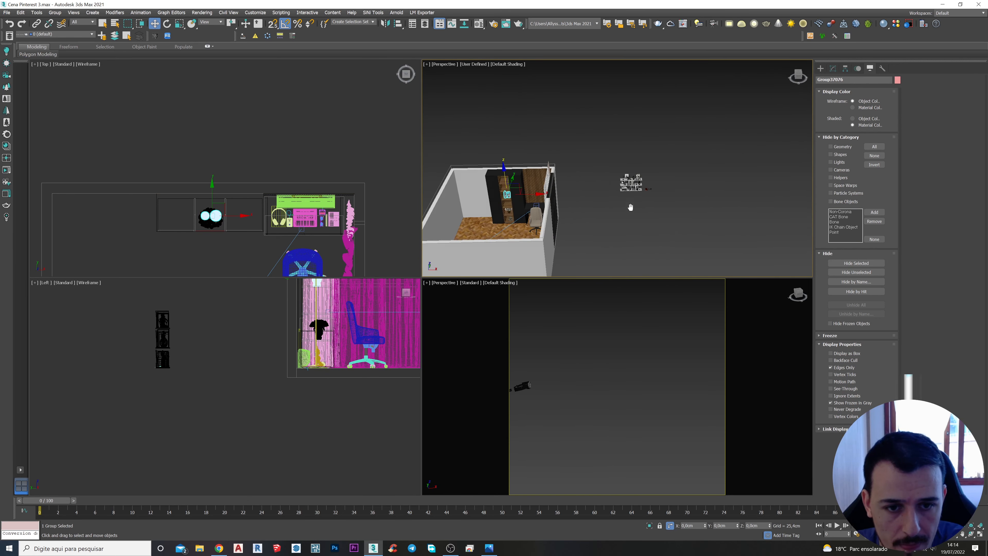
click(492, 550)
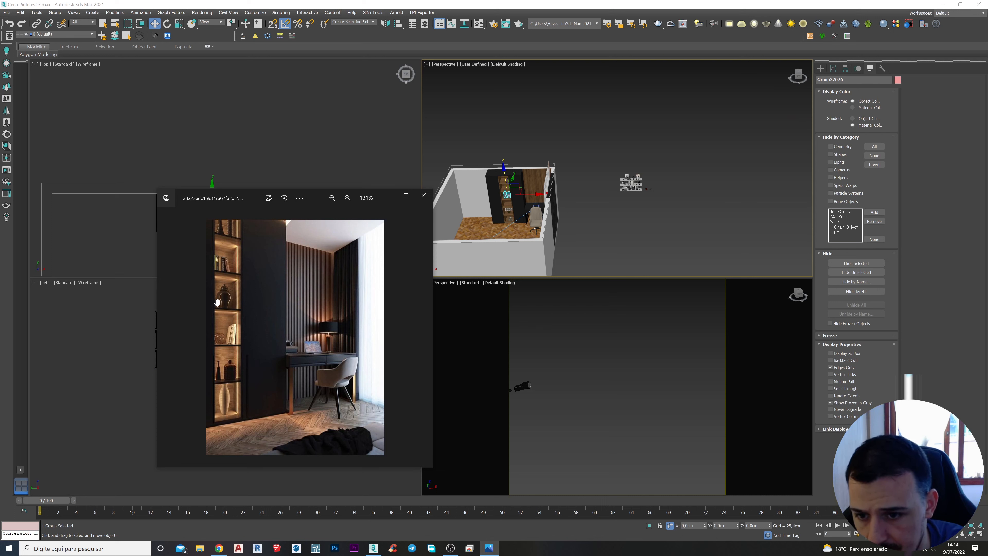
click(388, 195)
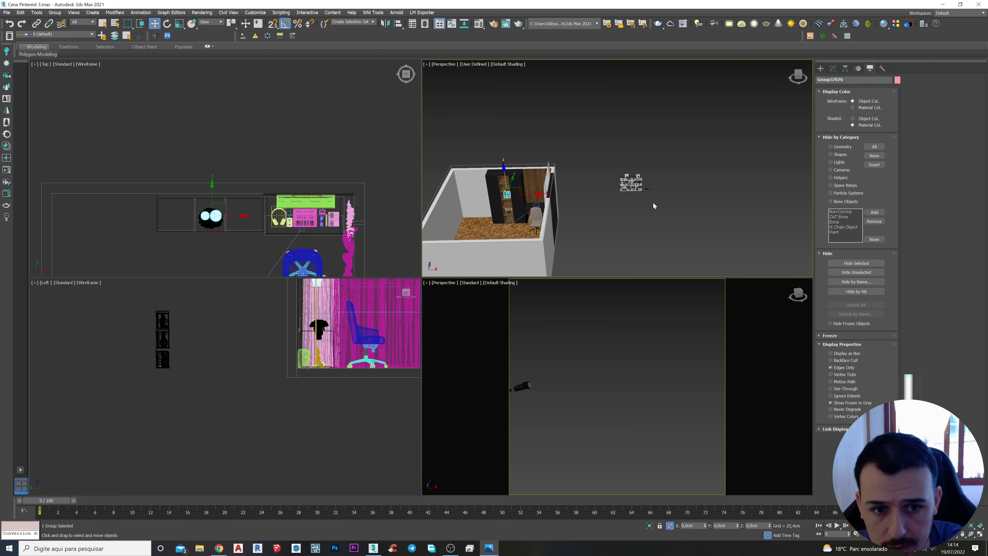
Step: Select the imported three-shelf set of books and decorations and ungroup it
click(653, 203)
scroll(633, 183, up, 4)
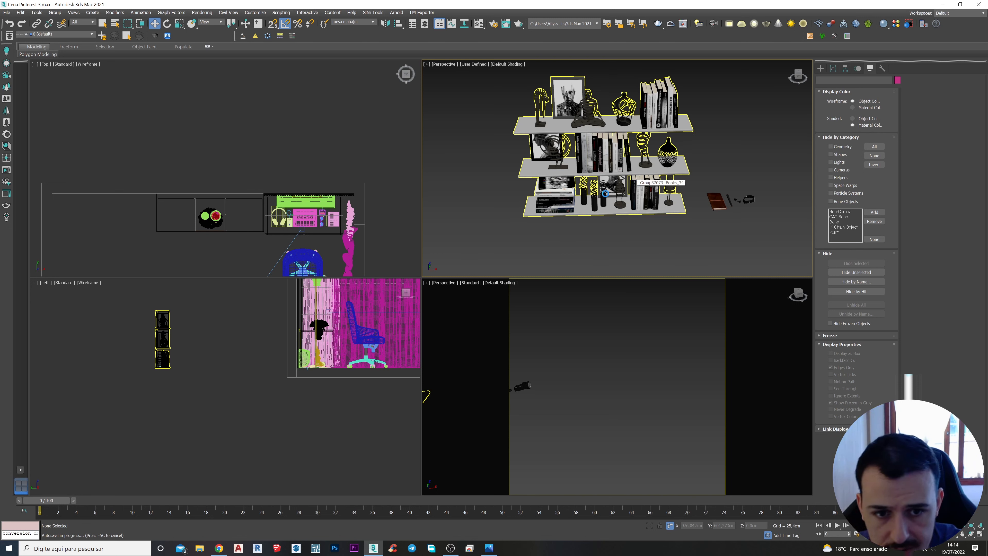
key(Escape)
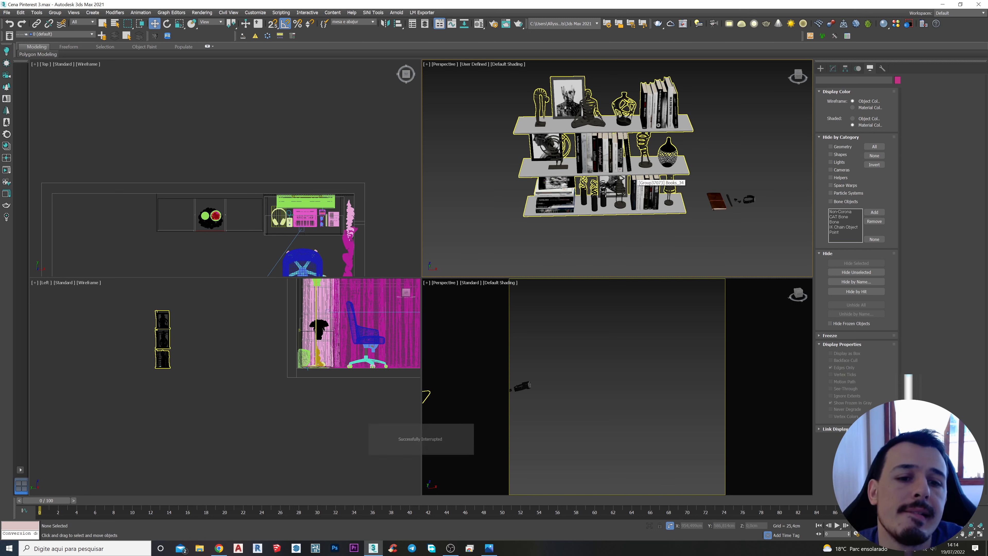
scroll(615, 220, down, 3)
alt+middle_drag(617, 220, 621, 227)
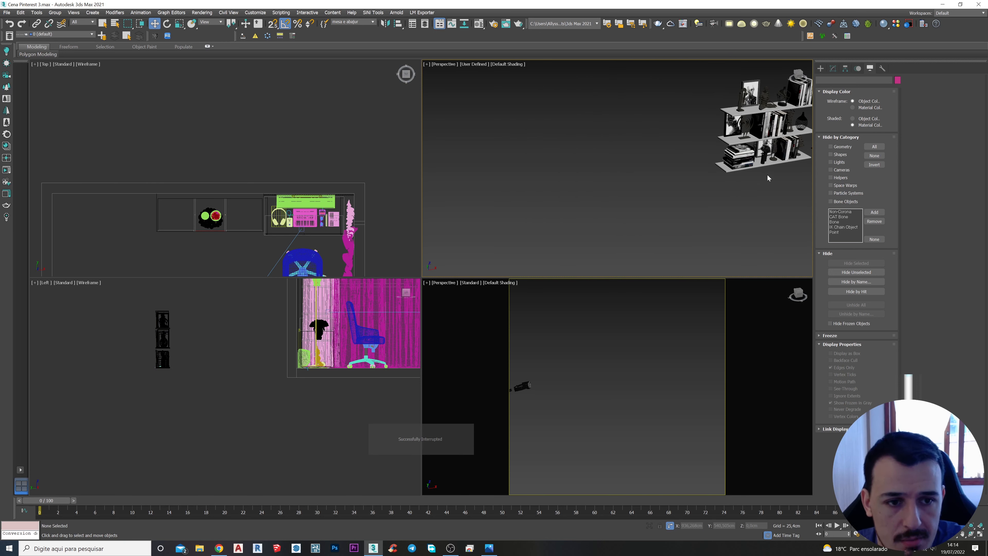
middle_drag(768, 174, 657, 212)
click(643, 177)
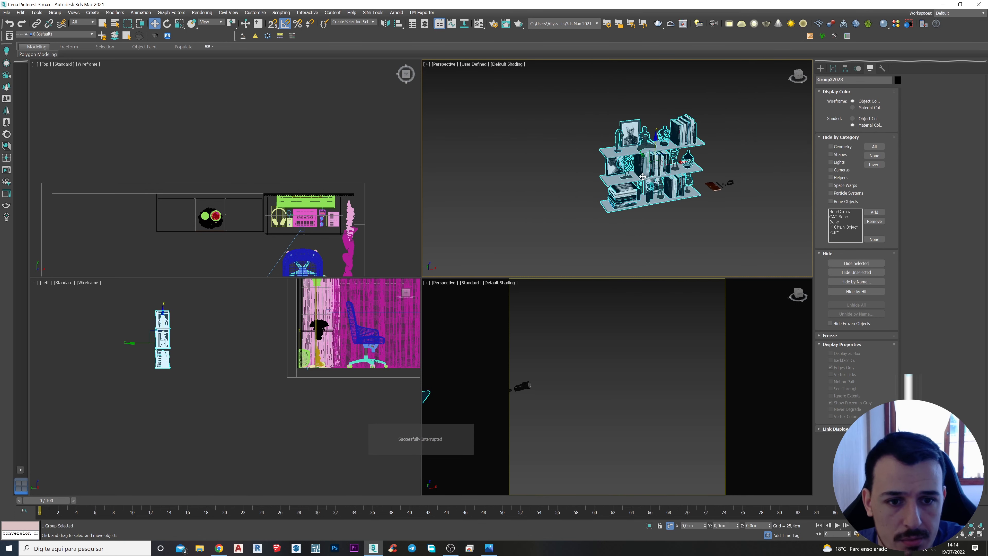
click(55, 14)
click(62, 34)
middle_drag(717, 186, 676, 197)
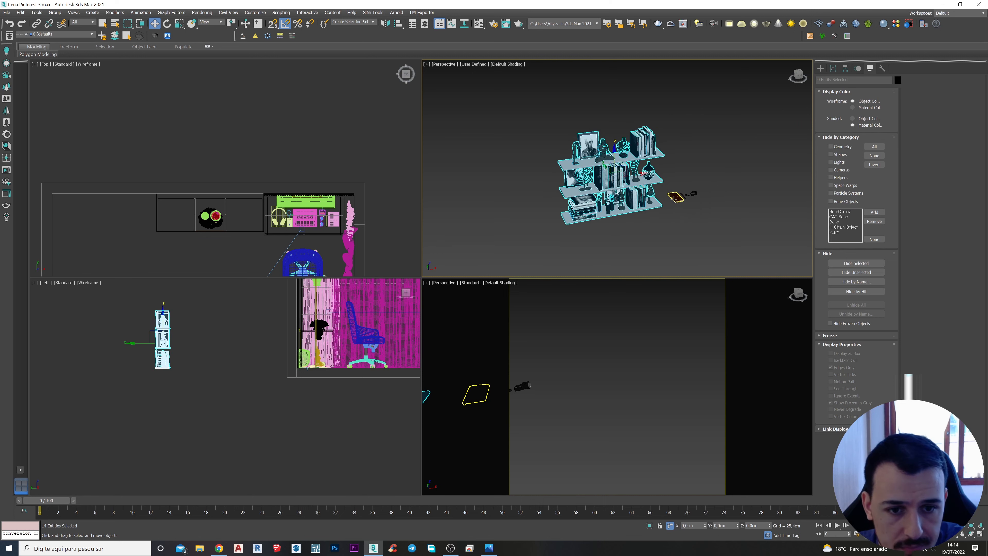
Step: Select the meditating and bending figure sculptures on the top display shelf and move them in plan to just behind the room
click(659, 216)
scroll(607, 155, up, 5)
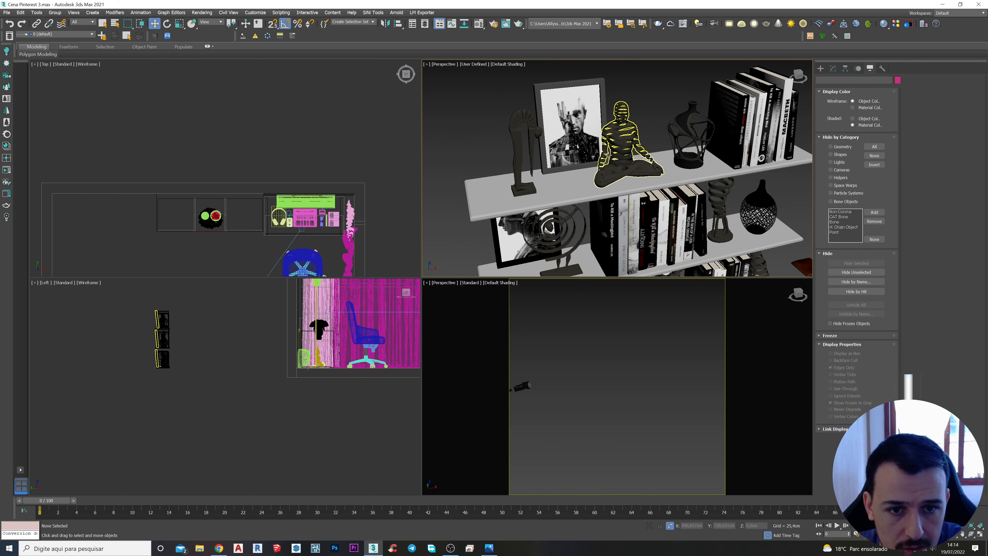
click(628, 161)
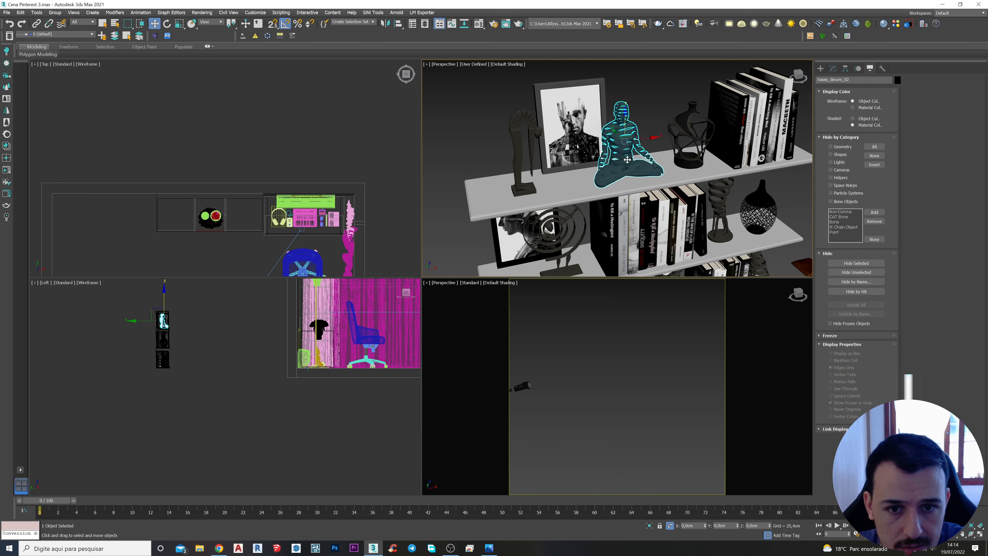
ctrl+click(526, 190)
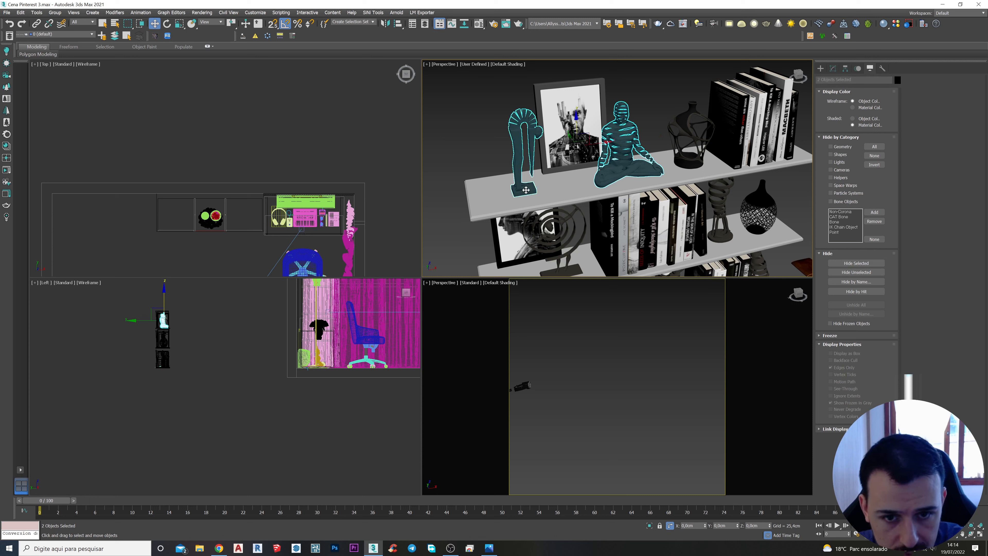
scroll(526, 190, down, 6)
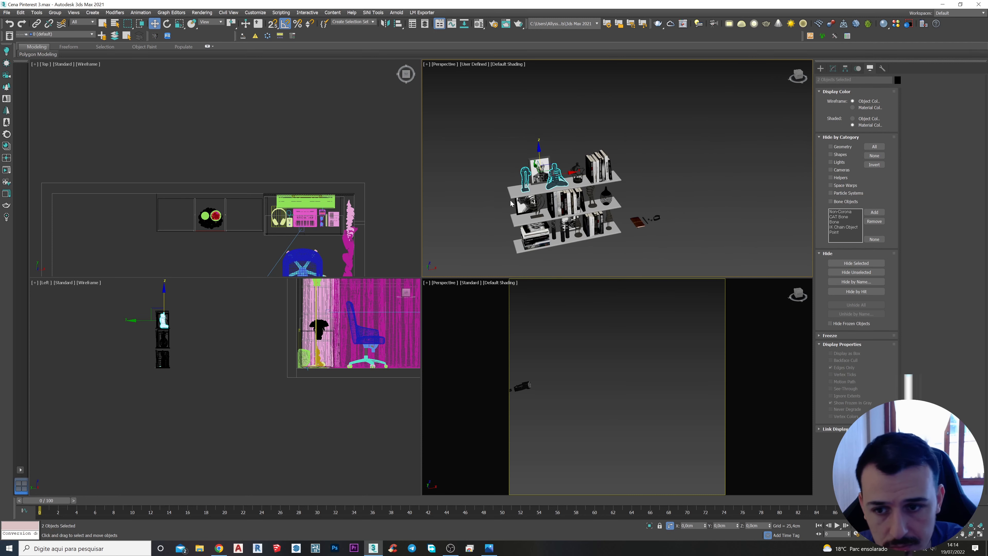
scroll(511, 203, down, 3)
scroll(337, 161, down, 6)
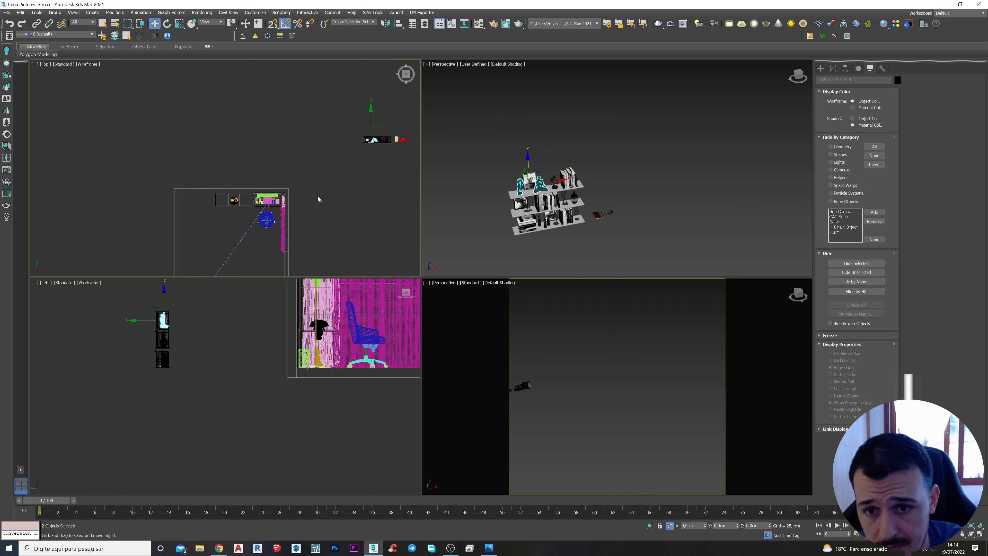
drag(384, 132, 258, 168)
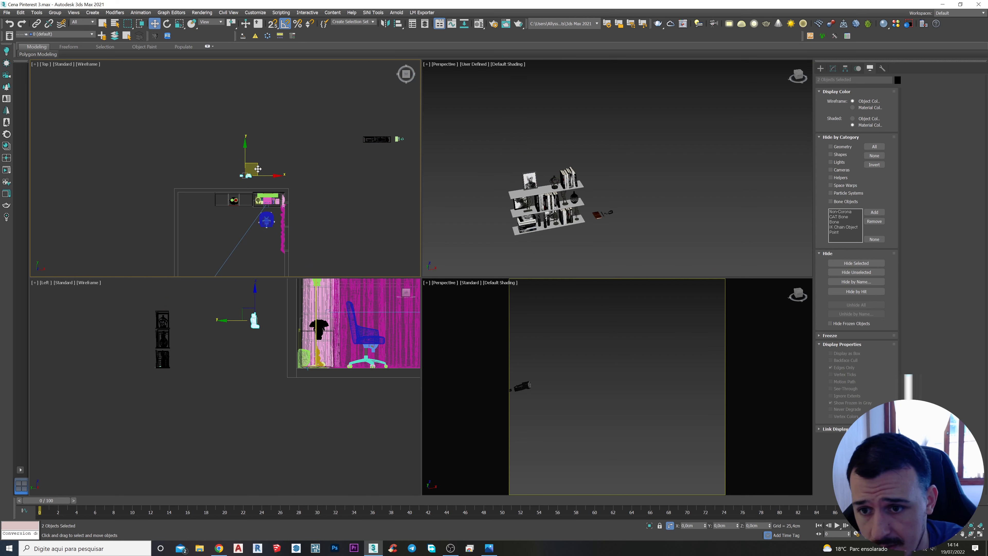
Step: Move the meditating figure sculpture closer to the bending figure in plan
scroll(257, 168, up, 5)
scroll(256, 174, up, 3)
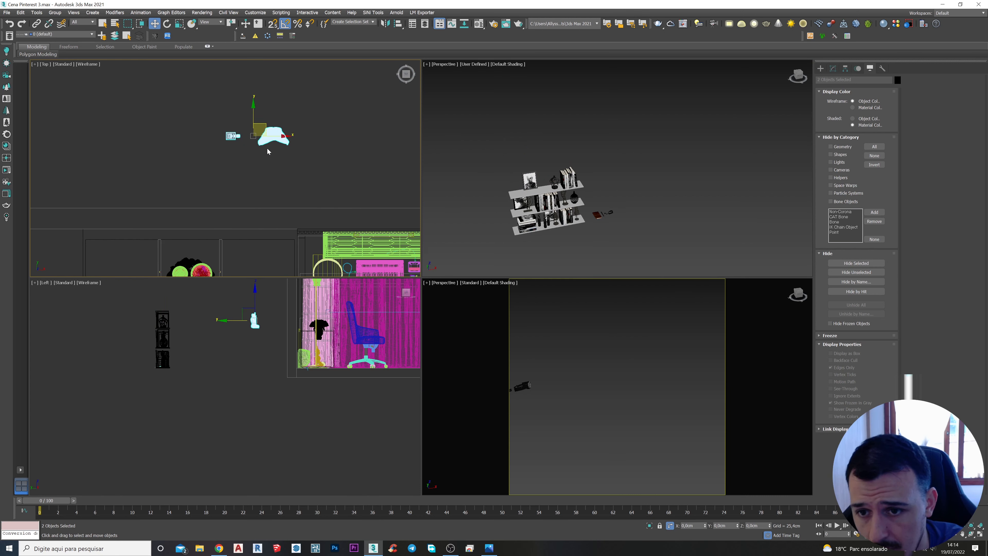
click(262, 143)
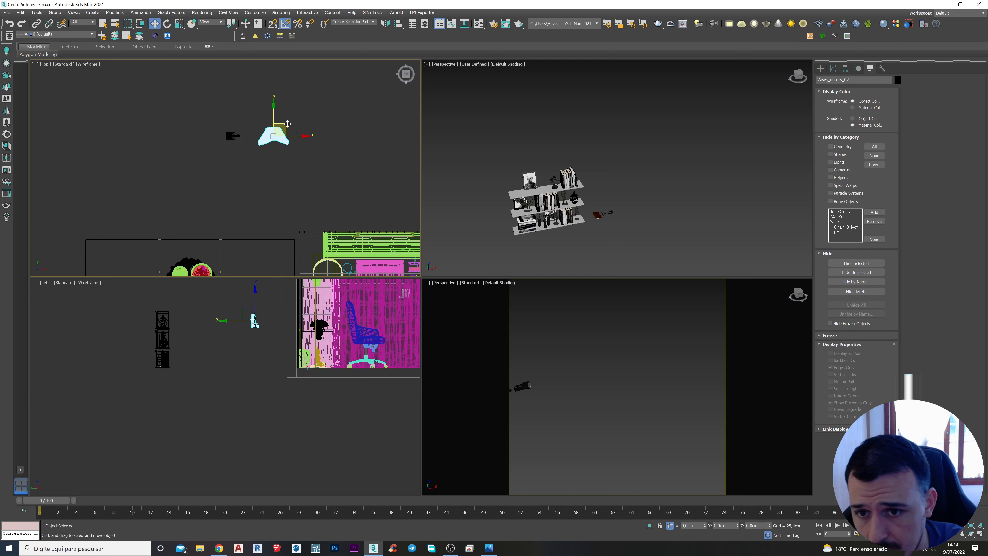
drag(287, 124, 276, 124)
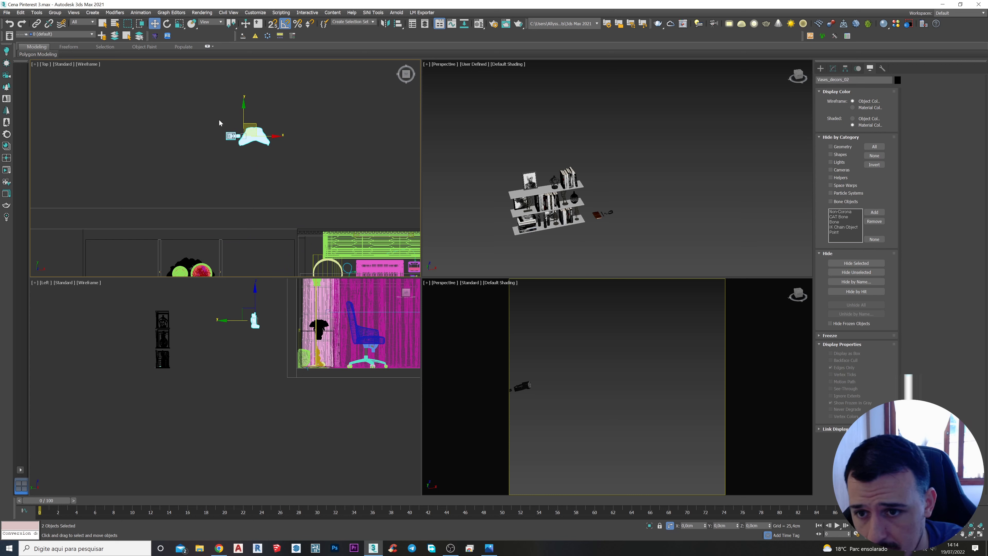
Step: Combine the meditating and bending figure sculptures into one group
middle_drag(265, 134, 330, 90)
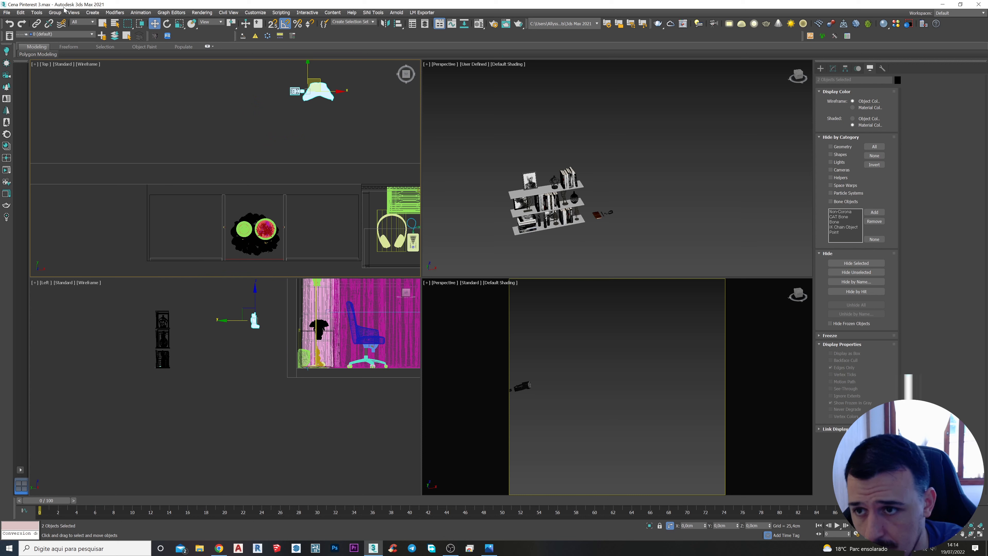
click(55, 13)
click(65, 19)
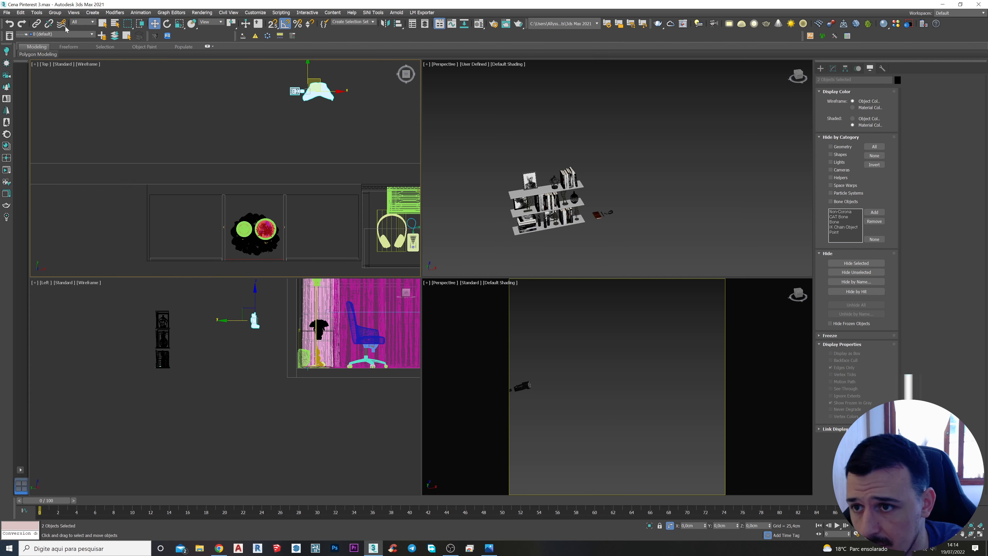
click(499, 288)
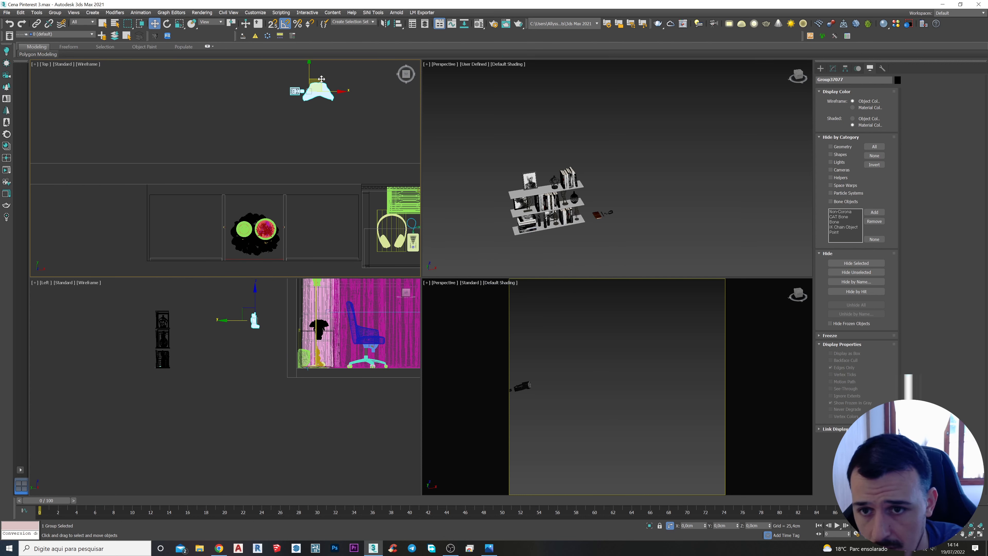
Step: Move the sculpture group in plan into the bookcase niche and raise it to the compartment above the glass jars
drag(322, 79, 264, 217)
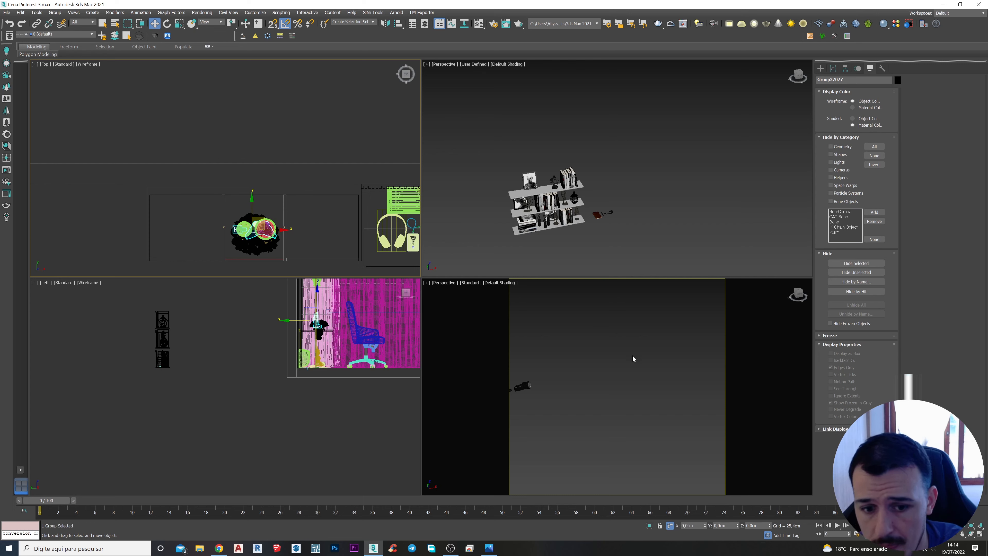
key(z)
scroll(620, 190, down, 5)
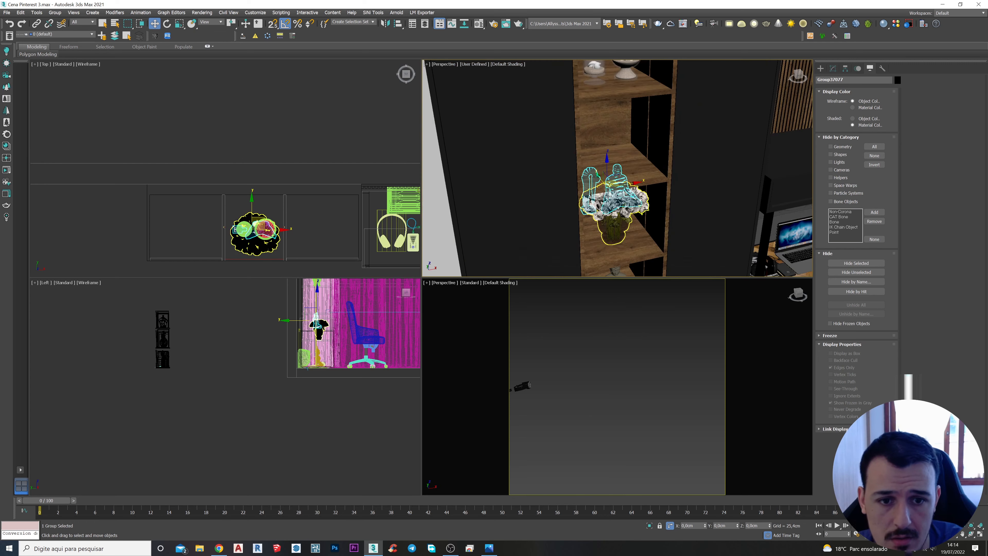
key(z)
scroll(599, 230, down, 5)
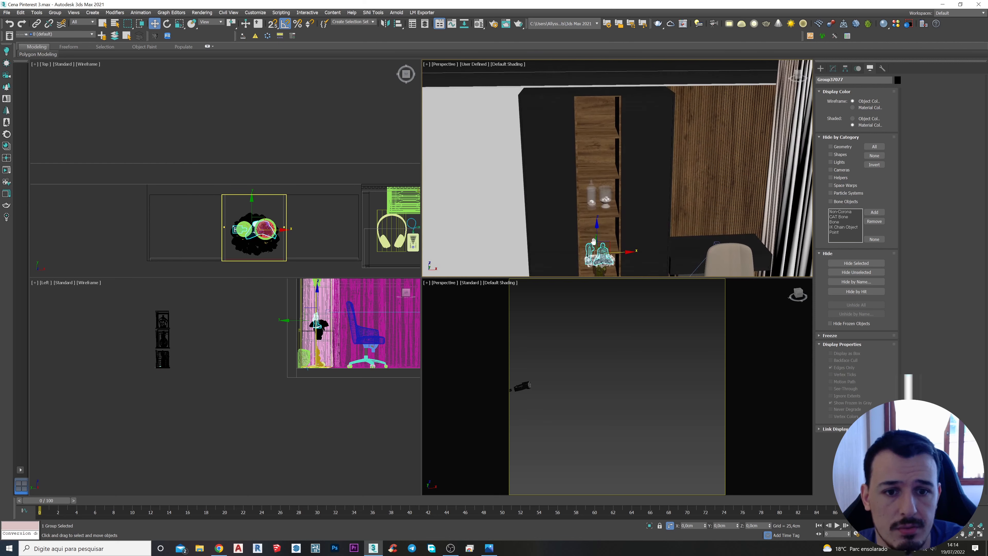
drag(599, 231, 598, 138)
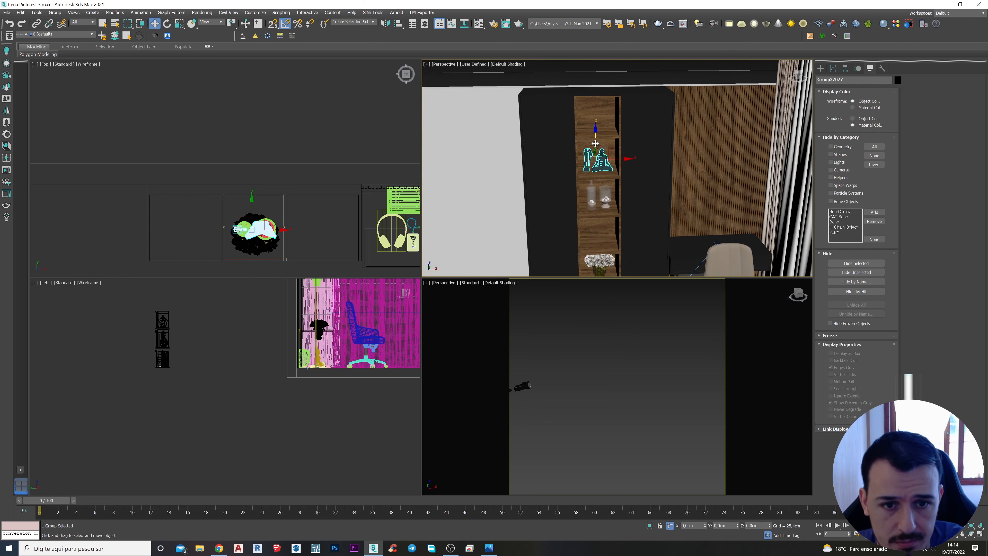
Step: Adjust the sculpture group's height slightly so the bases sit on the shelf's surface
key(z)
scroll(602, 172, up, 8)
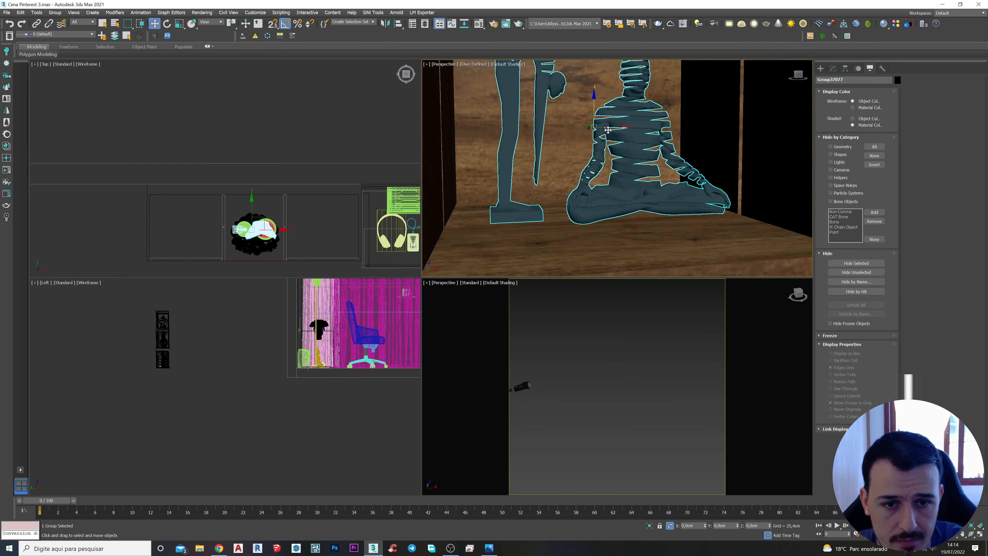
scroll(603, 130, down, 4)
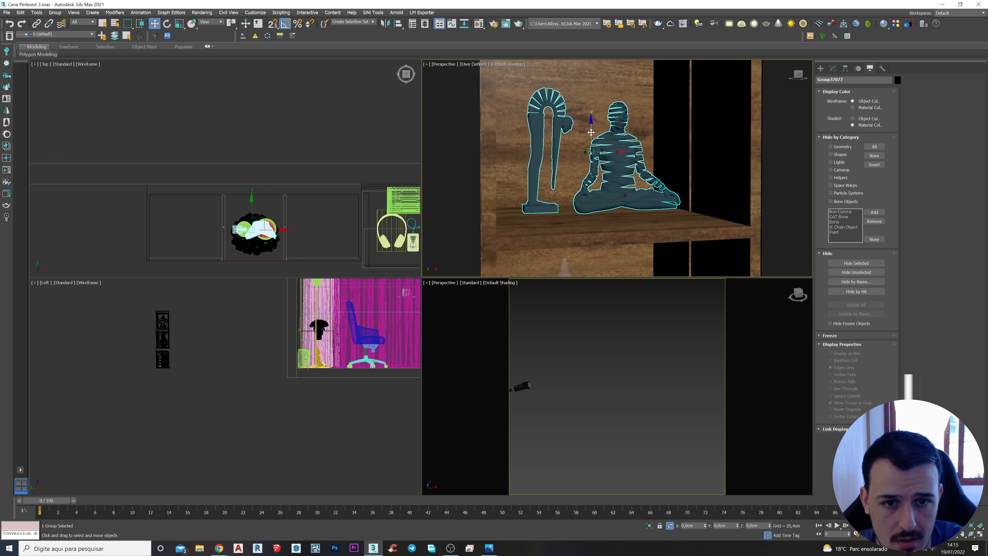
drag(591, 131, 589, 136)
scroll(548, 204, up, 8)
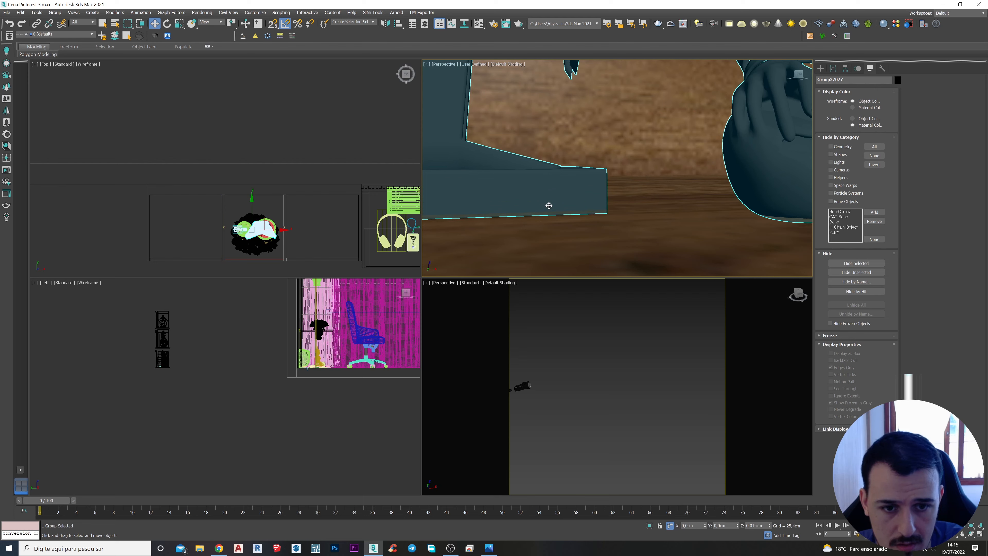
scroll(549, 204, down, 10)
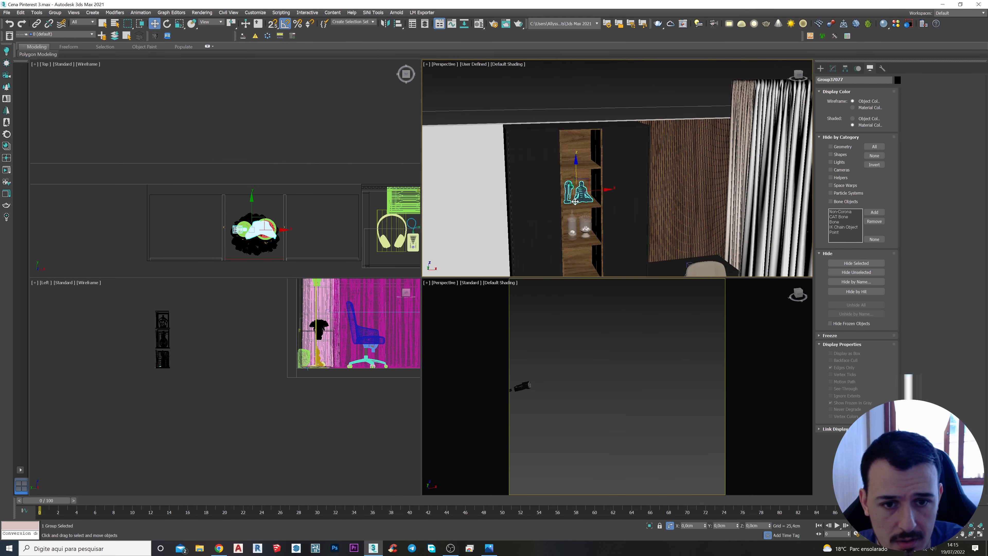
Step: Select the books group on the imported display shelves and ungroup it into separate books
alt+middle_drag(609, 185, 623, 205)
scroll(657, 172, up, 8)
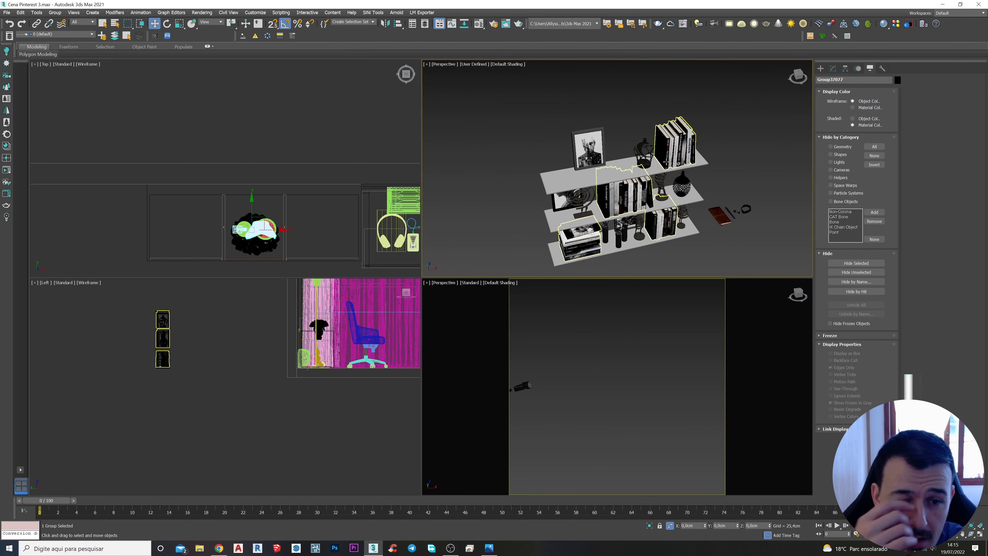
click(684, 143)
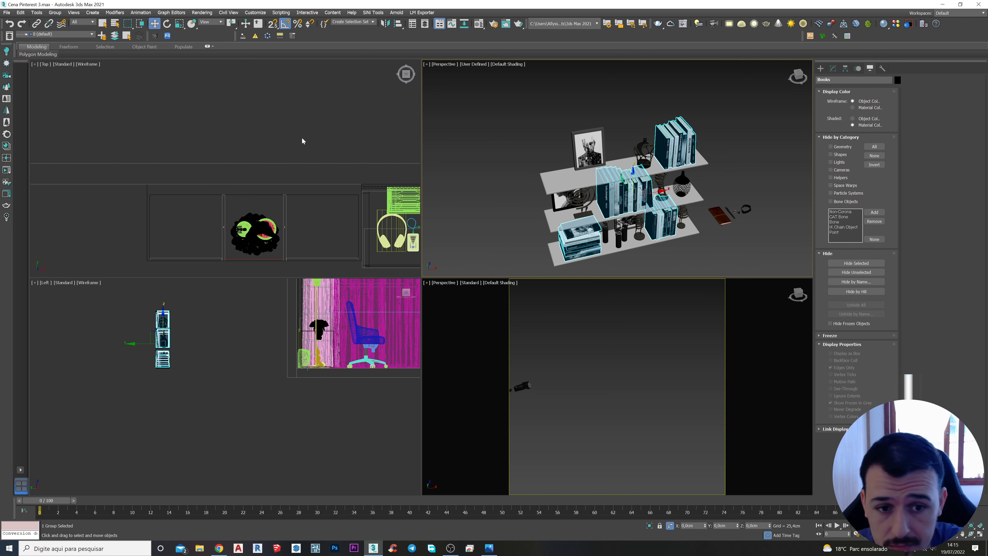
click(55, 12)
click(64, 33)
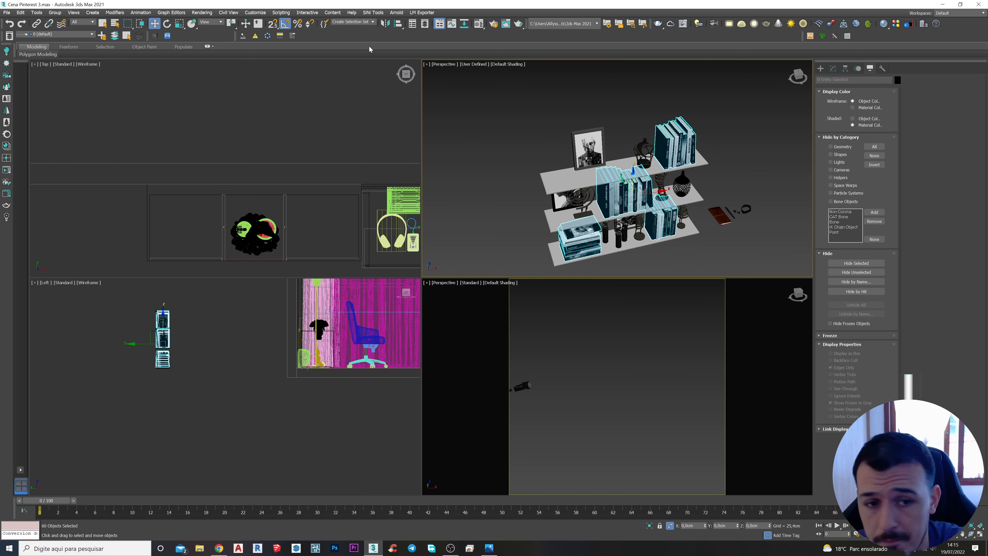
alt+middle_drag(631, 117, 651, 102)
alt+middle_drag(680, 104, 680, 102)
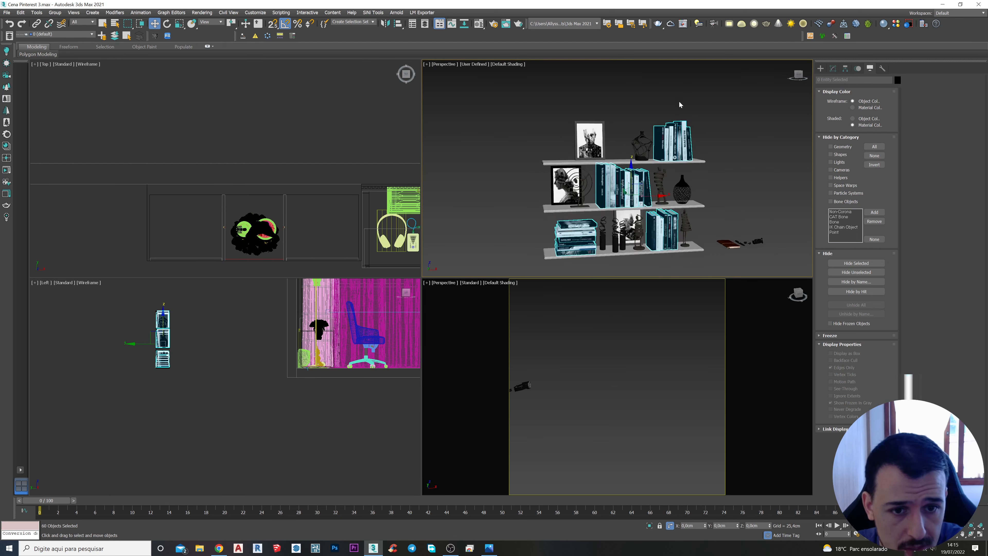
Step: Group the upright books on the top shelf of the imported shelf decor set
click(675, 131)
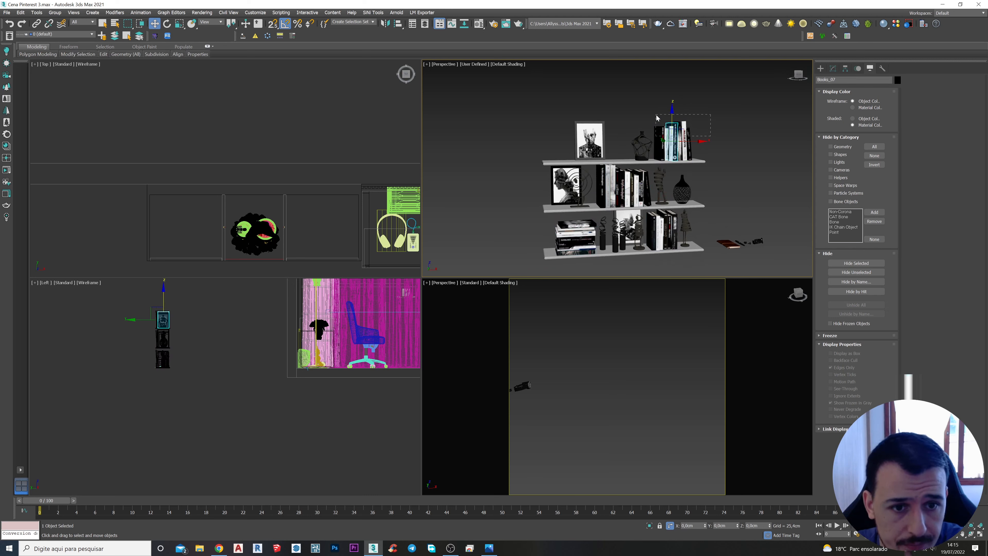
drag(656, 118, 658, 119)
click(54, 13)
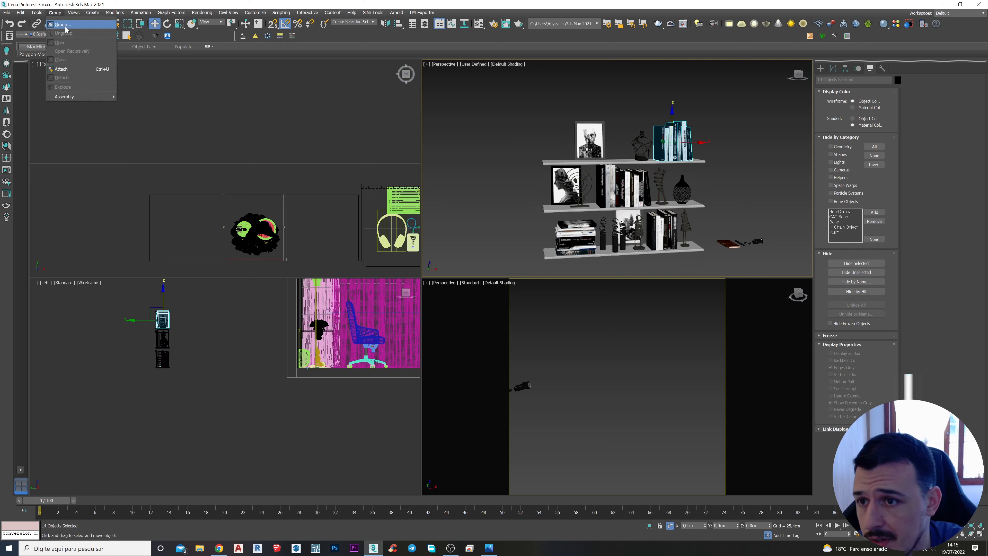
click(56, 21)
click(510, 290)
Step: Move the grouped upright books into the cabinet's open middle niche in the plan view
key(z)
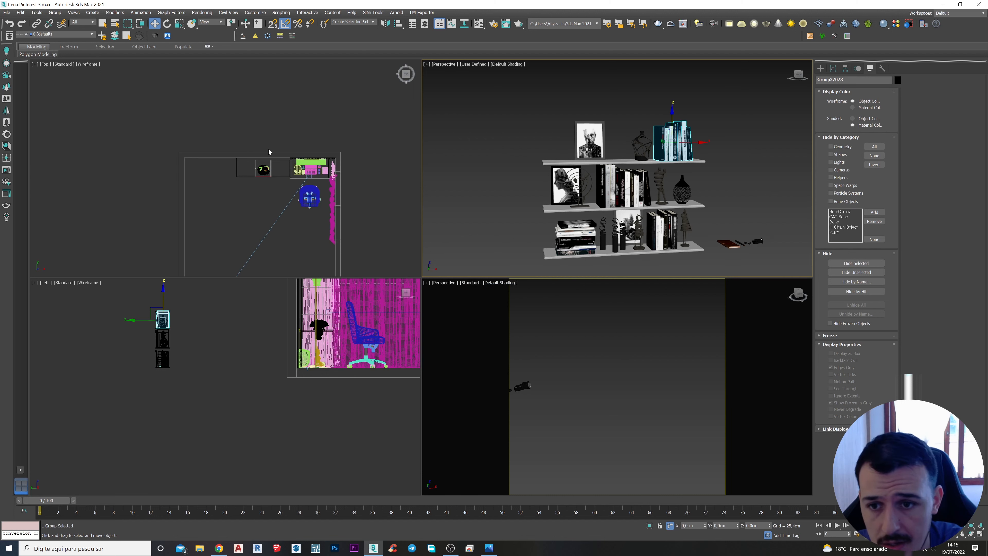
drag(355, 121, 261, 145)
scroll(284, 155, up, 4)
scroll(283, 155, up, 5)
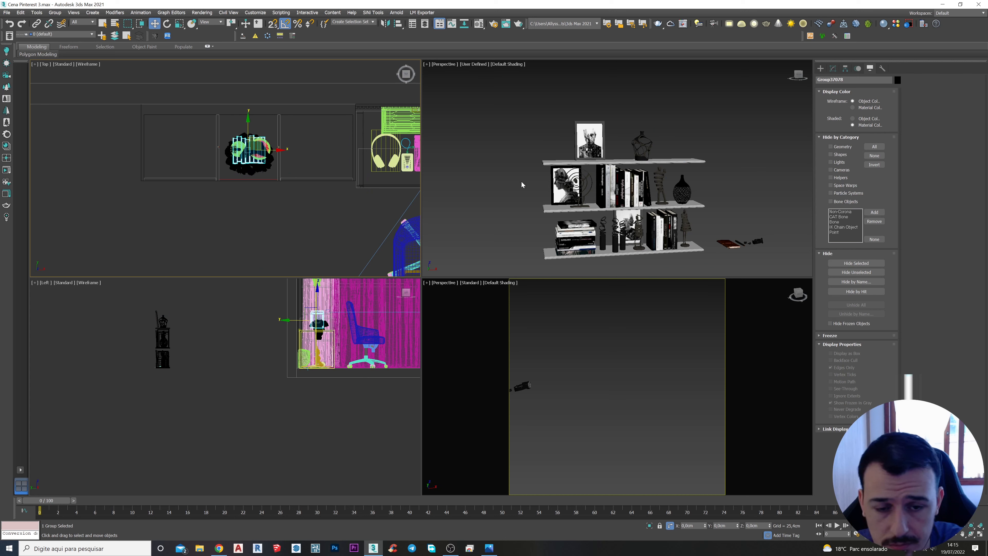
Step: Raise the upright book group about 22 cm to the compartment above the white flower vase
key(z)
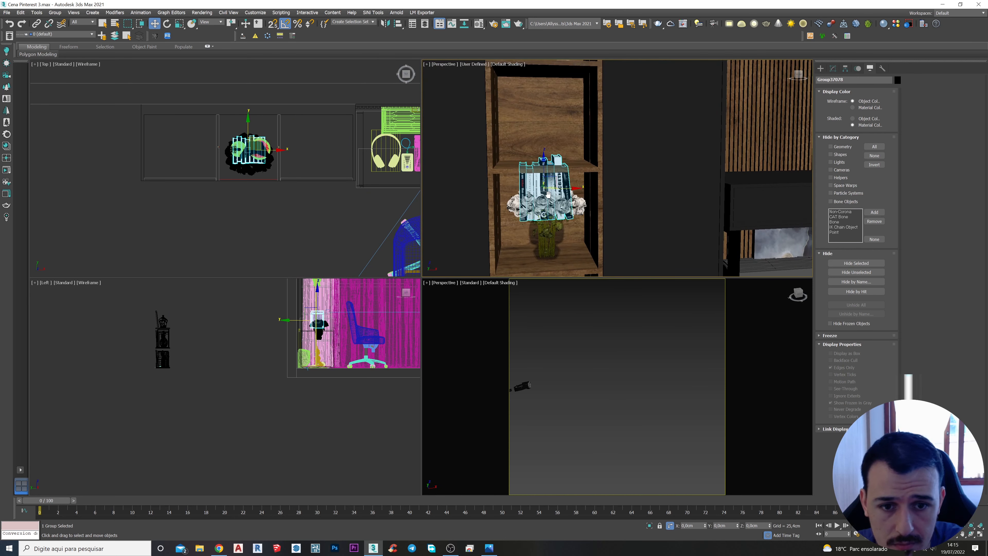
alt+middle_drag(548, 193, 552, 191)
drag(542, 170, 546, 118)
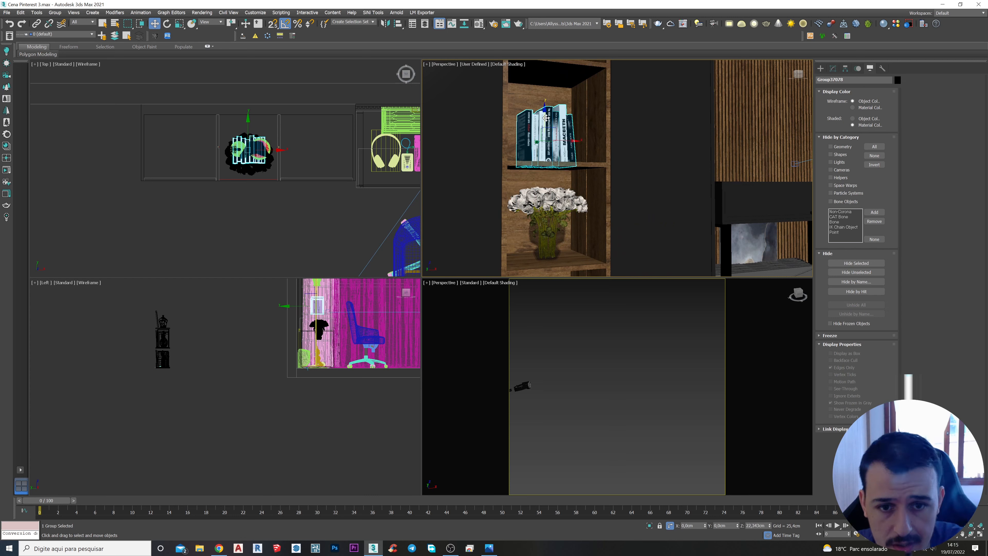
Step: Lower the upright book group about 0.2 cm so it rests on the wooden shelf above the flowers
scroll(505, 175, up, 10)
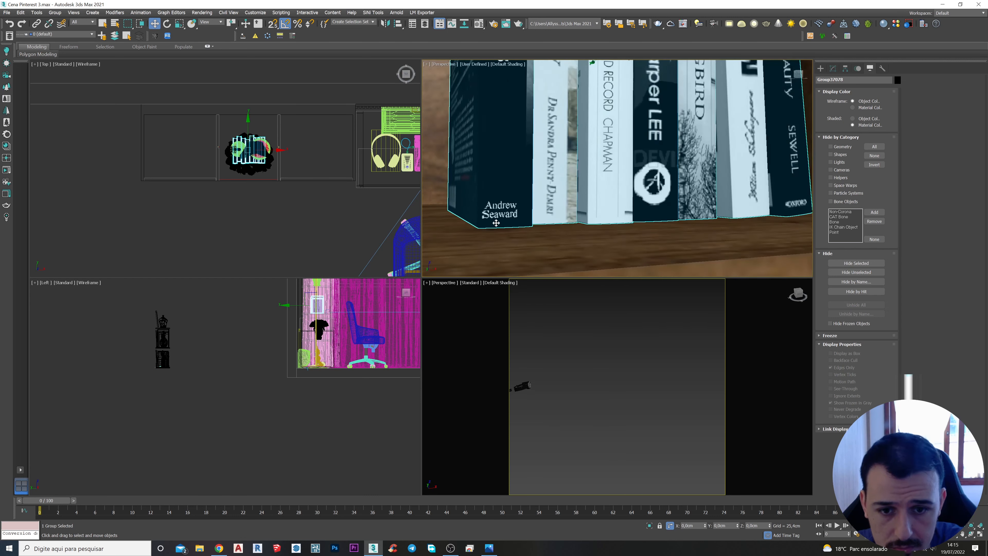
drag(491, 174, 491, 174)
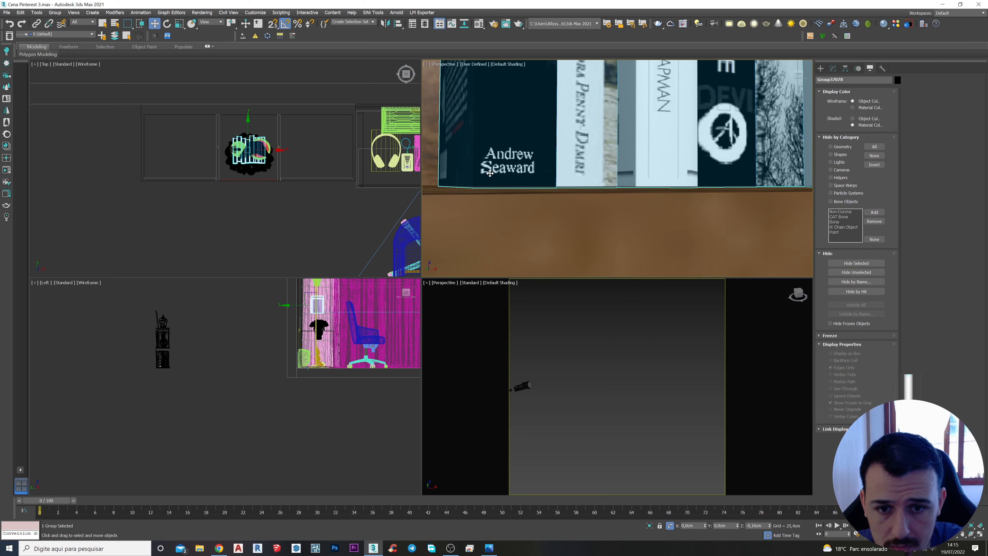
scroll(497, 175, down, 2)
scroll(497, 175, down, 5)
Step: Try shifting the upright book group about 9.6 cm sideways toward the niche's side panel
alt+middle_drag(497, 175, 501, 223)
scroll(506, 218, up, 6)
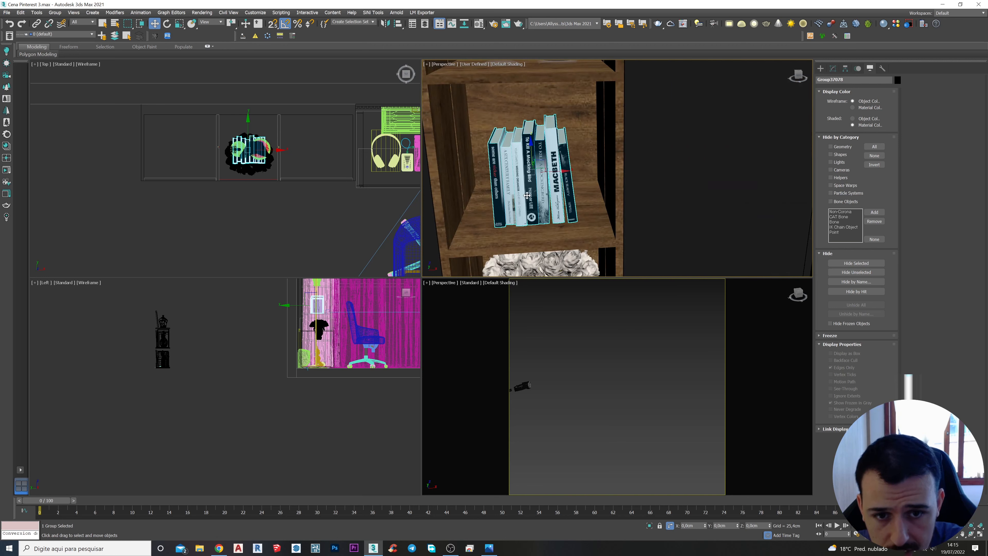
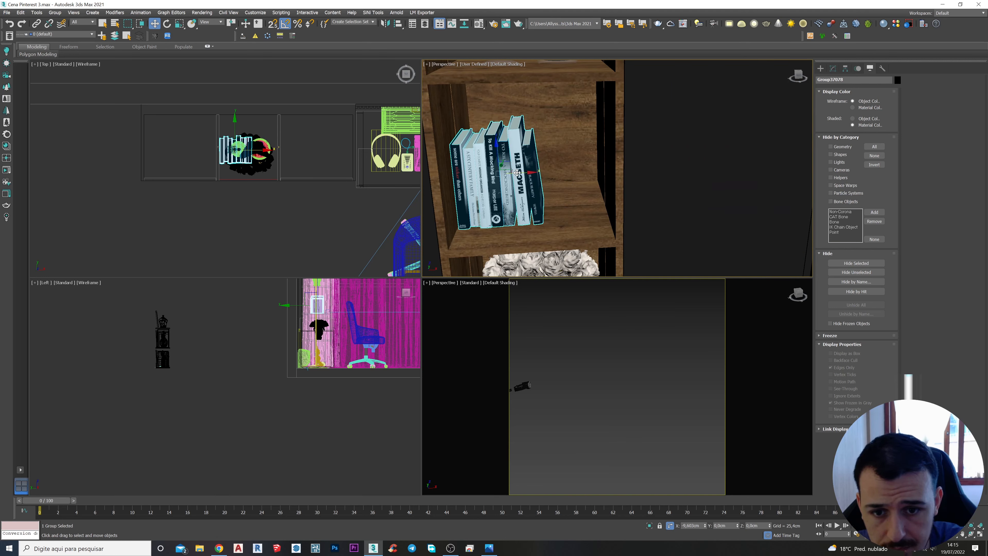
scroll(517, 172, down, 6)
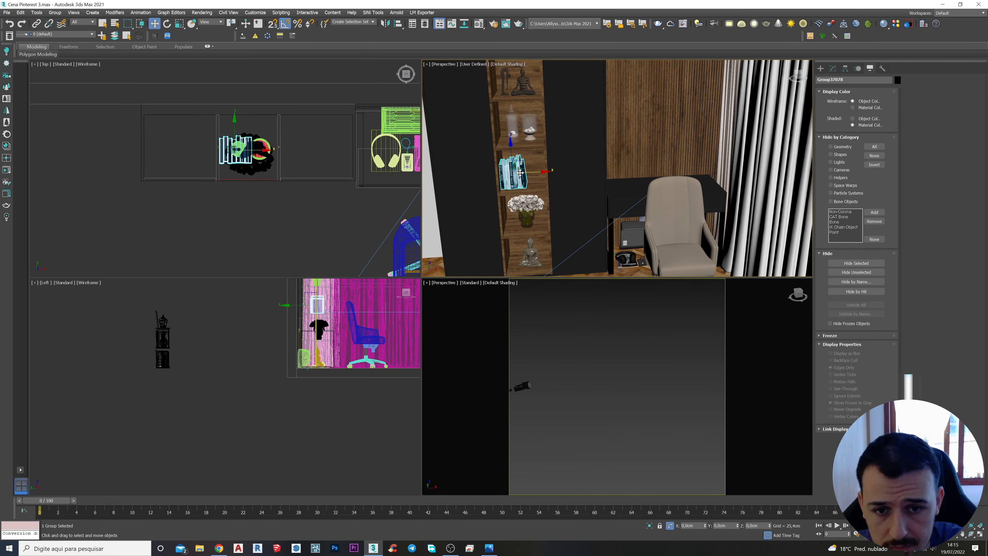
scroll(538, 171, down, 5)
alt+middle_drag(539, 171, 536, 195)
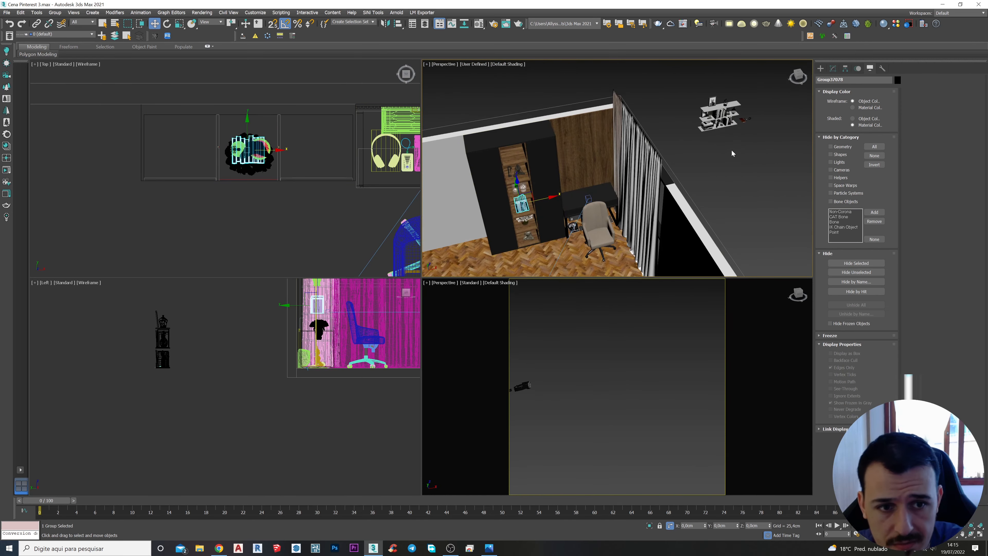
Step: Group the horizontal stack of books on the lowest shelf of the imported decor set
key(z)
scroll(631, 128, up, 6)
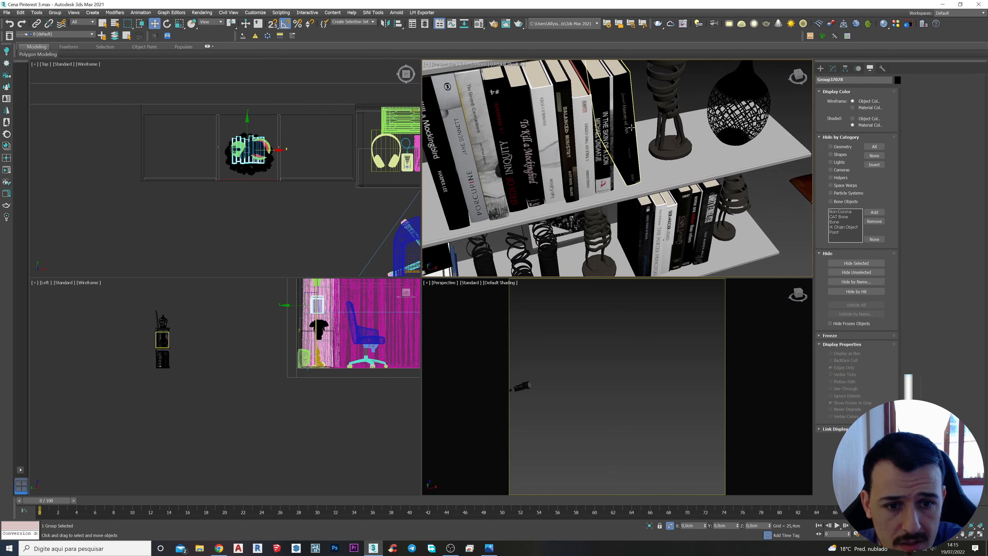
scroll(631, 128, down, 12)
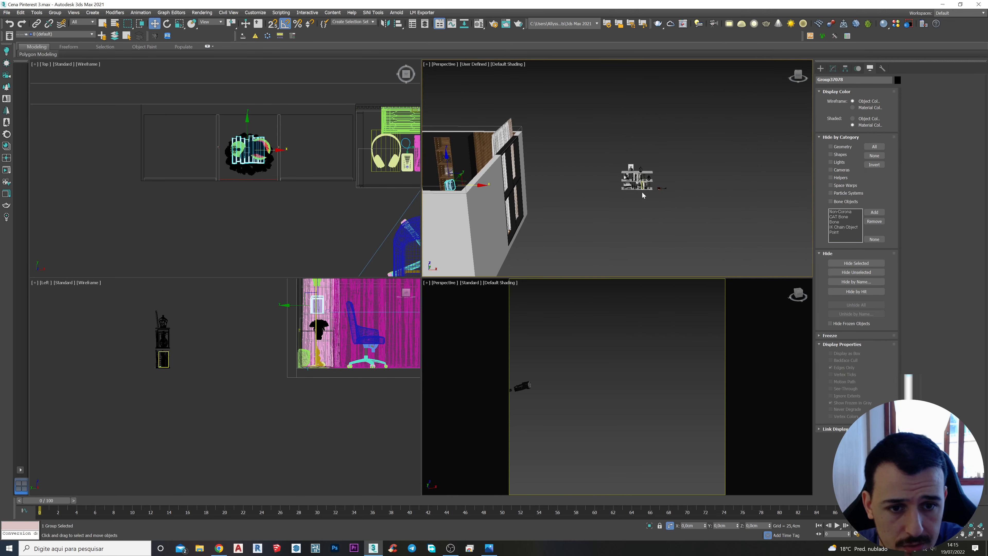
scroll(644, 190, up, 10)
click(652, 168)
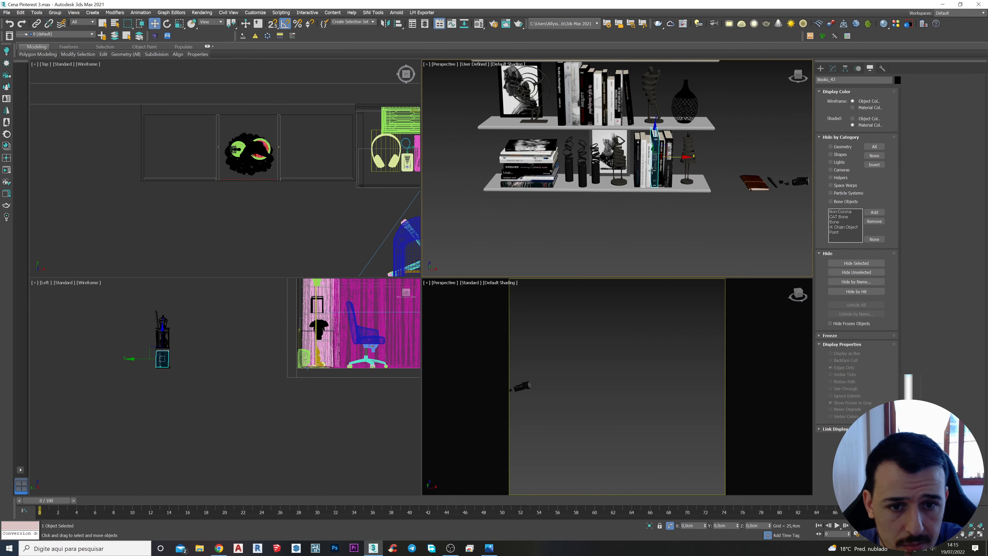
scroll(653, 171, up, 2)
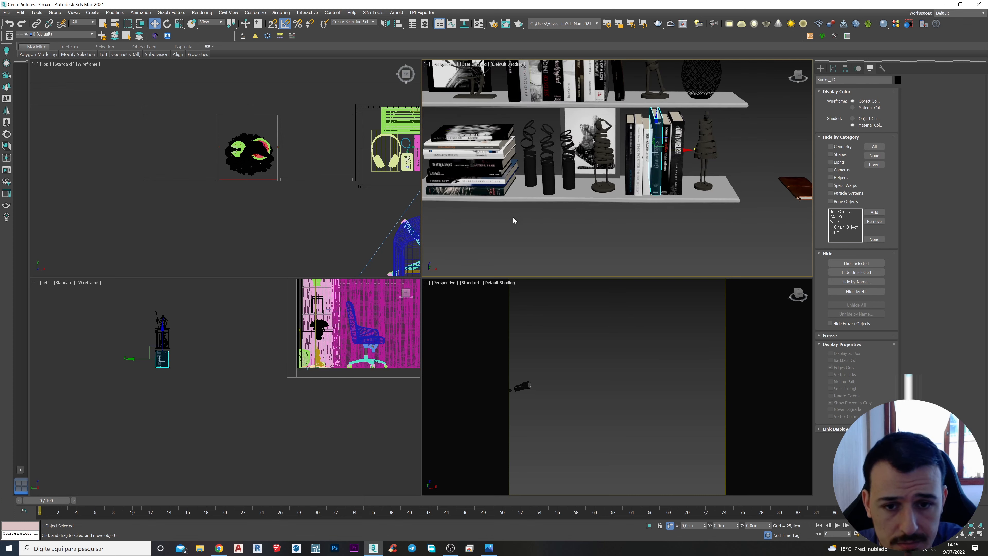
click(461, 190)
middle_drag(466, 204, 558, 206)
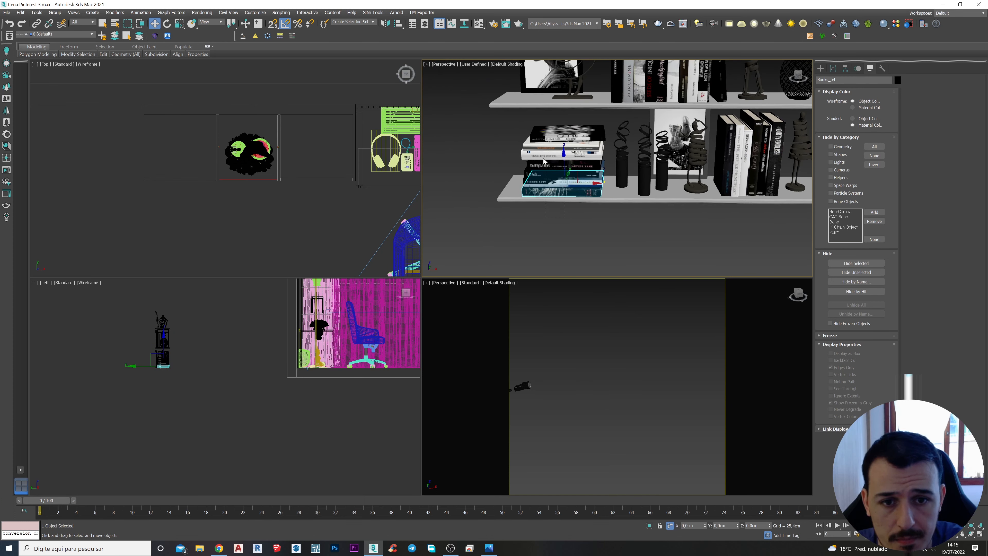
drag(531, 133, 531, 135)
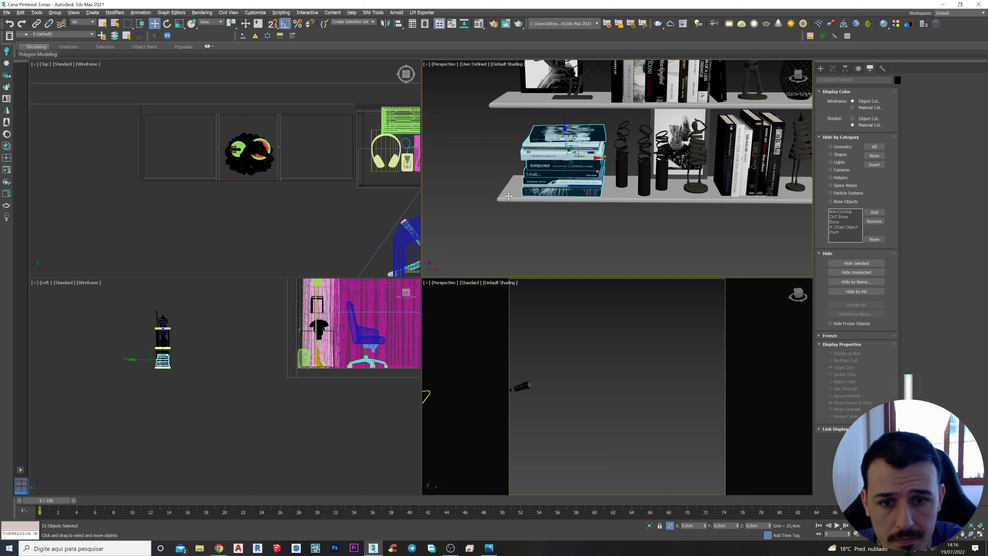
scroll(549, 199, down, 5)
click(55, 13)
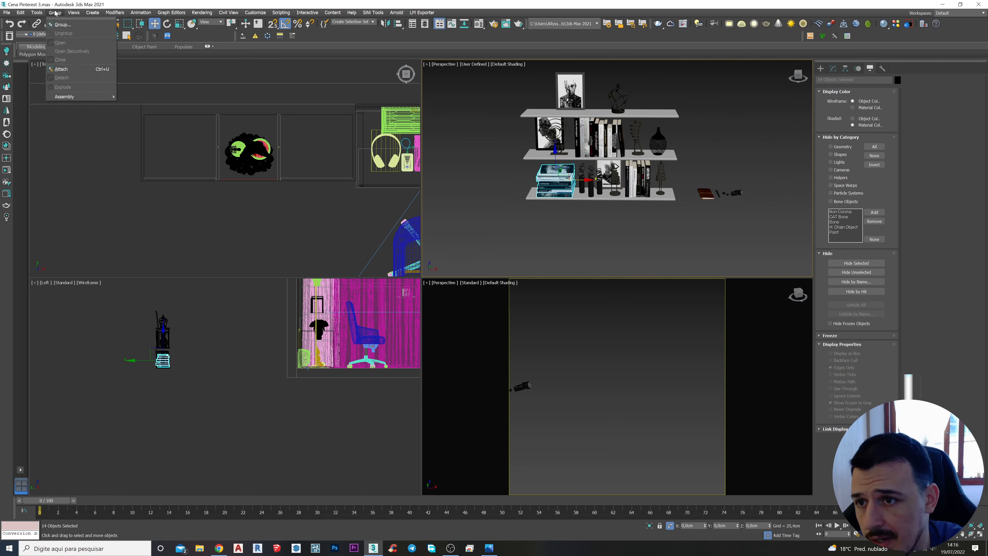
click(59, 25)
click(500, 288)
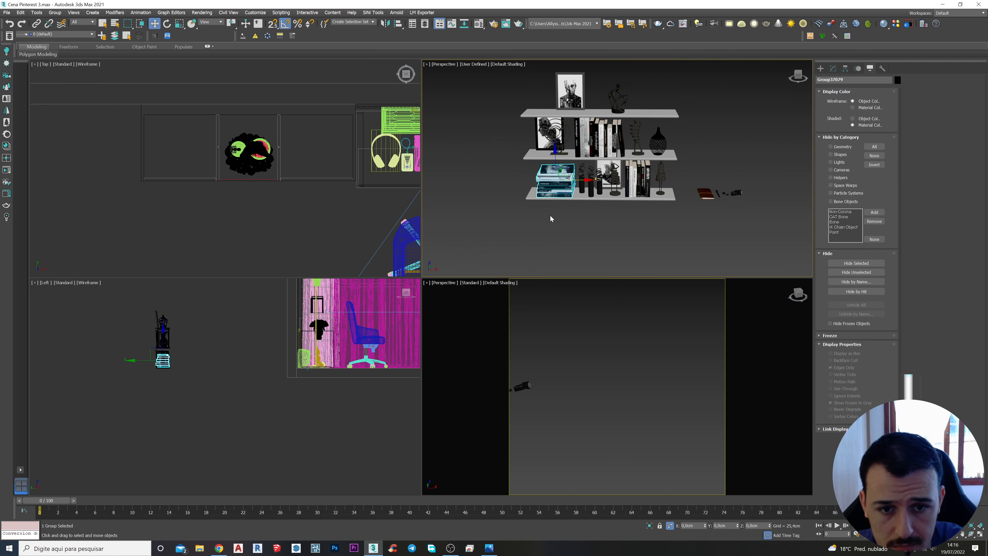
Step: Move the grouped horizontal book stack into the cabinet's open middle niche in the plan view
scroll(550, 212, down, 10)
scroll(322, 184, down, 8)
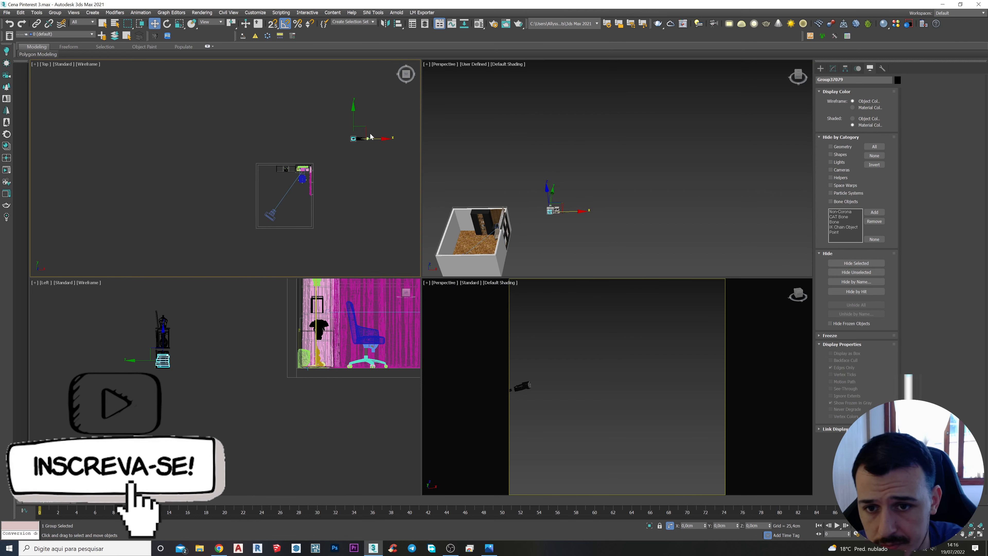
scroll(297, 162, up, 6)
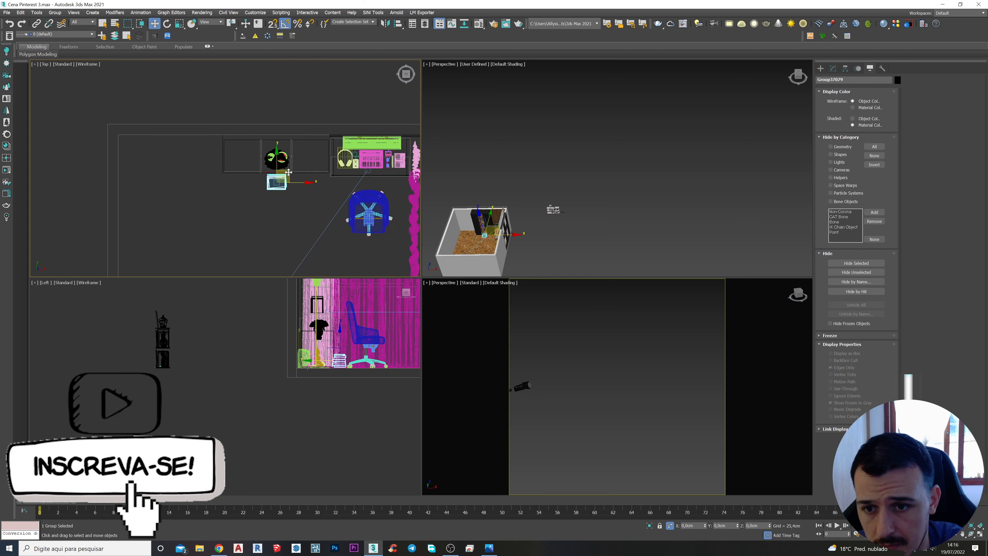
drag(268, 196, 269, 135)
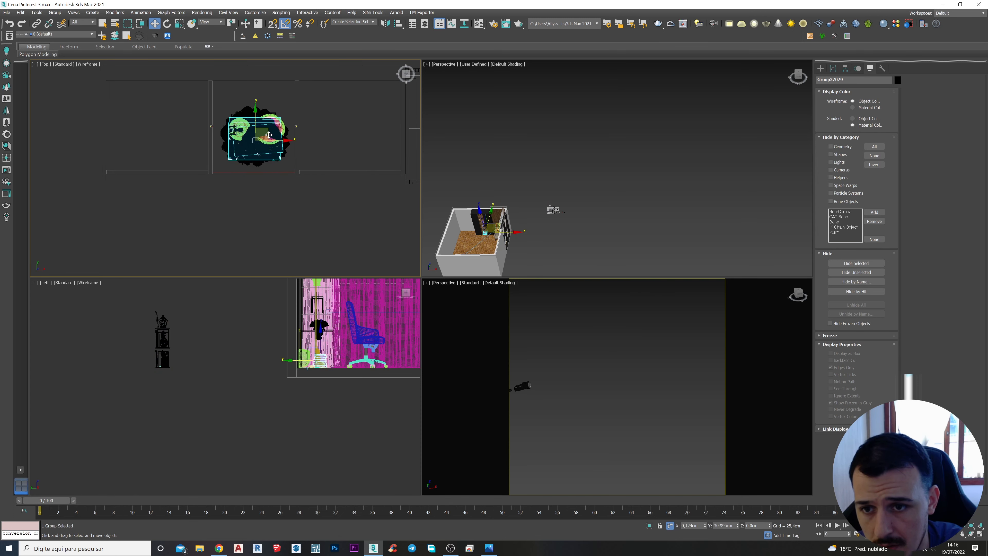
scroll(370, 216, down, 3)
scroll(509, 176, down, 2)
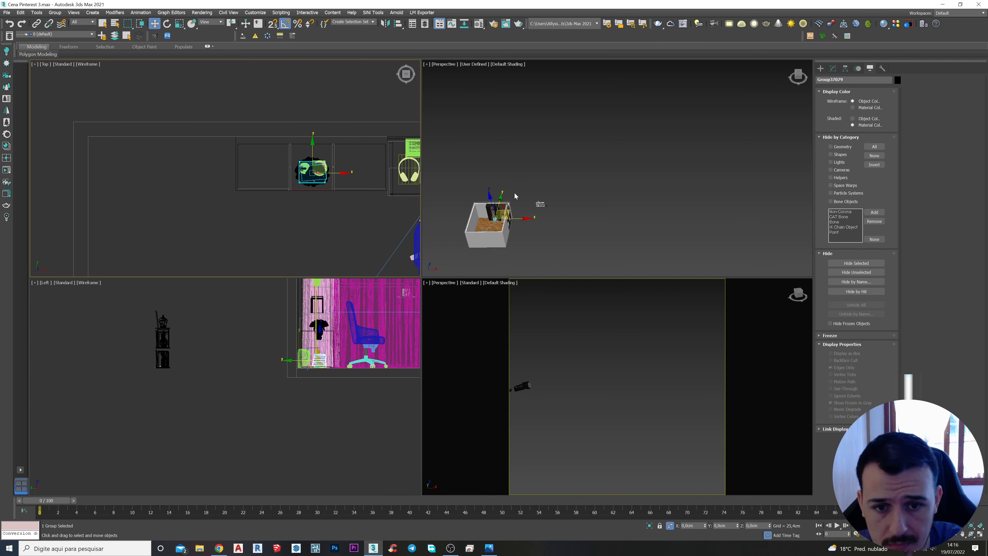
Step: Raise the horizontal book stack from the niche's floor to the level of the cabinet's topmost shelf
key(z)
scroll(647, 191, down, 5)
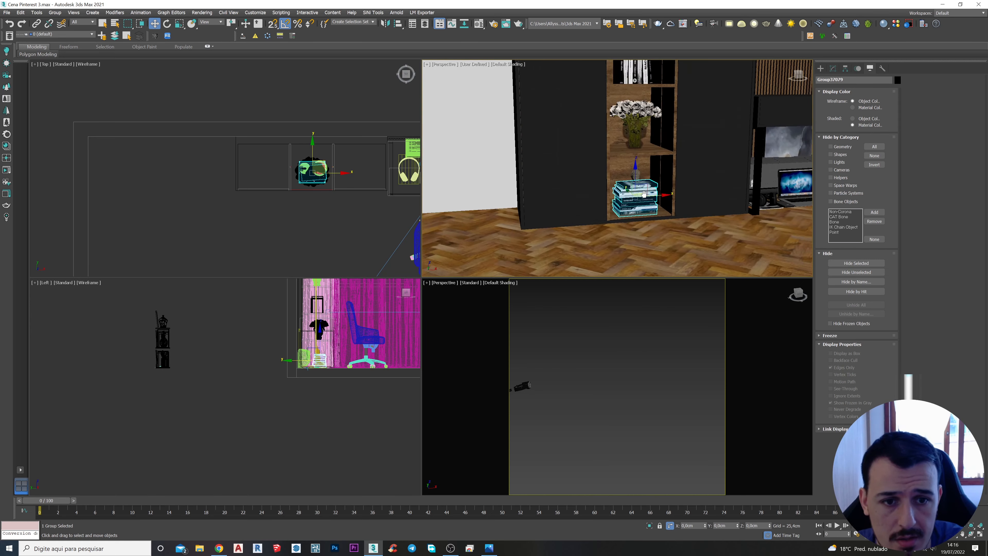
drag(616, 223, 624, 153)
middle_drag(624, 153, 602, 225)
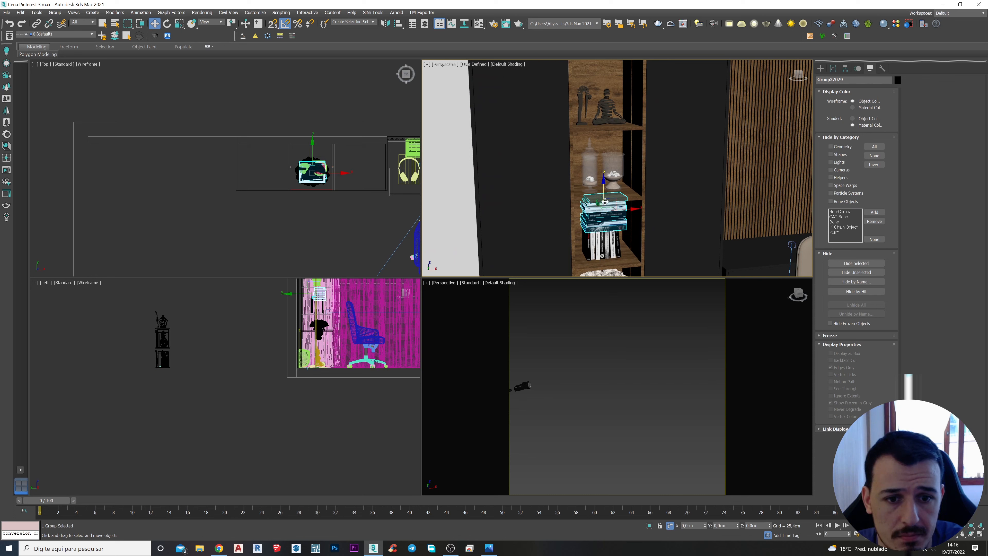
drag(604, 171, 602, 74)
middle_drag(602, 74, 598, 205)
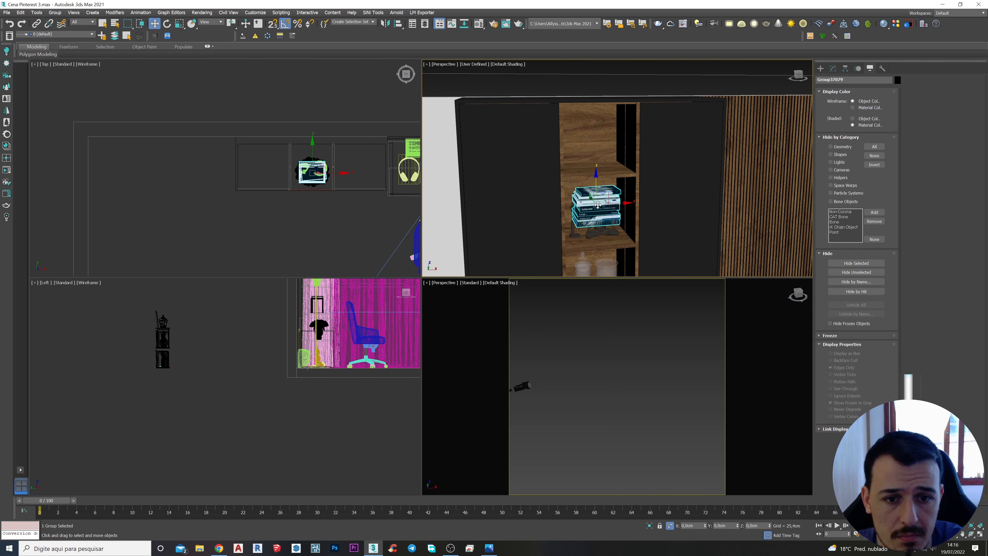
drag(597, 184, 596, 156)
scroll(596, 163, up, 5)
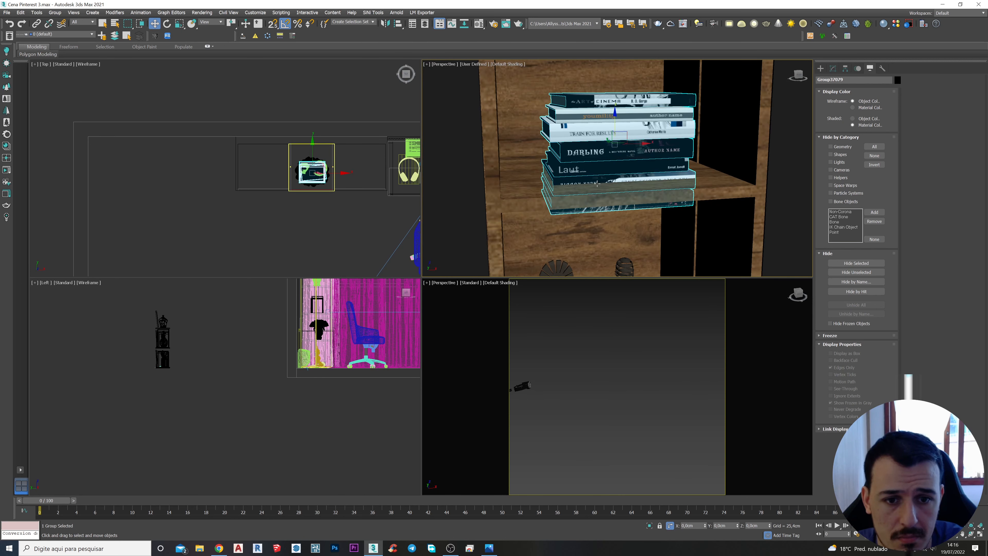
click(598, 167)
key(ctrl+z)
key(ctrl+z)
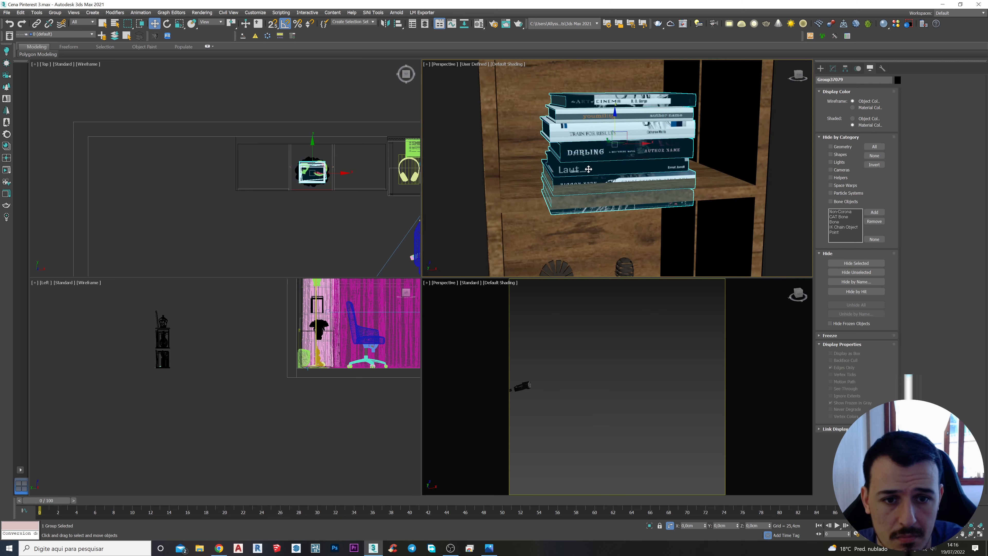
Step: Lift the book stack into the top compartment and lower it about 0.4 cm to rest on the shelf
drag(616, 119, 616, 87)
scroll(556, 167, up, 7)
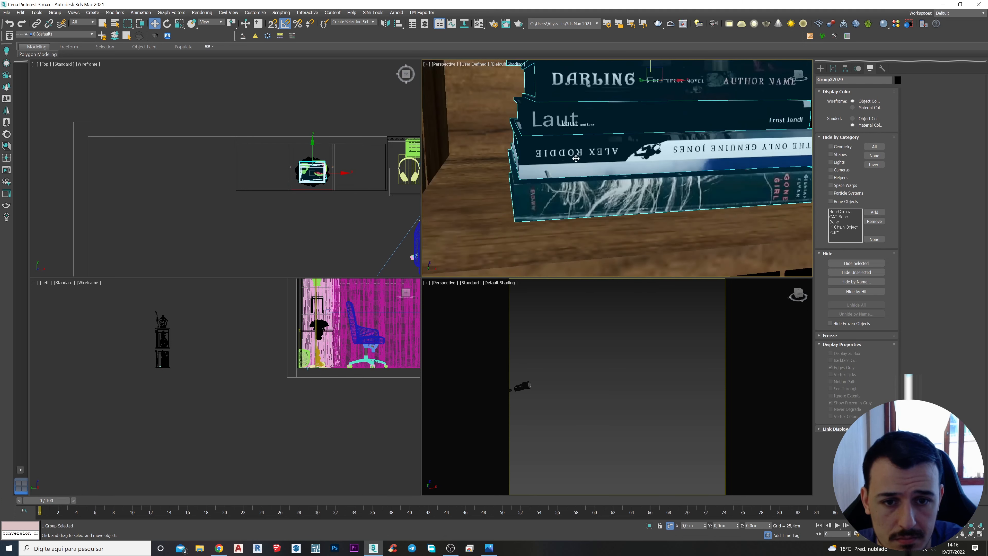
middle_drag(549, 176, 560, 151)
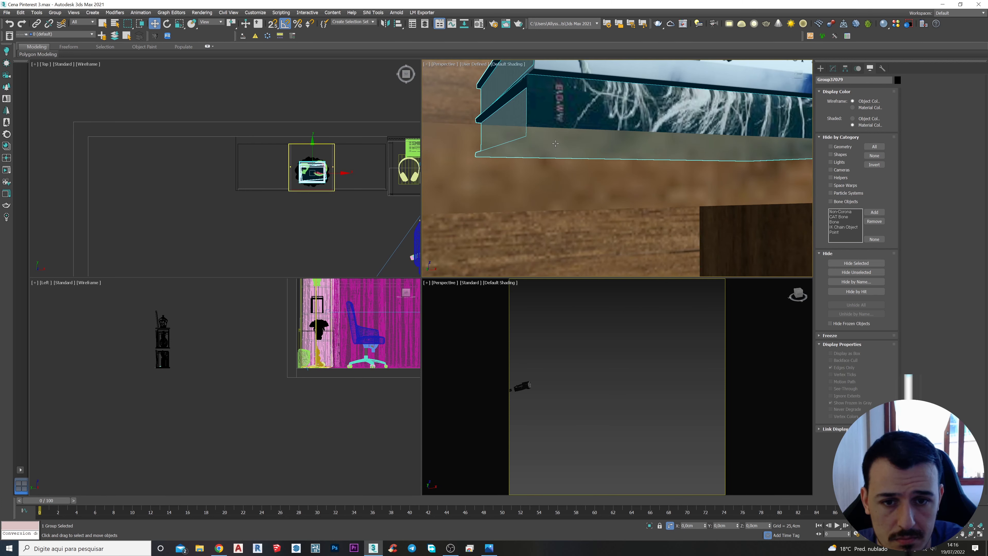
scroll(555, 143, down, 5)
scroll(525, 105, up, 5)
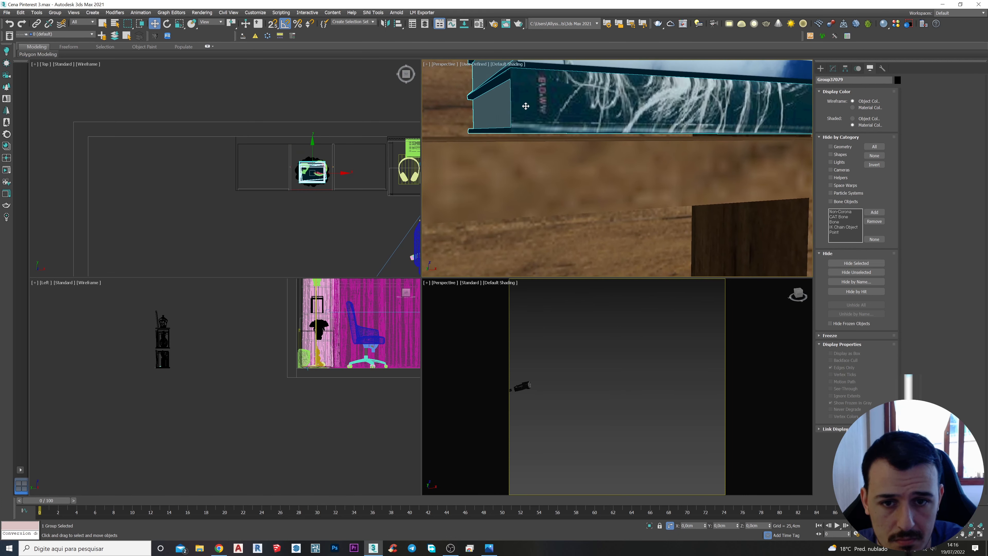
drag(526, 106, 522, 112)
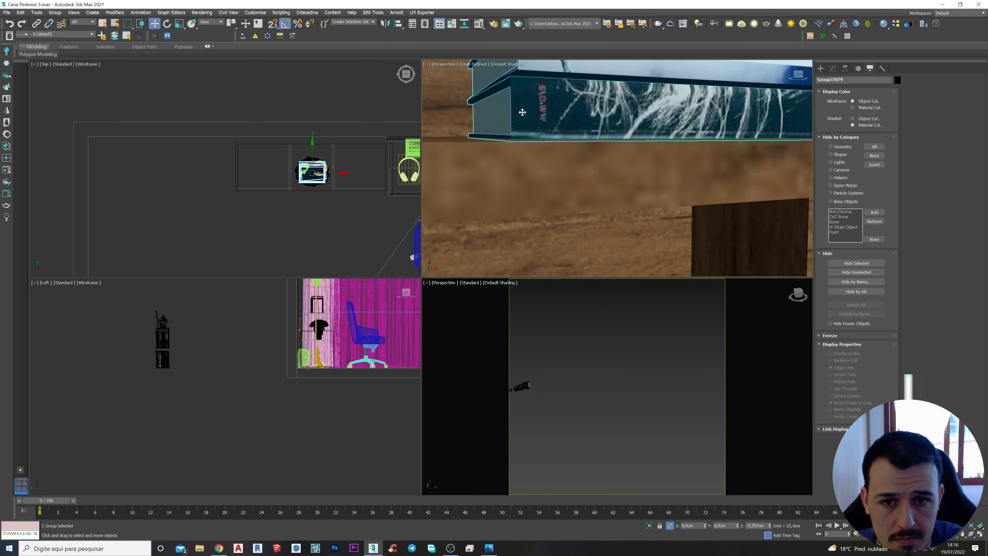
scroll(528, 130, down, 10)
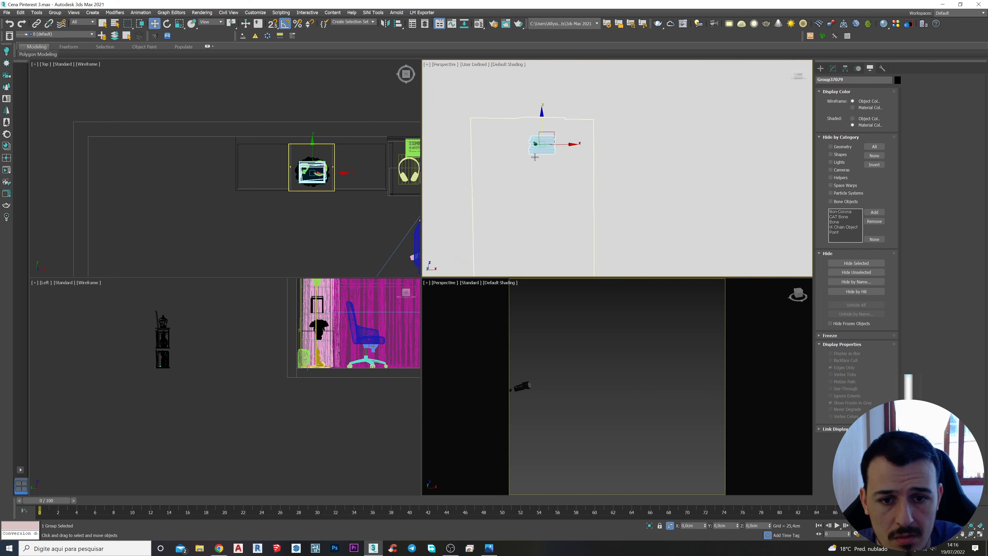
middle_drag(579, 181, 539, 177)
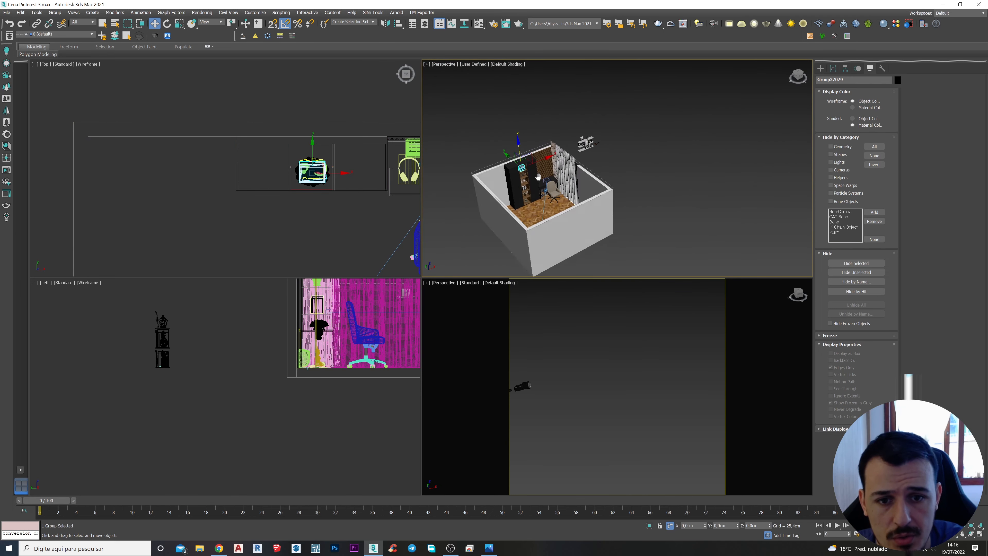
Step: Remove the leftover imported decor set with its shelves, books and frames from the scene, keeping only three wire sculptures
click(585, 145)
scroll(591, 144, up, 10)
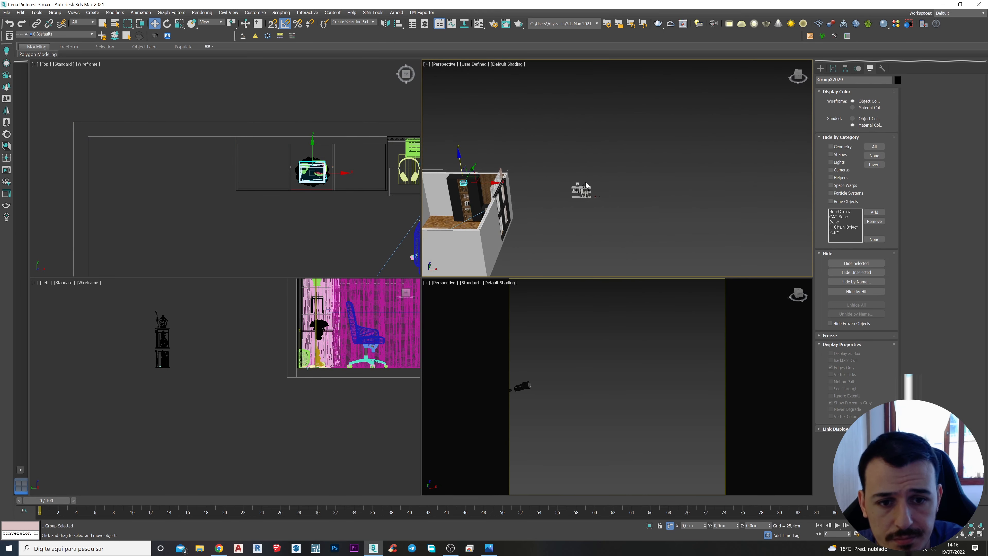
scroll(625, 233, up, 5)
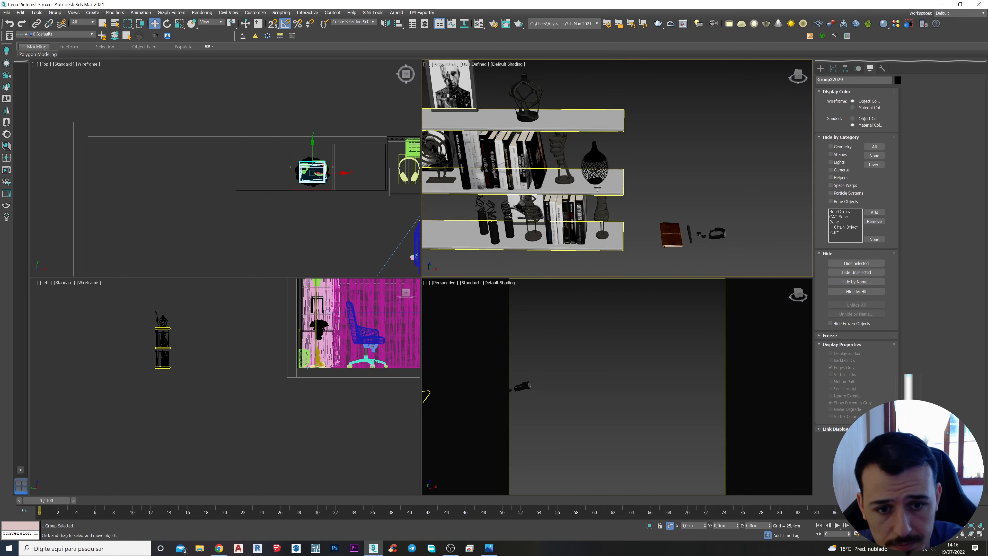
scroll(598, 188, down, 10)
drag(482, 122, 482, 123)
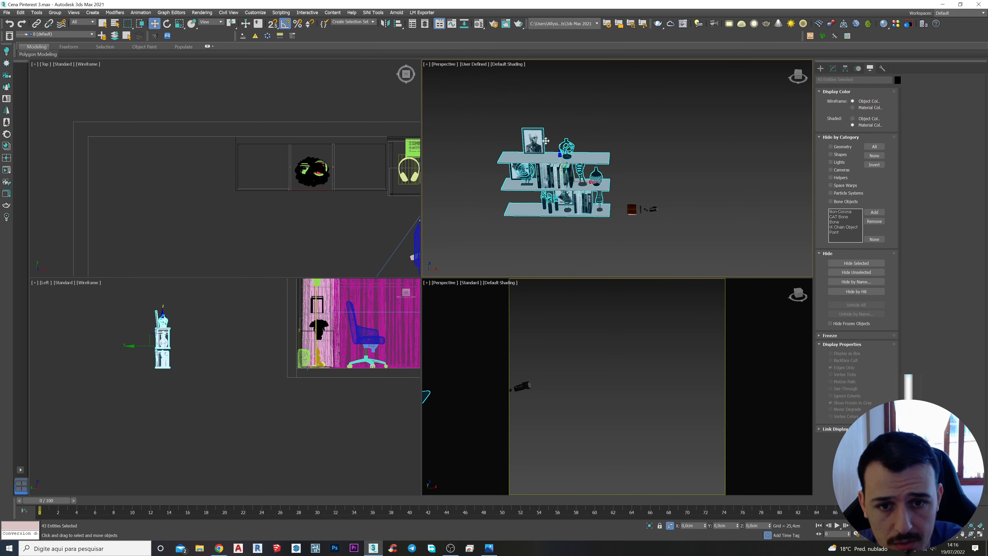
scroll(580, 156, up, 8)
scroll(578, 154, down, 1)
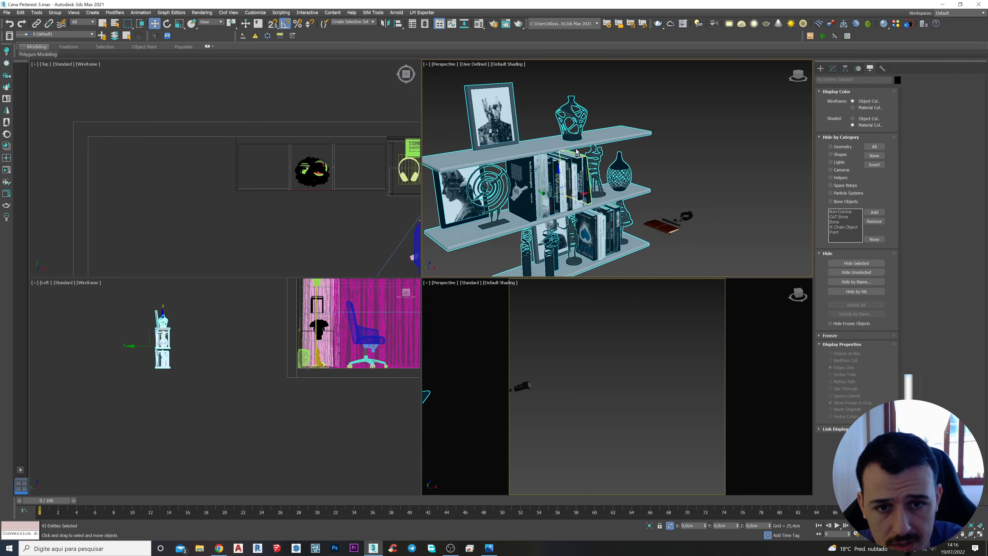
alt+middle_drag(671, 174, 643, 171)
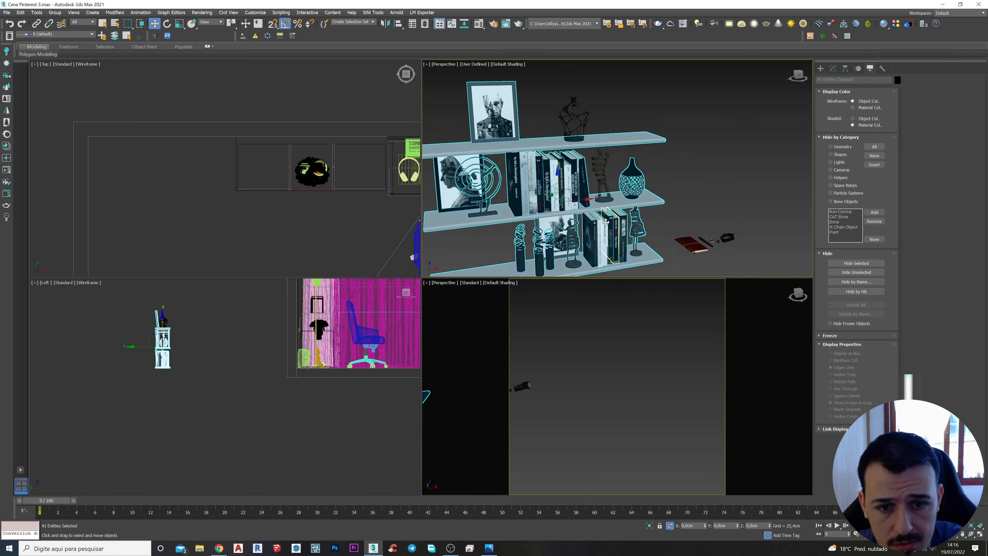
alt+middle_drag(606, 222, 607, 173)
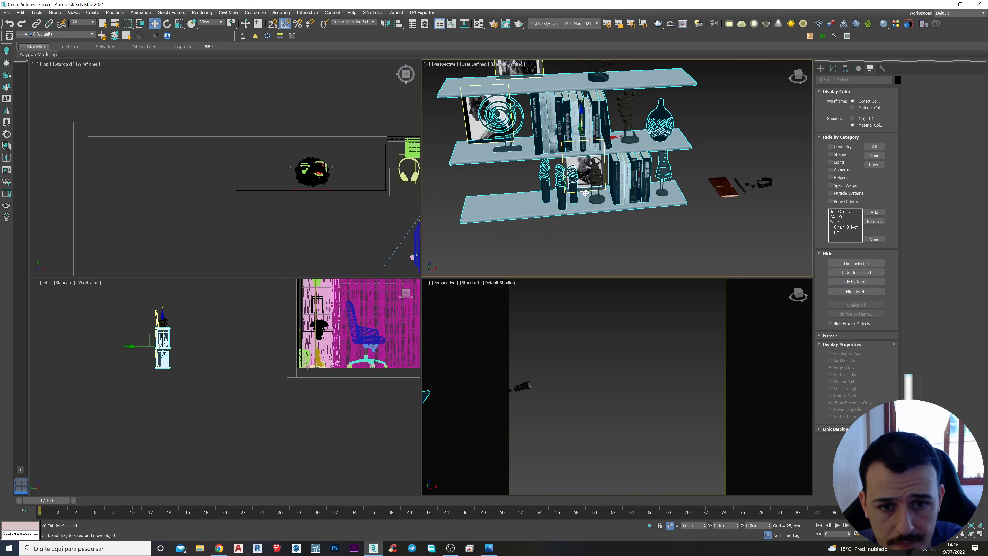
alt+click(536, 209)
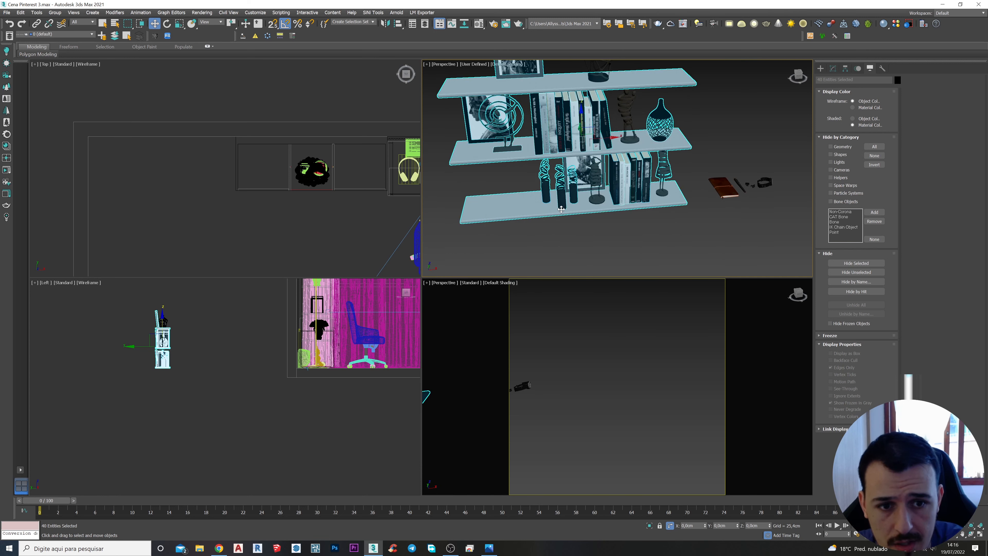
scroll(568, 207, down, 6)
key(alt+h)
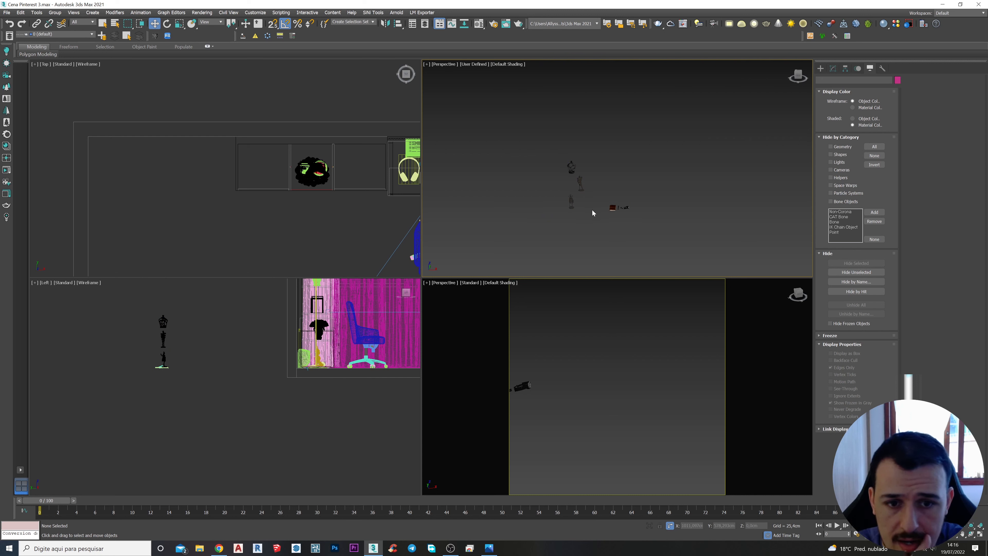
drag(594, 227, 534, 143)
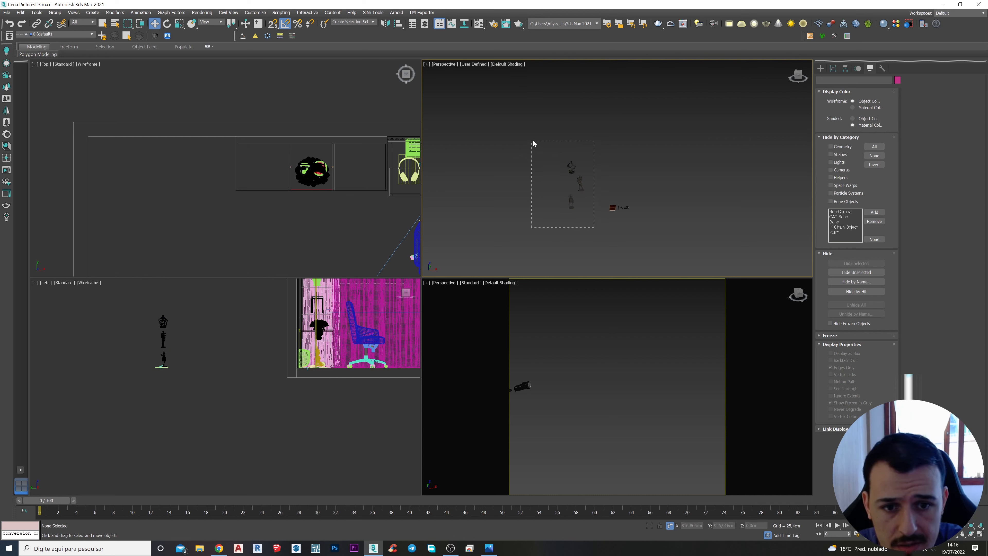
scroll(605, 202, up, 3)
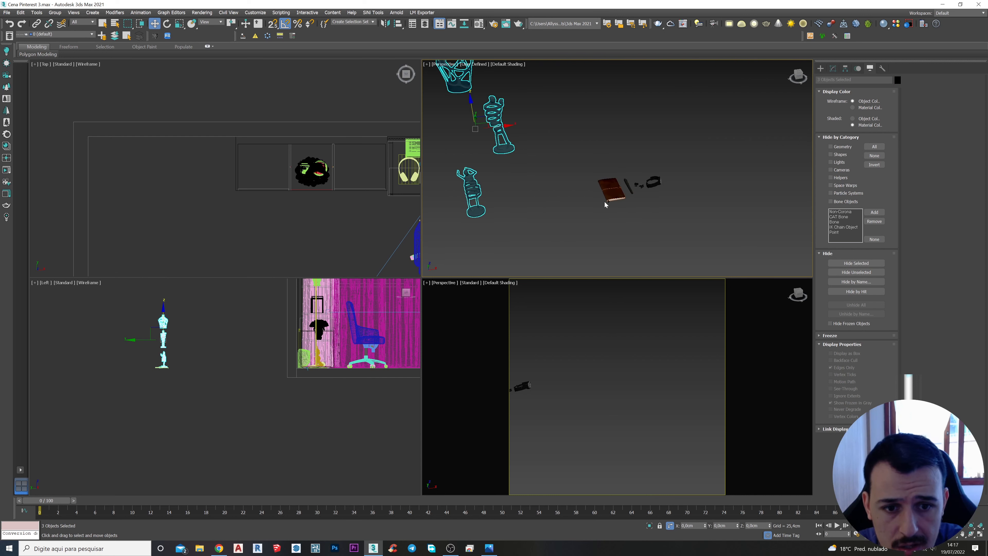
scroll(614, 206, down, 10)
Step: Lift the grouped desk accessories with the laptop, phone and headphones from under the desk up to the desk's level
mouse_move(553, 220)
alt+middle_down()
mouse_move(537, 244)
mouse_move(546, 219)
alt+middle_up()
middle_drag(546, 219, 579, 214)
middle_drag(578, 214, 583, 190)
scroll(570, 224, up, 5)
scroll(583, 189, up, 5)
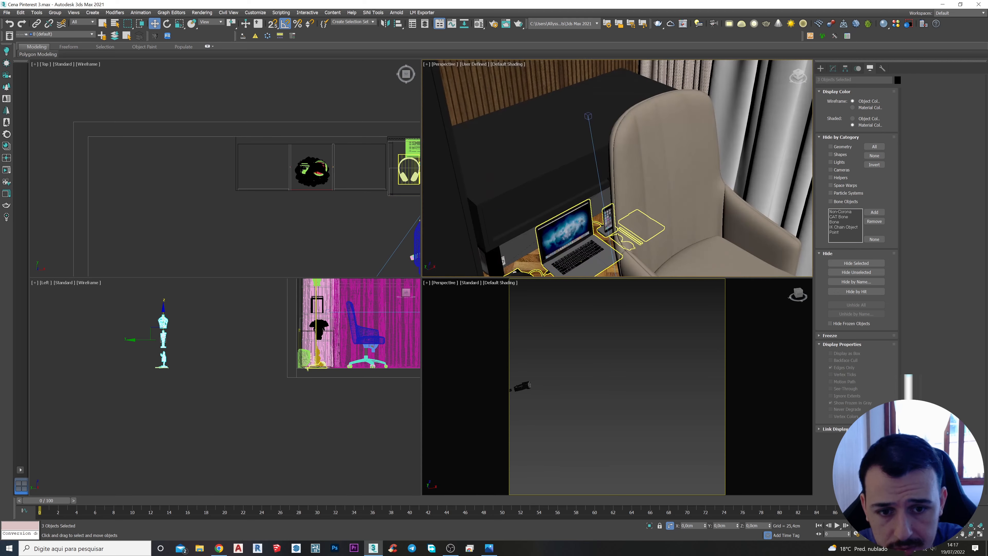
click(576, 226)
alt+middle_drag(588, 233, 581, 218)
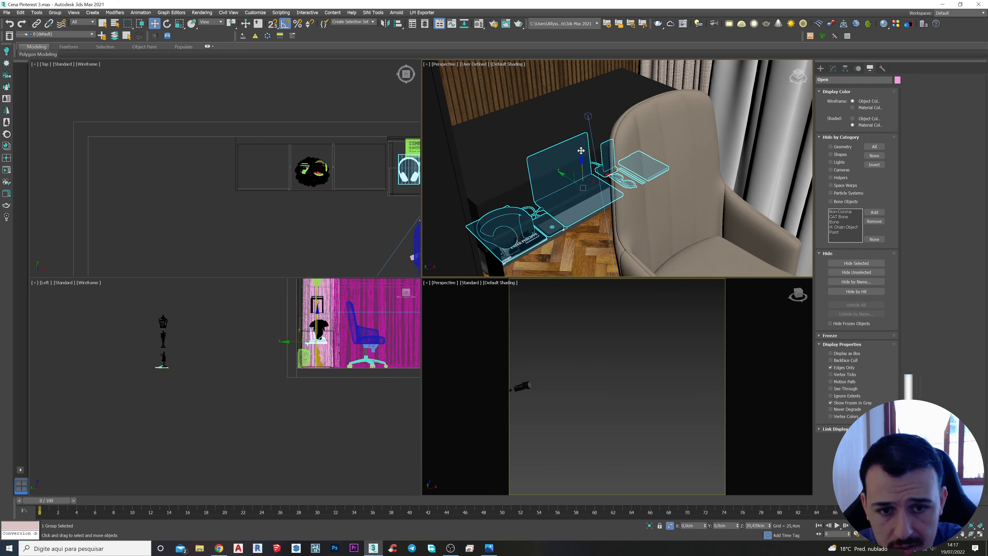
Step: Raise the desk accessories group further in the left view until it clears the desk and lies on the desktop
scroll(280, 329, down, 3)
scroll(291, 308, up, 4)
scroll(292, 308, up, 8)
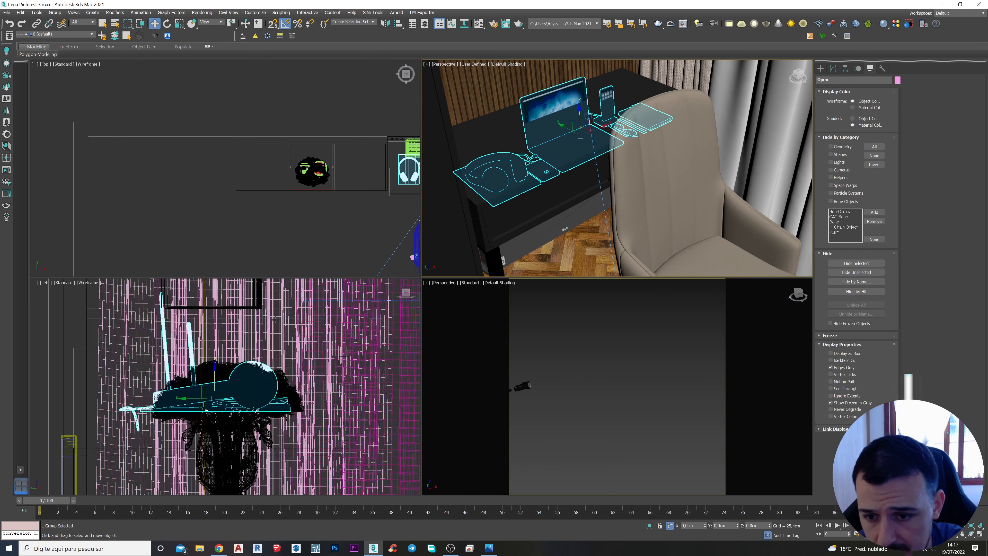
middle_drag(292, 308, 299, 352)
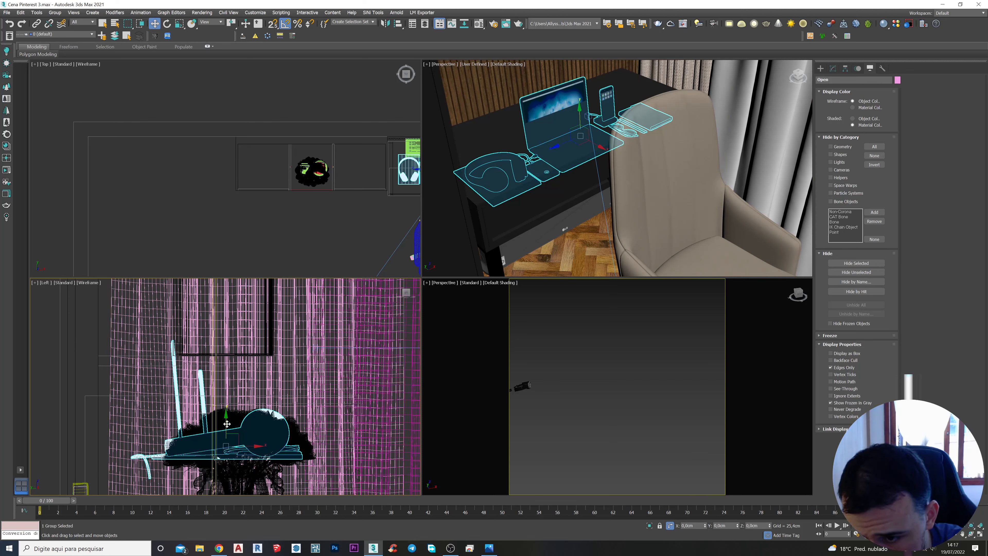
drag(227, 423, 228, 361)
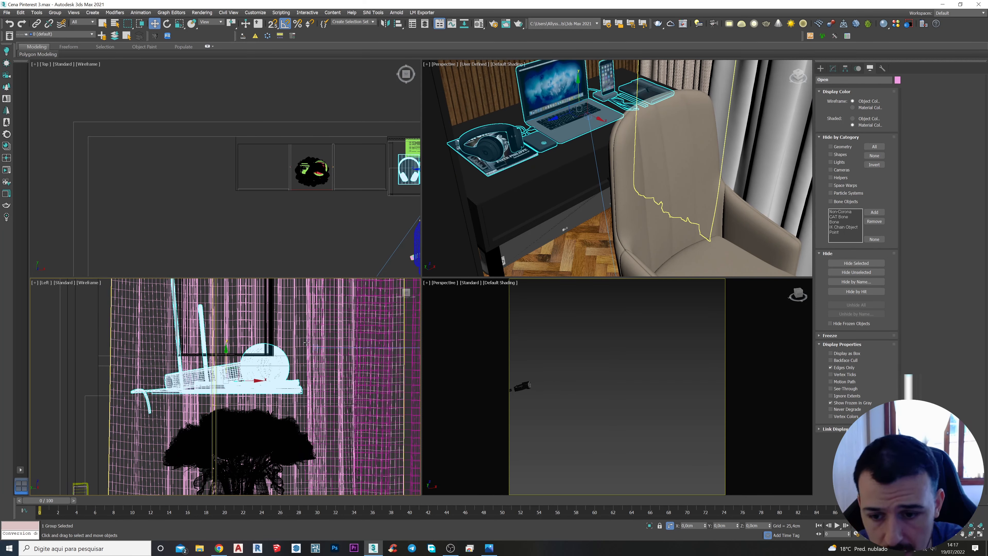
scroll(306, 343, down, 8)
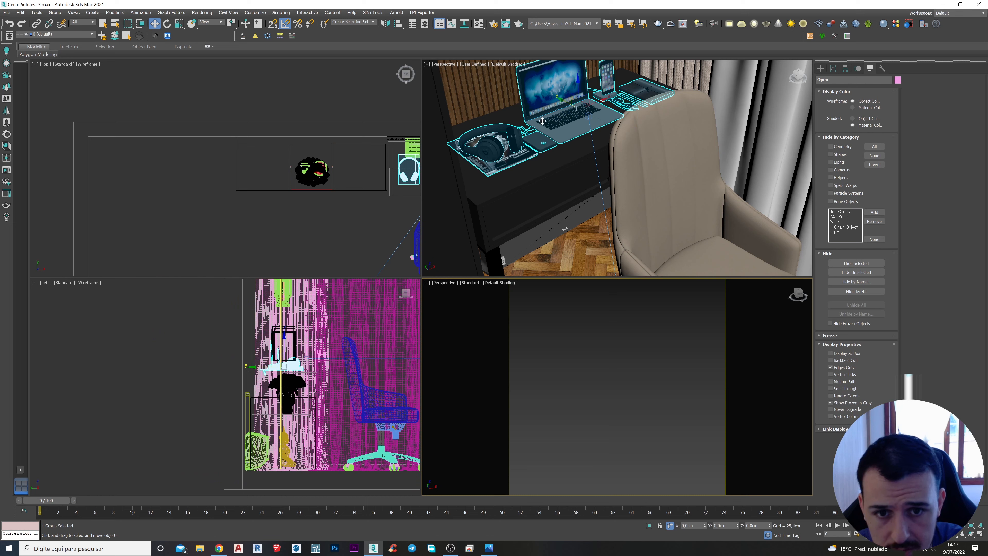
scroll(542, 121, down, 5)
middle_drag(543, 121, 545, 172)
scroll(543, 173, up, 6)
scroll(307, 343, down, 4)
Step: Fine-tune the height of the desk accessories group against the desktop in a front view
middle_drag(307, 343, 237, 358)
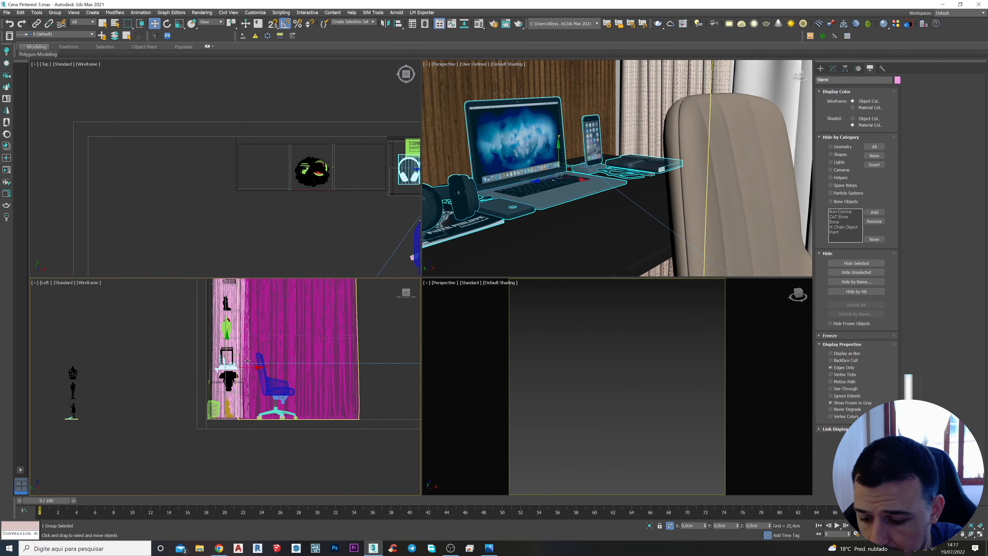
key(f)
scroll(330, 350, up, 10)
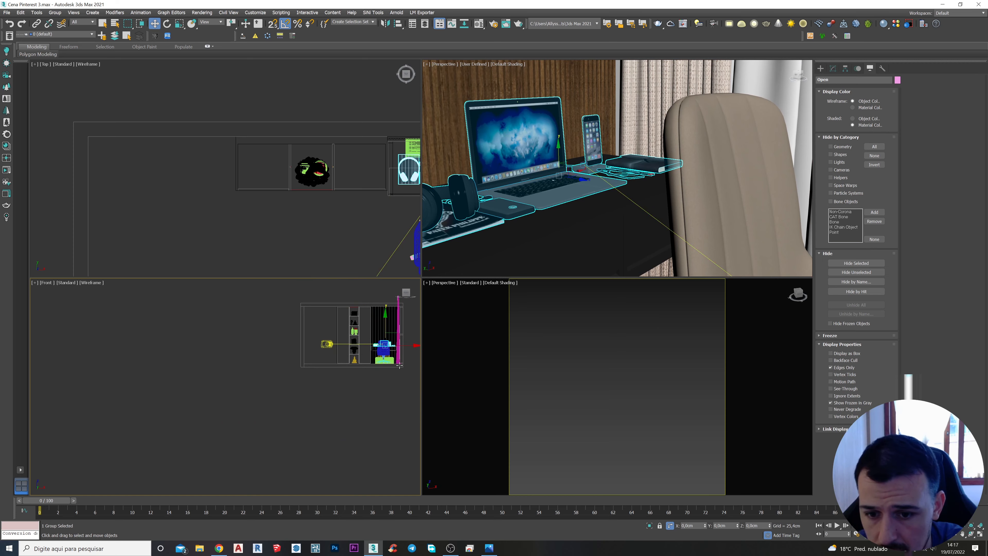
middle_drag(364, 318, 320, 347)
scroll(301, 391, up, 3)
scroll(317, 341, up, 6)
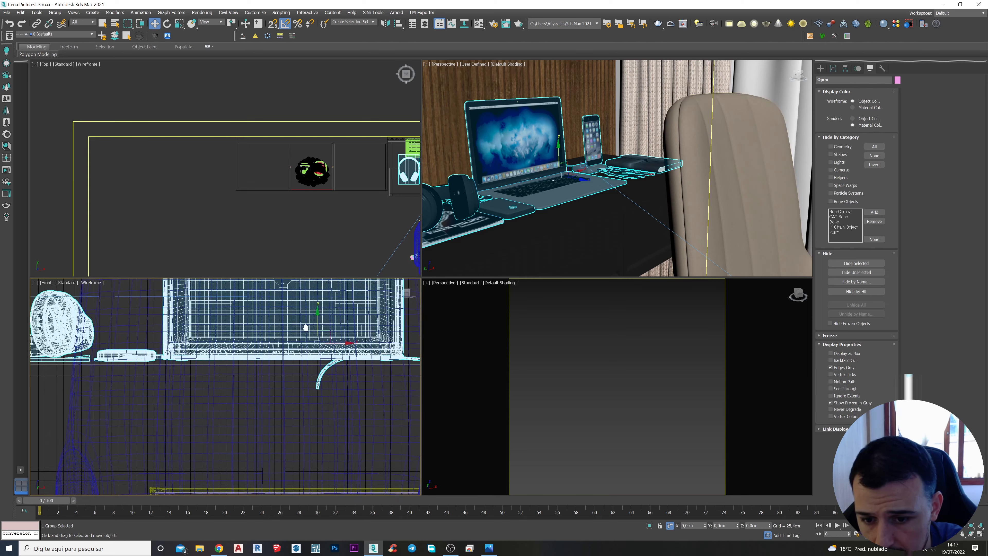
mouse_move(310, 323)
mouse_down()
mouse_move(310, 309)
mouse_move(310, 327)
mouse_up()
scroll(309, 327, down, 8)
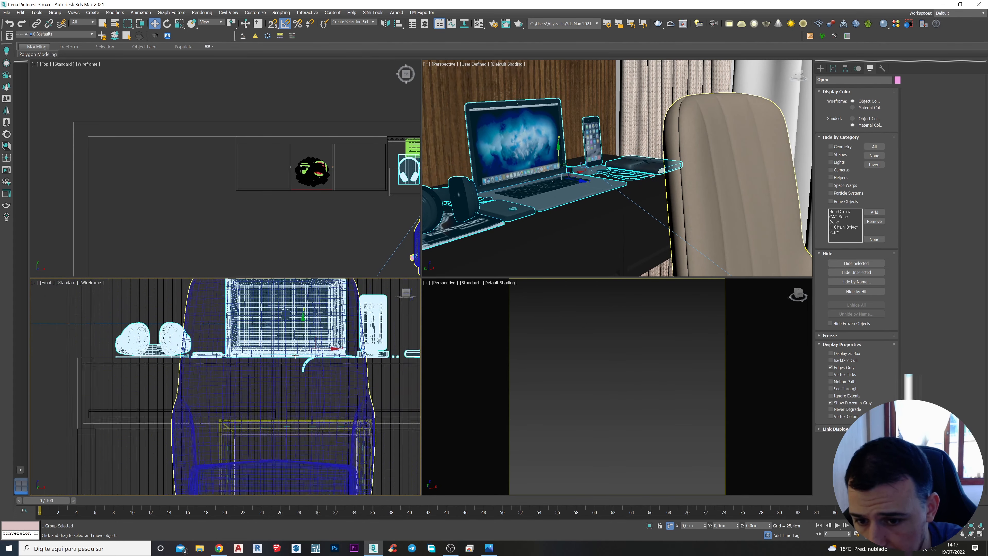
Step: Inspect the arranged desk and the loose notebook, pen, cufflinks and bracelet lying outside the room
scroll(548, 187, down, 8)
alt+middle_drag(548, 186, 555, 215)
scroll(550, 177, up, 4)
mouse_move(549, 176)
alt+middle_down()
mouse_move(585, 165)
mouse_move(564, 184)
alt+middle_up()
scroll(563, 184, down, 4)
scroll(562, 185, down, 4)
scroll(717, 98, up, 12)
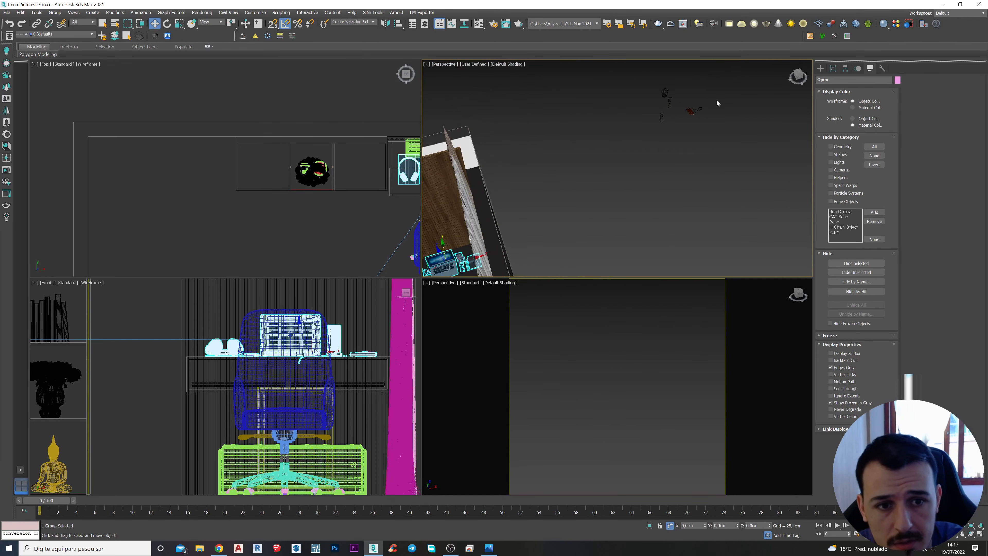
middle_drag(738, 156, 686, 177)
scroll(627, 179, up, 5)
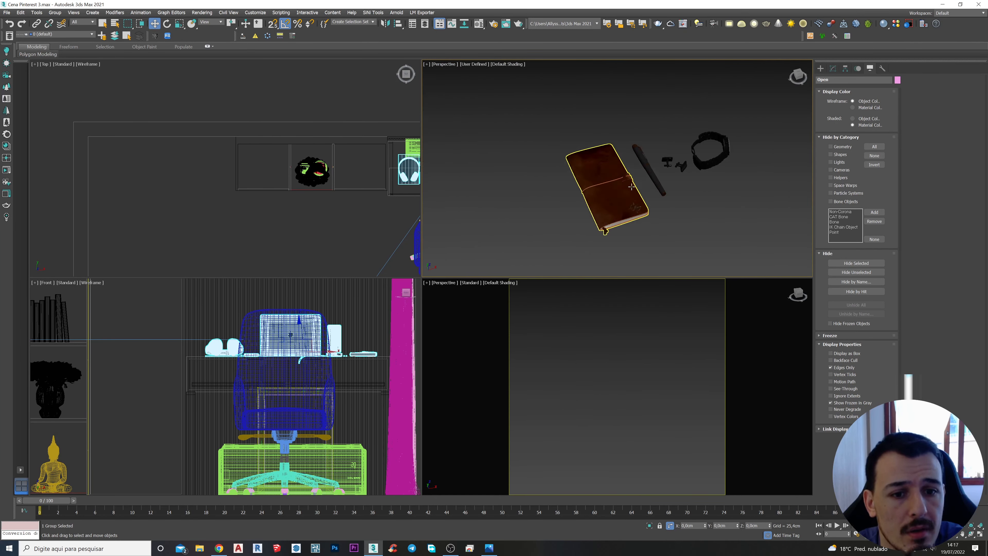
scroll(743, 160, up, 5)
scroll(689, 172, down, 5)
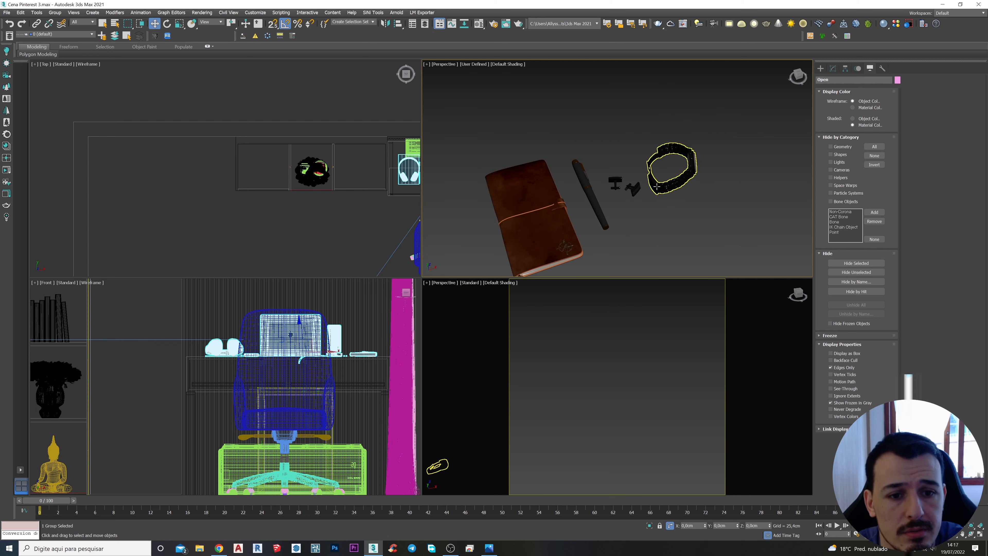
scroll(669, 176, up, 3)
scroll(642, 186, down, 6)
scroll(544, 223, down, 6)
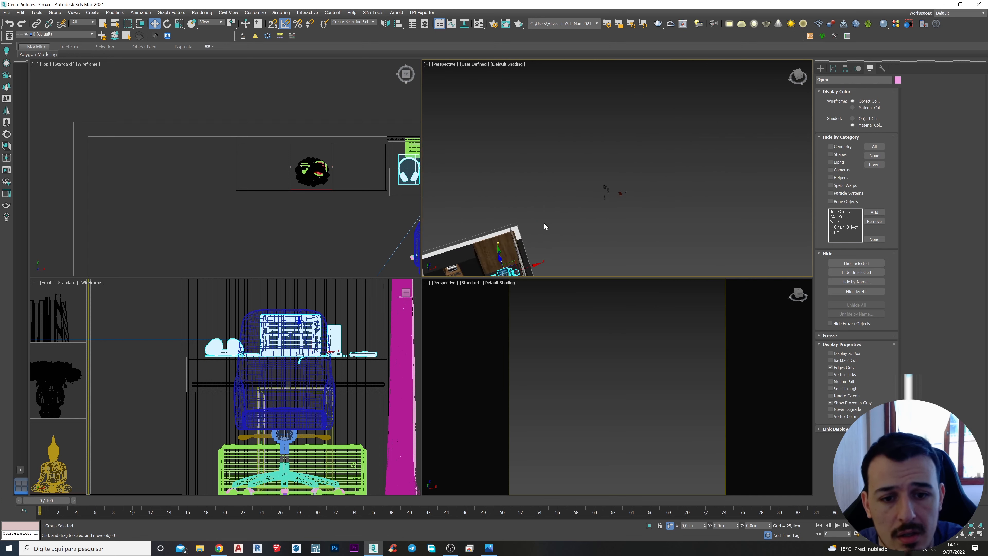
Step: Pull the office chair away from the desk and rotate it so its seat faces toward the cabinet side
click(554, 183)
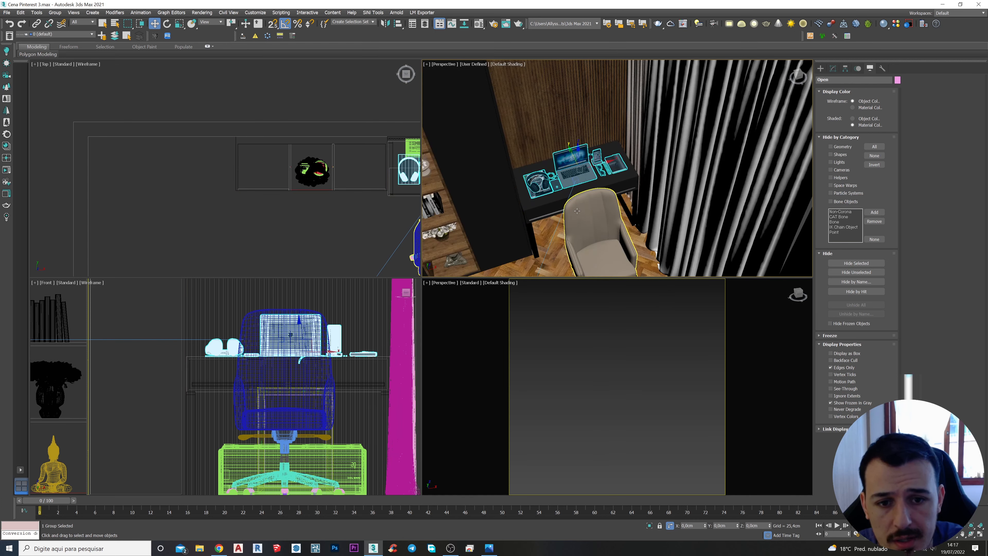
middle_drag(577, 211, 606, 193)
click(612, 197)
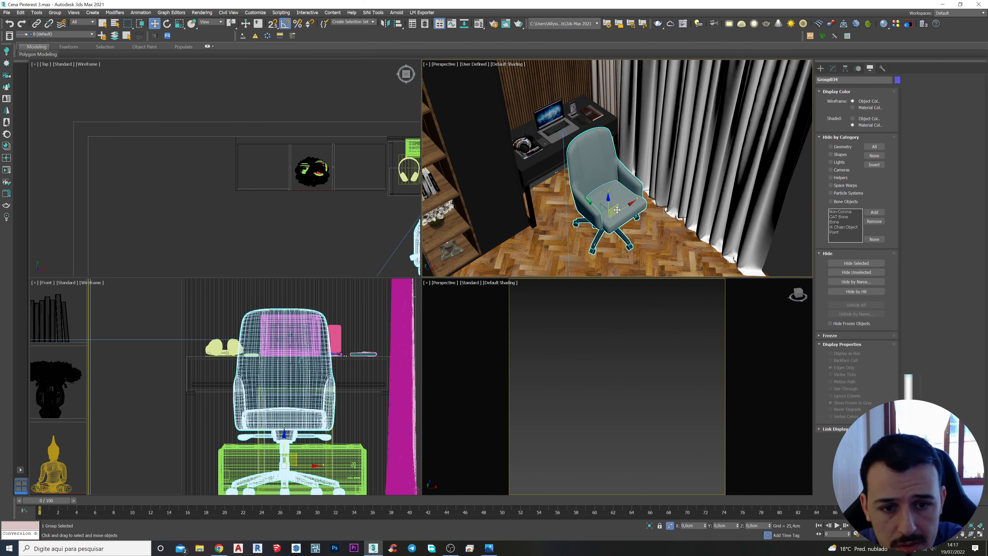
drag(634, 227, 600, 259)
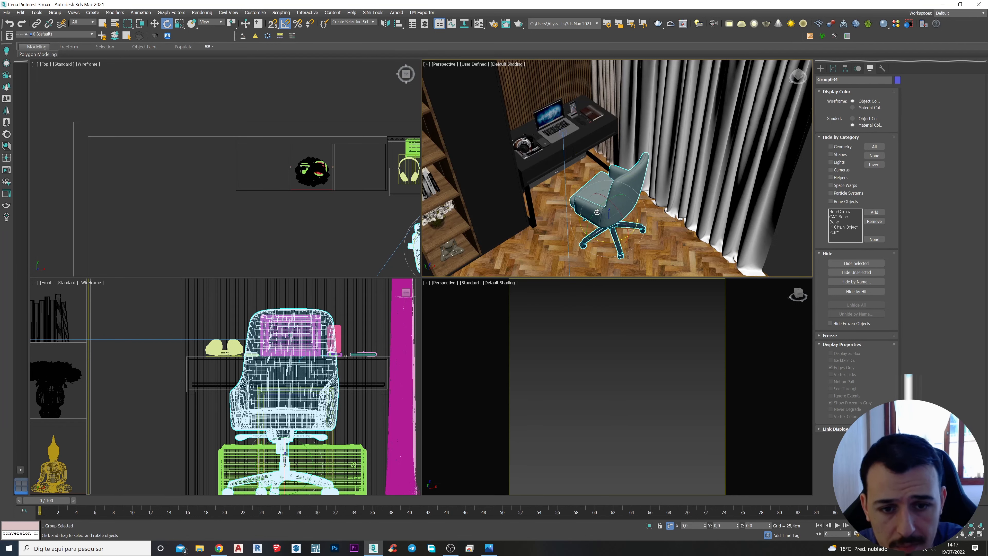
Step: Show the scene through CoronaCamera001 in the empty perspective viewport and close the camera list
scroll(597, 212, down, 3)
middle_click(610, 349)
key(c)
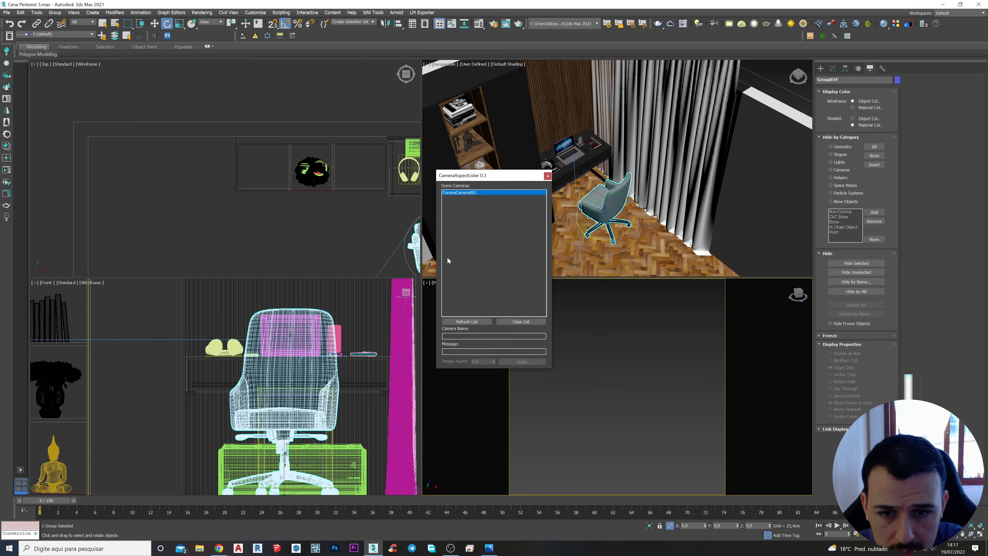
click(469, 194)
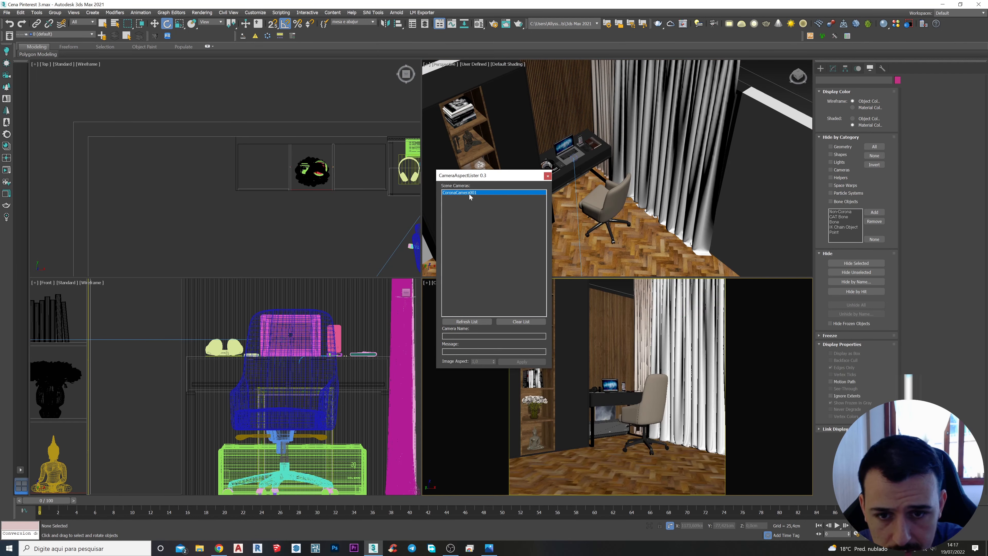
click(547, 177)
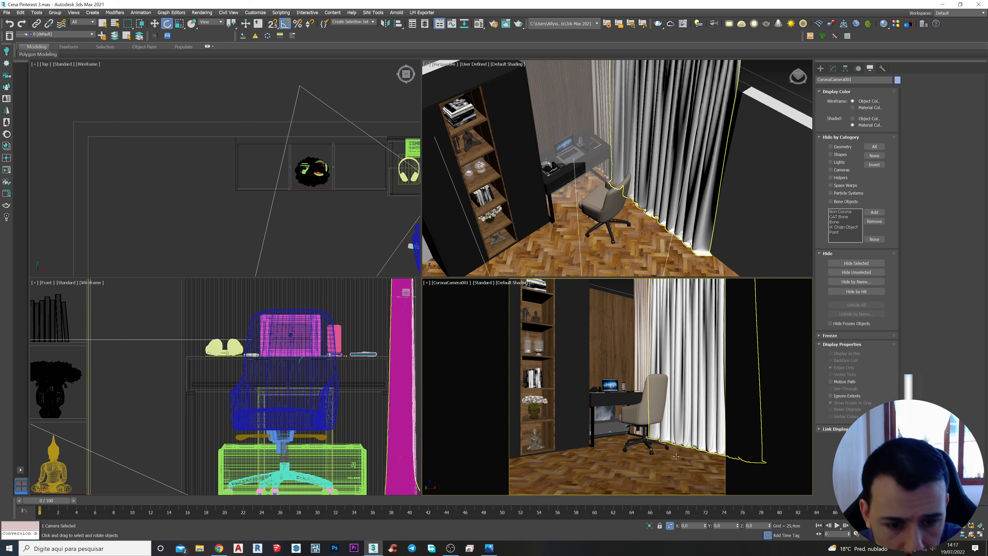
Step: Rotate the office chair slightly about its vertical axis and shift it closer to the curtain
click(598, 198)
alt+middle_drag(615, 214, 596, 225)
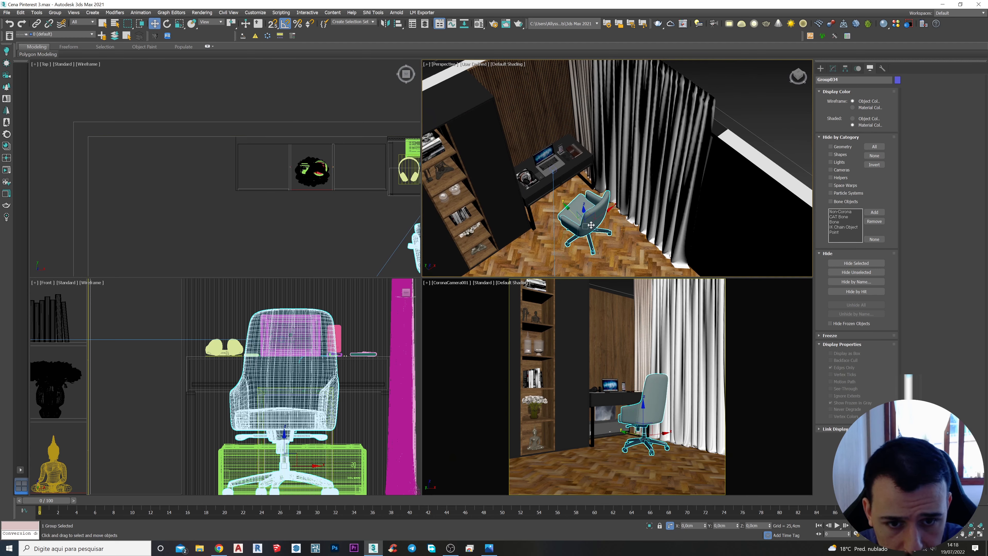
scroll(590, 223, up, 3)
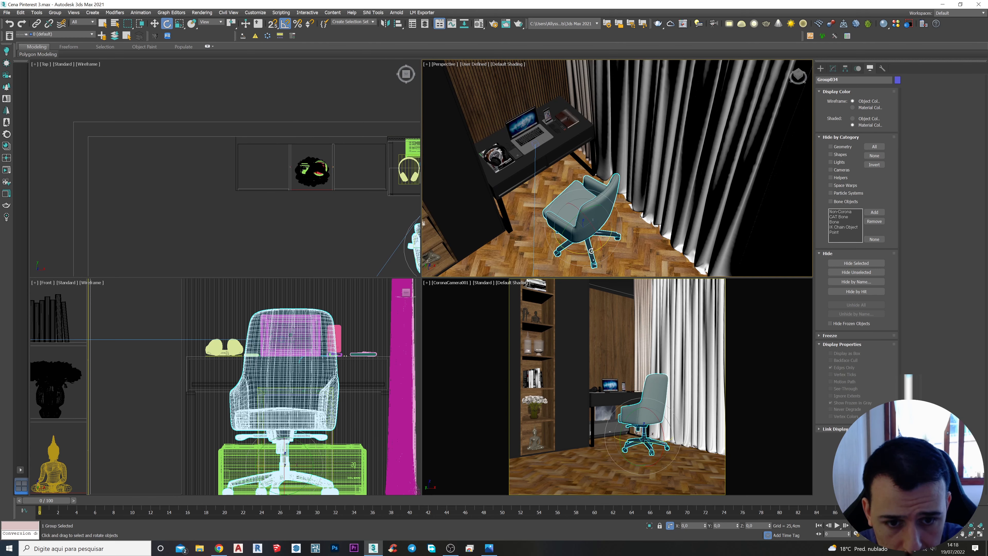
drag(591, 251, 594, 249)
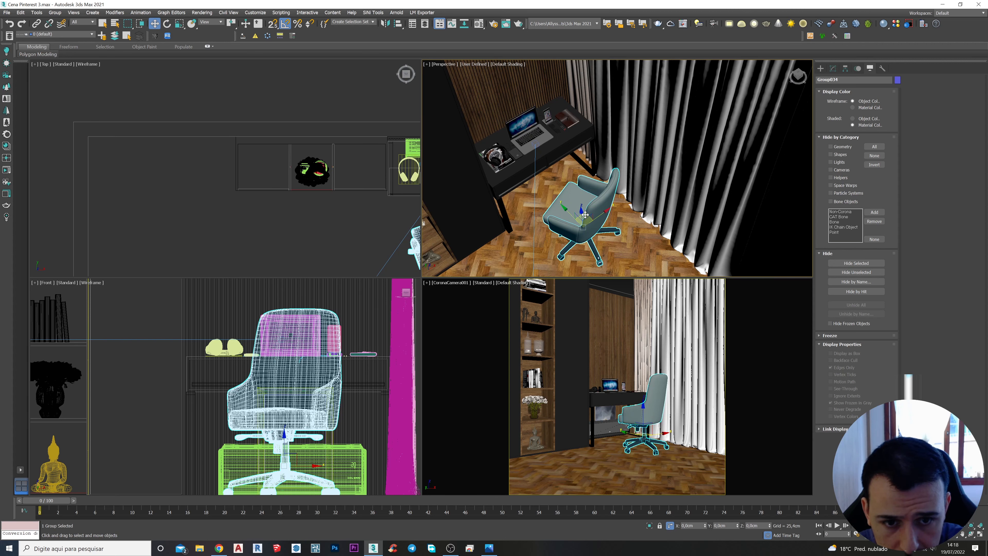
drag(585, 215, 596, 213)
Step: Raise the air conditioner from under the desk to the upper edge of the slatted wood wall panel
alt+middle_drag(551, 217, 560, 201)
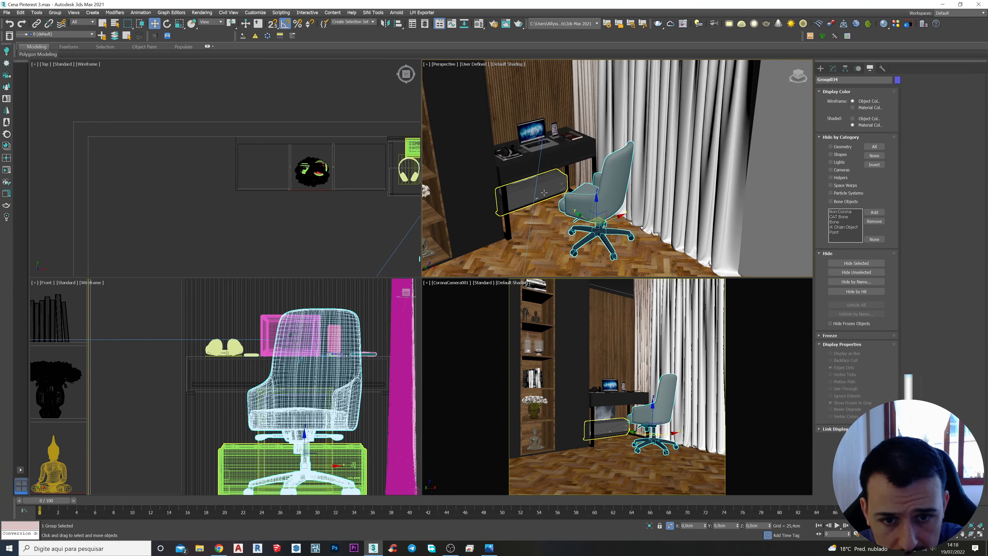
click(557, 198)
drag(547, 171, 547, 70)
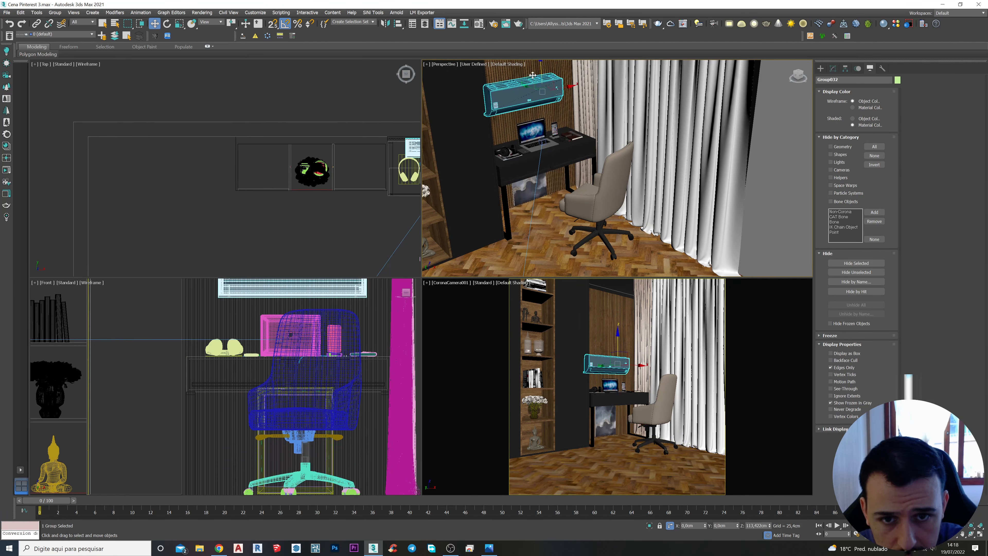
middle_drag(546, 70, 564, 201)
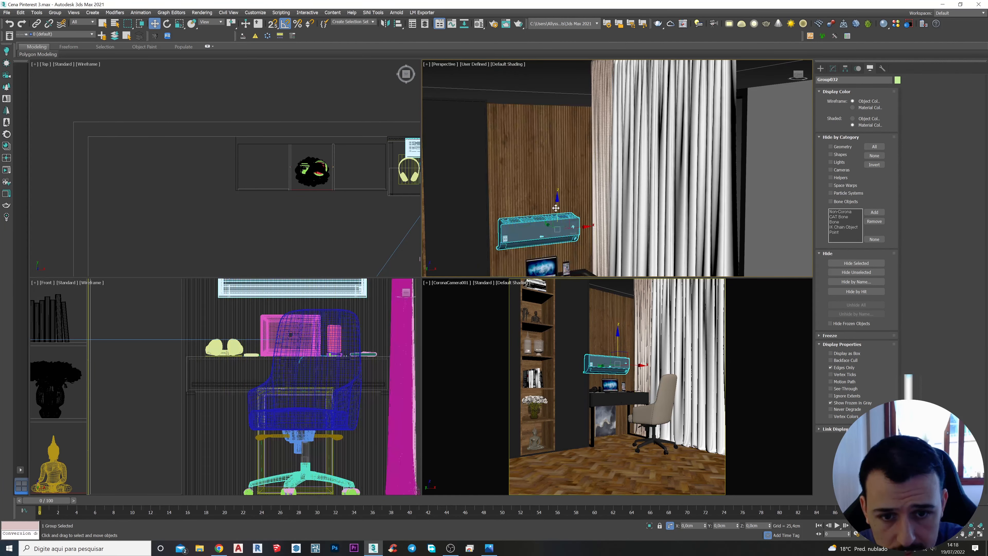
drag(551, 203, 554, 100)
alt+middle_drag(554, 101, 552, 214)
middle_drag(552, 214, 526, 158)
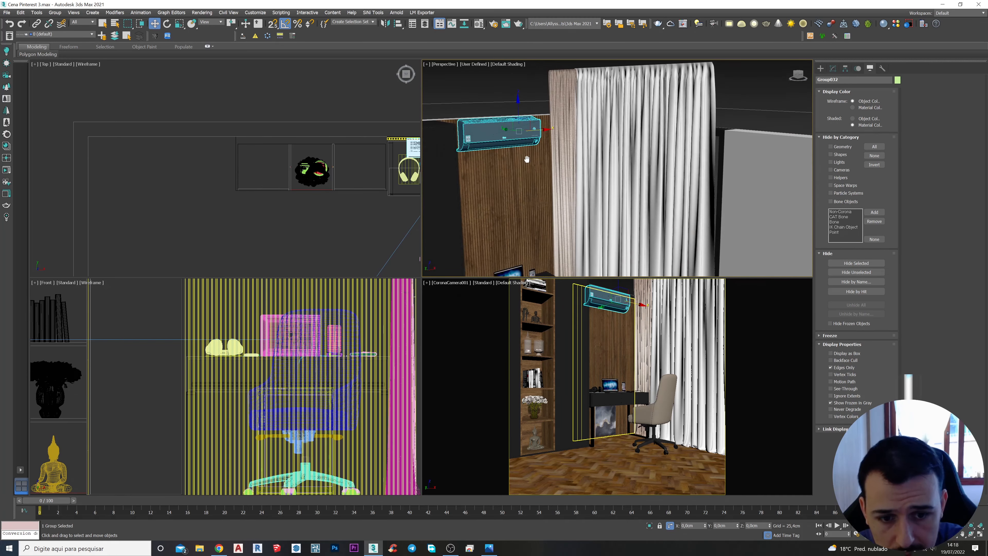
Step: Move the framed picture from below the desk up onto the slatted panel, between the desk and the air conditioner
click(600, 415)
key(z)
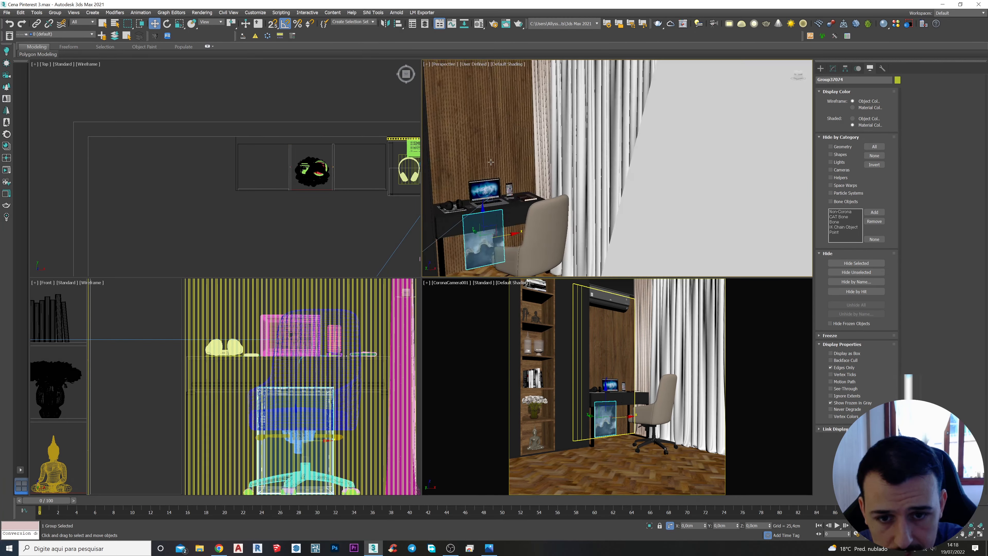
drag(478, 199, 475, 94)
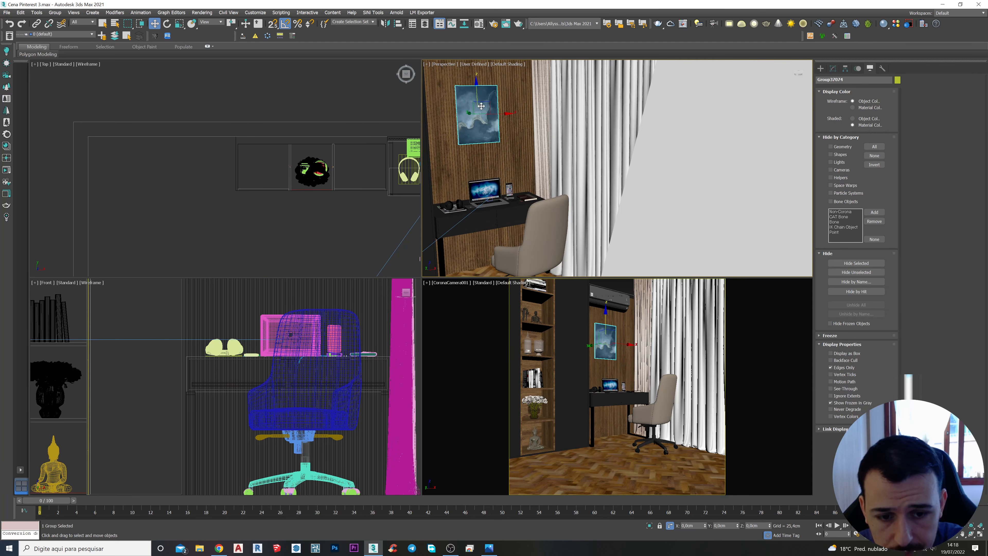
Step: Scale the framed picture up slightly so it fills more of the wall above the desk
middle_drag(481, 105, 513, 177)
scroll(488, 141, up, 5)
alt+middle_drag(489, 141, 493, 162)
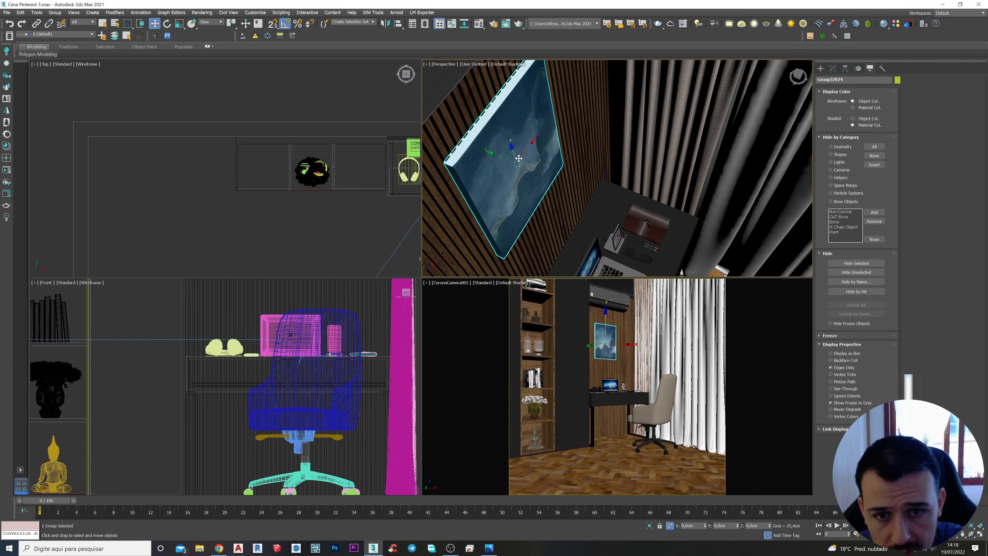
key(e)
key(r)
drag(517, 164, 513, 153)
mouse_move(513, 154)
alt+middle_down()
mouse_move(499, 135)
mouse_move(505, 156)
alt+middle_up()
key(w)
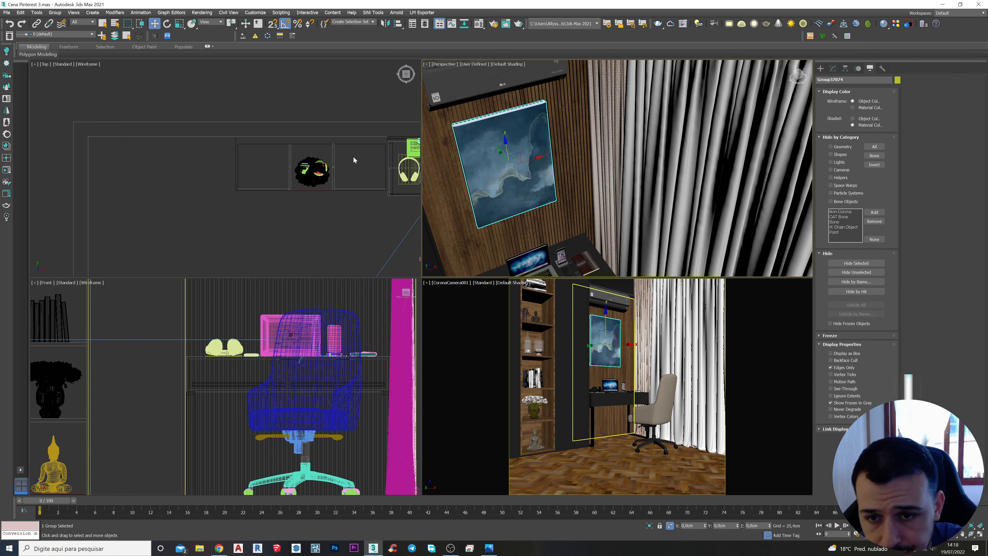
Step: Nudge the picture sideways beneath the air conditioner, and shift both together slightly toward the curtain to centre them on the panel
middle_drag(353, 157, 221, 175)
scroll(221, 175, up, 5)
click(236, 167)
drag(235, 167, 254, 171)
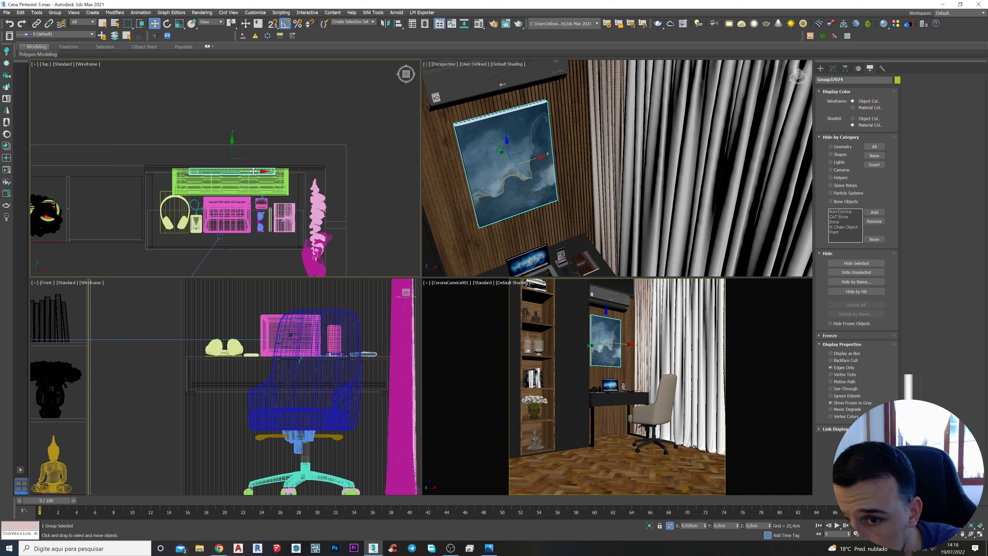
ctrl+click(253, 171)
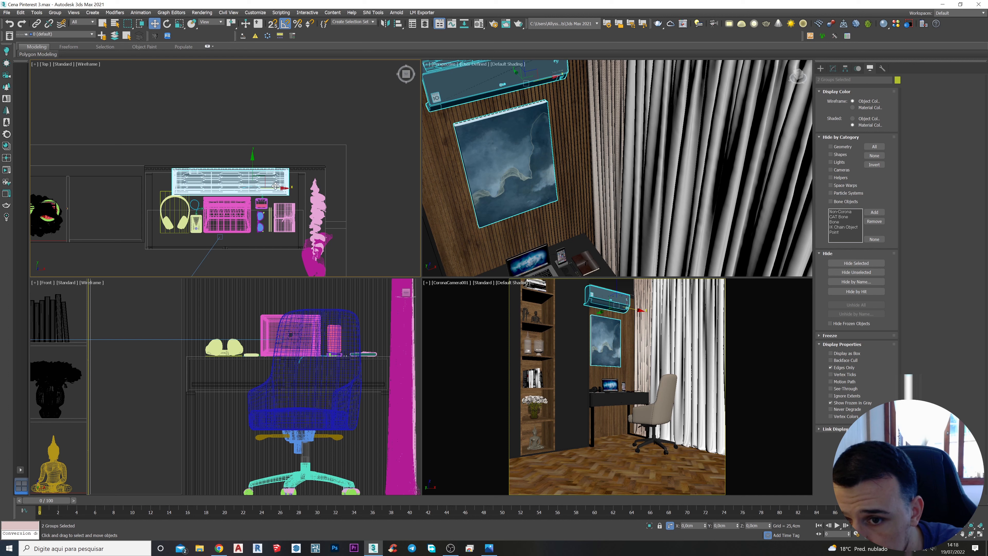
drag(276, 186, 278, 189)
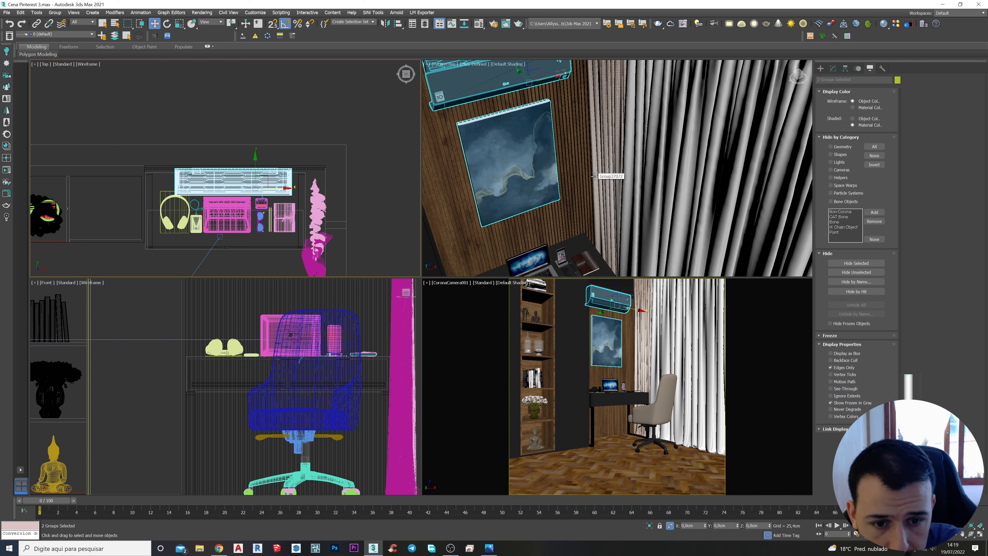
Step: Scale only the framed picture's depth down so that it sits thinner against the slatted panel
click(509, 195)
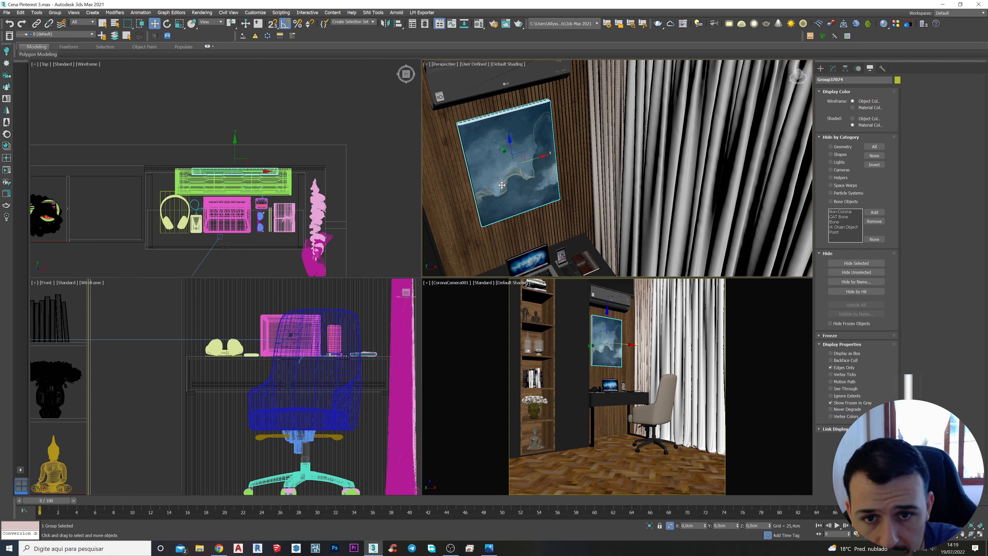
alt+middle_drag(509, 194, 529, 197)
scroll(528, 197, down, 1)
key(e)
key(r)
scroll(519, 158, up, 3)
middle_drag(518, 156, 543, 183)
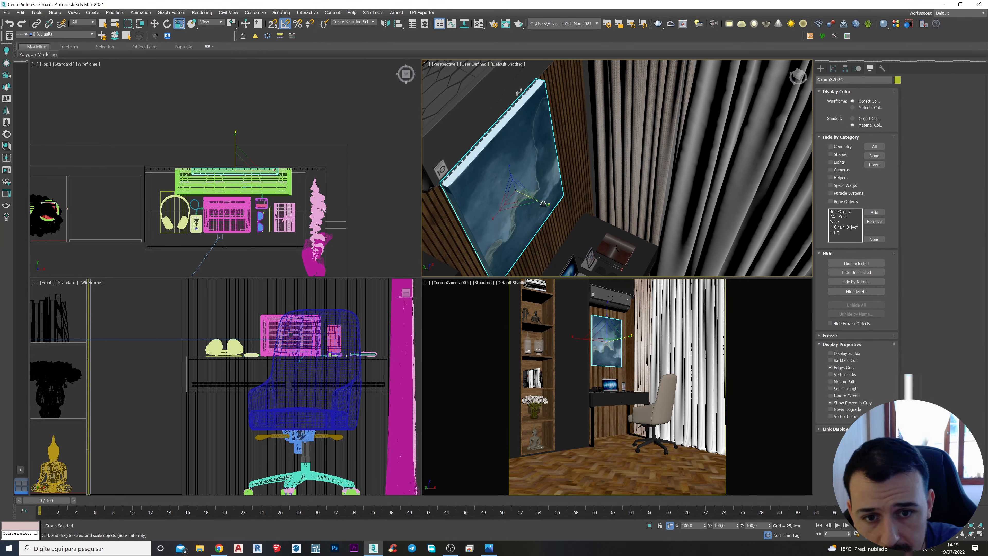
drag(543, 204, 526, 203)
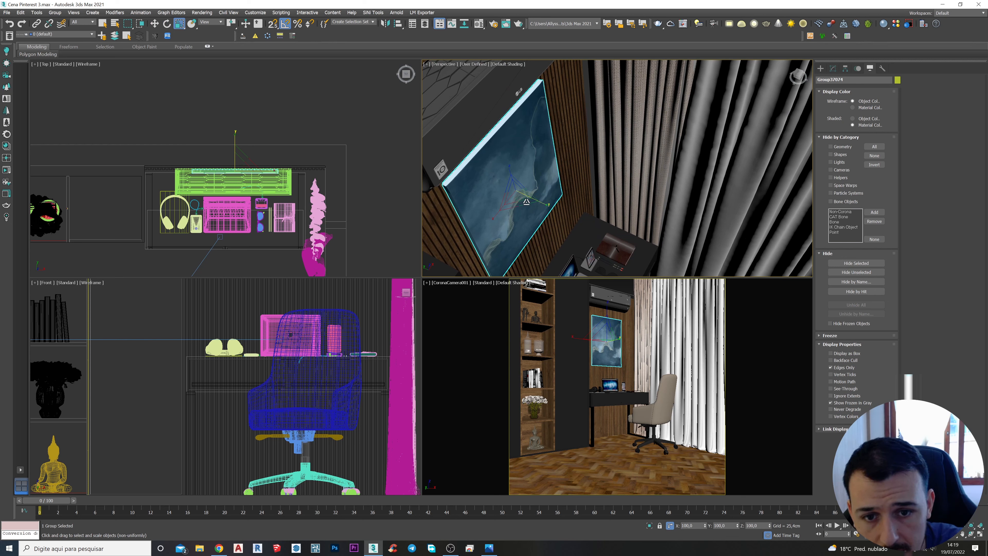
Step: Examine the picture, air conditioner and curtain from wider angles and clear the selection
mouse_move(527, 202)
alt+middle_down()
mouse_move(502, 192)
mouse_move(550, 137)
mouse_move(563, 211)
alt+middle_up()
key(shift+z)
key(shift+z)
key(shift+z)
key(shift+z)
key(shift+z)
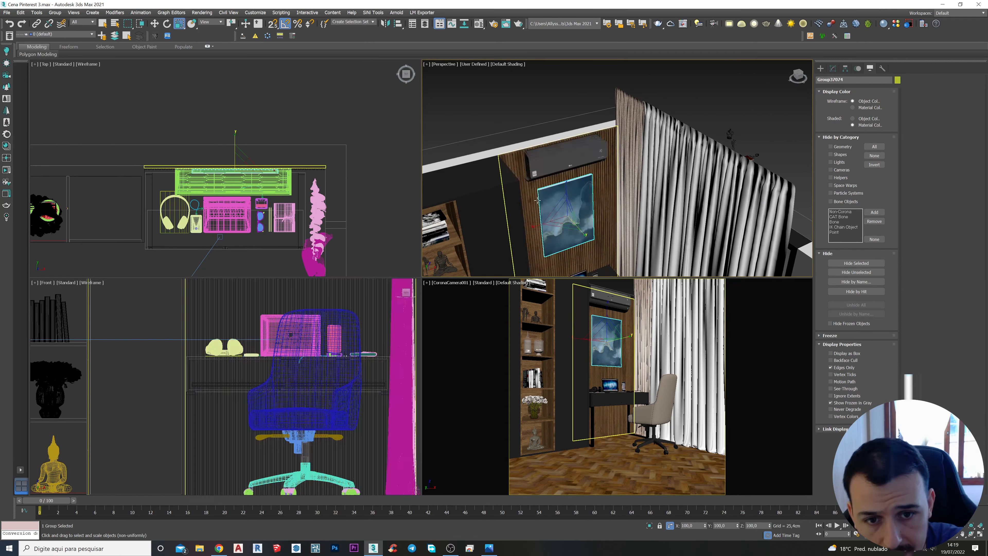
click(526, 129)
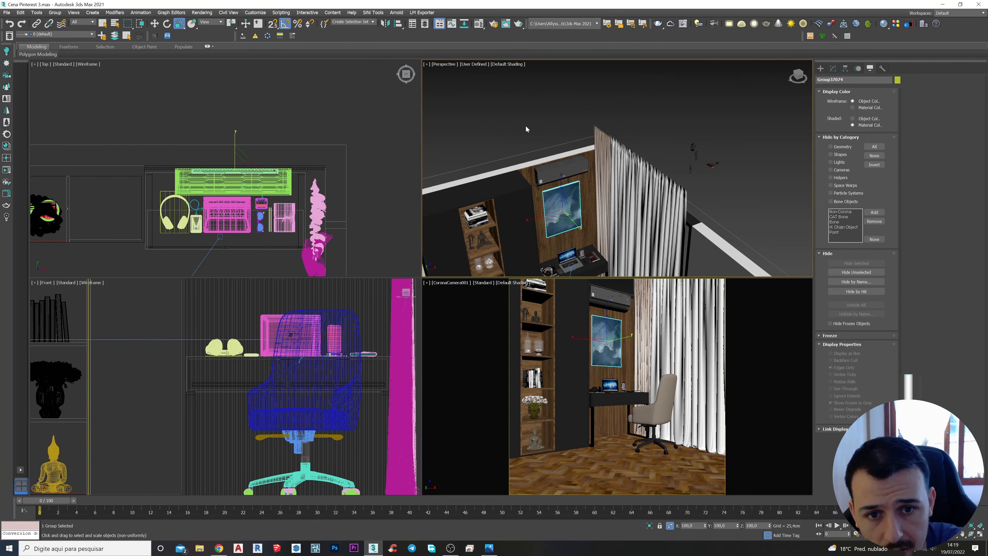
key(shift+z)
key(shift+z)
key(shift+z)
key(shift+z)
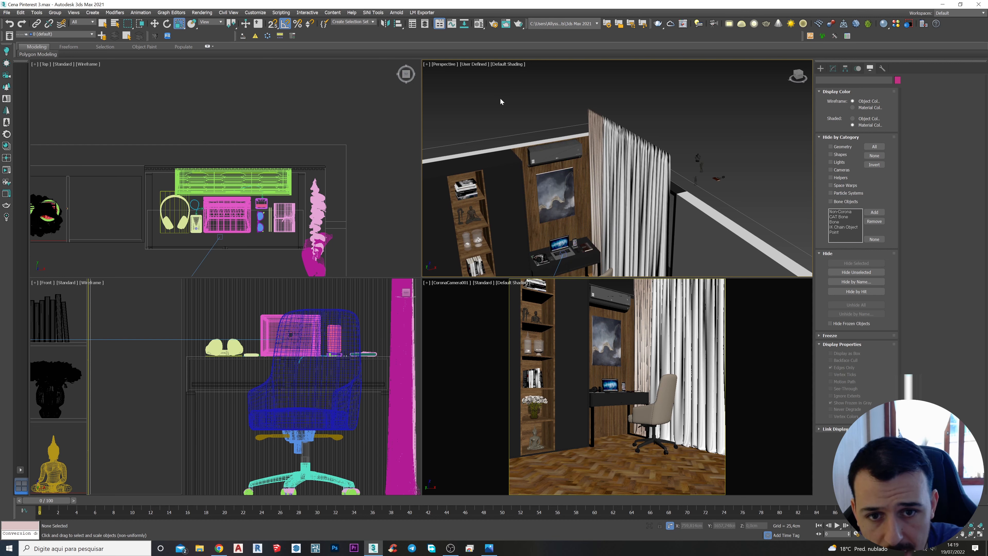
Step: Run an interactive Corona render with Exposure (EV) set to 3, dismissing the error log, and close the frame buffer after checking the image
click(6, 169)
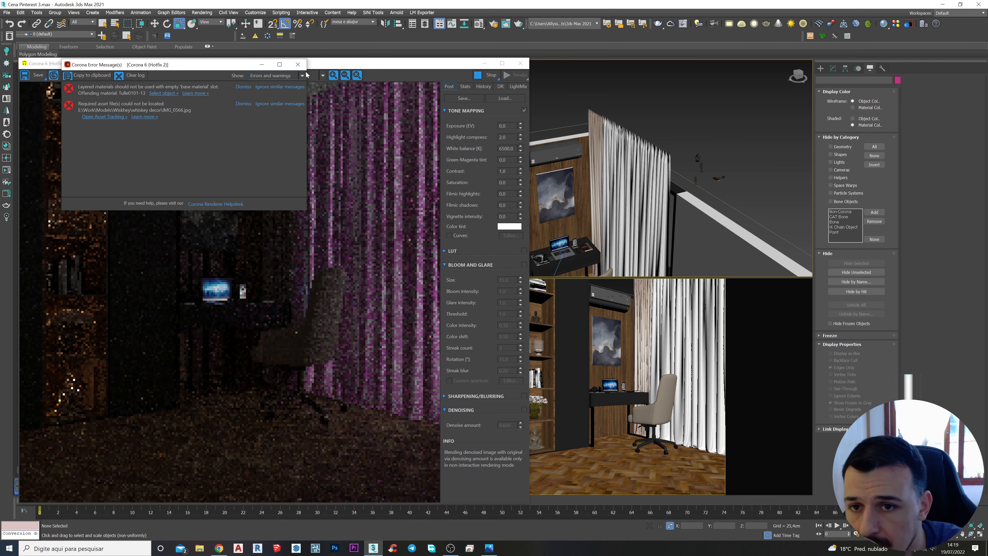
click(298, 64)
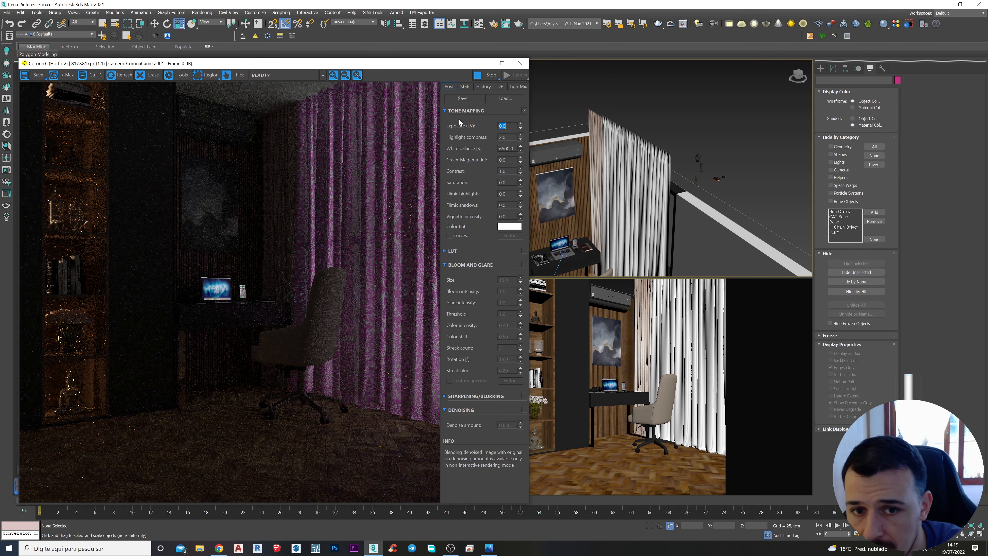
text(3)
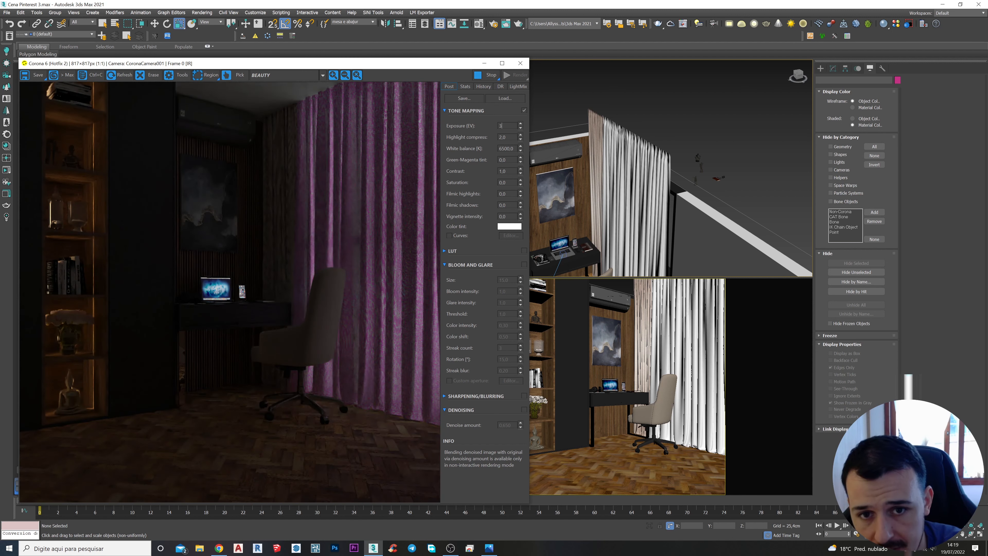
key(Return)
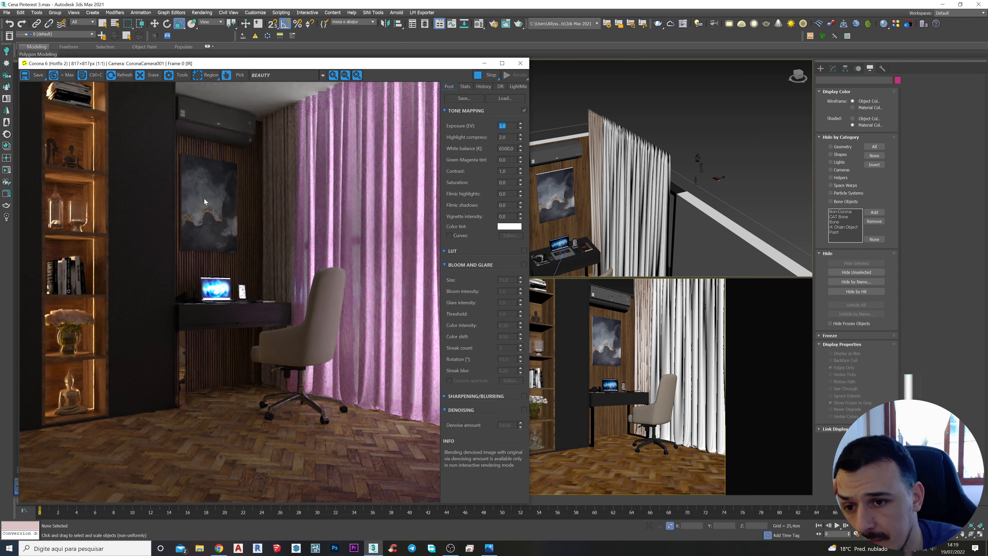
click(520, 63)
Step: Disable Fast preview denoise during render in the Corona performance settings and close the render setup
click(494, 26)
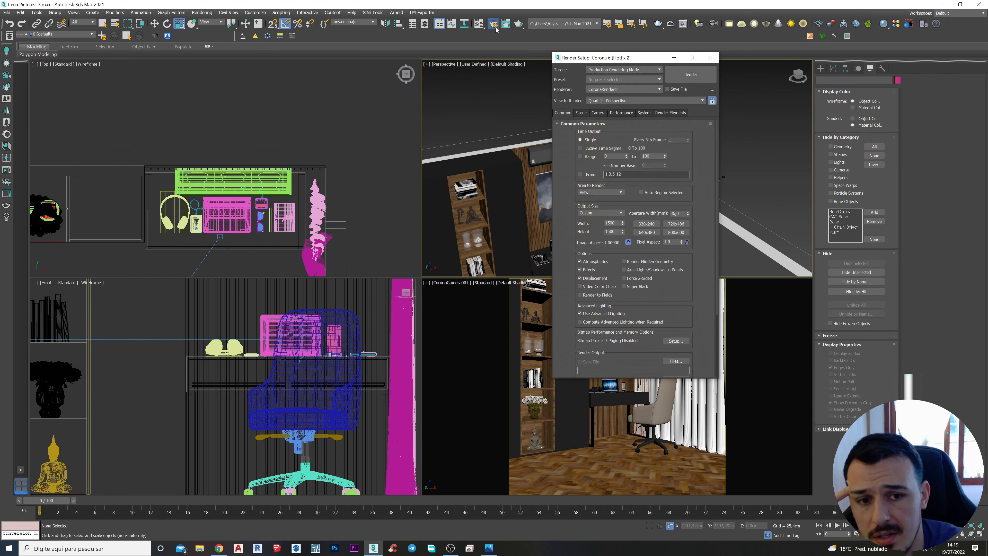
click(621, 112)
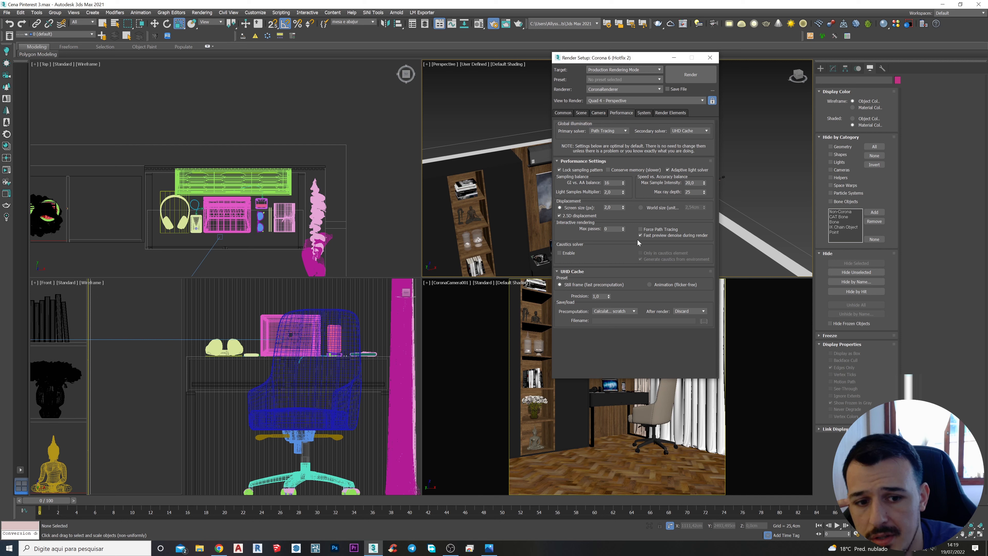
mouse_move(642, 238)
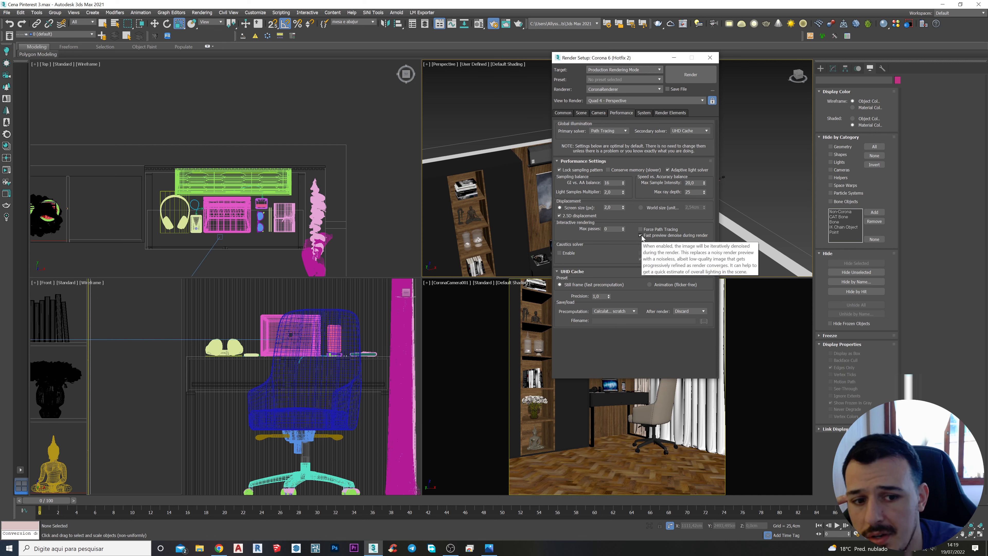
click(642, 236)
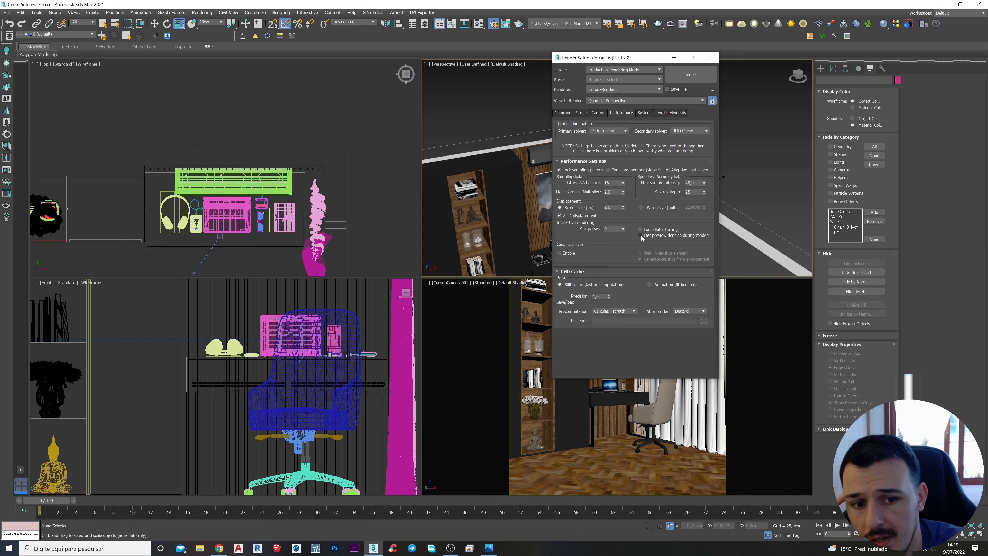
click(710, 58)
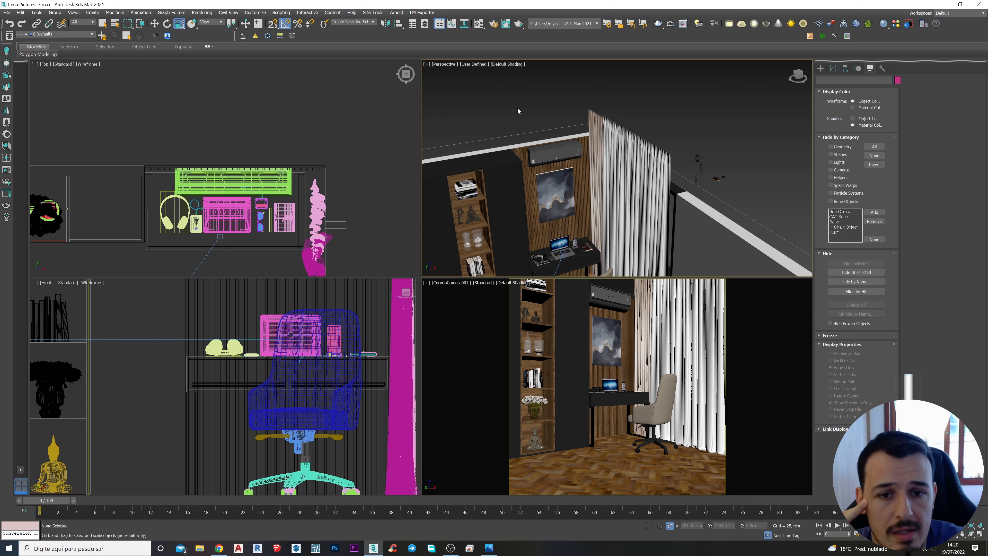
Step: Assign the Fabric Curtain material from the Corona Material Library's Fabrics category to the white curtain and close the library
middle_drag(518, 107, 529, 95)
click(657, 171)
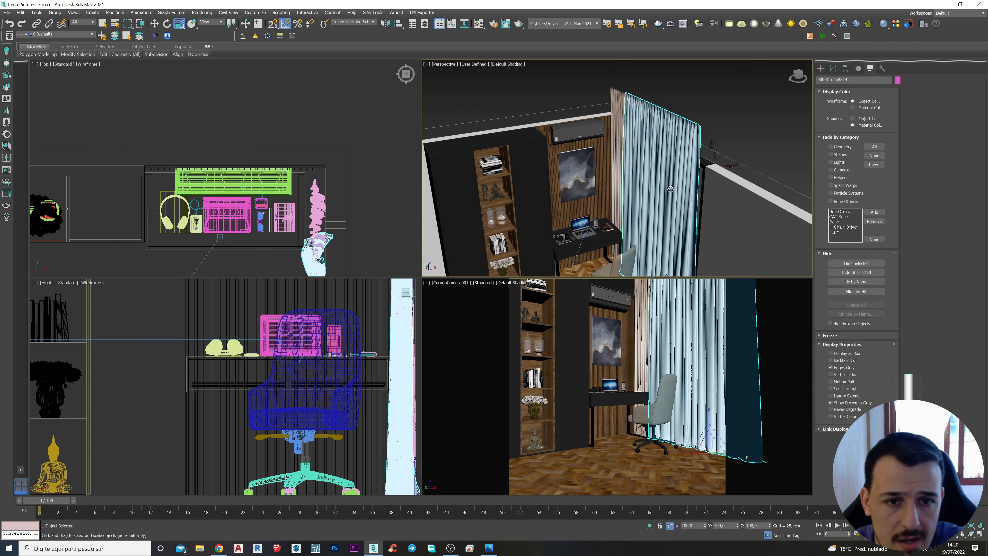
scroll(576, 199, down, 5)
mouse_move(576, 199)
alt+middle_down()
mouse_move(594, 212)
mouse_move(580, 207)
alt+middle_up()
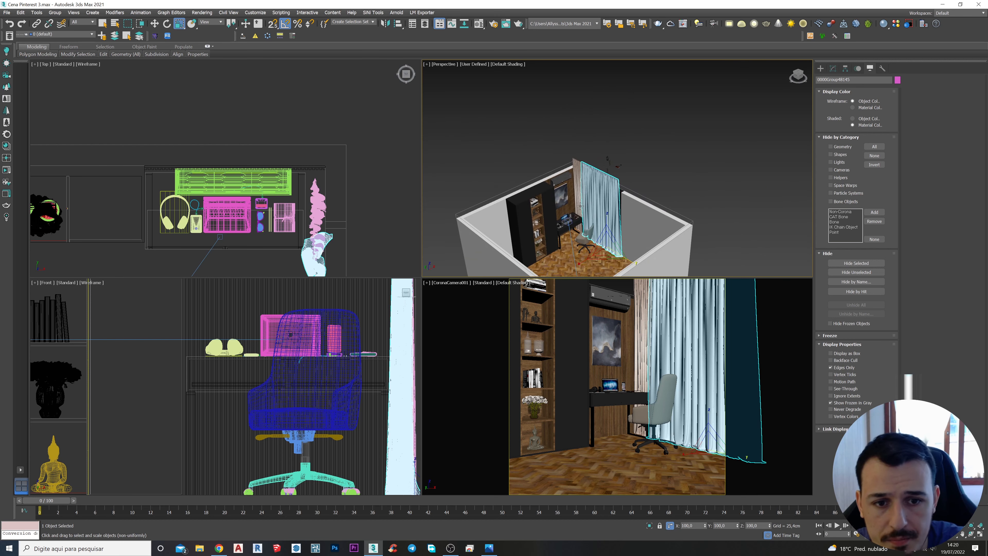
click(7, 145)
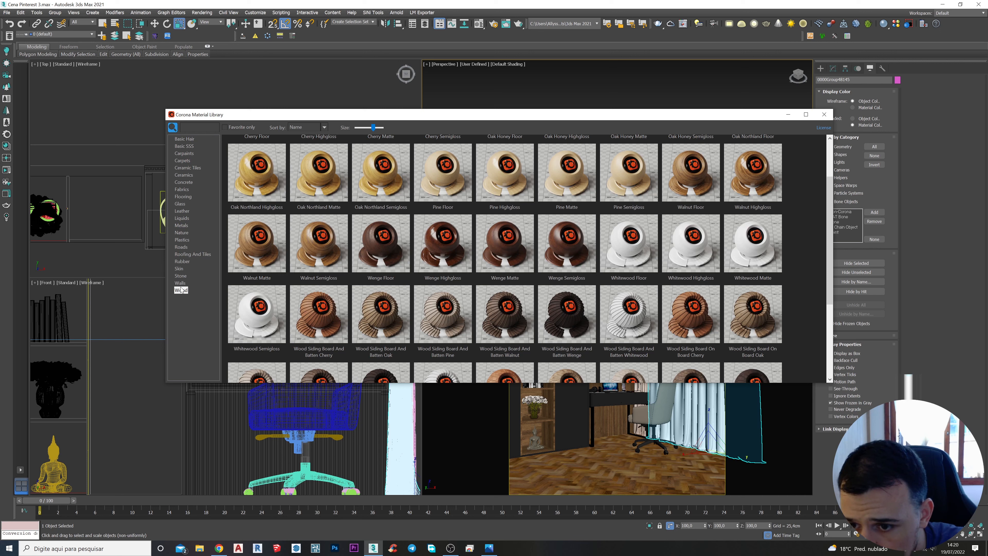
click(181, 189)
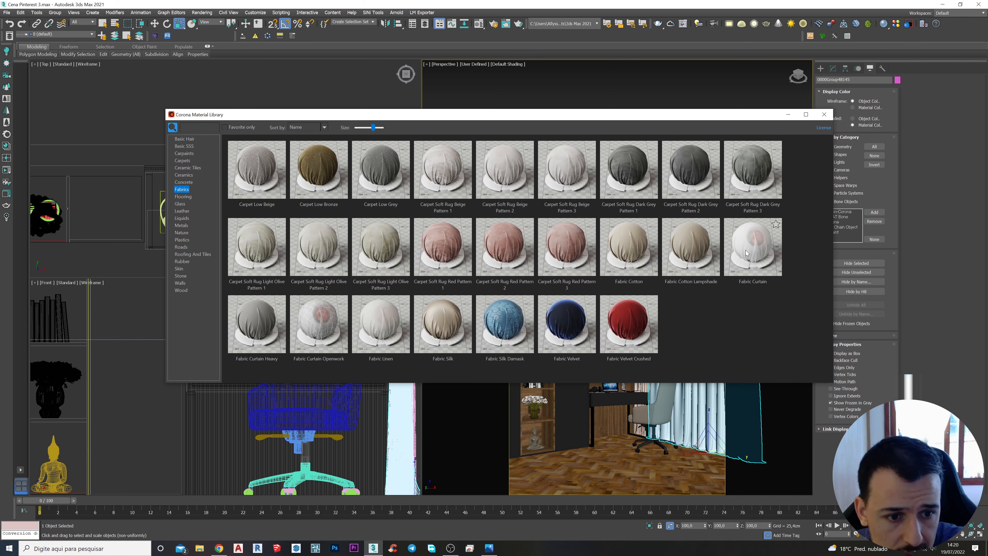
right_click(747, 253)
click(756, 260)
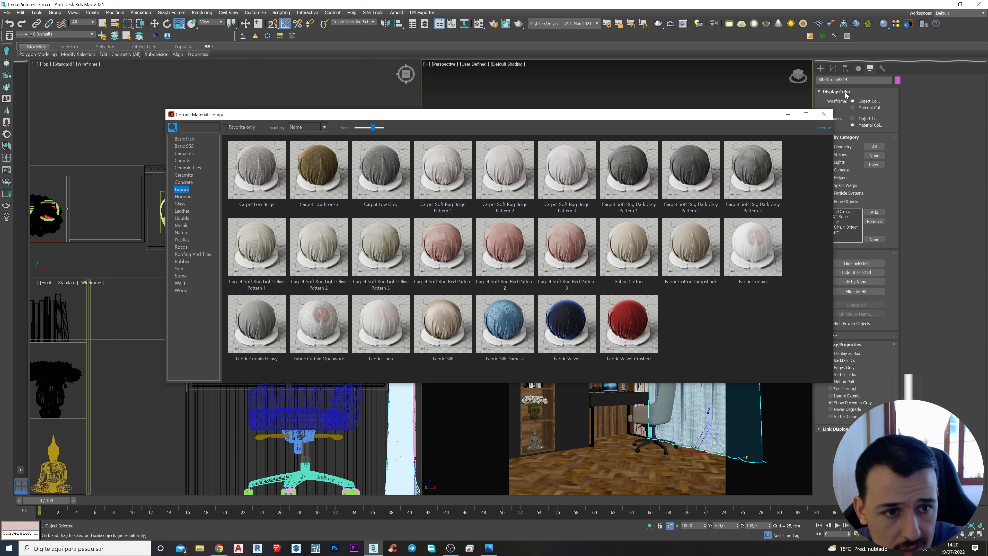
click(824, 114)
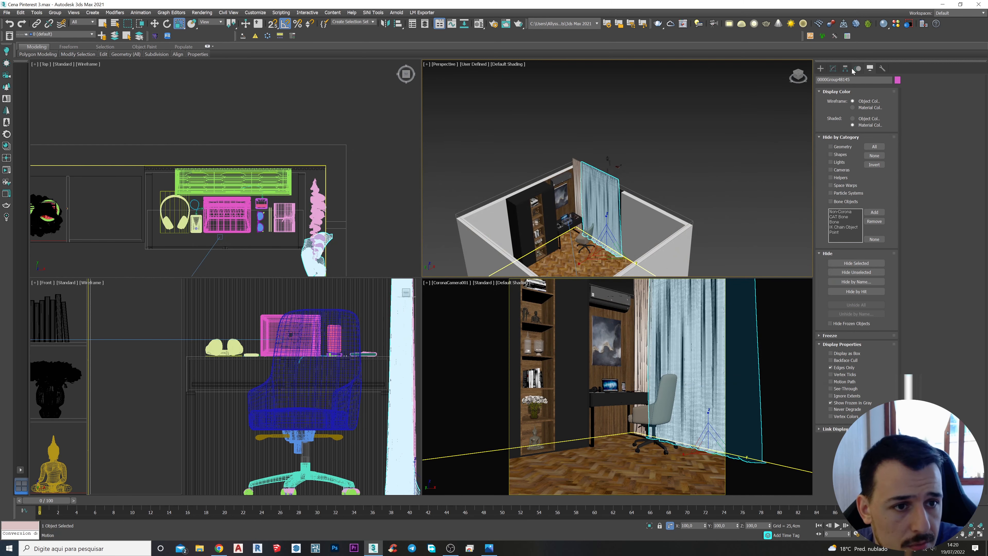
Step: Add a UVW Map modifier to the white curtain with Box mapping and Real-World Map Size enabled
click(833, 68)
click(836, 114)
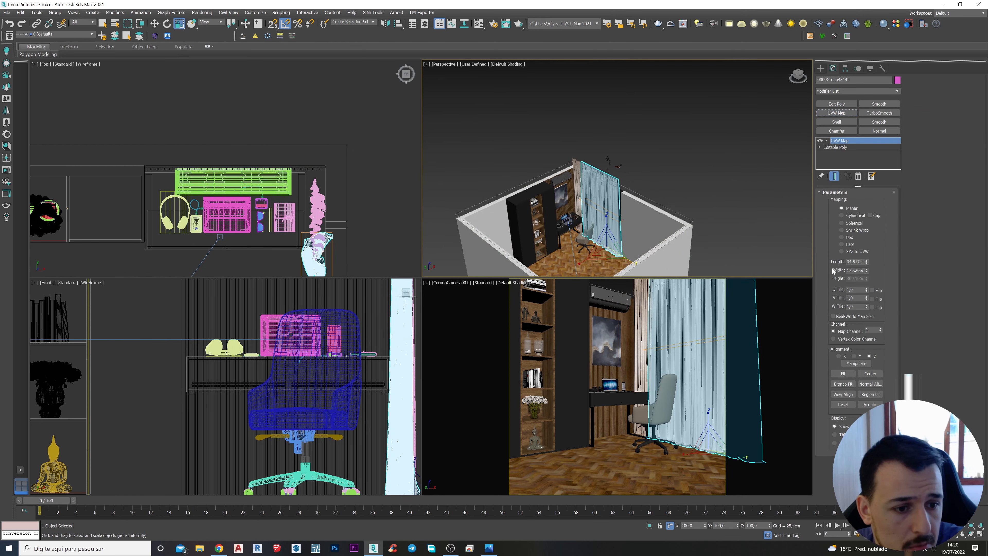
click(841, 237)
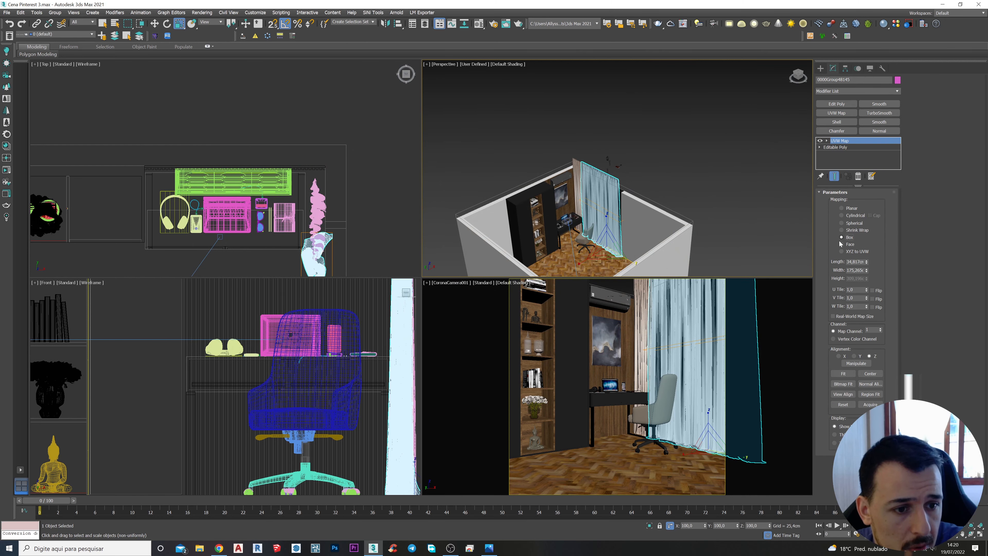
click(833, 316)
scroll(615, 210, up, 3)
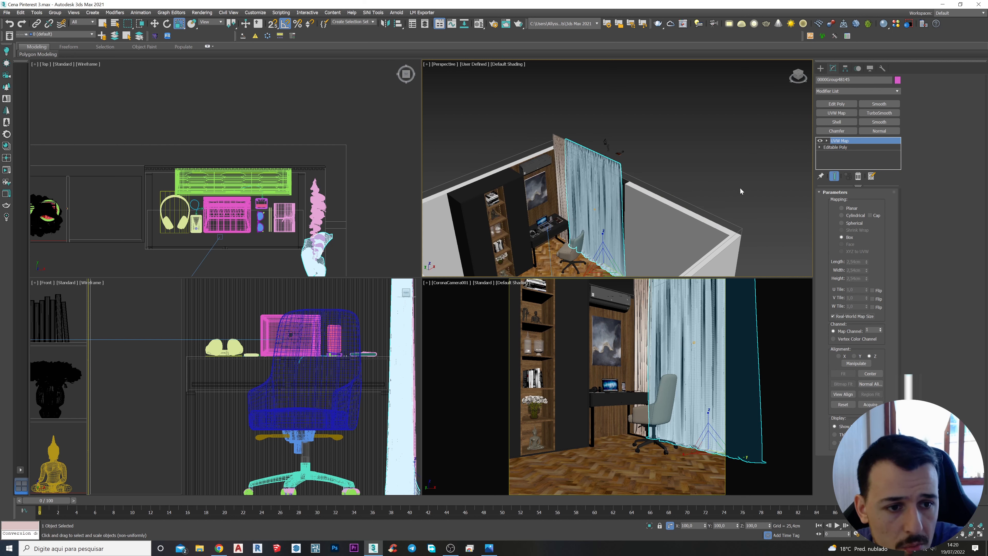
Step: Deselect the white curtain, start an interactive Corona render and dismiss the error log
alt+middle_drag(615, 269, 637, 257)
click(490, 121)
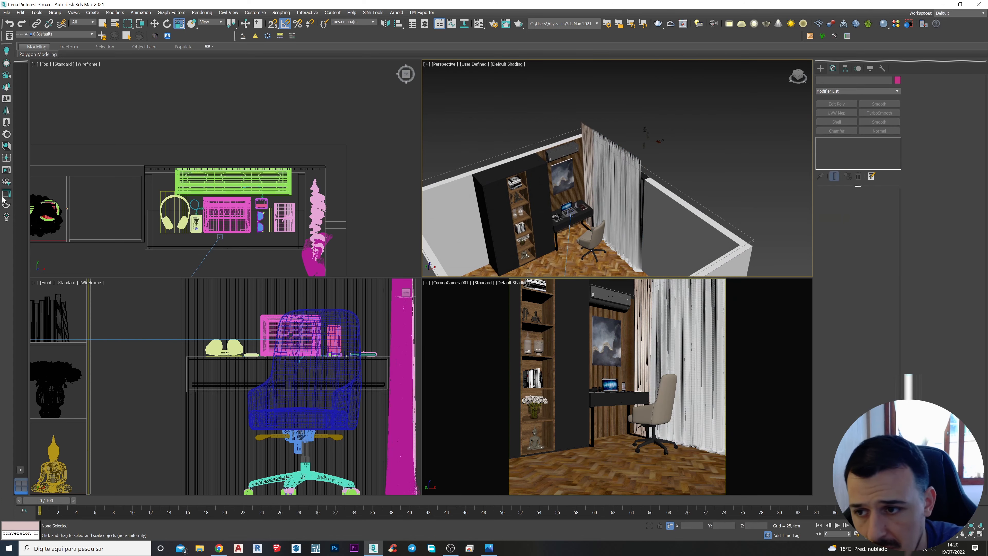
click(6, 171)
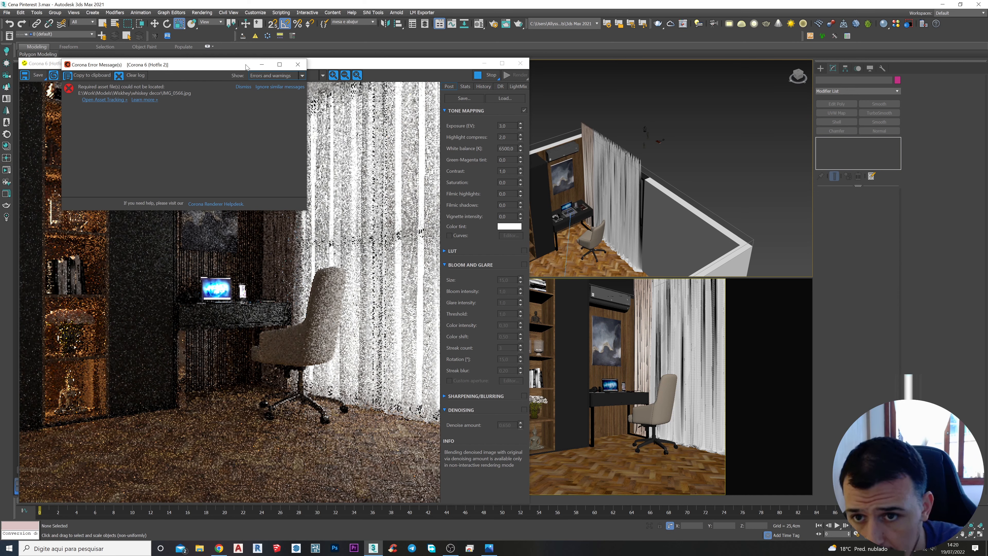
click(298, 65)
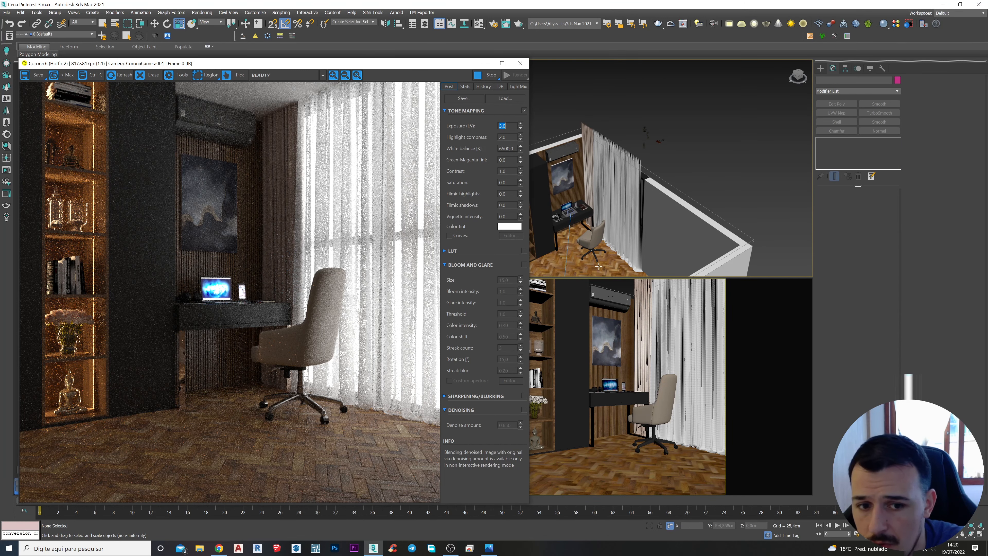
Step: Move the wall picture and the air conditioner together out of the room, behind the back wall
mouse_move(417, 67)
mouse_down()
mouse_move(305, 109)
mouse_move(310, 83)
mouse_up()
click(564, 177)
ctrl+click(562, 151)
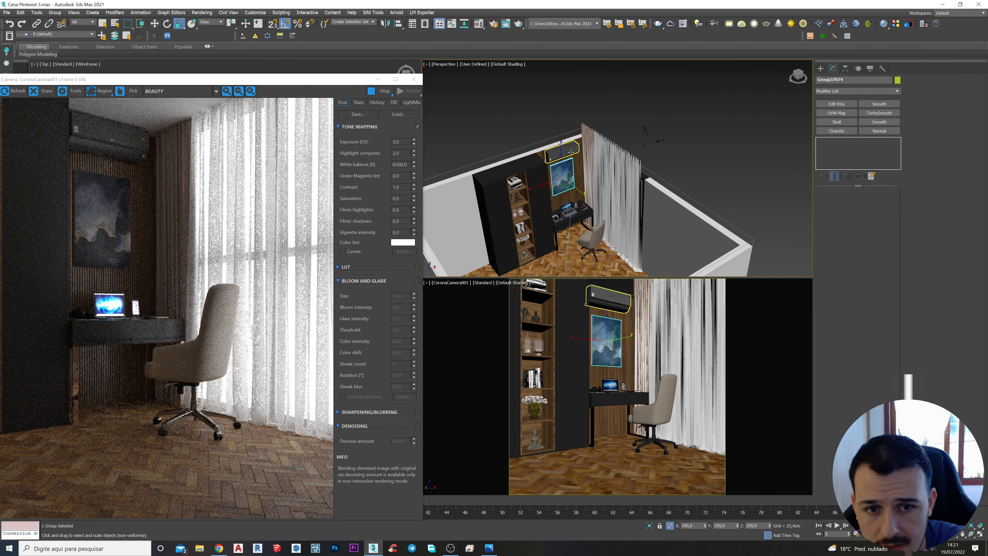
key(w)
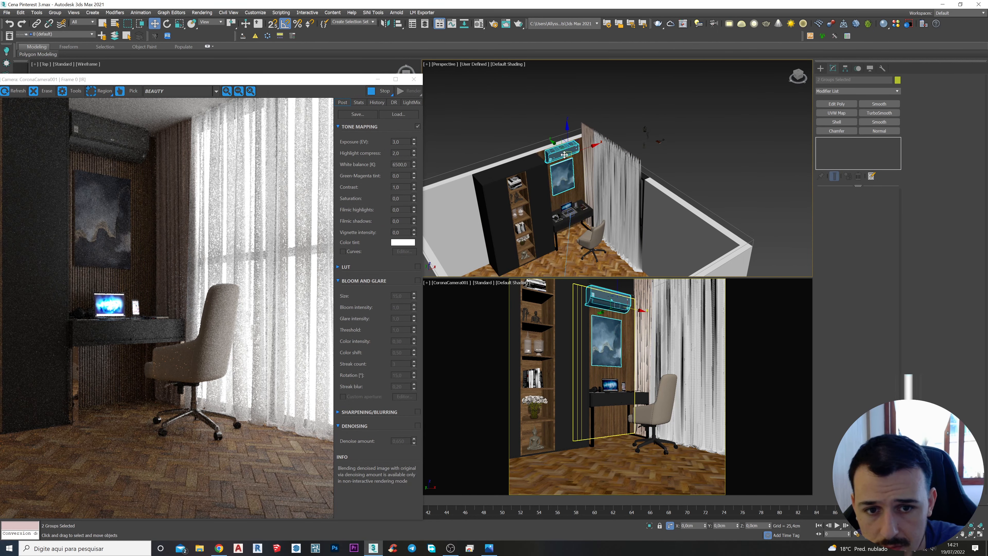
drag(554, 152, 536, 136)
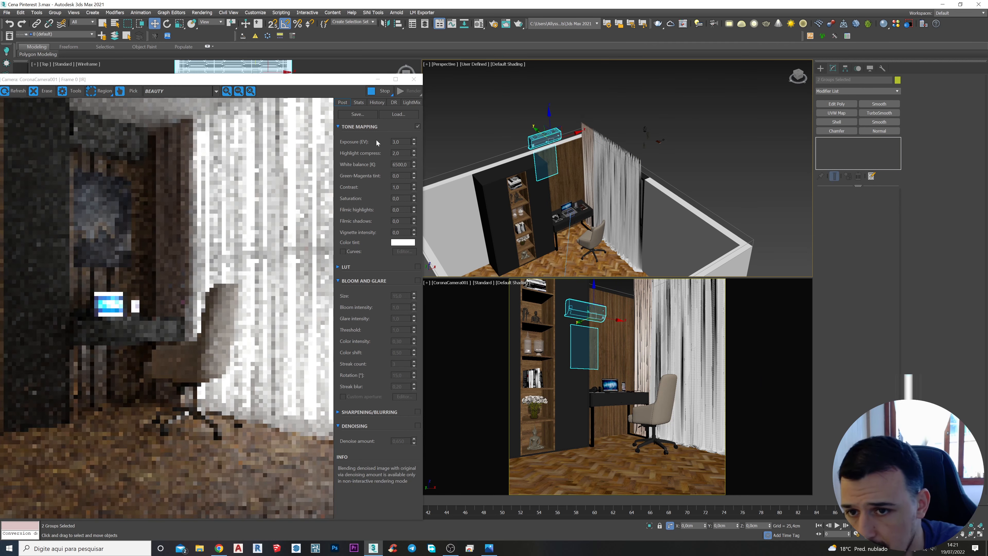
drag(296, 82, 534, 68)
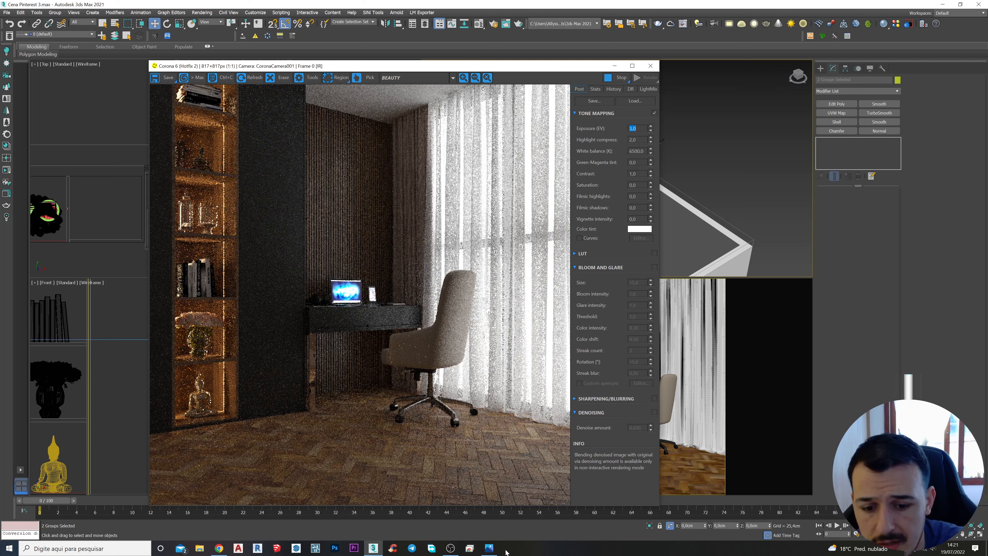
Step: Compare the running interactive render with the reference photo of the home office
click(489, 549)
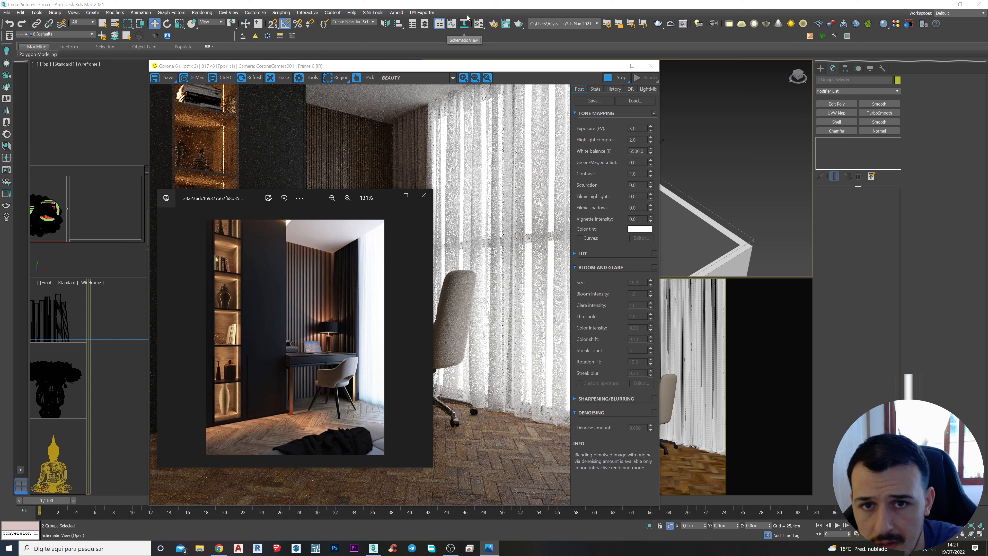
click(466, 7)
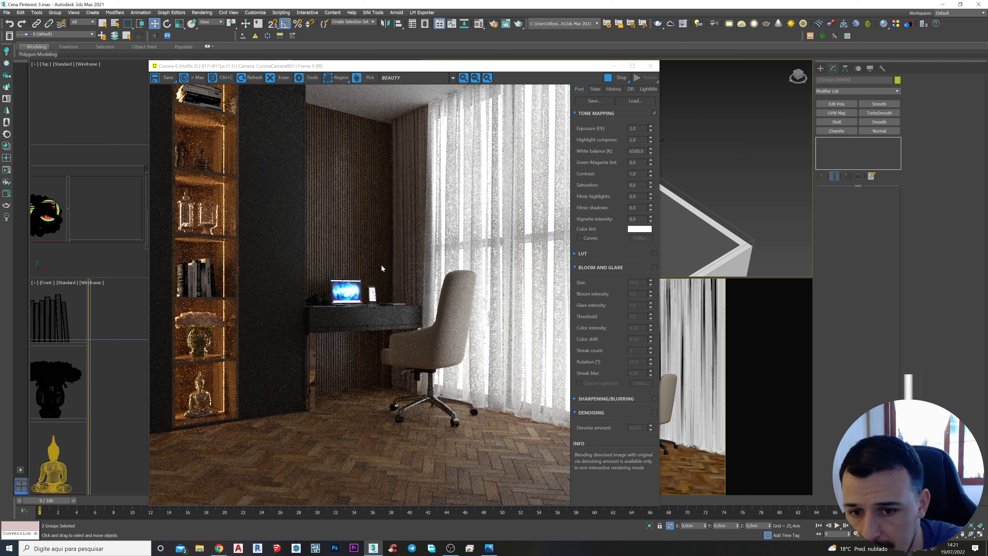
click(498, 549)
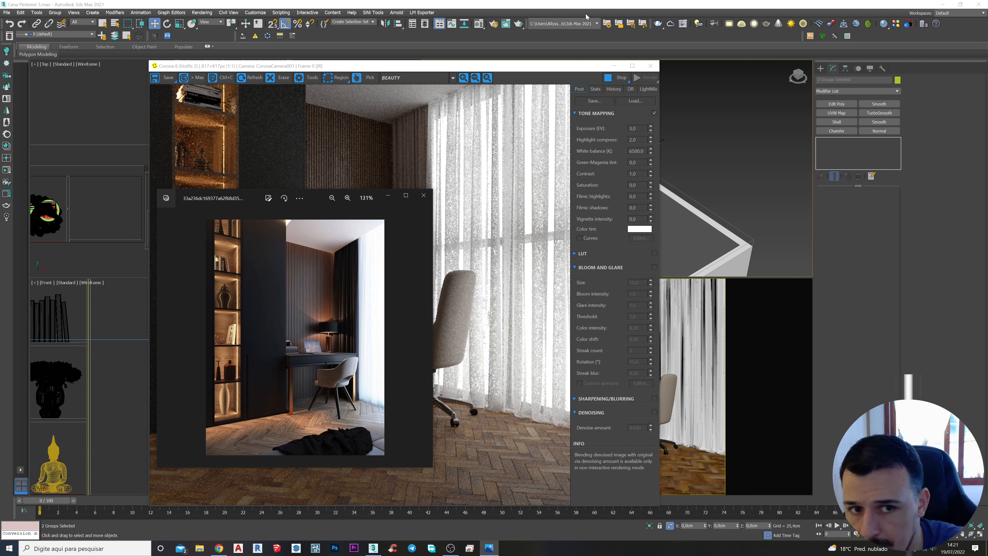
click(622, 14)
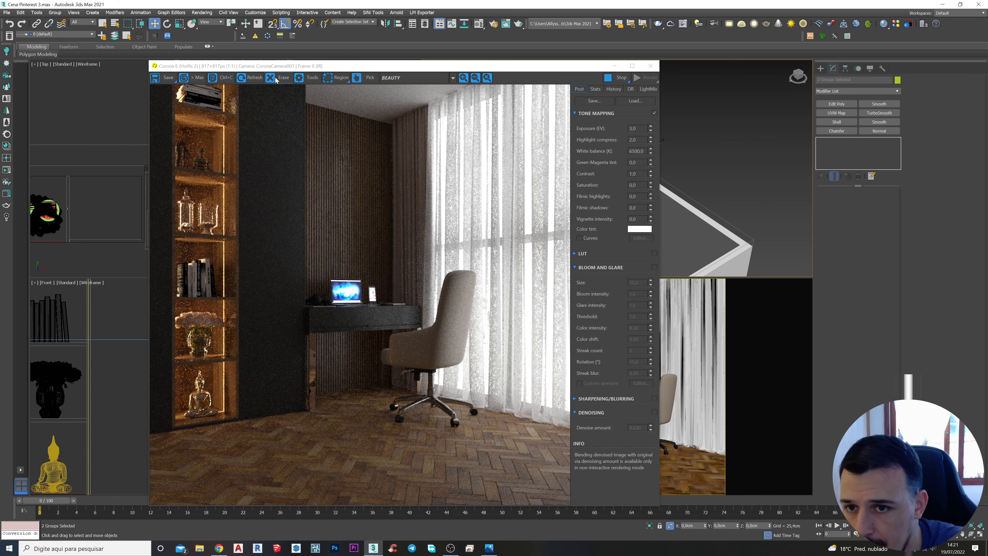
drag(276, 66, 306, 67)
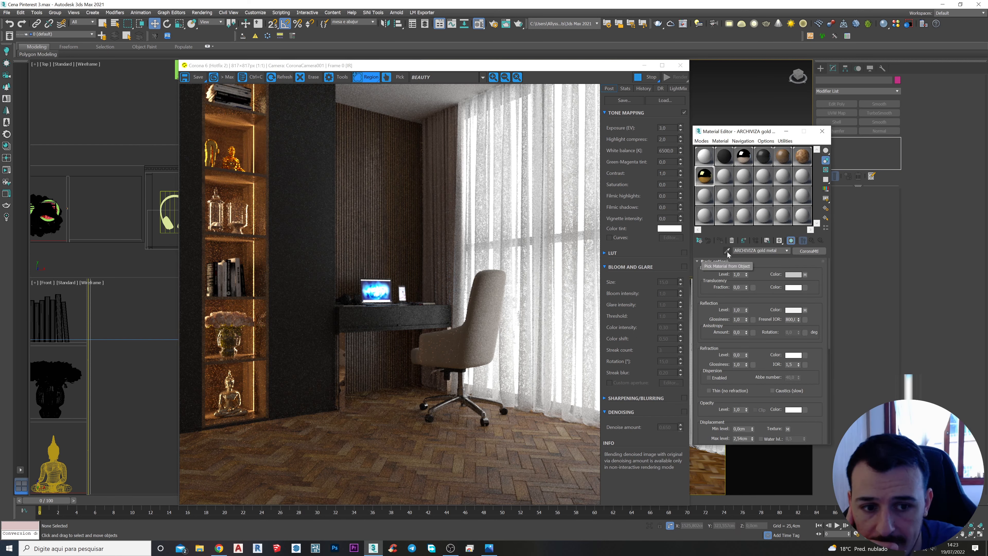
Step: Pick the metal 1 material from the Buddha statue on the lowest shelf and assign it to the figurines on the upper shelf
click(727, 251)
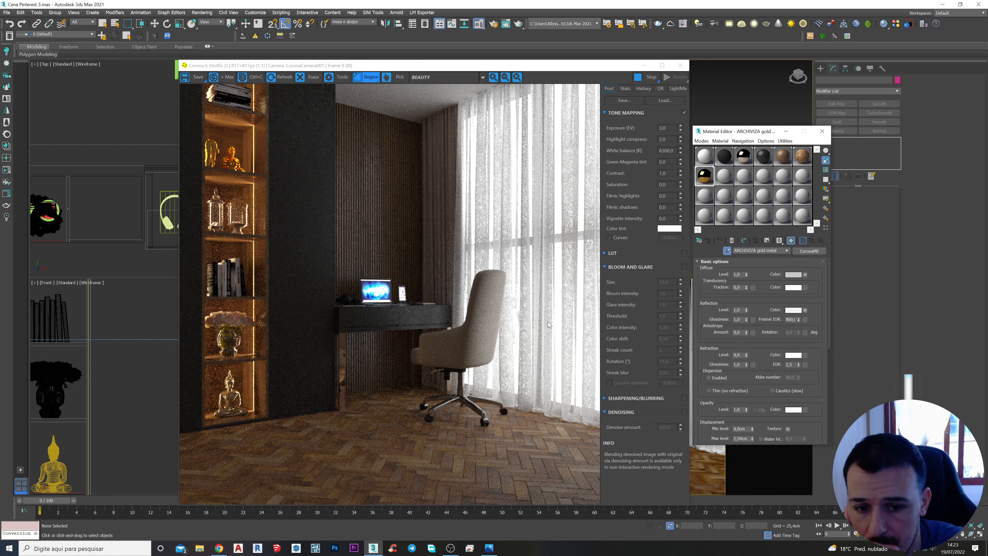
drag(591, 67, 243, 174)
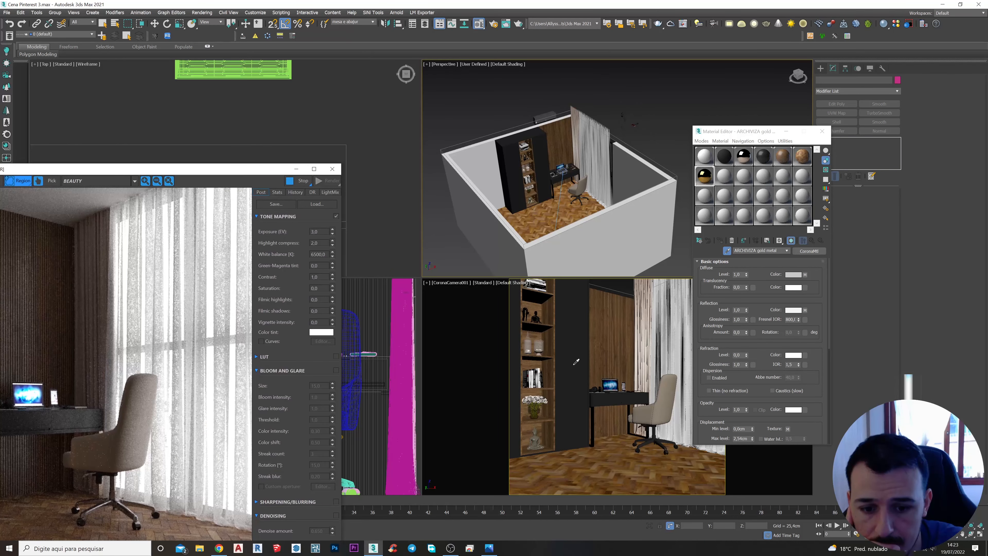
click(537, 435)
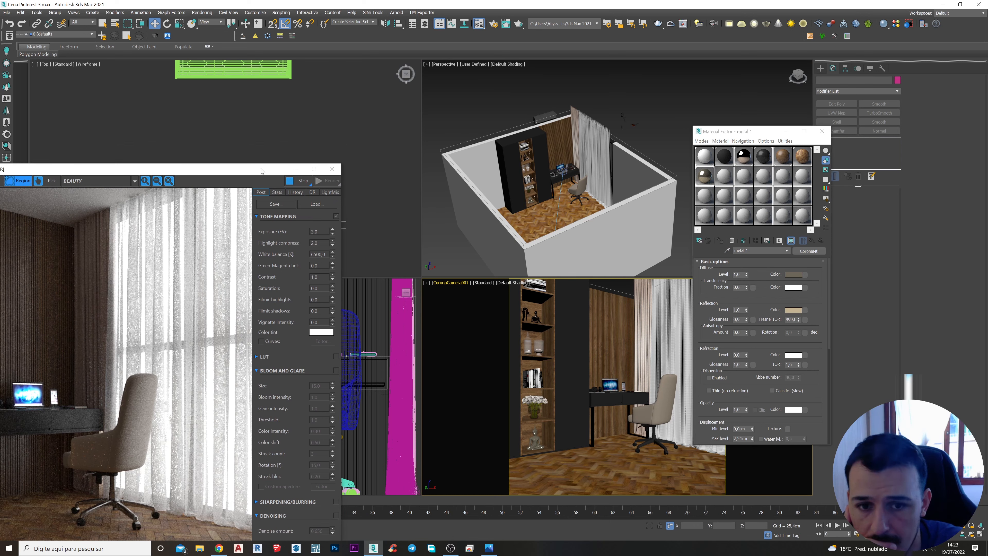
drag(256, 174, 359, 340)
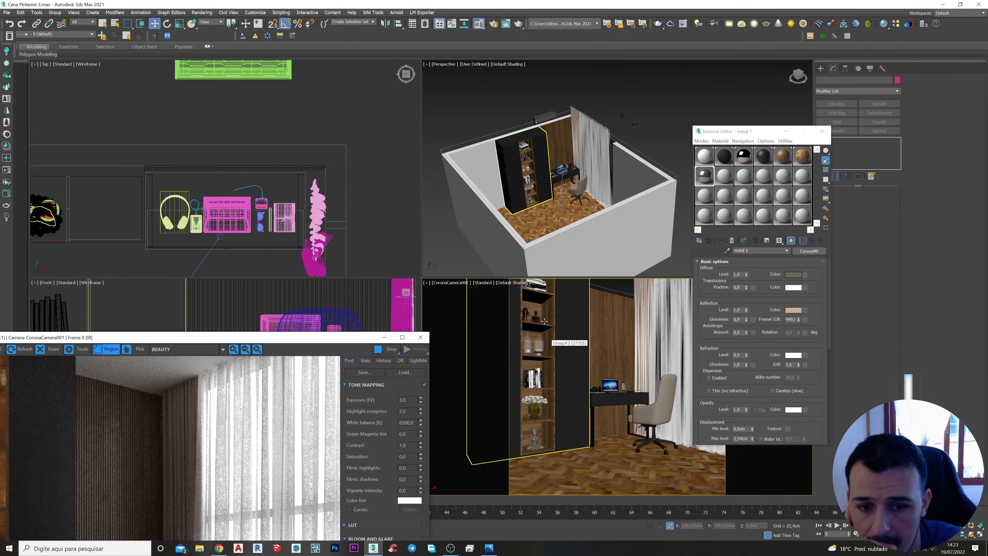
click(533, 317)
click(720, 240)
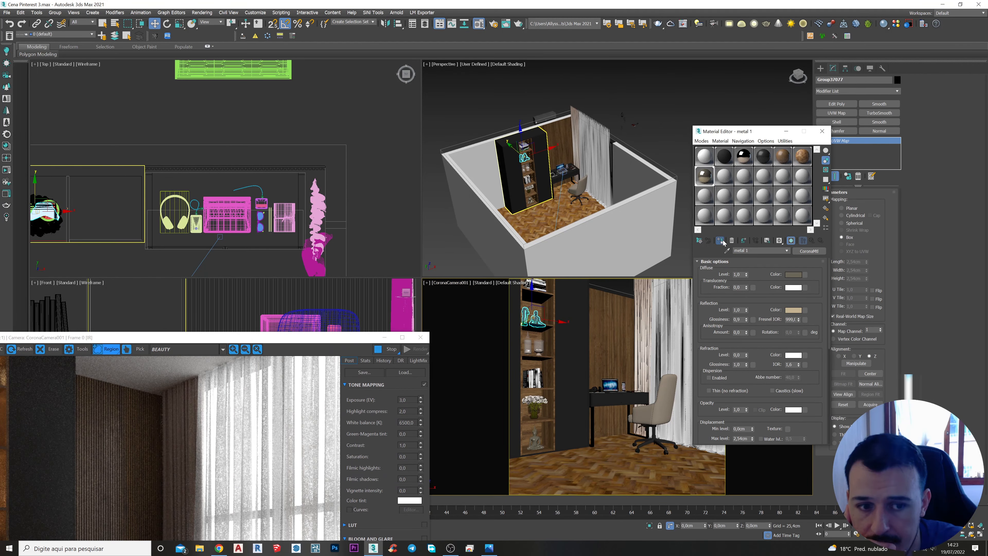
drag(278, 340, 494, 82)
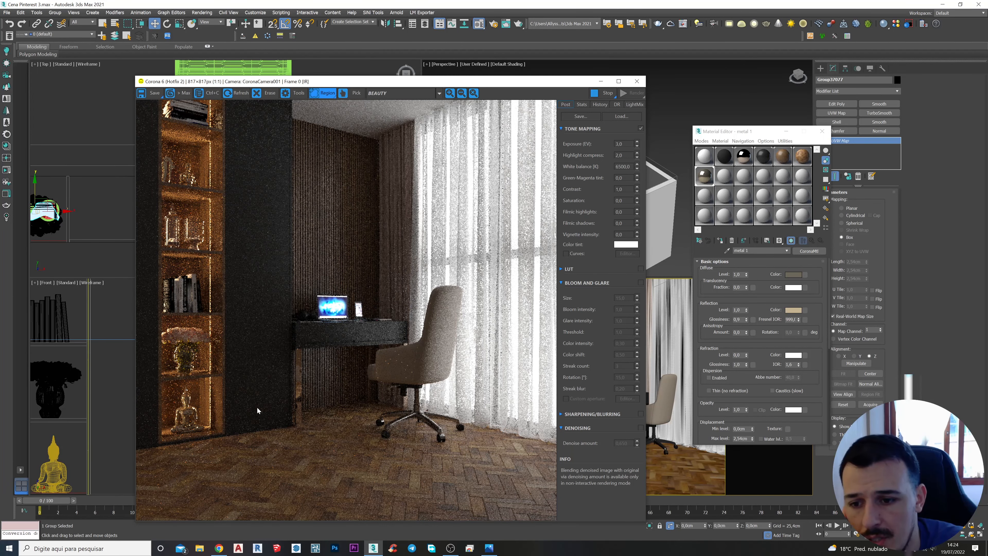
Step: Set the render's tone mapping to Exposure (EV) 4 and Highlight compress 5, keeping render and material editor side by side
drag(395, 83, 357, 65)
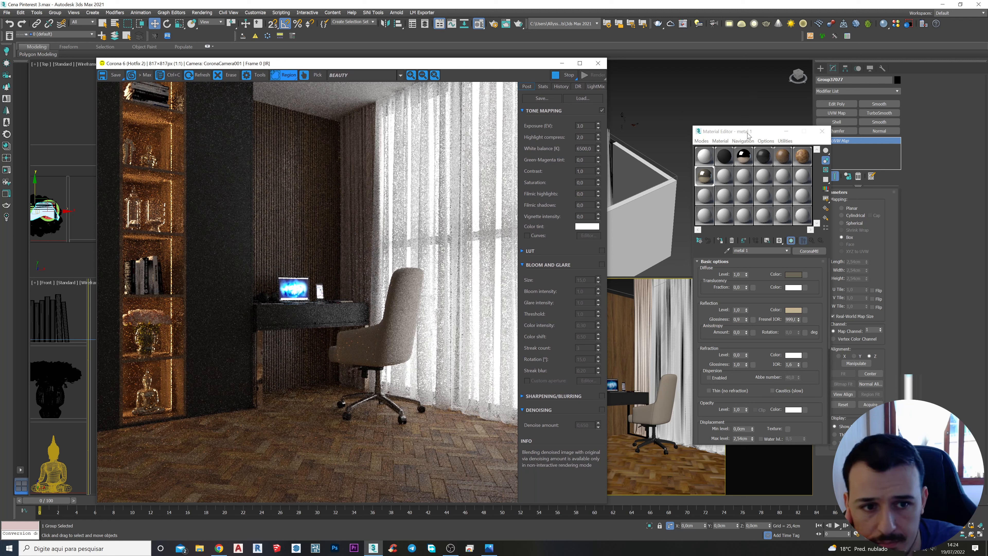
drag(747, 132, 686, 130)
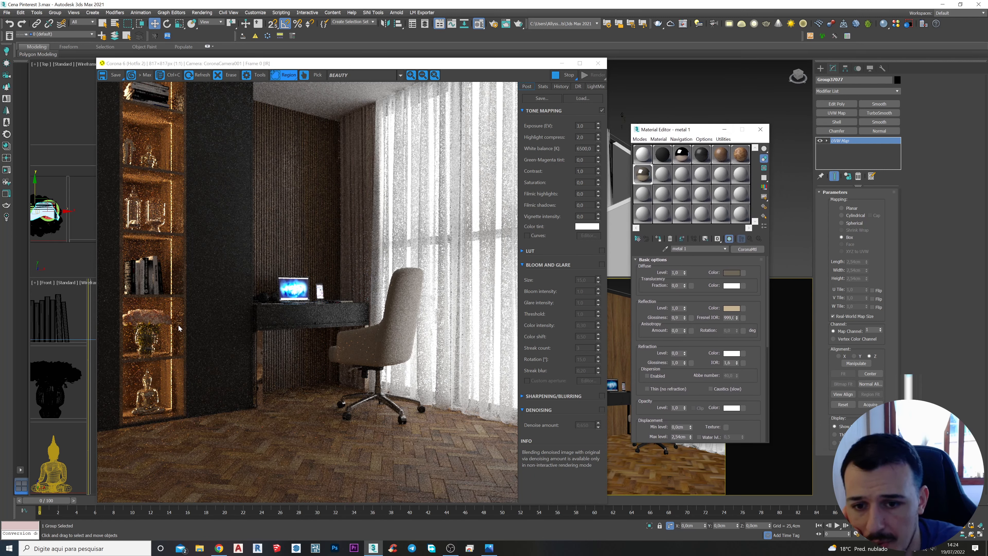
double_click(581, 126)
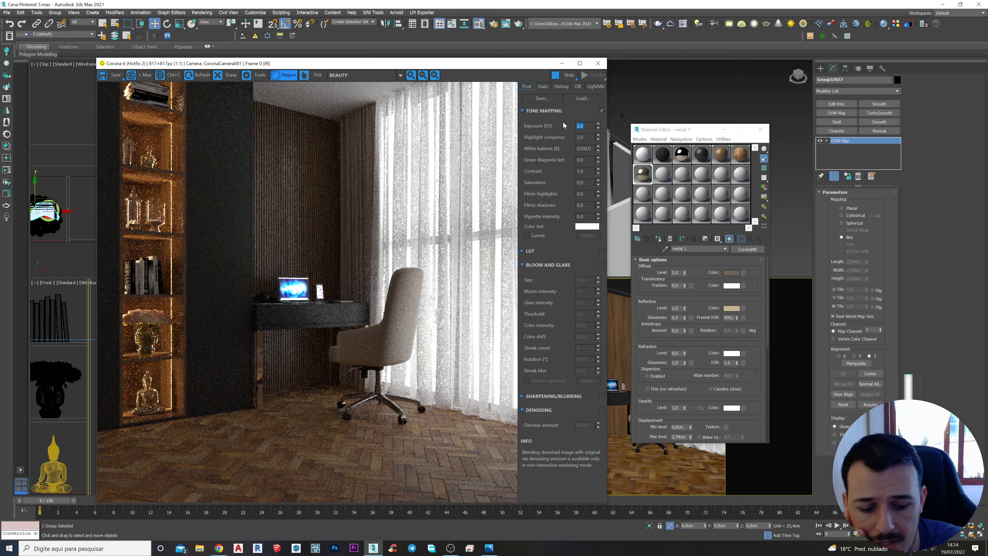
text(4)
key(Return)
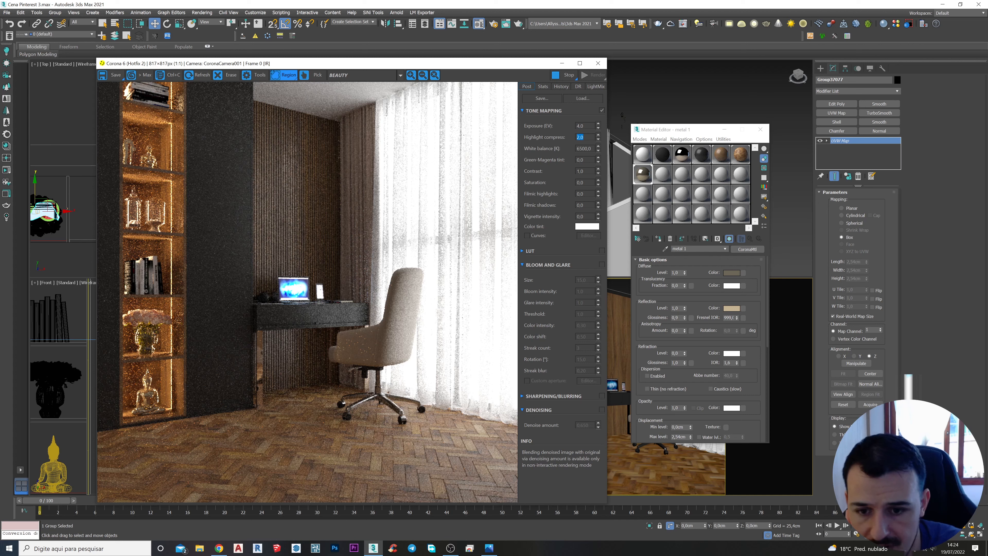
text(5)
key(Return)
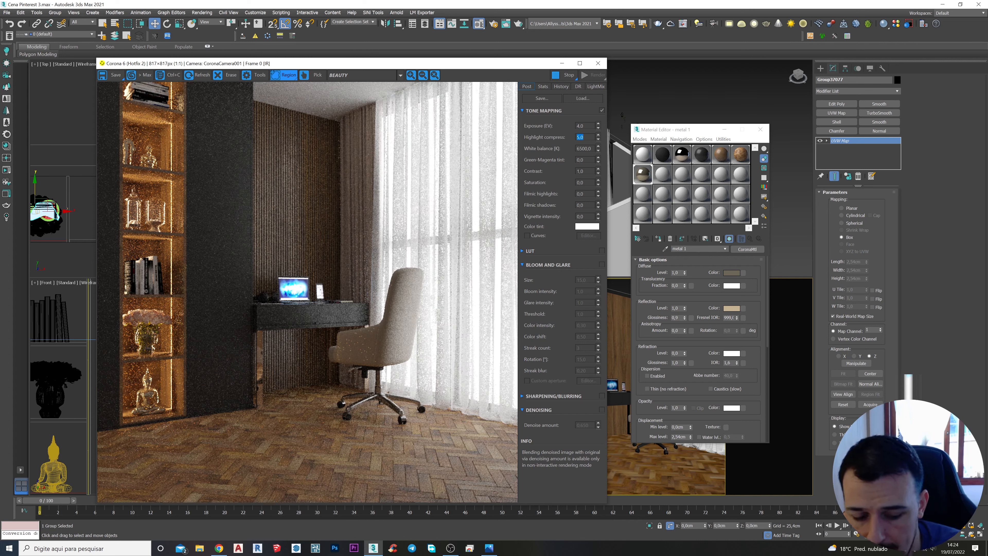
Step: Try Highlight compress 1 in the tone mapping with Exposure (EV) at 3 and at 2
text(1)
key(Return)
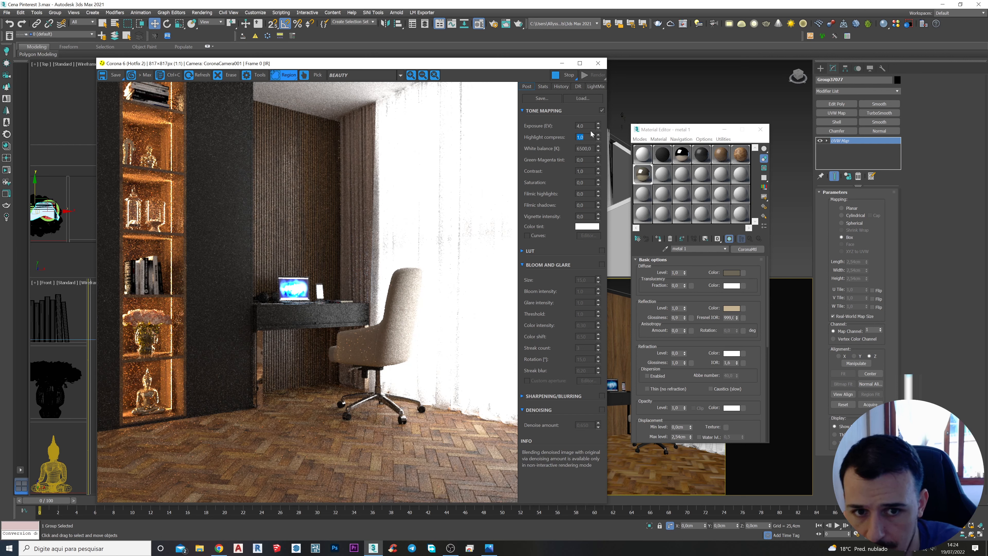
key(shift+Tab)
text(3)
key(Return)
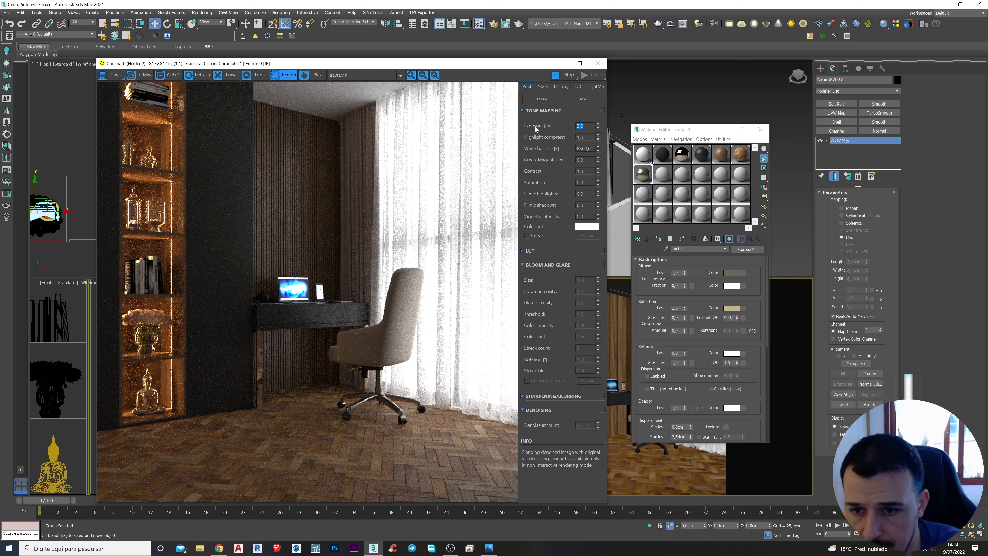
text(2)
key(Return)
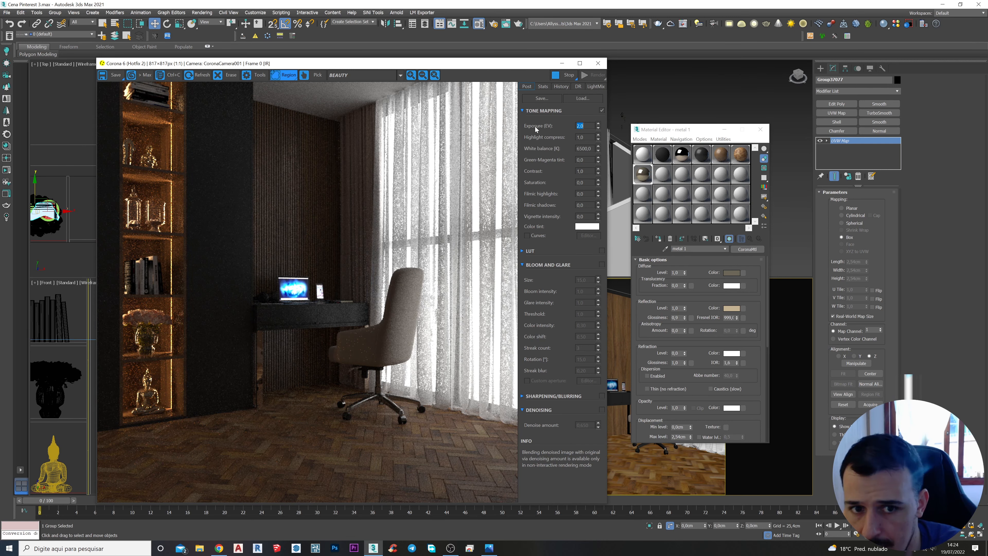
Step: Return Exposure (EV) to 4, test a lower Highlight compress value, and settle Highlight compress on 5
text(4)
key(Return)
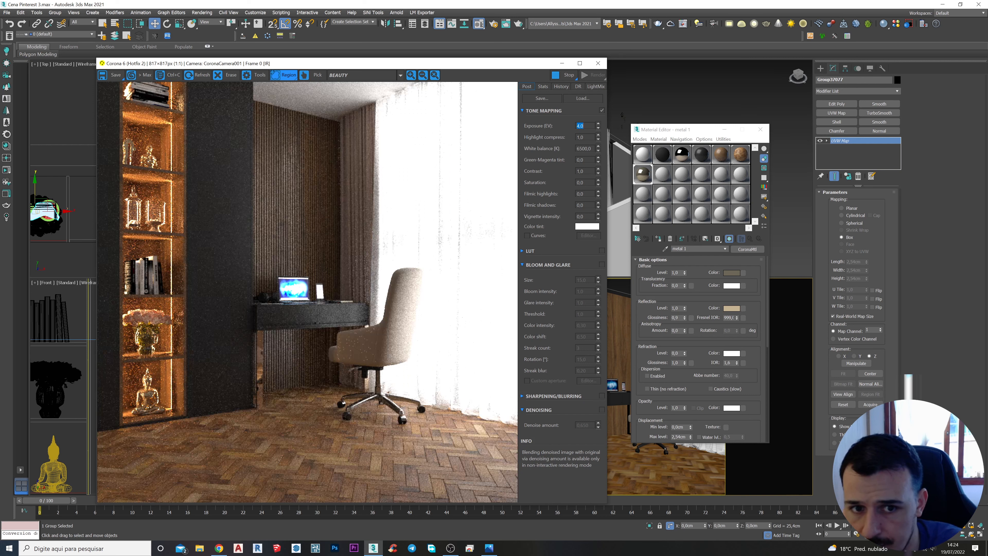
key(Tab)
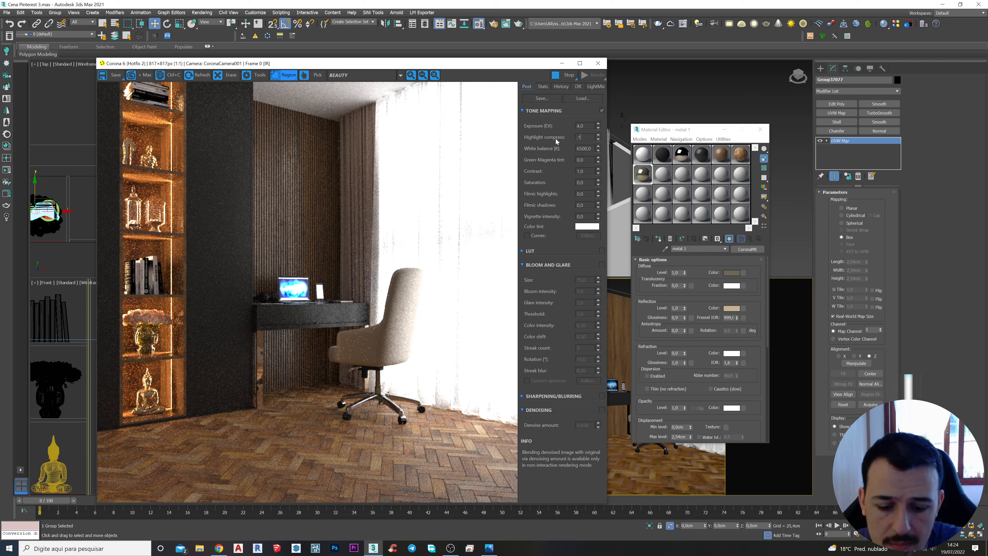
key(BackSpace)
key(BackSpace)
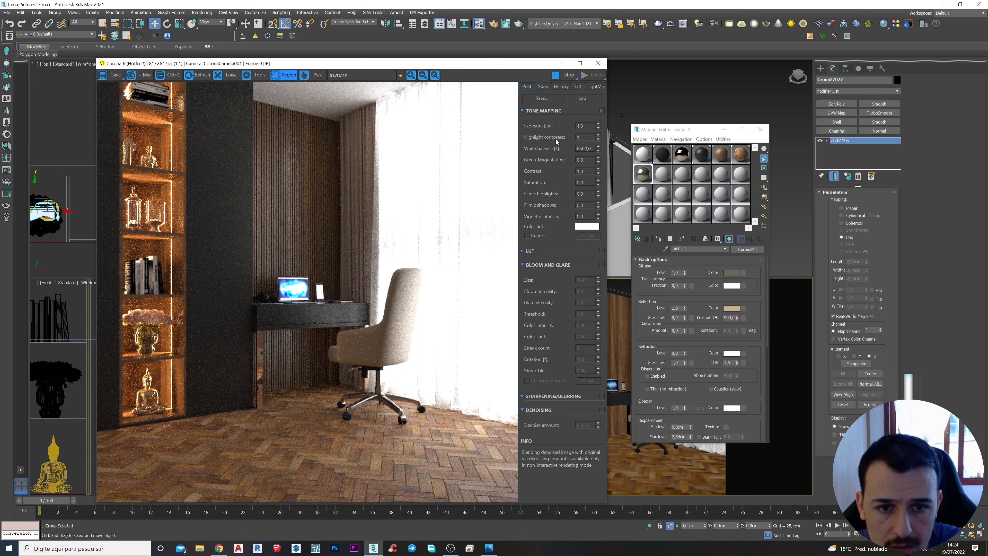
key(Return)
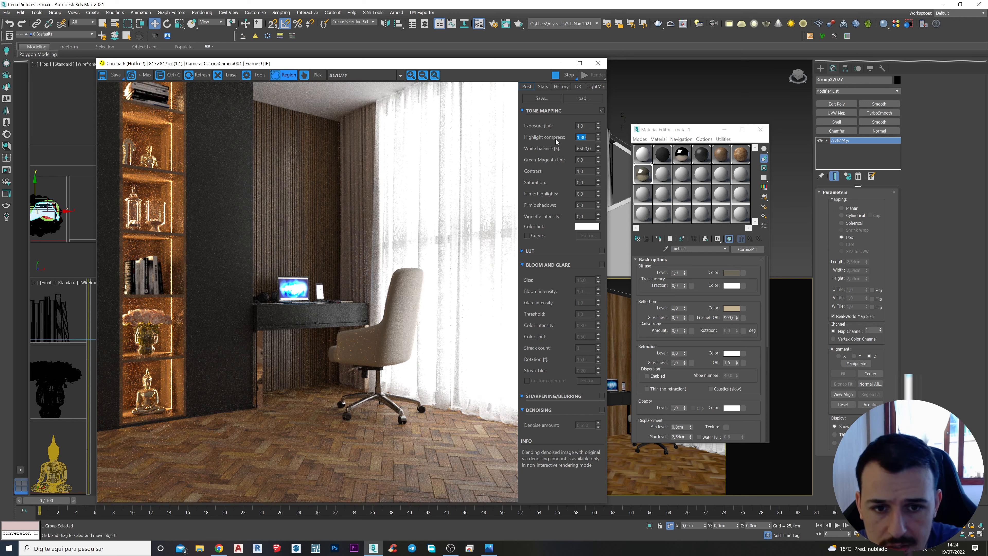
text(5)
key(Return)
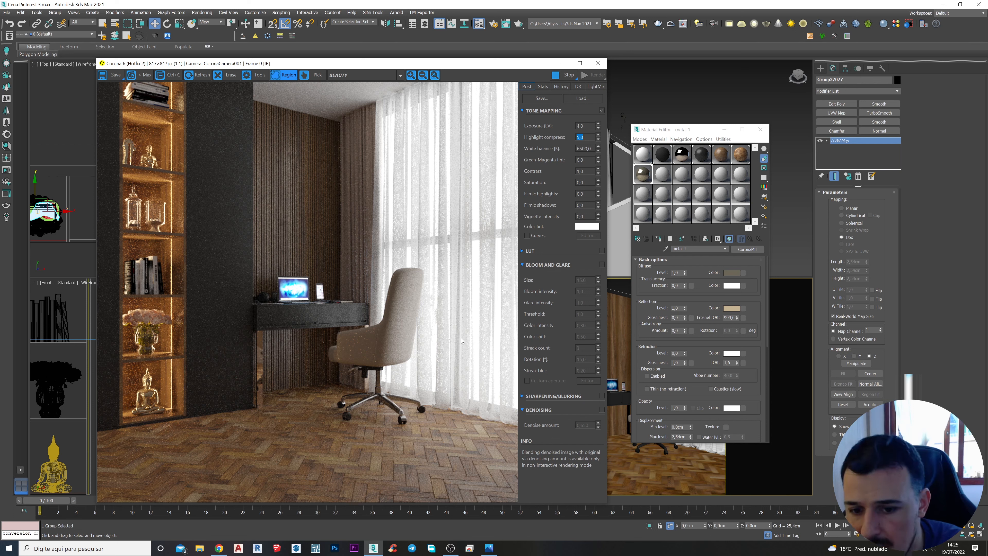
Step: Open the reflection glossiness bitmap of the PISO PARQUET material and set its output RGB Level to 2
click(740, 154)
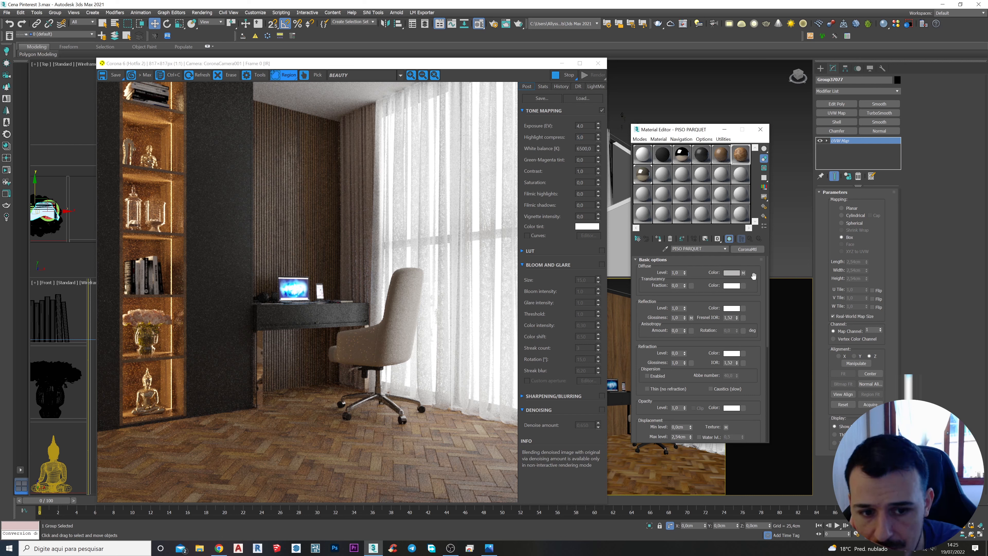
scroll(753, 277, down, 1)
click(692, 303)
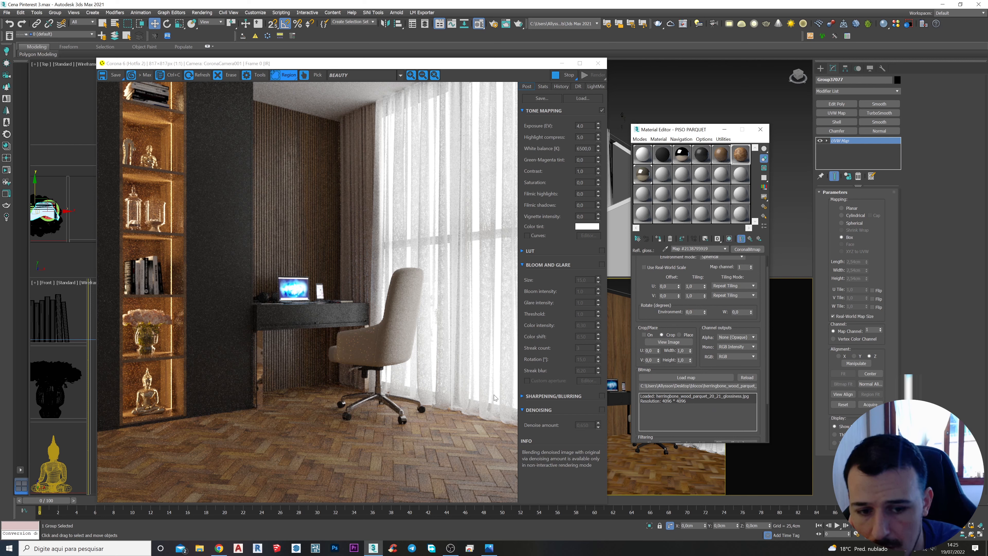
scroll(764, 319, down, 1)
scroll(764, 319, down, 1)
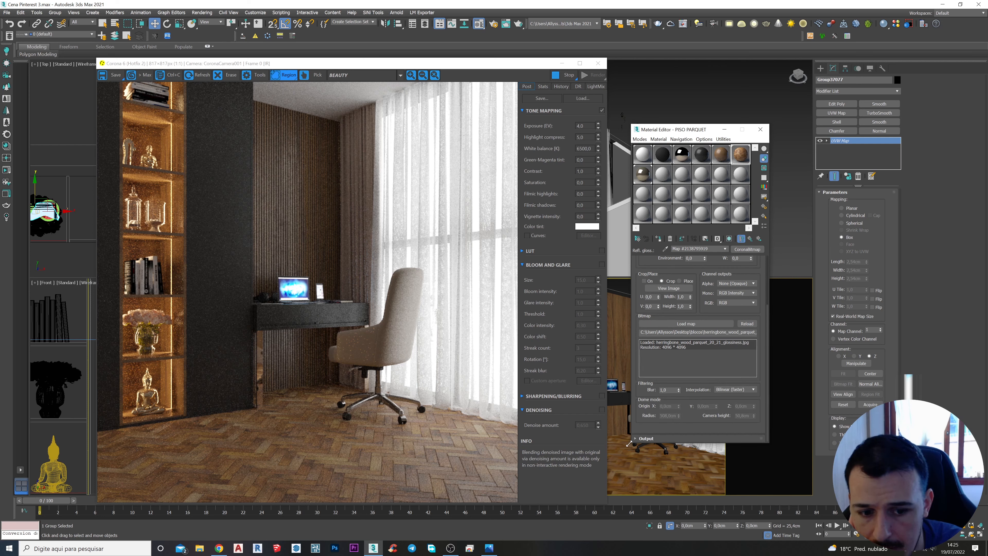
click(646, 438)
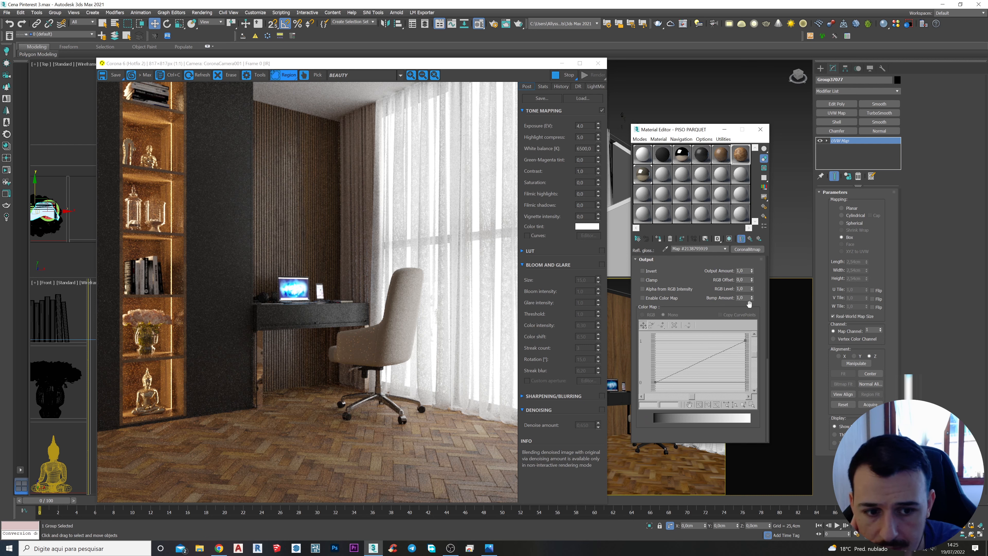
double_click(741, 289)
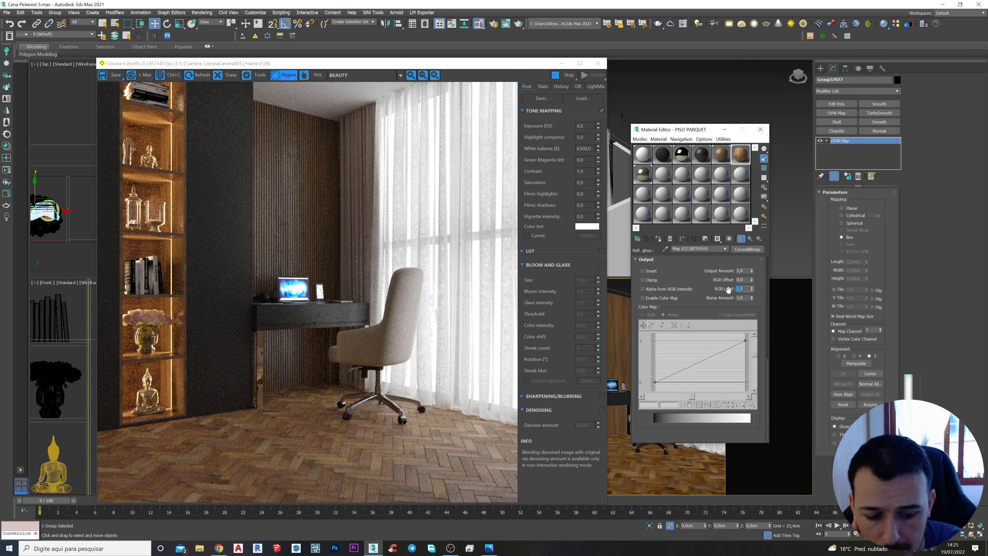
text(2)
key(Return)
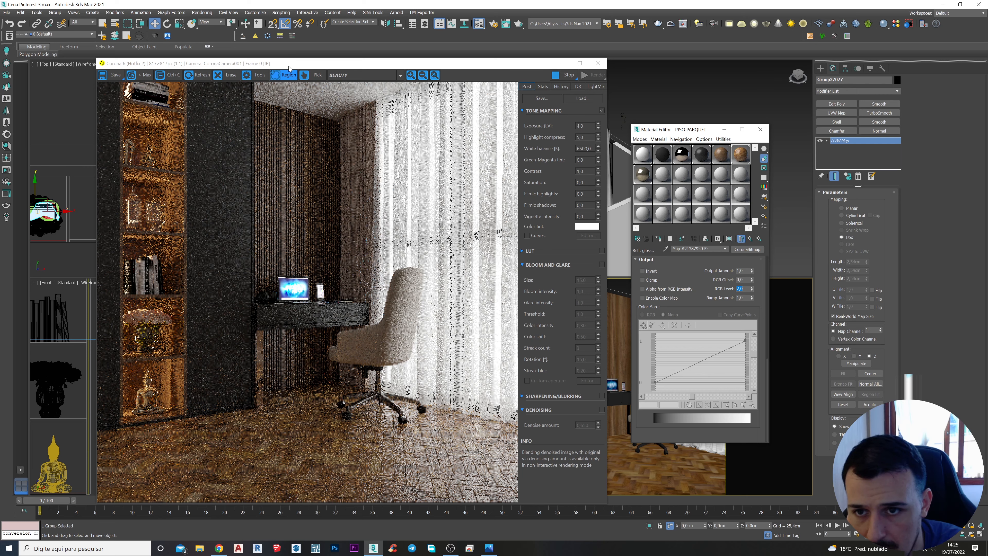
Step: Render only a floor patch beneath the chair, try RGB Level 1.2 and 1.5 on the parquet glossiness map, and settle on 1.7
drag(288, 65, 265, 53)
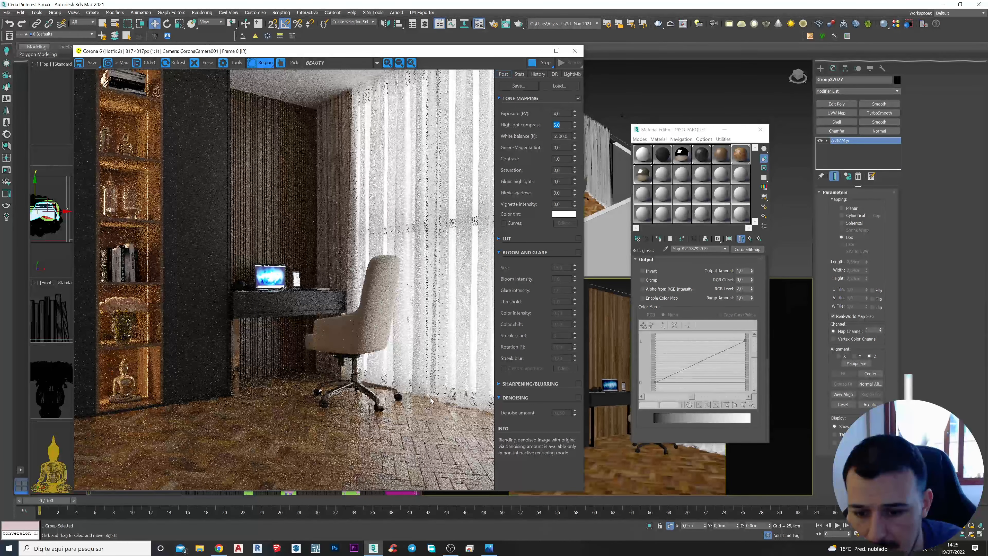
drag(430, 397, 249, 467)
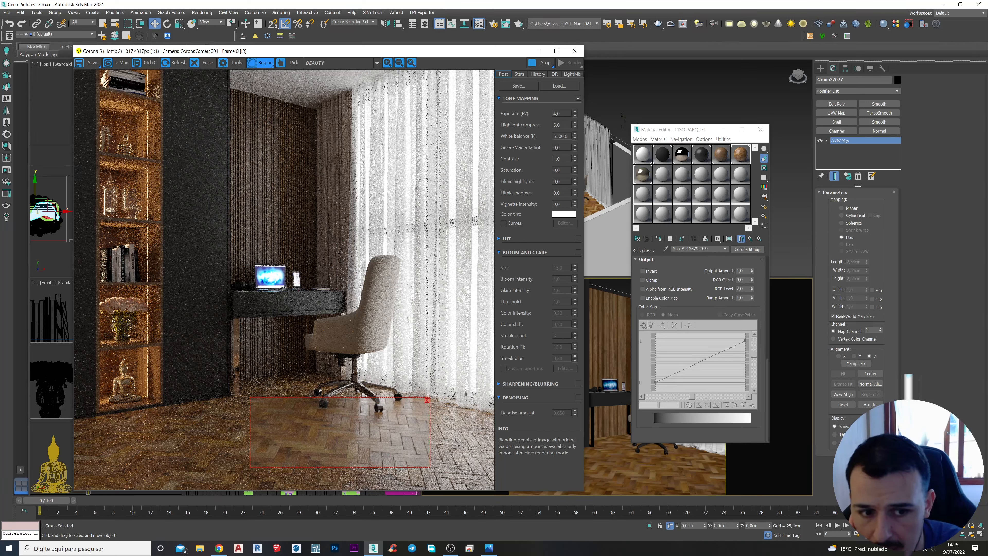
click(743, 289)
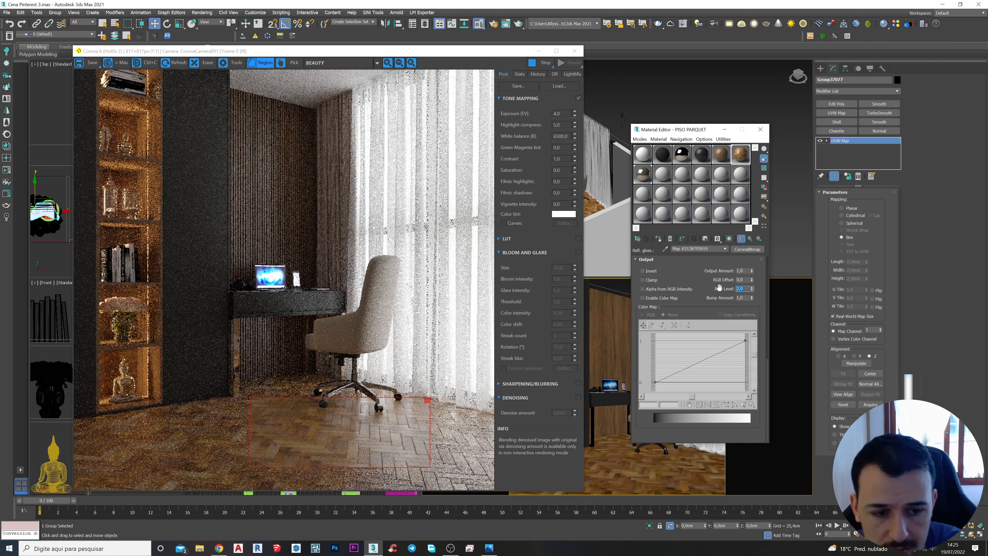
text(1,2)
key(Return)
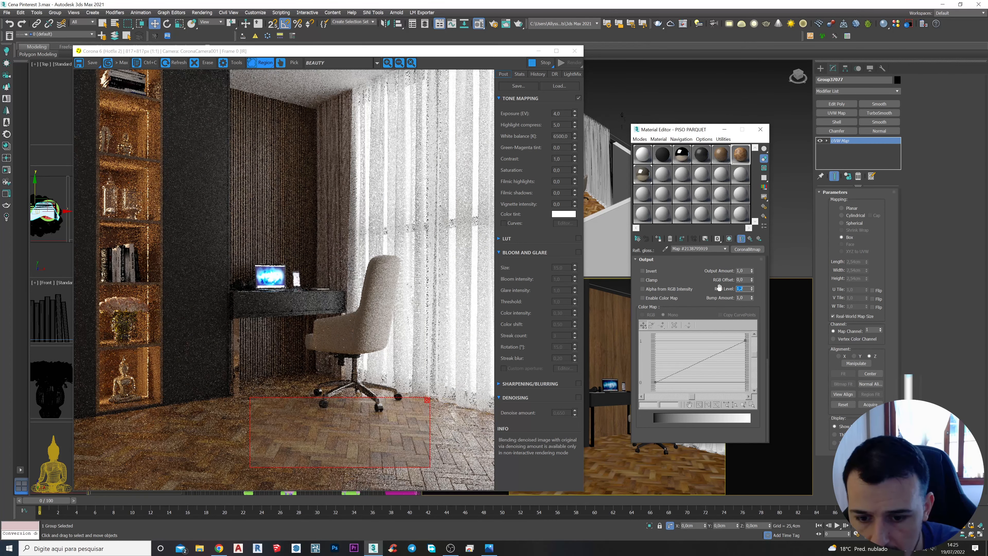
text(1,5)
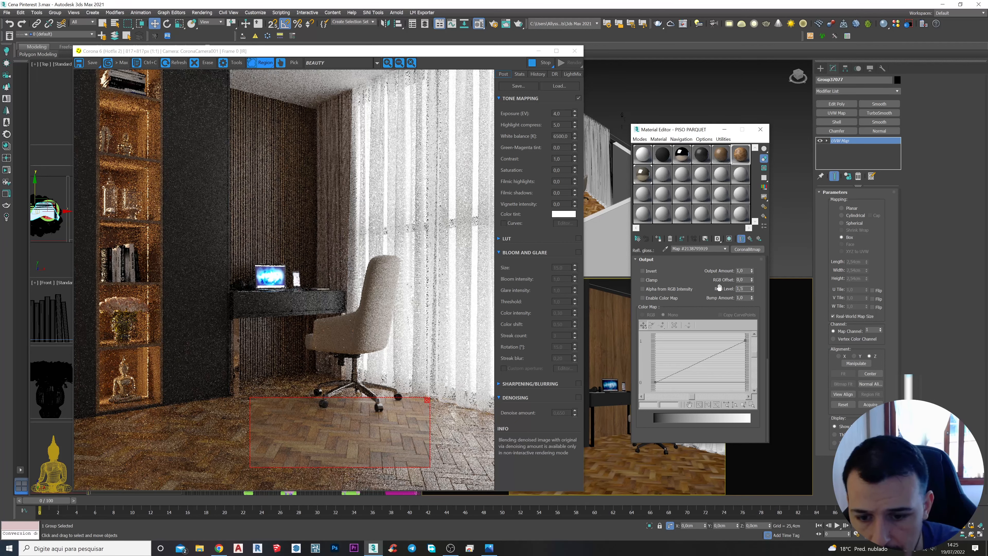
key(Return)
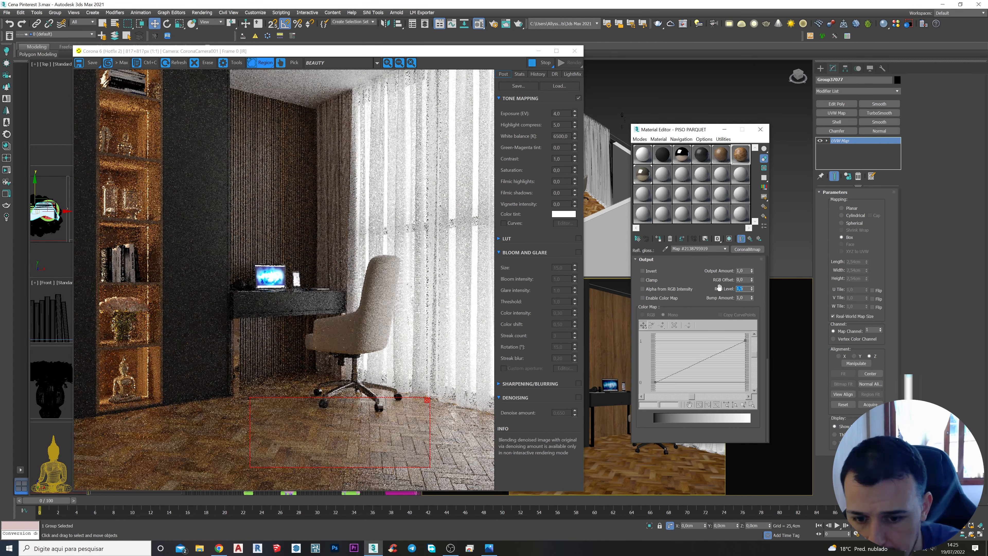
text(1,7)
key(Return)
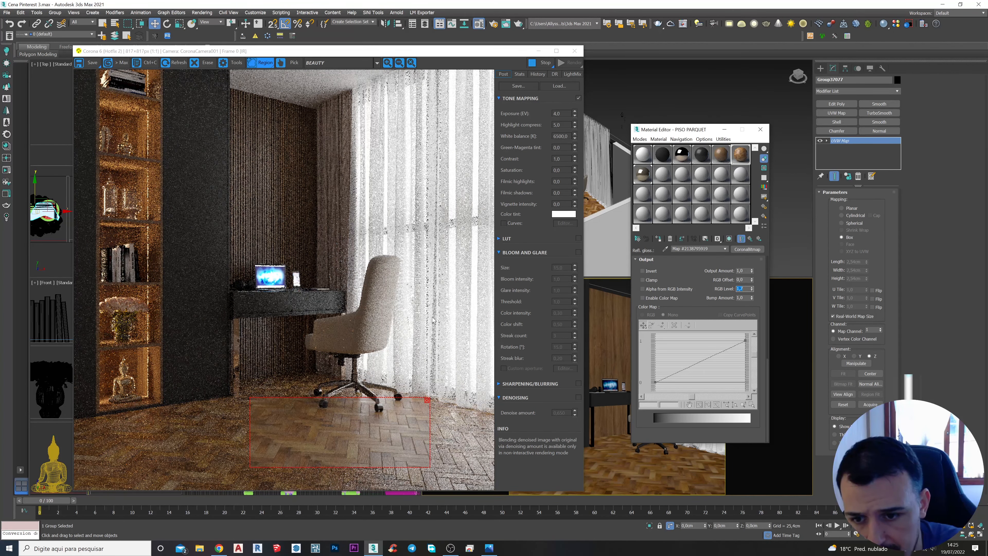
Step: Limit the render region to the desk front and give the MOVEL material a CoronaRoundEdges bump map with a 0.2 cm radius
drag(227, 295, 374, 326)
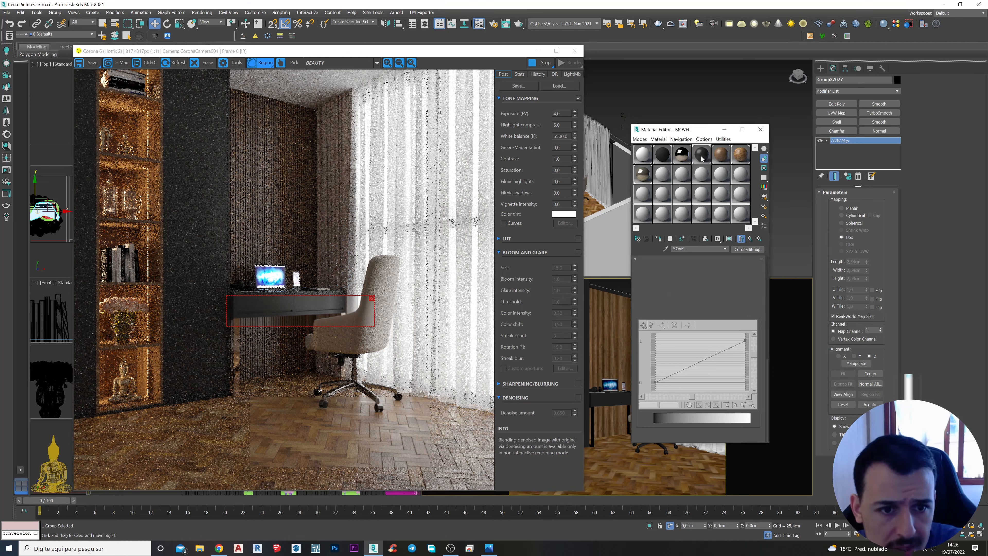
click(721, 194)
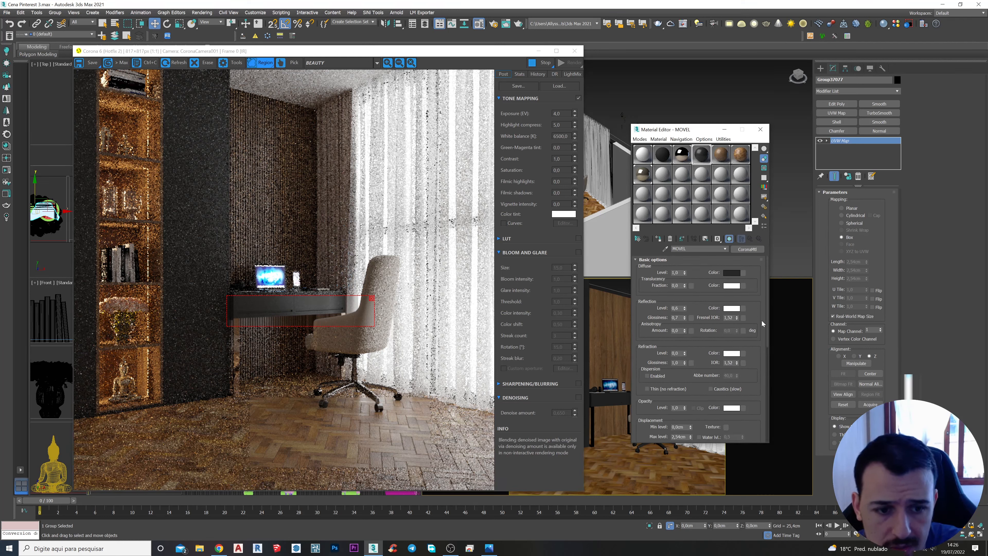
scroll(758, 297, down, 5)
scroll(758, 297, down, 5)
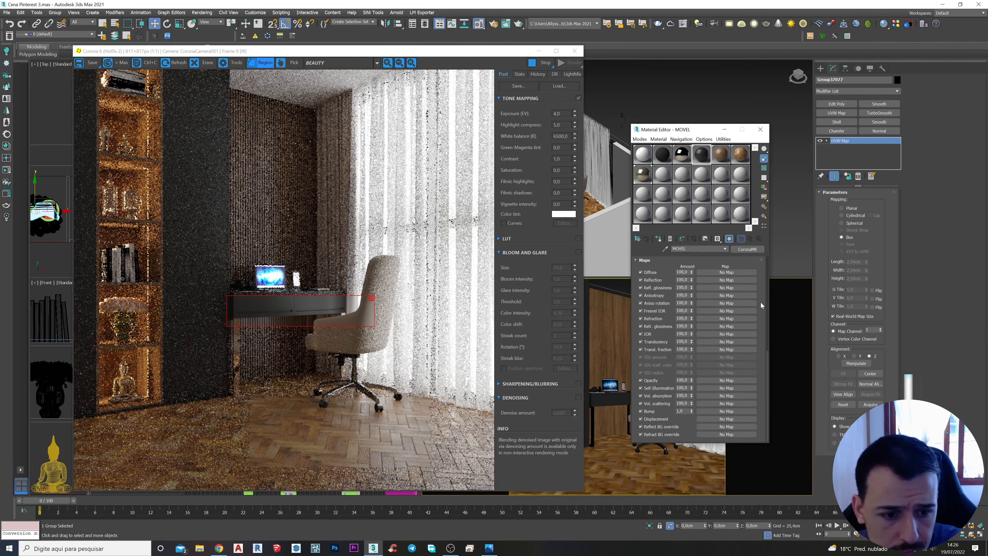
click(726, 412)
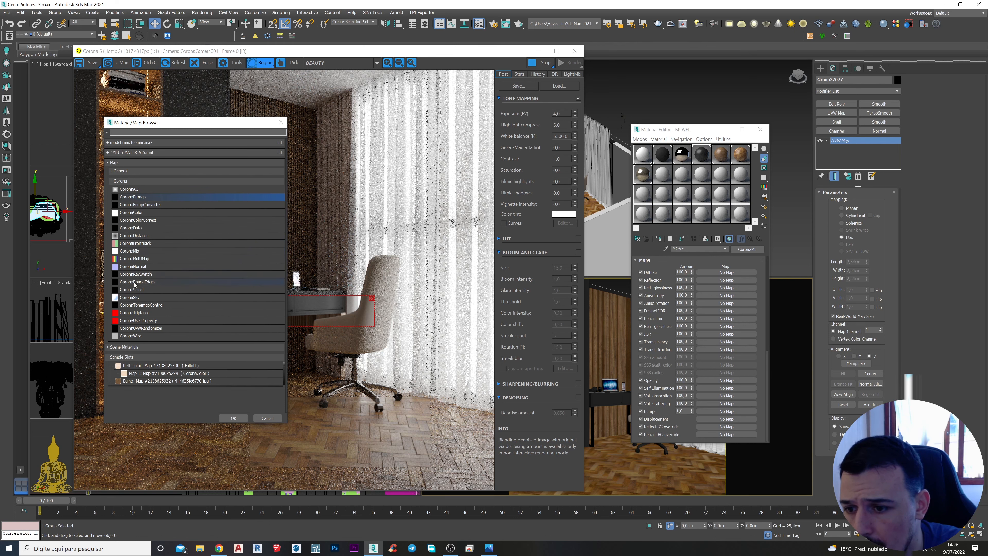
double_click(142, 282)
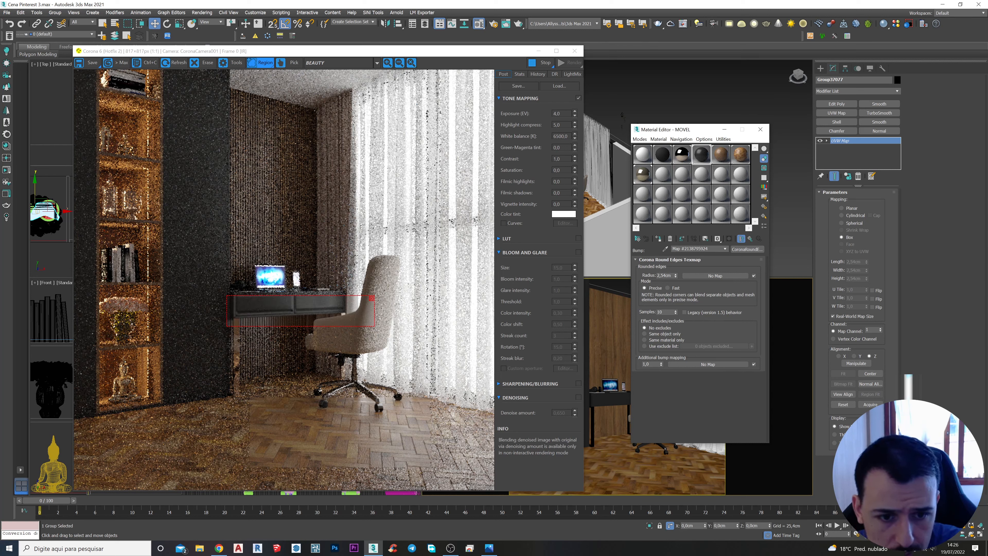
double_click(664, 275)
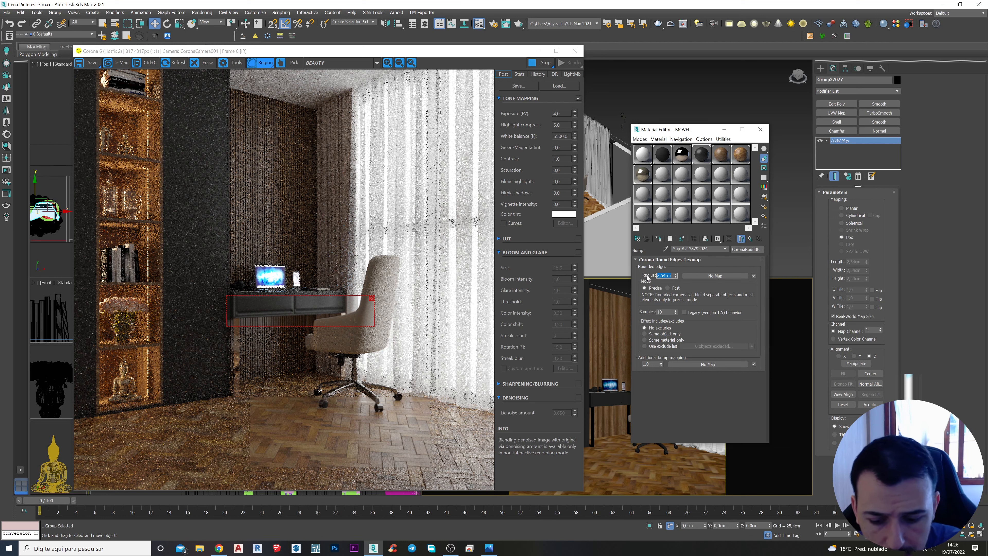
key(BackSpace)
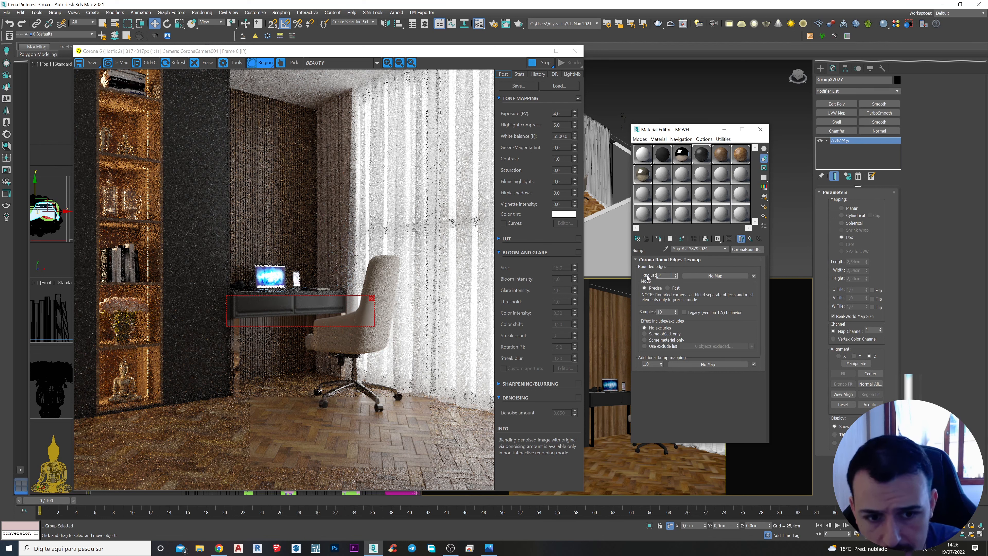
text(0,2)
key(Return)
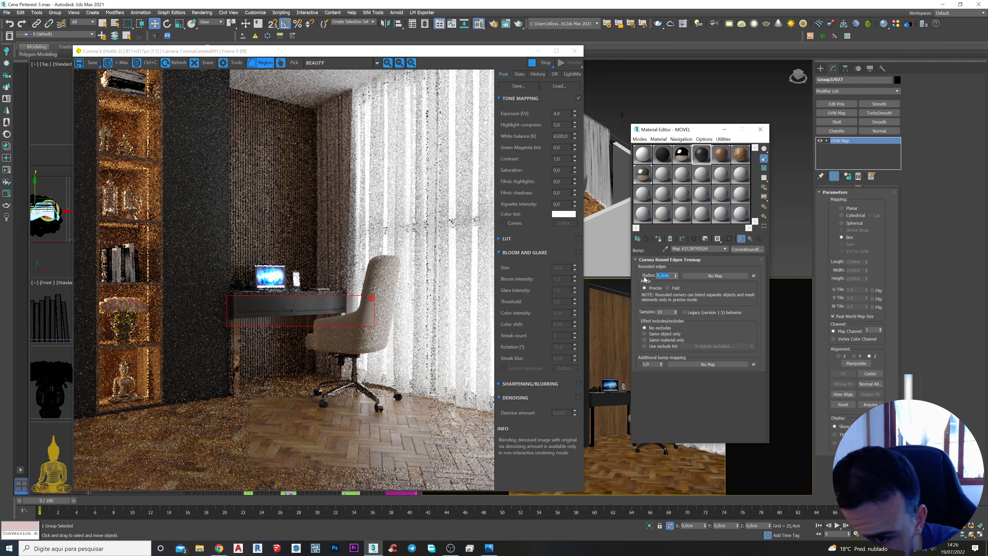
Step: Clear the render region and stop the interactive render, moving the render and material windows clear of the camera viewport
click(371, 298)
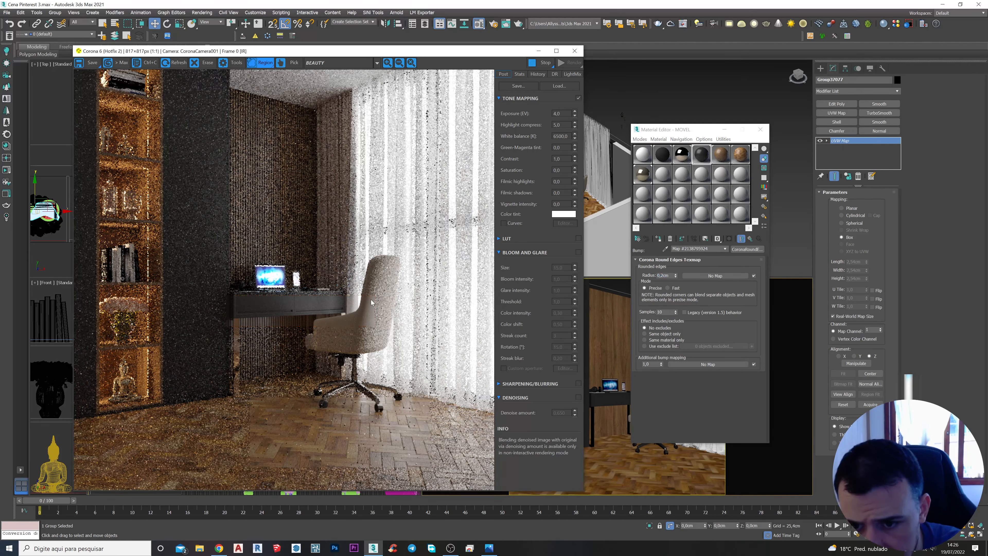
click(544, 63)
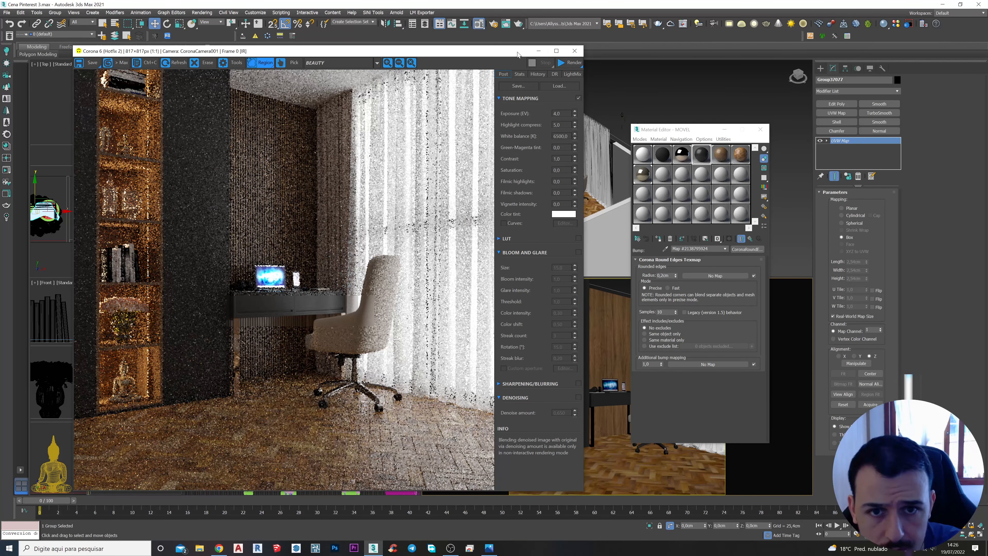
drag(519, 53, 354, 99)
drag(683, 132, 754, 128)
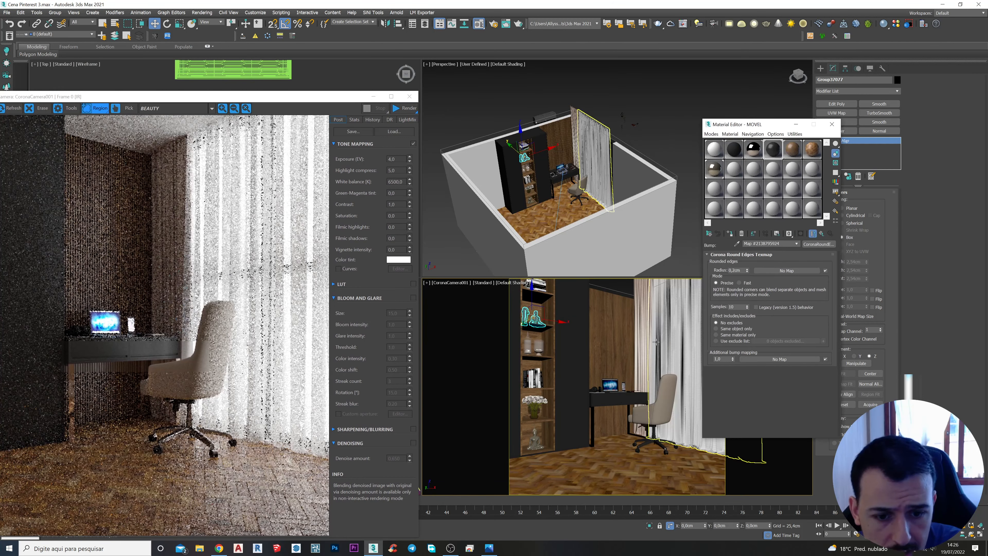
Step: Switch the camera viewport to perspective and frame the desk's drawer fronts up close
click(626, 285)
click(607, 398)
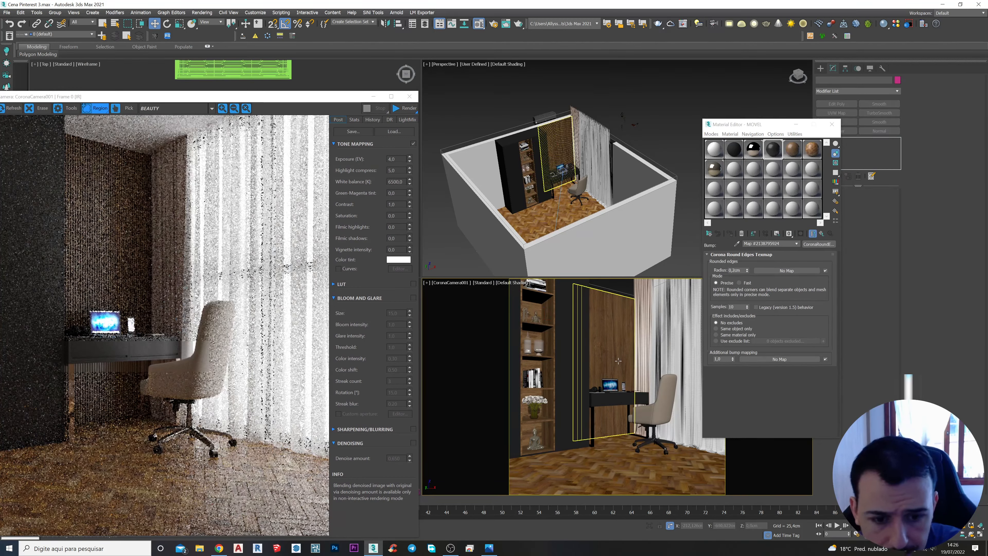
key(p)
scroll(607, 398, up, 6)
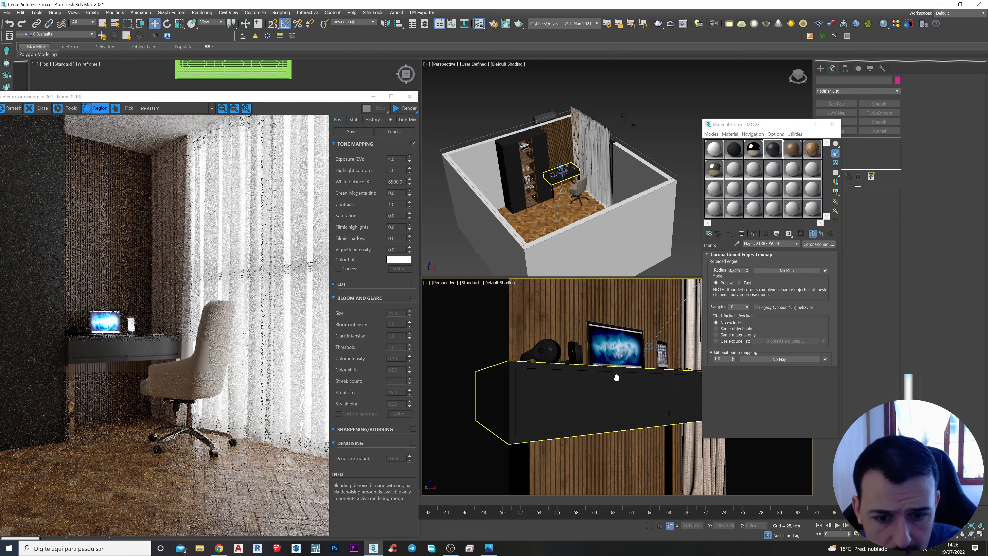
middle_drag(622, 369, 678, 364)
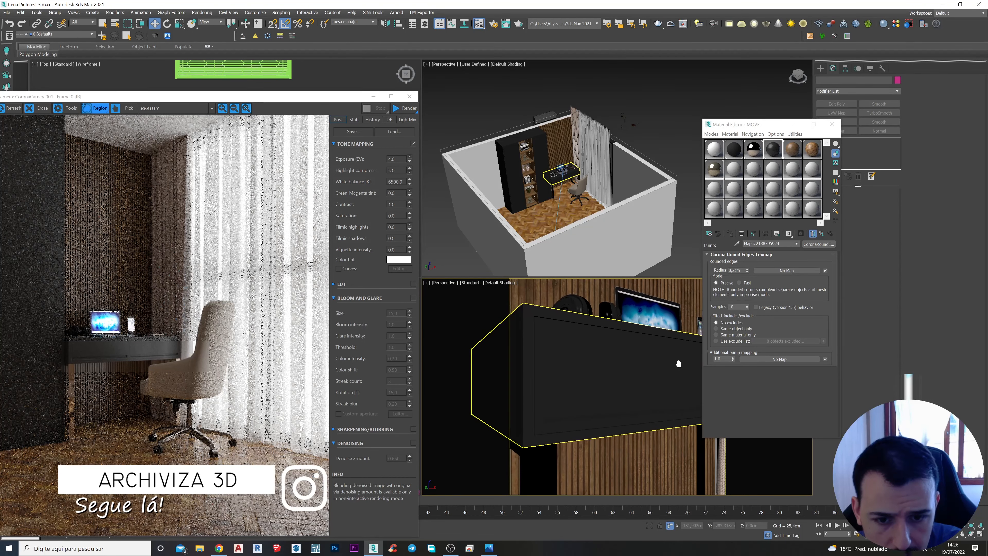
click(689, 300)
drag(757, 127, 896, 115)
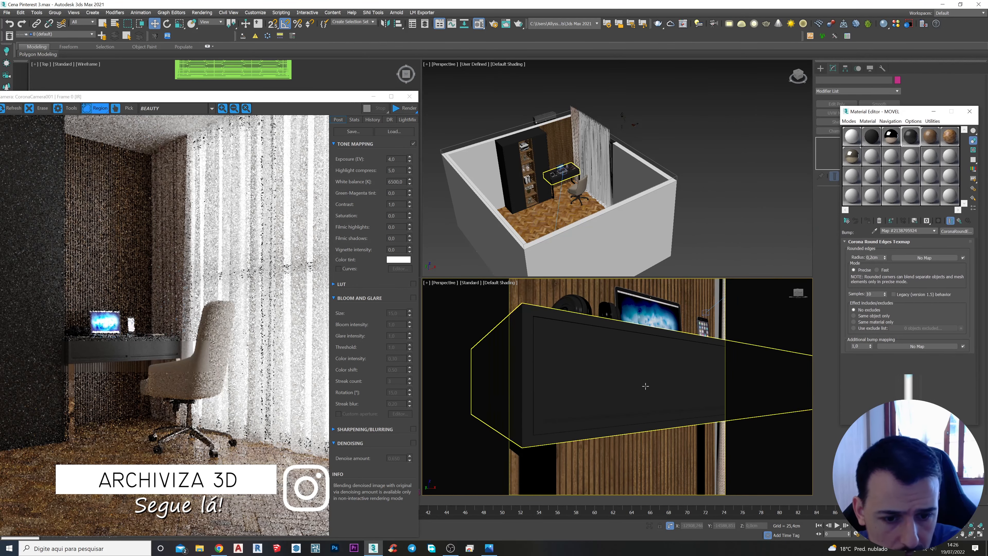
scroll(642, 384, down, 3)
middle_drag(642, 384, 617, 378)
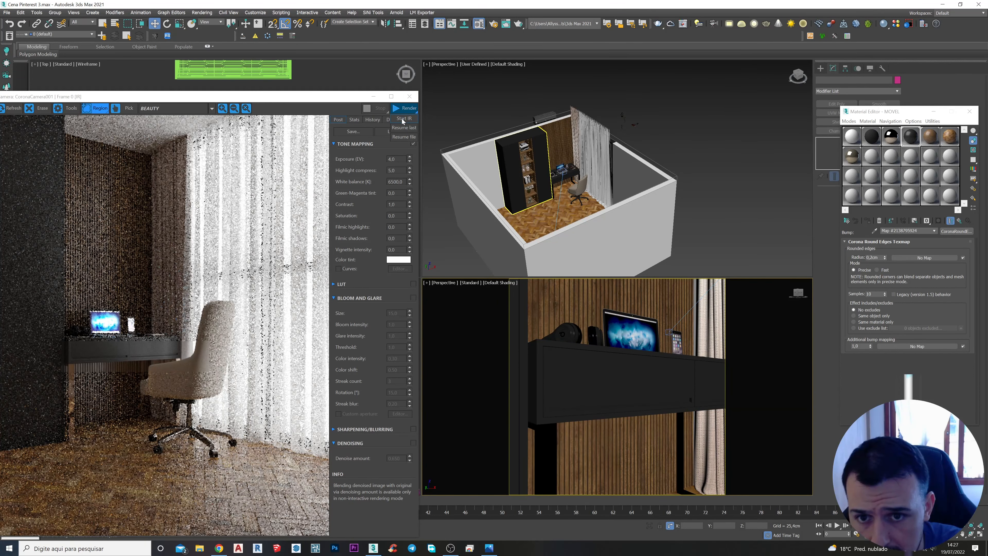
Step: Start an interactive render of the desk close-up, closing the error report and bringing the whole render window into view
click(405, 109)
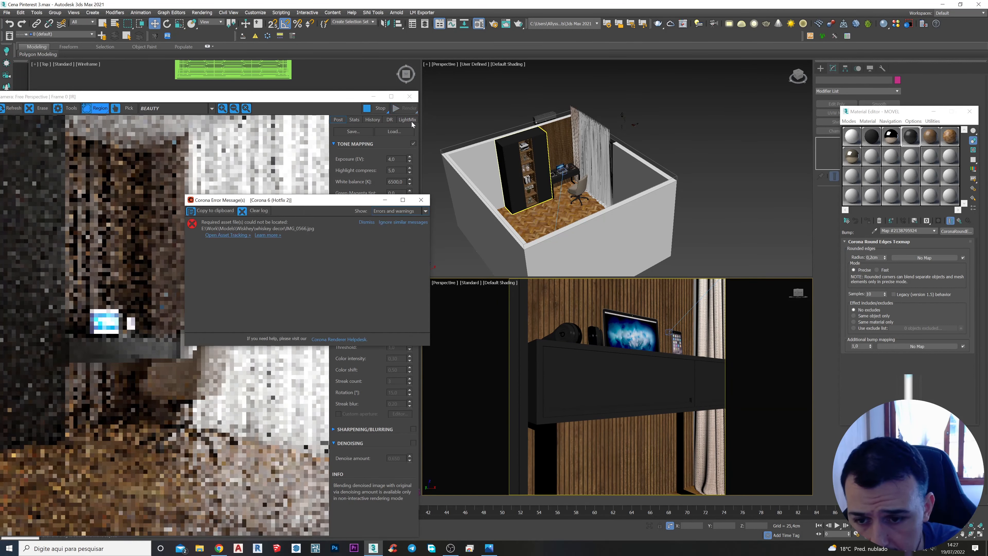
click(421, 199)
drag(438, 83, 490, 70)
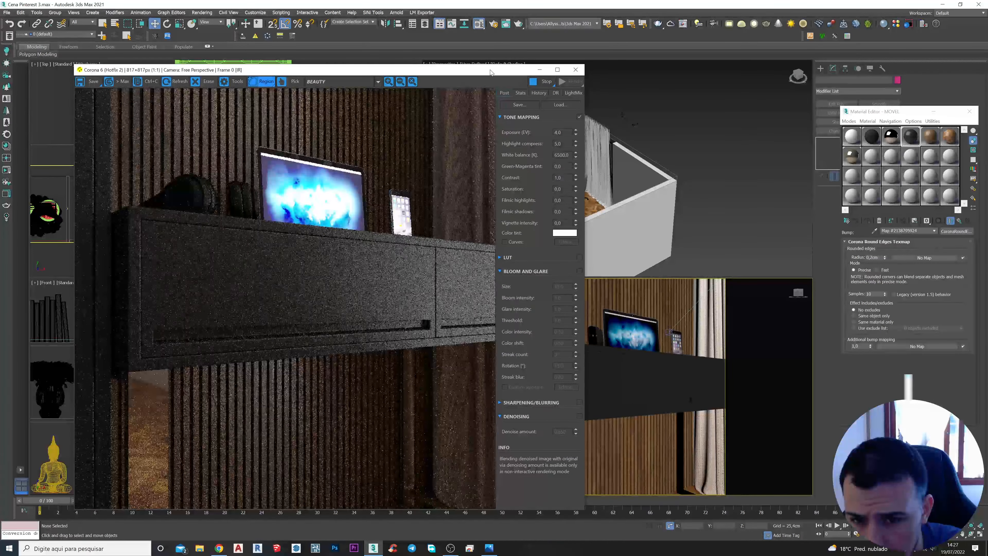
Step: Try round-edge radii of 0.1 cm and 0.2 cm on the MOVEL material's bump map and settle on 0.15 cm
double_click(871, 257)
text(0,1)
key(Return)
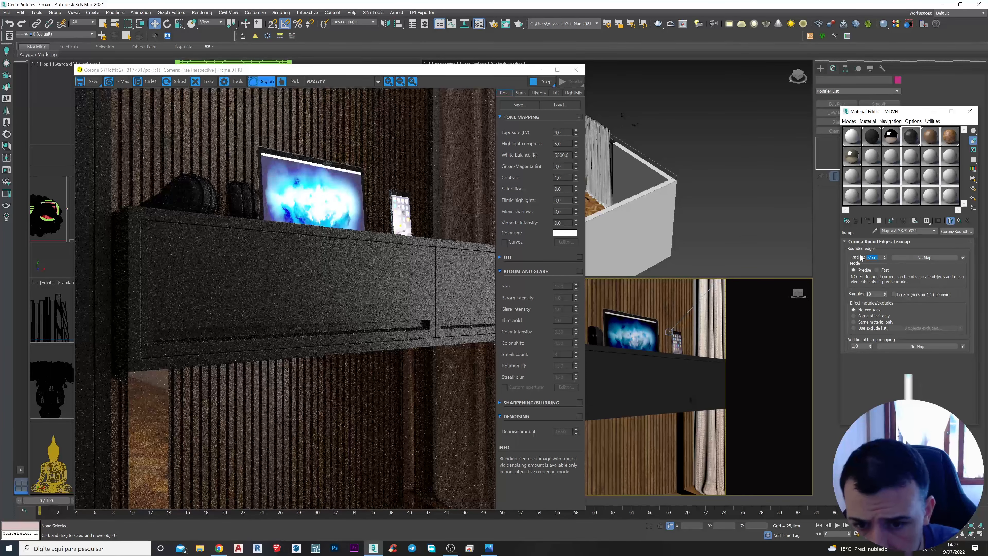
text(0,2)
key(Return)
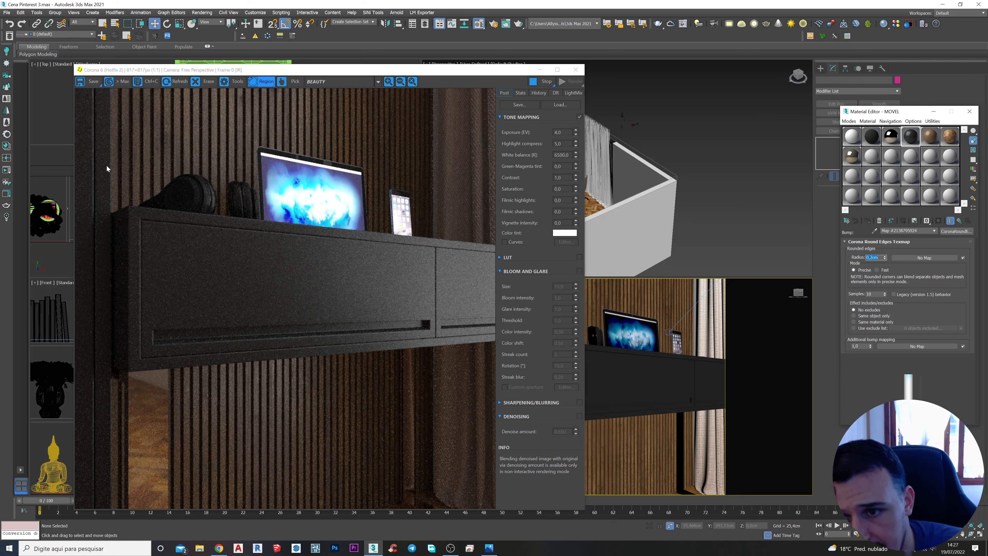
text(0,)
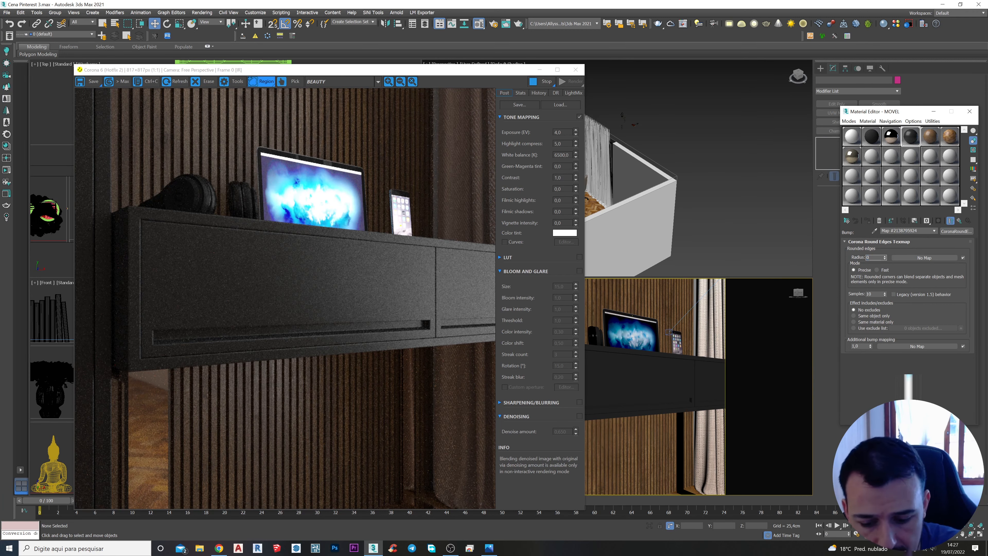
text(15)
key(Return)
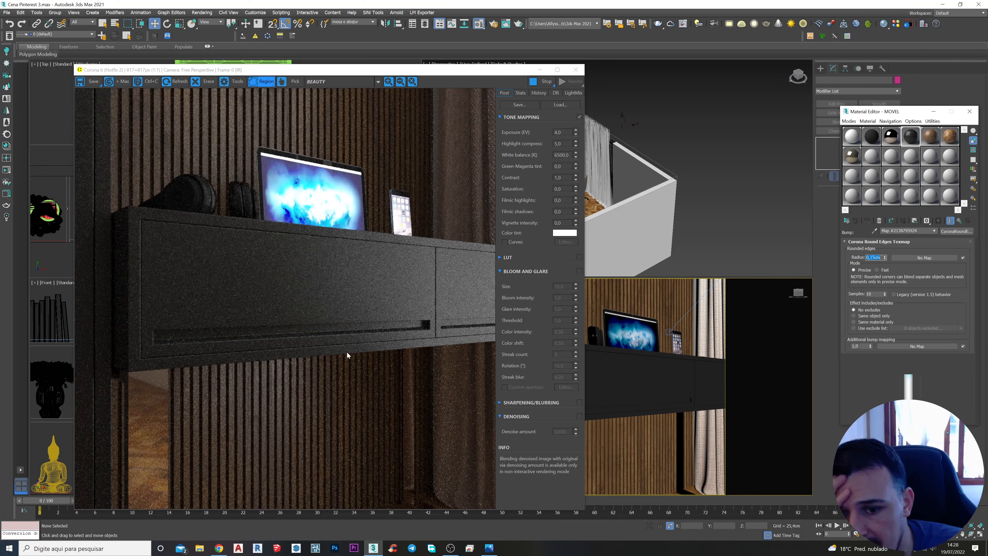
Step: Pull the perspective view back from the drawer close-up to examine the rounded edges on the whole desk and bookshelf corner
click(916, 137)
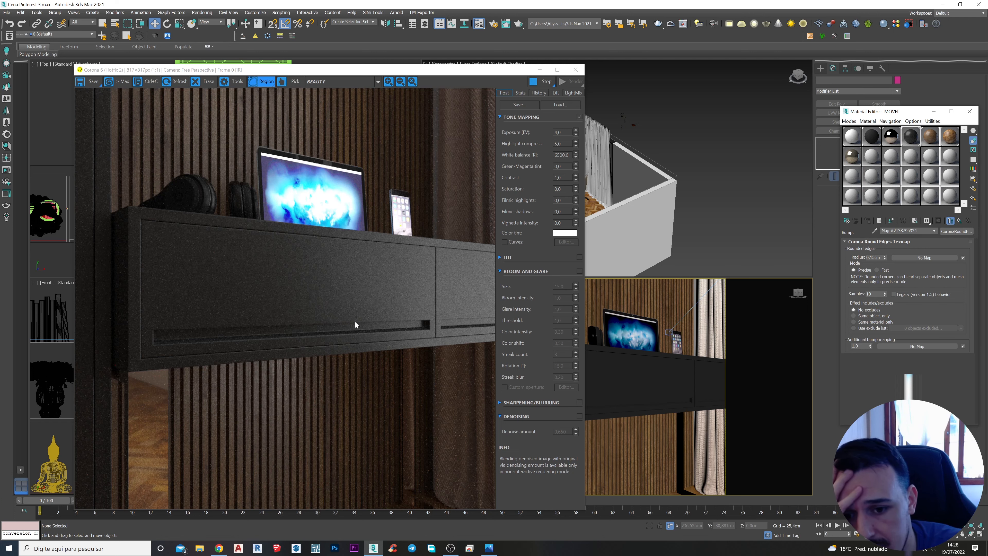
scroll(640, 389, down, 5)
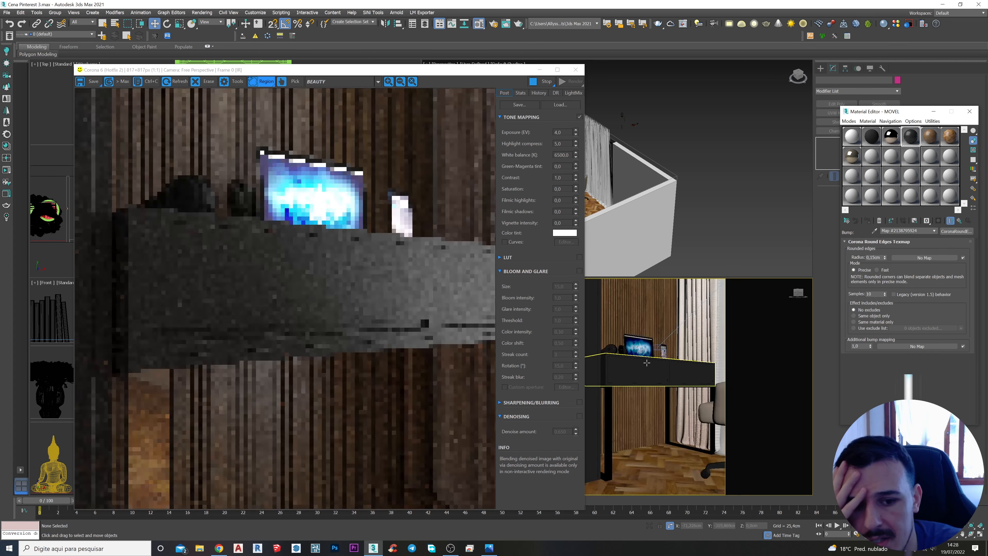
scroll(640, 389, down, 3)
middle_drag(637, 386, 619, 385)
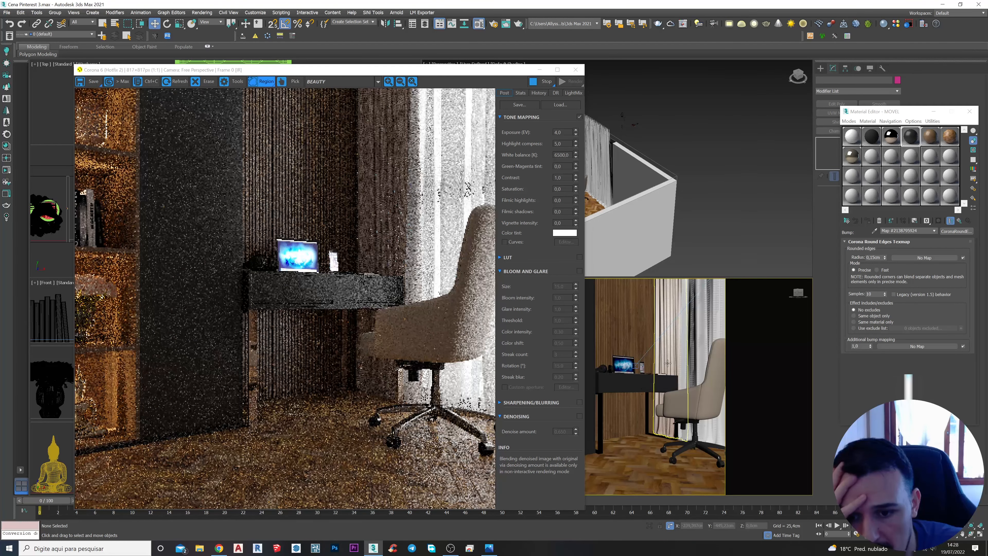
mouse_move(666, 331)
middle_down()
mouse_move(657, 377)
mouse_move(654, 329)
middle_up()
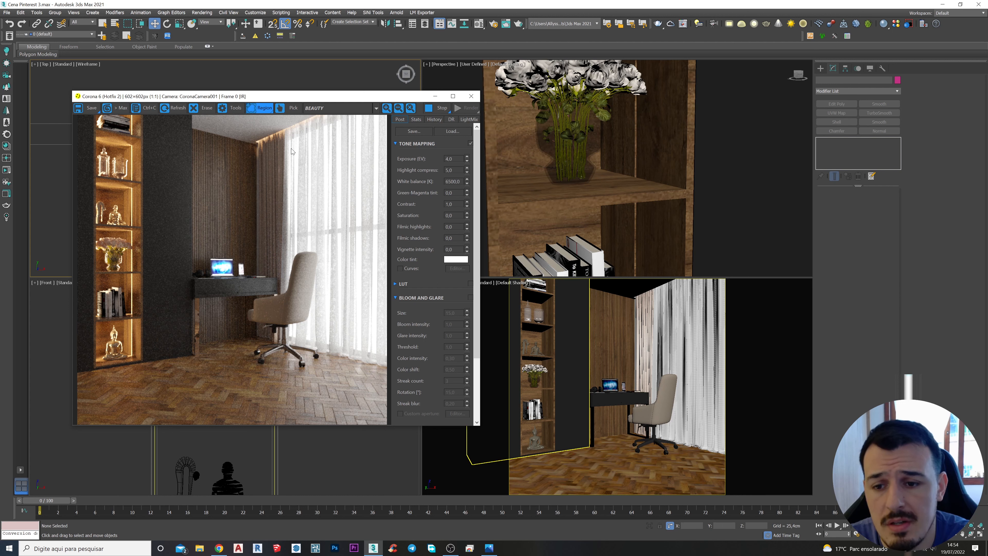
Step: Select the thin rectangular strip light on the bookshelf's side wall and examine its intensity, colour temperature and size beside the render
drag(264, 97, 277, 99)
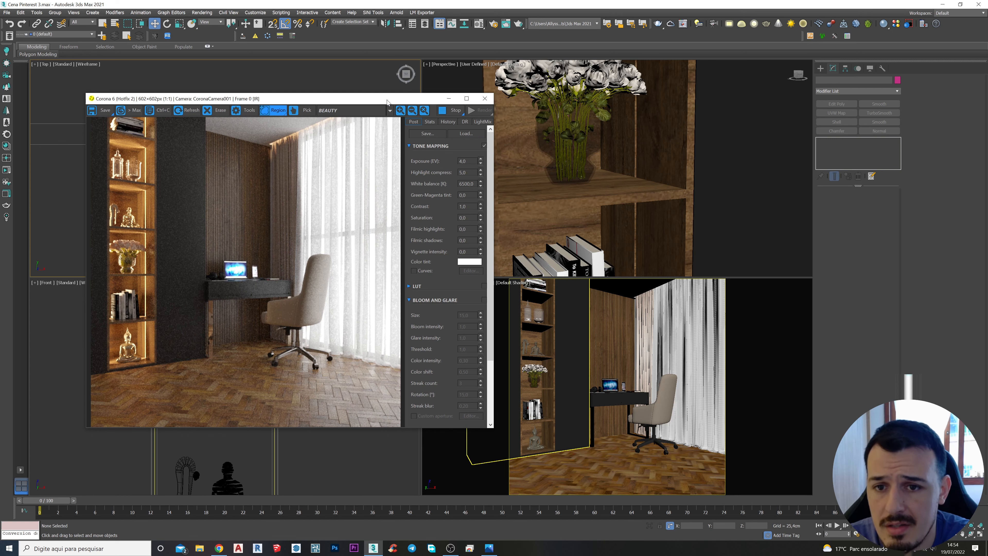
drag(387, 102, 642, 255)
scroll(279, 196, up, 3)
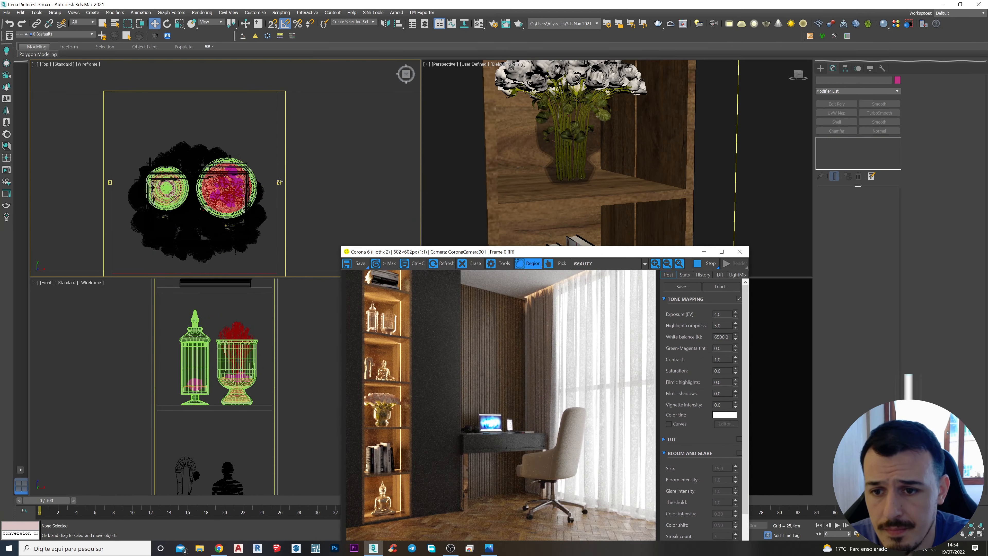
scroll(279, 182, up, 5)
click(279, 181)
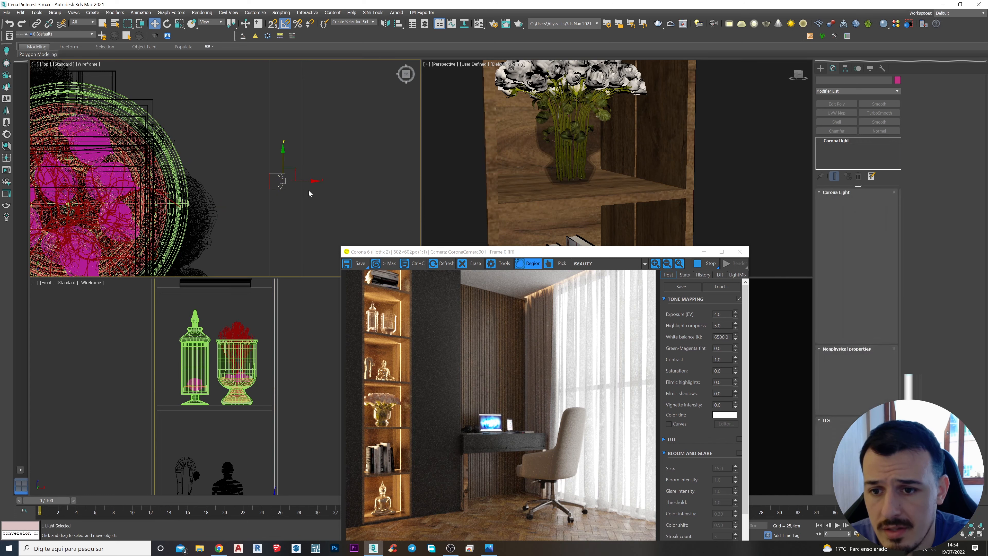
drag(400, 252, 246, 135)
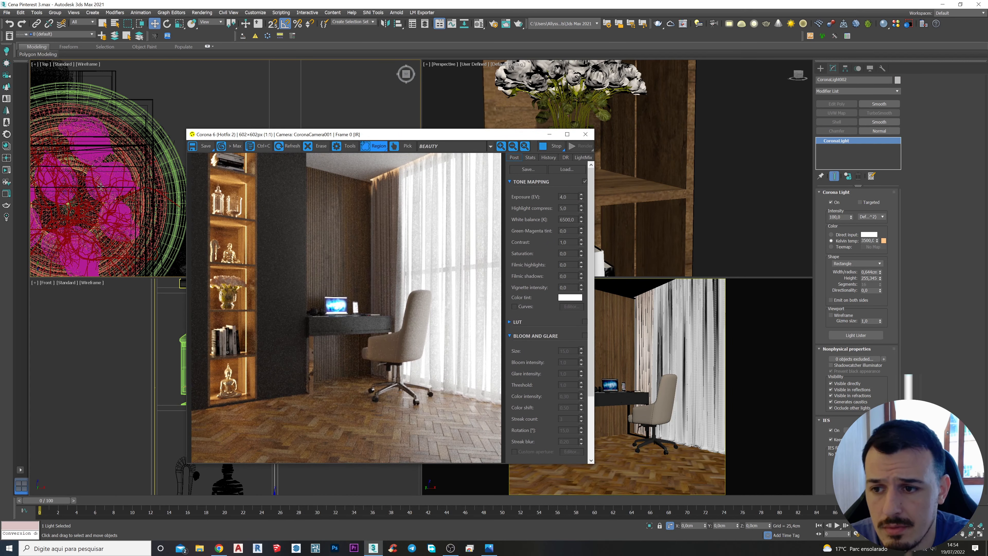
scroll(170, 190, down, 4)
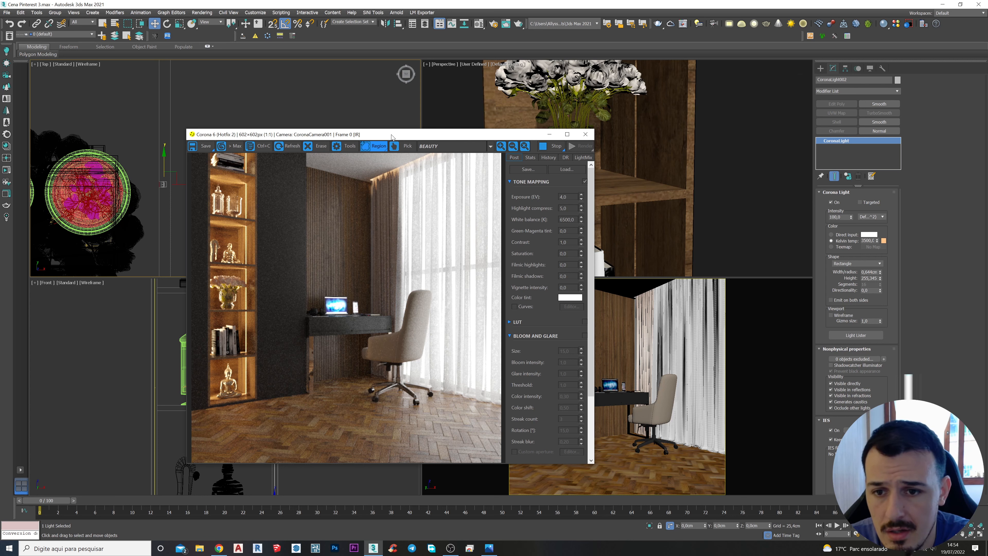
drag(391, 134, 436, 114)
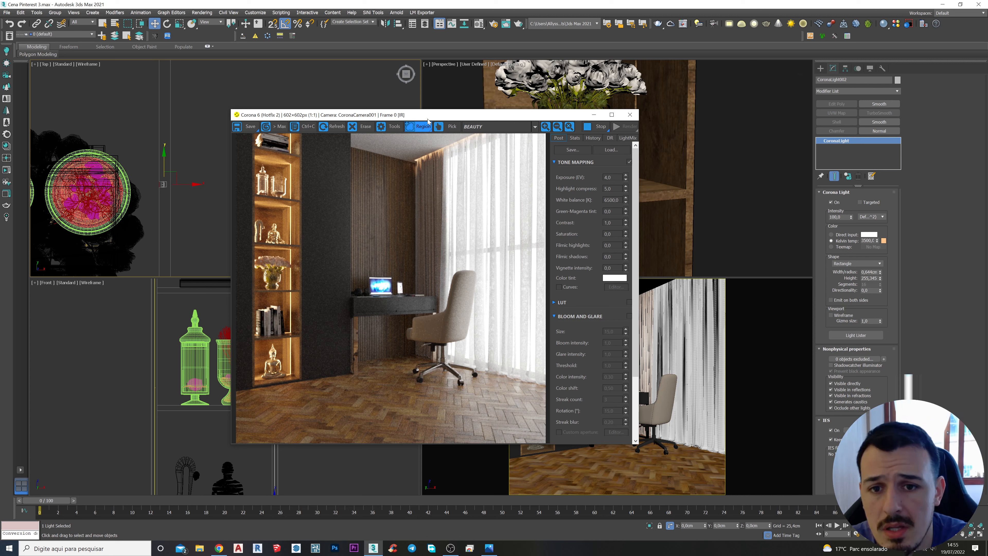
Step: Uncover the top view, select the room's camera and move it slightly closer to the desk
drag(429, 117, 598, 163)
scroll(282, 185, down, 5)
scroll(281, 185, down, 5)
middle_drag(289, 237, 256, 219)
scroll(265, 179, up, 3)
middle_drag(270, 184, 289, 81)
click(195, 187)
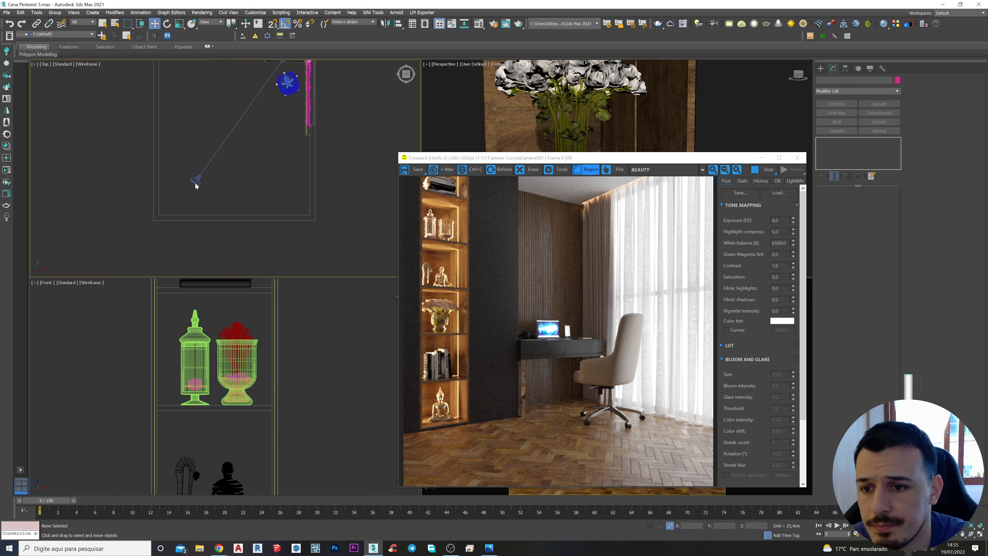
middle_drag(205, 179, 187, 193)
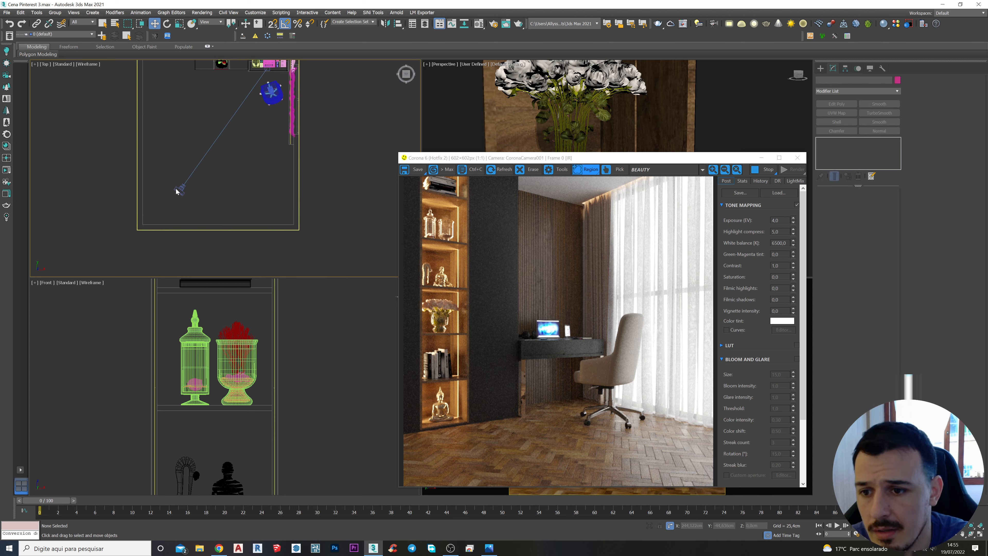
click(181, 190)
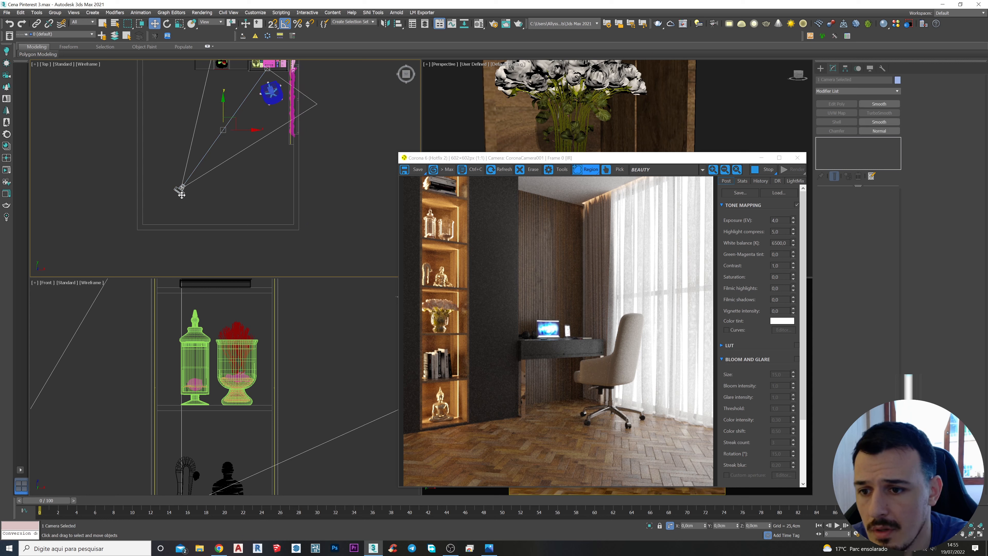
middle_drag(218, 190, 157, 219)
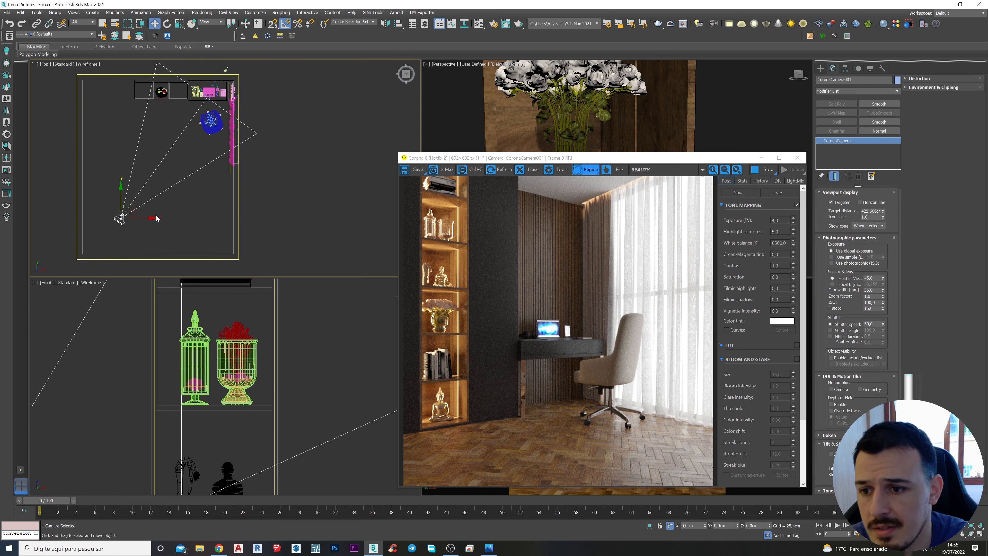
drag(134, 210, 150, 201)
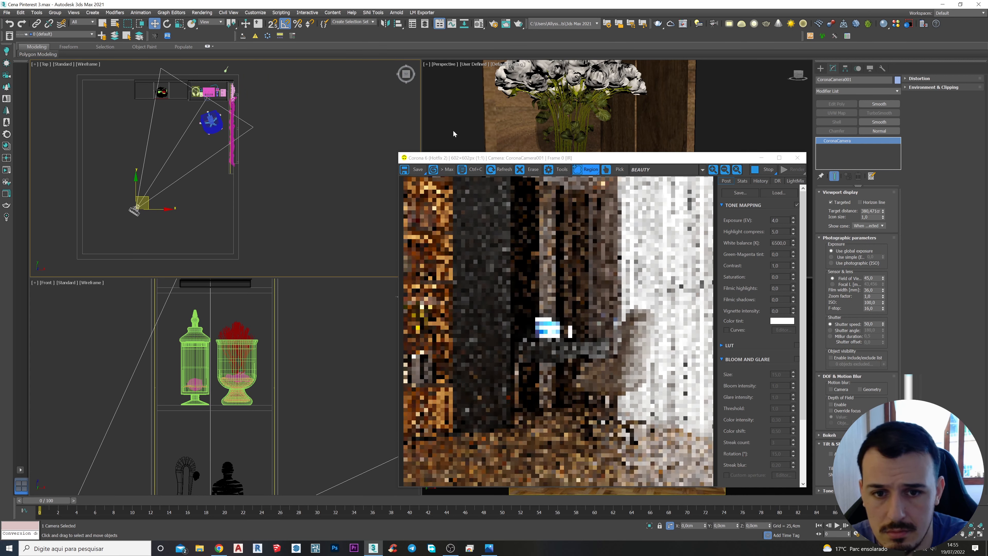
Step: Shrink the render window and park it over the front view so the top and camera views are both uncovered
drag(485, 159, 118, 165)
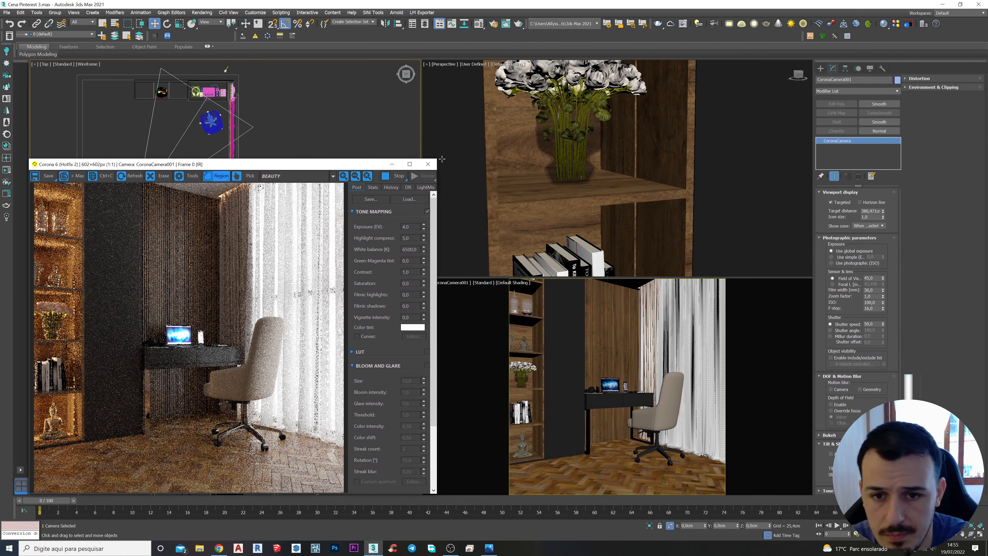
drag(438, 158, 437, 275)
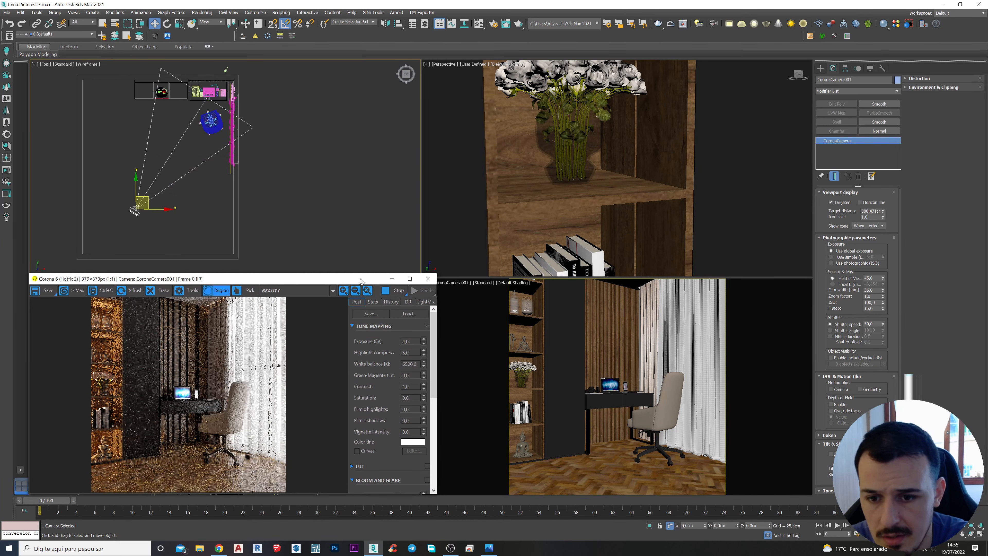
drag(359, 279, 352, 280)
middle_drag(292, 137, 293, 136)
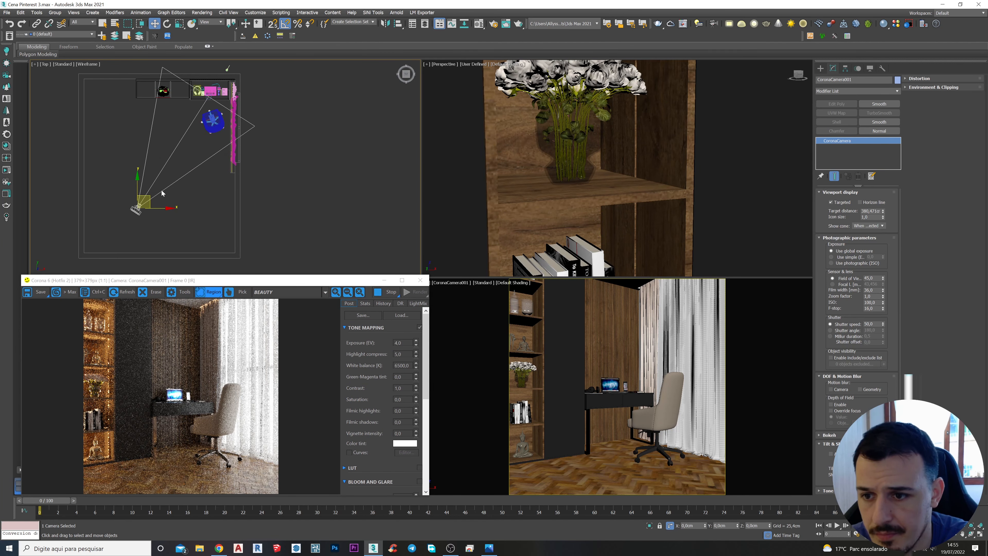
Step: Fine-tune the camera's position in the plan, shift its target toward the wall behind the desk and bring the camera closer again
drag(148, 198, 142, 203)
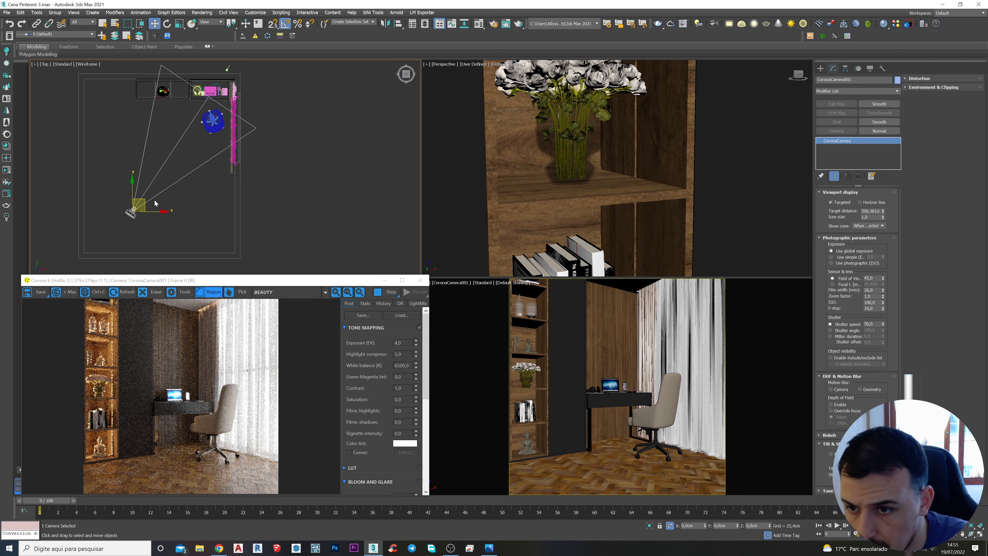
mouse_move(145, 201)
mouse_down()
mouse_move(133, 197)
mouse_move(149, 208)
mouse_up()
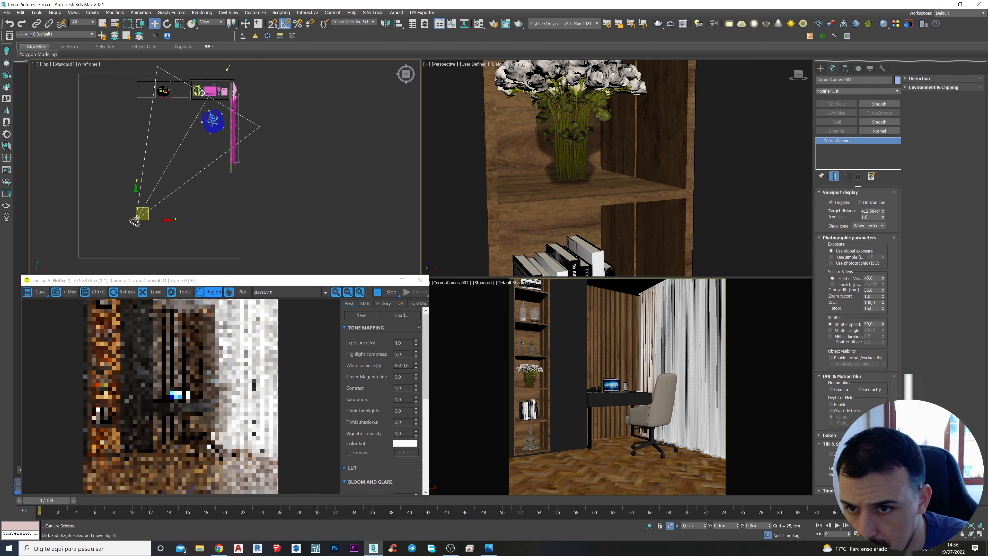
drag(210, 98, 220, 84)
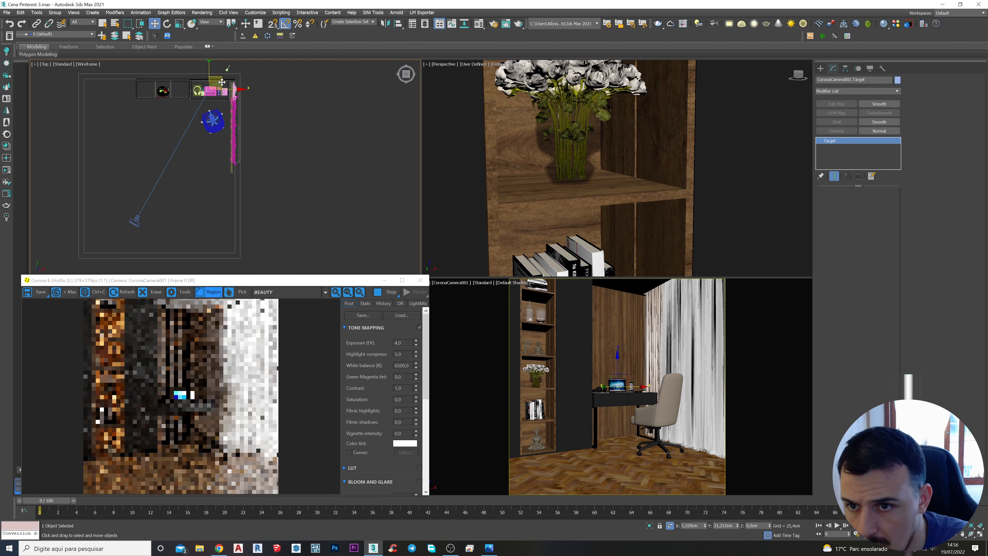
click(134, 224)
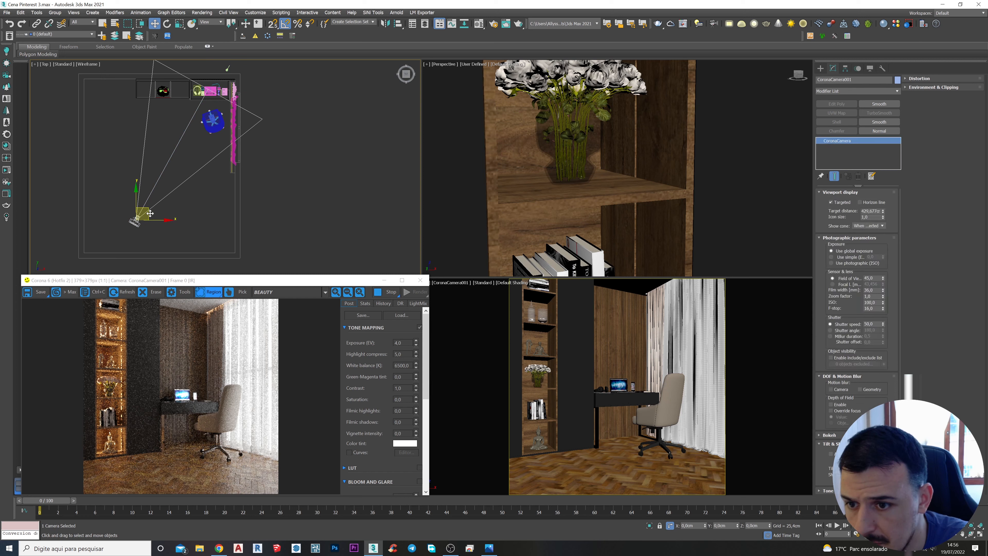
drag(149, 213, 144, 196)
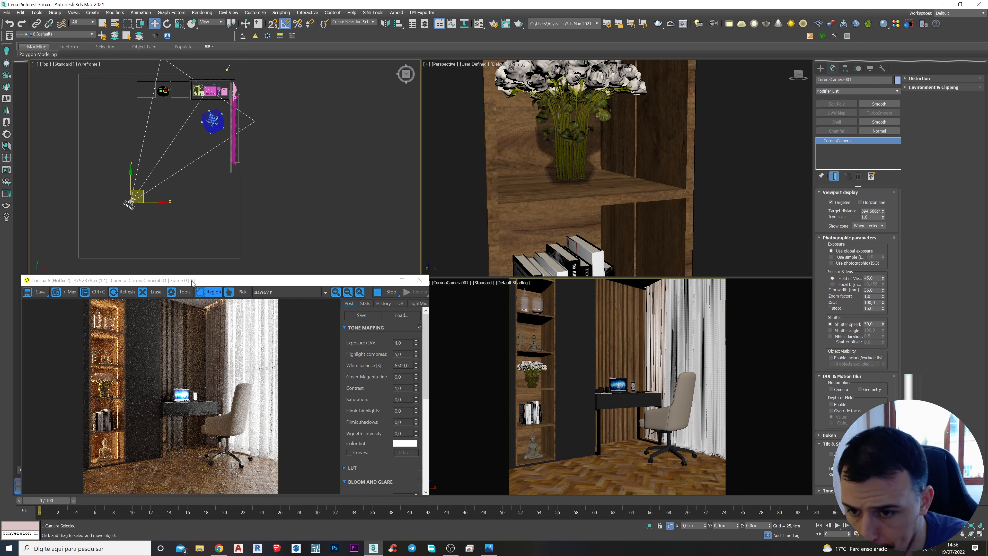
Step: Close the render window and apply an image aspect of 0.8 to CoronaCamera001 with CameraAspectLister
drag(193, 281, 205, 221)
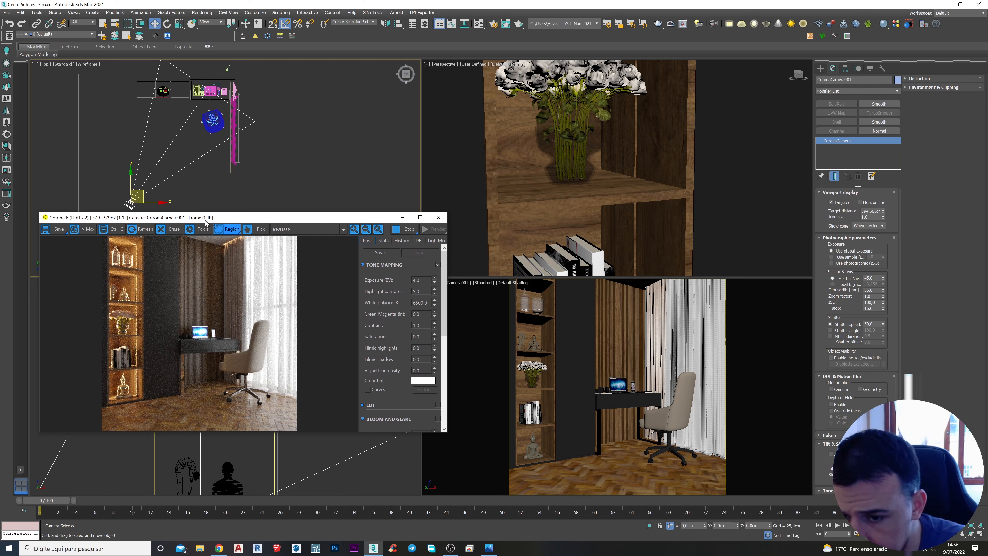
click(439, 217)
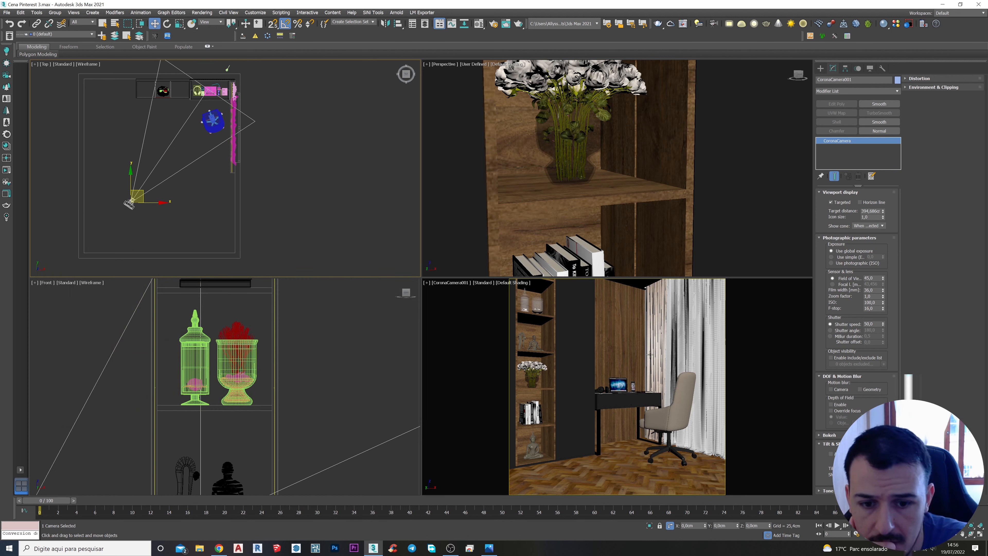
drag(502, 175, 387, 192)
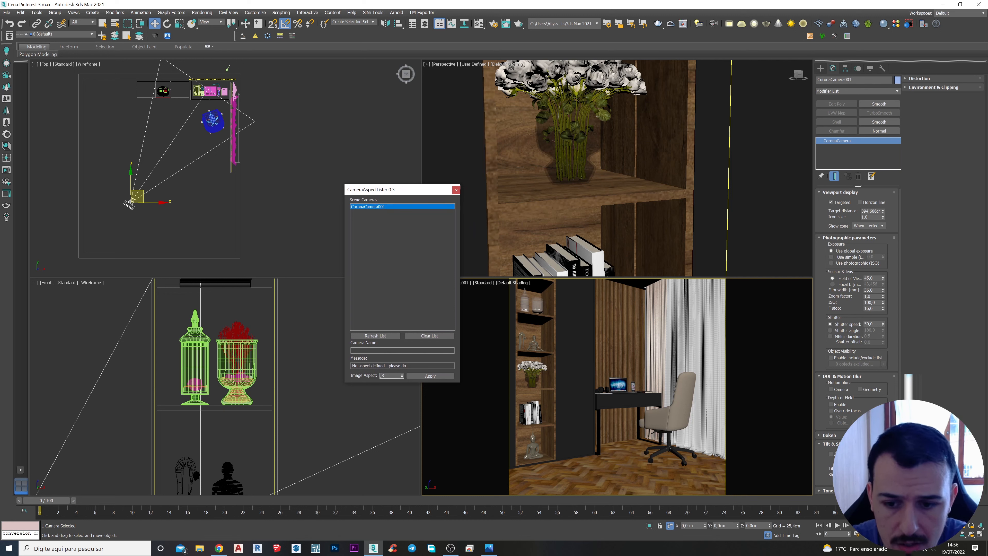
click(430, 376)
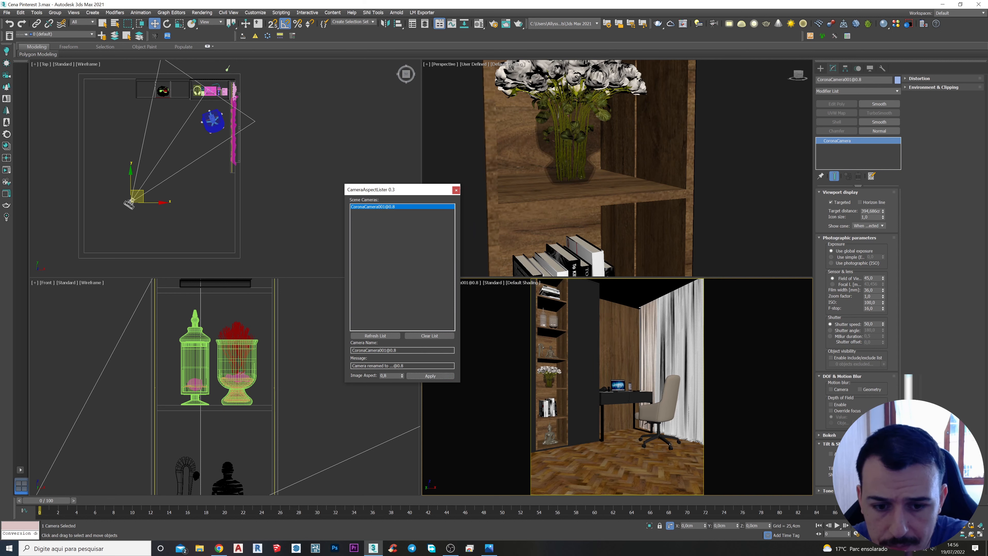
click(456, 190)
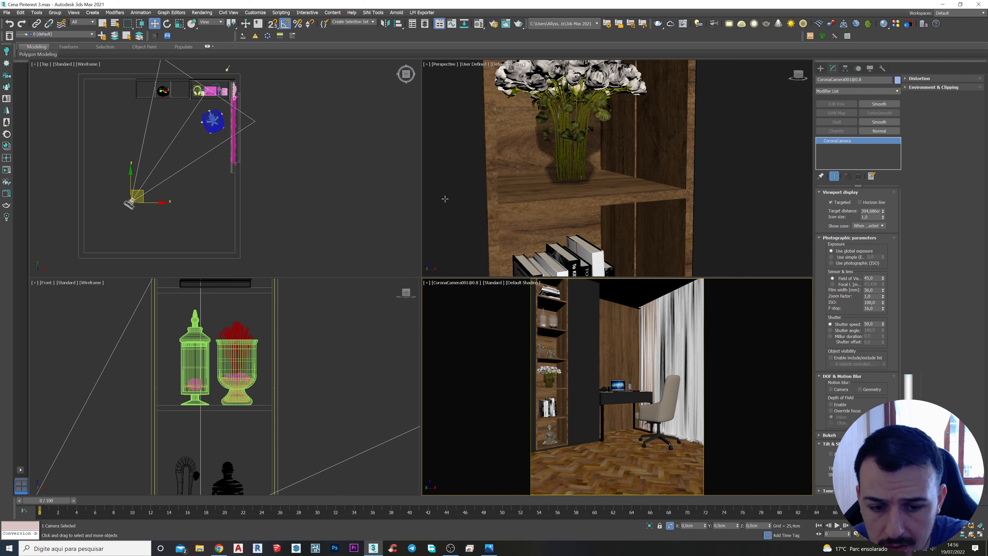
Step: Start an interactive render of the reframed camera view and open the reference photo beside it for comparison
click(7, 171)
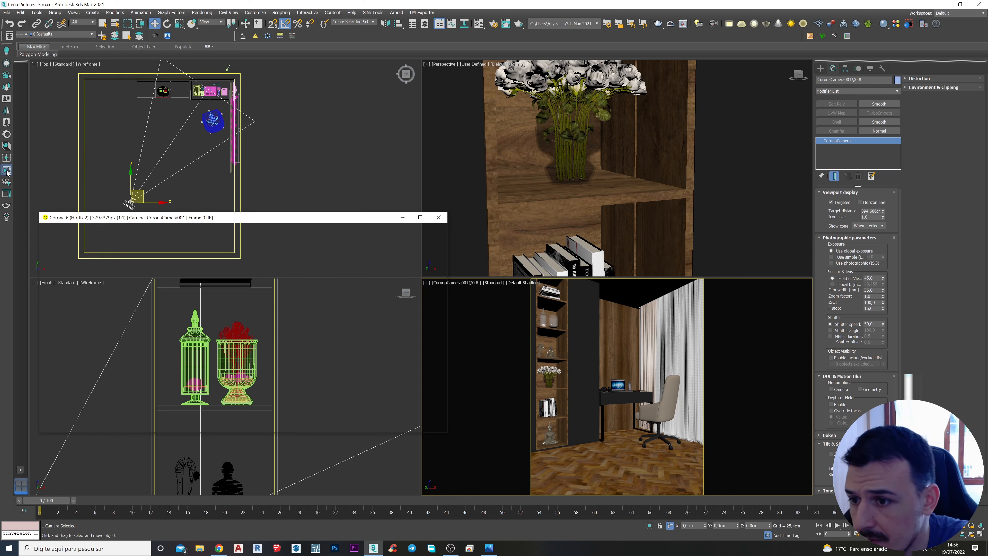
drag(323, 215, 436, 140)
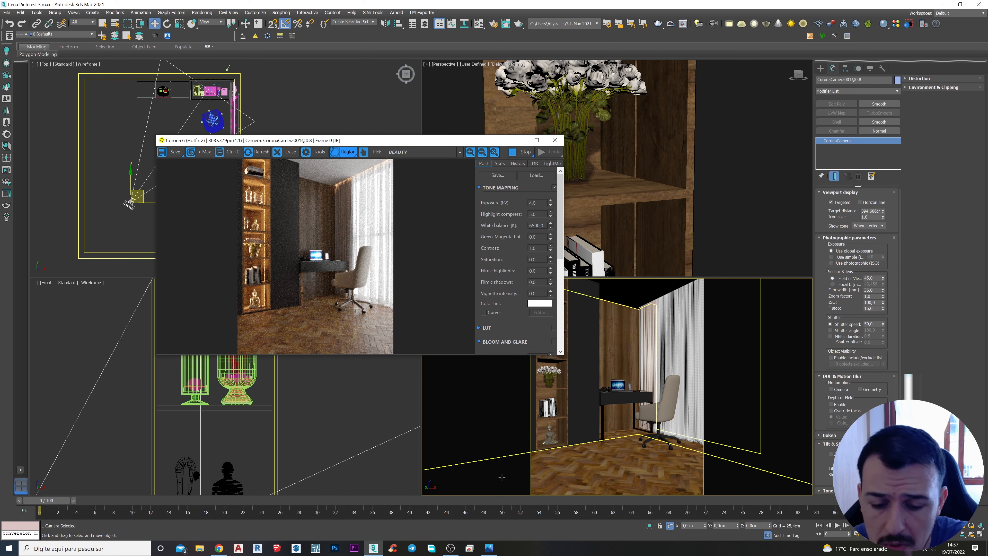
click(489, 552)
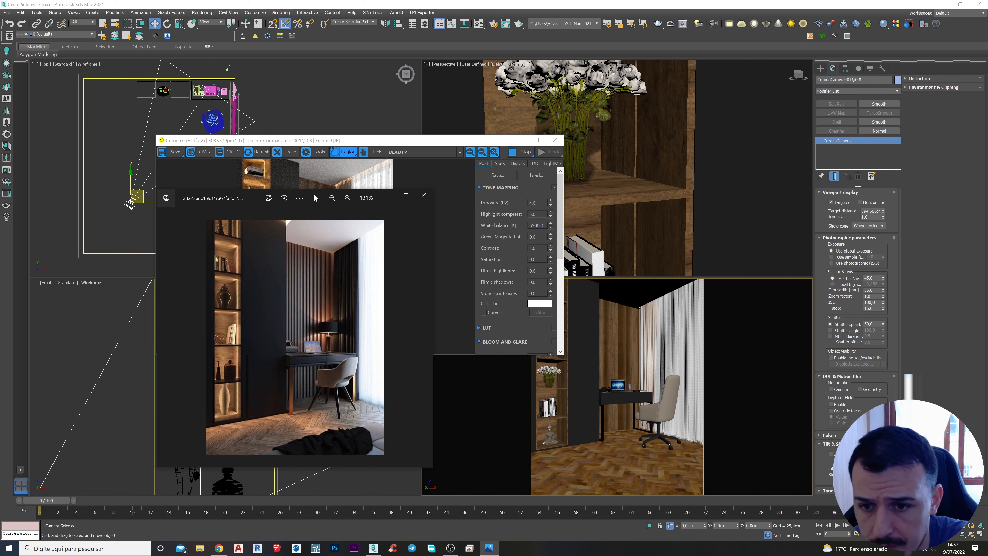
drag(332, 140, 582, 119)
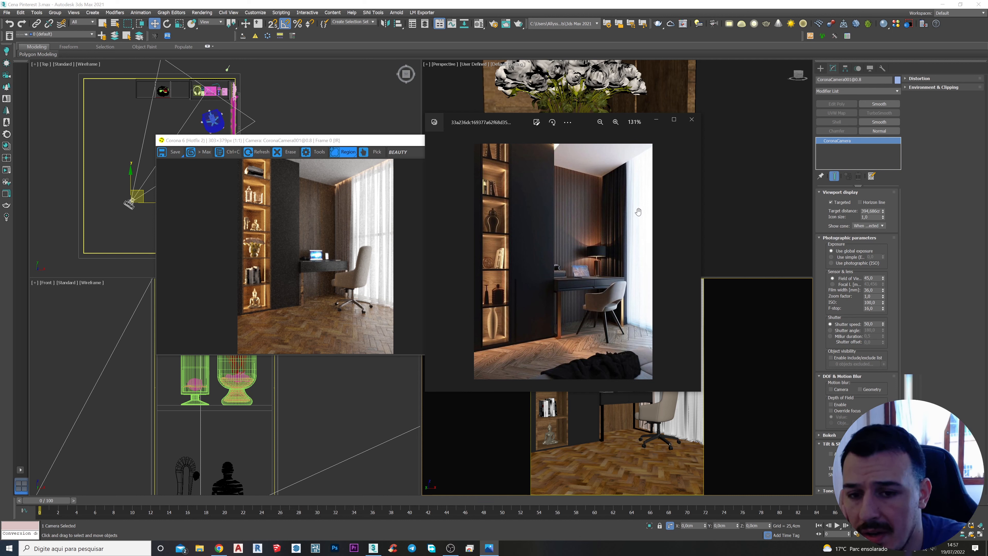
drag(389, 142, 313, 152)
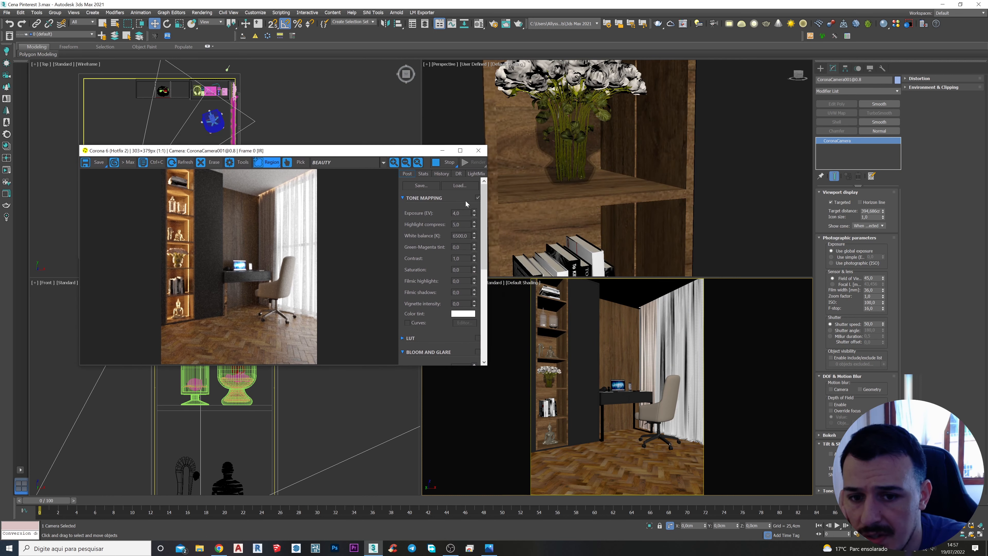
Step: Try a highlight compression of 3 in the render's tone mapping, then lower it to 2
drag(462, 224, 434, 226)
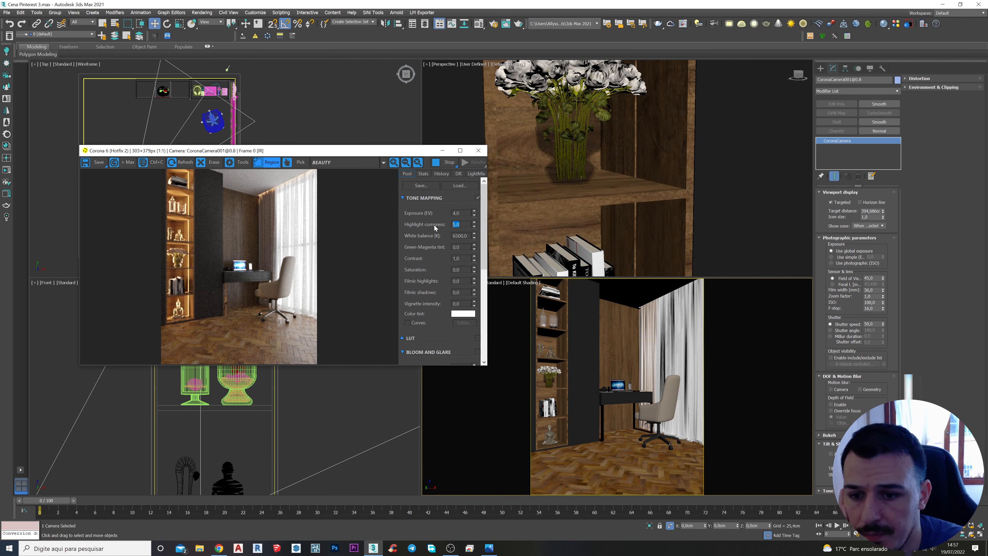
text(3)
key(Return)
text(2)
key(Return)
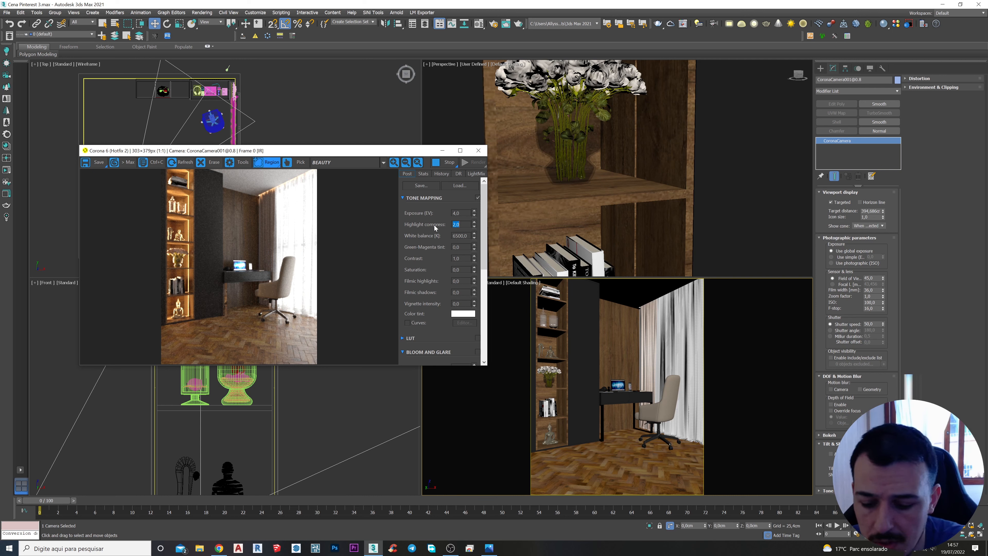
Step: Try a highlight compression of 2.5 in the render's tone mapping and compare the result with the reference photo
text(2,5)
key(Return)
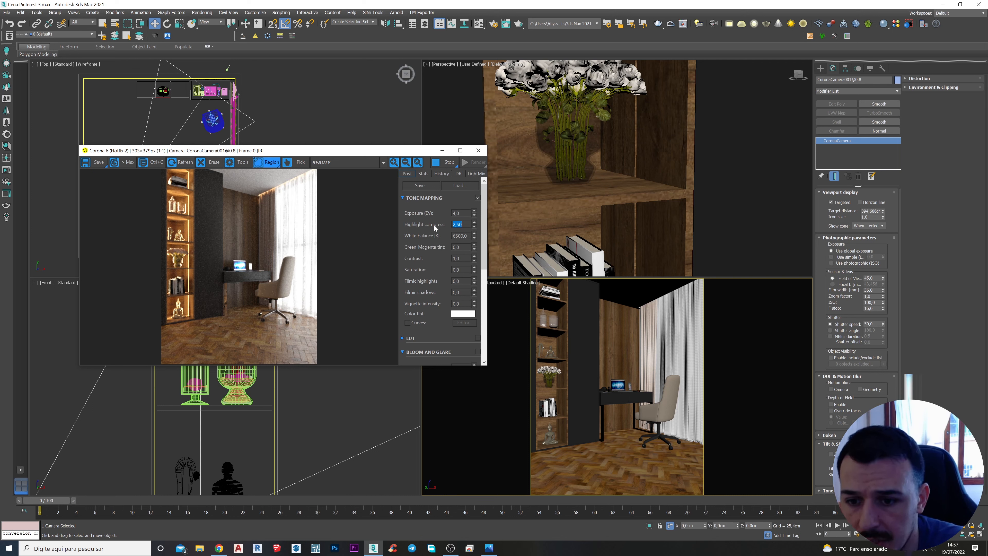
click(489, 548)
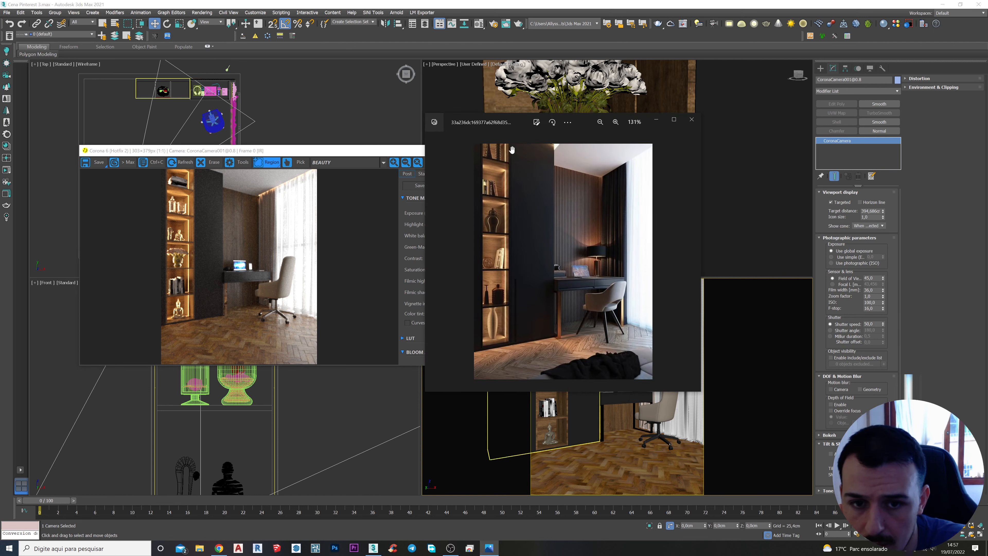
drag(517, 120, 590, 118)
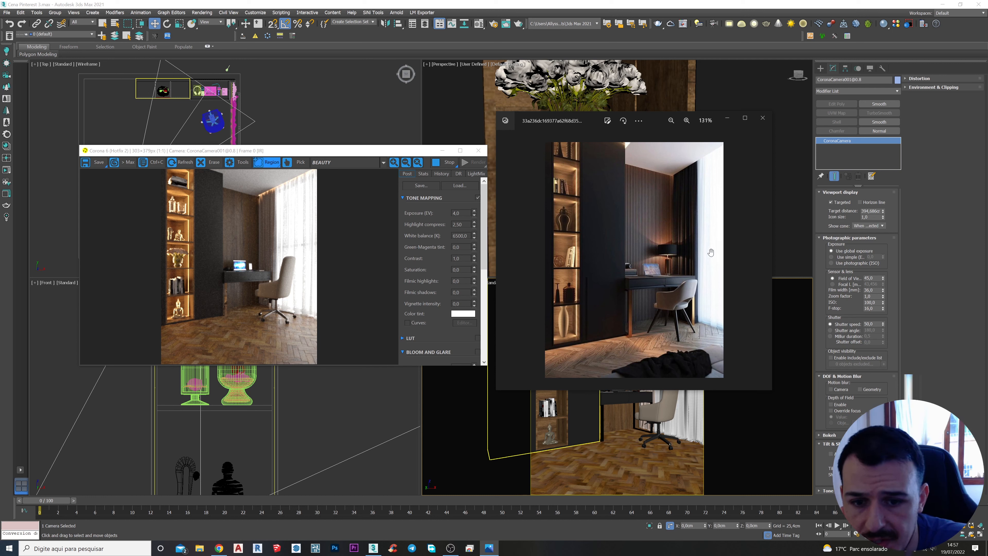
Step: Set the render's exposure to 5 and highlight compression to 5, comparing the result with the reference photo
drag(463, 213, 438, 213)
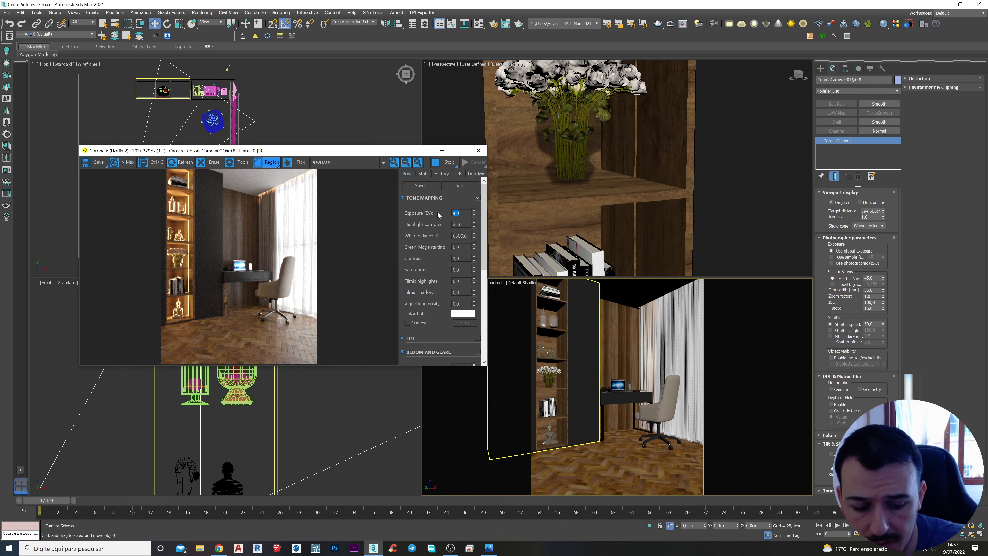
text(5)
key(Return)
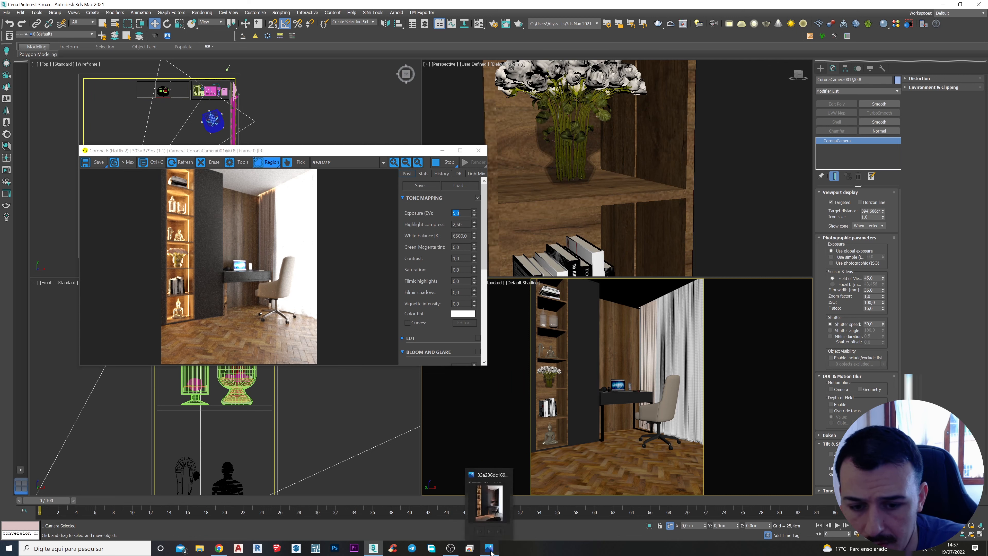
click(489, 549)
click(462, 213)
drag(462, 224, 442, 227)
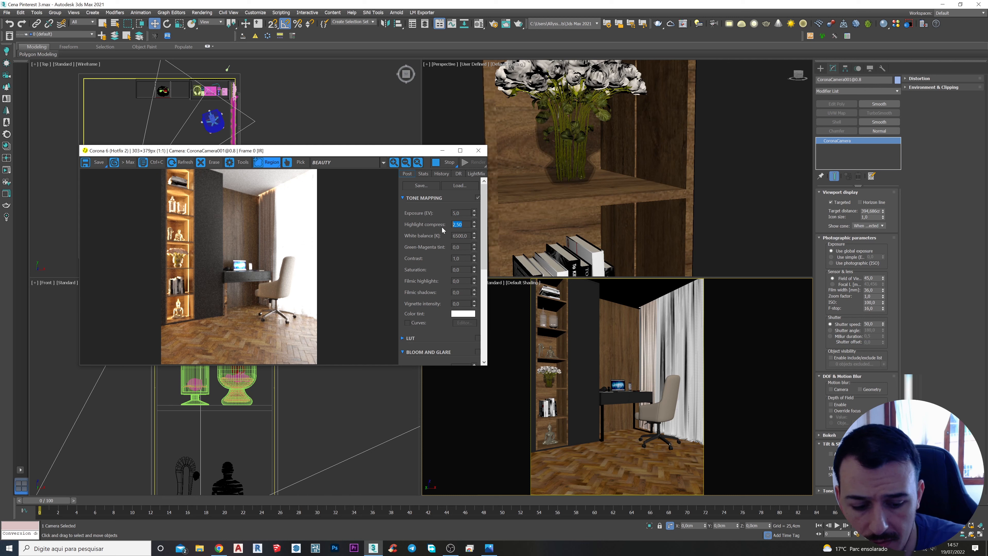
text(5)
key(Return)
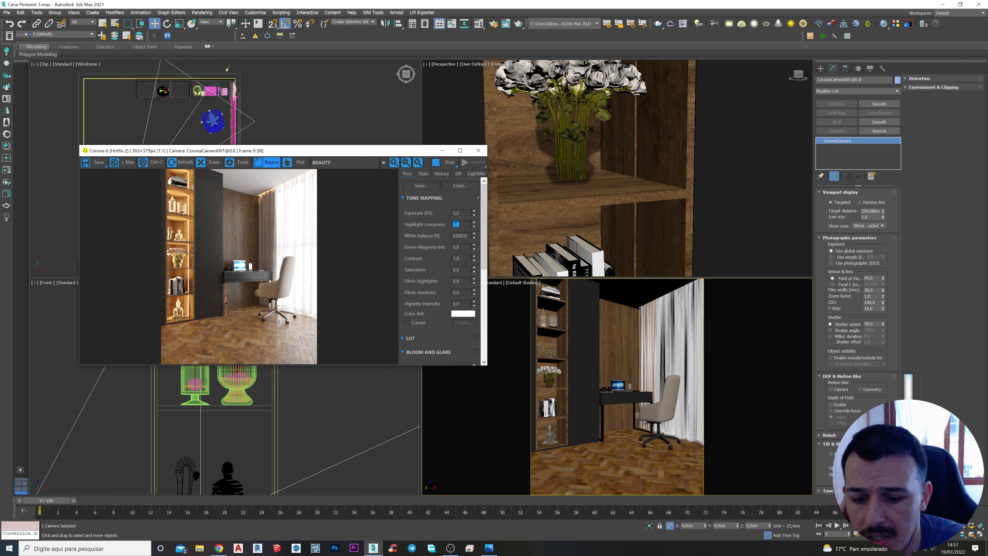
click(489, 549)
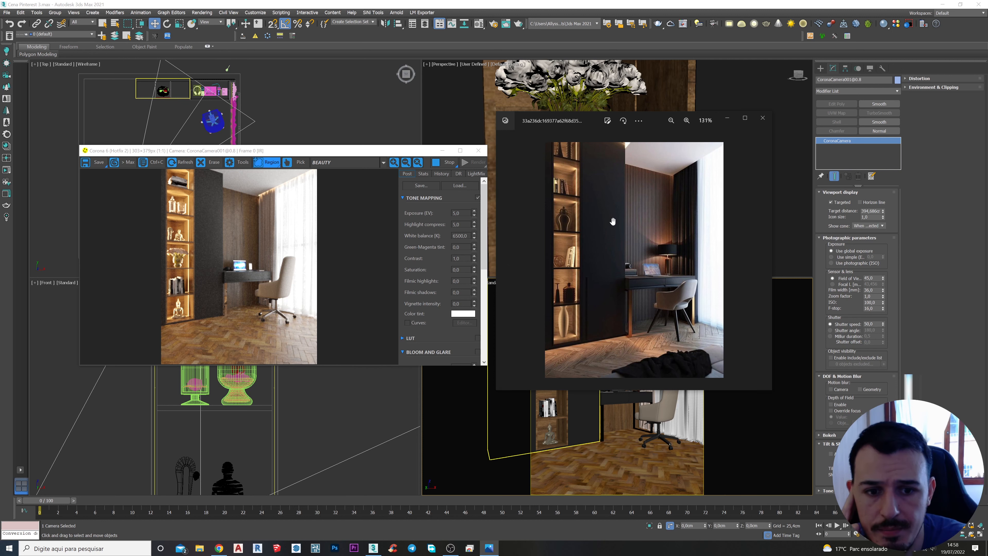
Step: Set the reflection level of the MOVEL material to 0.4 in the Material Editor
drag(382, 151, 372, 142)
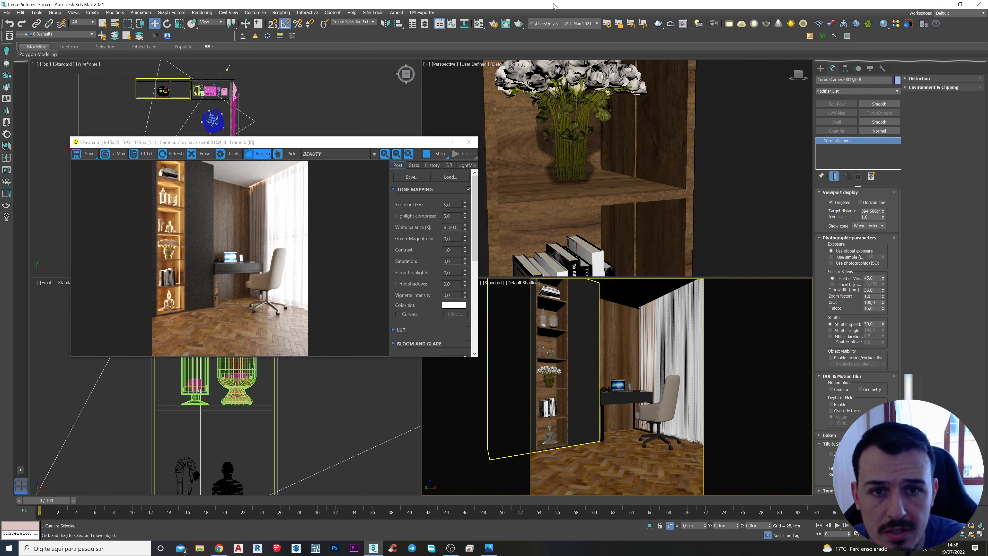
key(m)
drag(844, 111, 487, 129)
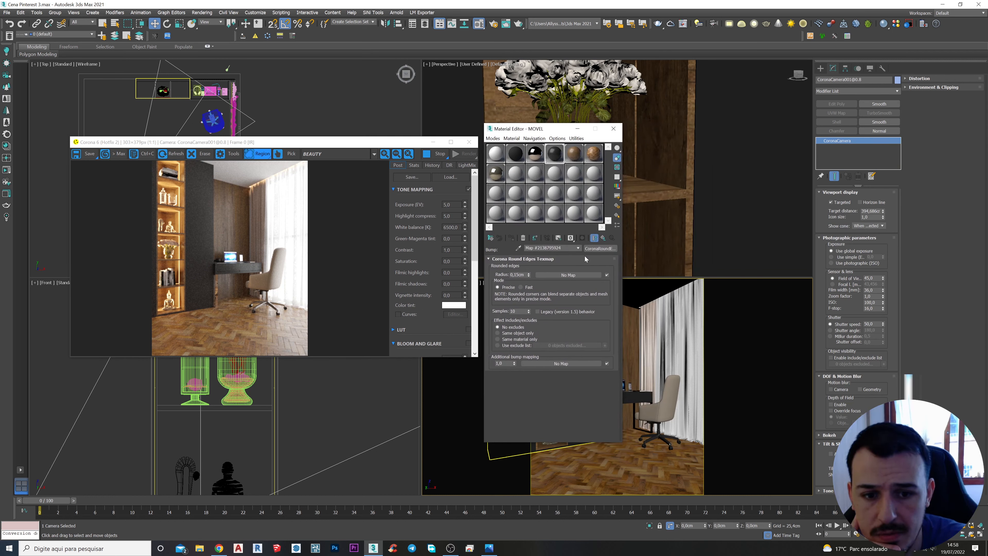
click(603, 237)
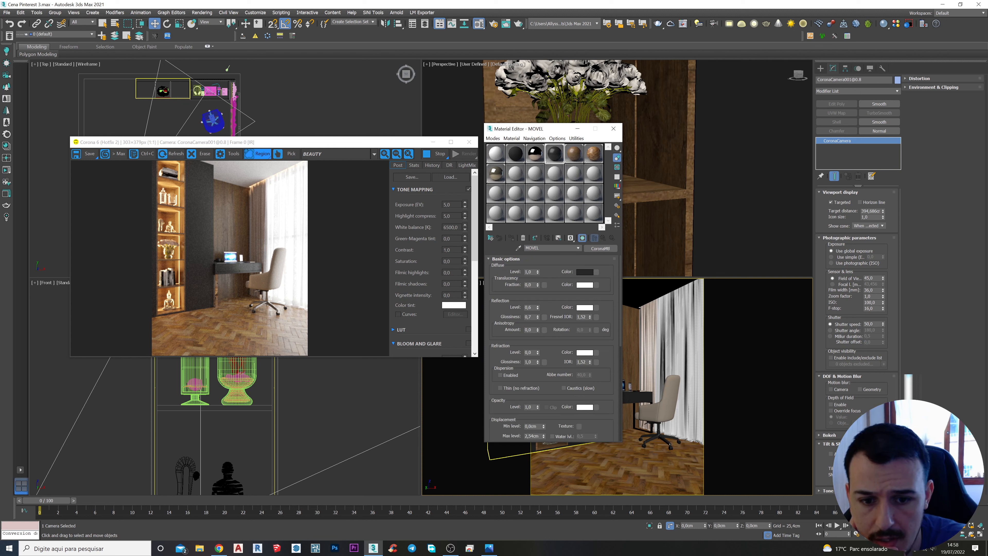
drag(537, 308, 516, 307)
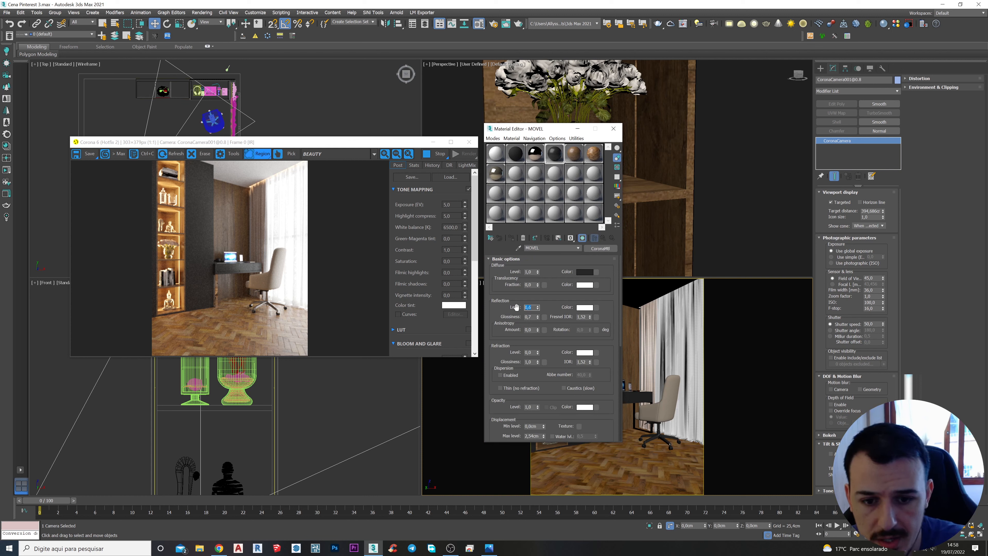
text(,4)
key(Return)
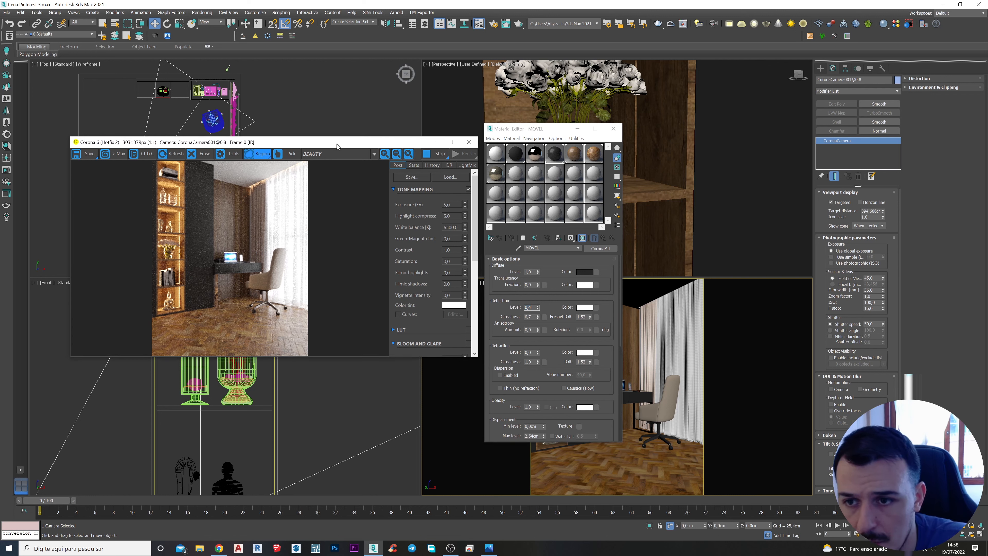
Step: Set the intensity of the narrow Corona light beside the bookcase decorations to 75 and compare the render with the reference photo
drag(337, 143, 328, 243)
scroll(187, 95, up, 8)
scroll(179, 97, up, 5)
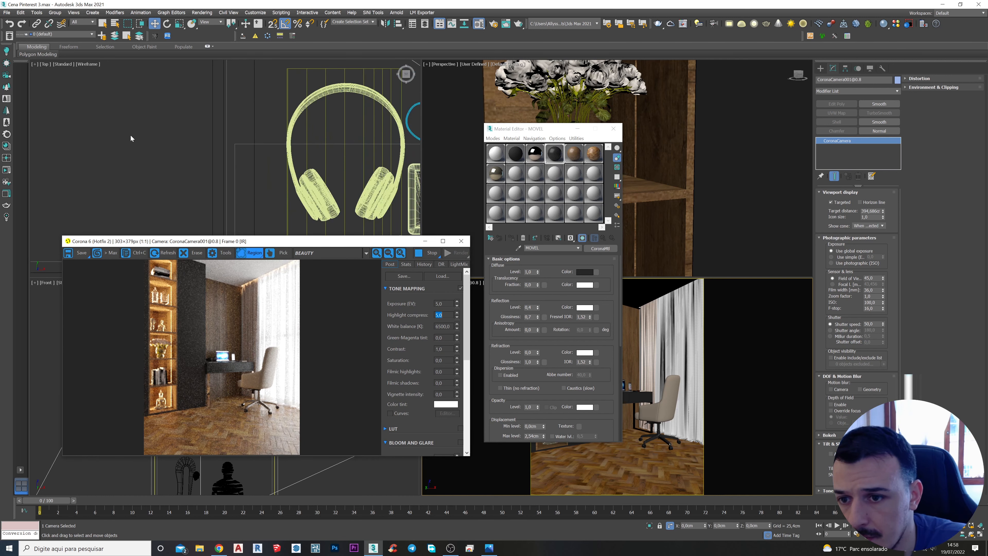
middle_drag(126, 136, 426, 139)
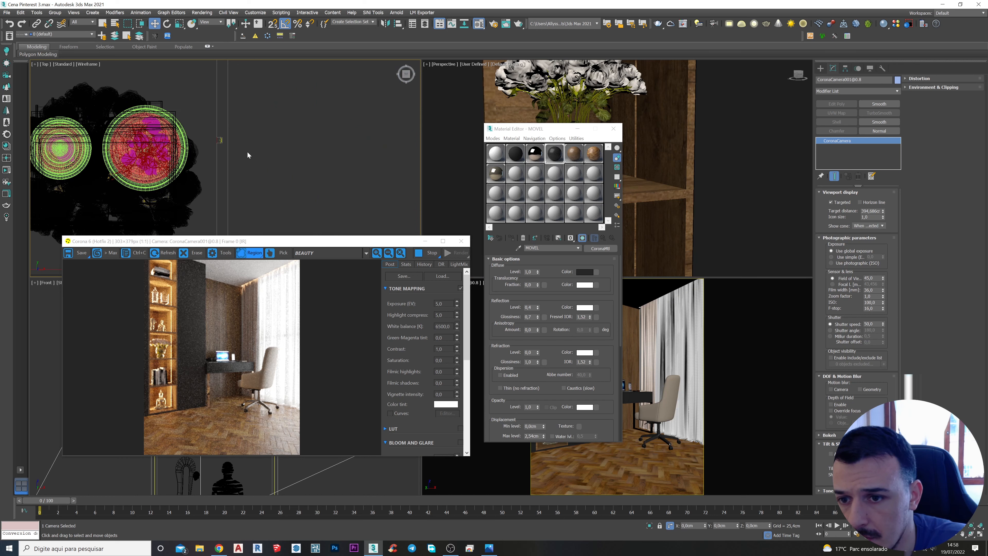
click(221, 141)
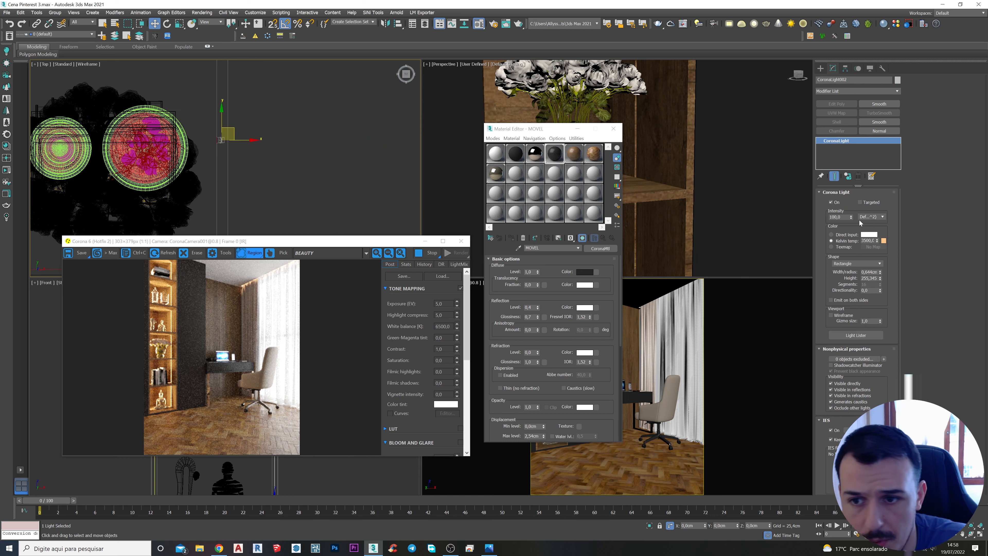
double_click(839, 217)
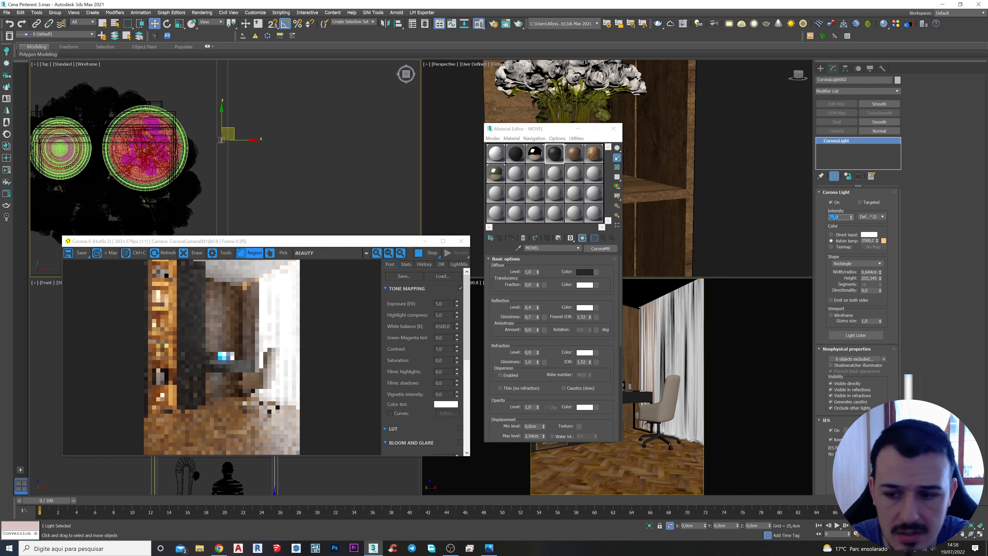
text(75)
key(Return)
drag(301, 241, 308, 100)
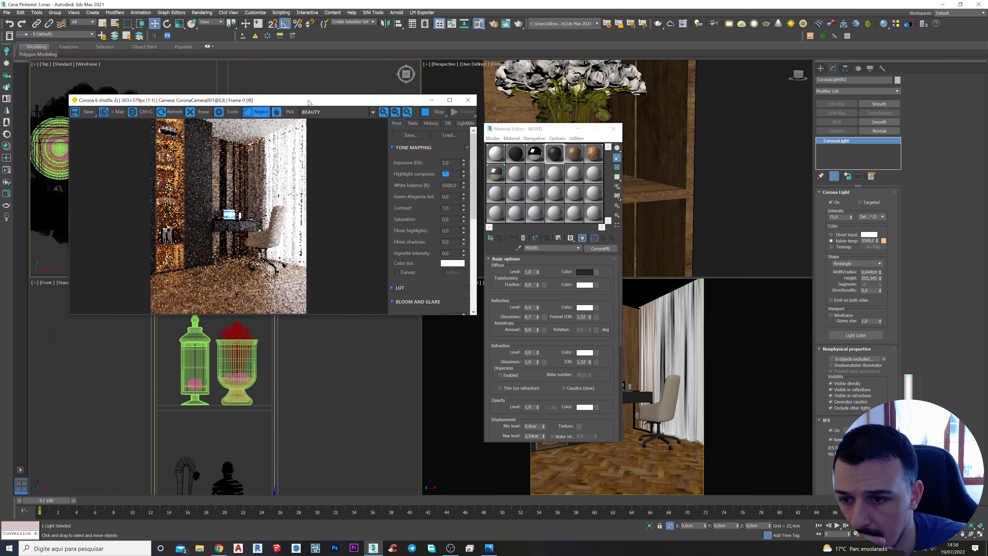
click(489, 548)
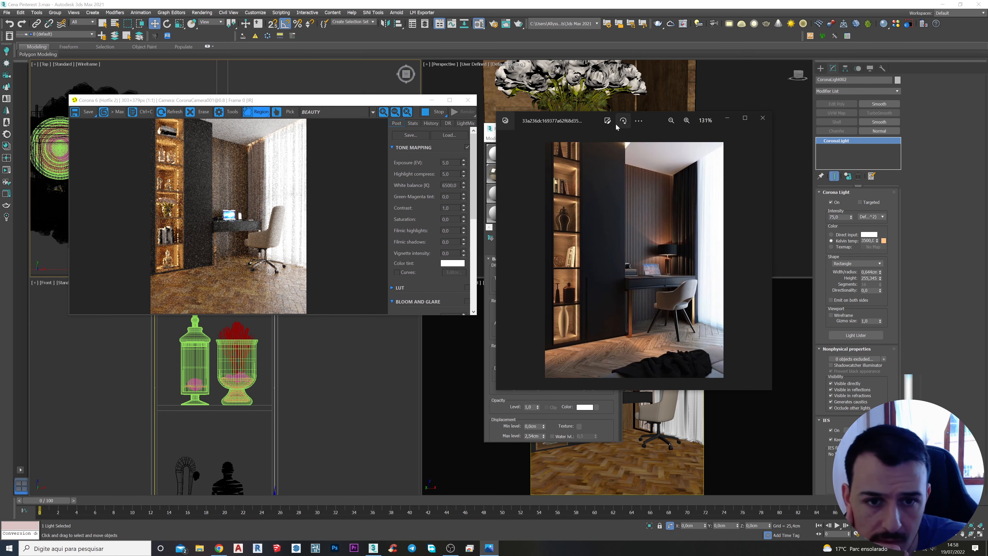
drag(593, 121, 581, 74)
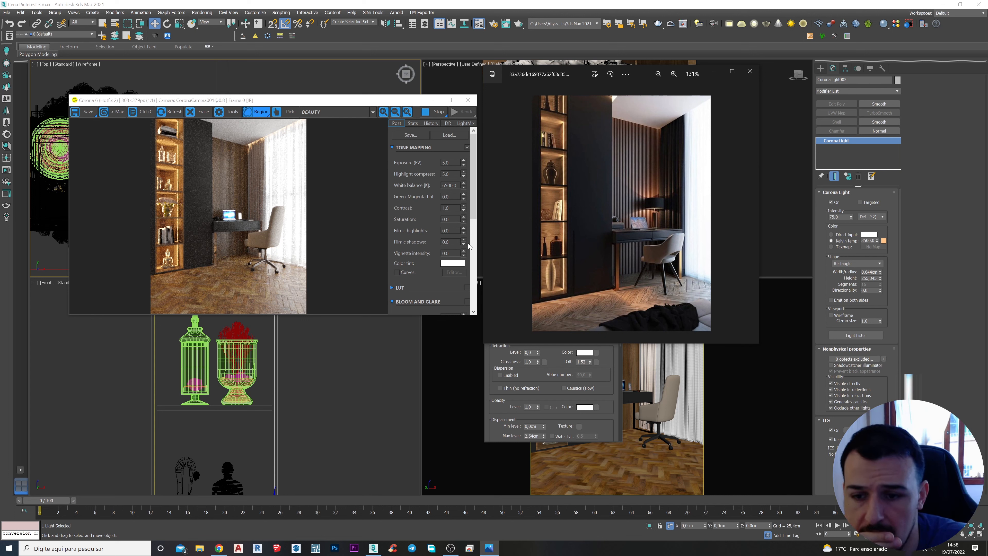
Step: Move the office chair closer to the desk in the plan view
drag(322, 101, 320, 259)
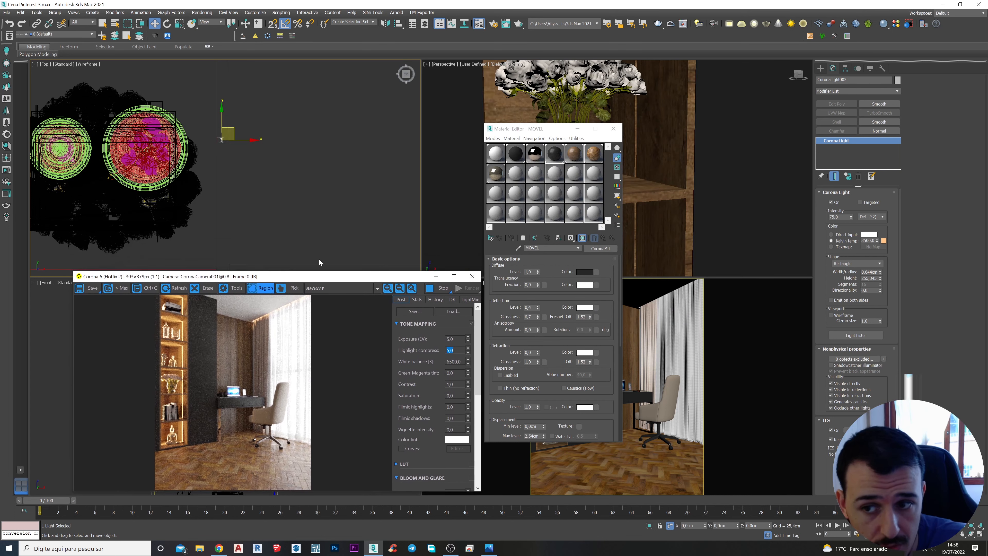
scroll(302, 192, down, 5)
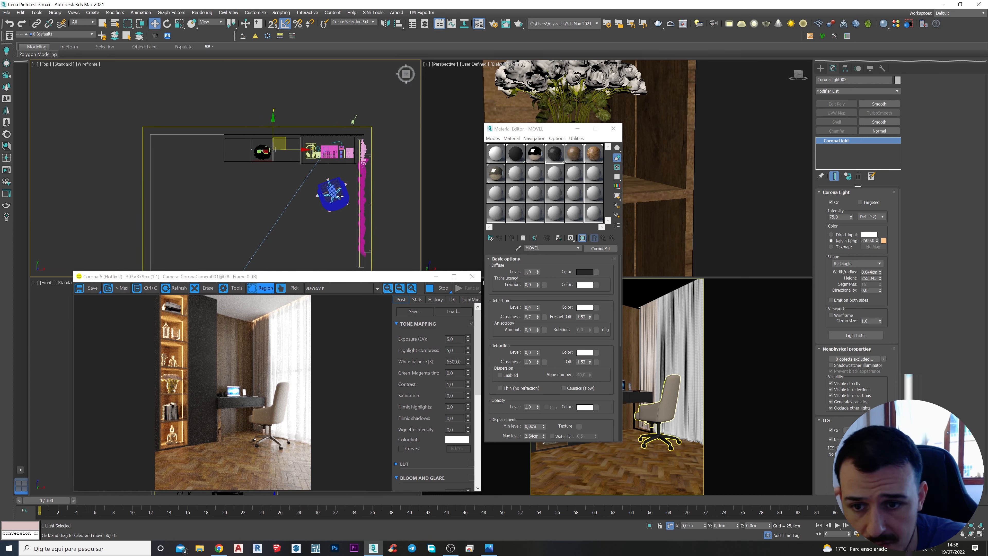
click(339, 196)
drag(342, 193, 342, 171)
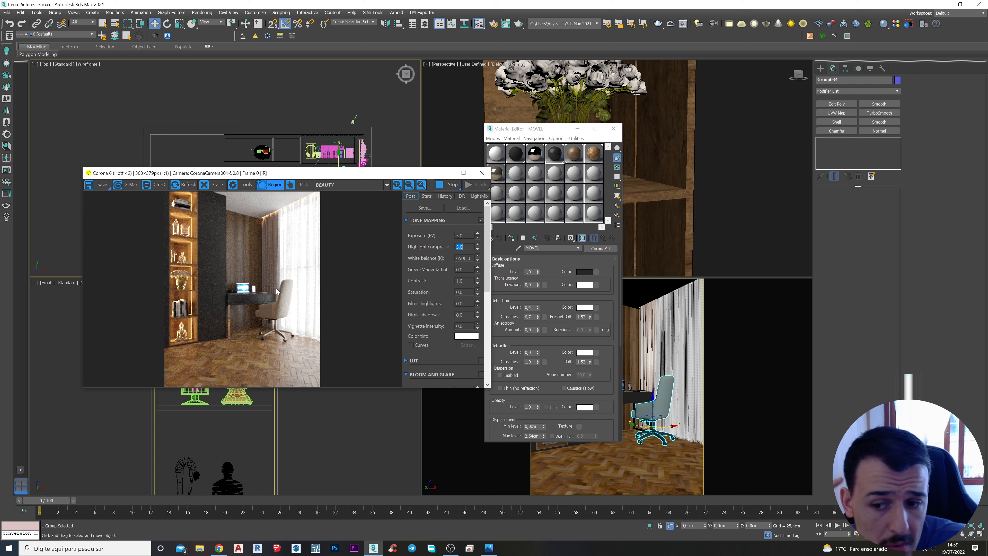
Step: Stop the interactive render and close the render window and the Material Editor
click(451, 185)
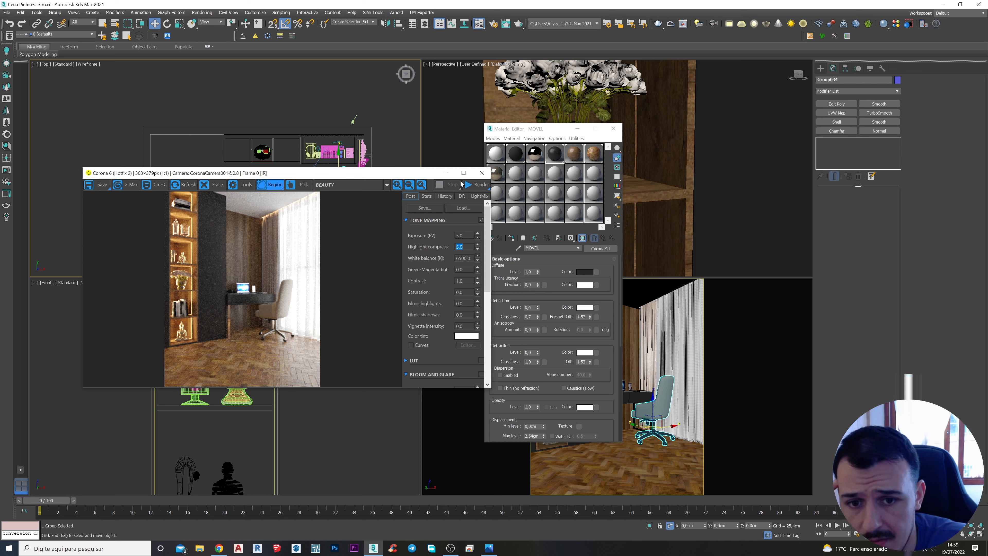
click(482, 174)
click(614, 129)
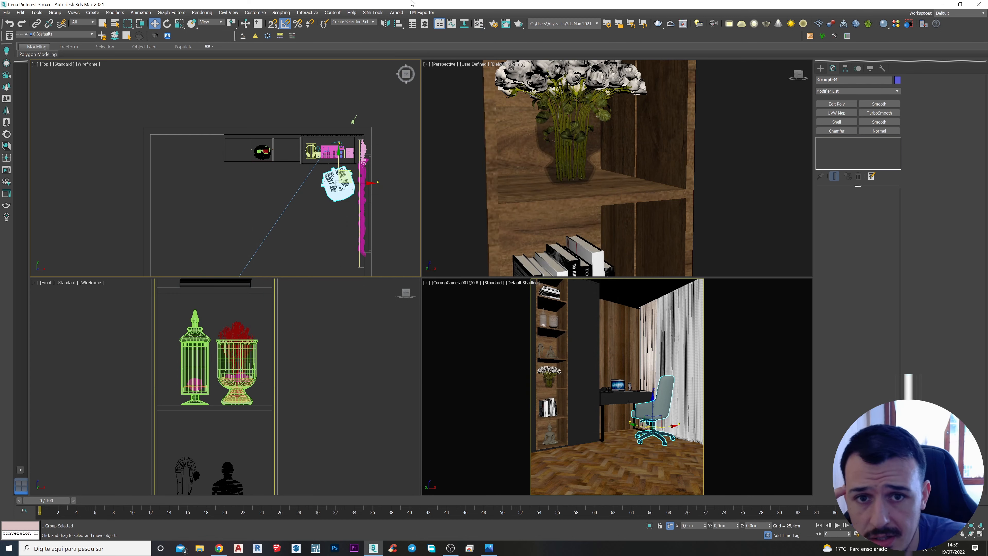
Step: Check the output size in Render Setup, then run a production render of the CoronaCamera001 view
click(495, 25)
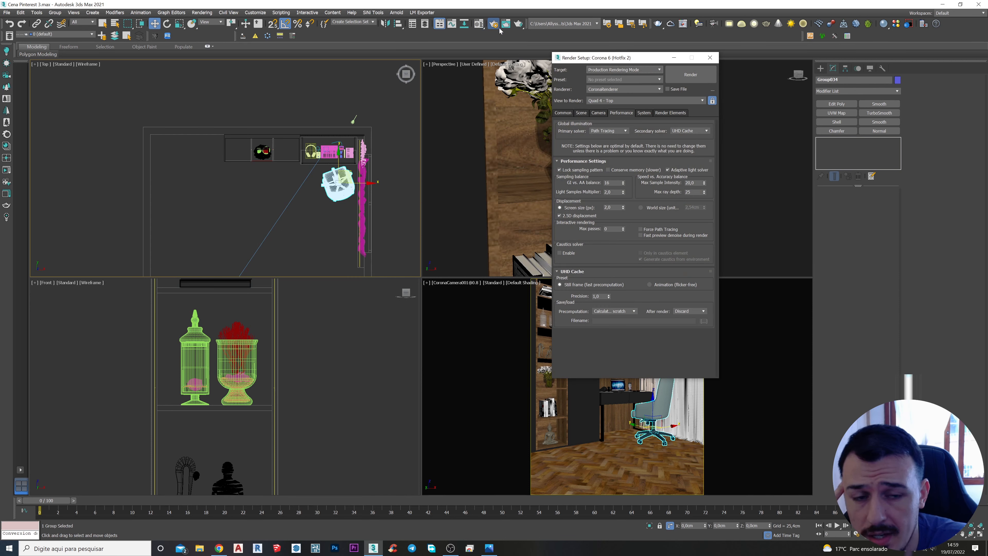
click(562, 113)
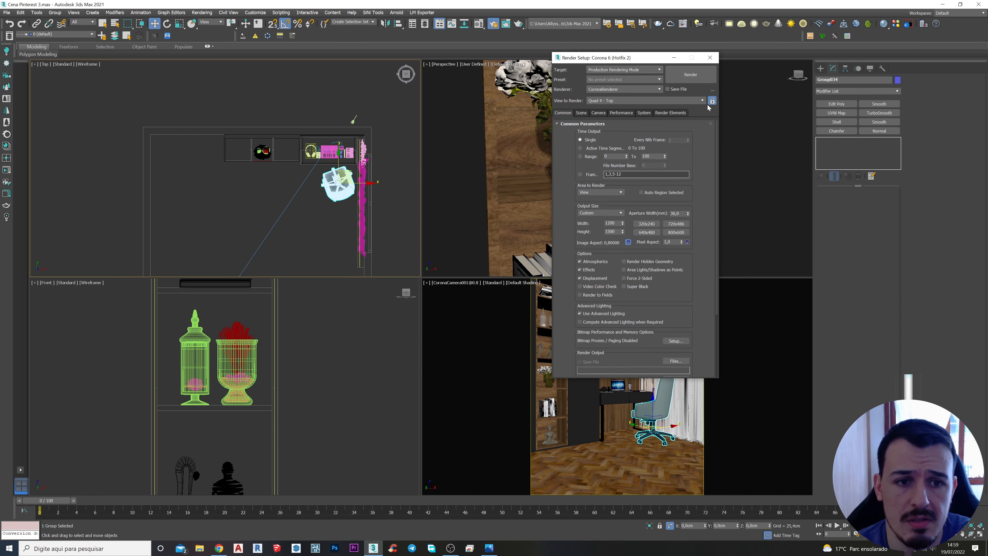
click(710, 57)
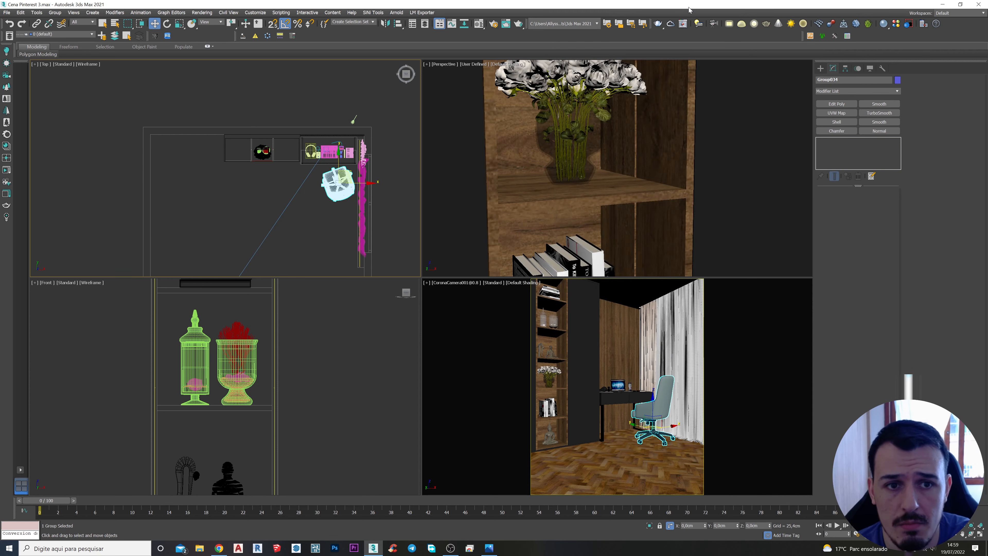
key(shift+q)
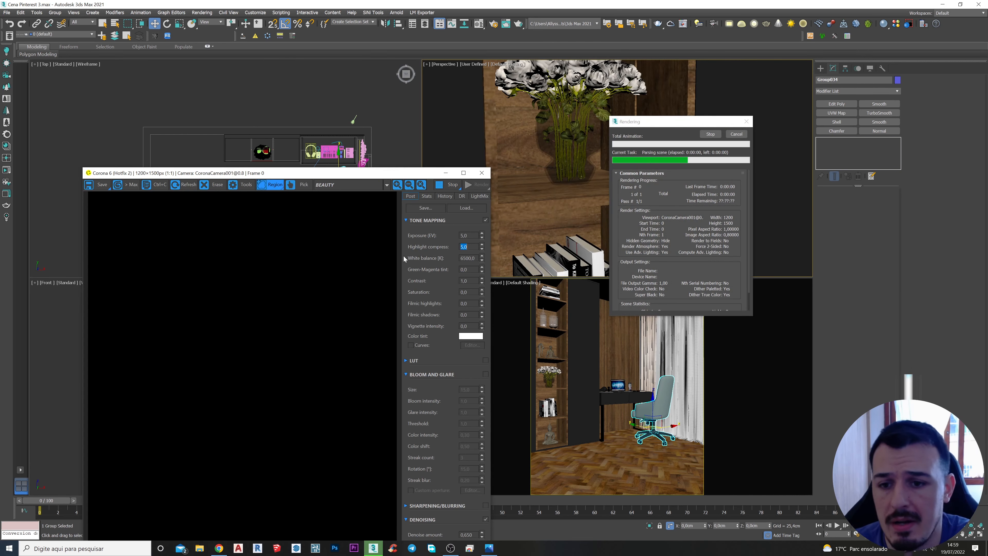
drag(357, 132, 448, 67)
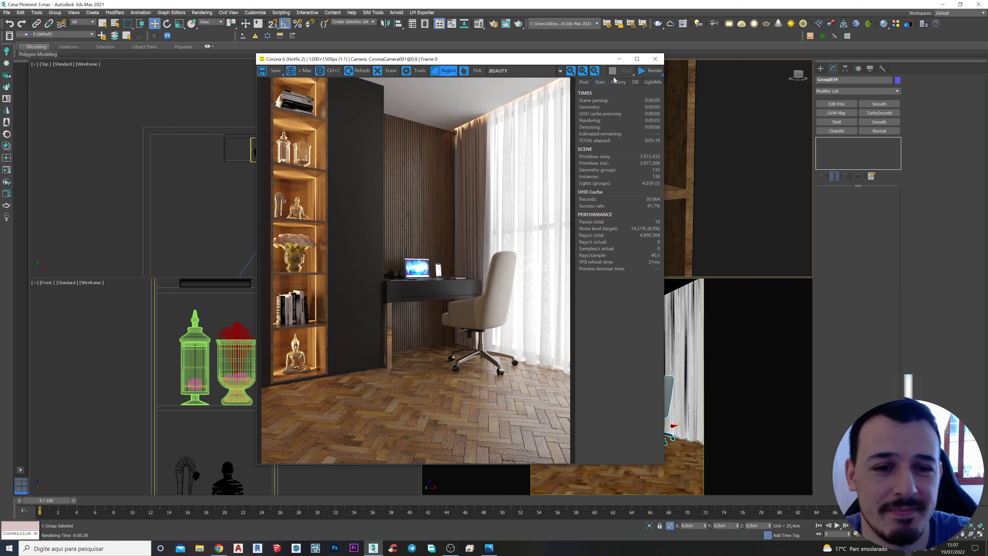
click(656, 59)
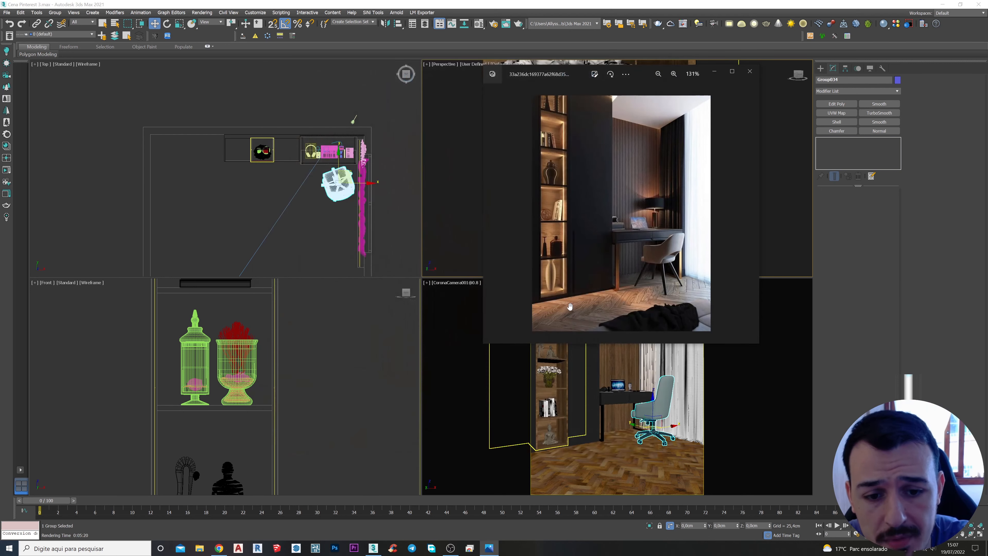
Step: Shift the camera framing slightly, and return the viewport to CoronaCamera001 after viewing the desk area in perspective
middle_click(608, 395)
middle_drag(607, 395, 596, 403)
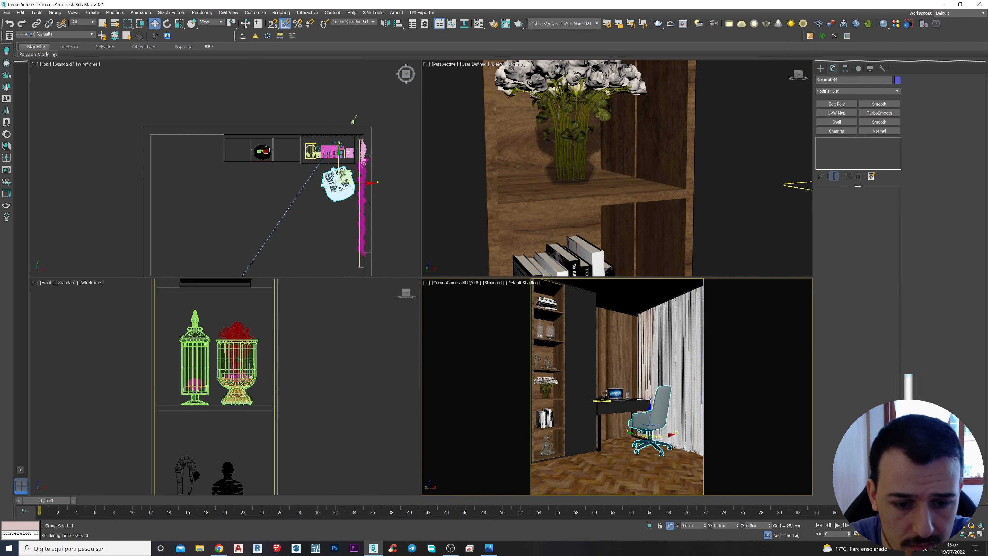
key(p)
alt+middle_drag(623, 362, 624, 368)
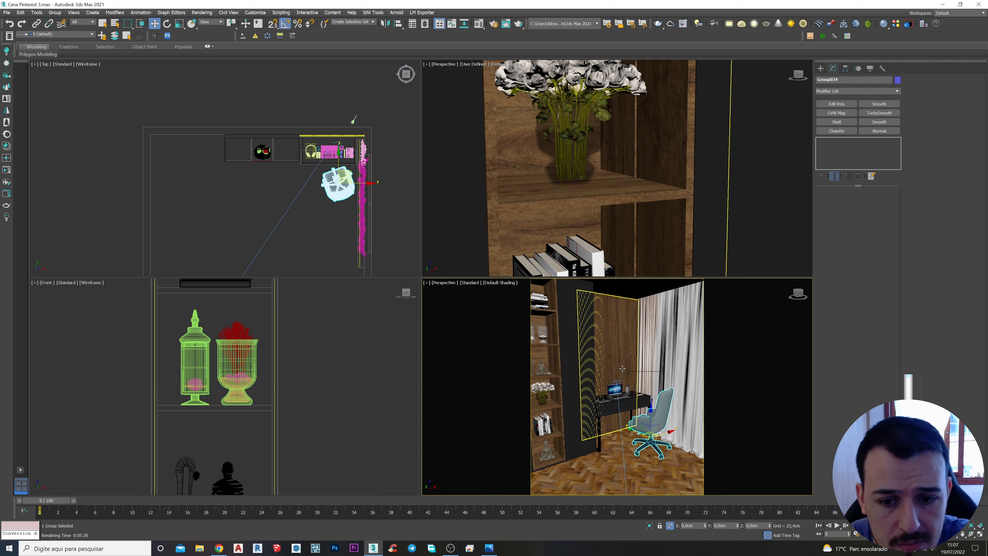
key(c)
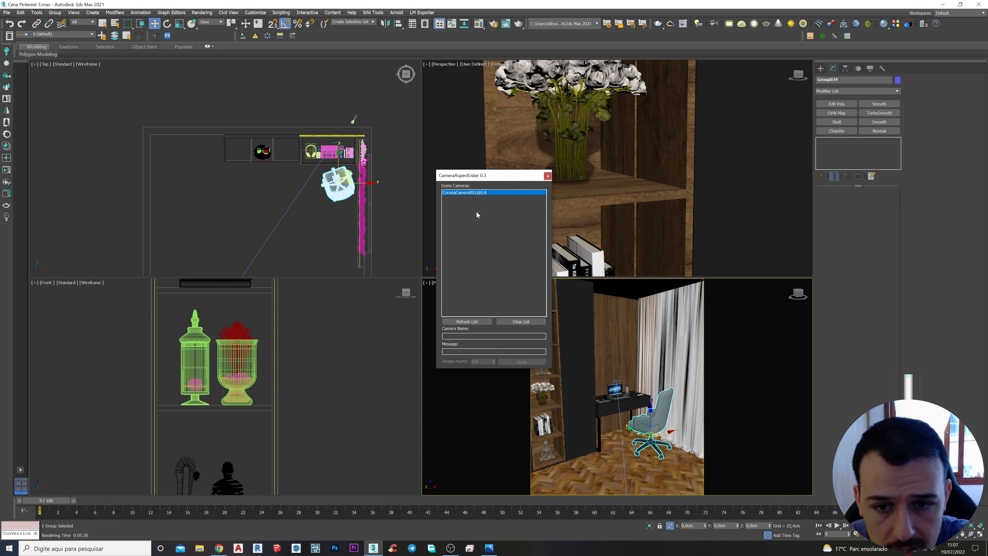
double_click(479, 193)
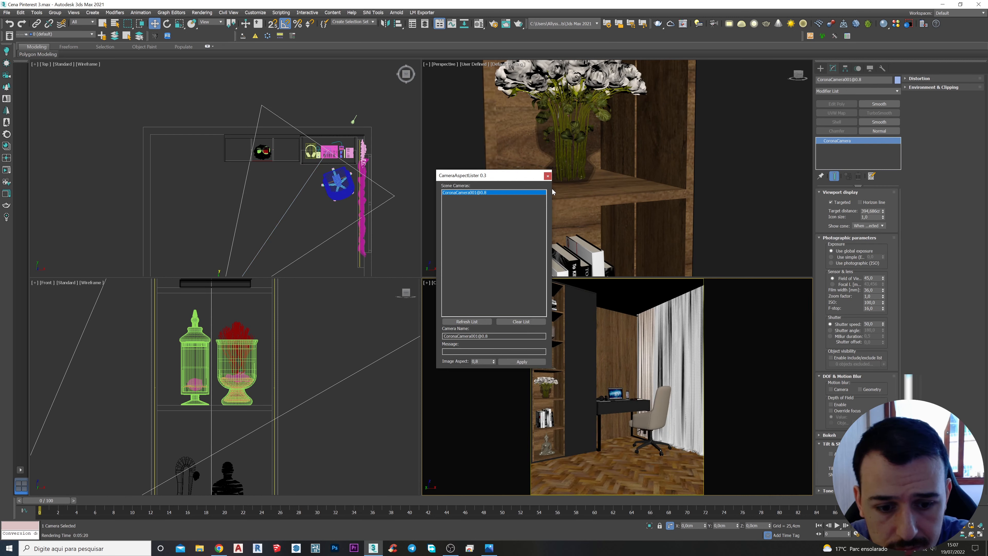
Step: Undo the last camera move, close the camera list, and bring the slatted wall panel up close in a perspective viewport with nothing selected
key(ctrl+z)
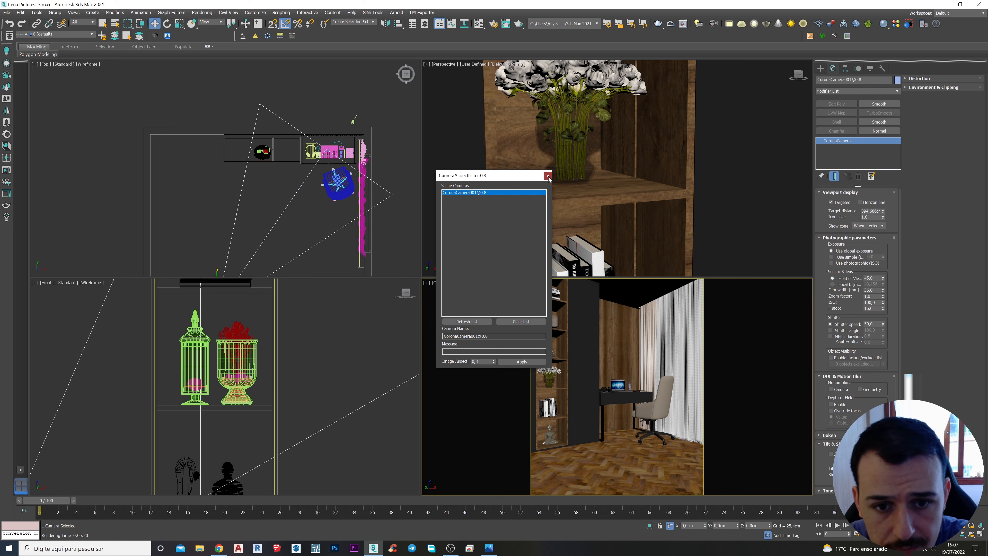
click(548, 176)
key(p)
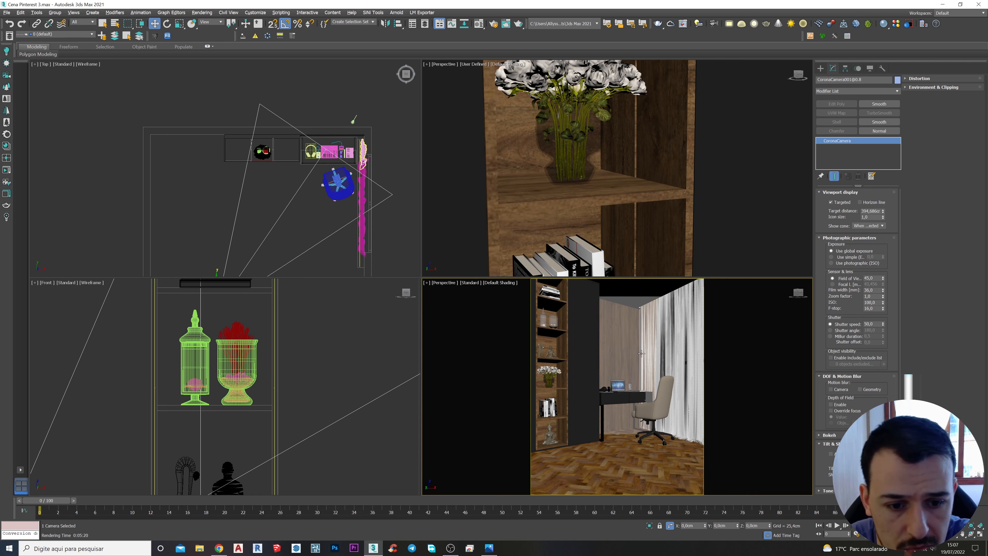
scroll(605, 339, up, 3)
middle_drag(605, 339, 593, 365)
scroll(592, 365, up, 4)
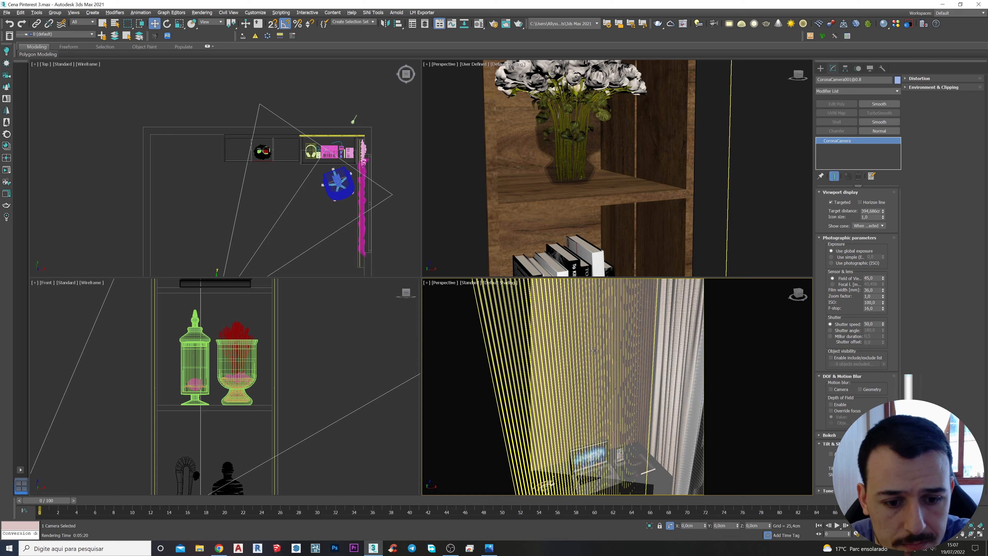
alt+middle_drag(541, 496, 630, 356)
scroll(596, 357, up, 2)
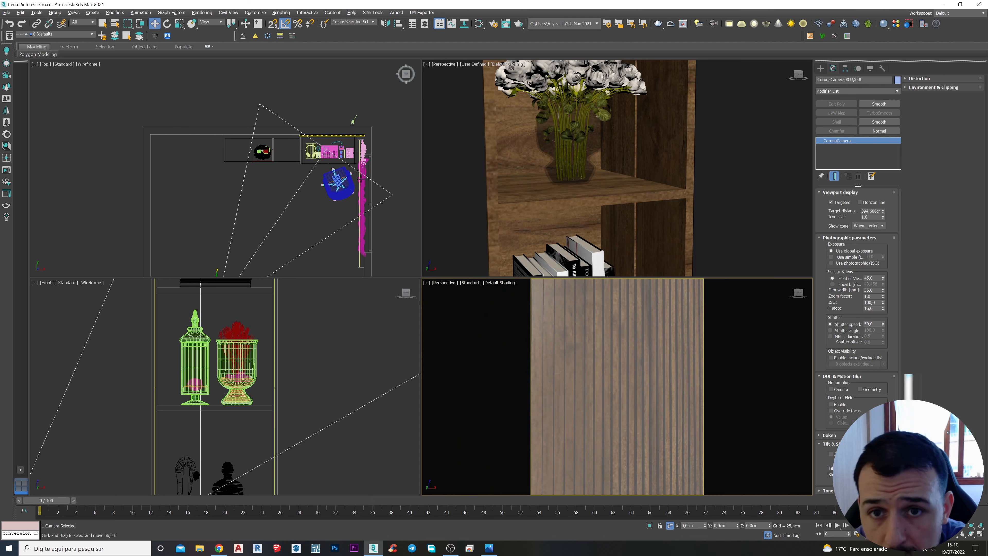
click(386, 233)
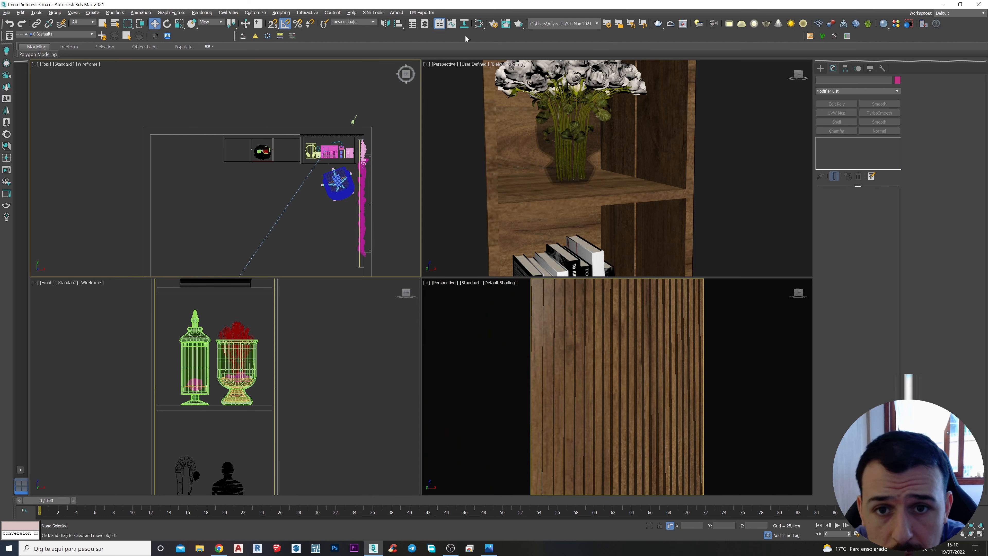
Step: Open the Material Editor in Slate mode and place its window clear of the slatted panel
click(479, 23)
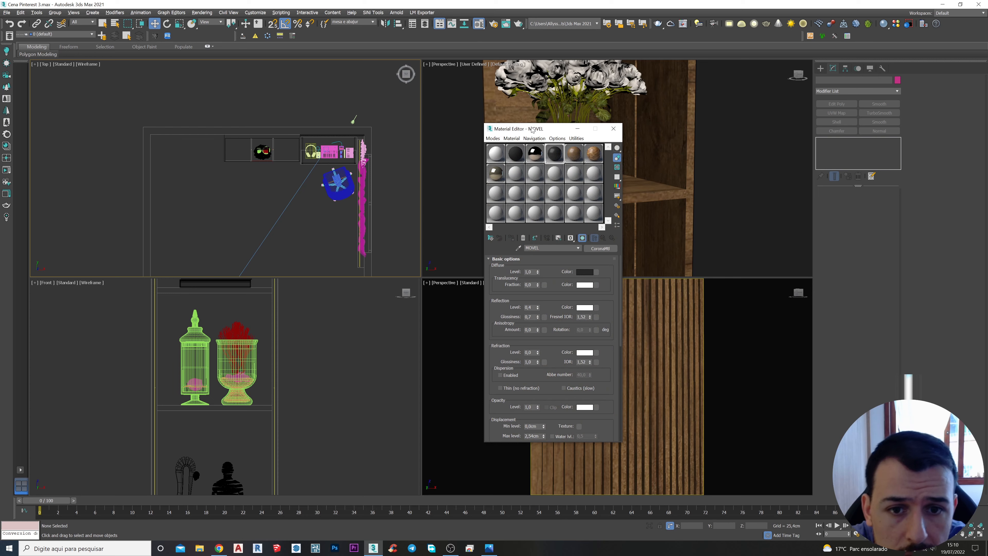
drag(537, 130, 739, 137)
click(695, 145)
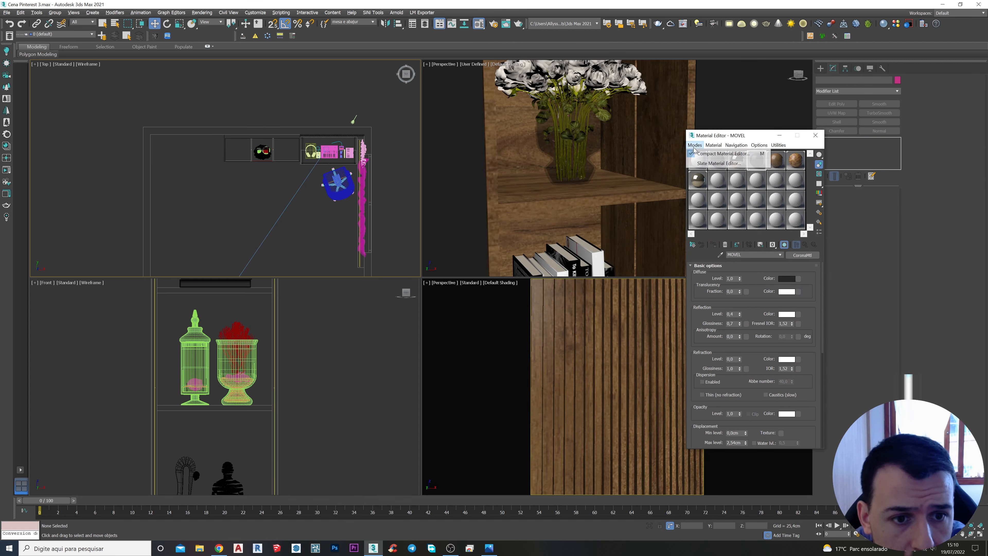
click(705, 163)
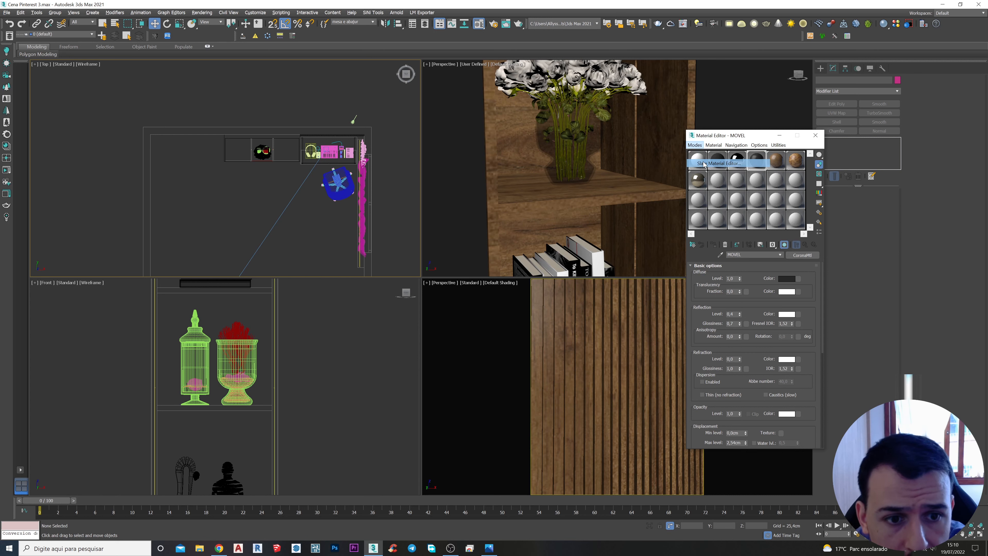
drag(380, 115, 345, 107)
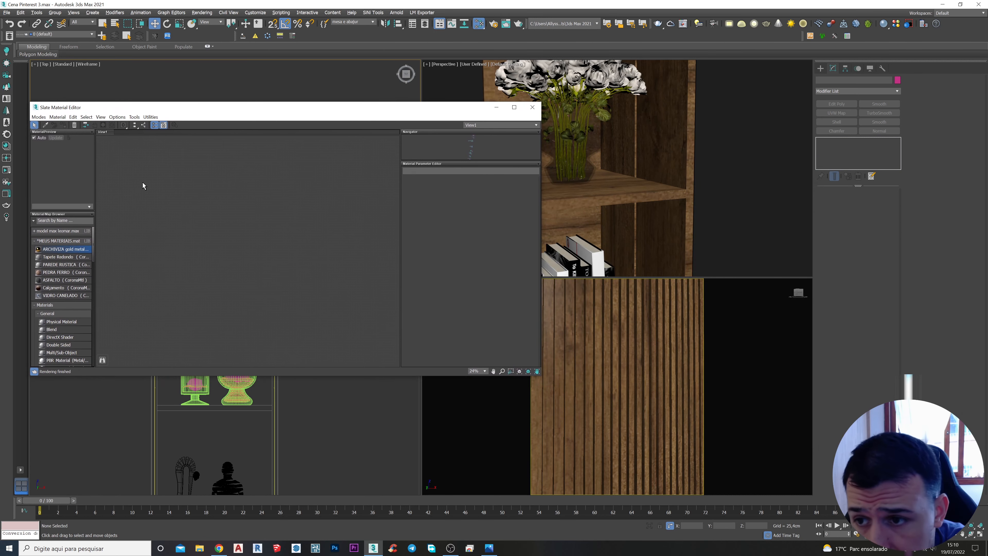
Step: Pick the wood material from the slatted wall panel into the Slate node view
click(45, 125)
click(627, 350)
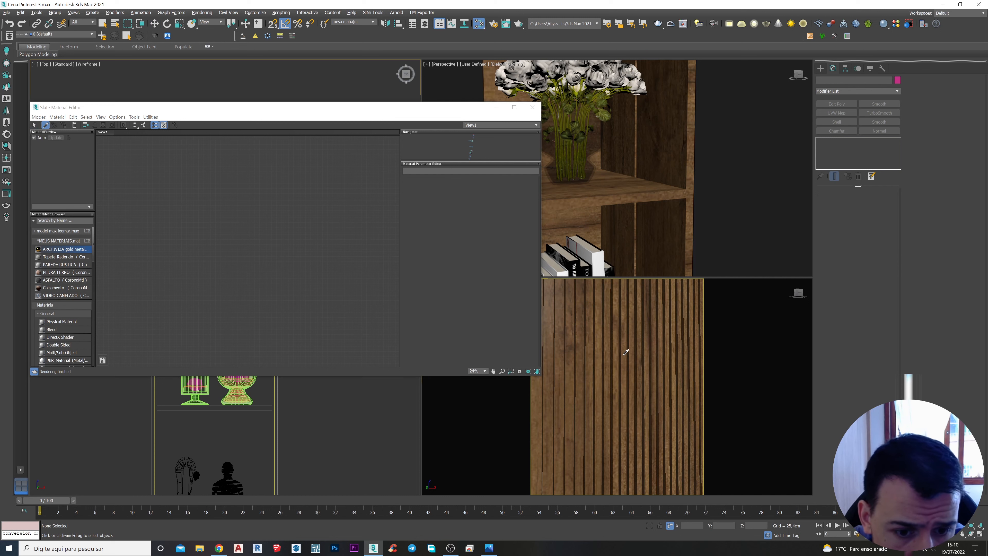
key(z)
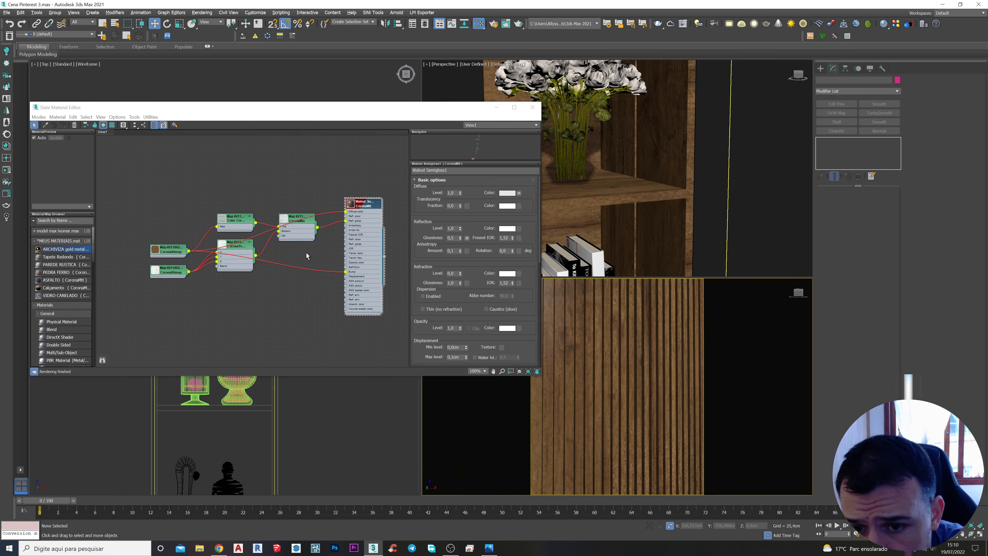
middle_drag(308, 253, 278, 272)
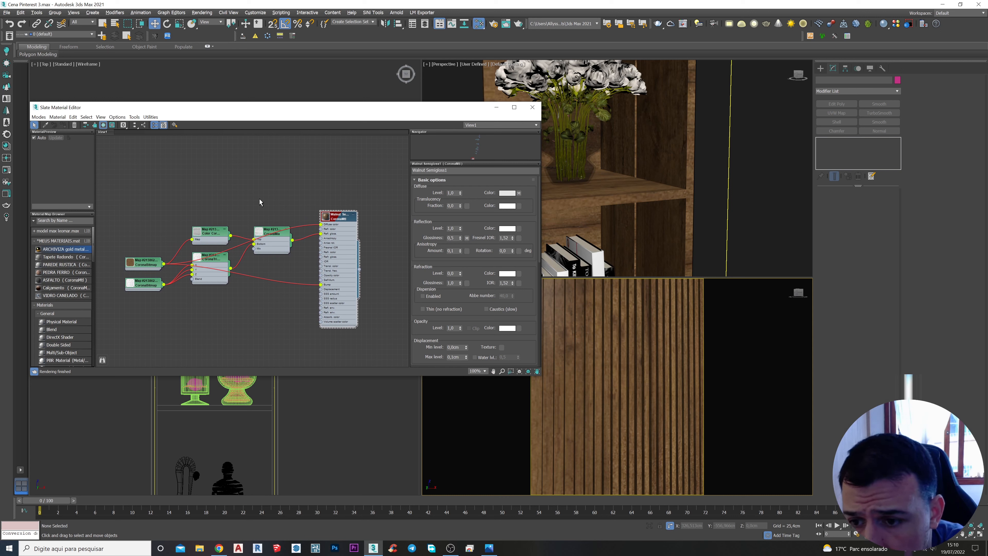
Step: Move the wood bitmap node clear of the network and add a CoronaMultiMap node above the panel material's other maps
drag(150, 266, 143, 190)
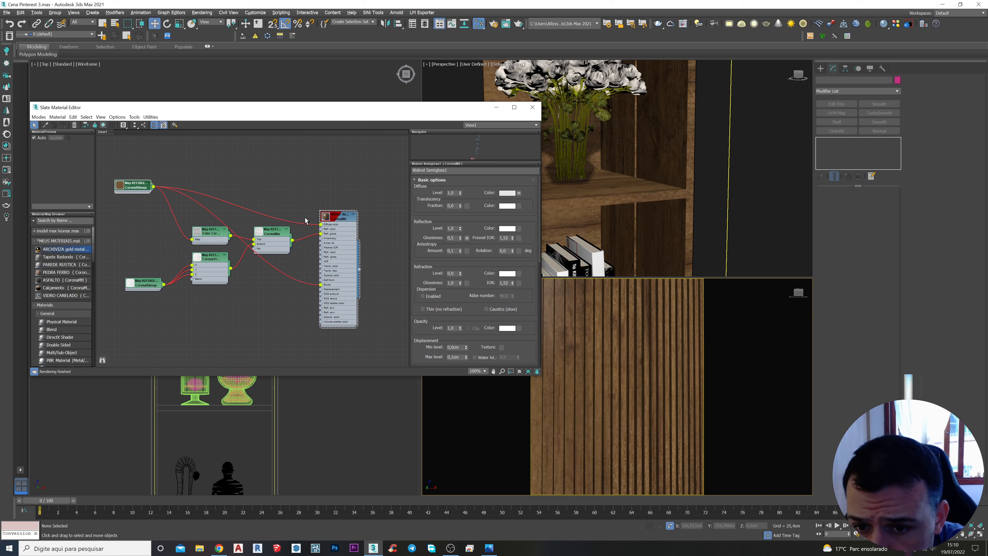
drag(154, 187, 224, 171)
mouse_move(247, 193)
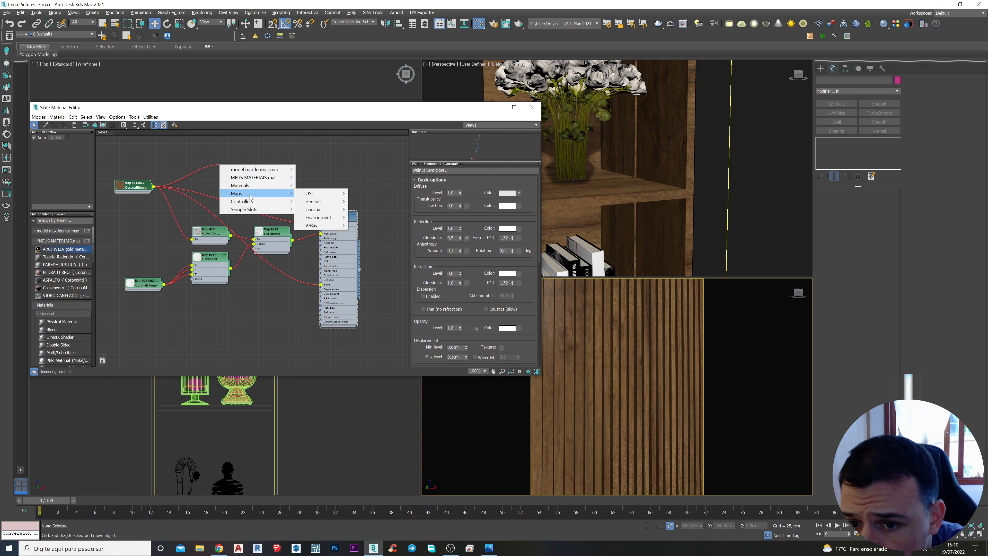
mouse_move(323, 210)
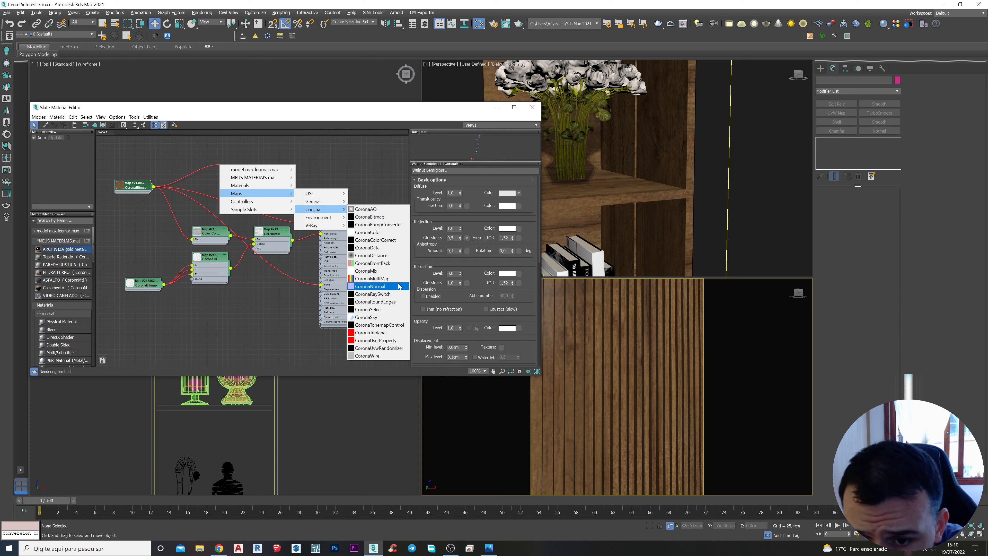
click(373, 280)
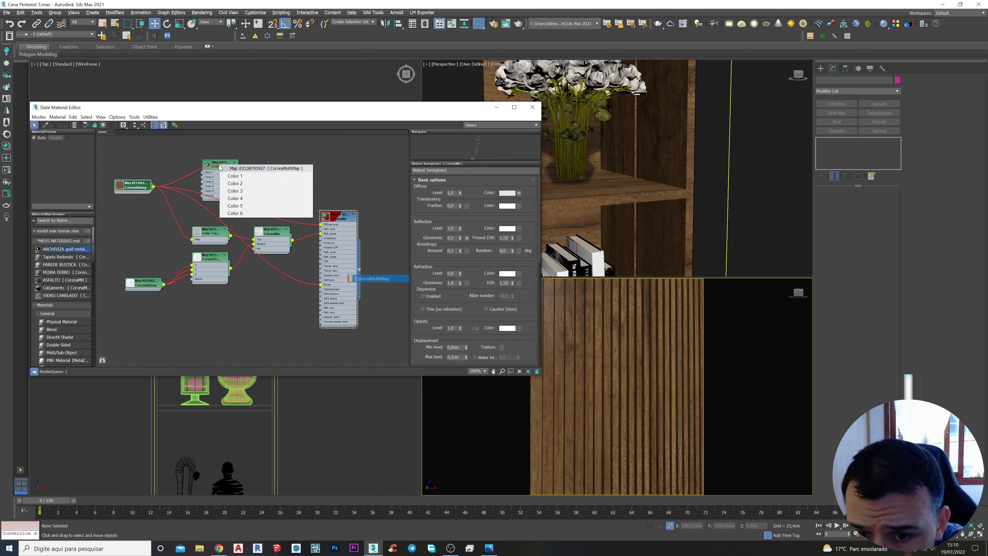
key(Escape)
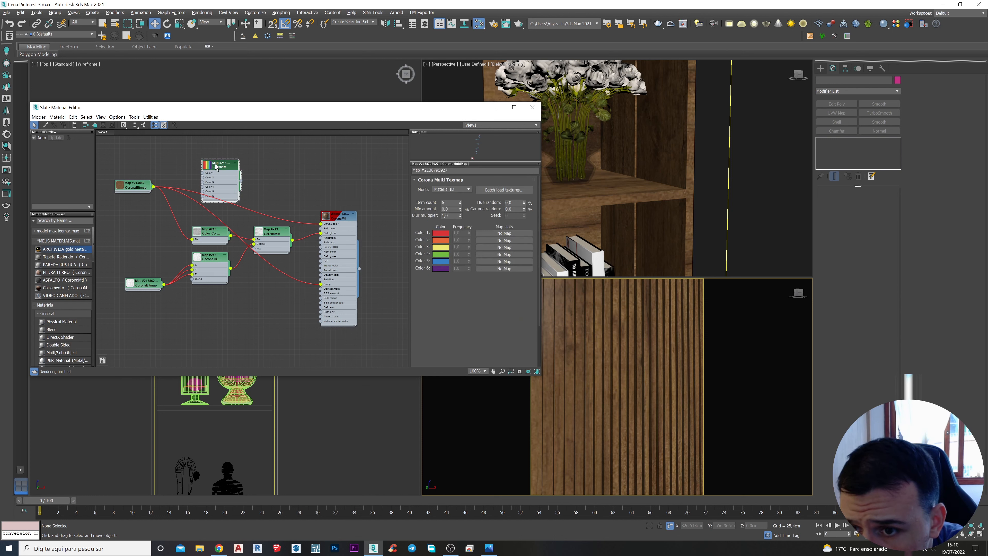
drag(222, 168, 264, 153)
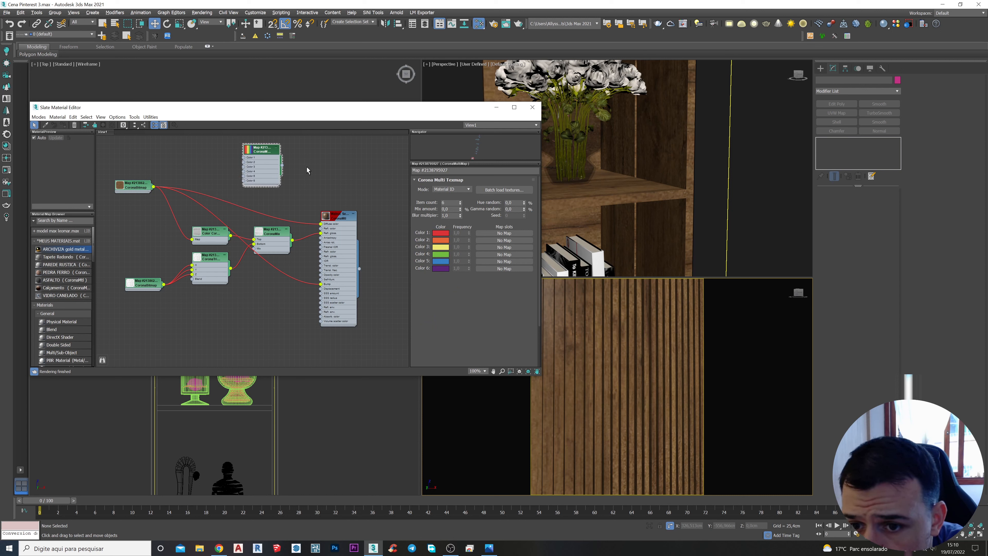
middle_drag(307, 170, 292, 209)
Step: Assign the wood bitmap to all six colour slots of the CoronaMultiMap, copying it between slots as instances
drag(142, 219, 233, 191)
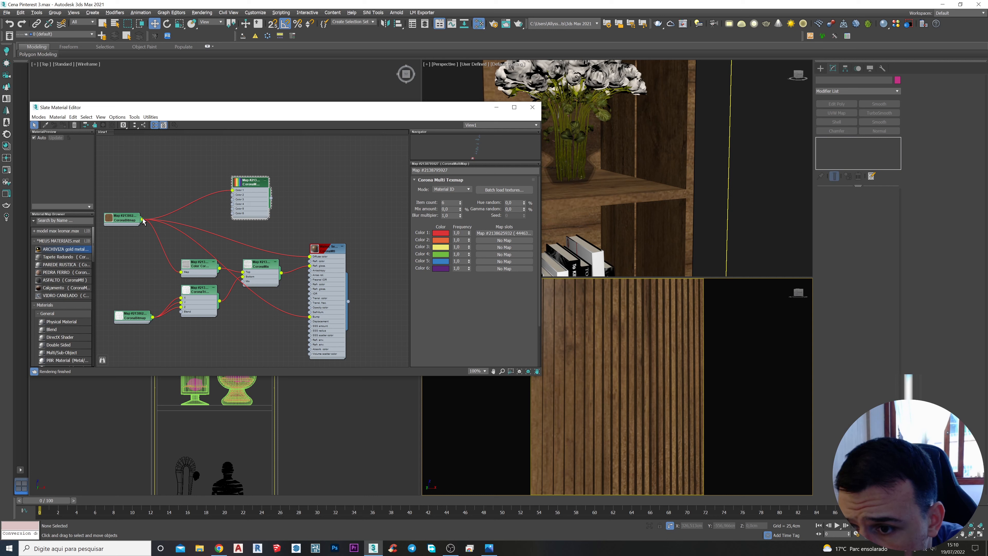
drag(143, 220, 233, 195)
drag(143, 220, 190, 225)
drag(501, 241, 502, 248)
click(270, 265)
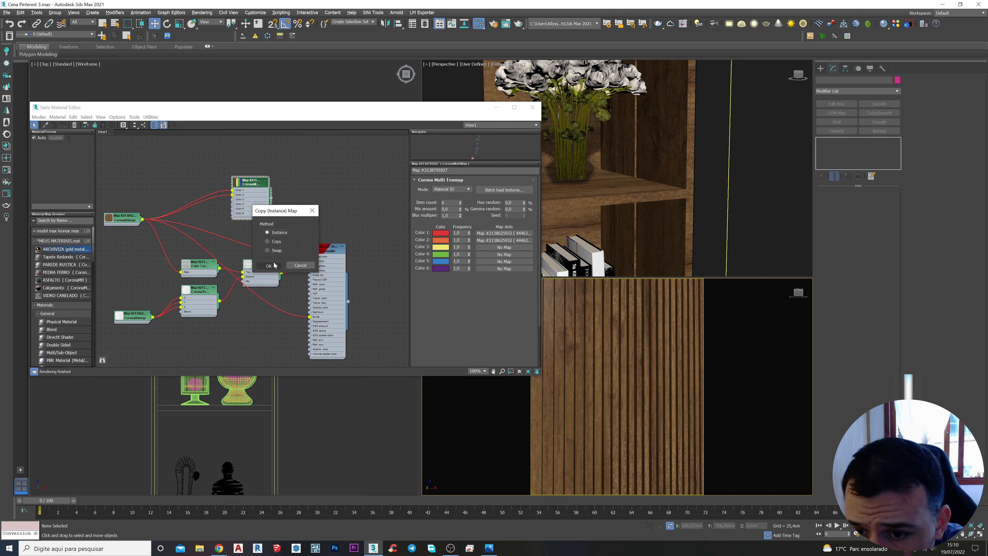
click(270, 266)
drag(525, 248, 515, 257)
click(269, 265)
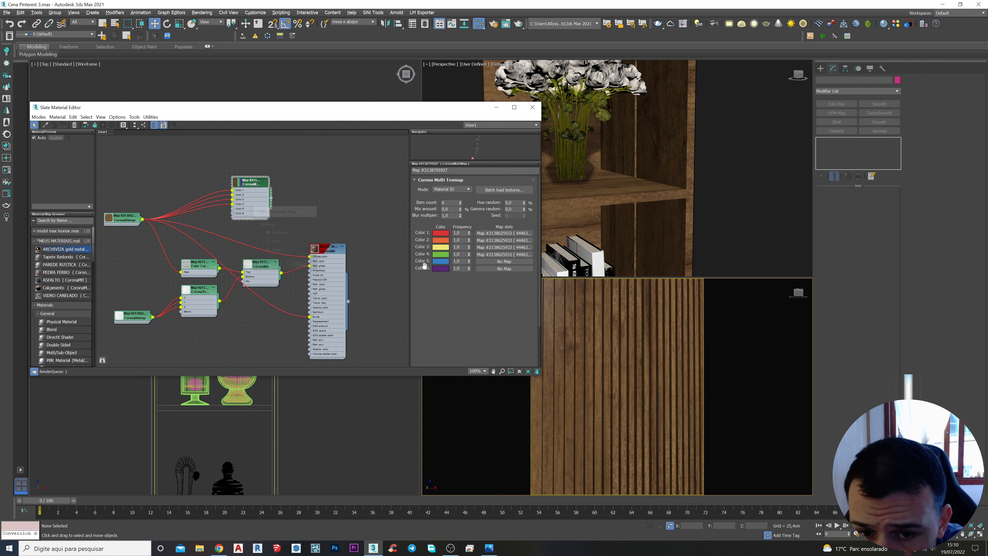
drag(494, 256, 504, 269)
click(269, 265)
click(269, 266)
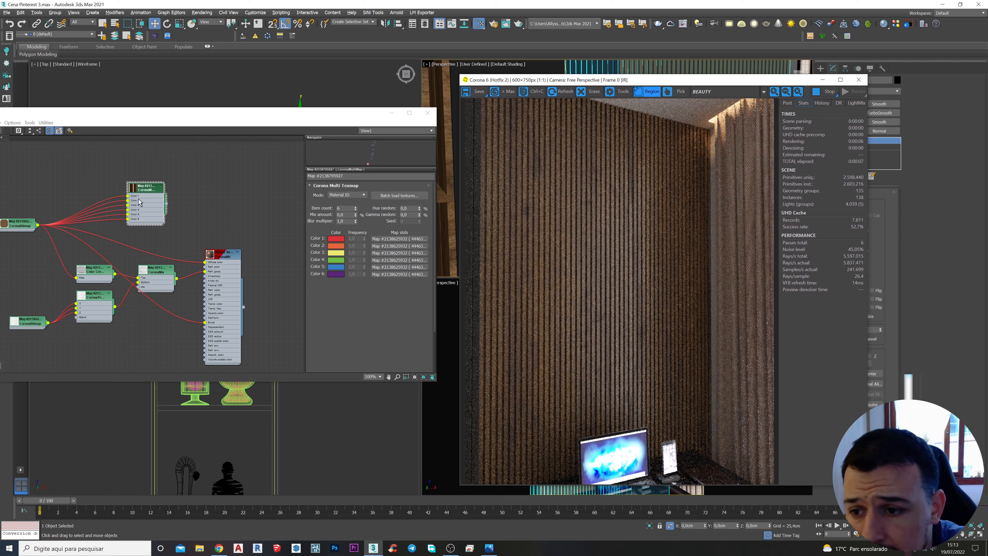
Step: Connect the CoronaMultiMap to the wood material's diffuse colour and set its Gamma random to 10%
click(144, 190)
drag(144, 190, 205, 262)
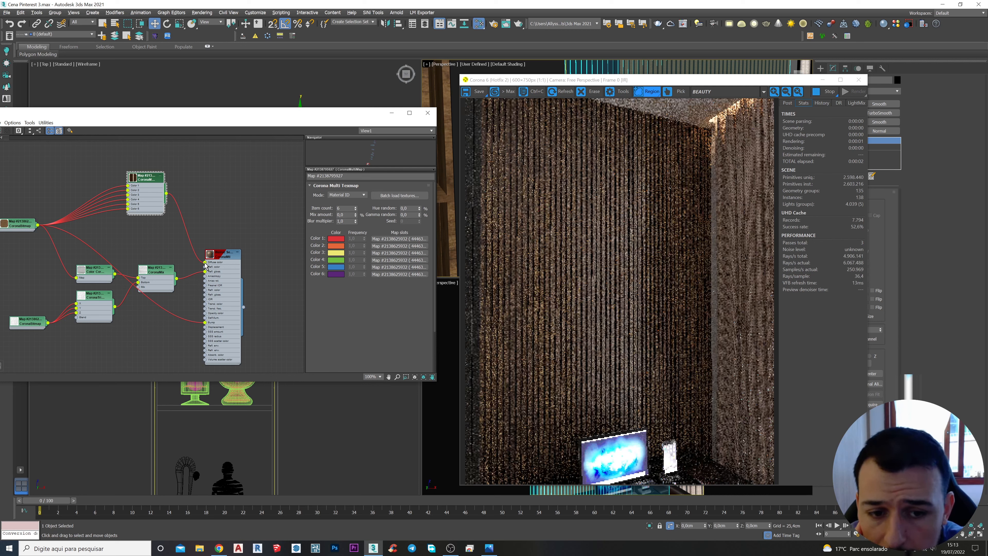
click(418, 215)
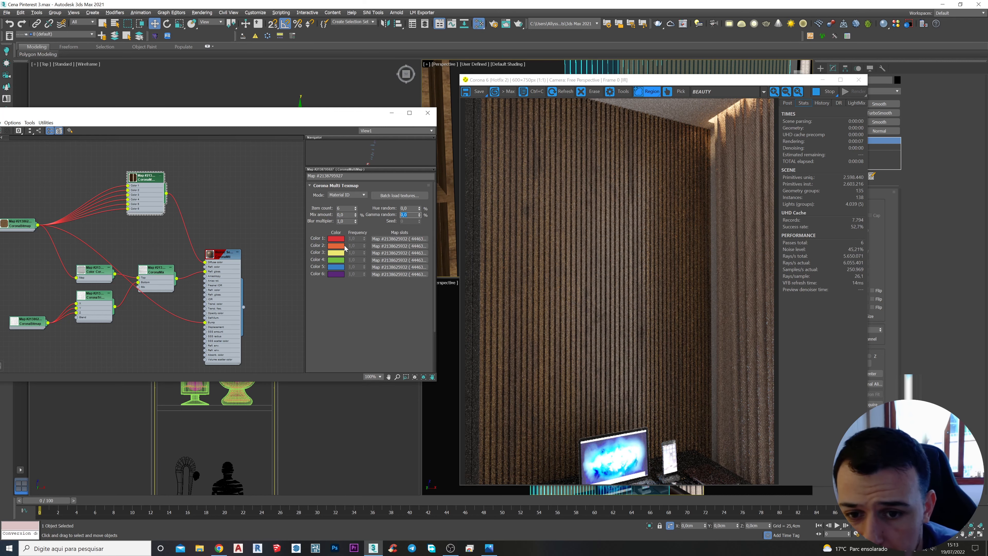
text(10)
key(Return)
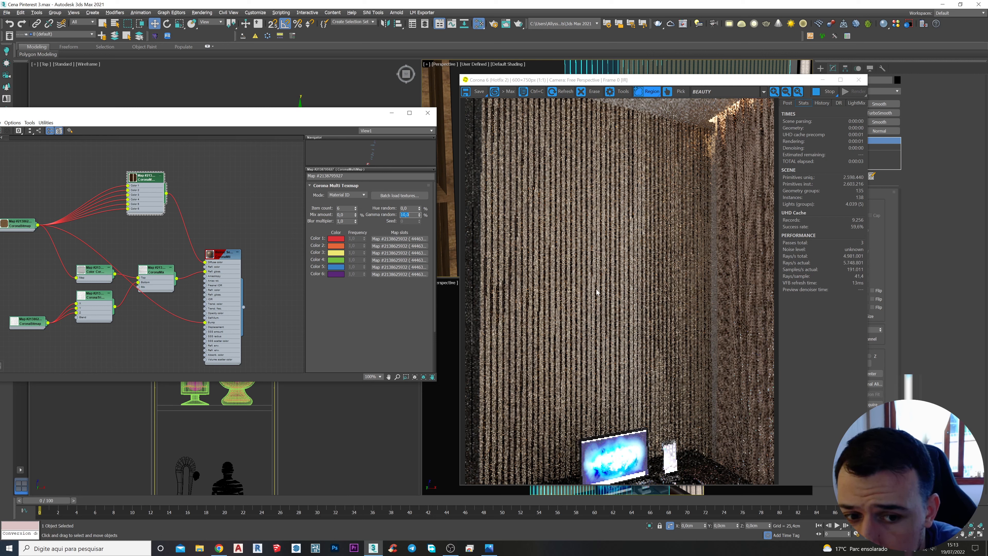
Step: Set the CoronaMultiMap mode to Mesh Element and tune Gamma random through 5, 2 and 3 to a final 4%
click(350, 195)
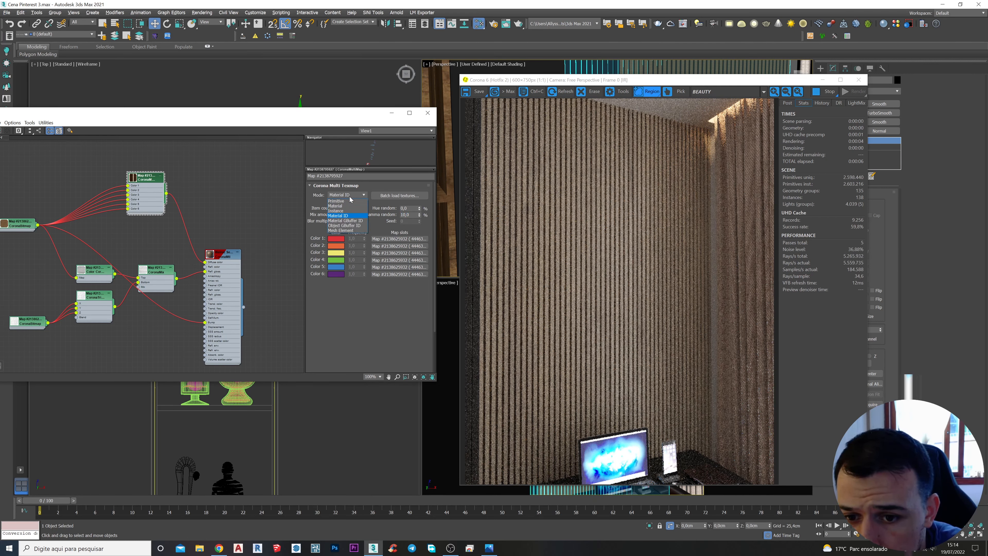
click(342, 231)
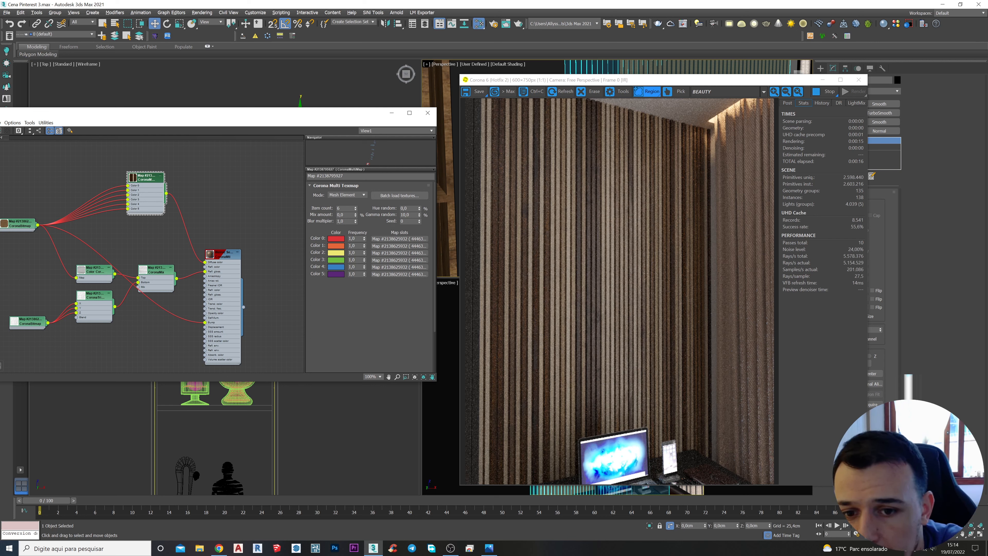
double_click(409, 215)
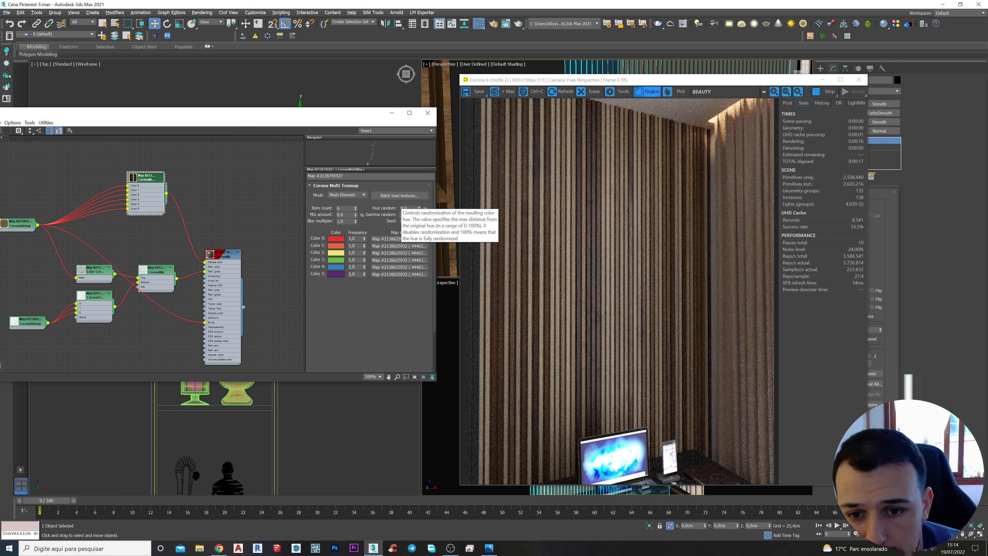
text(5)
key(Return)
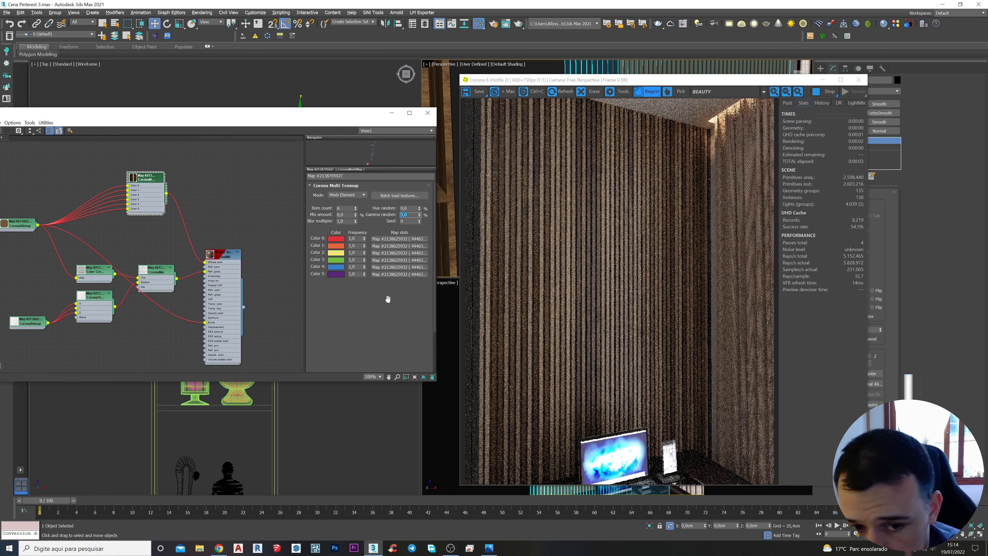
text(2)
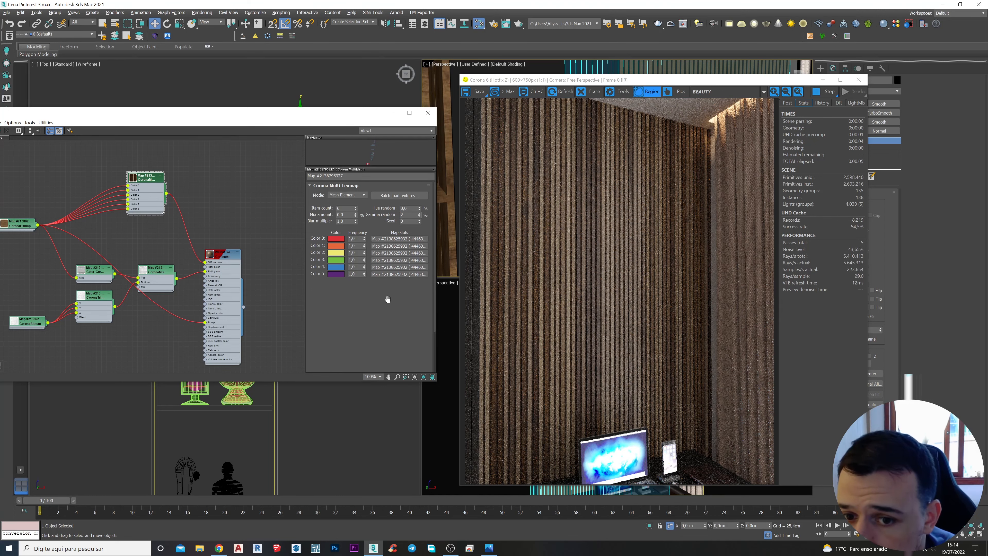
key(Return)
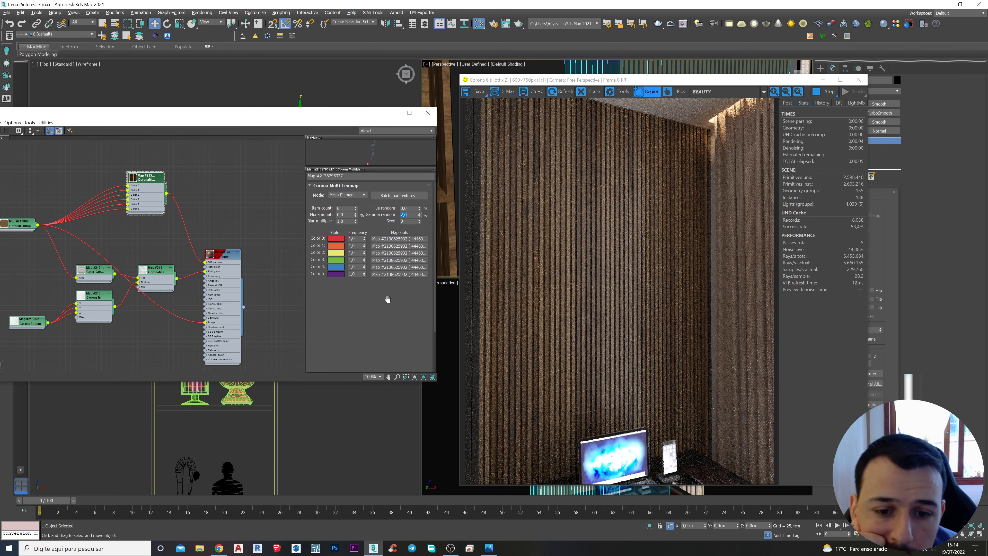
text(3)
key(Return)
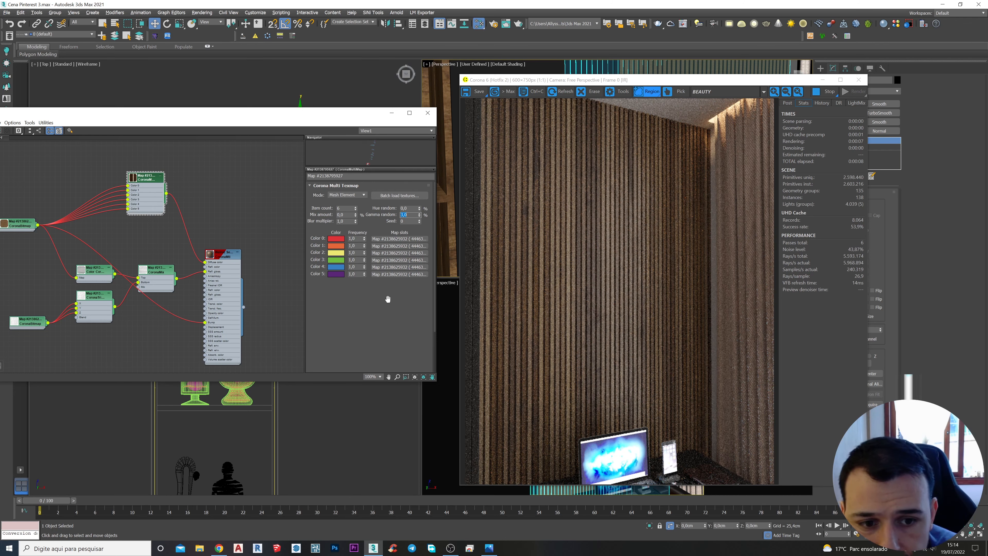
text(4)
key(Return)
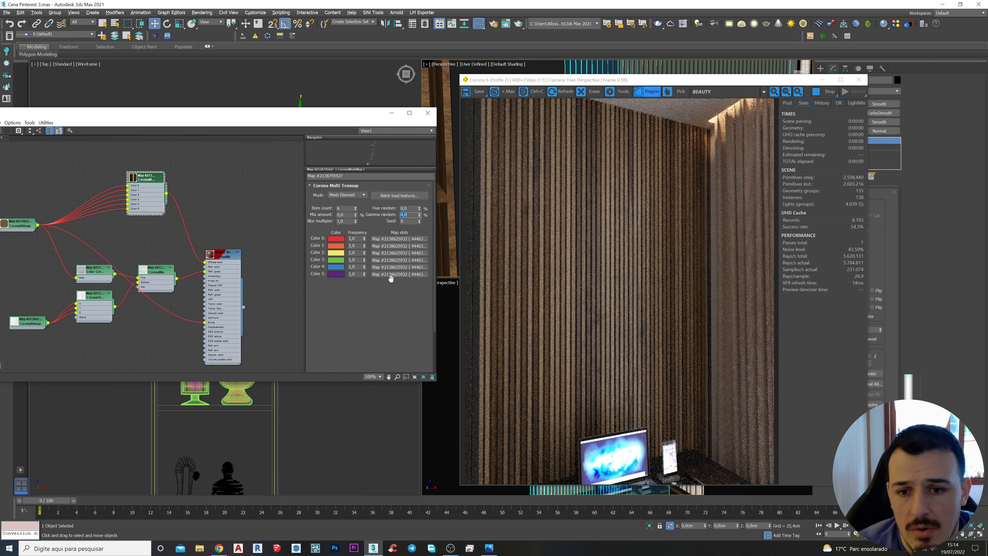
Step: Close the Material Editor and return the viewport and interactive render to the CoronaCamera001 view
click(427, 113)
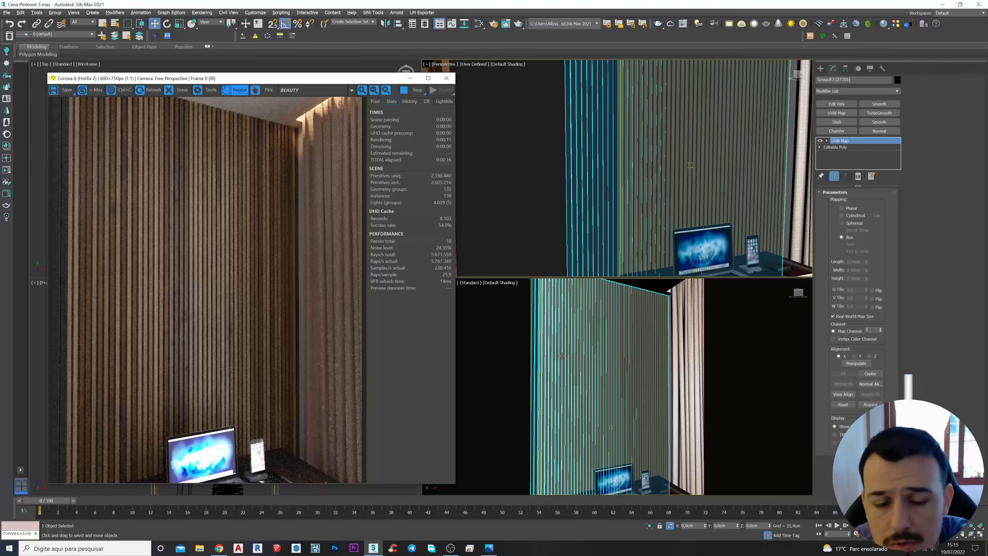
click(574, 354)
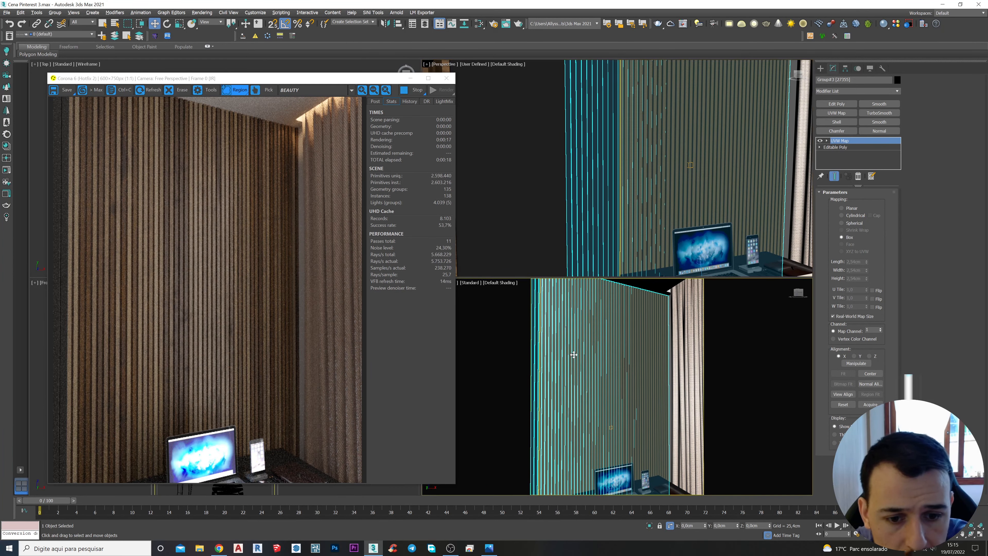
key(c)
click(483, 192)
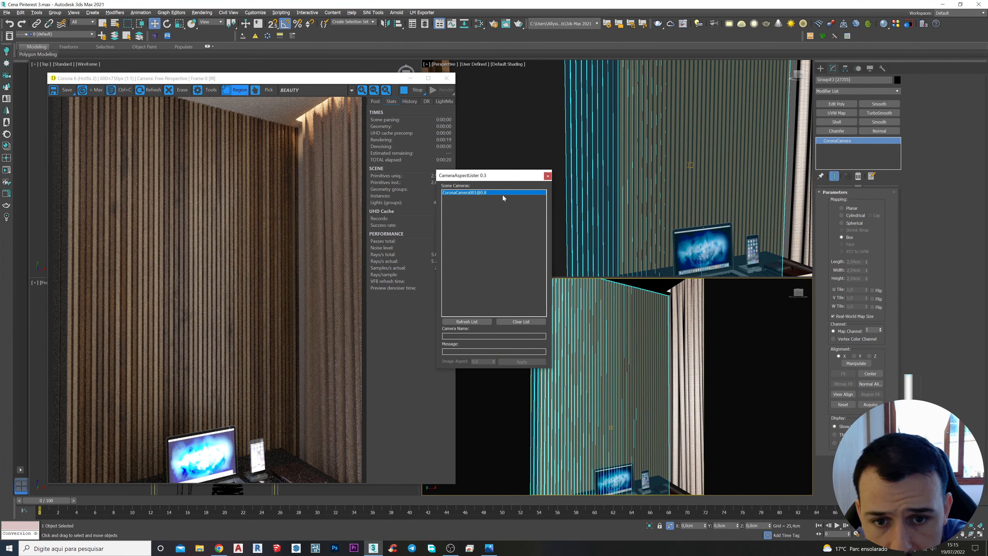
click(548, 177)
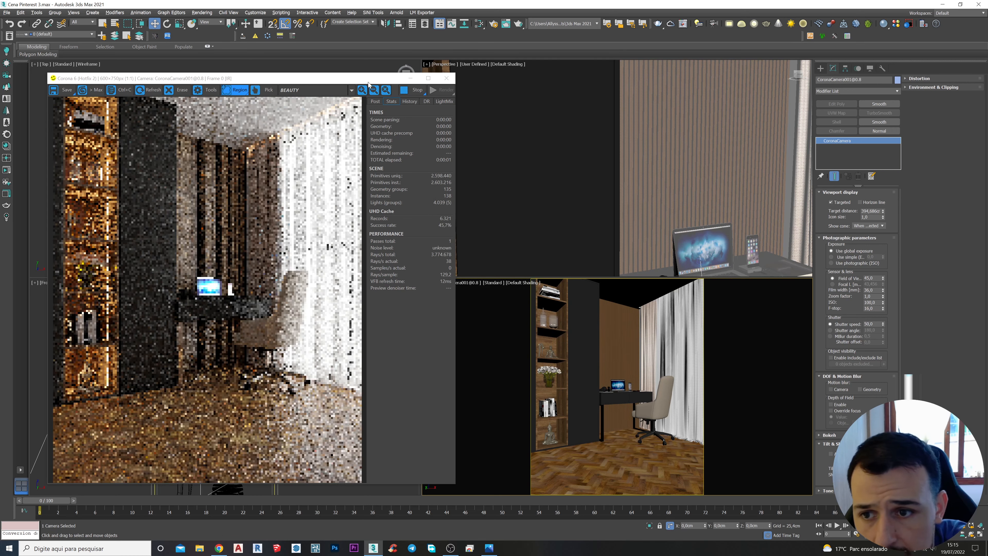
drag(241, 81, 283, 75)
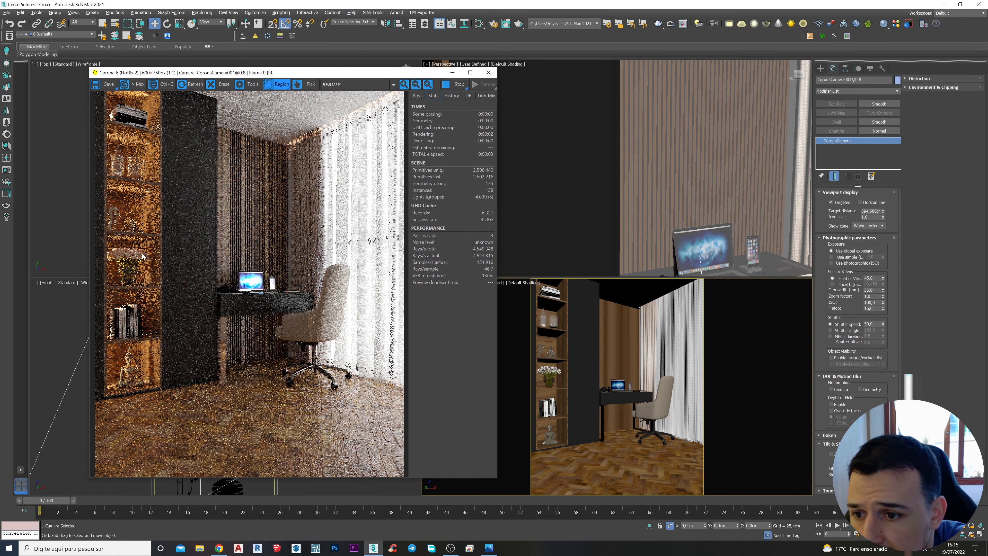